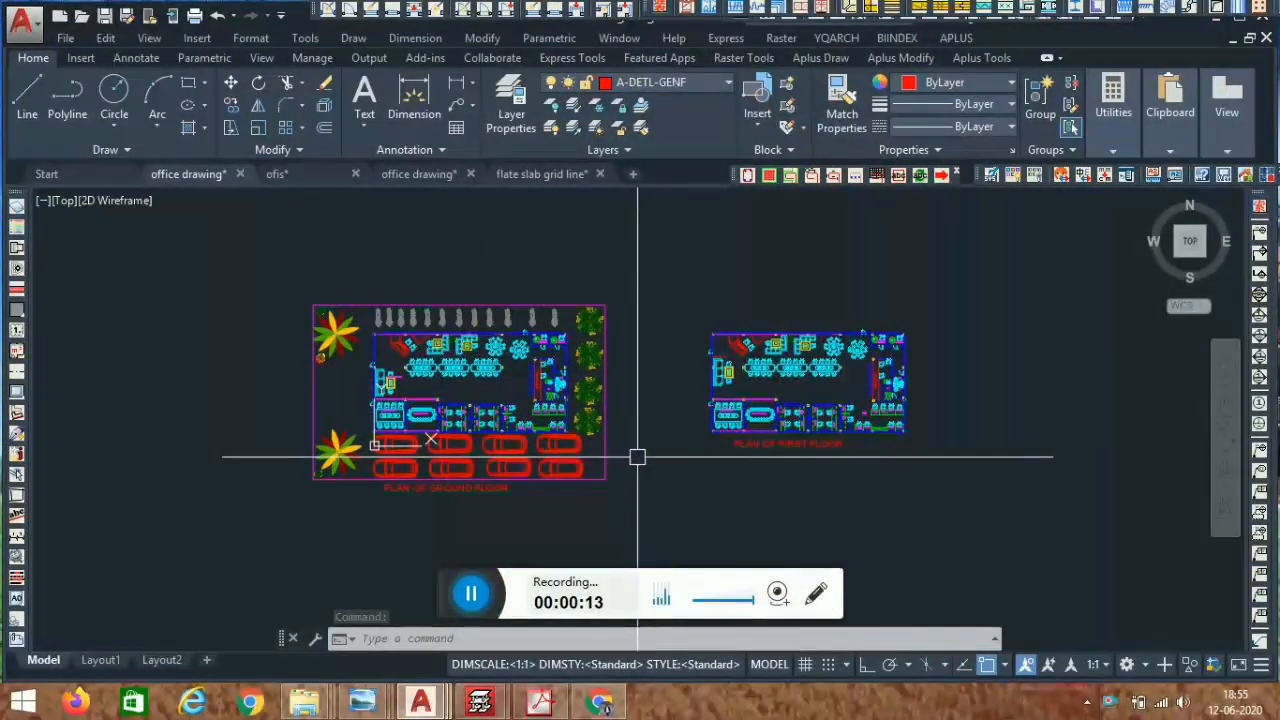
- Examine the ground floor and first floor office plans by zooming and panning across the drawing
scroll(490, 391, up, 4)
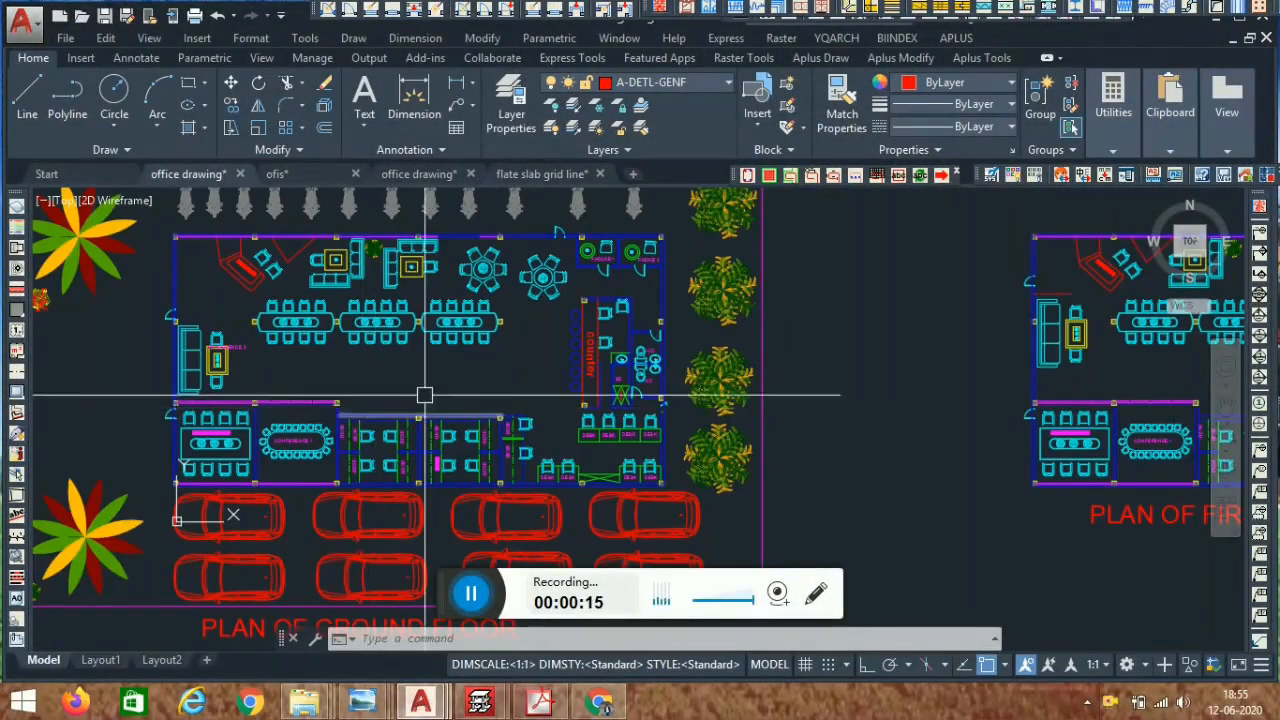
middle_drag(506, 387, 559, 378)
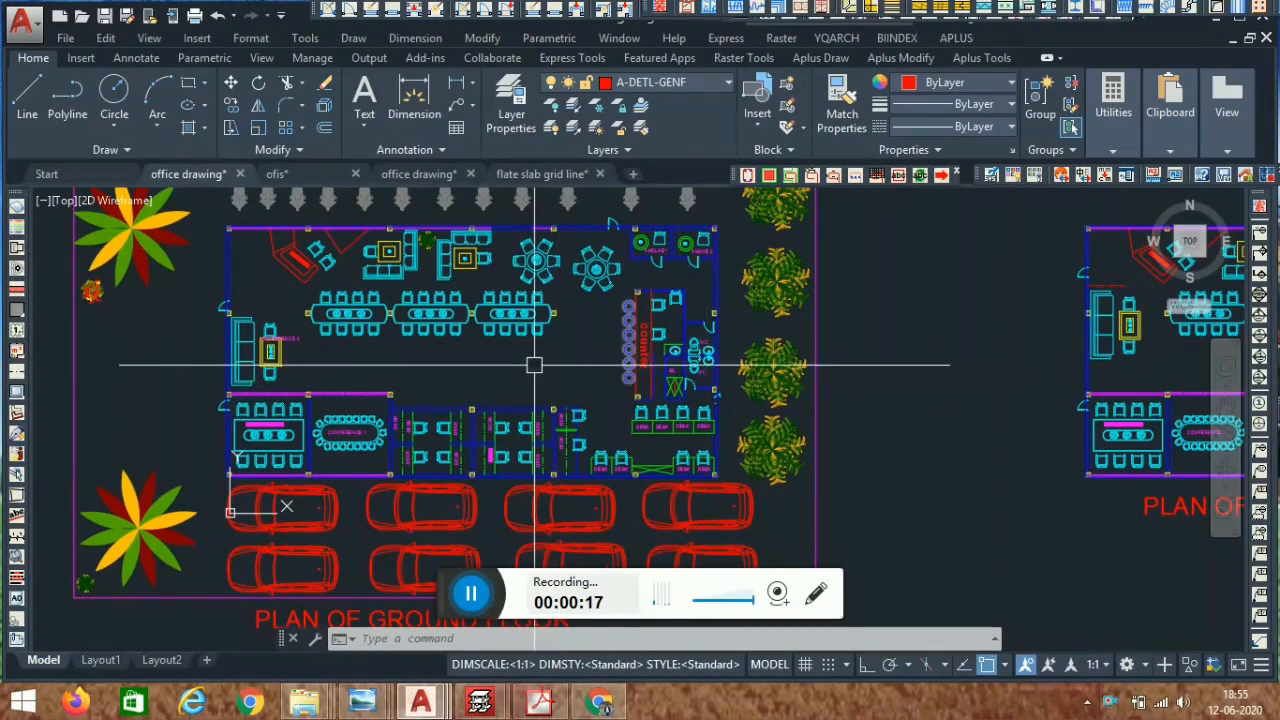
scroll(673, 325, down, 4)
middle_drag(854, 391, 648, 431)
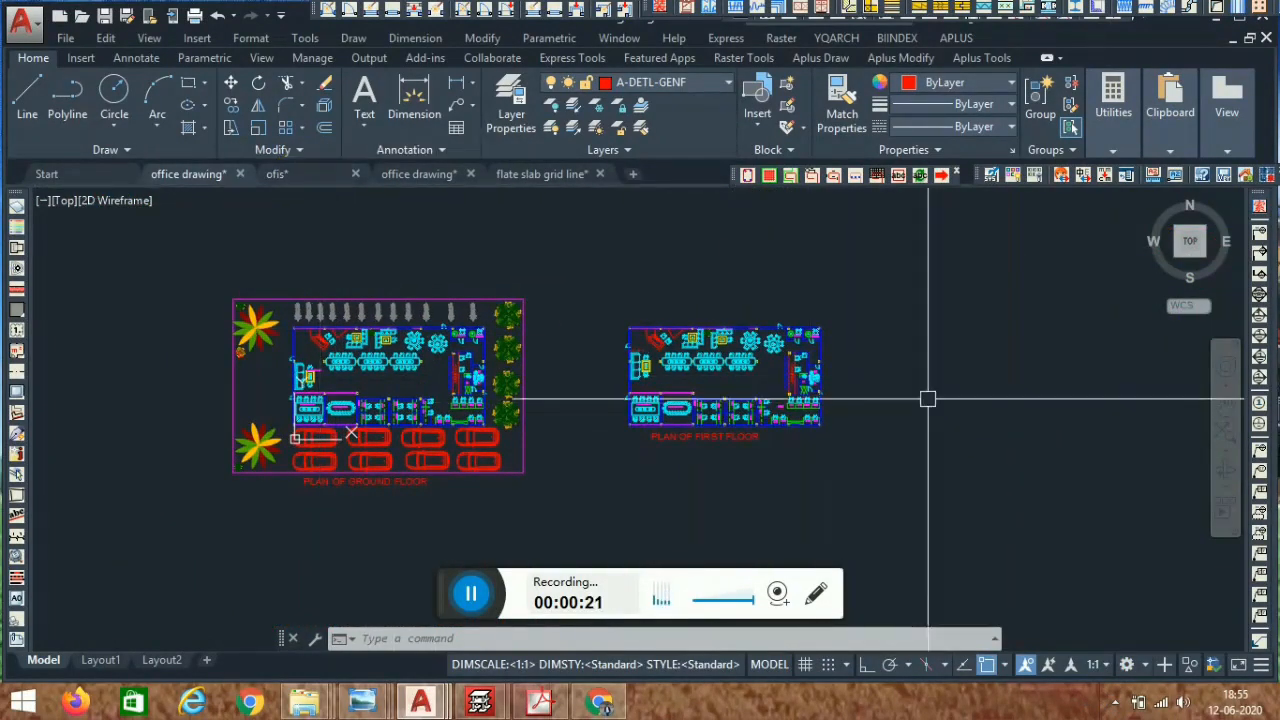
scroll(410, 473, up, 4)
middle_drag(215, 455, 420, 487)
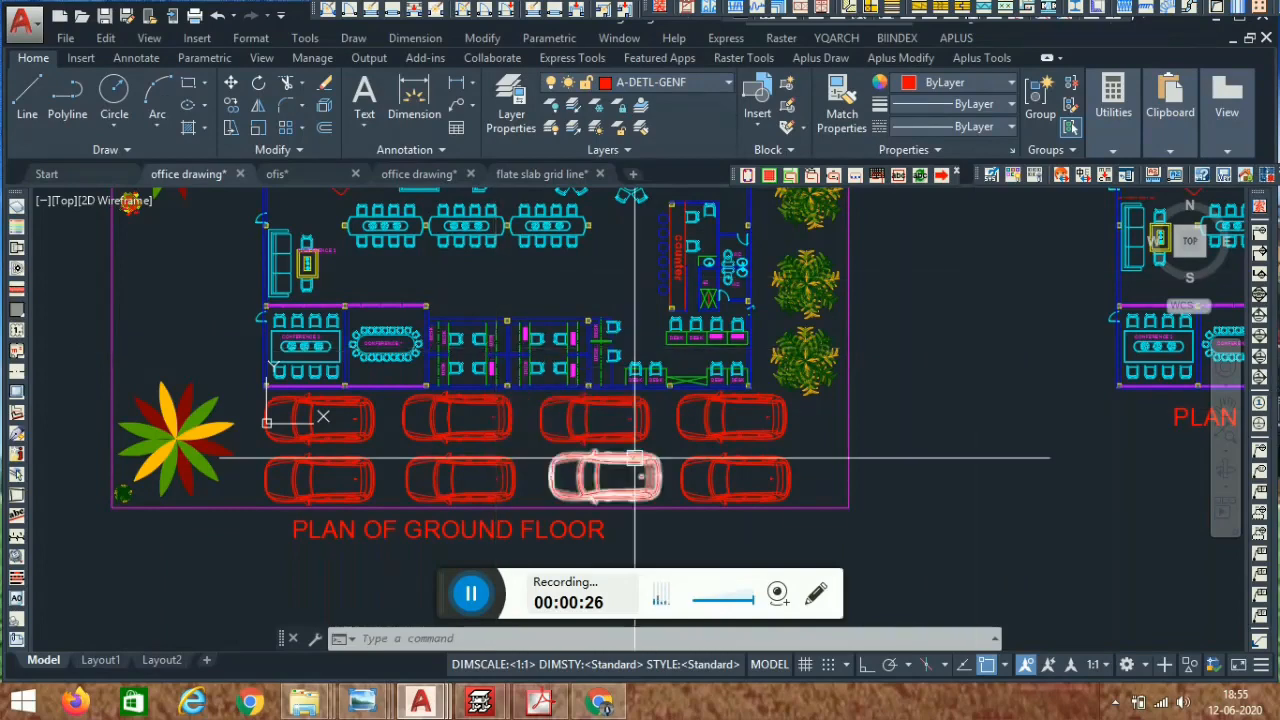
scroll(651, 313, down, 2)
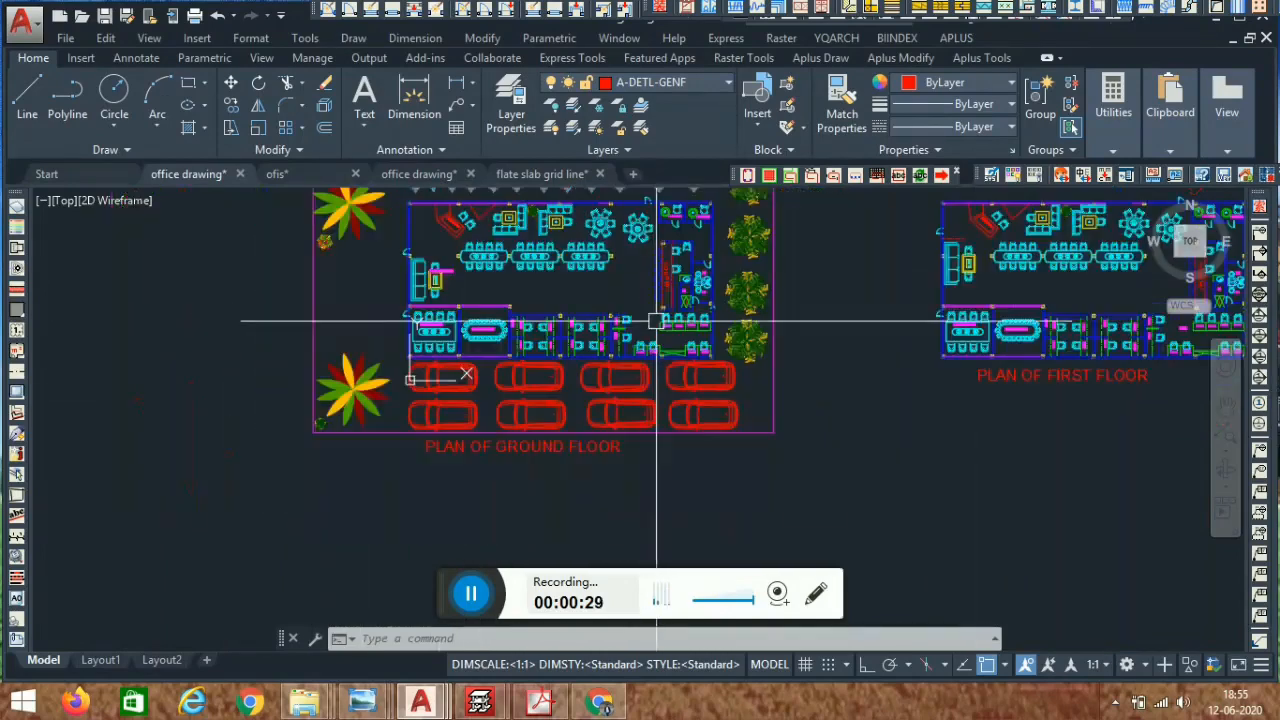
middle_drag(701, 351, 653, 433)
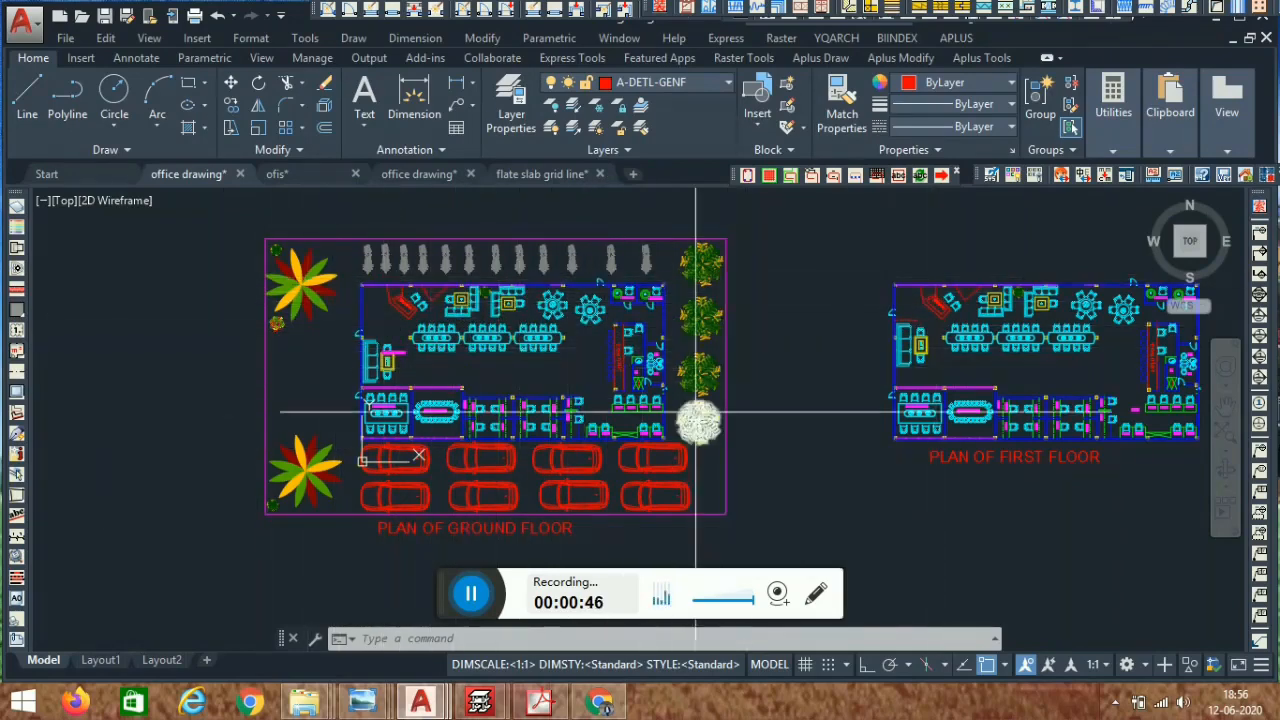
scroll(700, 415, up, 2)
middle_drag(280, 413, 590, 450)
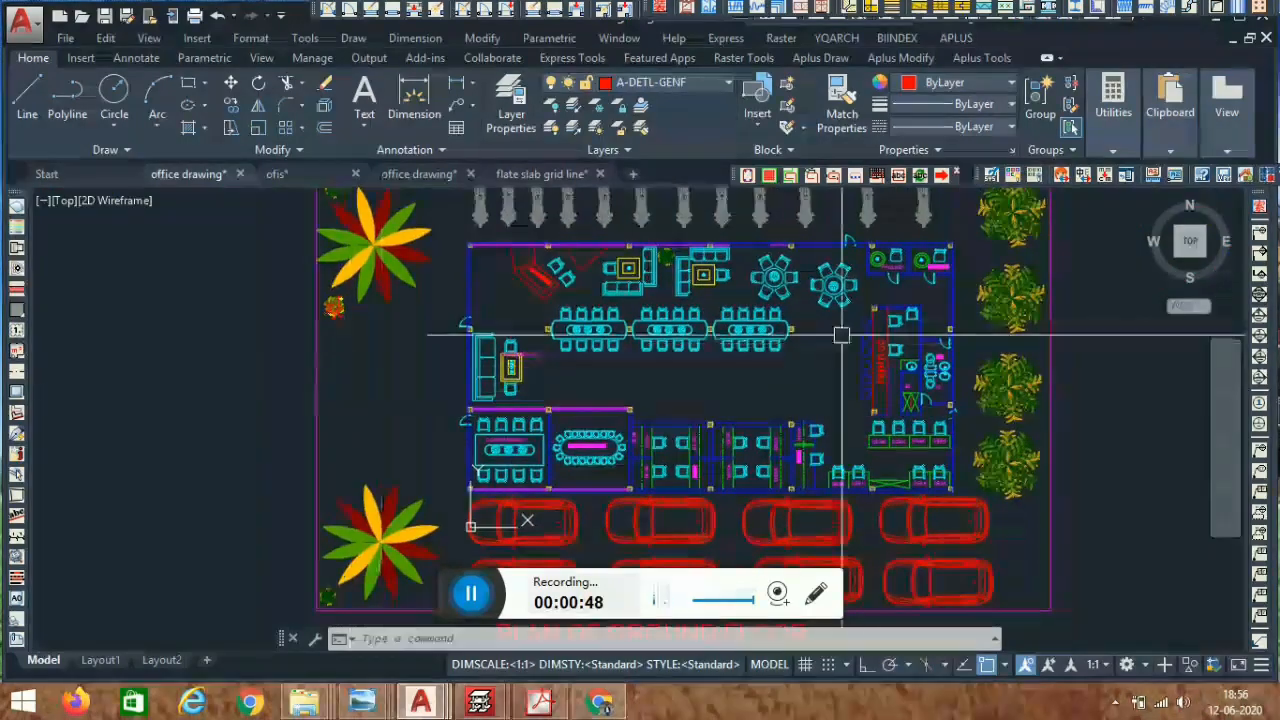
- Switch to the ofis drawing and inspect its floor plans and elevation sheets
click(281, 176)
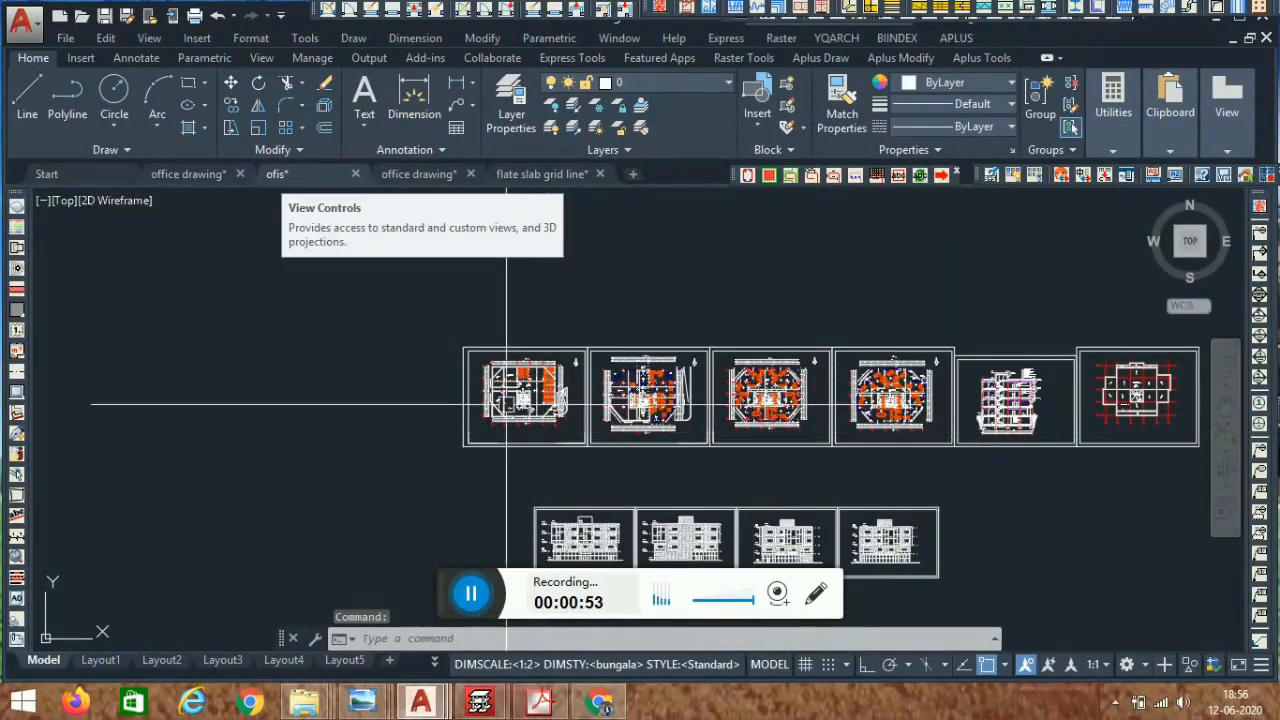
scroll(510, 405, up, 4)
scroll(600, 388, up, 5)
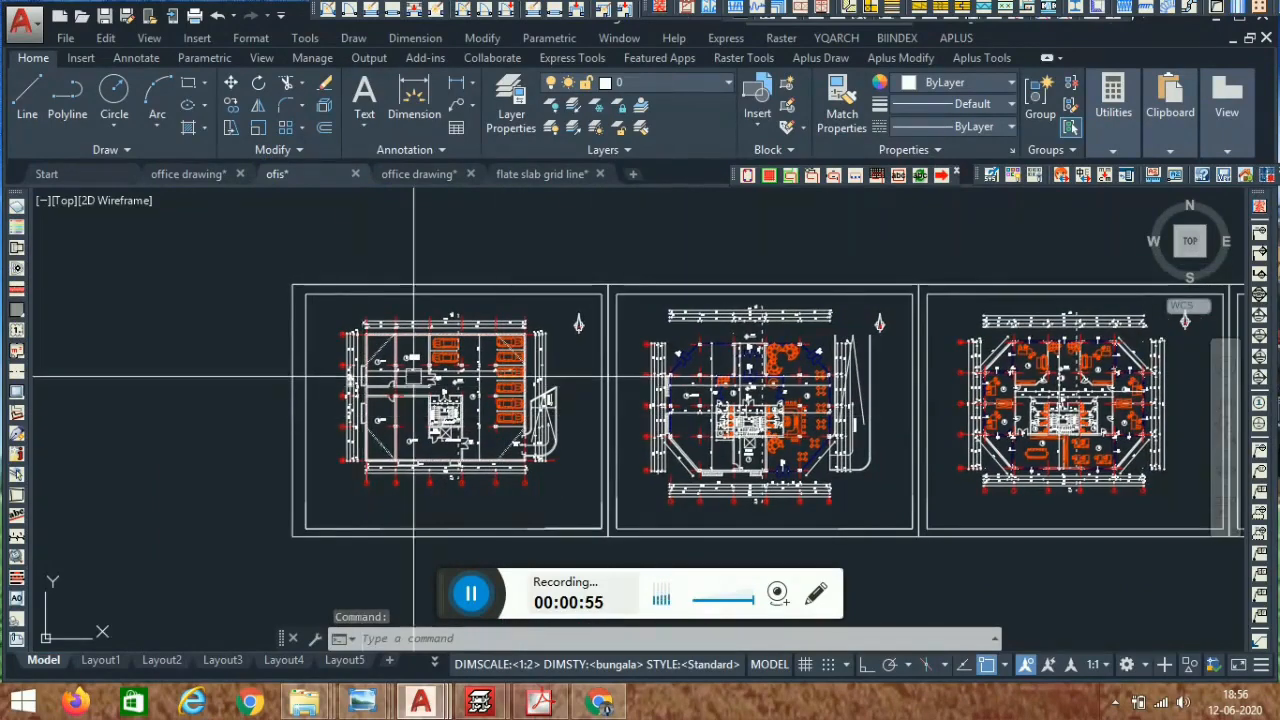
scroll(600, 380, down, 6)
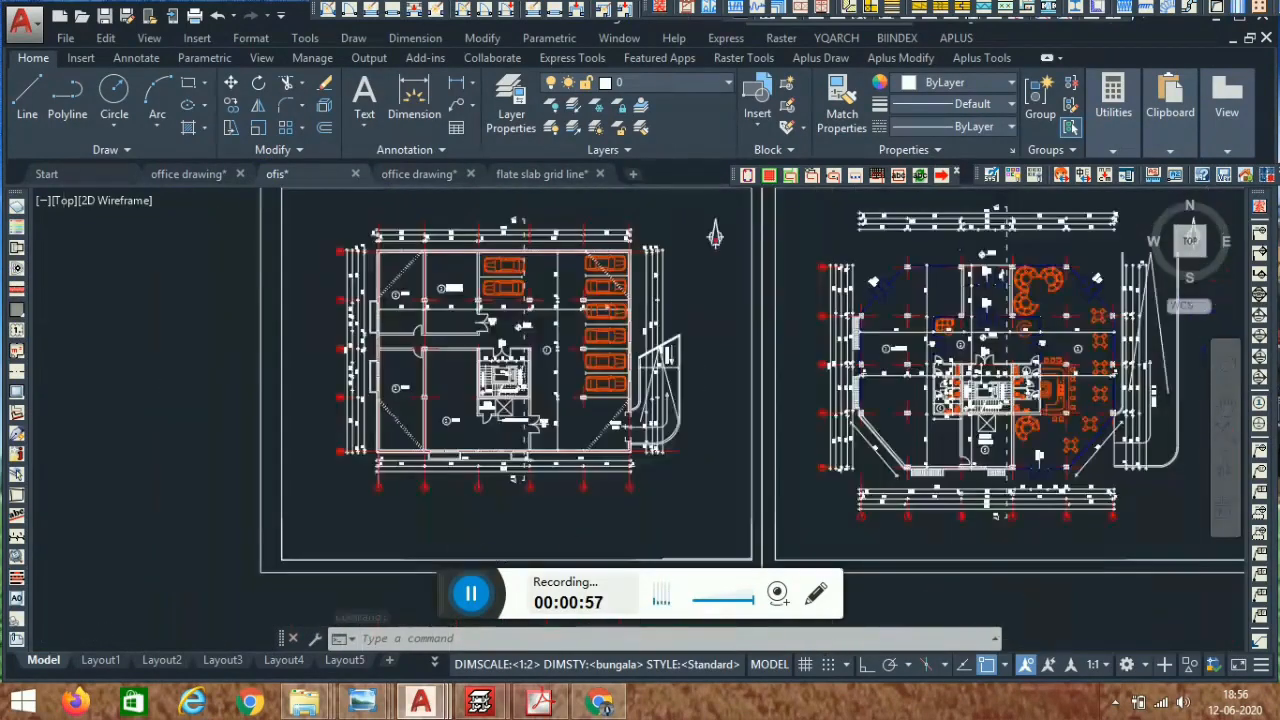
- Switch to the second office drawing and look over its column grid plan
click(417, 176)
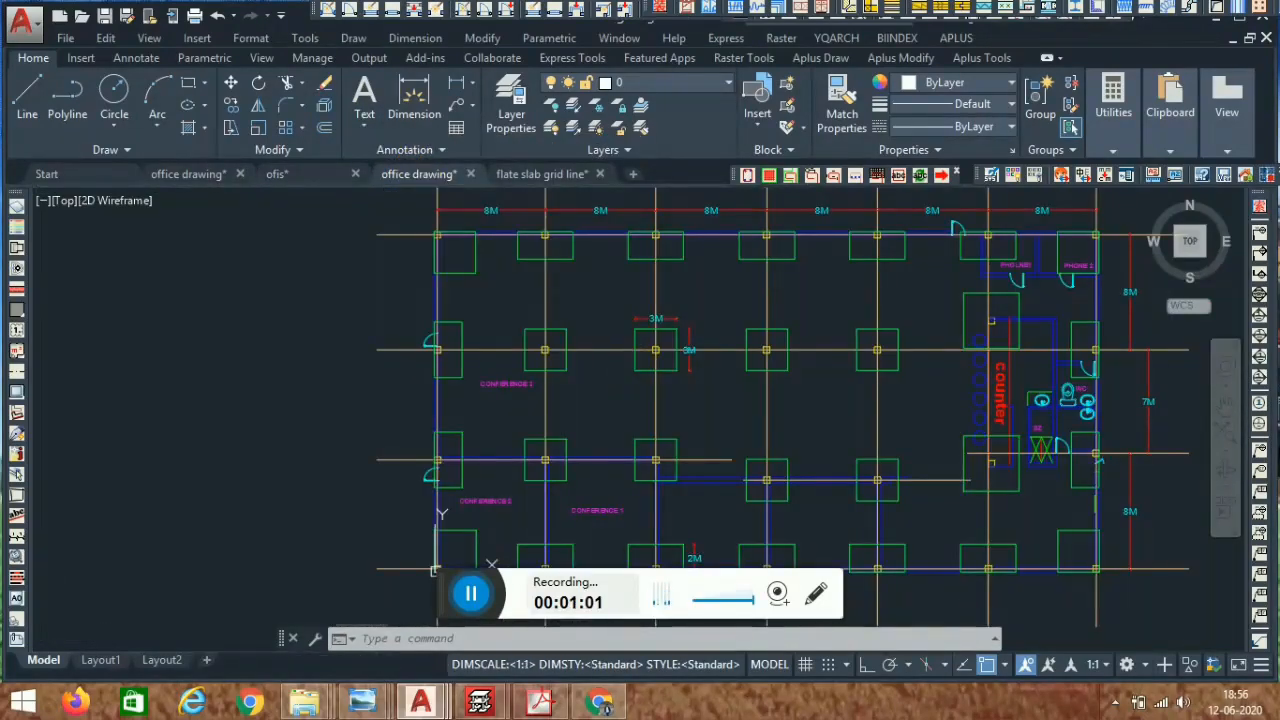
middle_drag(821, 390, 631, 362)
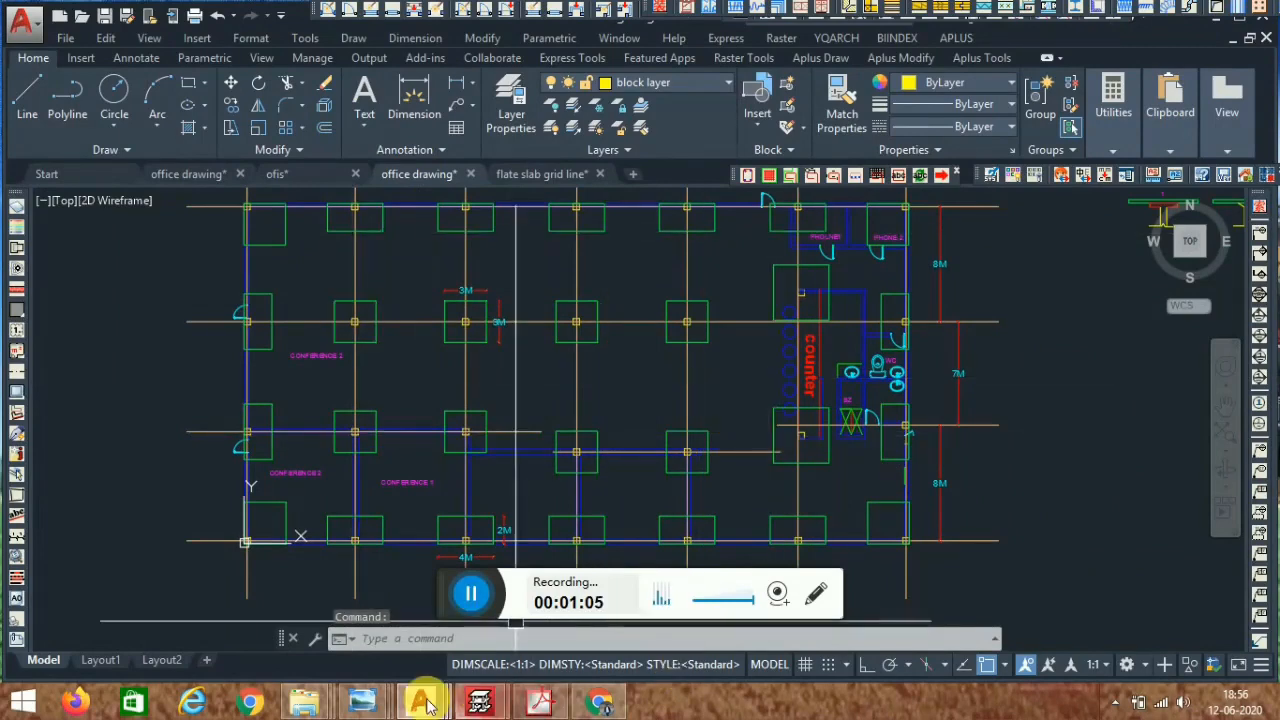
- Switch to Windows Photo Viewer, view the Flat-Slab.jpg photo, and minimize the viewer
mouse_move(367, 705)
click(964, 620)
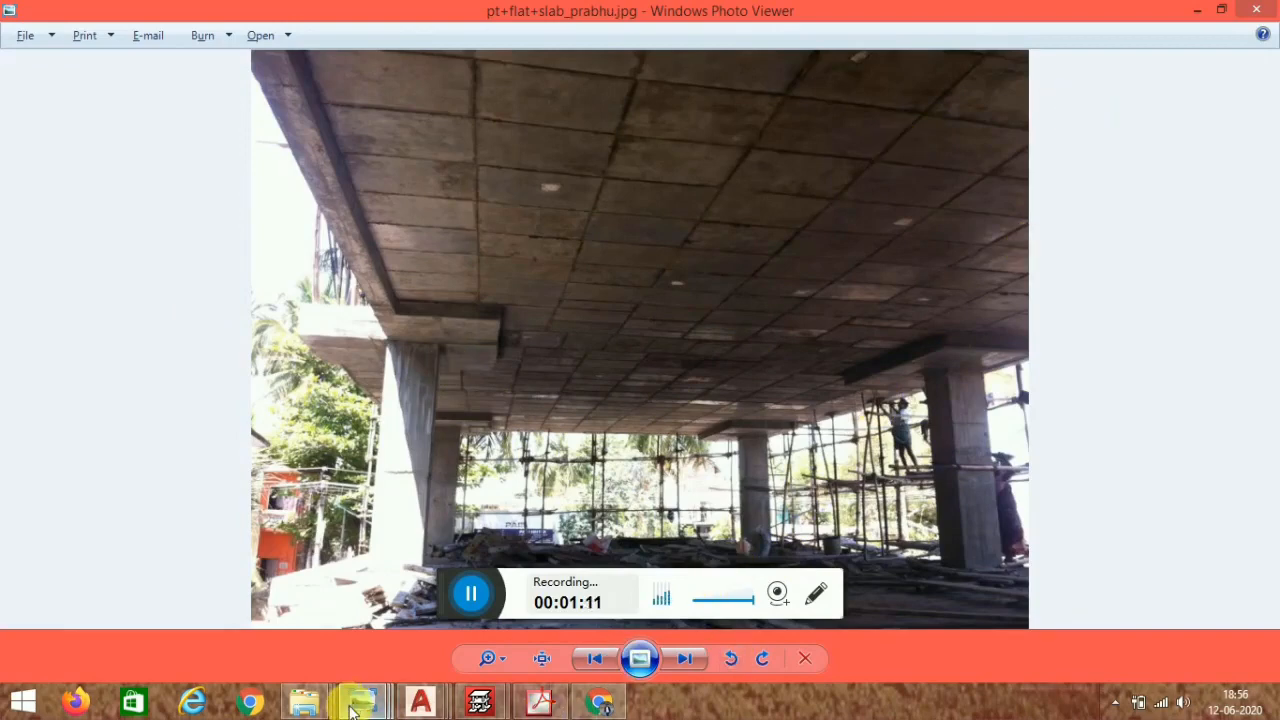
mouse_move(352, 708)
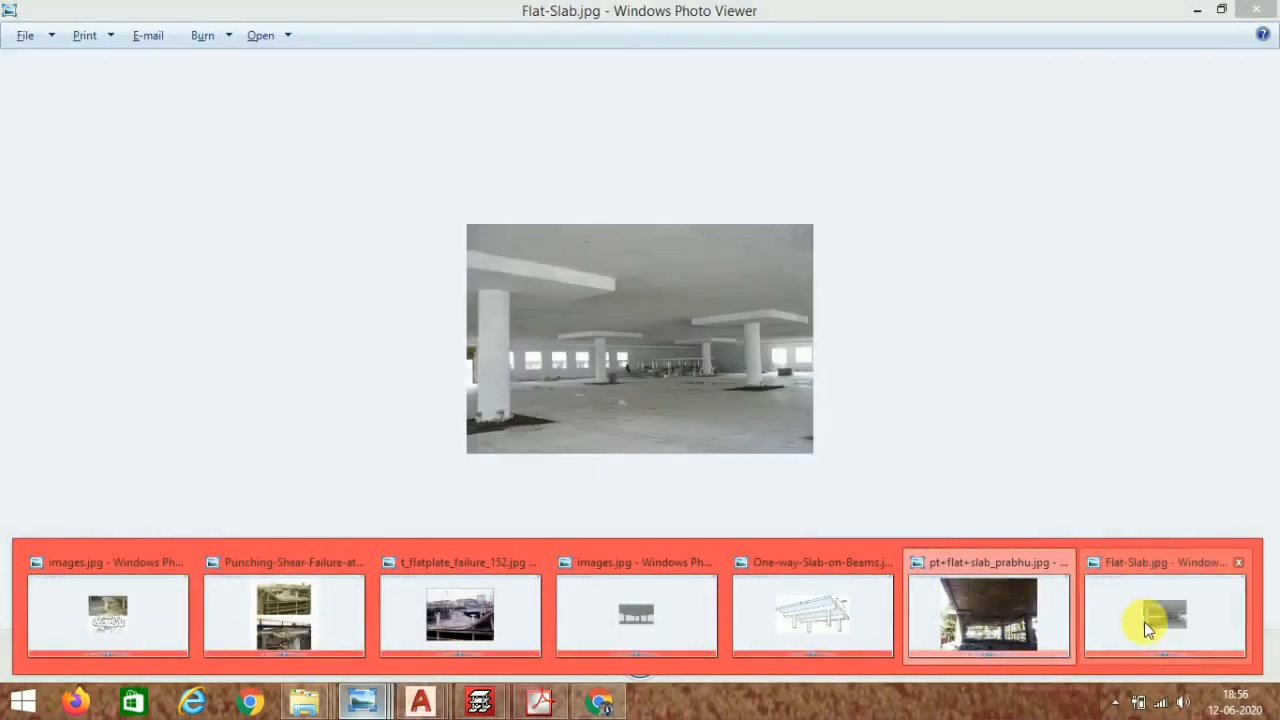
click(1095, 617)
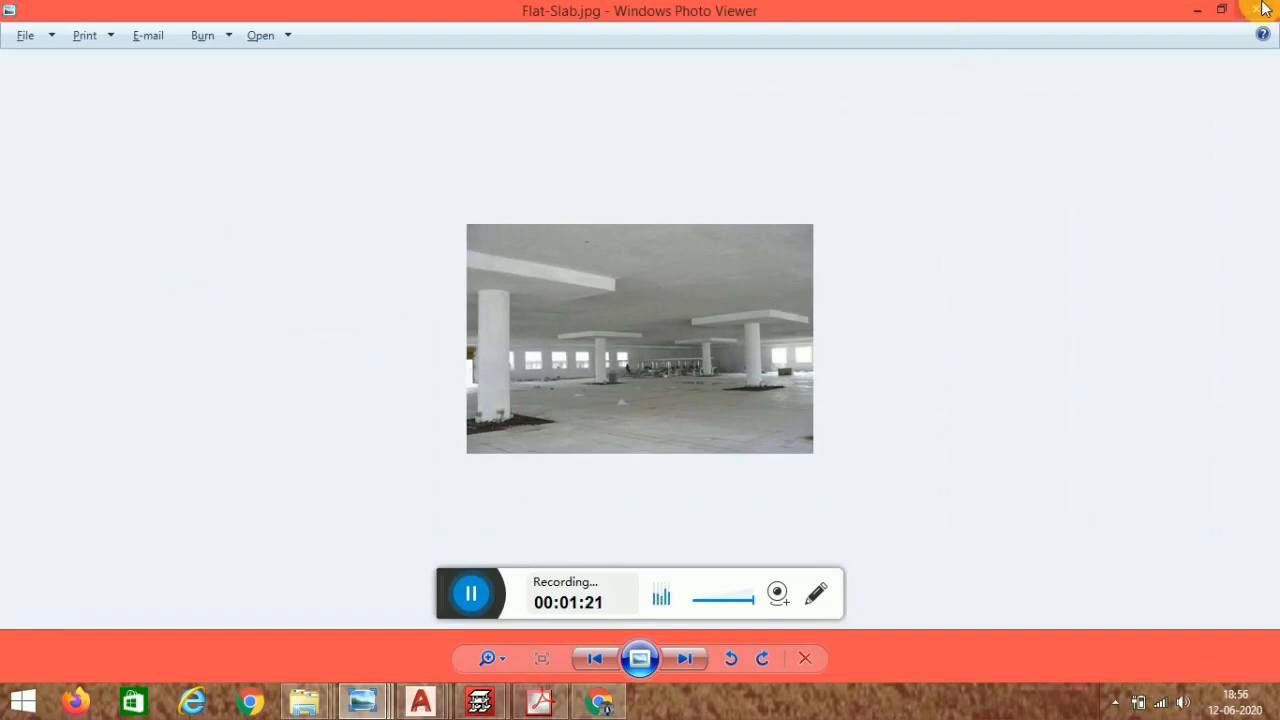
click(1196, 12)
click(1195, 12)
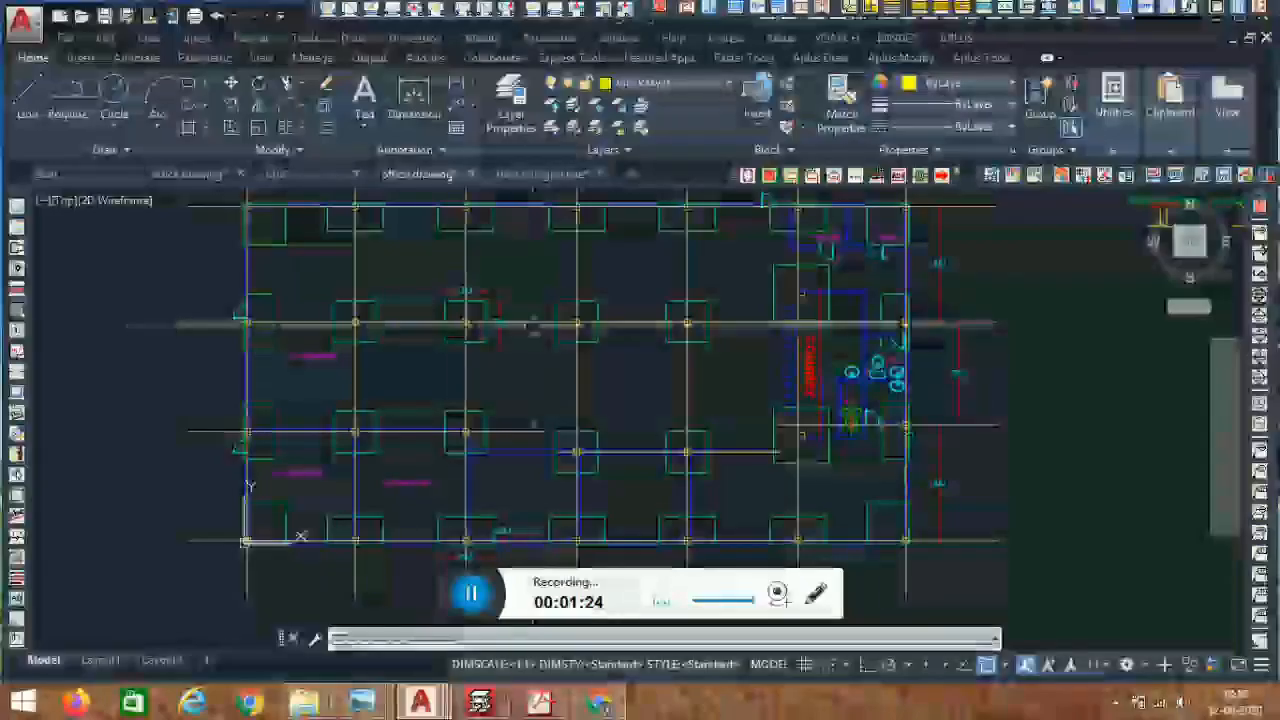
- Examine the column grid plan with its 8M spans and column drop panels
middle_drag(466, 308, 525, 422)
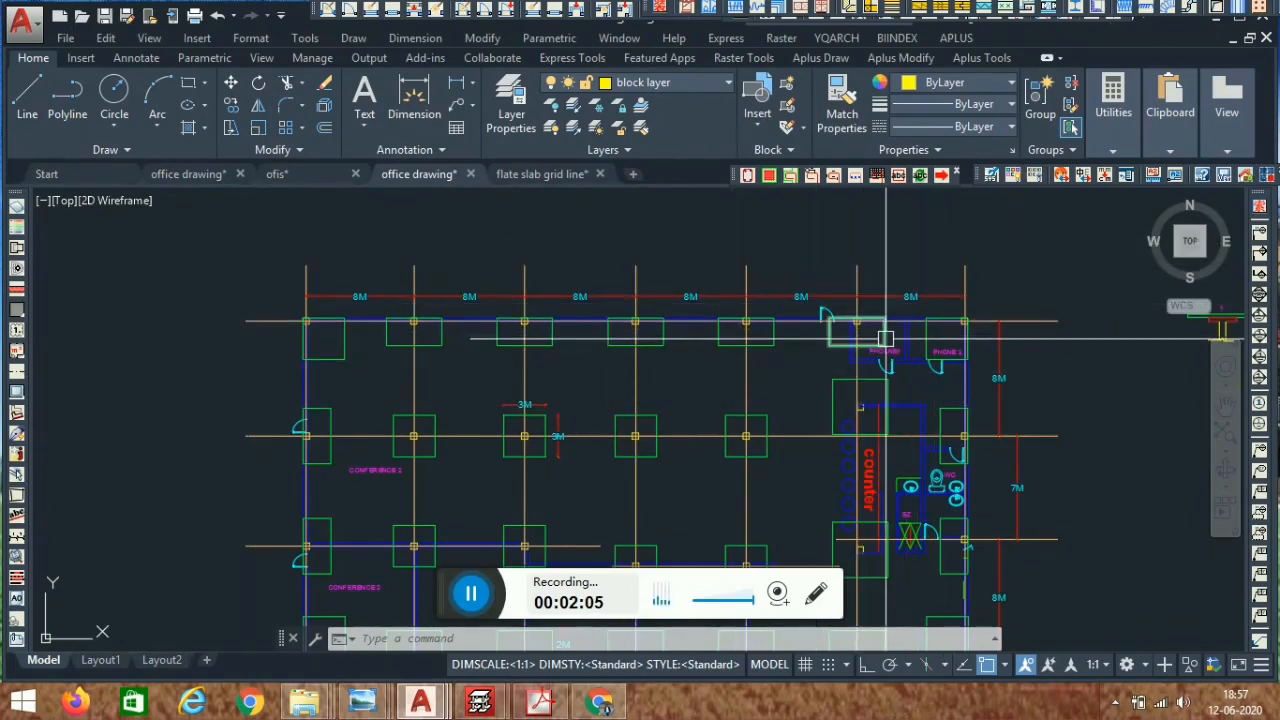
scroll(701, 223, down, 4)
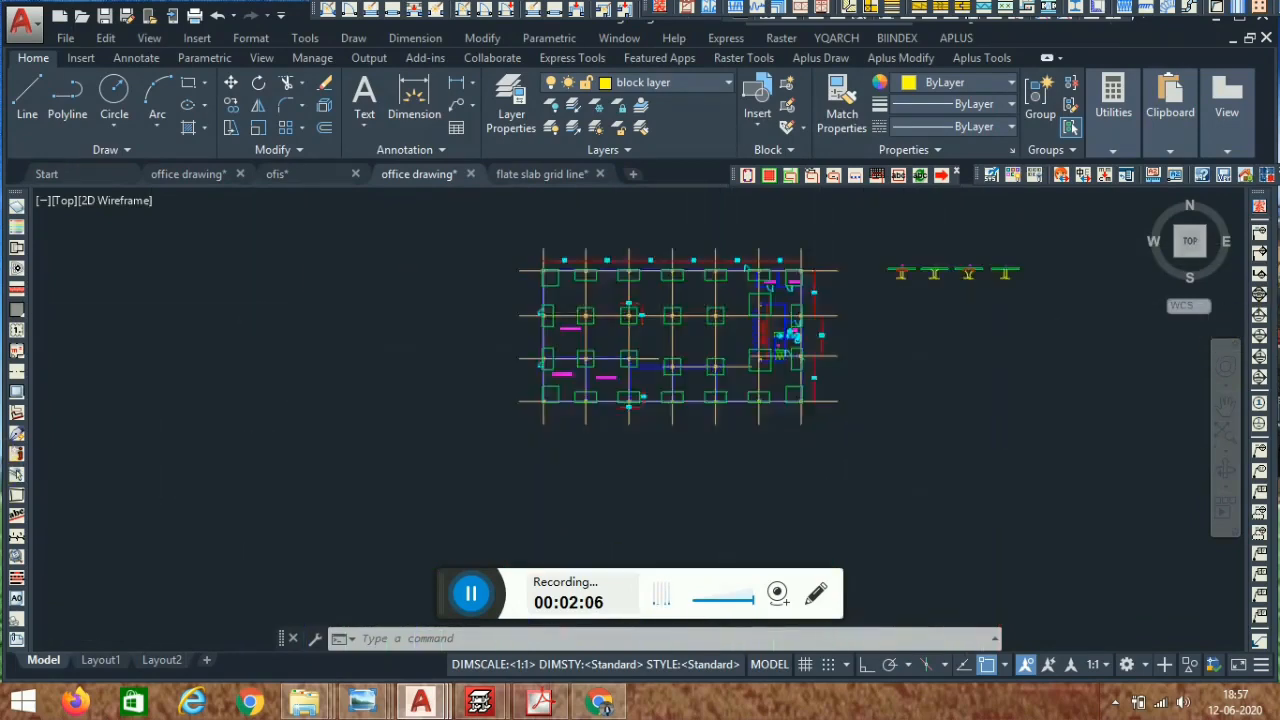
scroll(700, 240, down, 2)
middle_drag(771, 338, 634, 446)
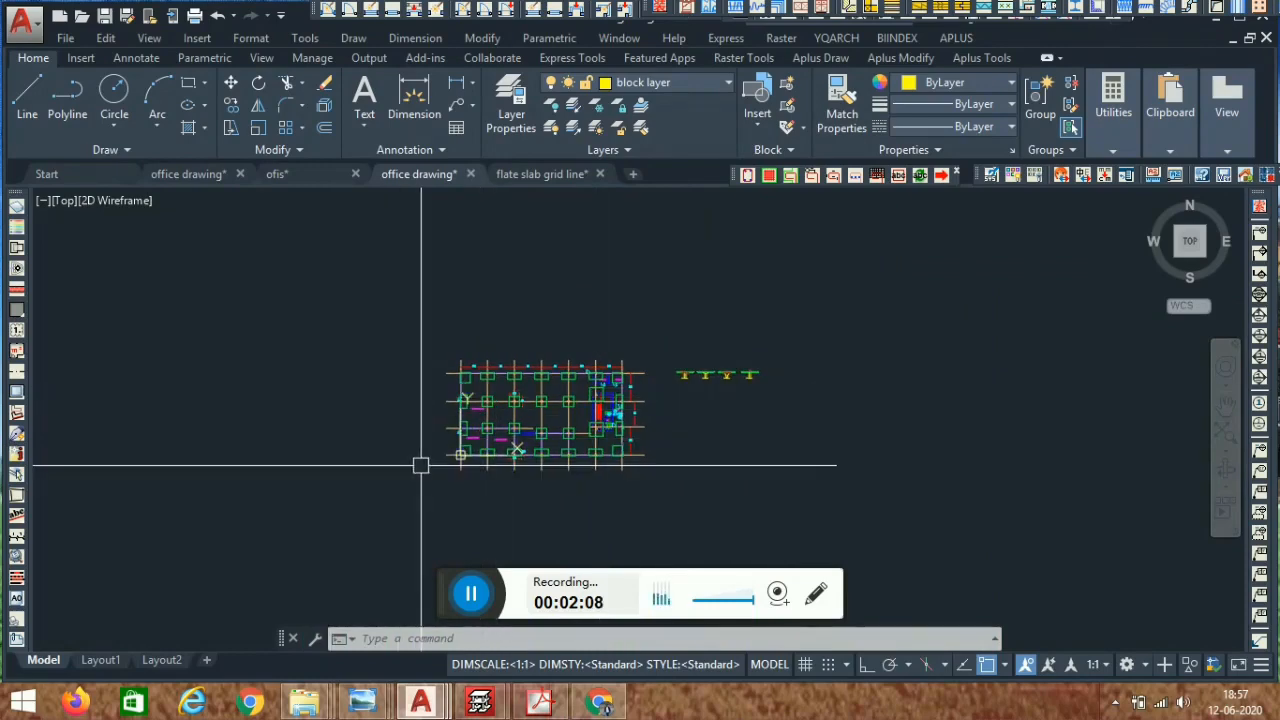
scroll(506, 460, up, 4)
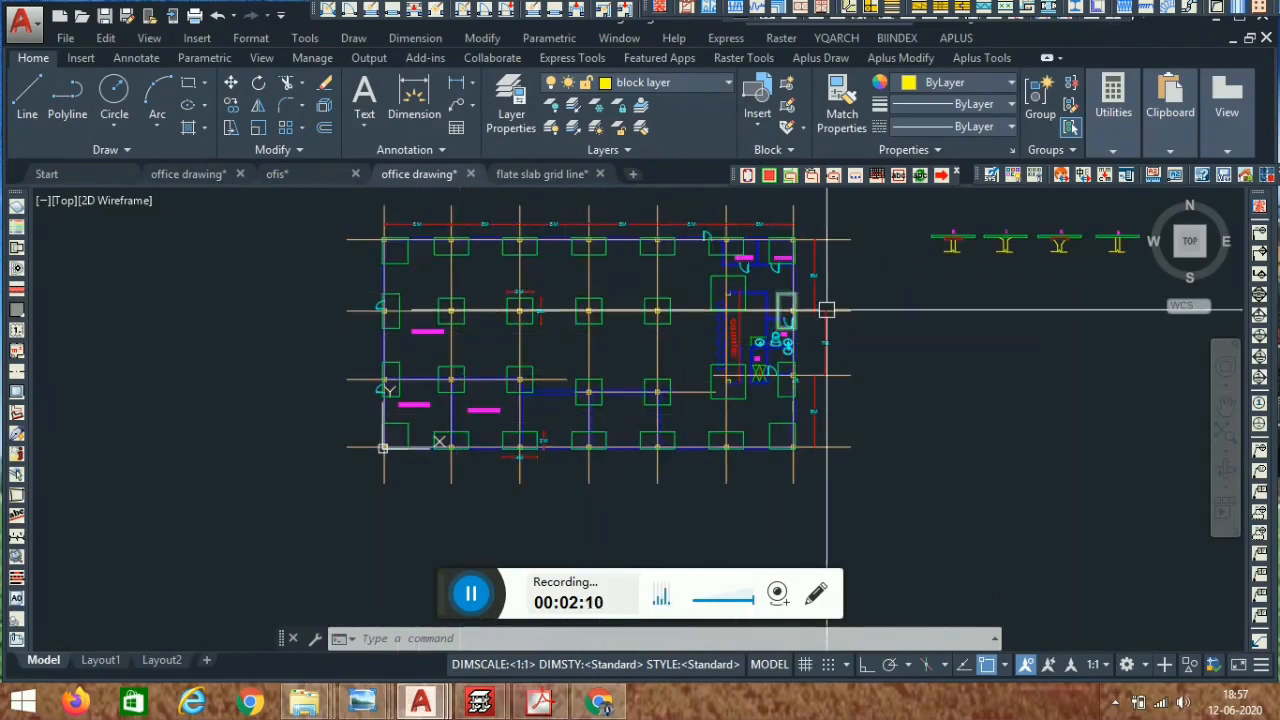
middle_drag(823, 303, 739, 335)
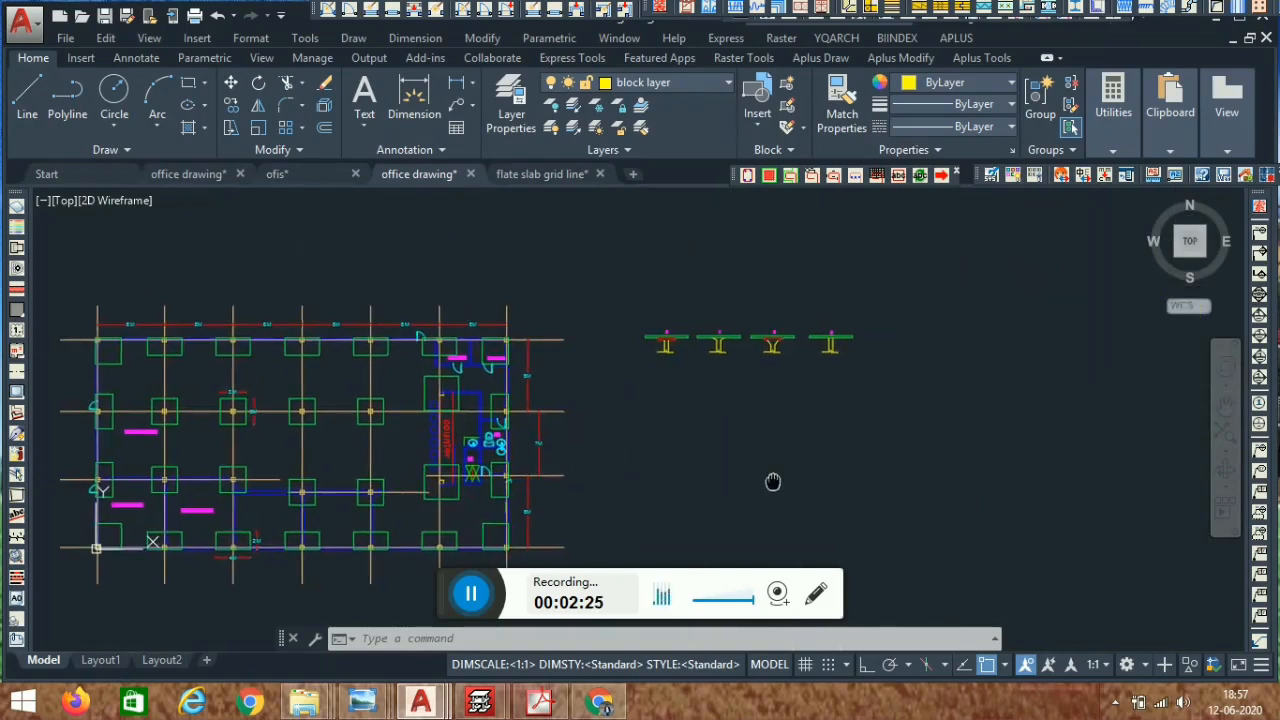
- Examine the numbered column head sections 1 to 4 beside the grid plan
scroll(723, 329, up, 8)
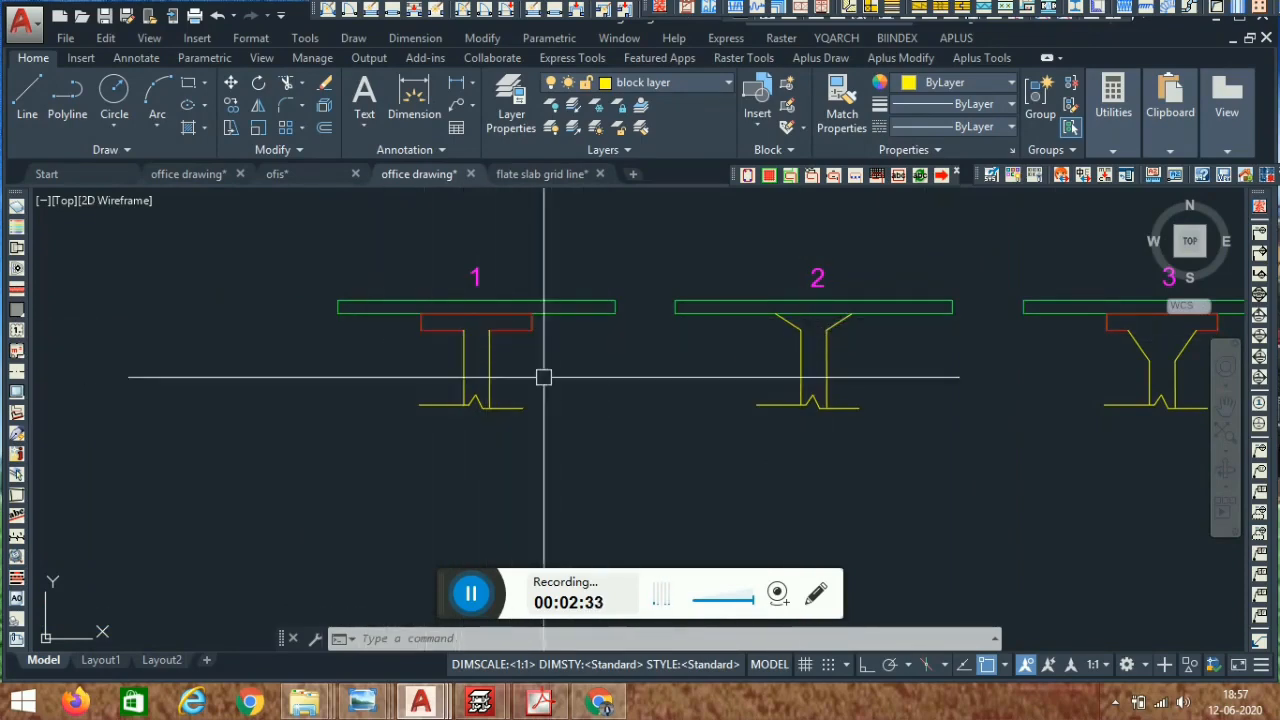
middle_drag(947, 404, 816, 418)
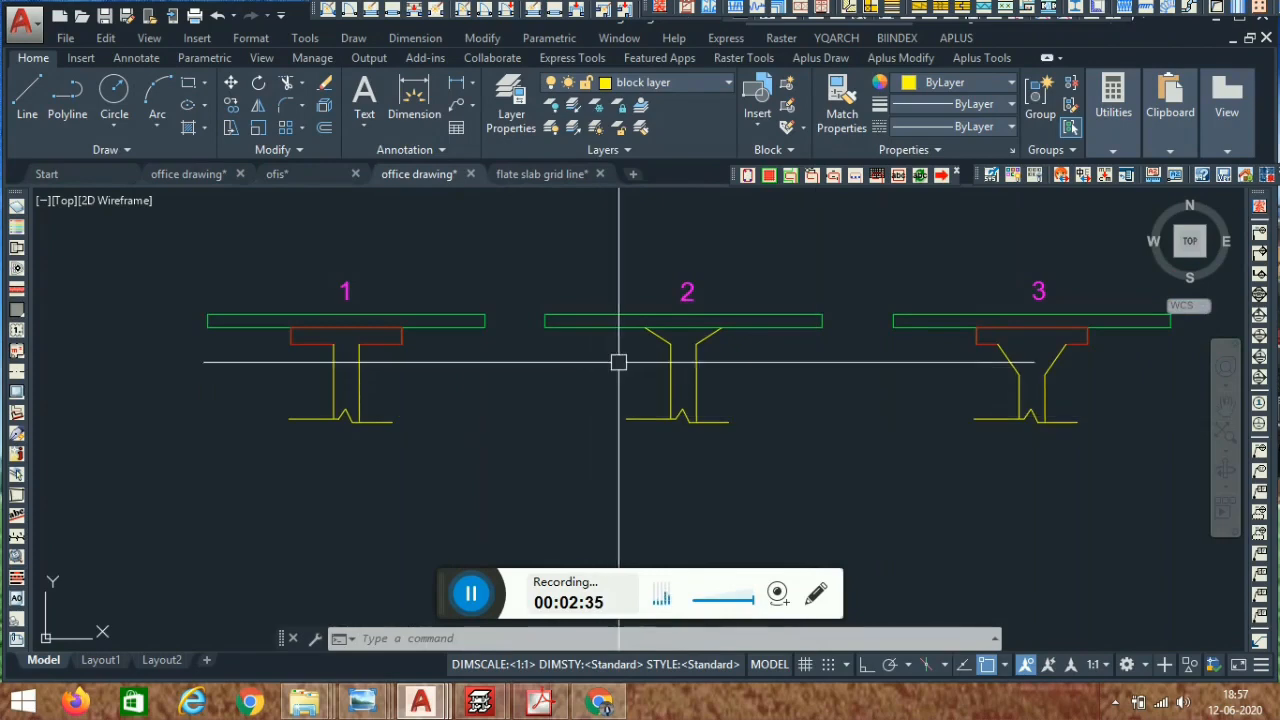
scroll(697, 343, up, 2)
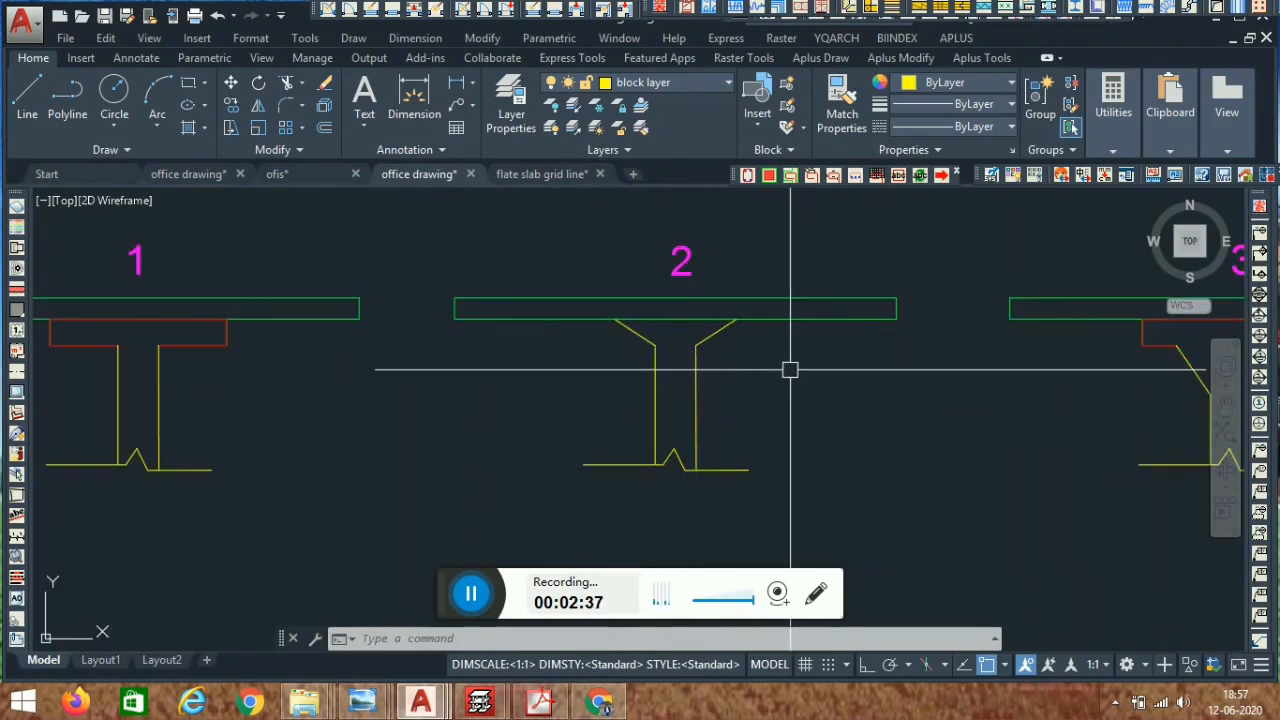
scroll(685, 354, down, 2)
scroll(685, 358, down, 2)
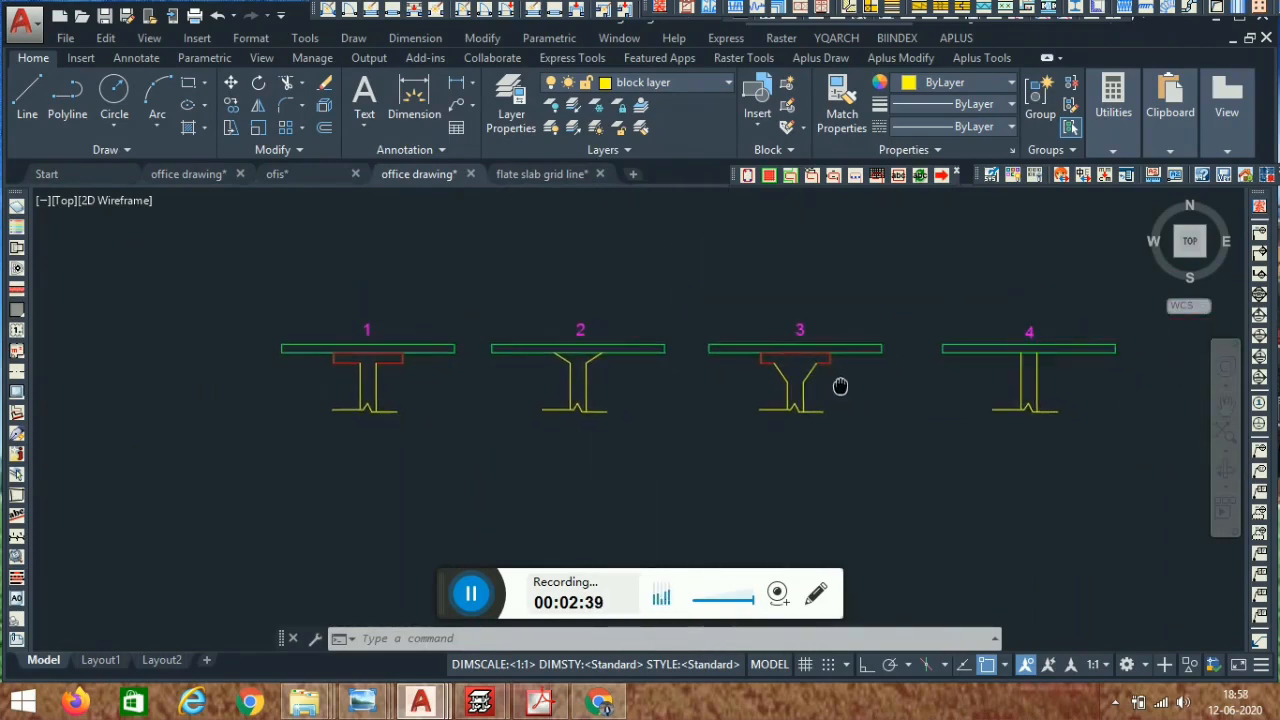
scroll(707, 352, up, 4)
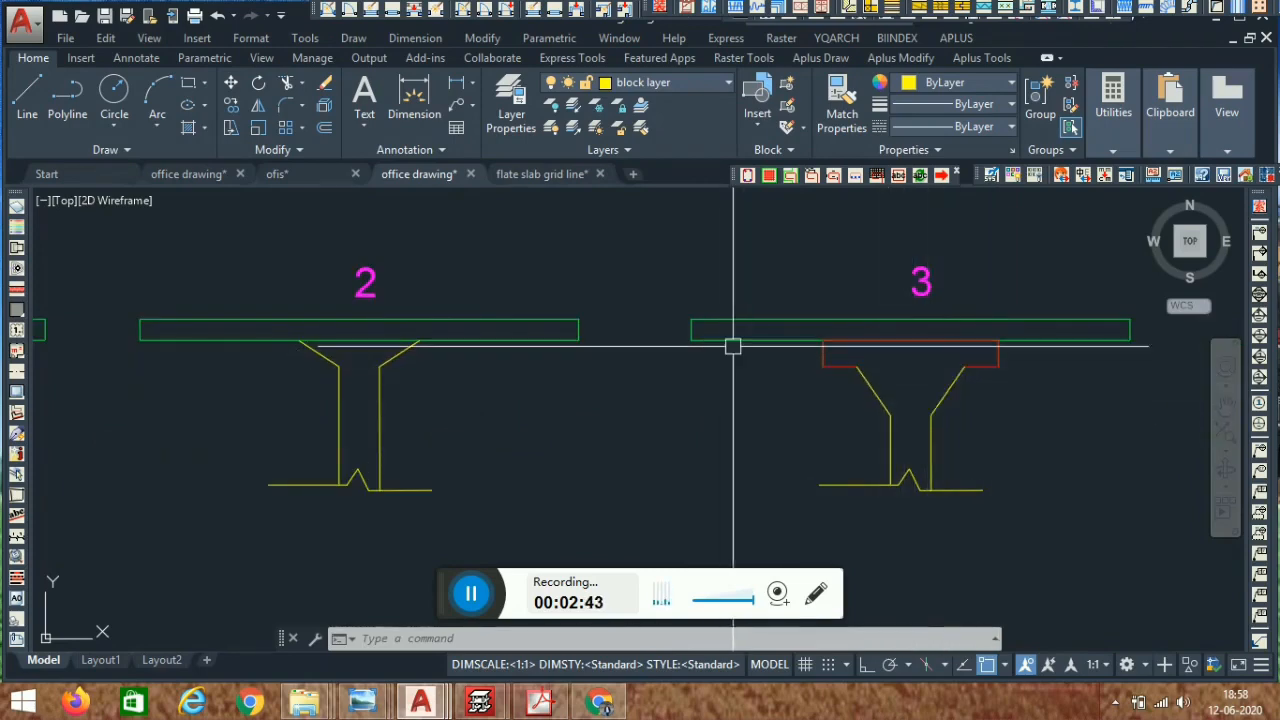
scroll(740, 346, down, 3)
scroll(985, 462, down, 1)
scroll(962, 408, up, 4)
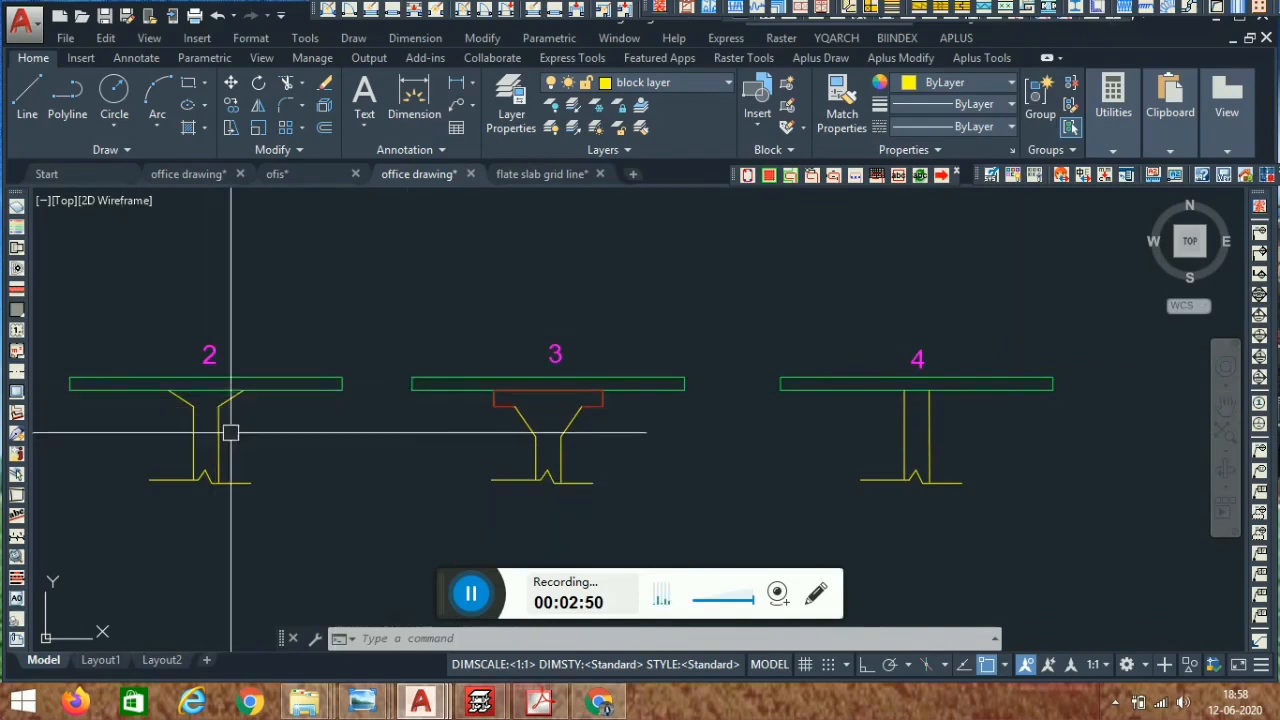
- Compare the column head sections, then return to the overall column grid plan
middle_drag(180, 420, 434, 377)
scroll(530, 335, down, 5)
middle_drag(260, 434, 829, 434)
scroll(592, 338, down, 5)
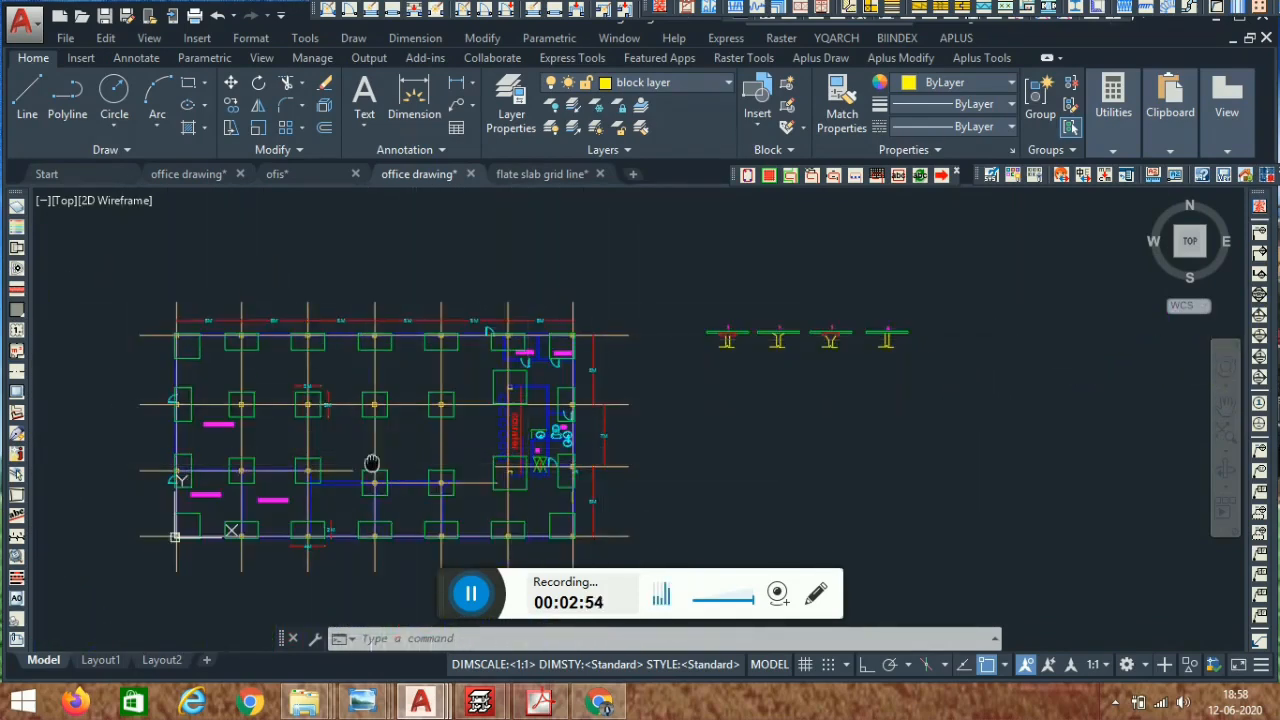
middle_drag(371, 463, 405, 381)
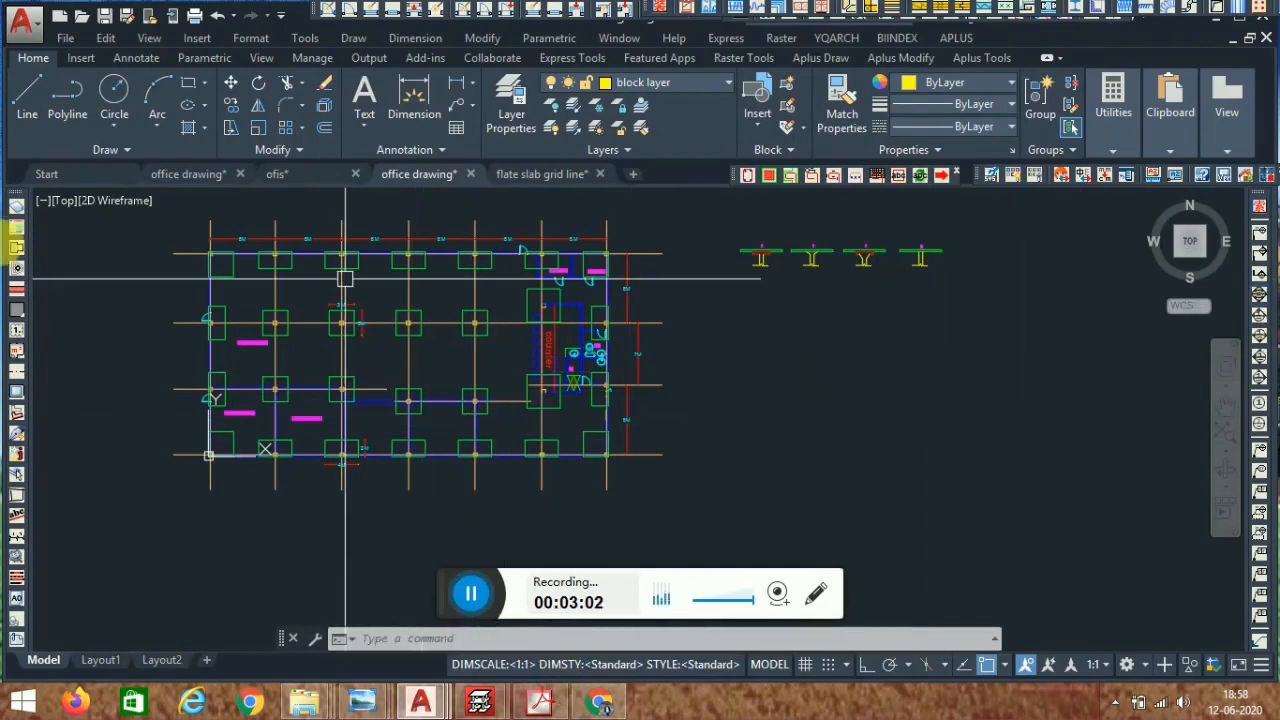
- Switch back to the first office drawing and review the ground and first floor plans
click(311, 177)
click(186, 177)
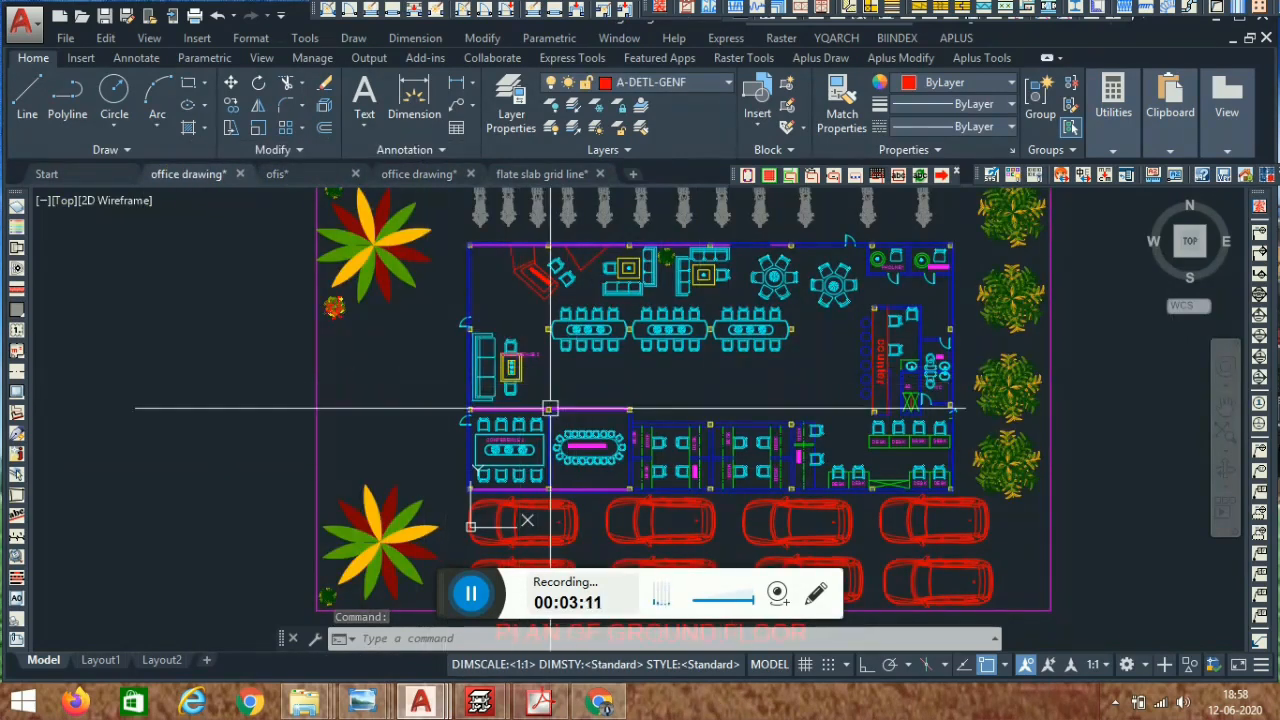
middle_drag(802, 384, 690, 392)
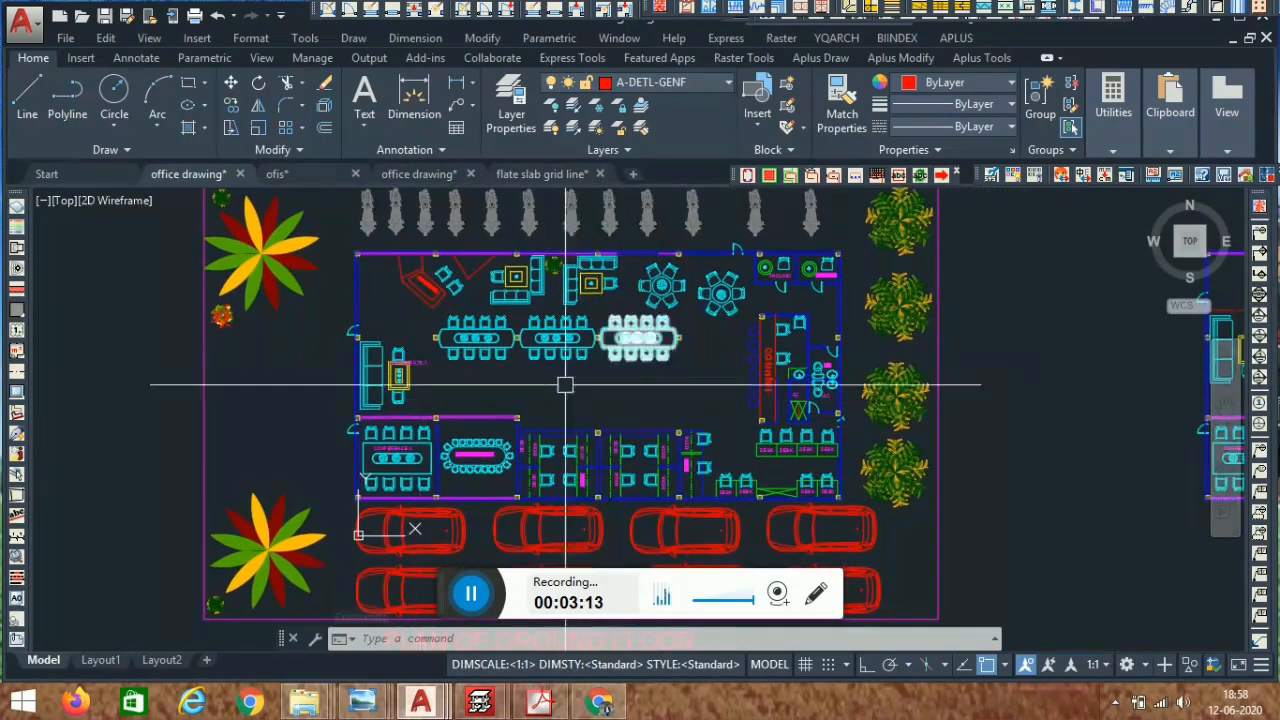
scroll(508, 398, down, 3)
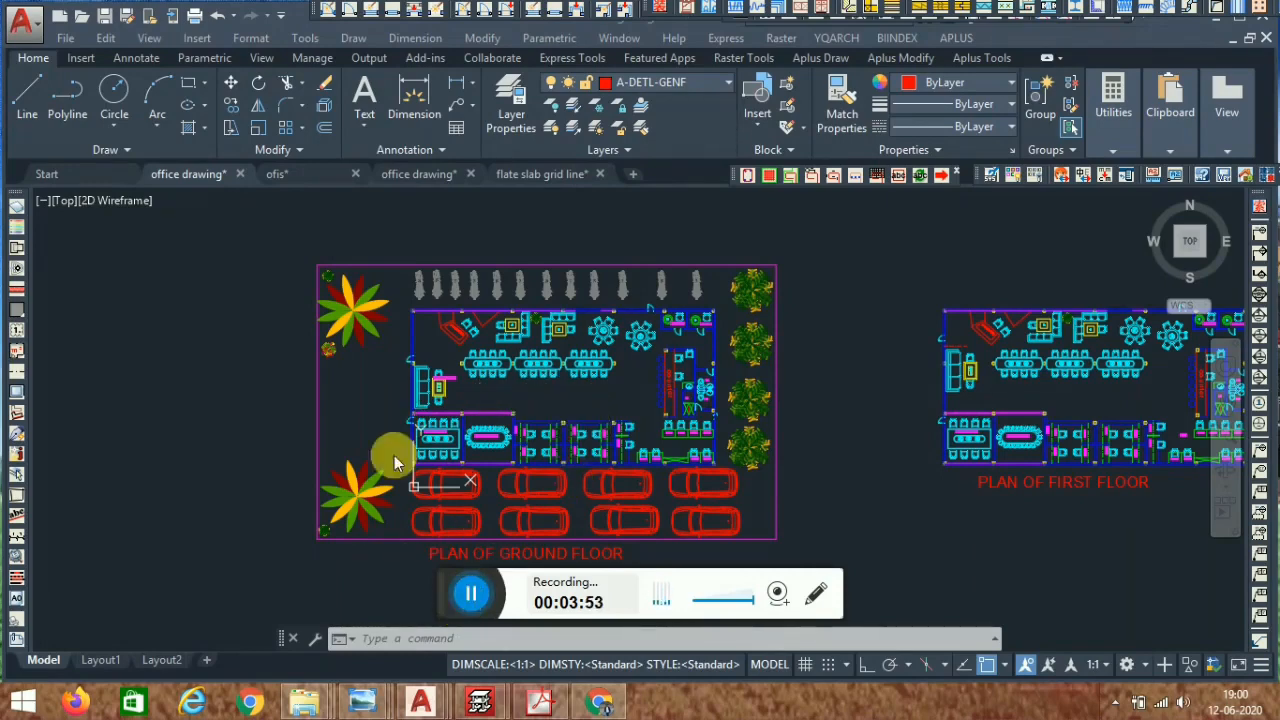
scroll(814, 409, down, 4)
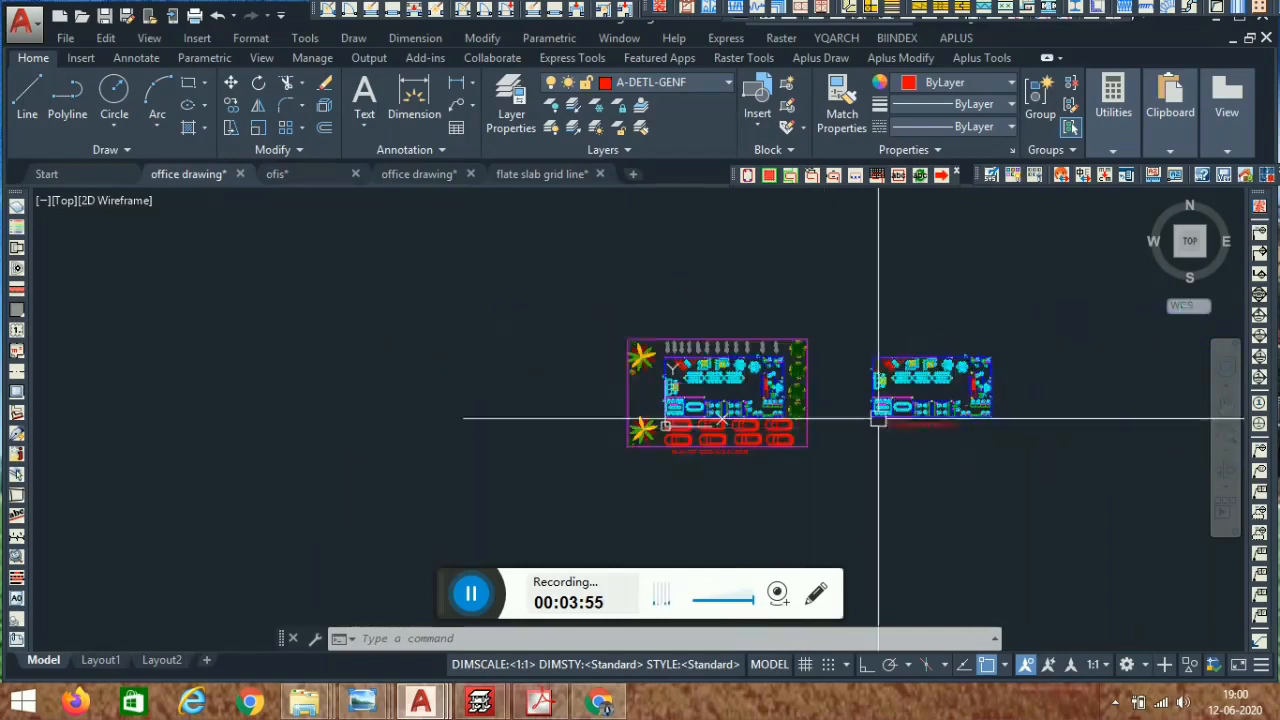
middle_drag(871, 423, 750, 438)
scroll(755, 460, up, 5)
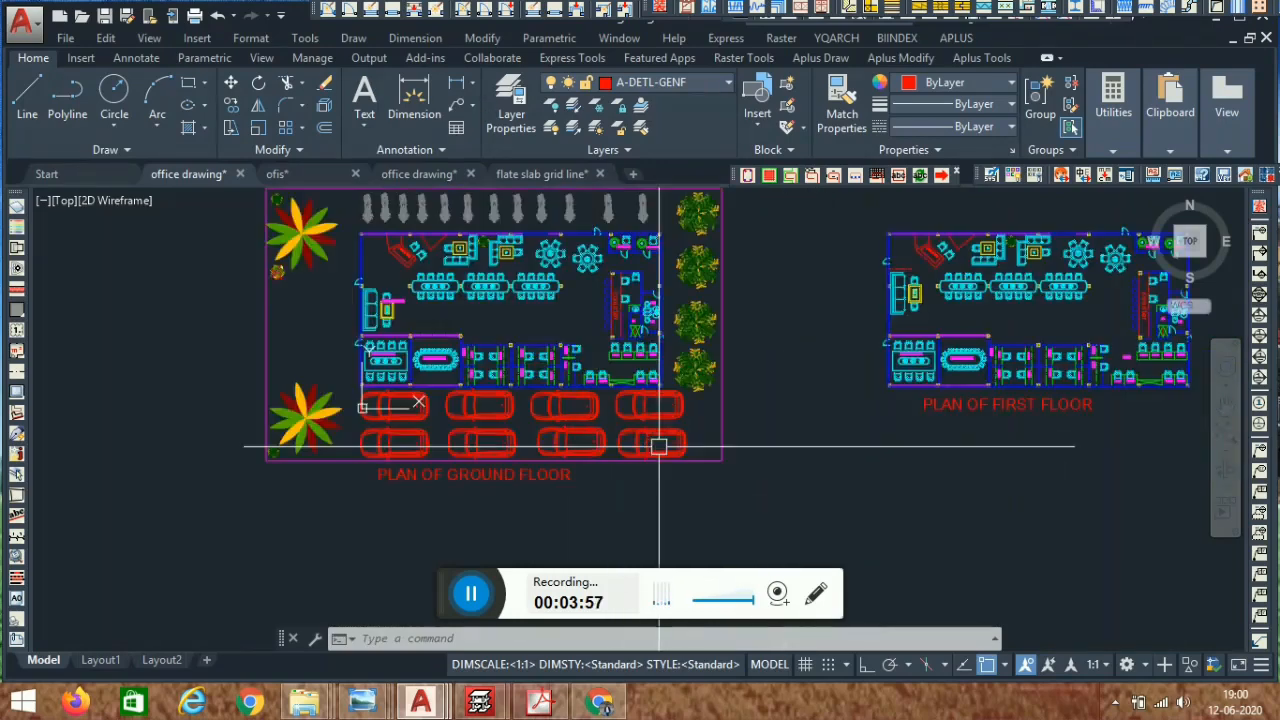
scroll(866, 451, down, 3)
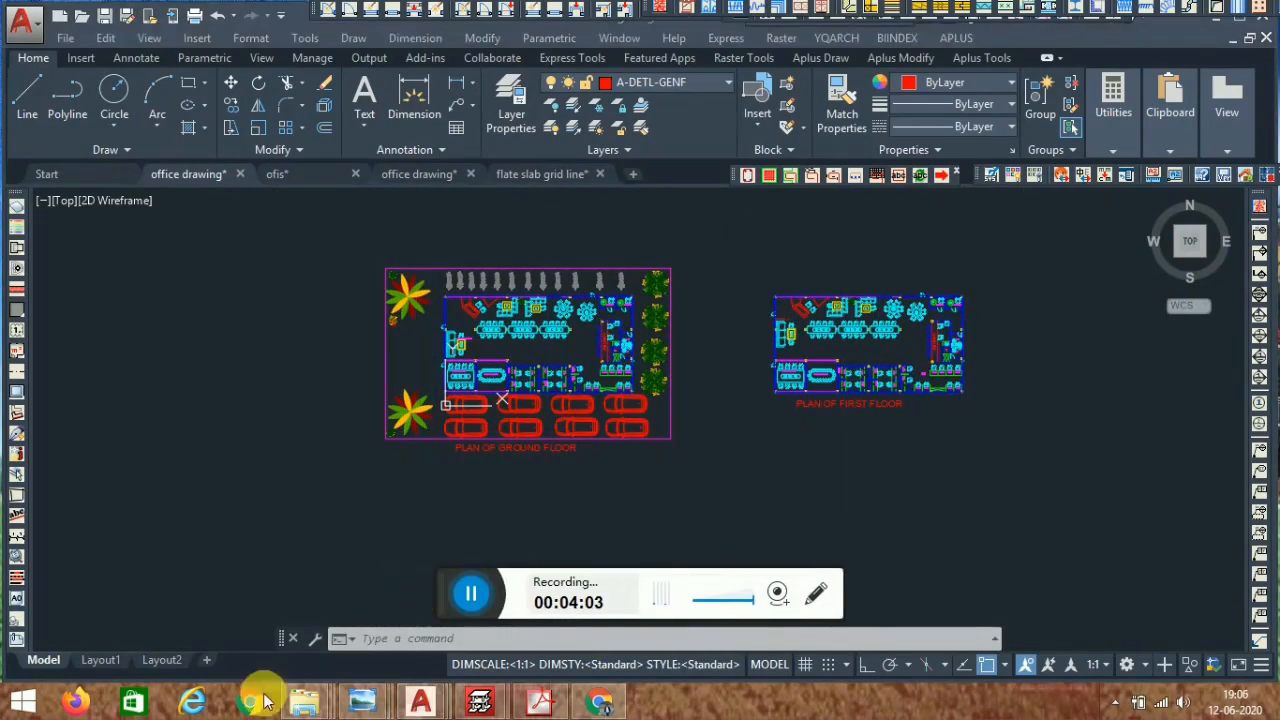
- Switch to the CYPECAD 3D building view and examine the flat slabs, drop panels and columns before closing it
mouse_move(514, 680)
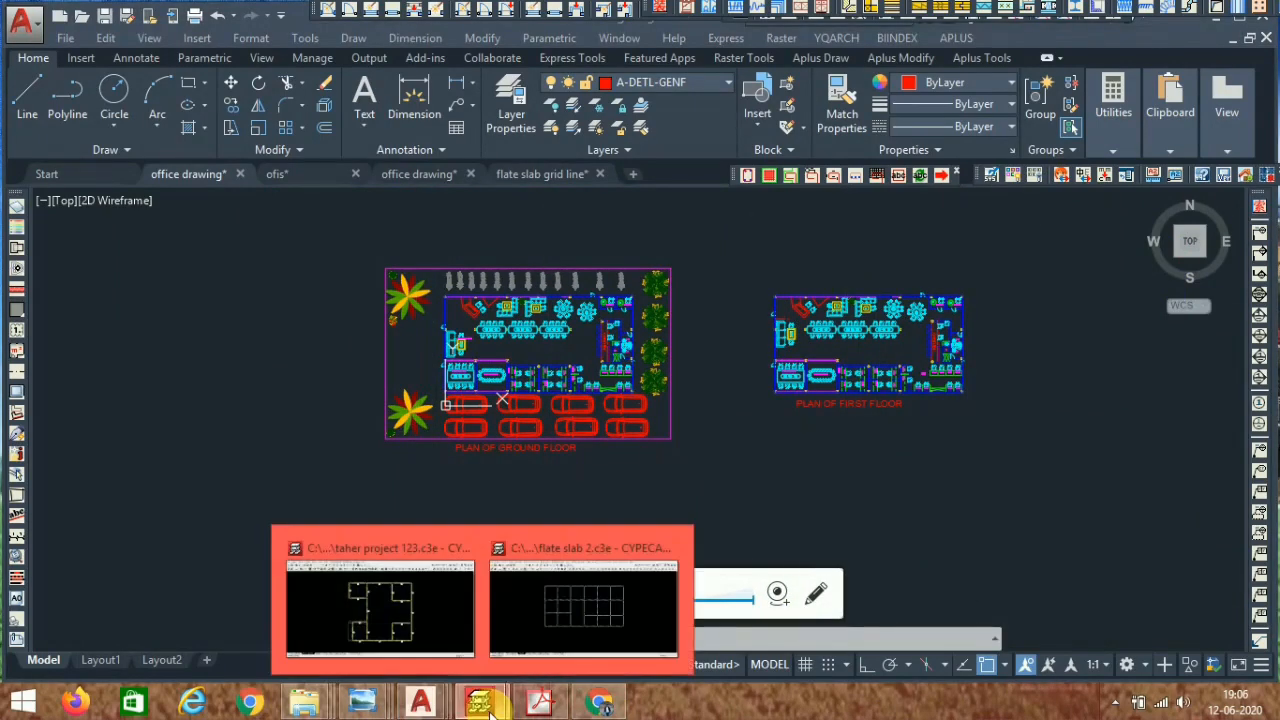
click(577, 629)
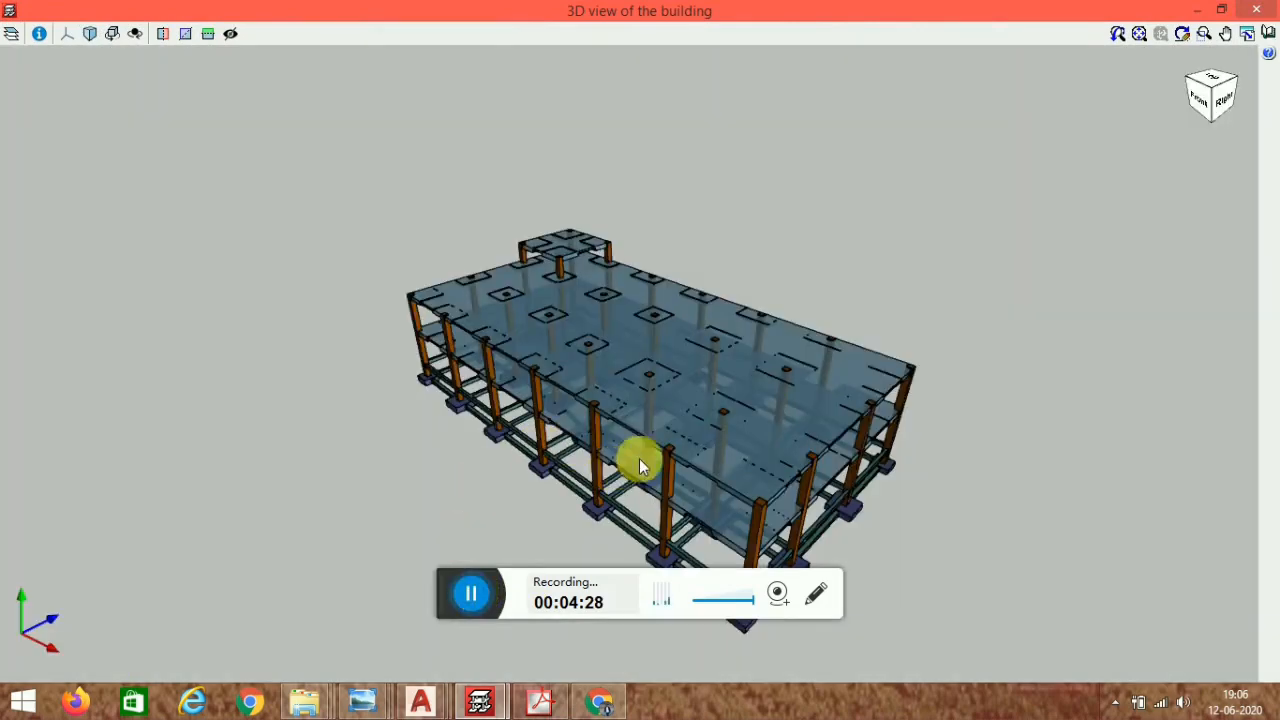
scroll(635, 455, up, 4)
mouse_move(543, 402)
middle_down()
mouse_move(565, 362)
mouse_move(549, 340)
middle_up()
scroll(597, 273, up, 3)
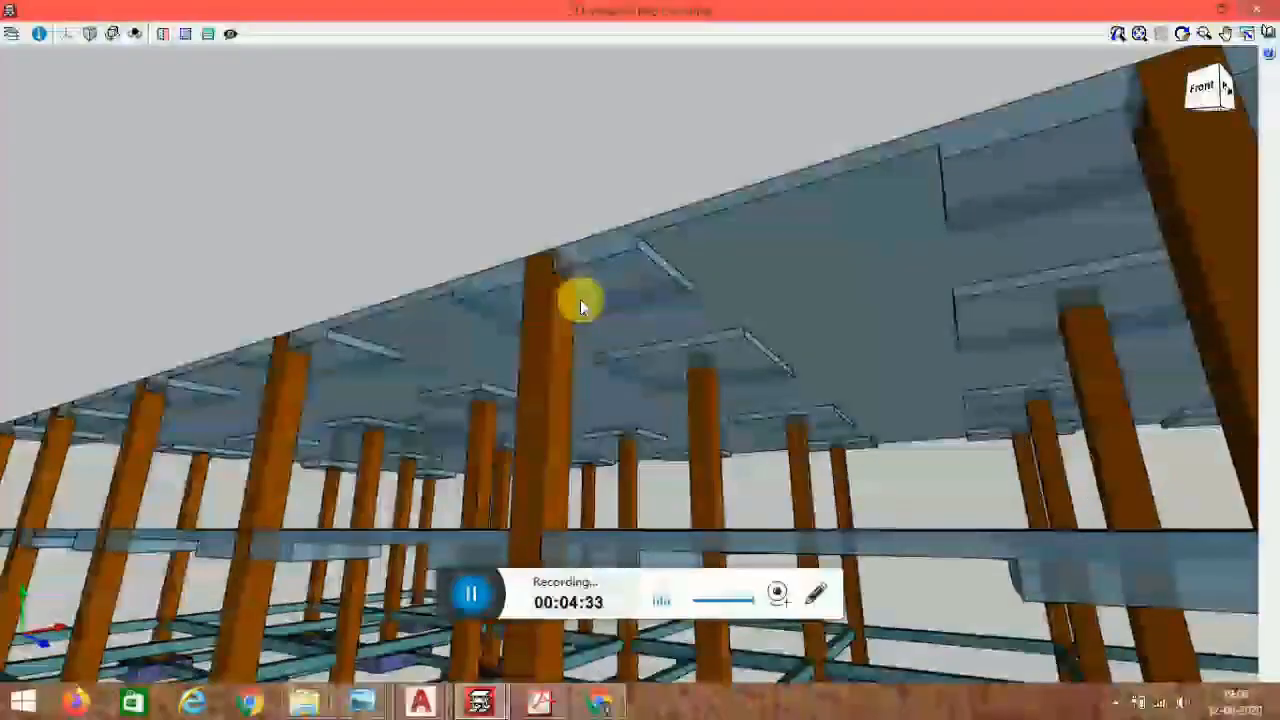
scroll(580, 299, down, 4)
scroll(585, 312, down, 4)
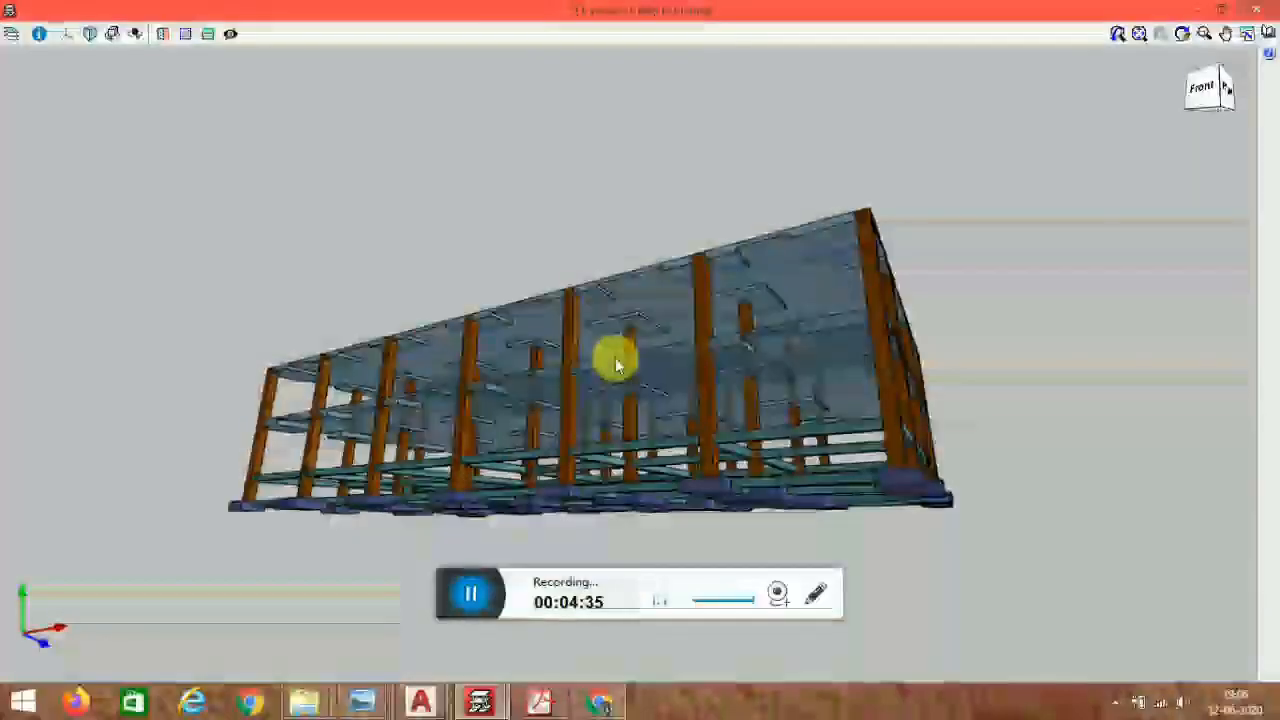
mouse_move(606, 429)
middle_down()
mouse_move(617, 447)
mouse_move(614, 424)
middle_up()
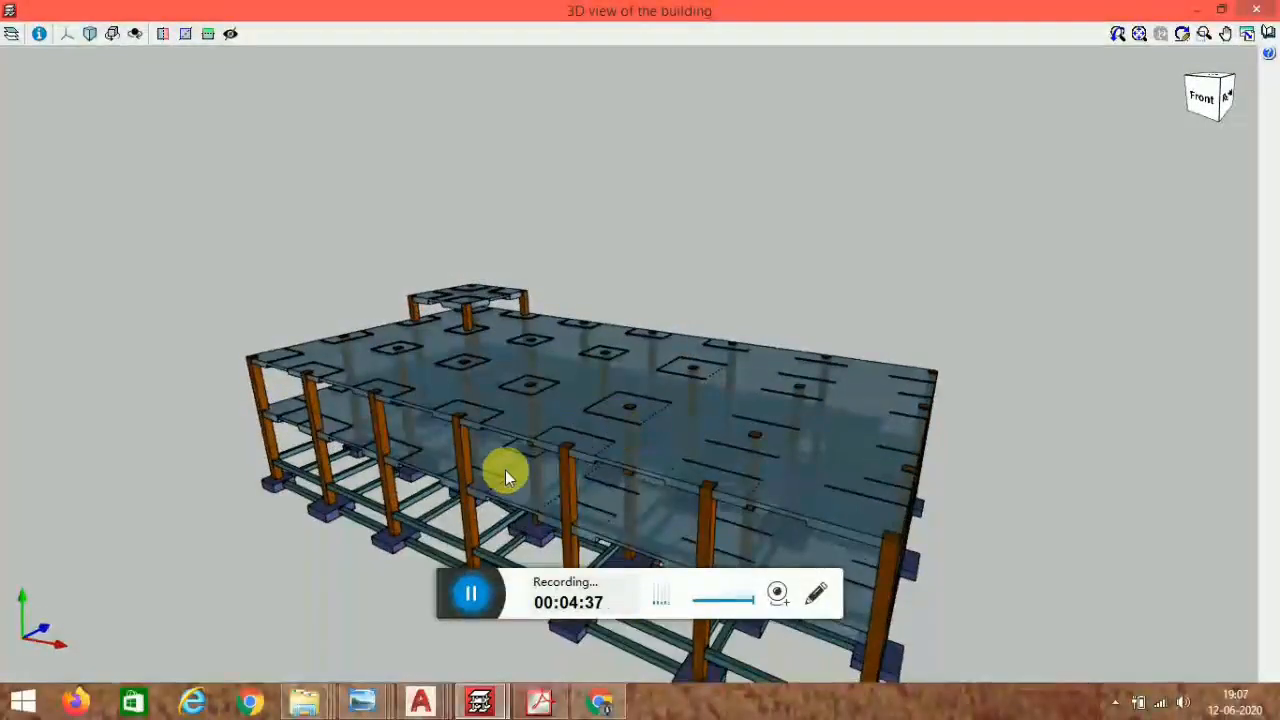
scroll(500, 469, up, 4)
middle_drag(470, 470, 400, 491)
scroll(606, 379, down, 5)
scroll(400, 495, up, 6)
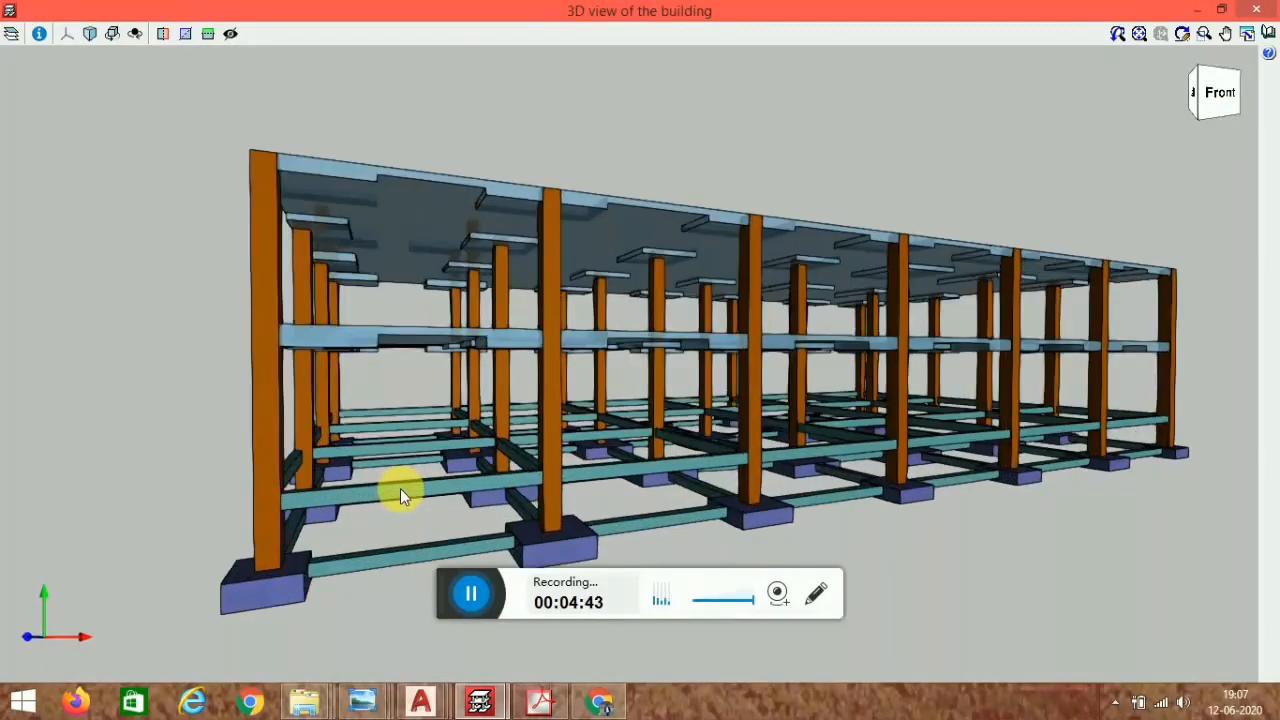
scroll(455, 348, down, 5)
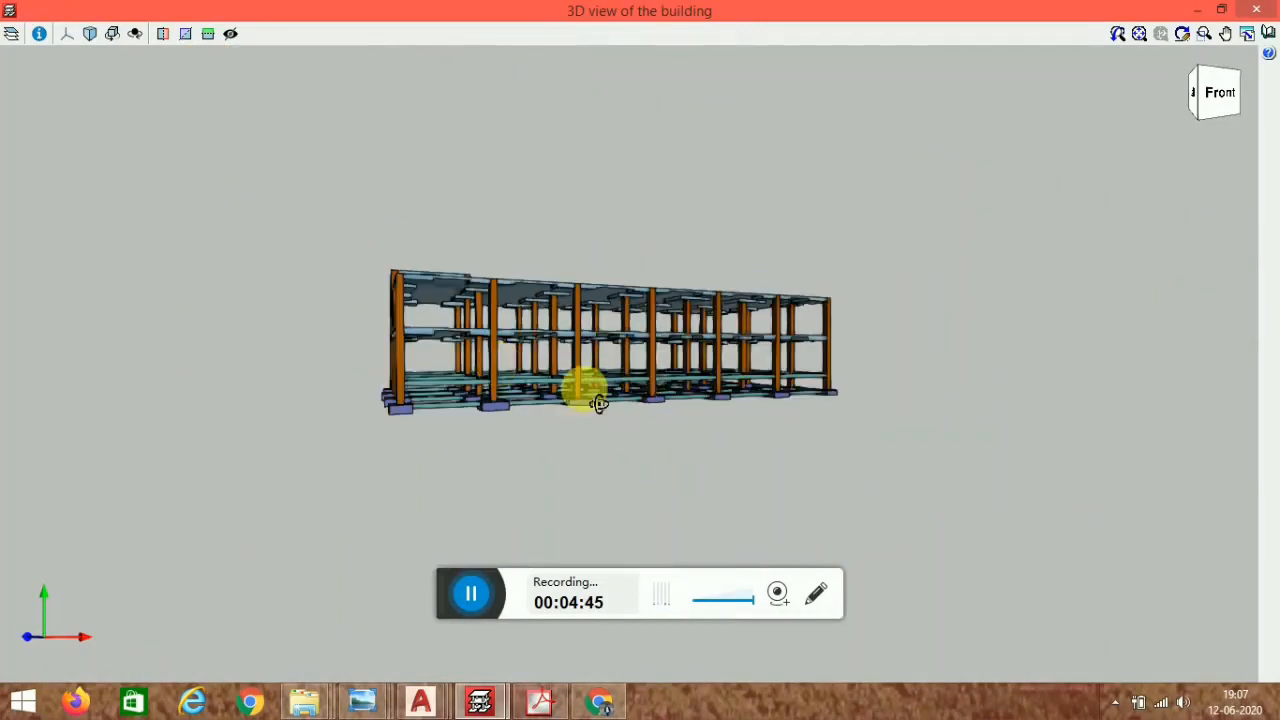
middle_drag(586, 386, 220, 672)
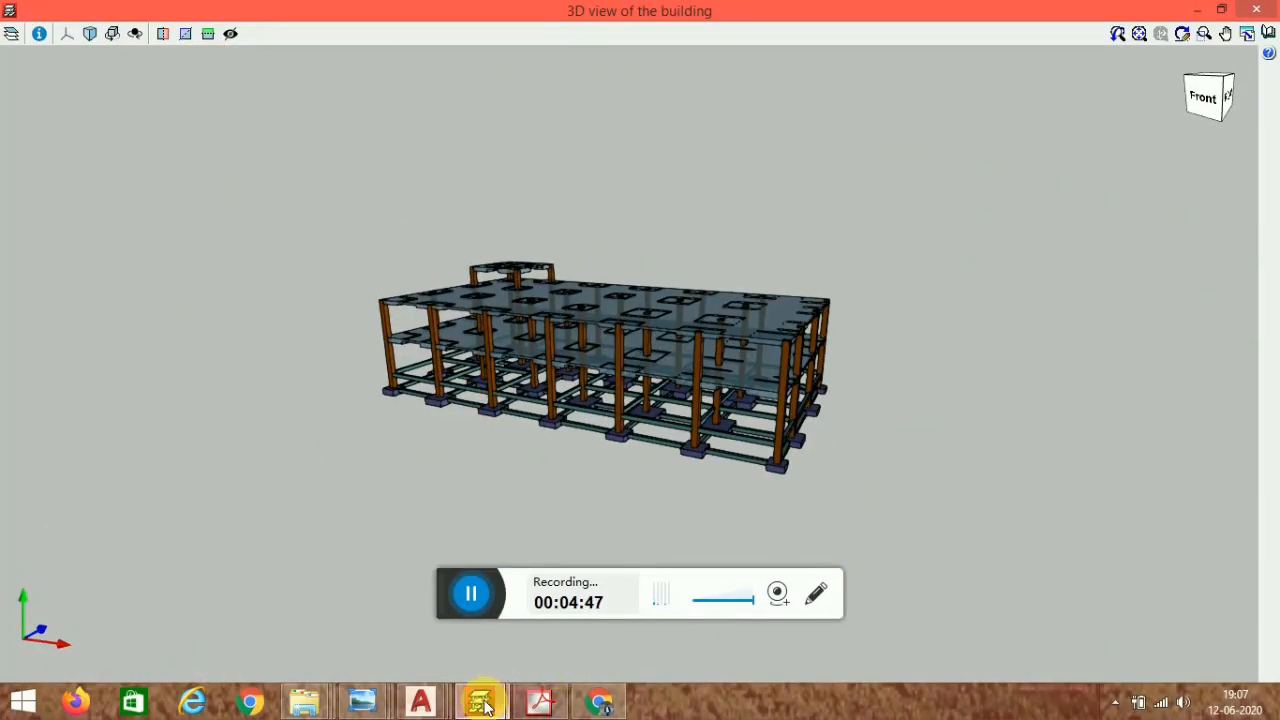
click(1254, 10)
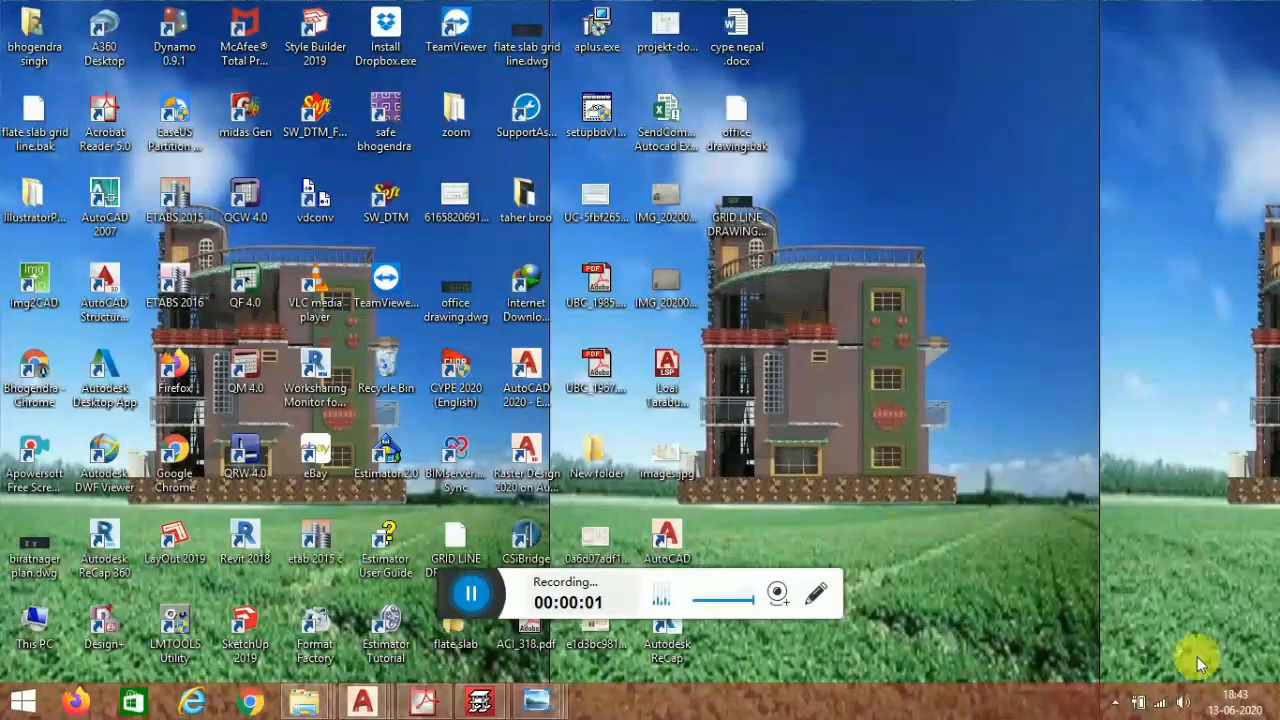
- Launch CYPE 2020 from the system tray
click(1111, 701)
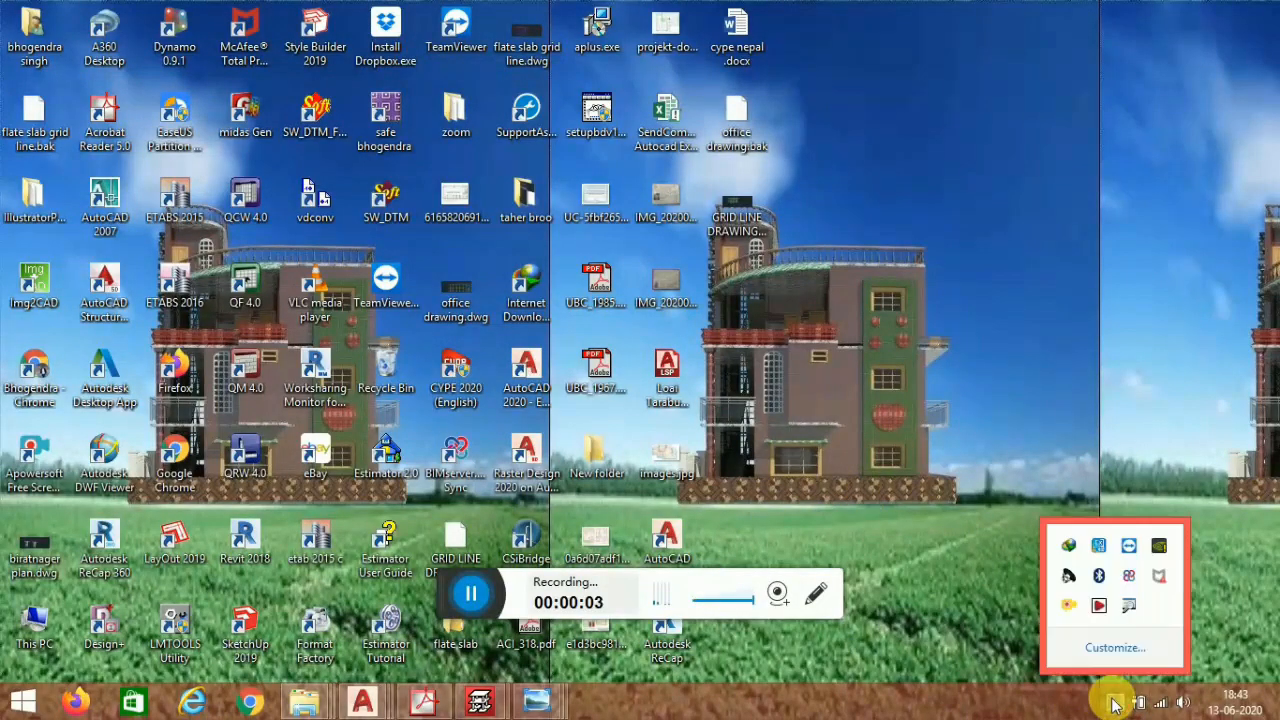
click(1101, 604)
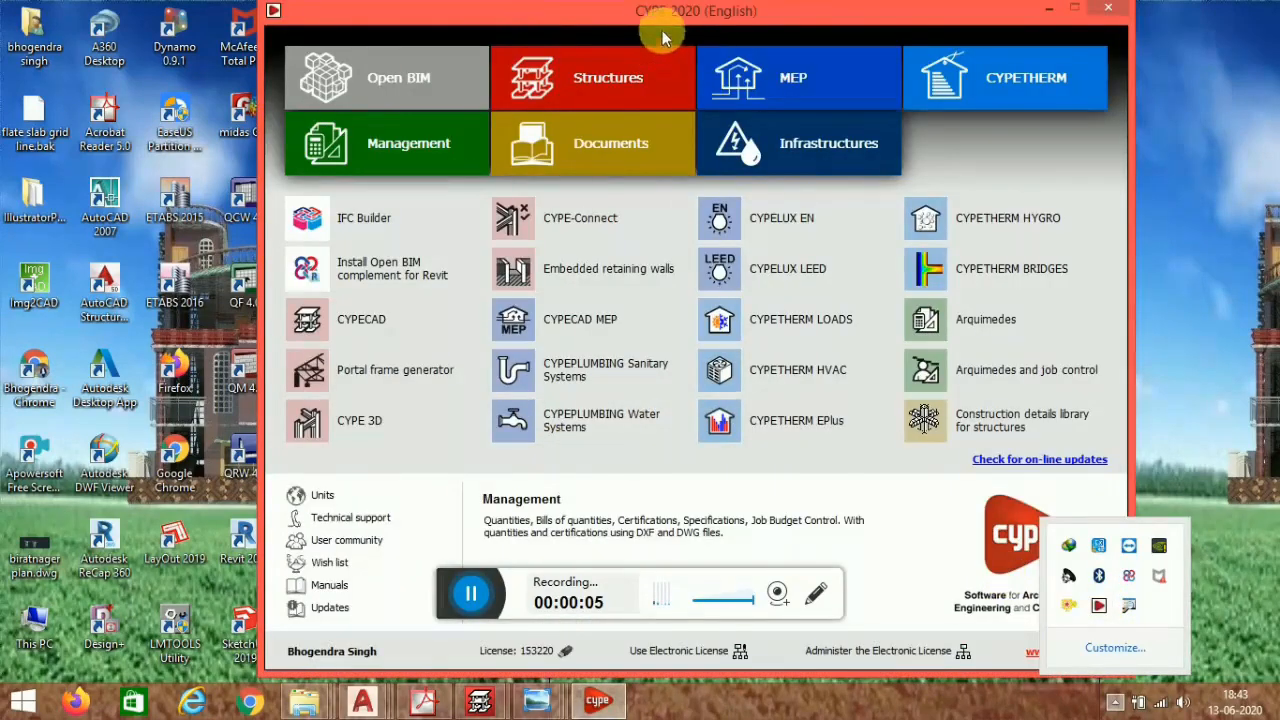
- Switch to the flat slab grid line drawing and quick-measure the spacing between the grid lines
click(362, 700)
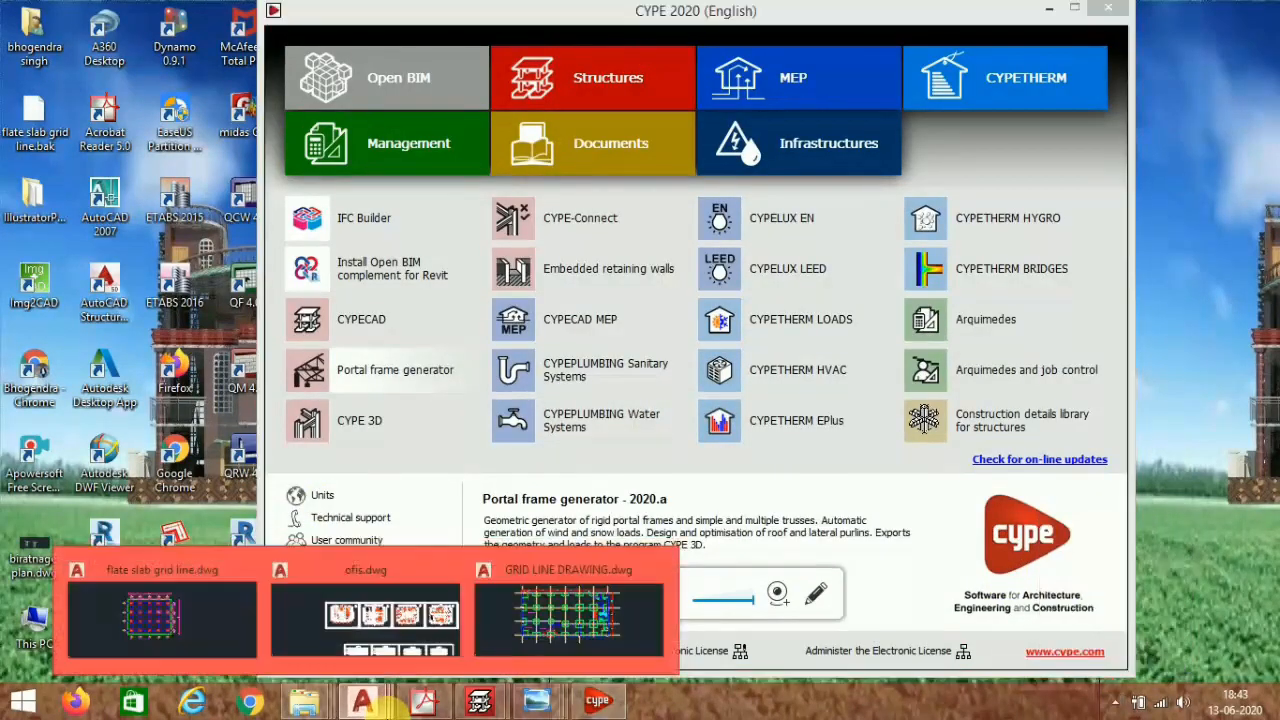
click(210, 614)
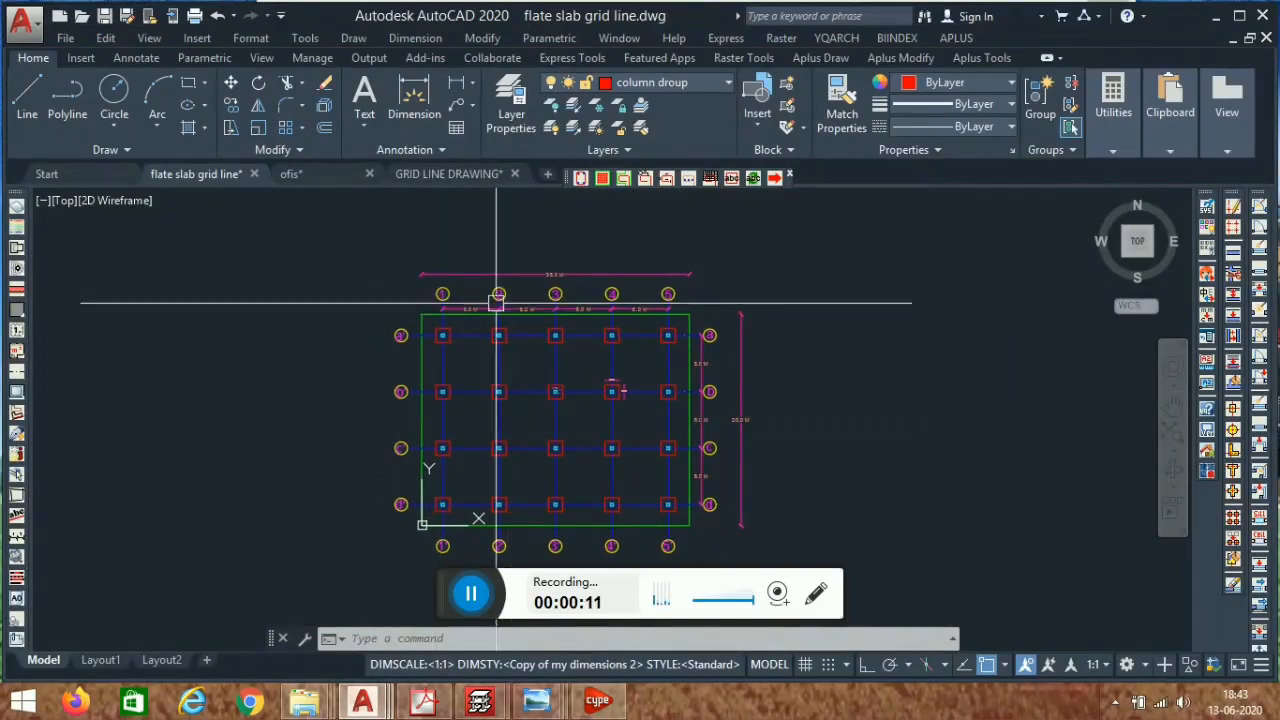
scroll(443, 352, up, 4)
mouse_move(320, 356)
middle_down()
mouse_move(434, 380)
mouse_move(433, 335)
middle_up()
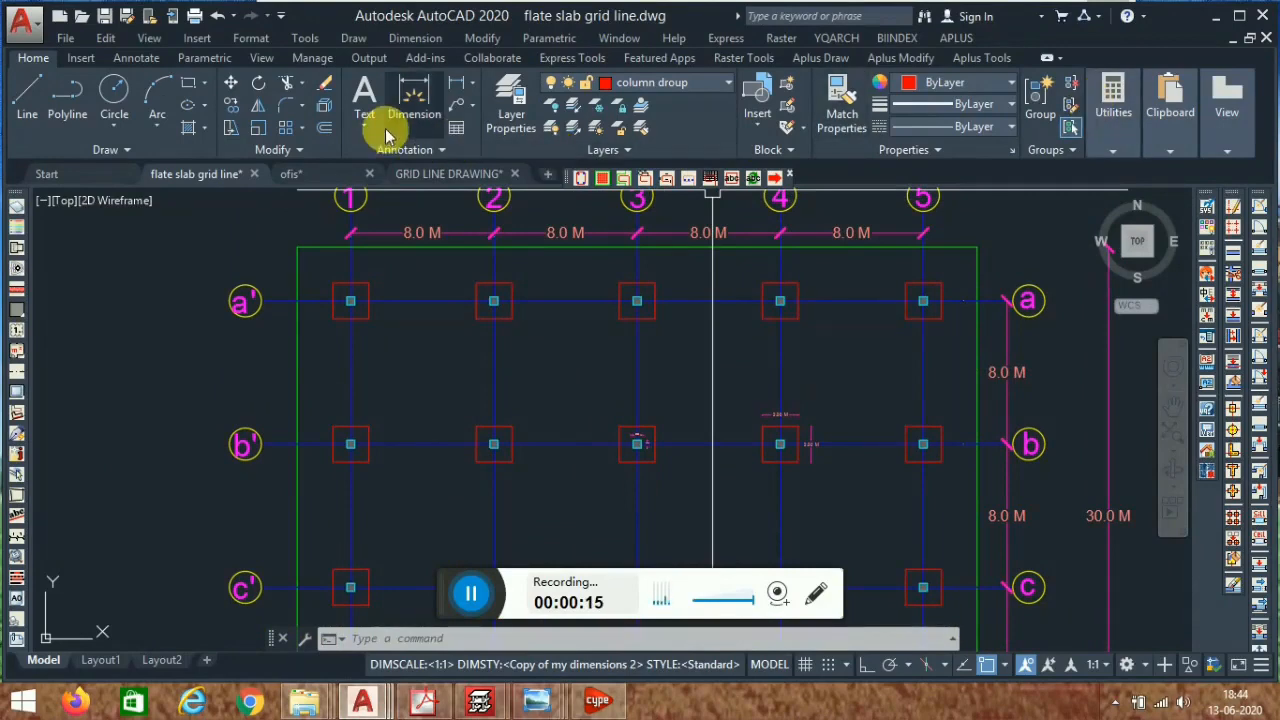
click(1135, 135)
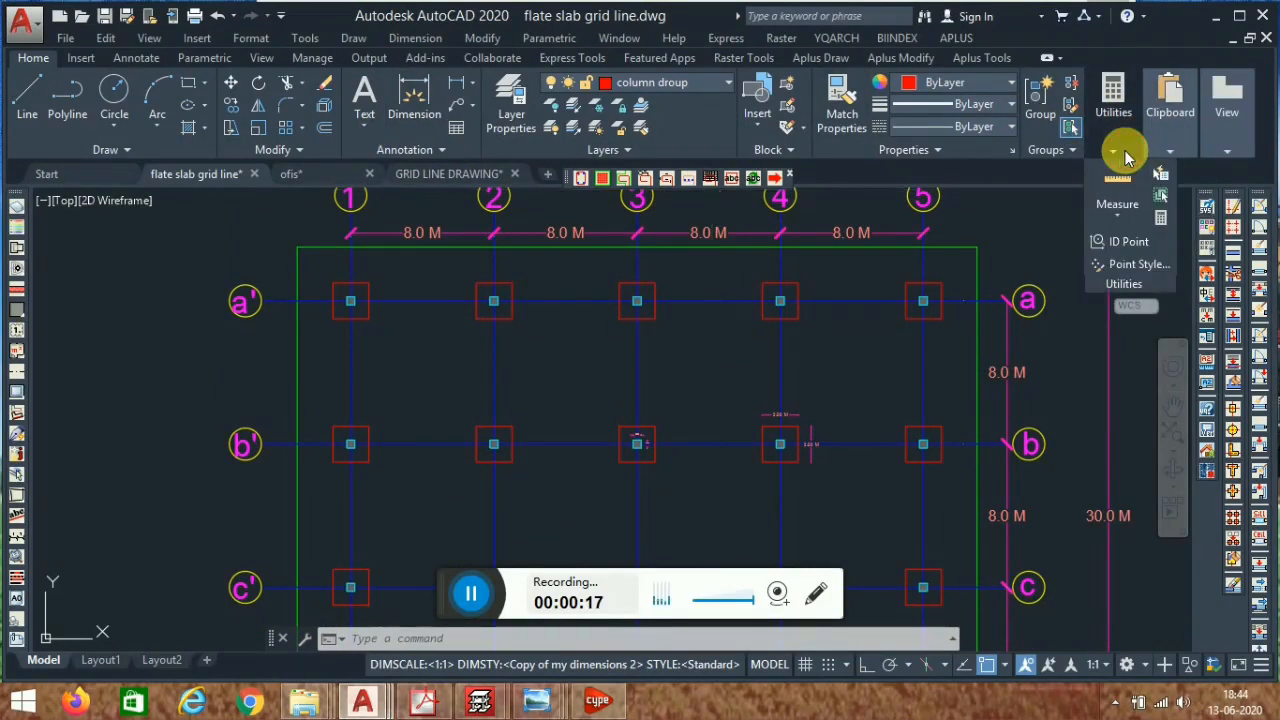
click(1114, 208)
click(1127, 252)
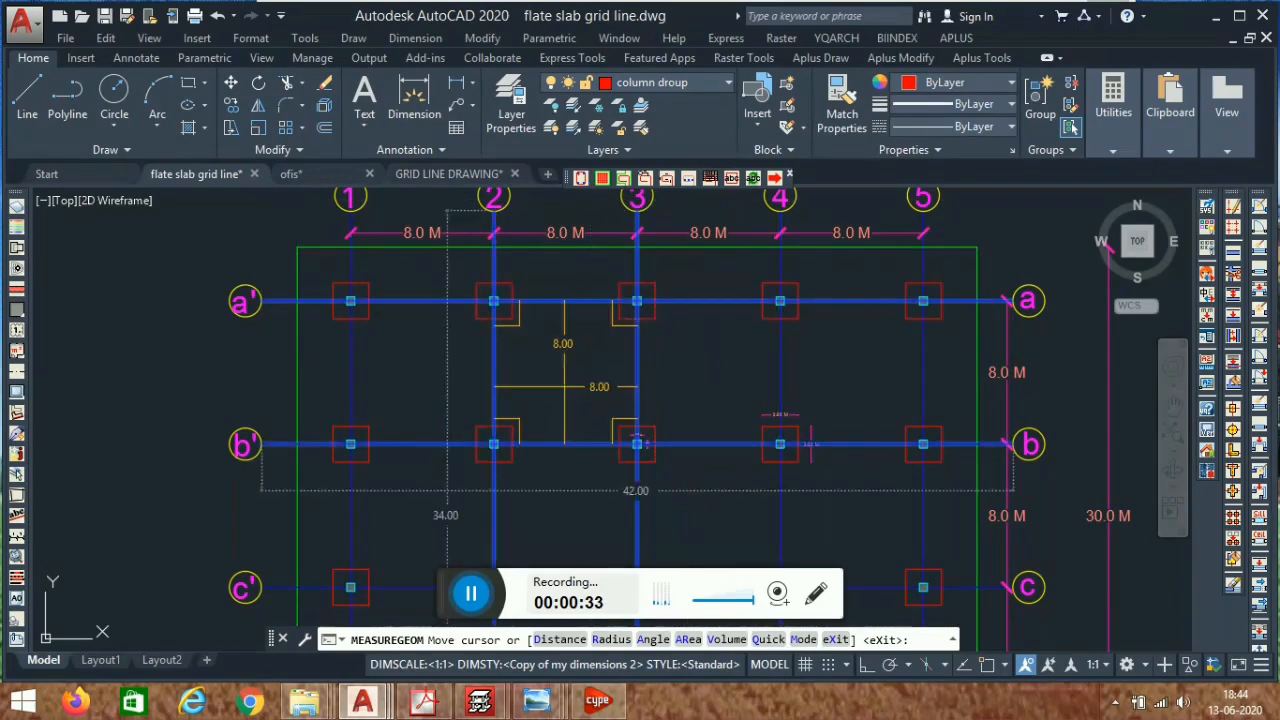
key(Escape)
- Zoom in to examine the column and drop panel dimensions at a grid intersection
scroll(845, 441, up, 6)
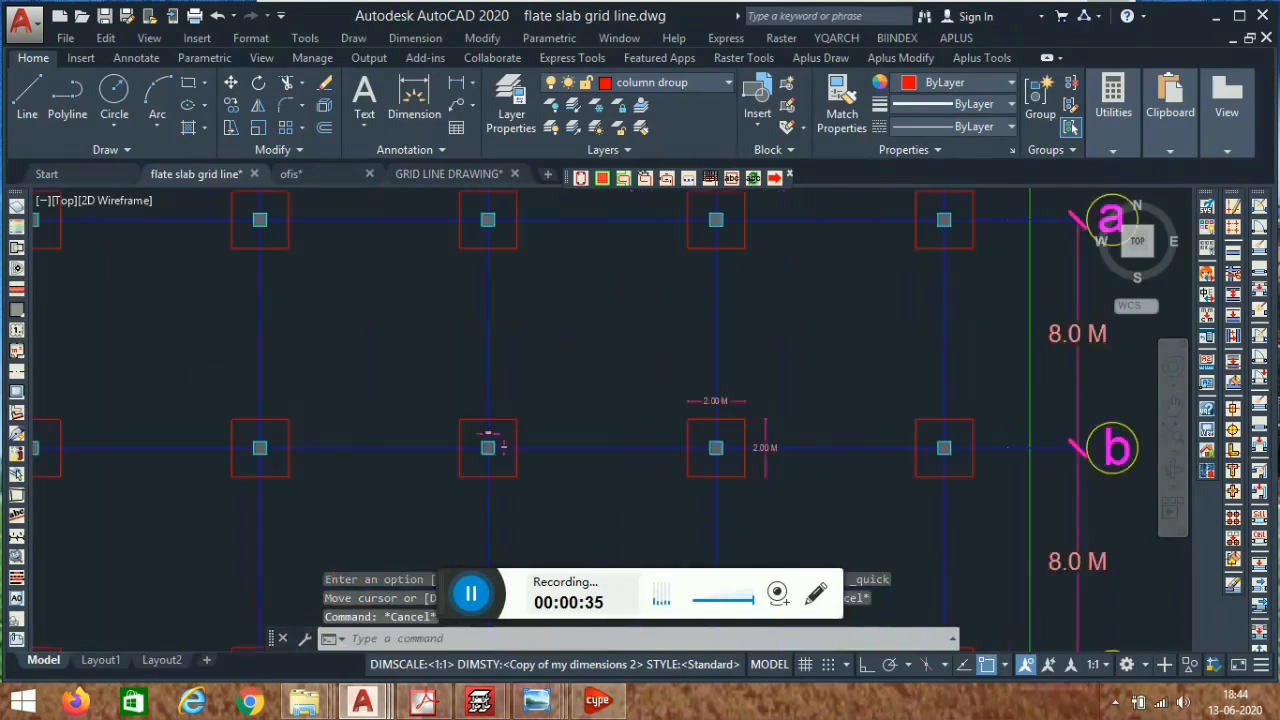
scroll(620, 440, up, 2)
scroll(837, 317, down, 7)
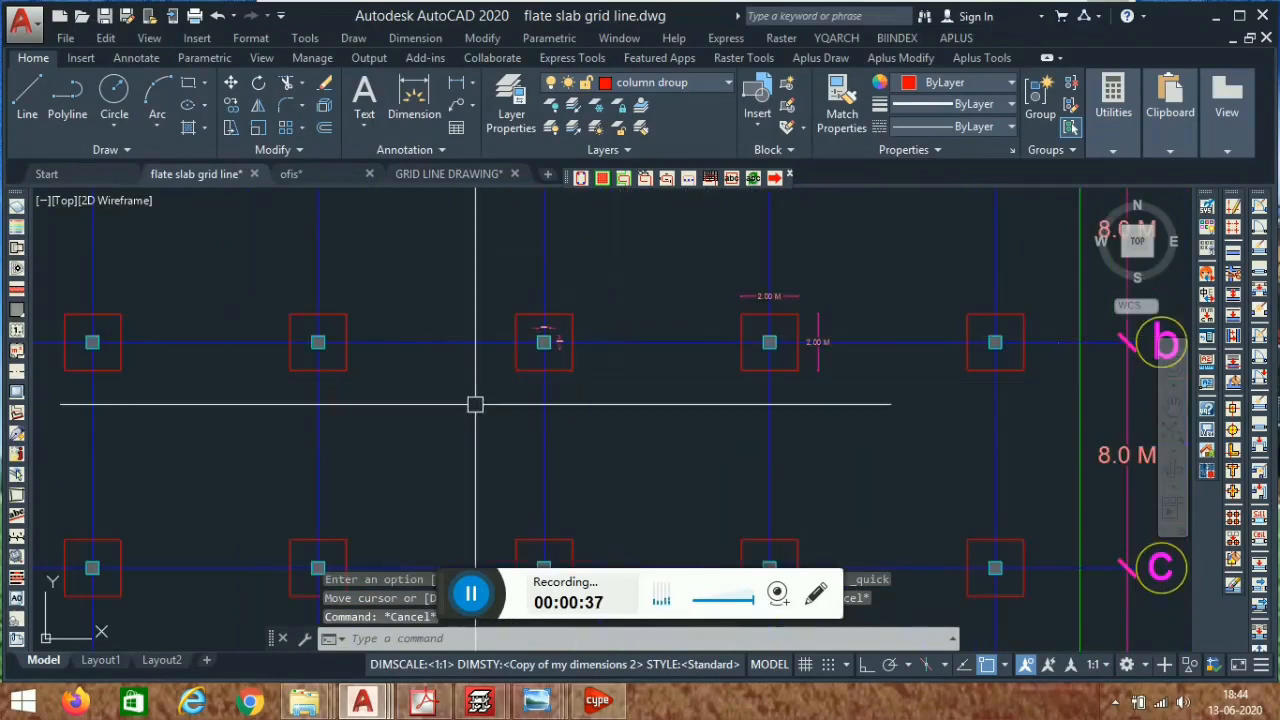
scroll(561, 327, up, 5)
scroll(561, 327, up, 6)
middle_drag(729, 377, 560, 471)
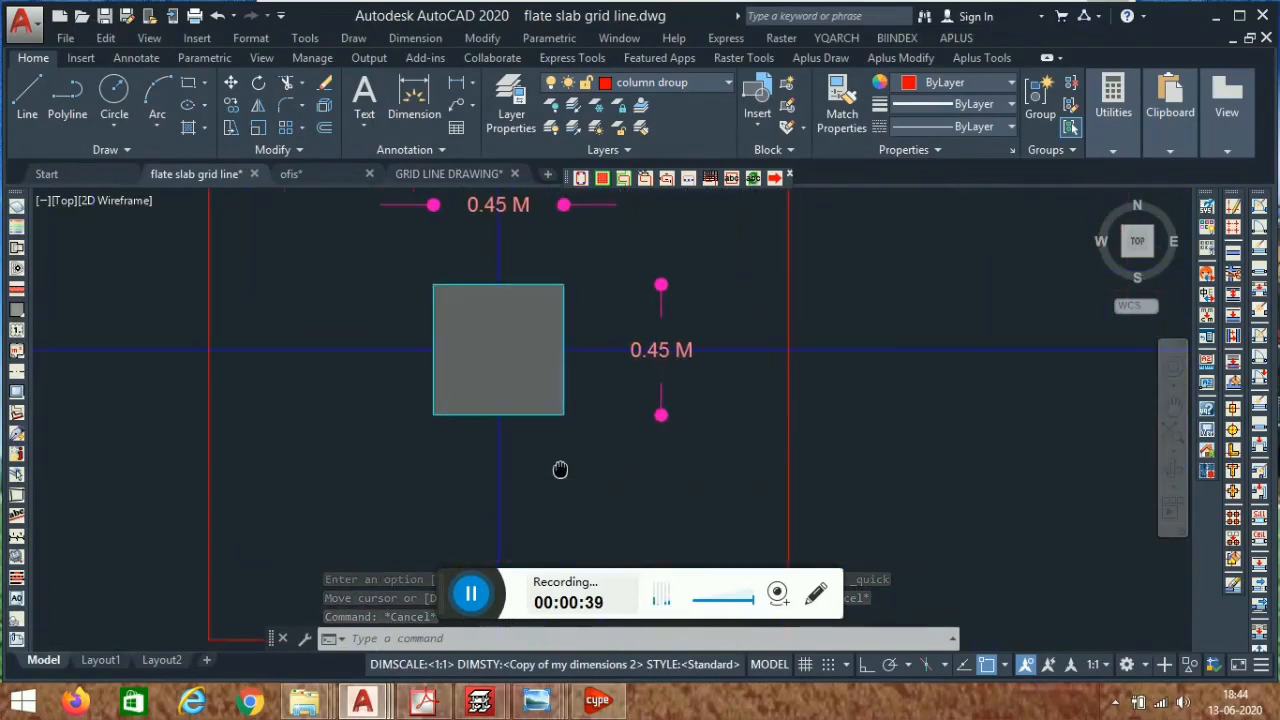
scroll(682, 313, down, 4)
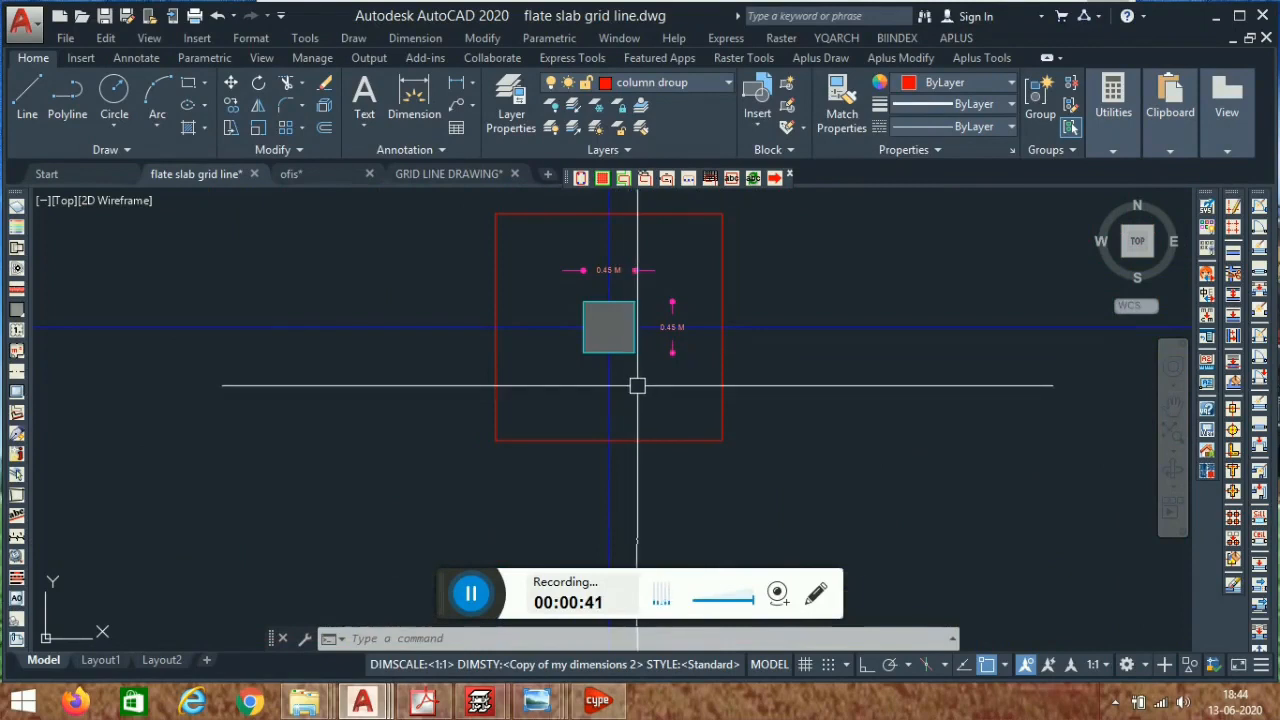
scroll(669, 280, up, 2)
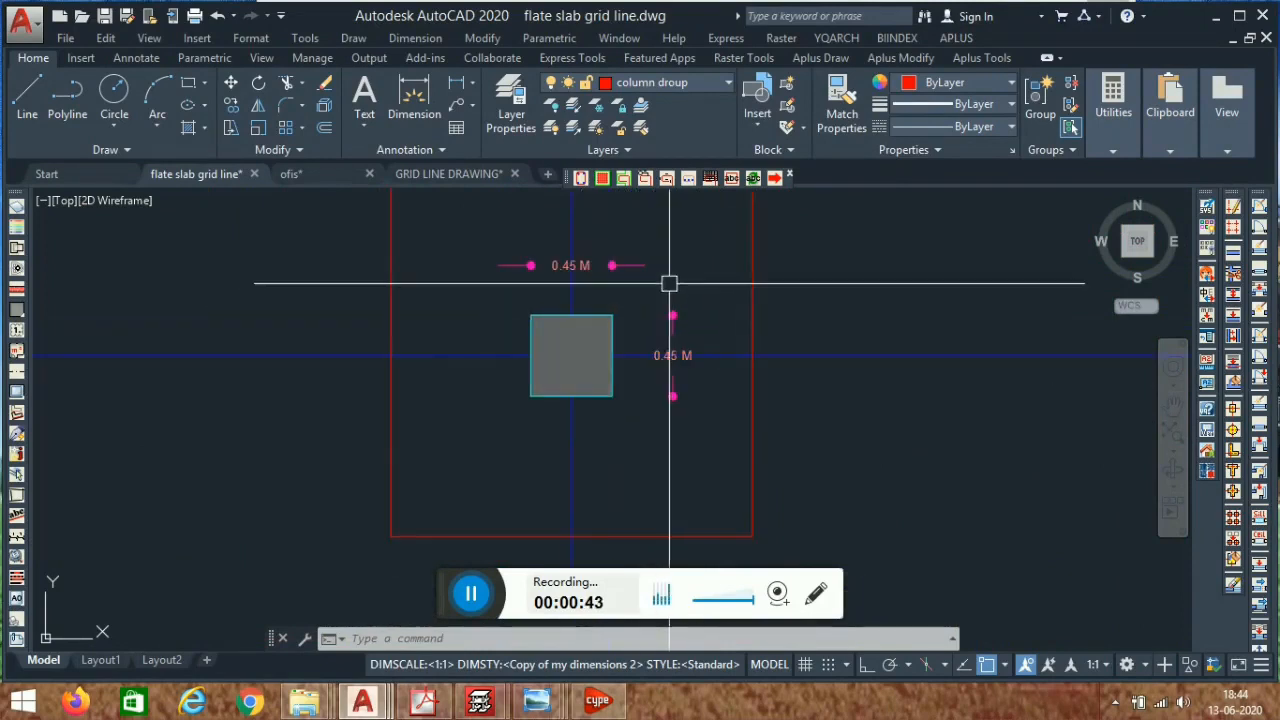
scroll(655, 292, down, 4)
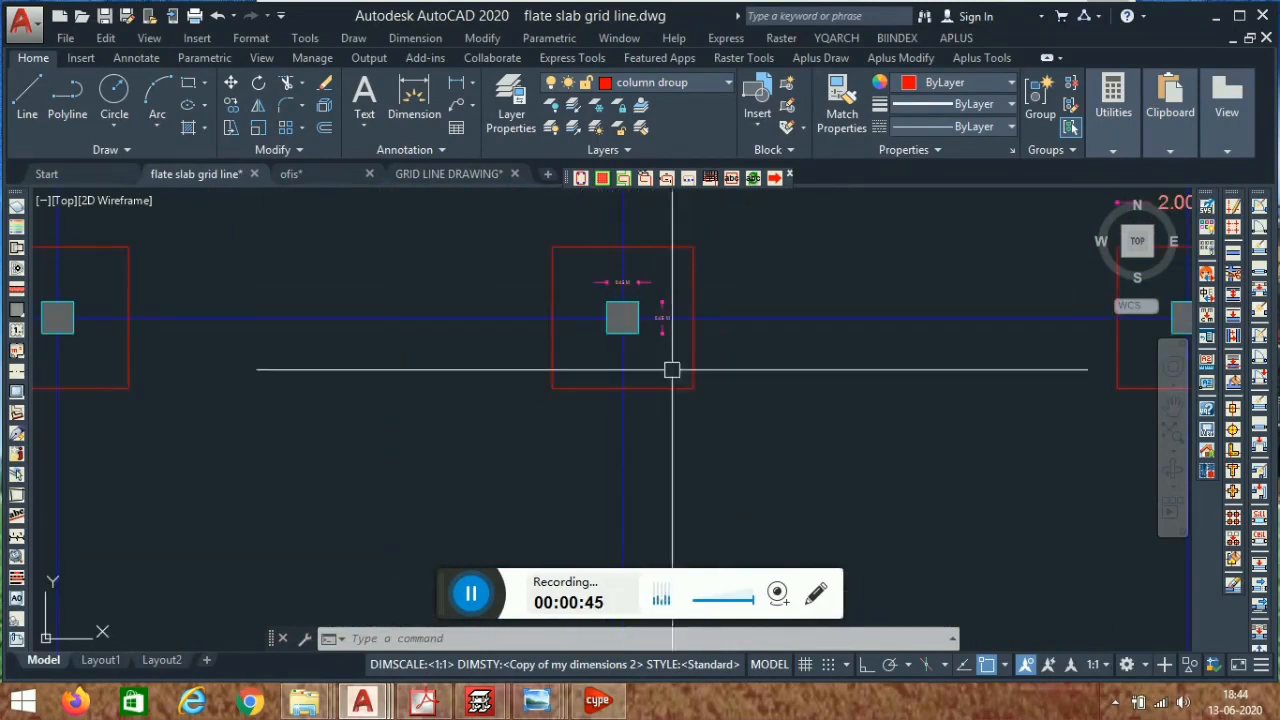
scroll(620, 426, down, 8)
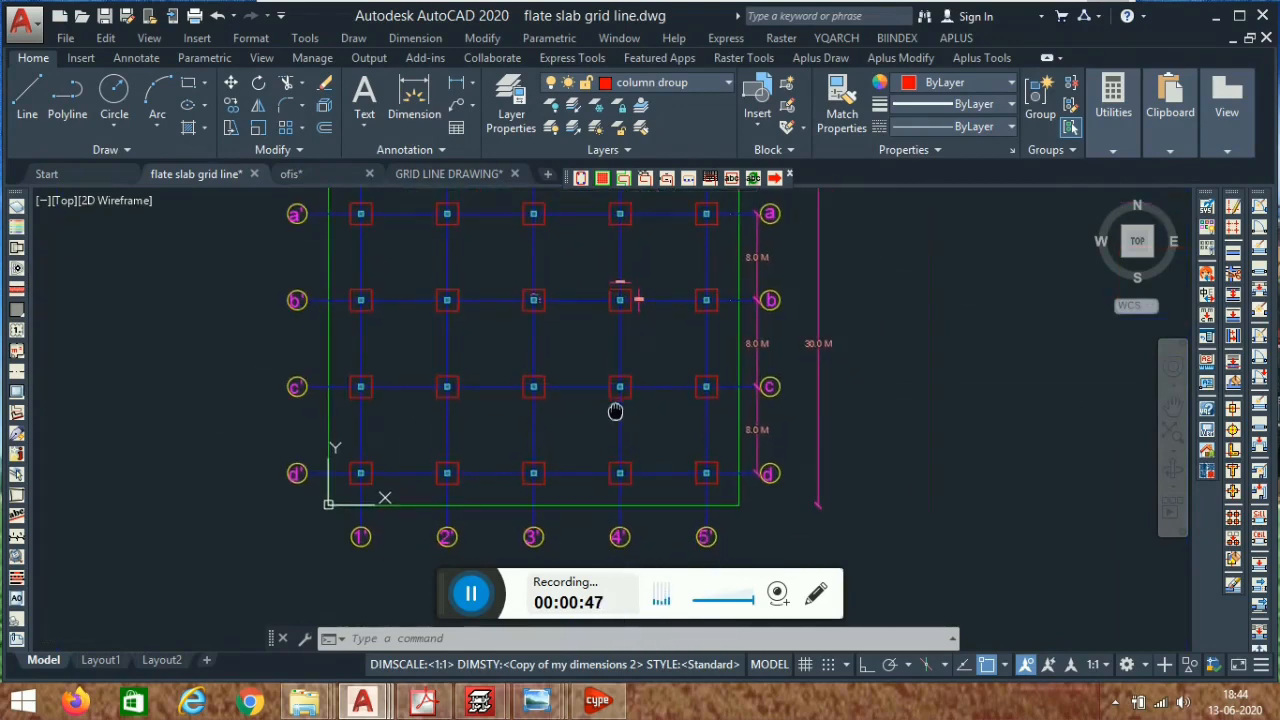
- Open CYPECAD from the CYPE 2020 launcher
click(597, 700)
drag(700, 10, 627, 10)
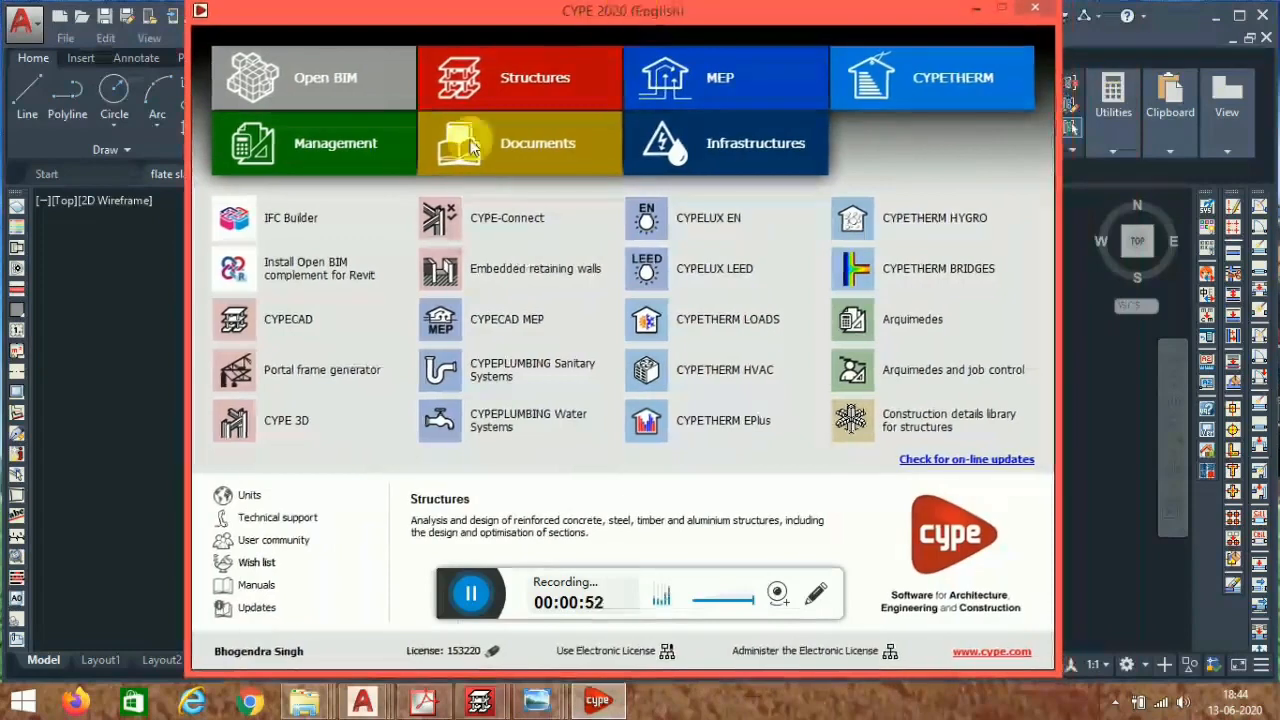
click(330, 338)
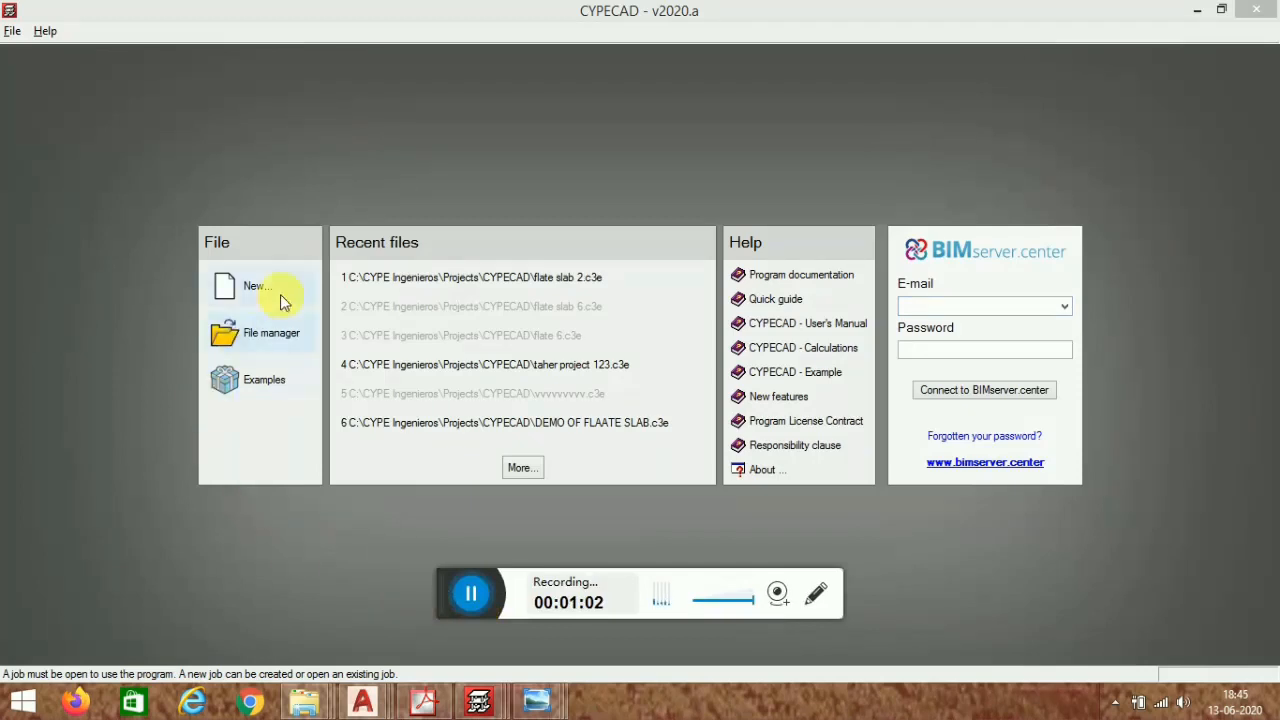
- Create a new empty project named flate nslab 5 without importing a BIM model
click(271, 289)
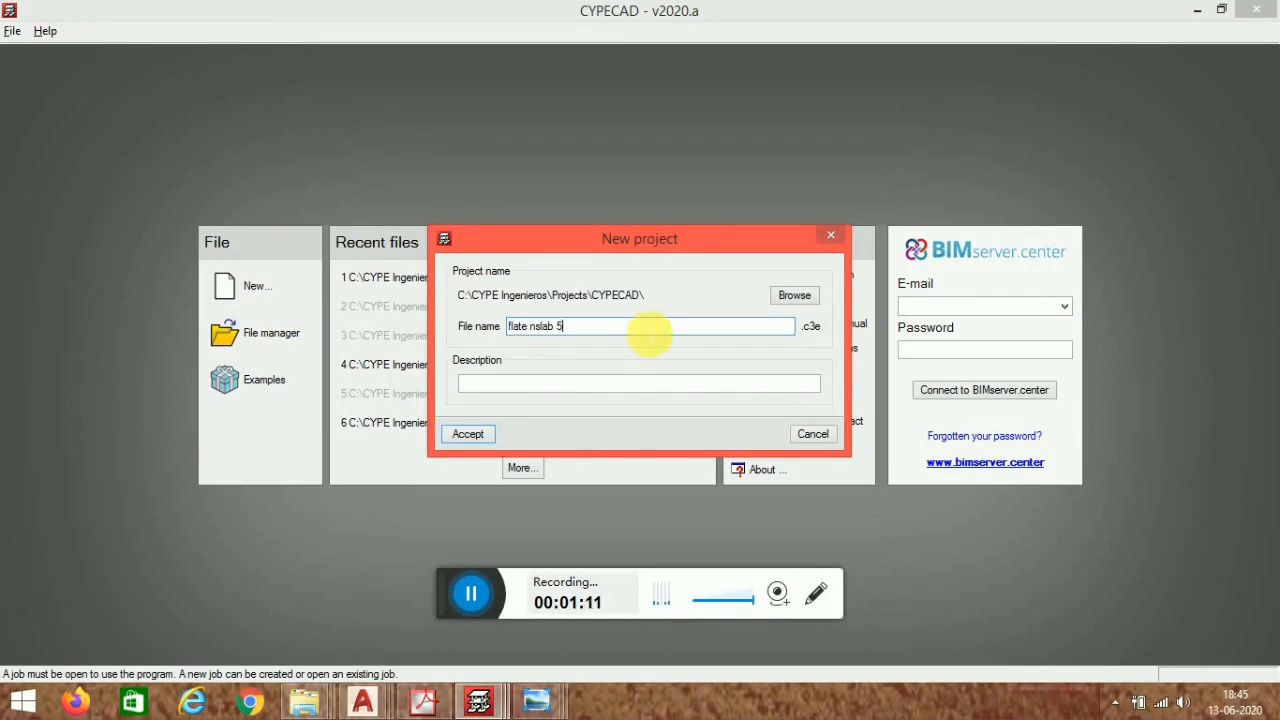
click(466, 436)
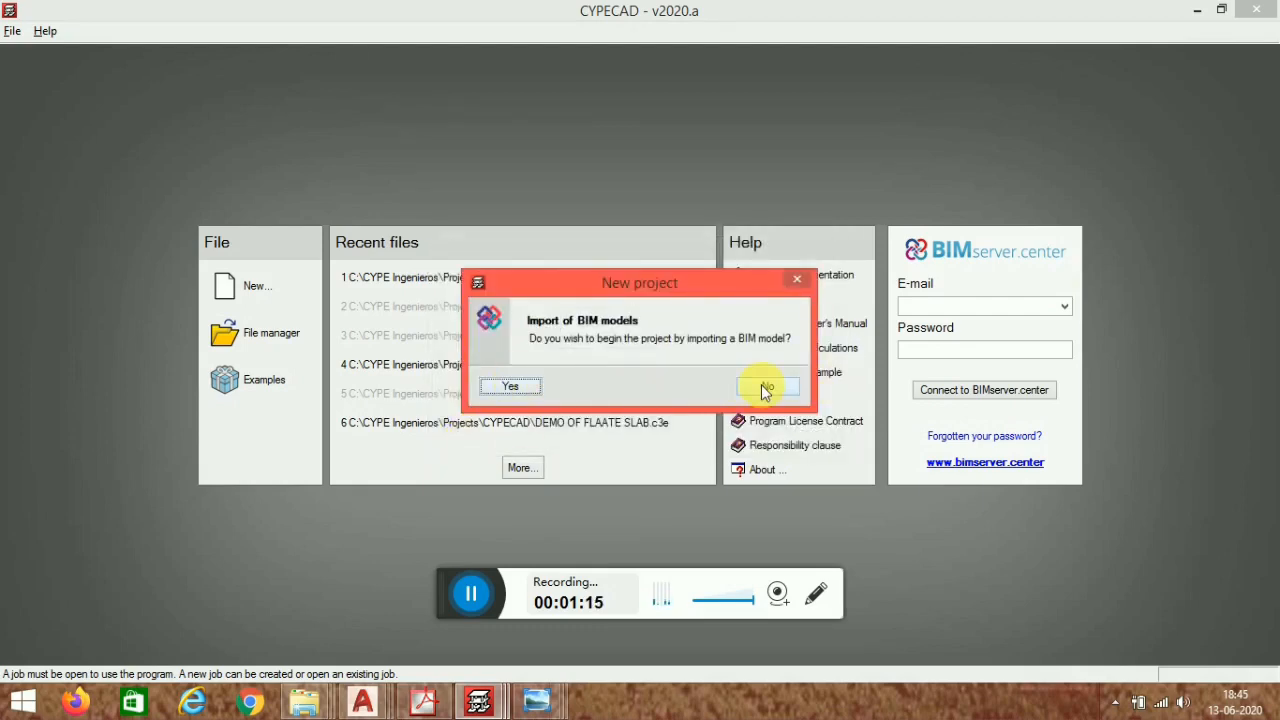
click(763, 388)
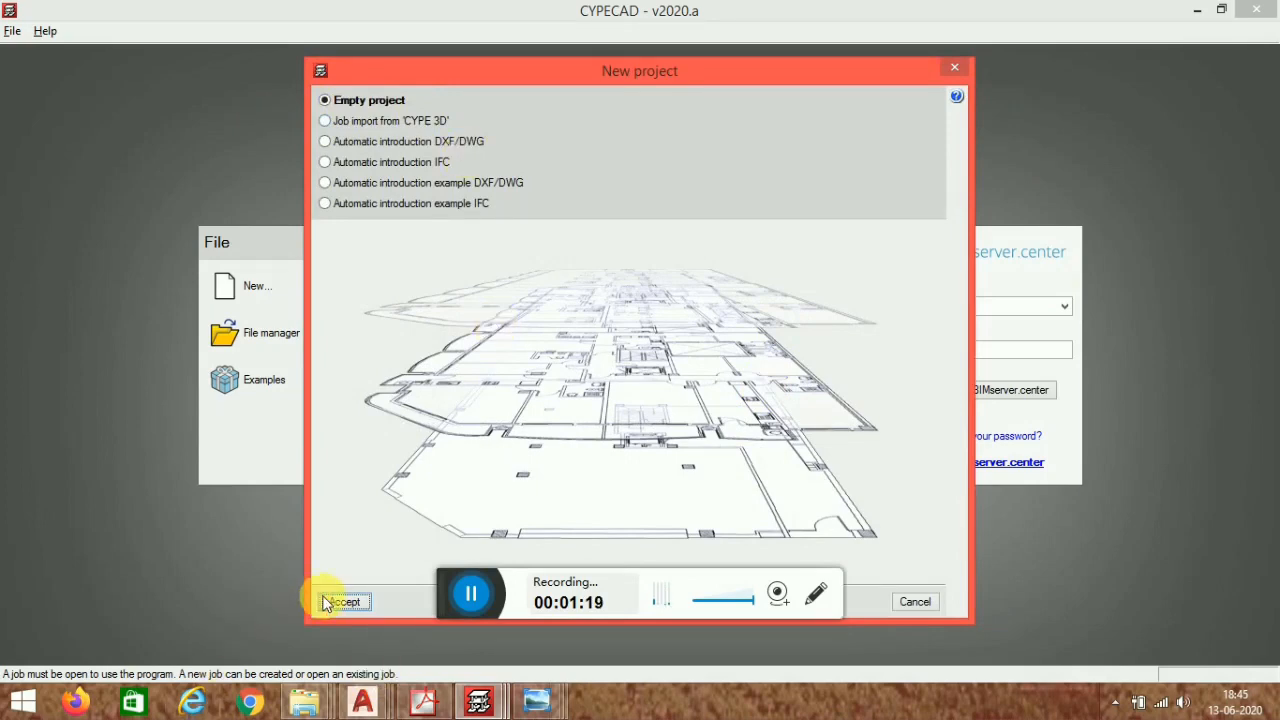
click(358, 604)
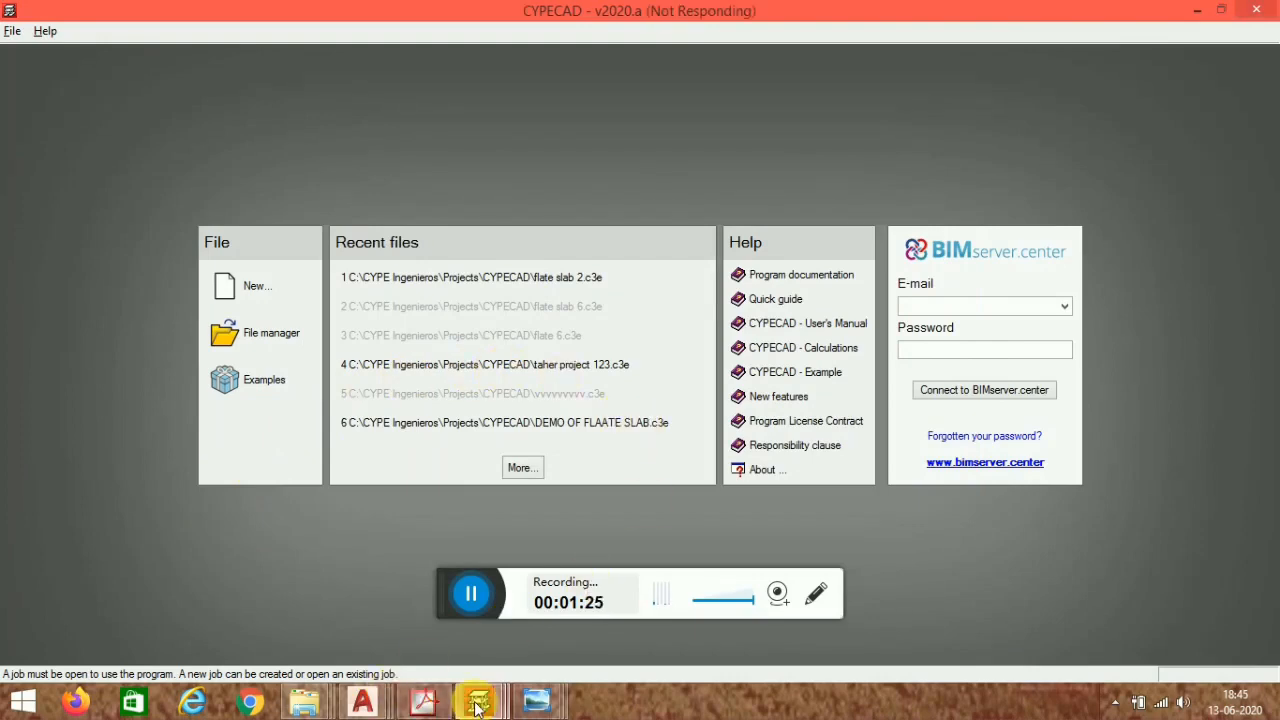
- Set the concrete code to IS 456: 2000 (India), then accept the general data and limit states
mouse_move(478, 708)
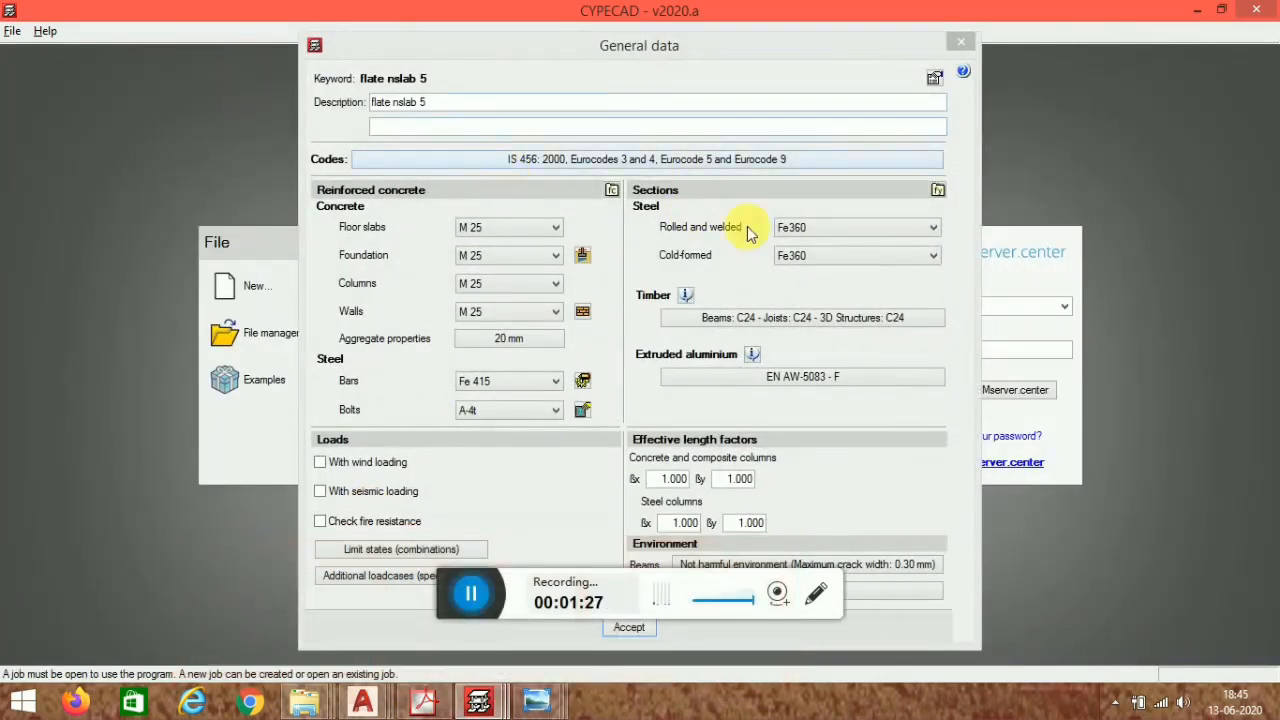
click(625, 162)
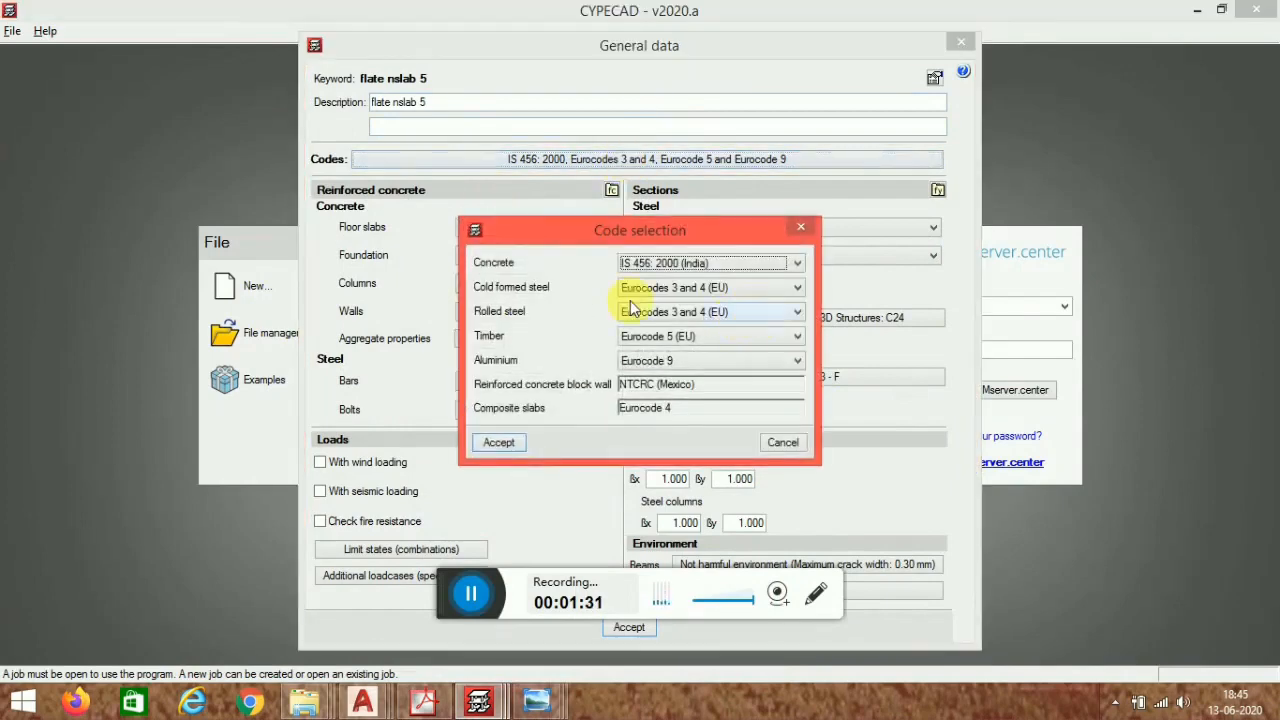
click(740, 264)
click(701, 264)
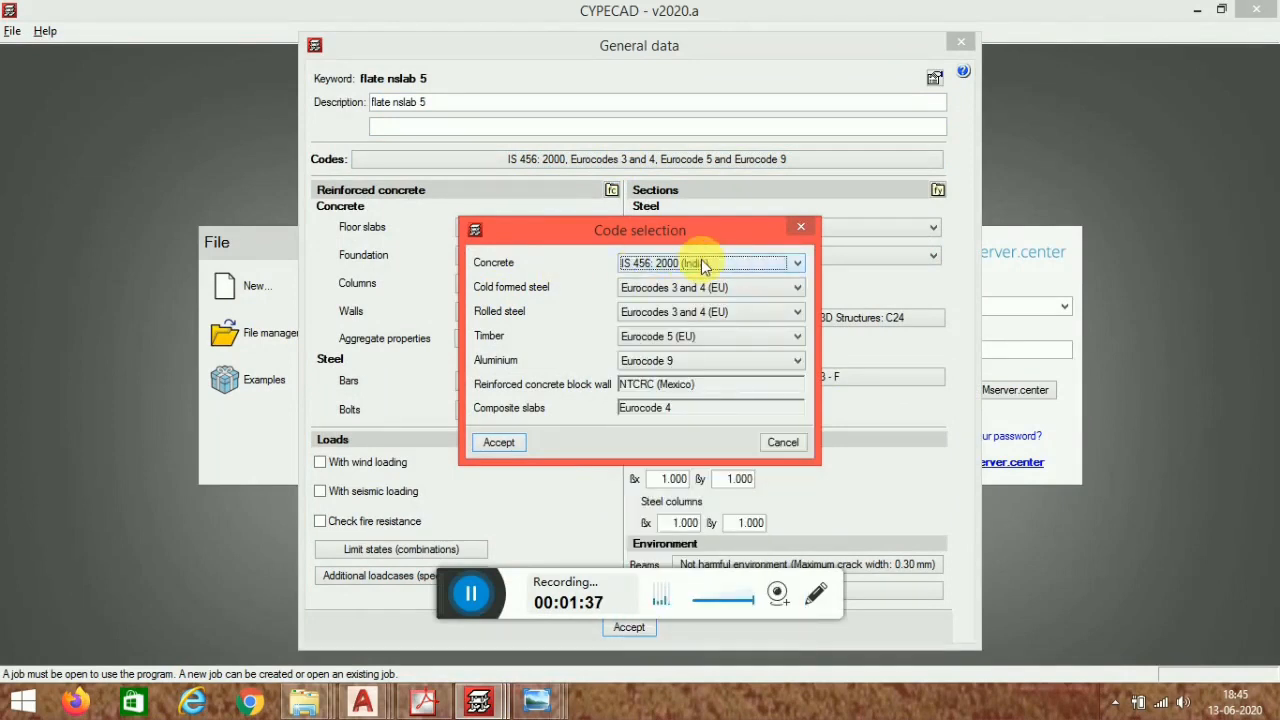
click(500, 442)
click(637, 631)
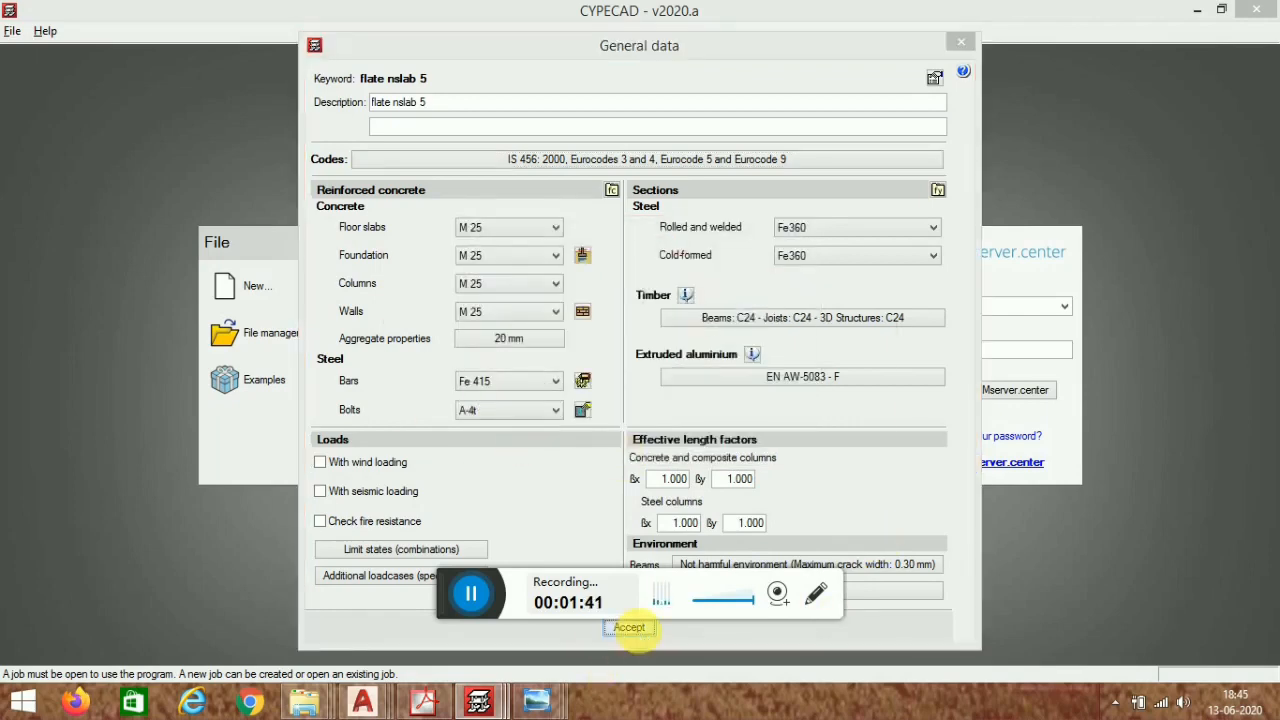
click(640, 563)
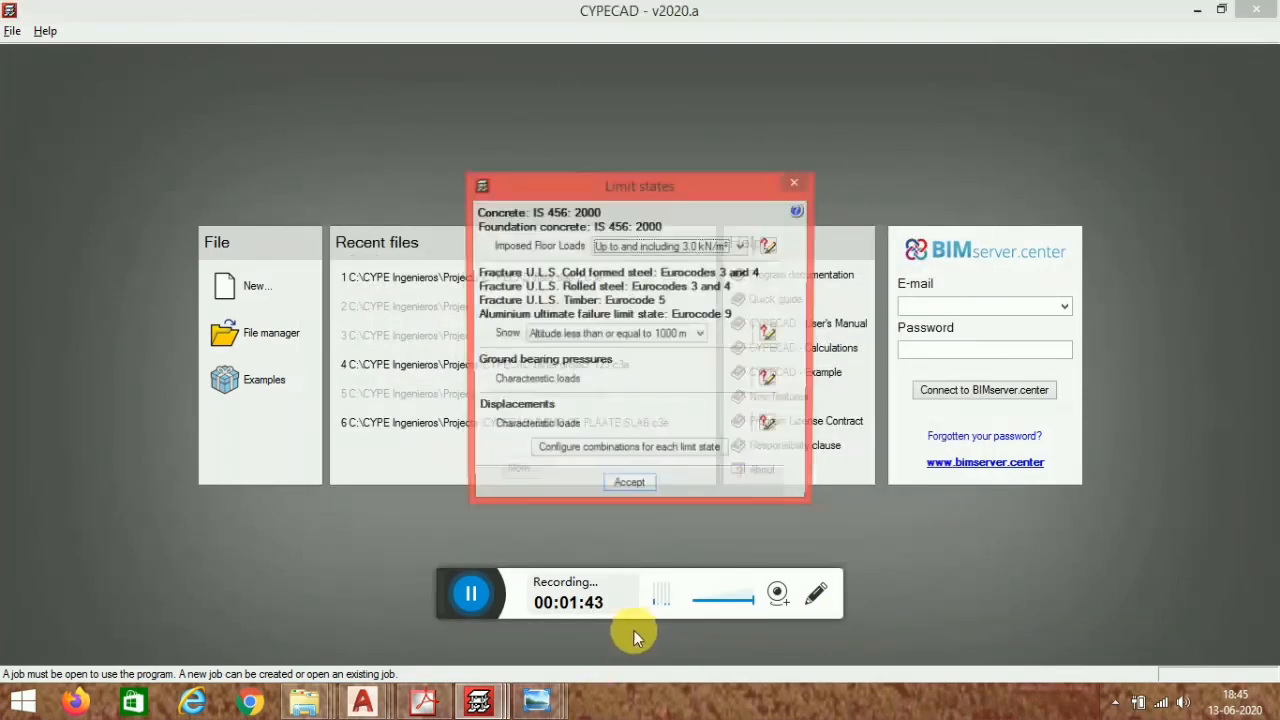
click(630, 488)
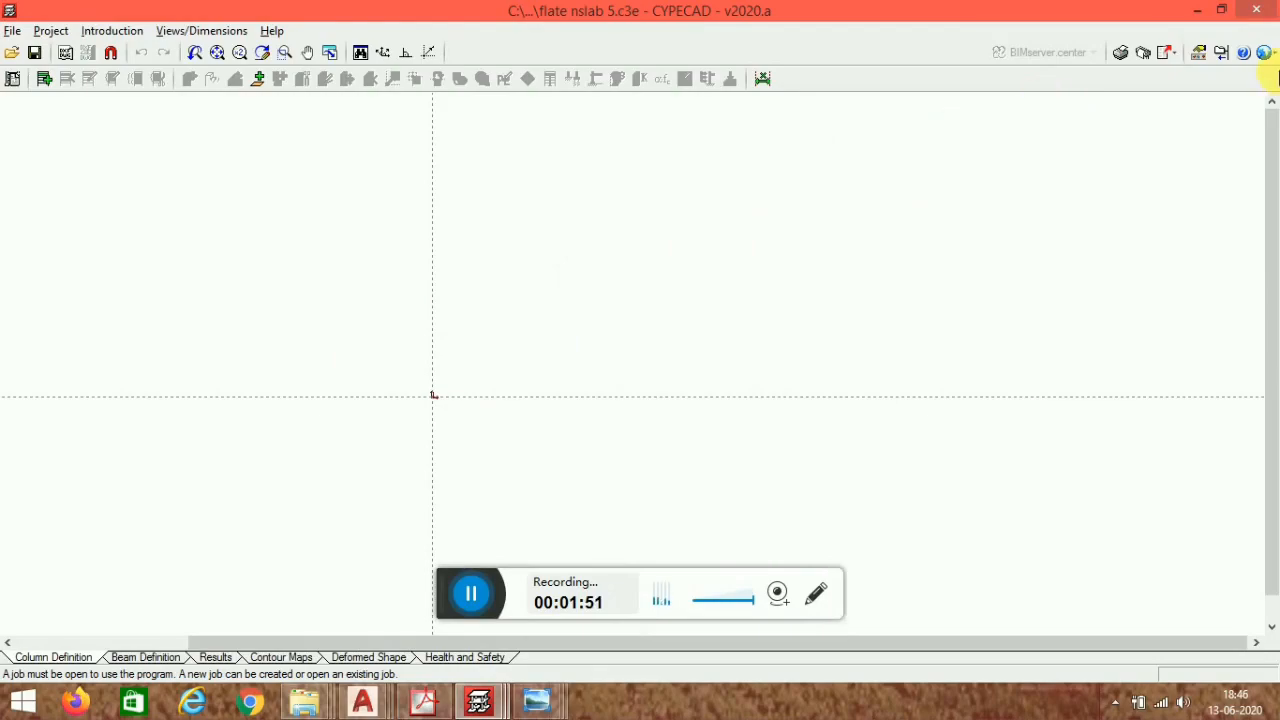
- Set the workspace background colour to black
key(super+plus)
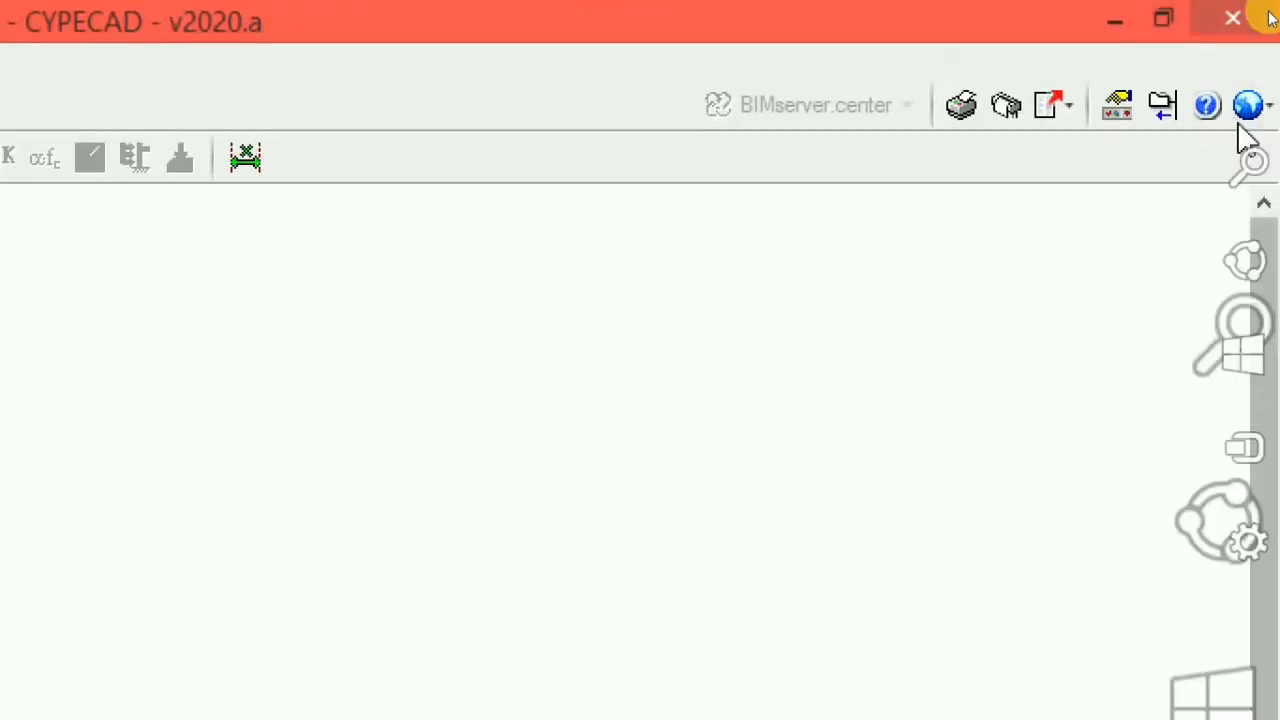
key(super+Escape)
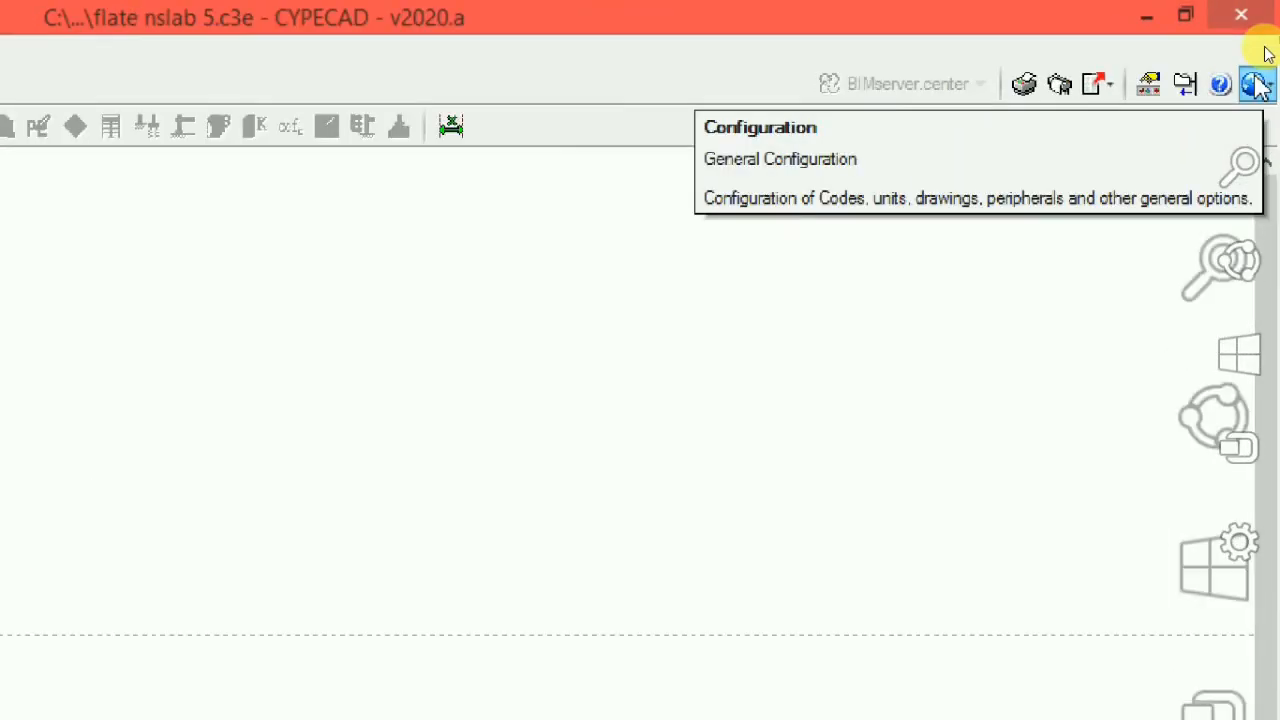
click(1266, 54)
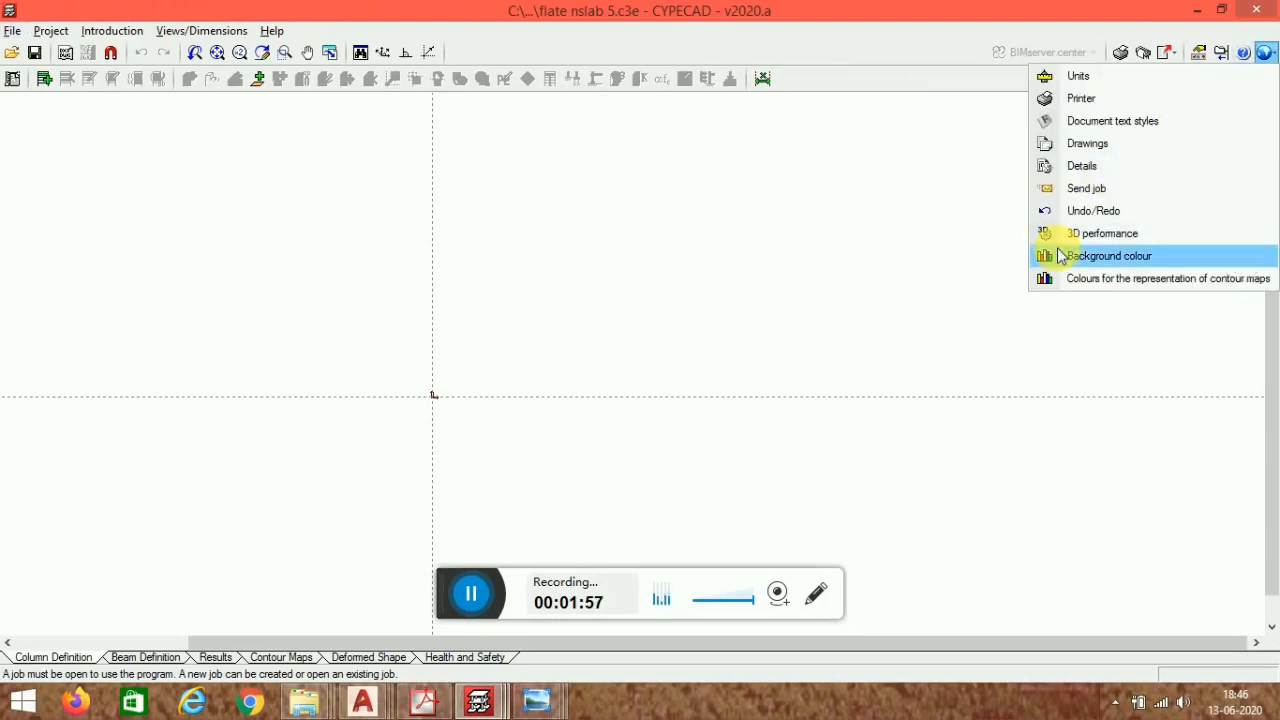
click(1117, 260)
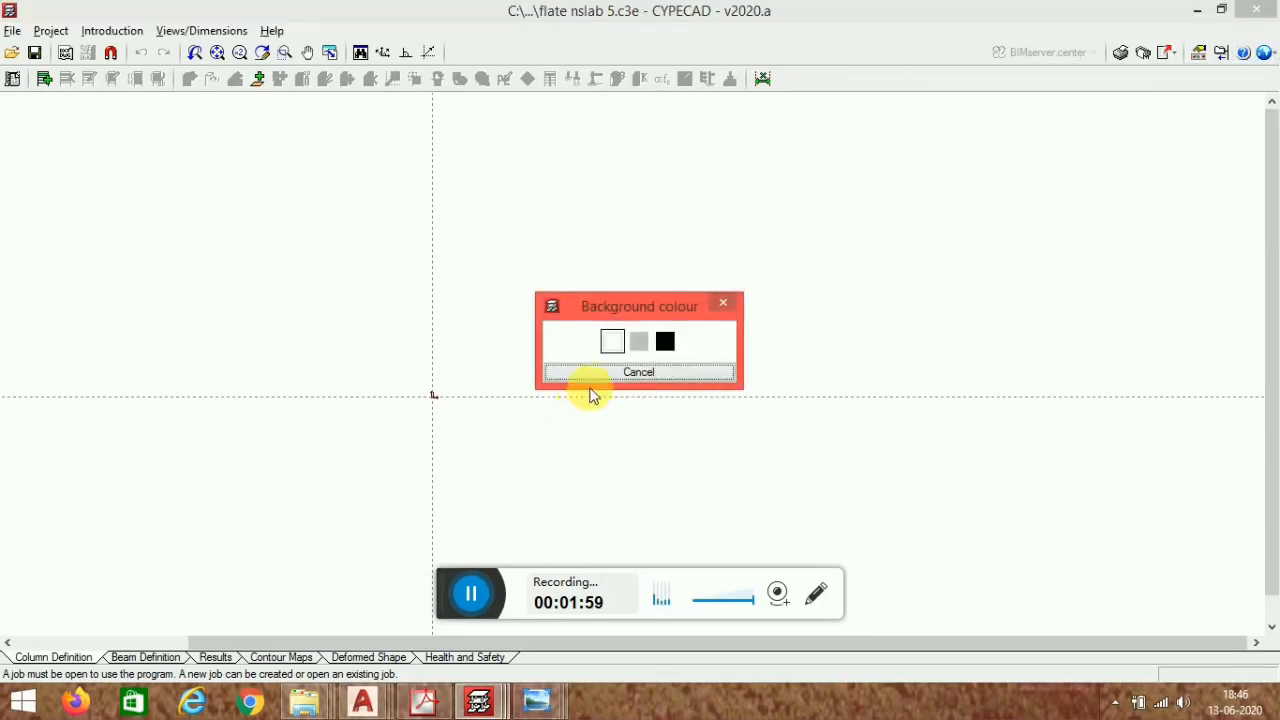
click(665, 343)
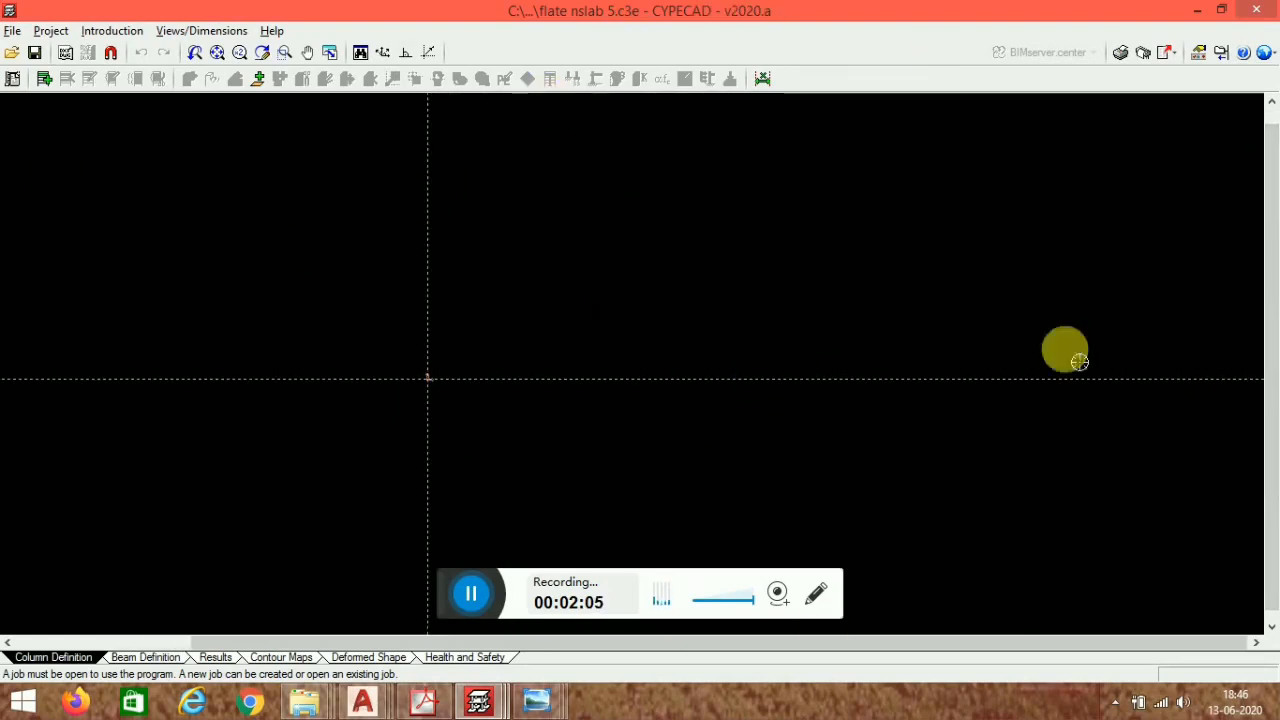
- Import flate slab grid line.dwg as a template view and assign it to all groups
click(66, 56)
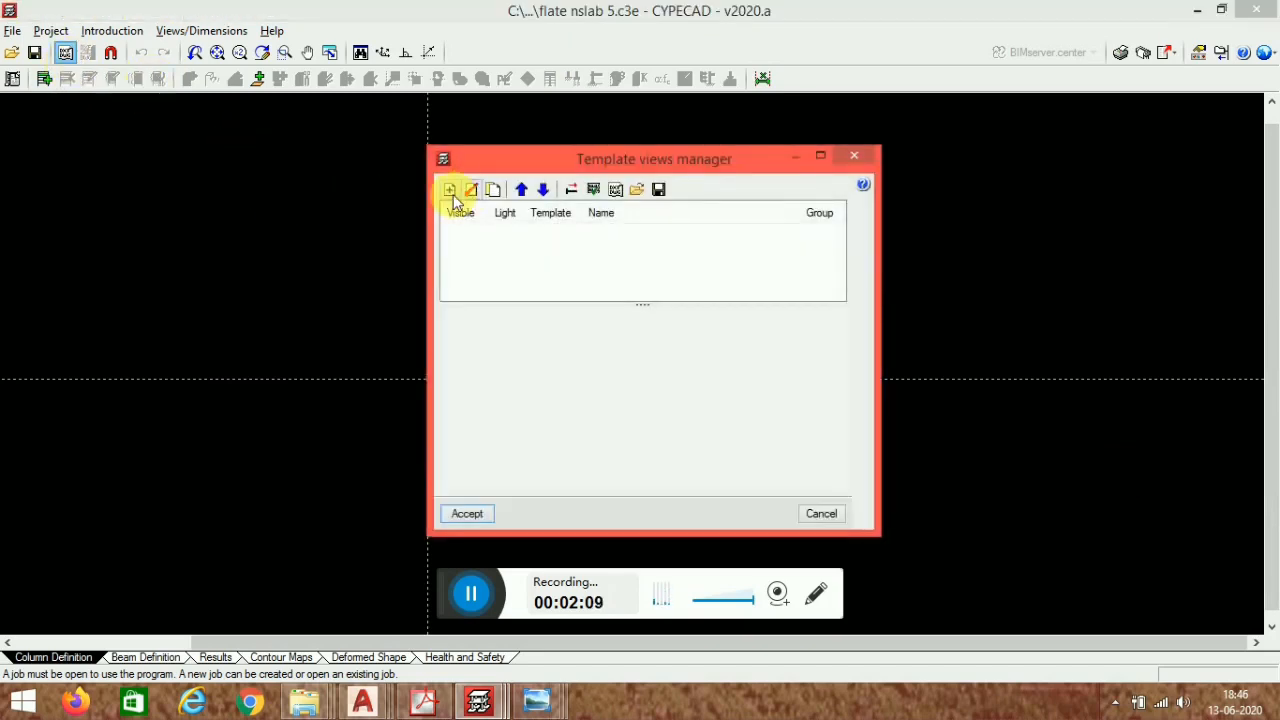
click(451, 191)
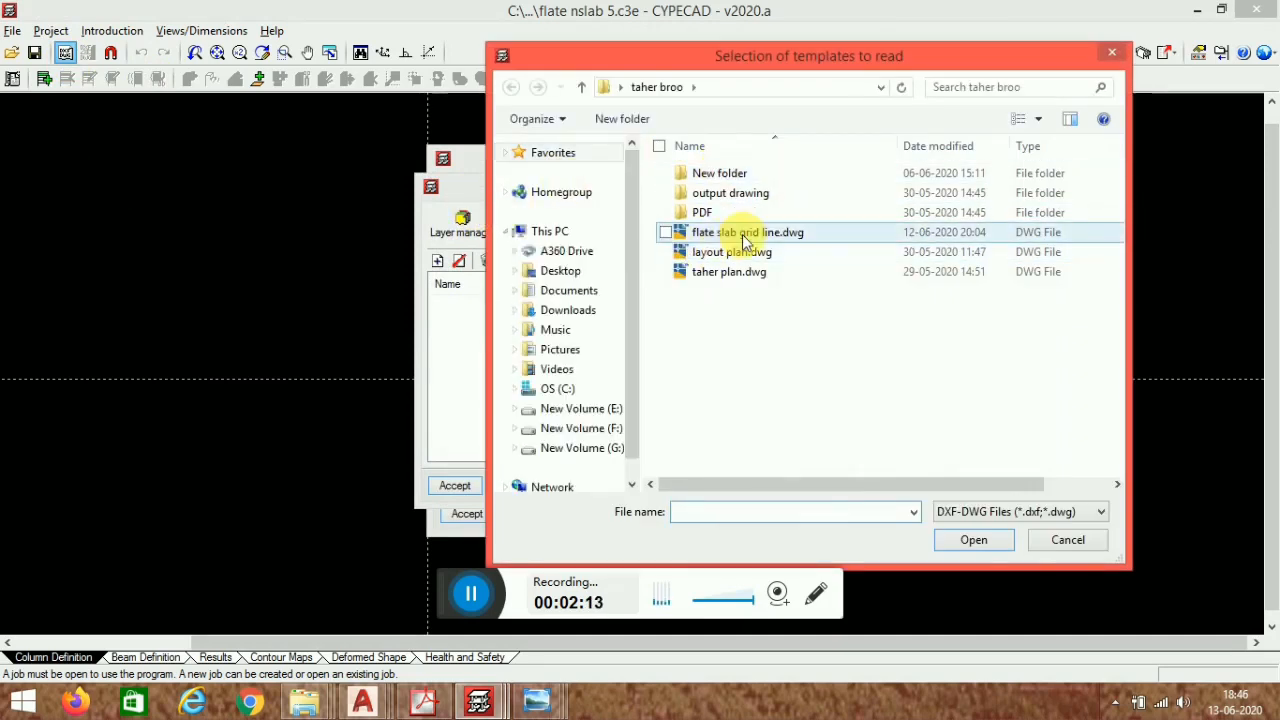
click(745, 236)
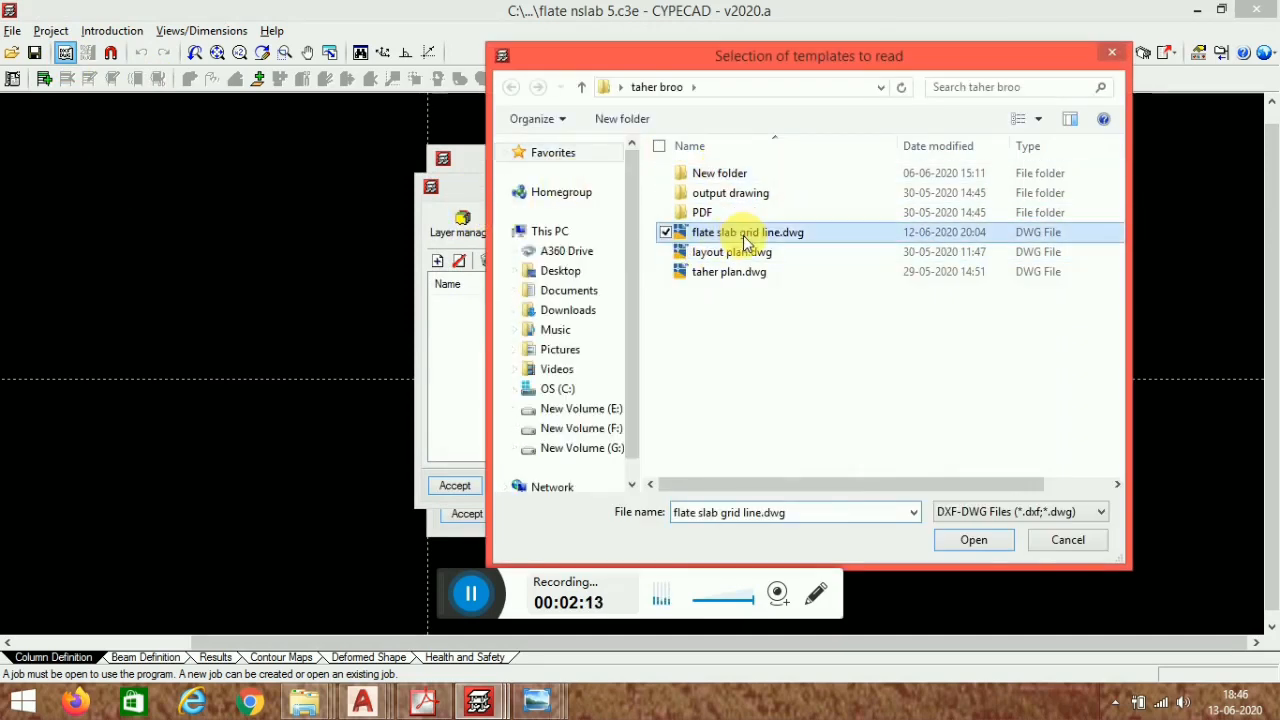
click(983, 540)
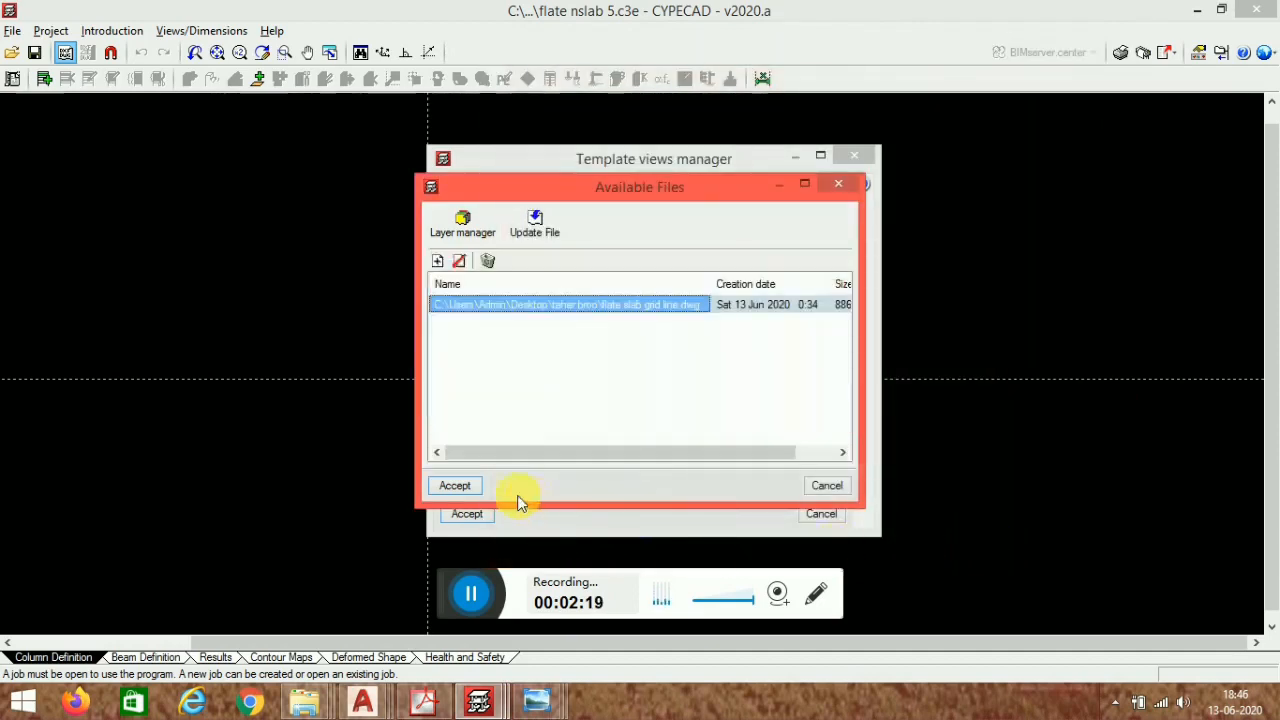
click(455, 487)
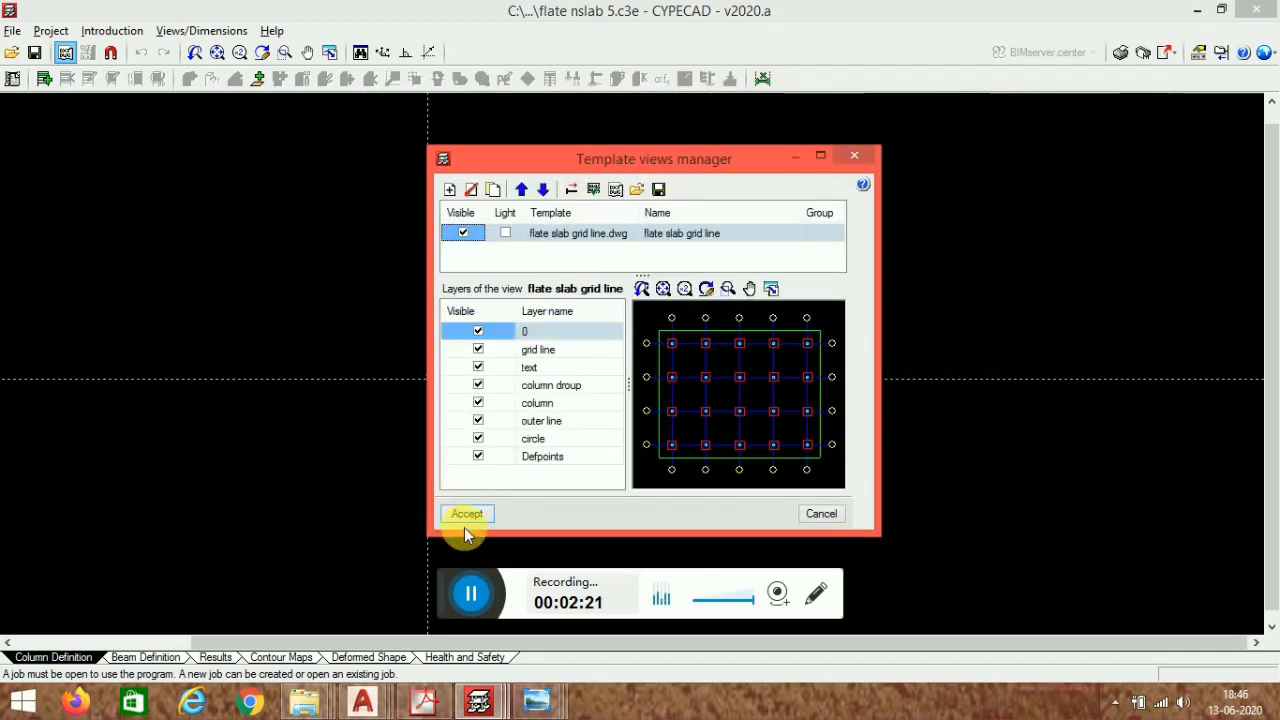
click(468, 515)
click(515, 390)
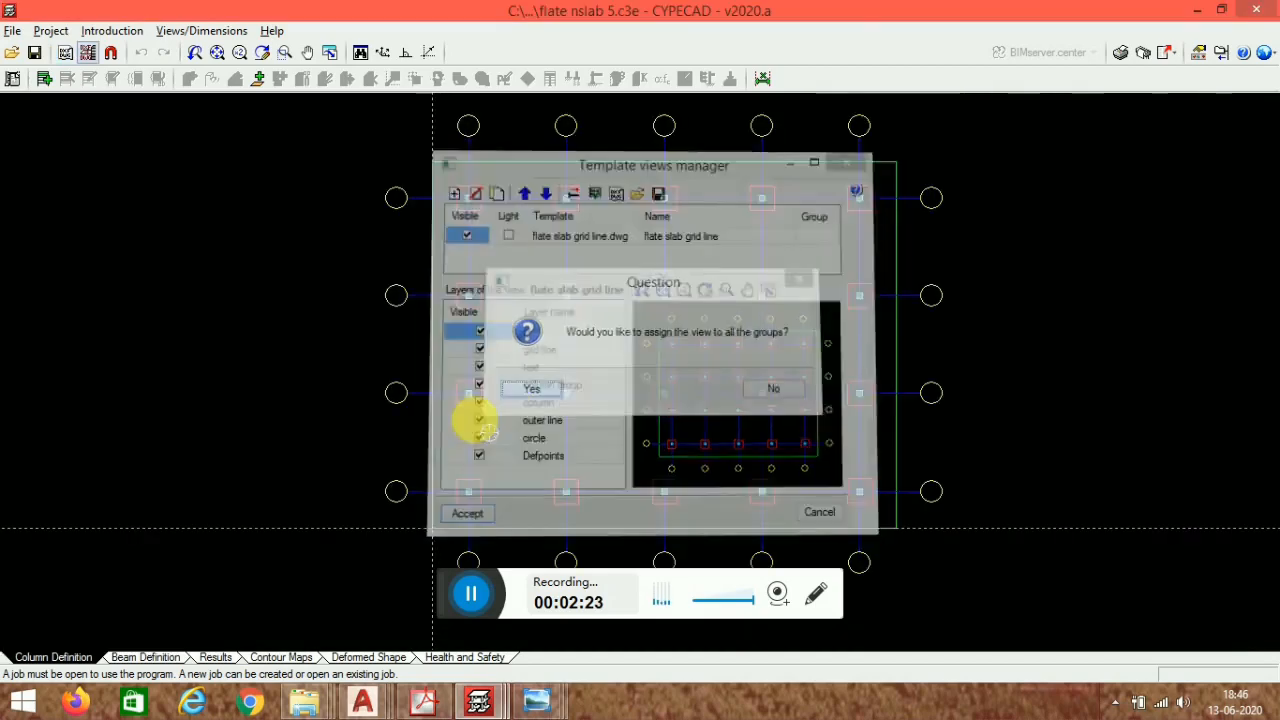
- Compare the imported grid template with the original flate slab grid line drawing in AutoCAD
middle_drag(673, 257, 574, 263)
scroll(500, 257, down, 2)
middle_drag(496, 318, 586, 351)
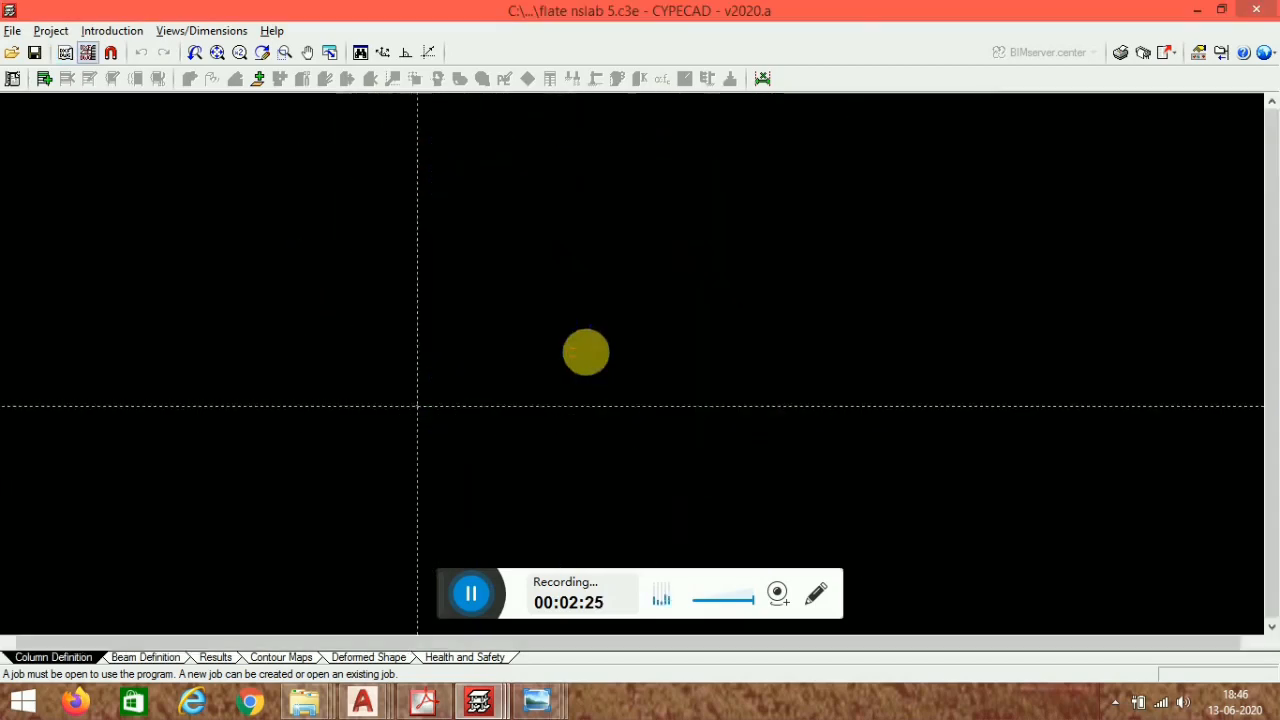
mouse_move(364, 710)
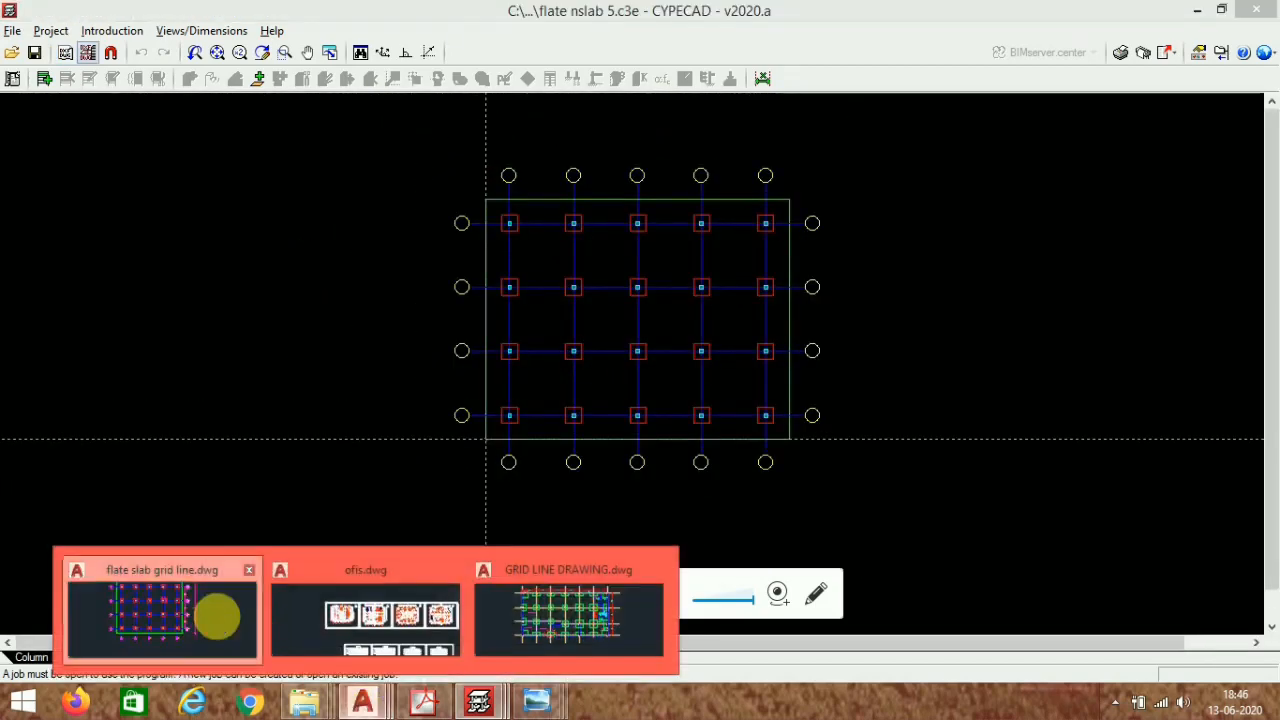
click(217, 609)
middle_drag(557, 402, 572, 470)
mouse_move(532, 706)
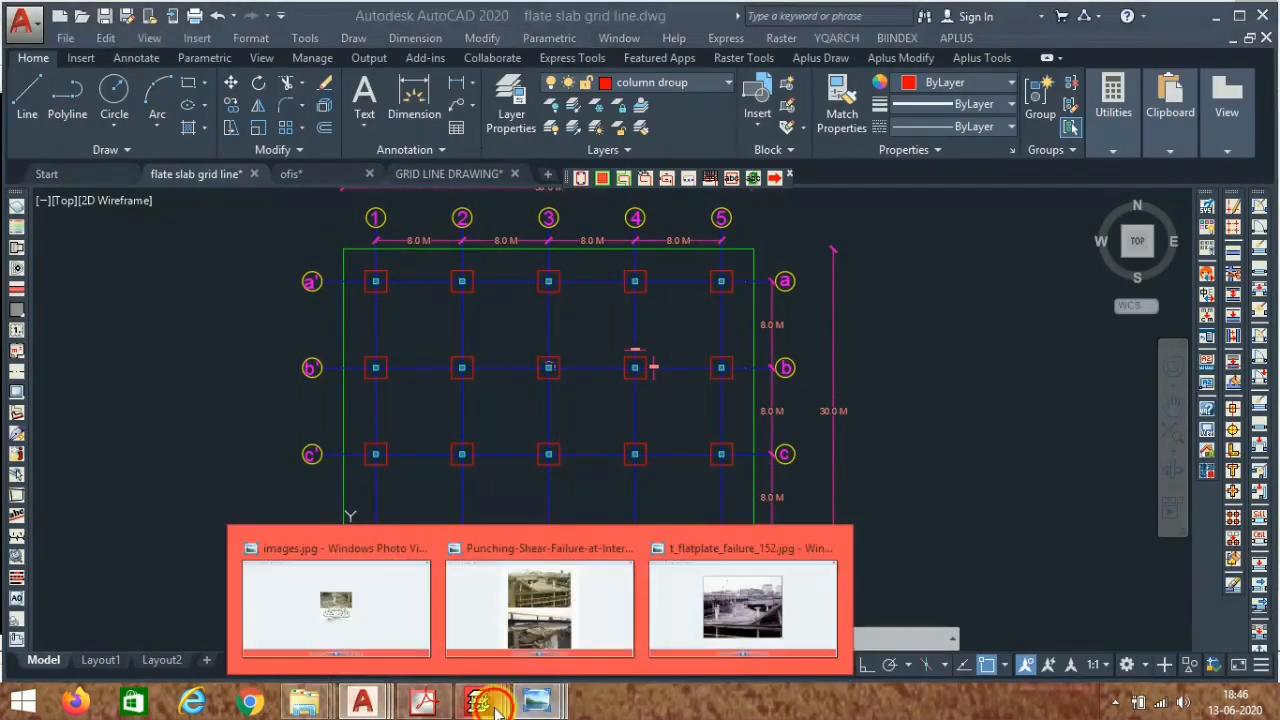
mouse_move(485, 705)
click(666, 620)
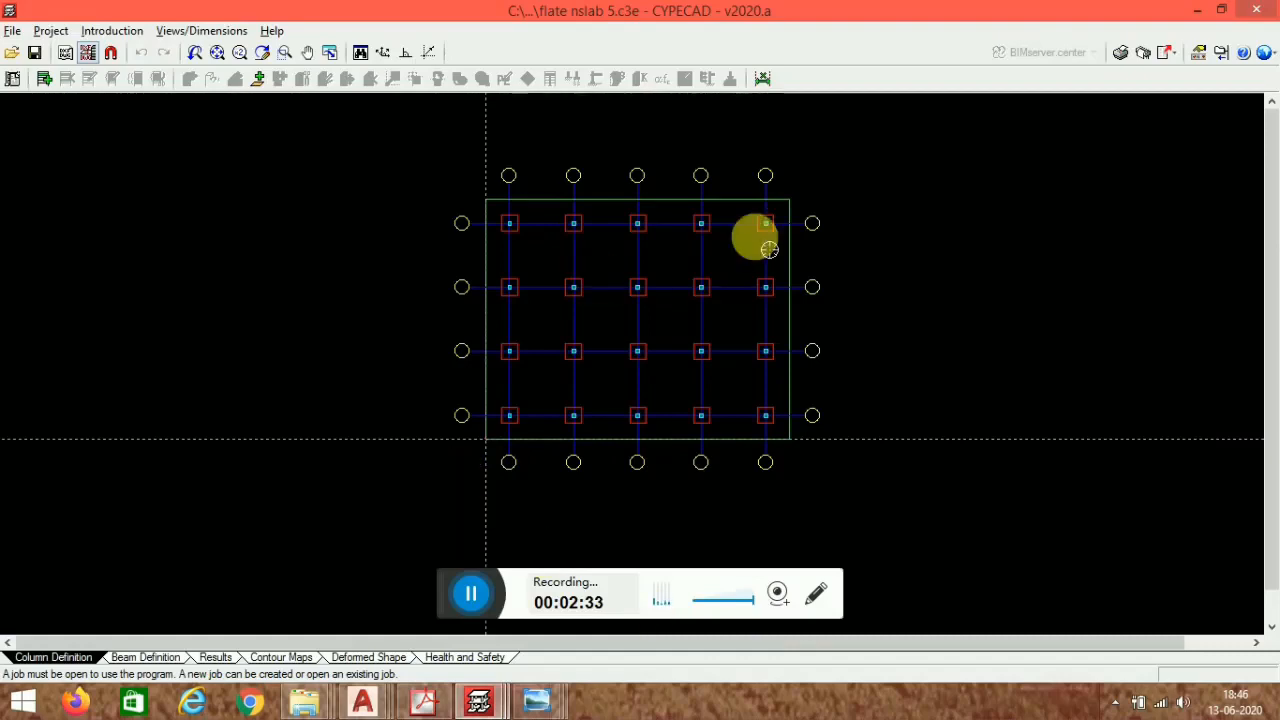
middle_drag(769, 249, 704, 276)
scroll(571, 280, up, 1)
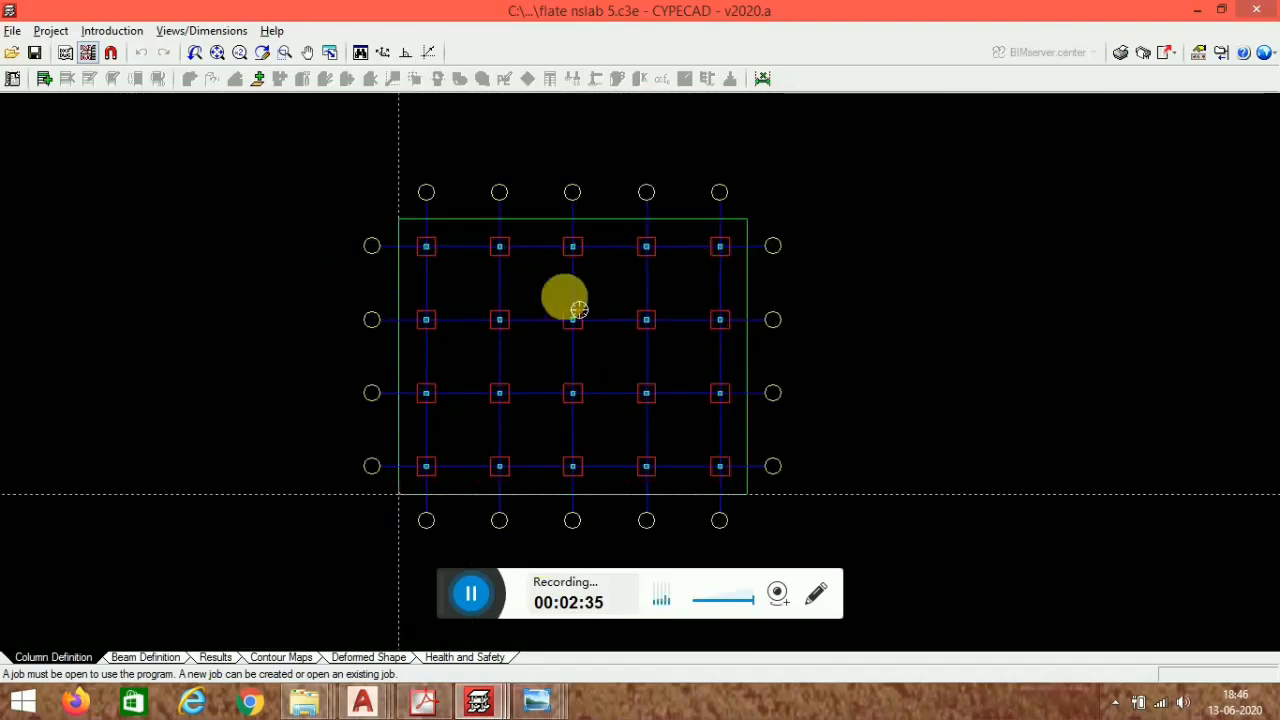
scroll(537, 410, up, 1)
middle_drag(761, 377, 711, 360)
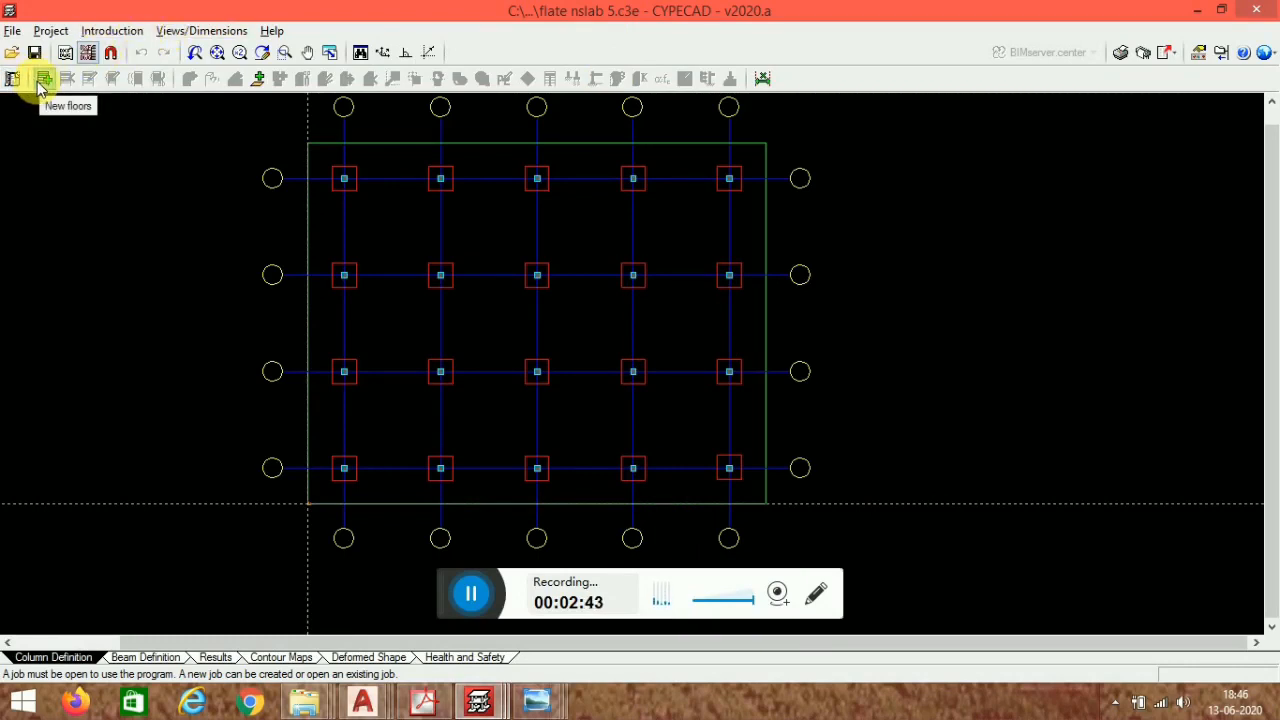
- Insert two single floors with height 4.50 m, live load 3.50 and dead load 1.50 kN/m²
click(111, 32)
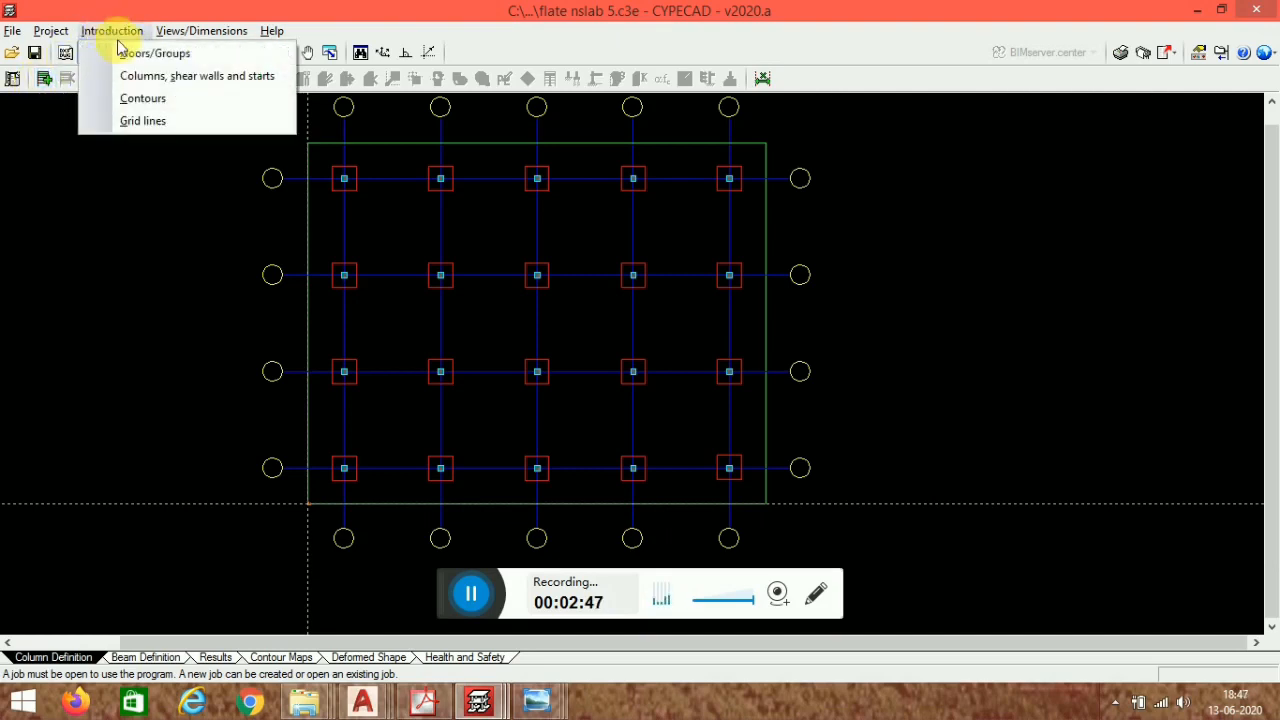
click(122, 52)
click(59, 128)
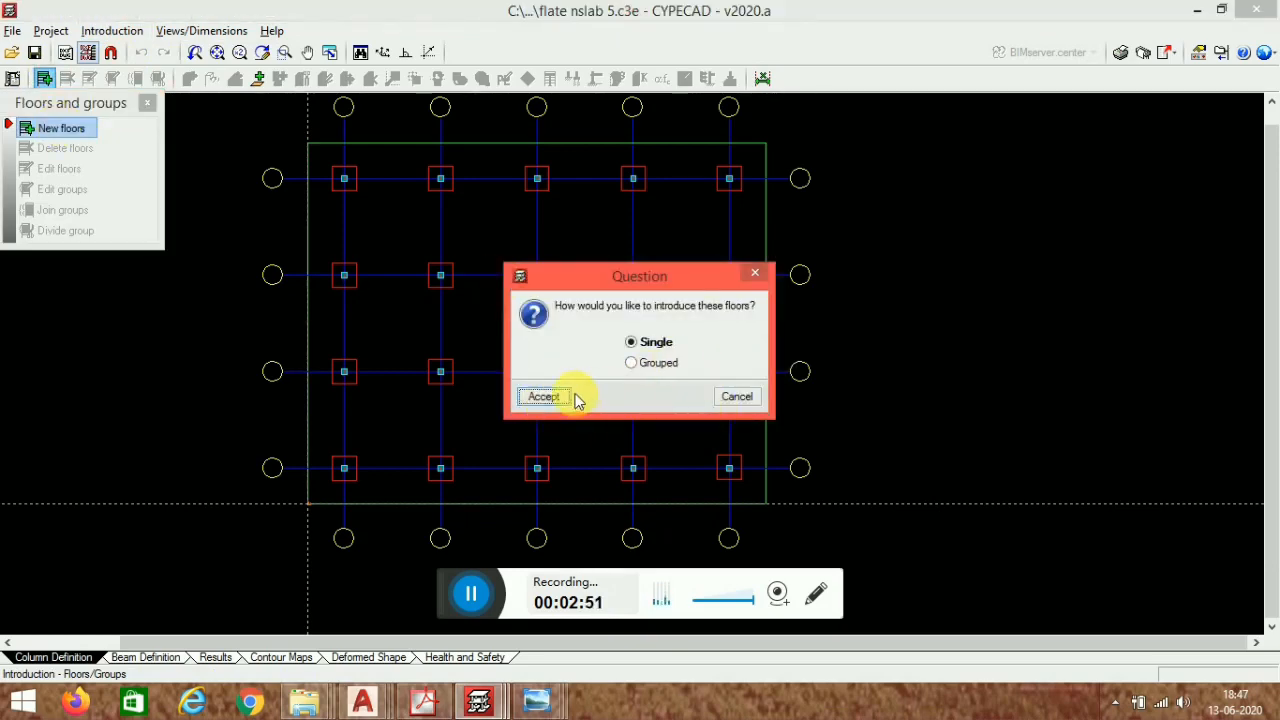
click(543, 397)
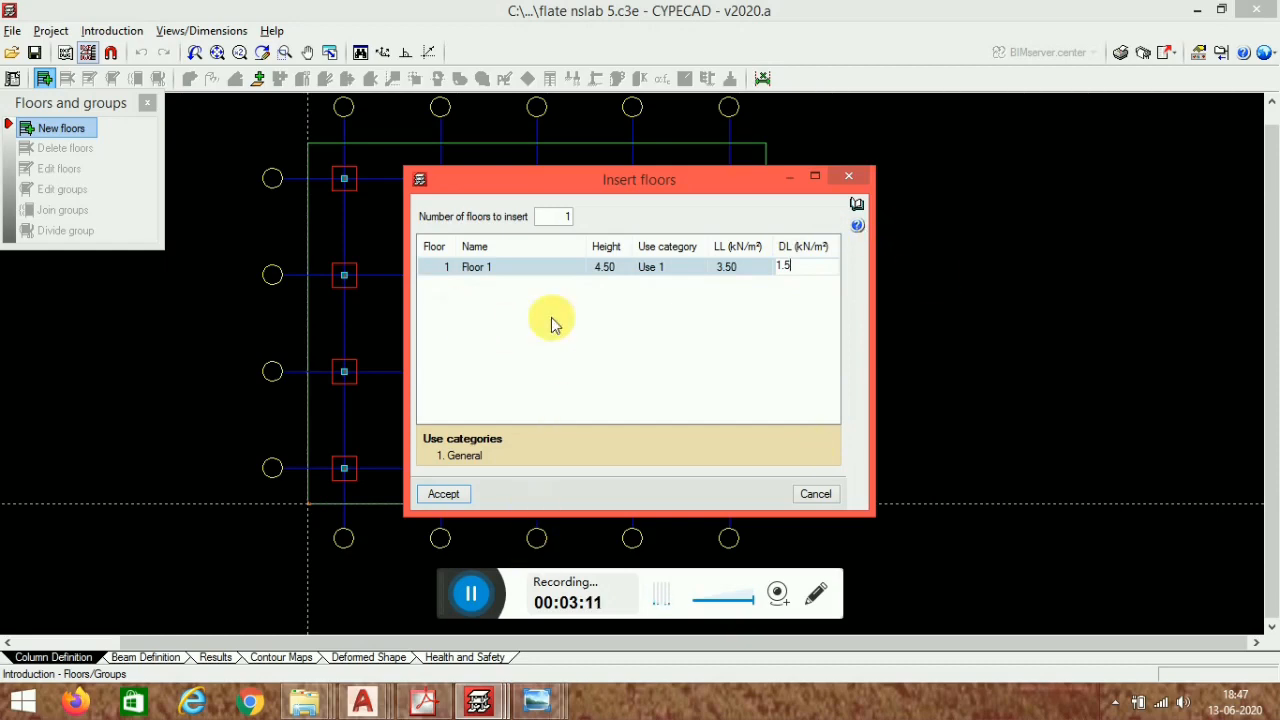
click(567, 216)
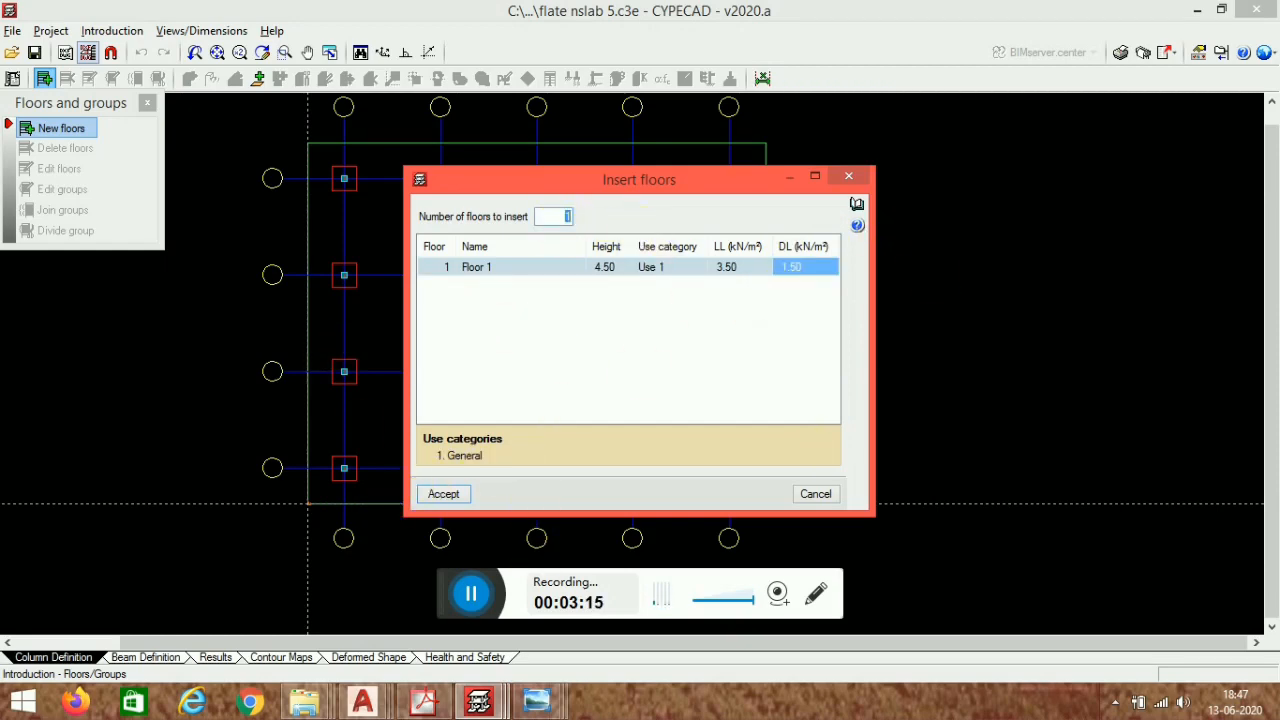
click(540, 272)
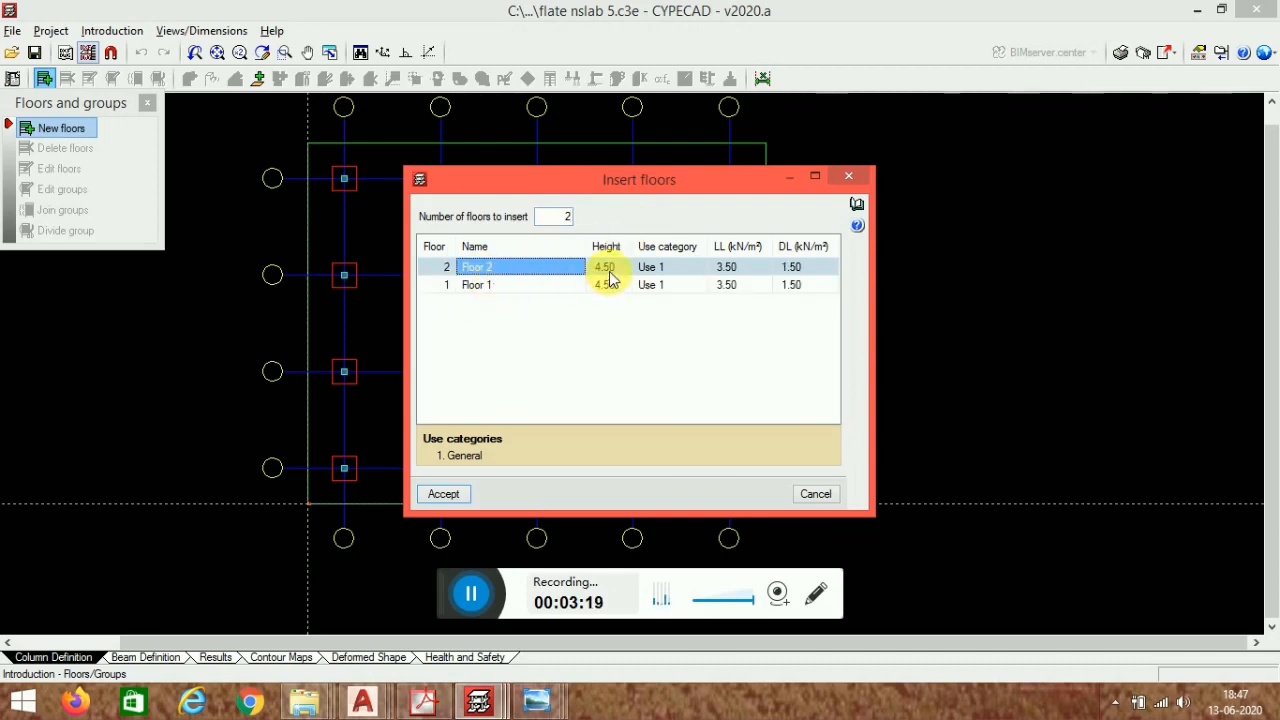
click(458, 499)
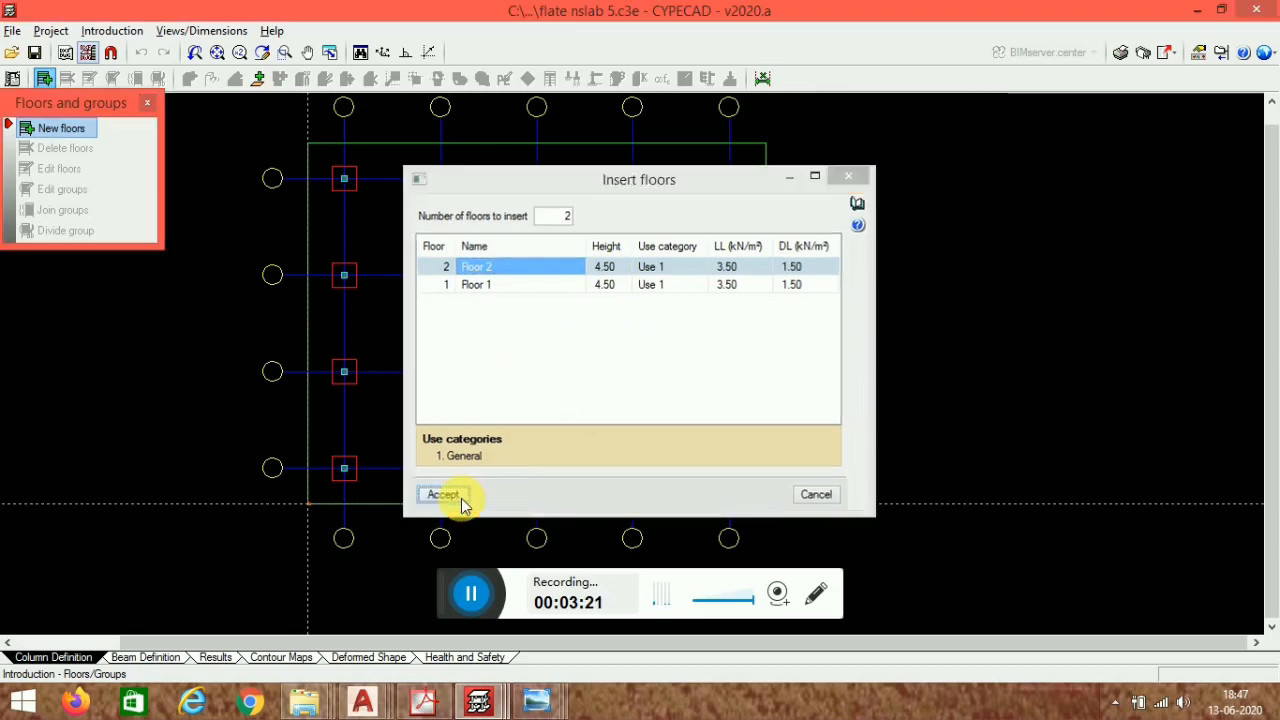
click(147, 103)
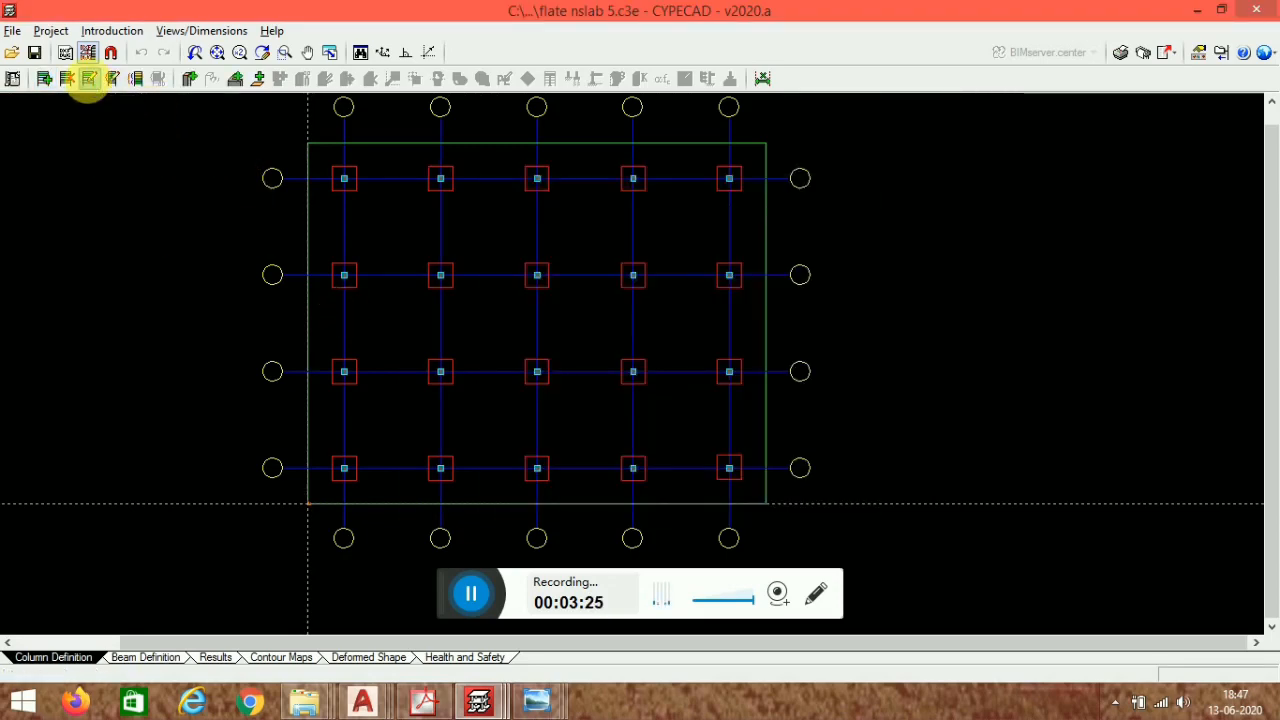
- Edit the floors, setting Floor 1's height to 1.50 m and the foundation plane elevation to -1.20 m
click(89, 79)
click(785, 262)
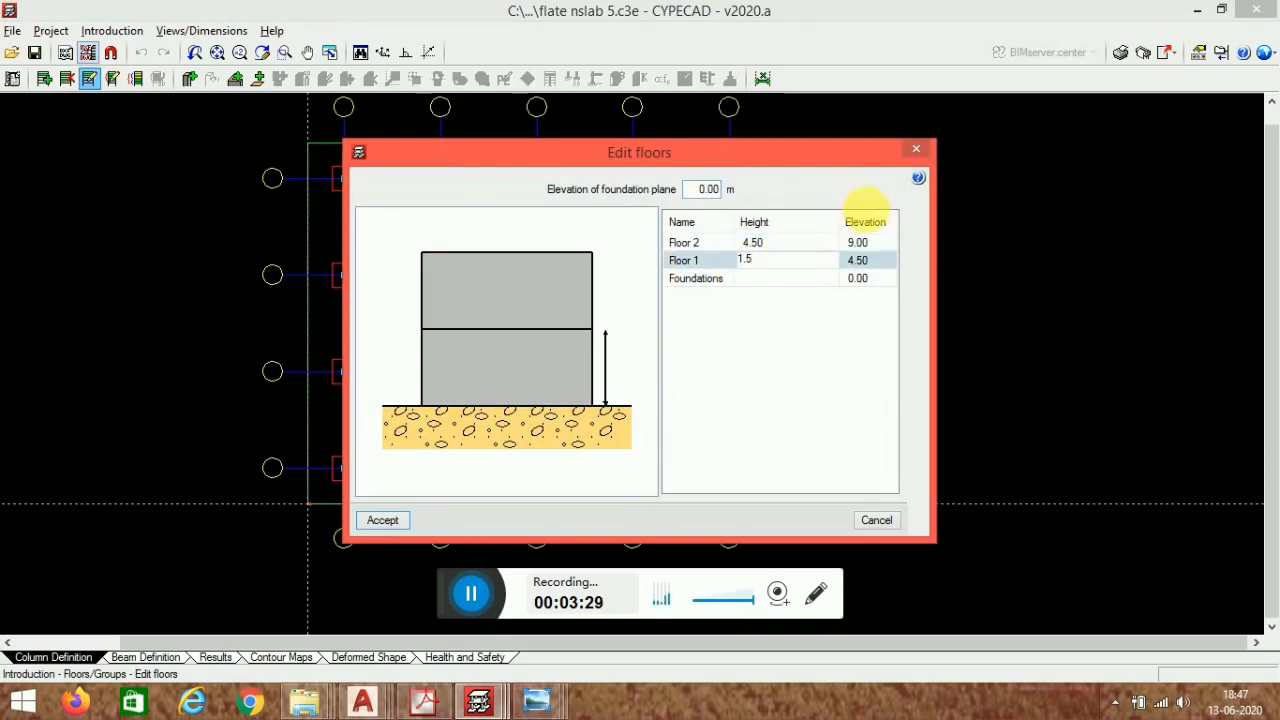
click(755, 241)
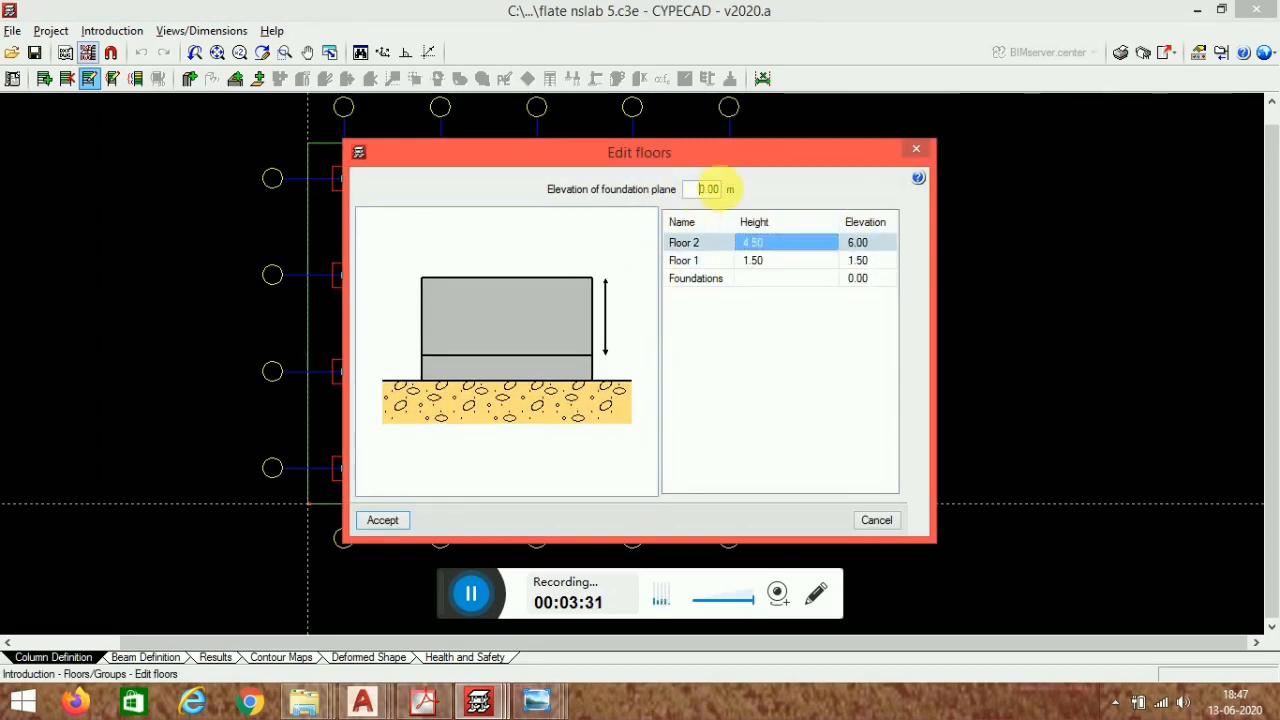
text(-1.2)
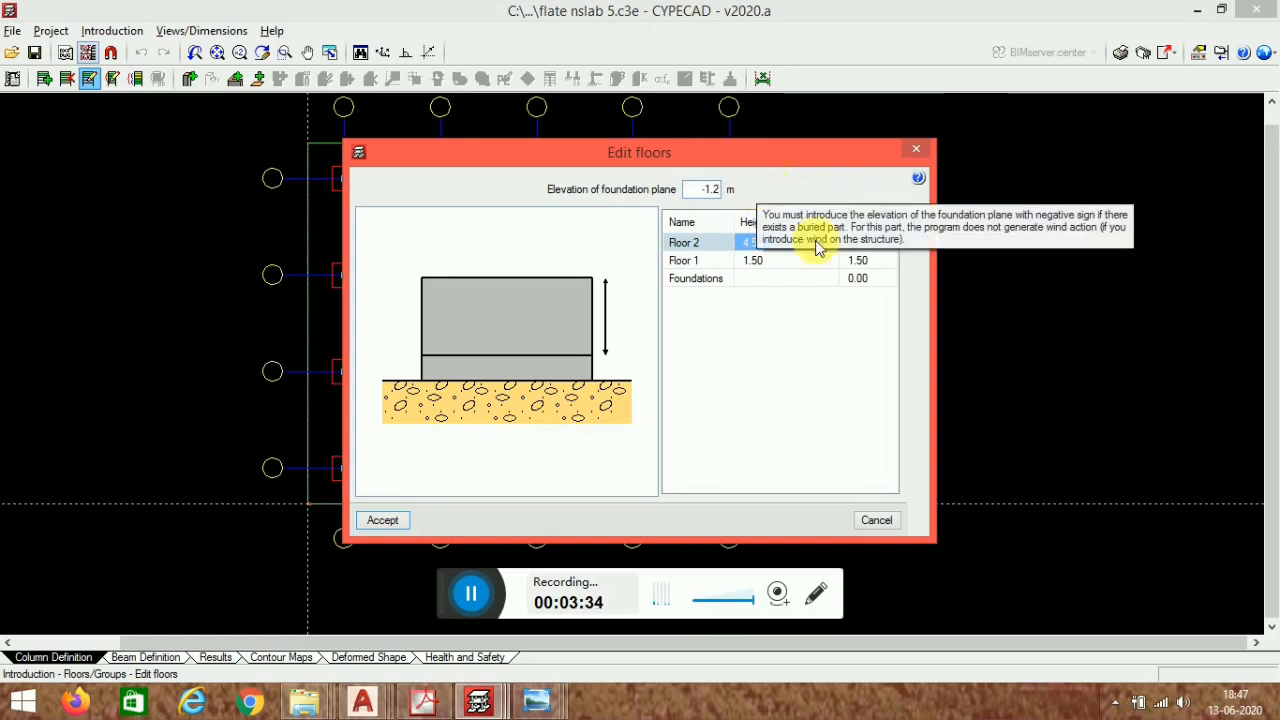
click(702, 245)
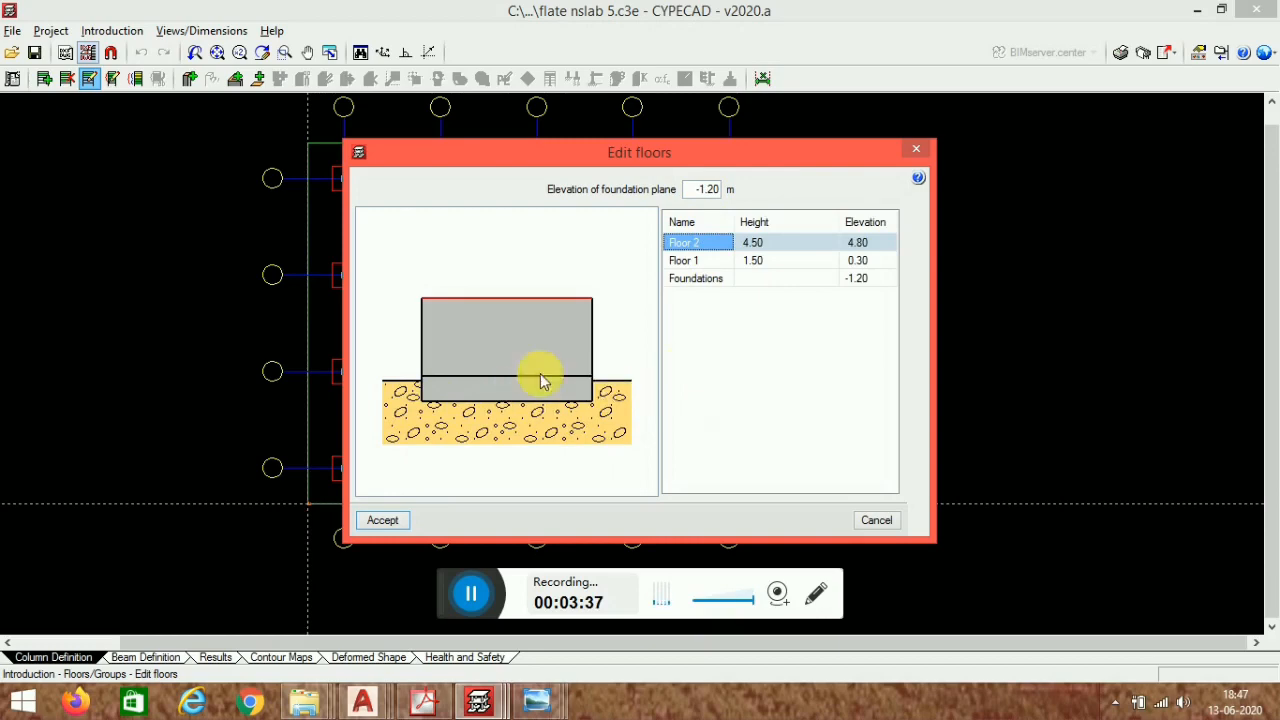
click(383, 521)
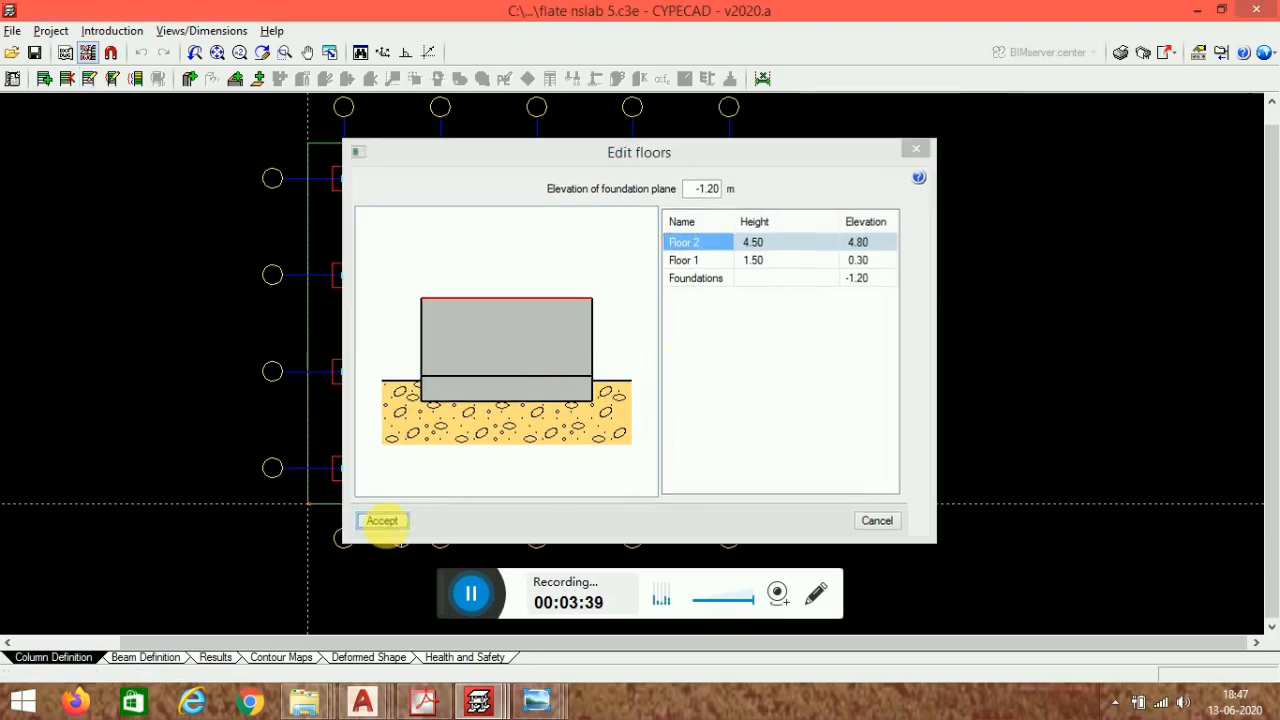
- Edit the groups, setting Floor 1's live load and dead load to 0
click(110, 88)
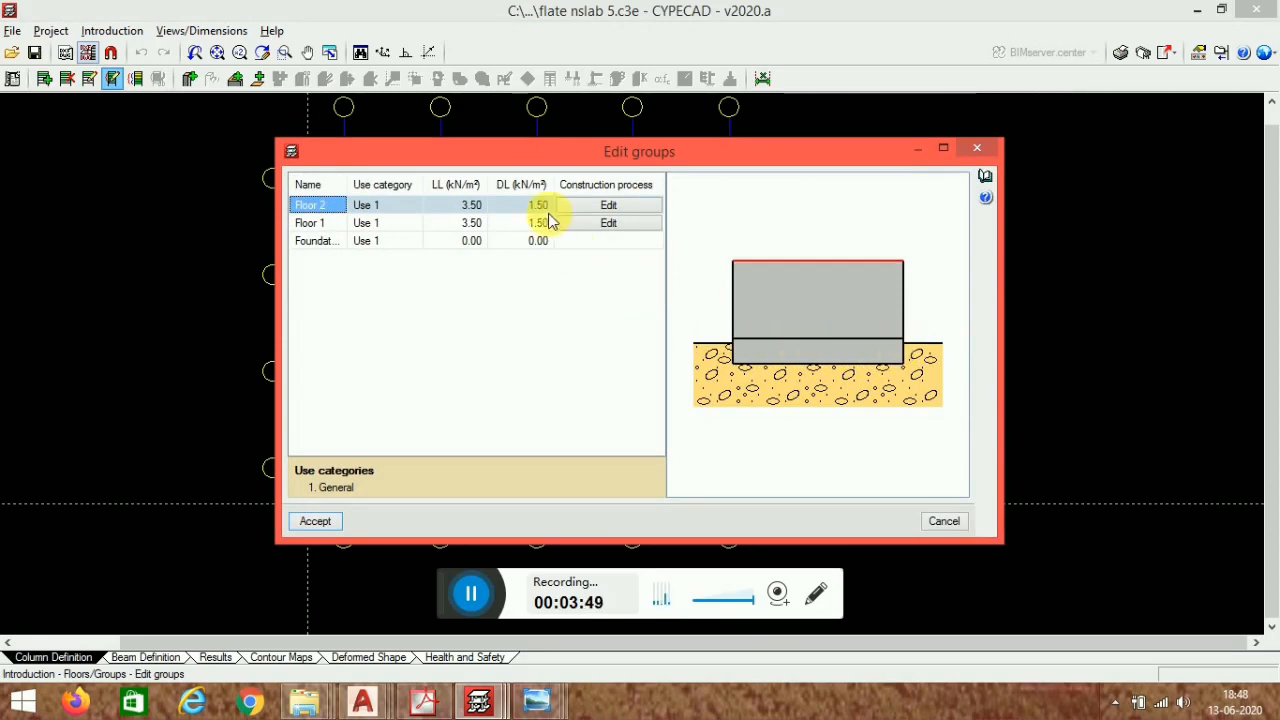
click(474, 224)
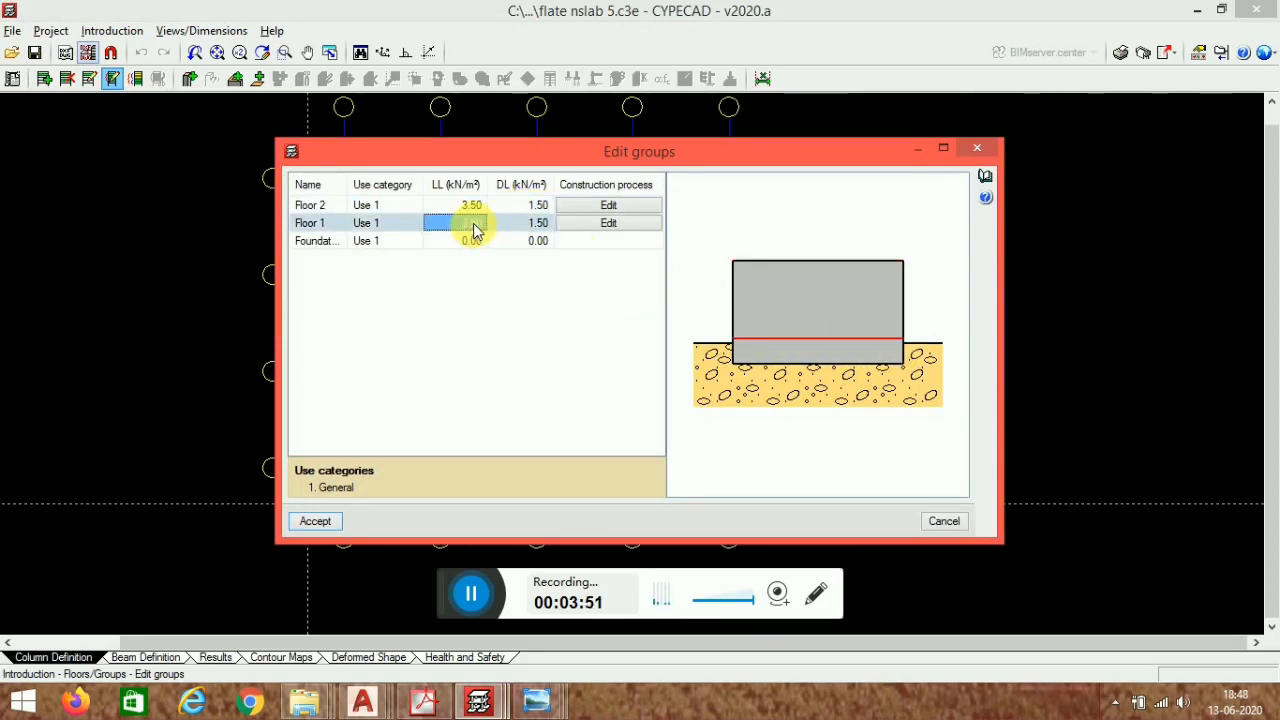
text(0)
click(528, 223)
text(0)
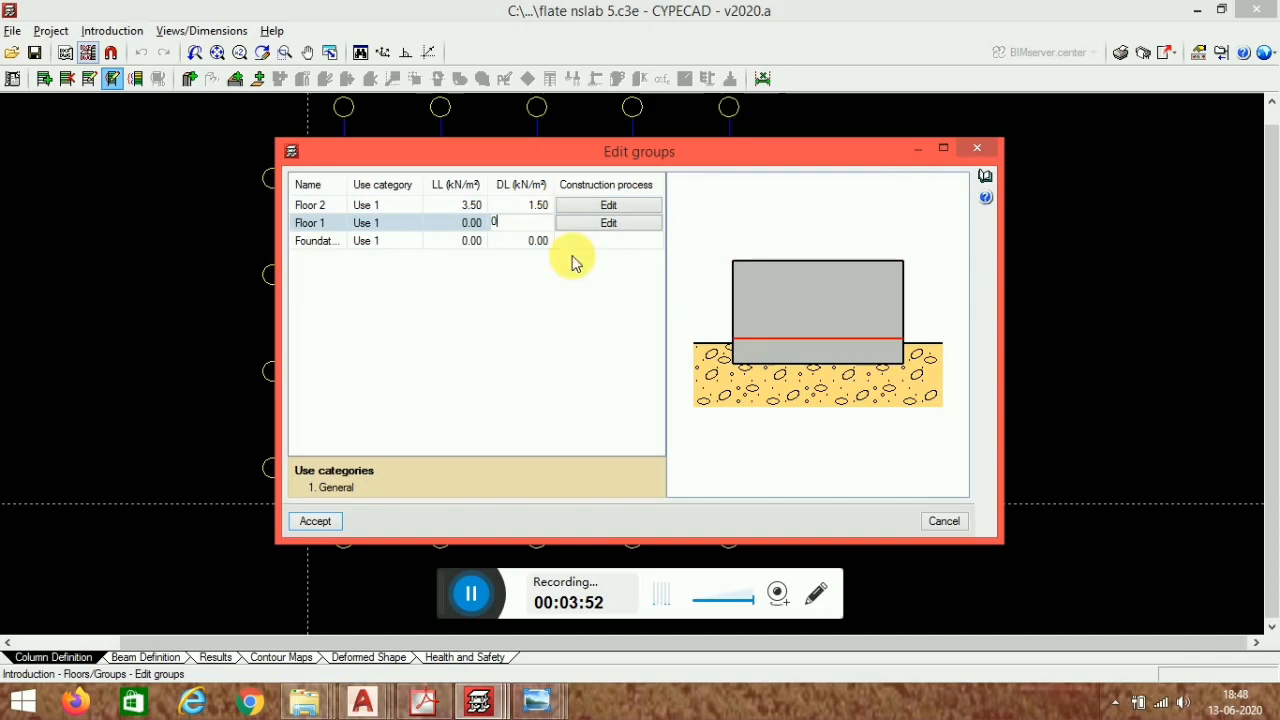
click(314, 521)
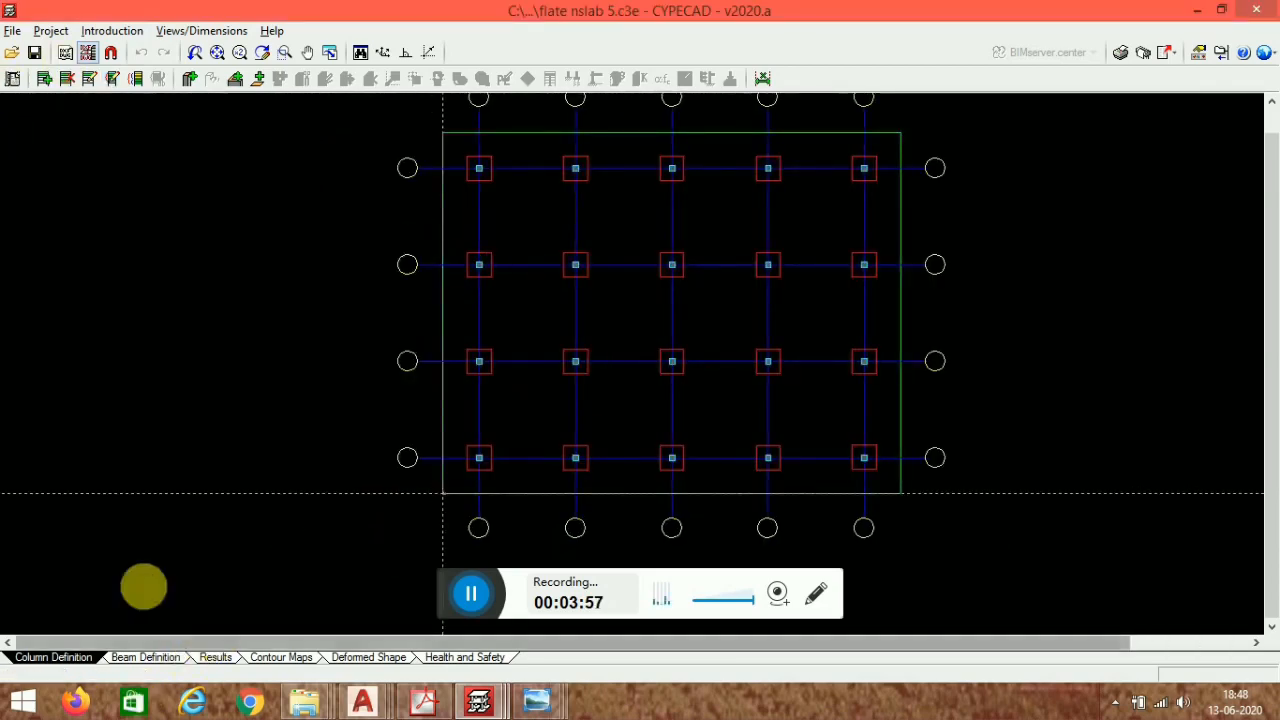
middle_drag(671, 371, 561, 398)
scroll(331, 217, up, 5)
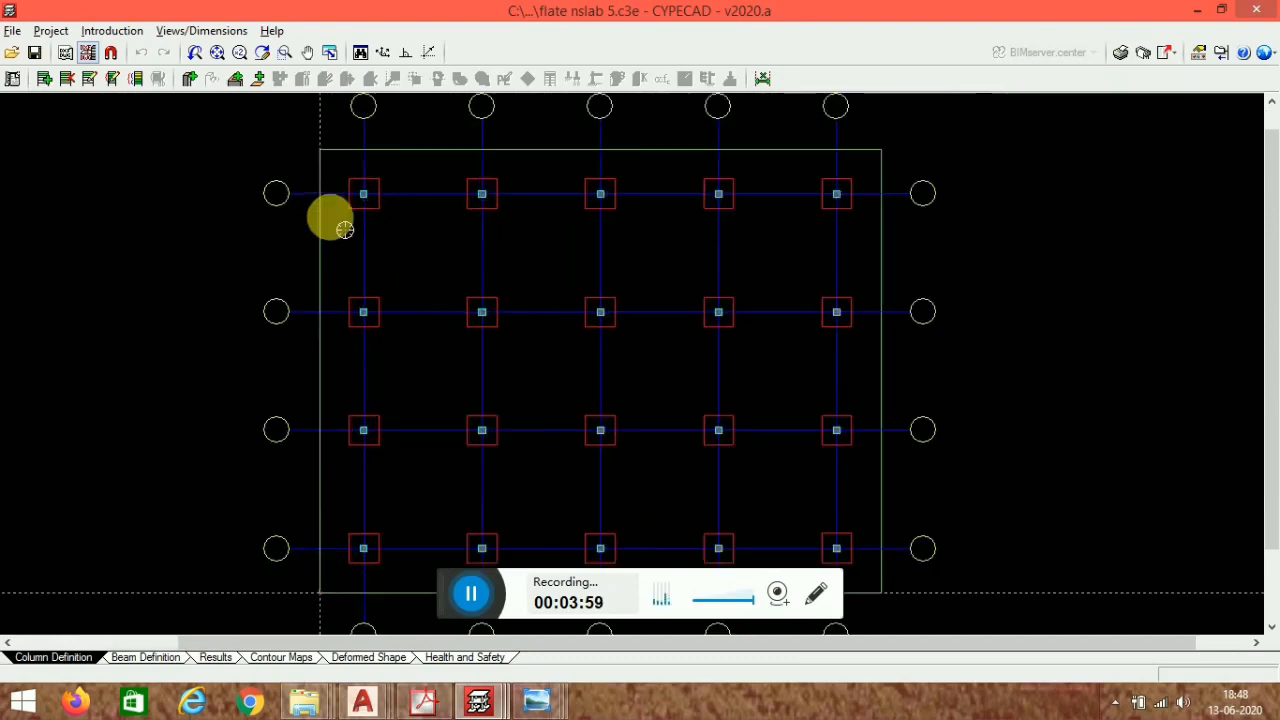
scroll(468, 284, down, 4)
scroll(323, 280, up, 3)
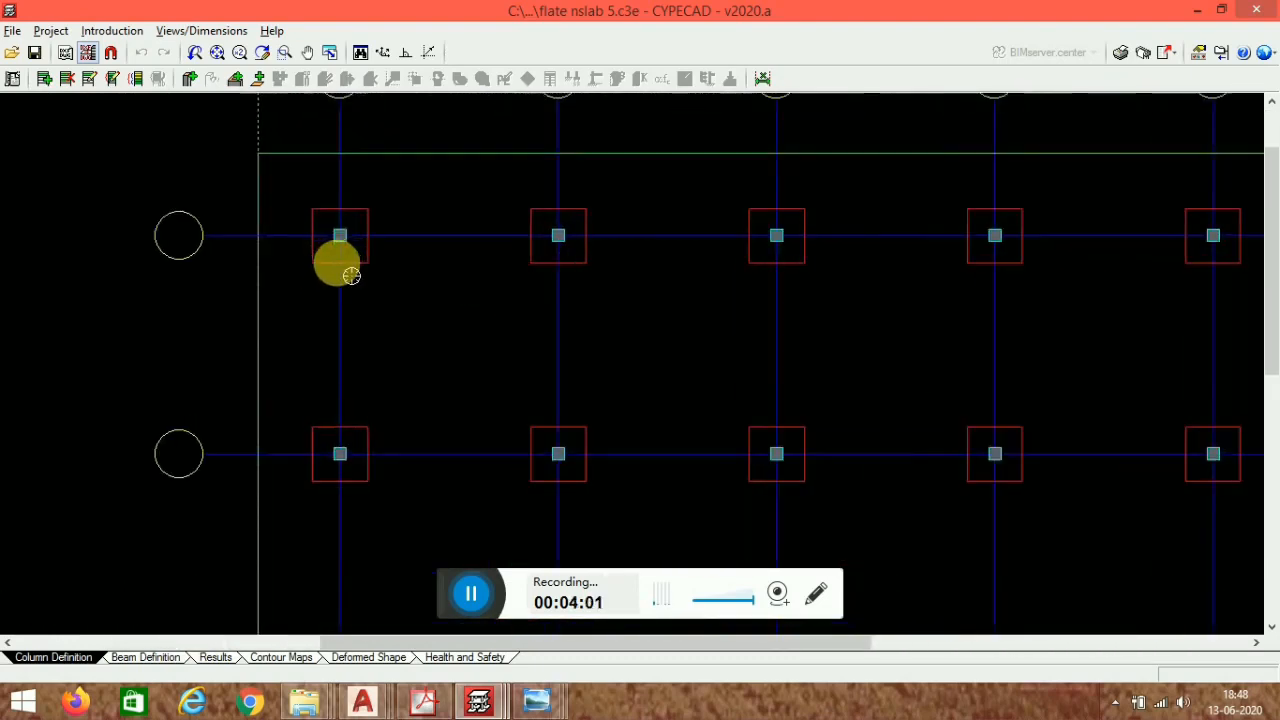
scroll(365, 238, up, 3)
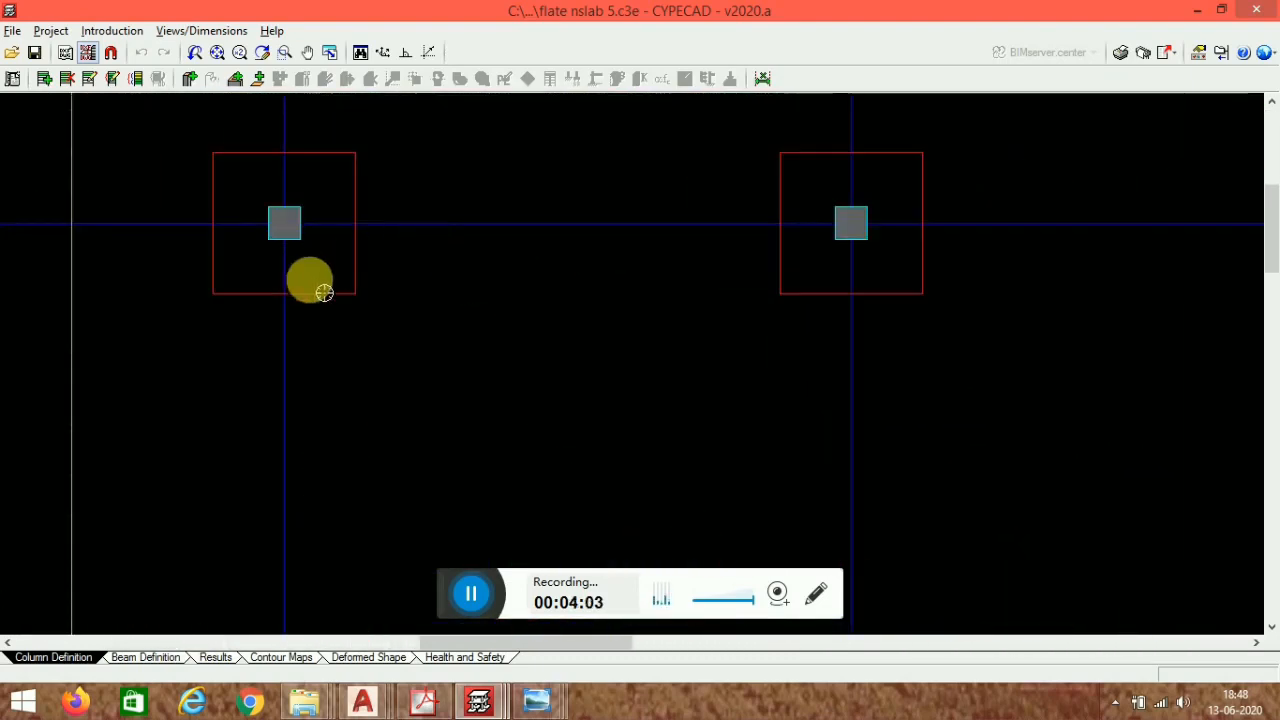
click(125, 36)
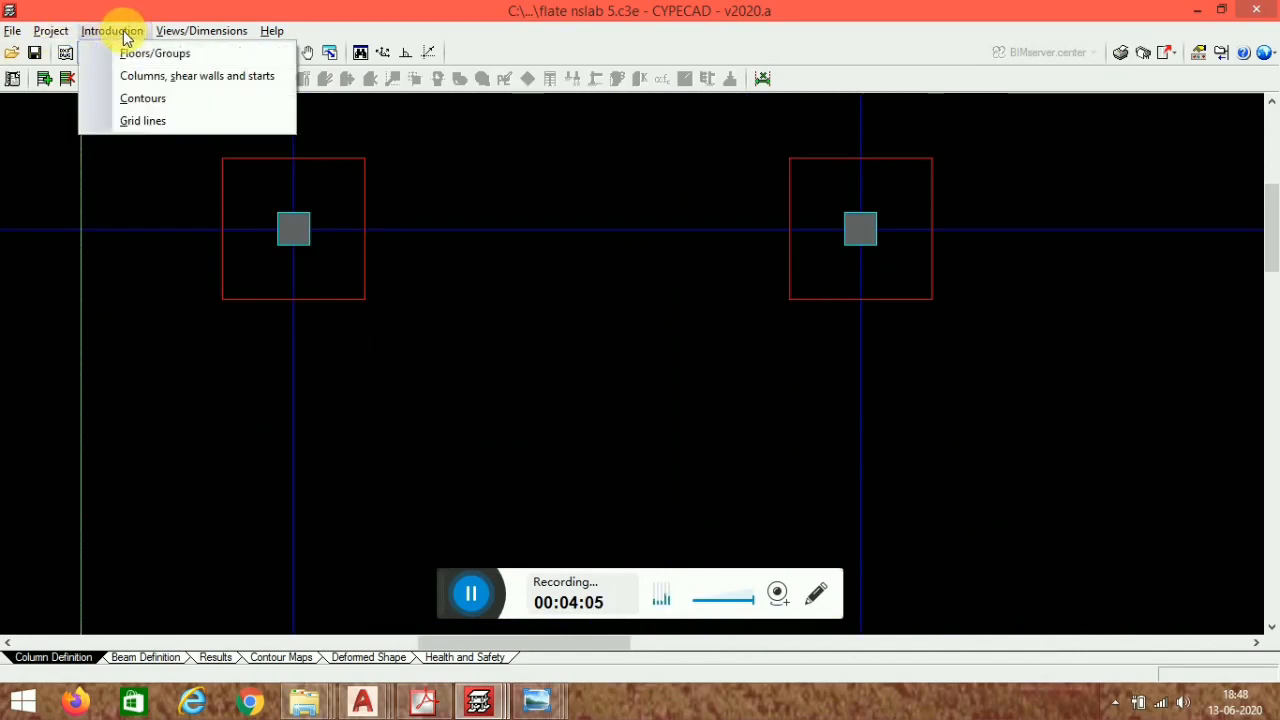
click(155, 76)
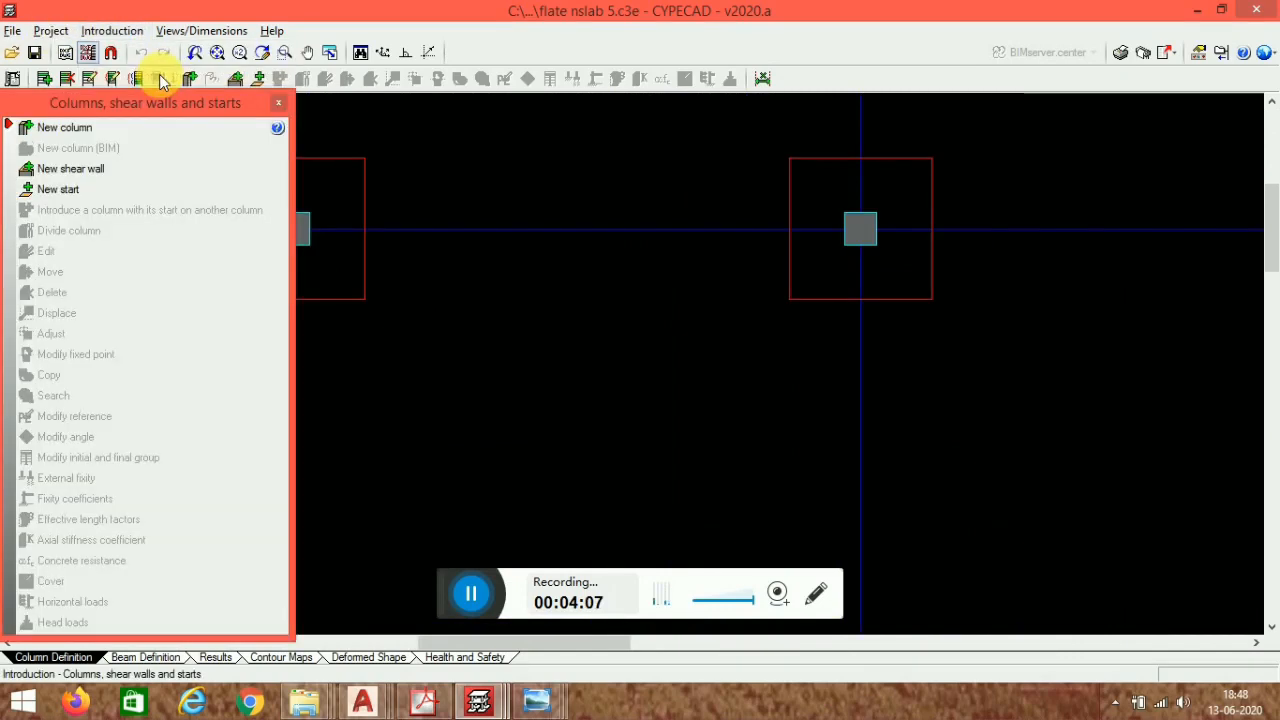
click(155, 127)
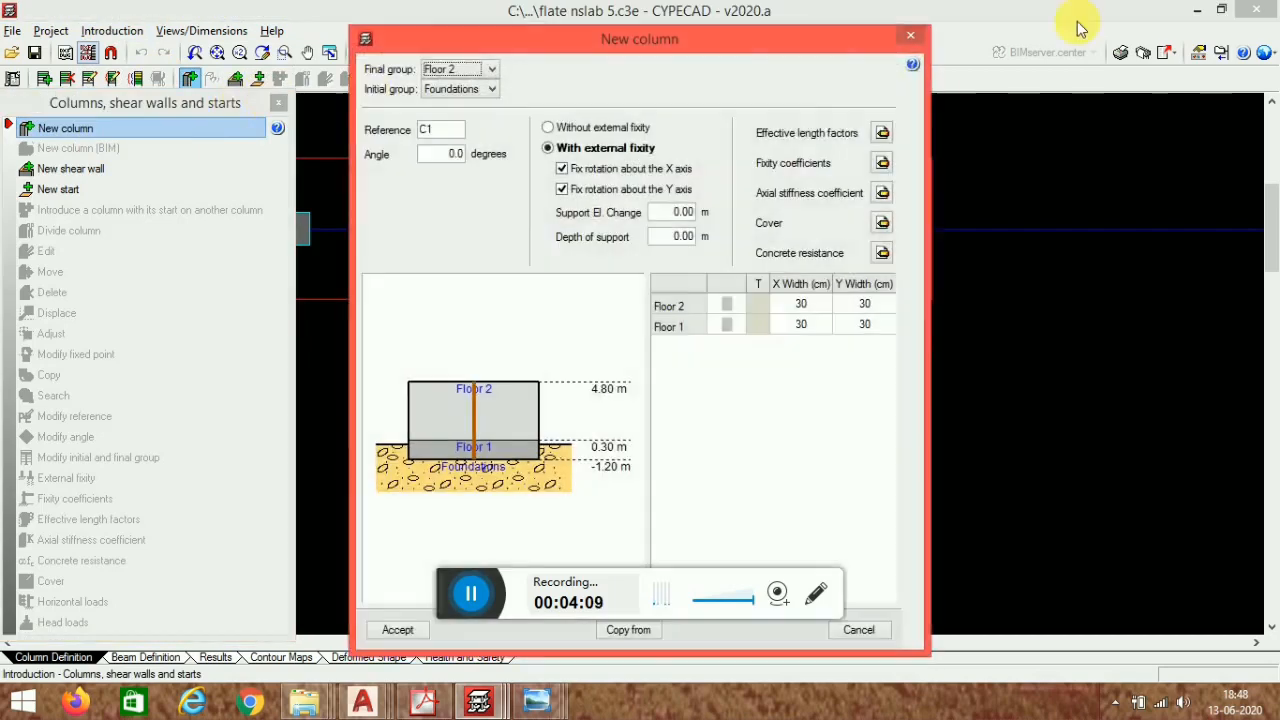
click(911, 40)
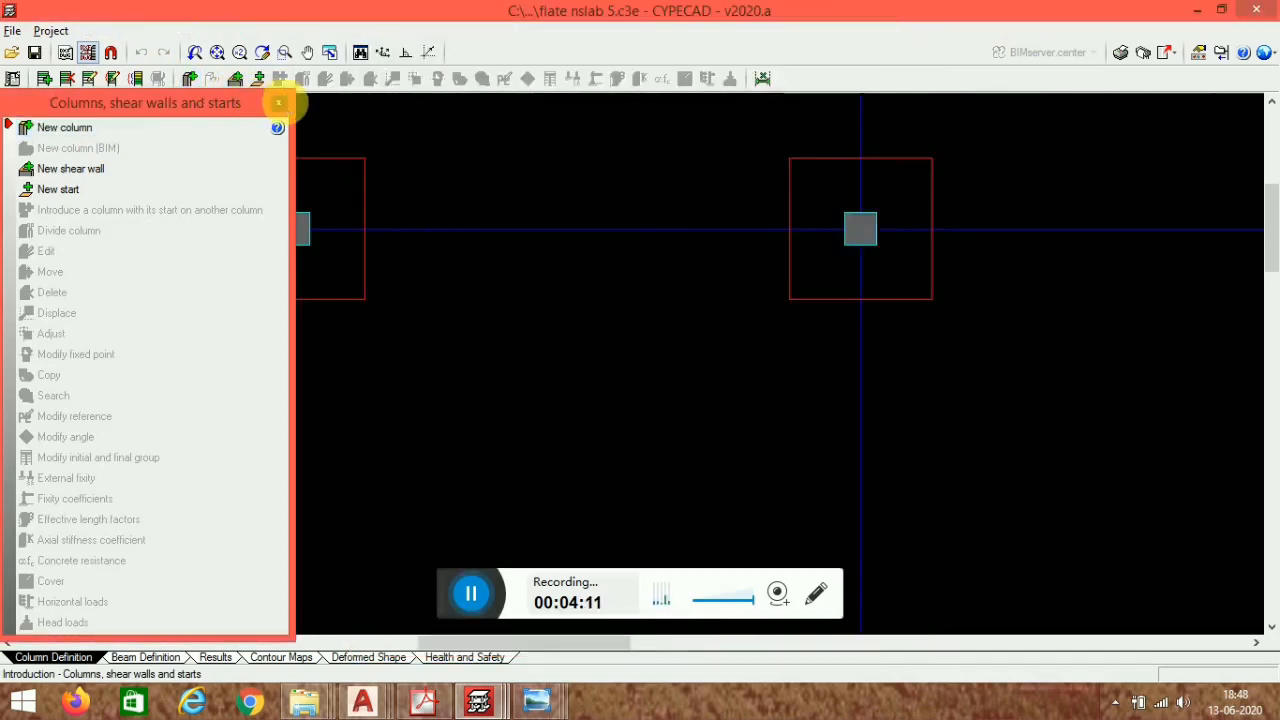
click(278, 102)
- Start the New column command and open the Floor 2 X width for editing
click(189, 82)
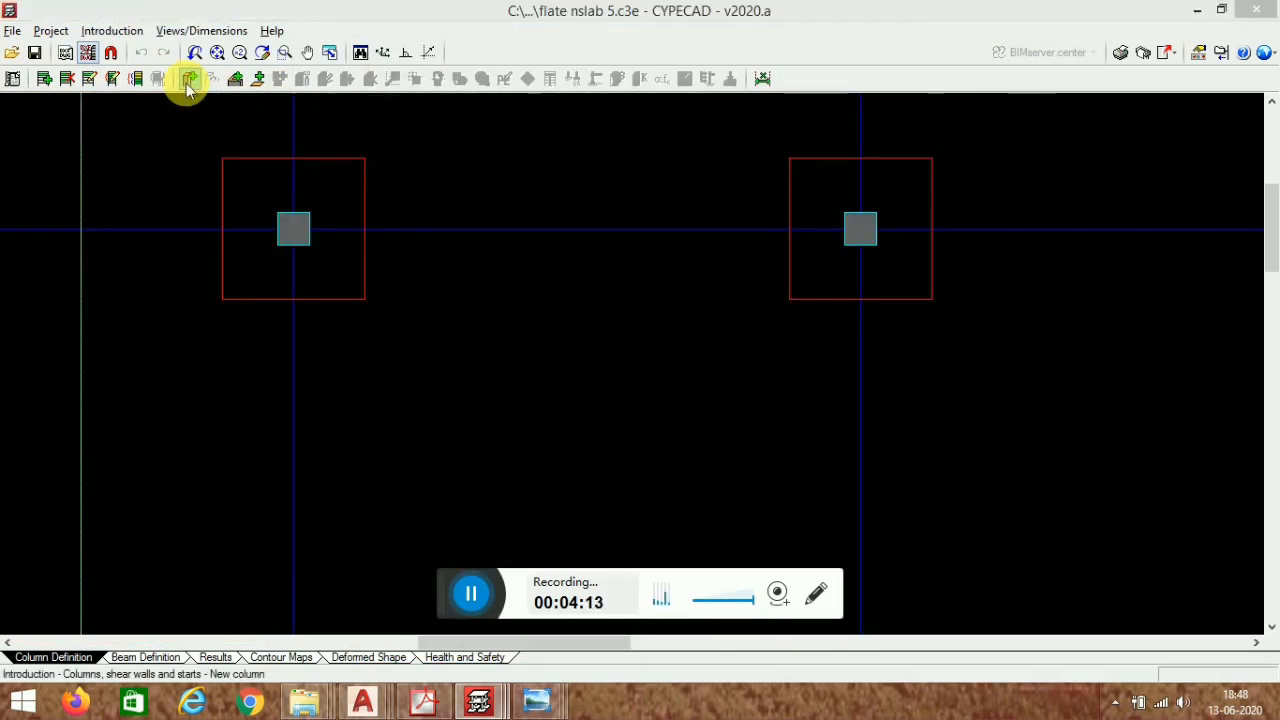
click(806, 306)
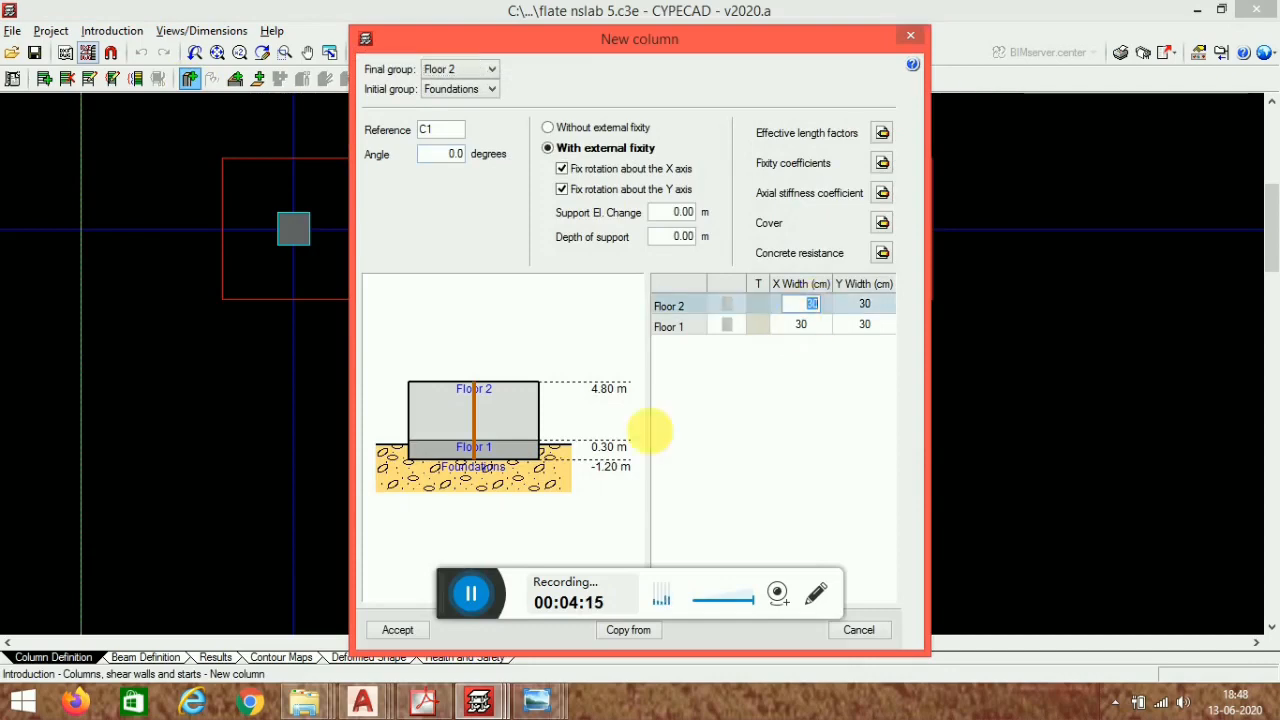
- Switch to the AutoCAD flat slab grid line drawing and check the column dimensions
mouse_move(383, 705)
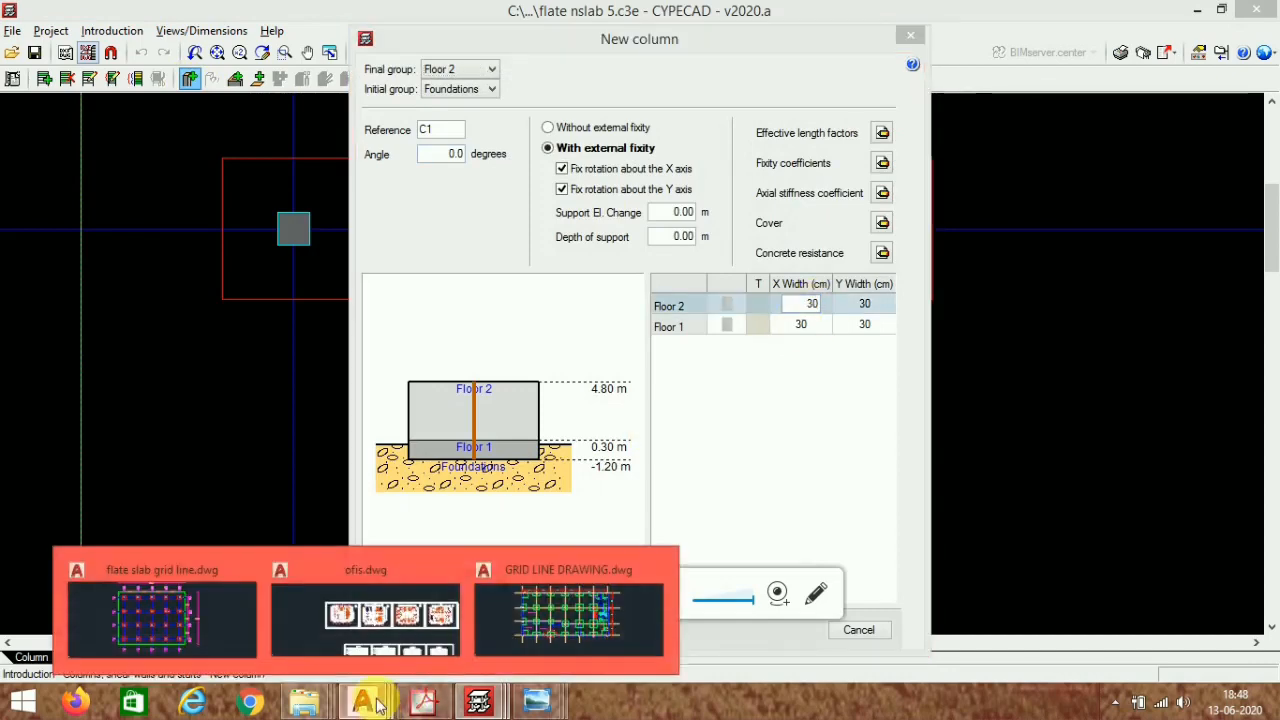
click(164, 598)
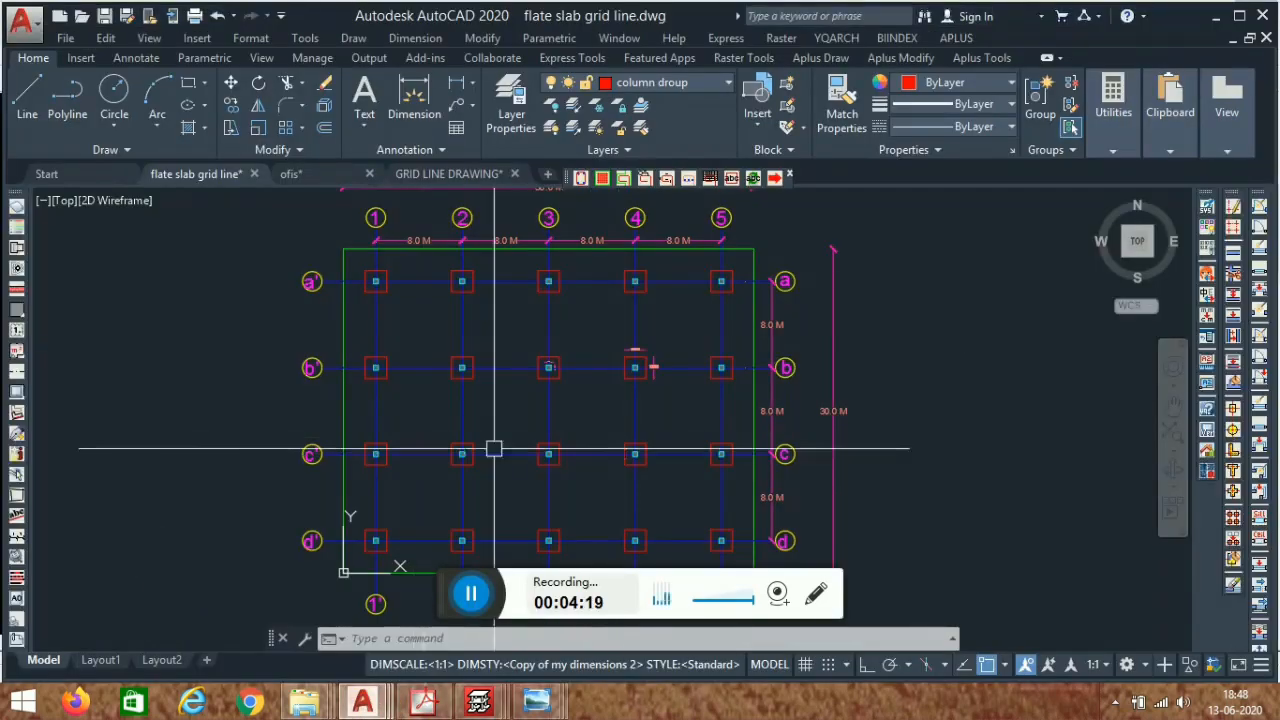
scroll(443, 303, up, 5)
scroll(440, 330, up, 6)
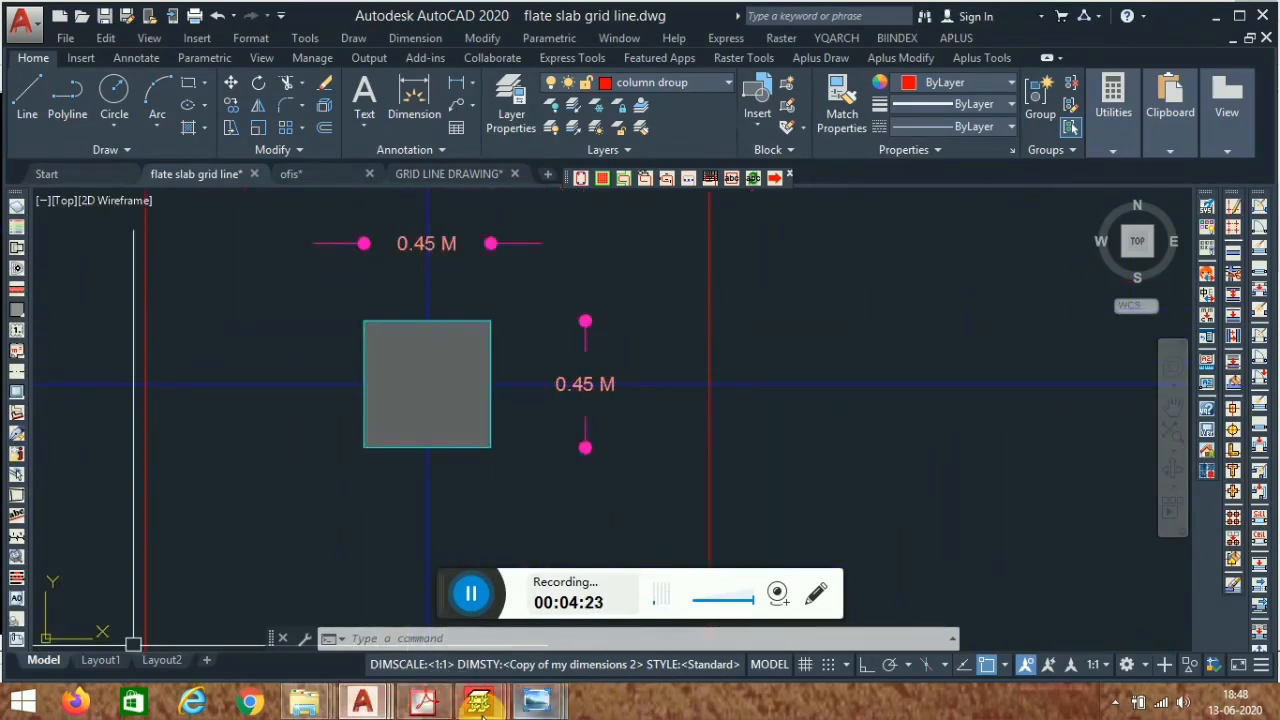
mouse_move(478, 703)
- Set the new column's X and Y widths to 45 cm for Floor 1 and Floor 2 and accept
click(659, 609)
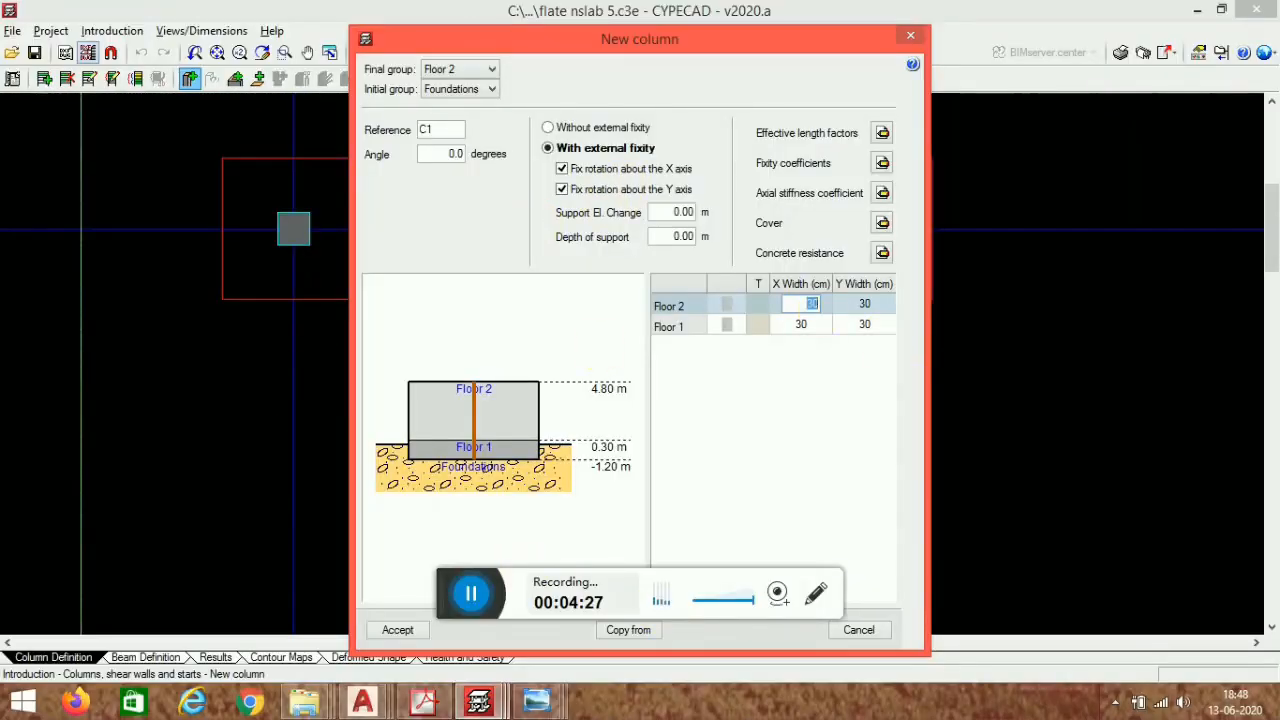
click(824, 329)
click(872, 305)
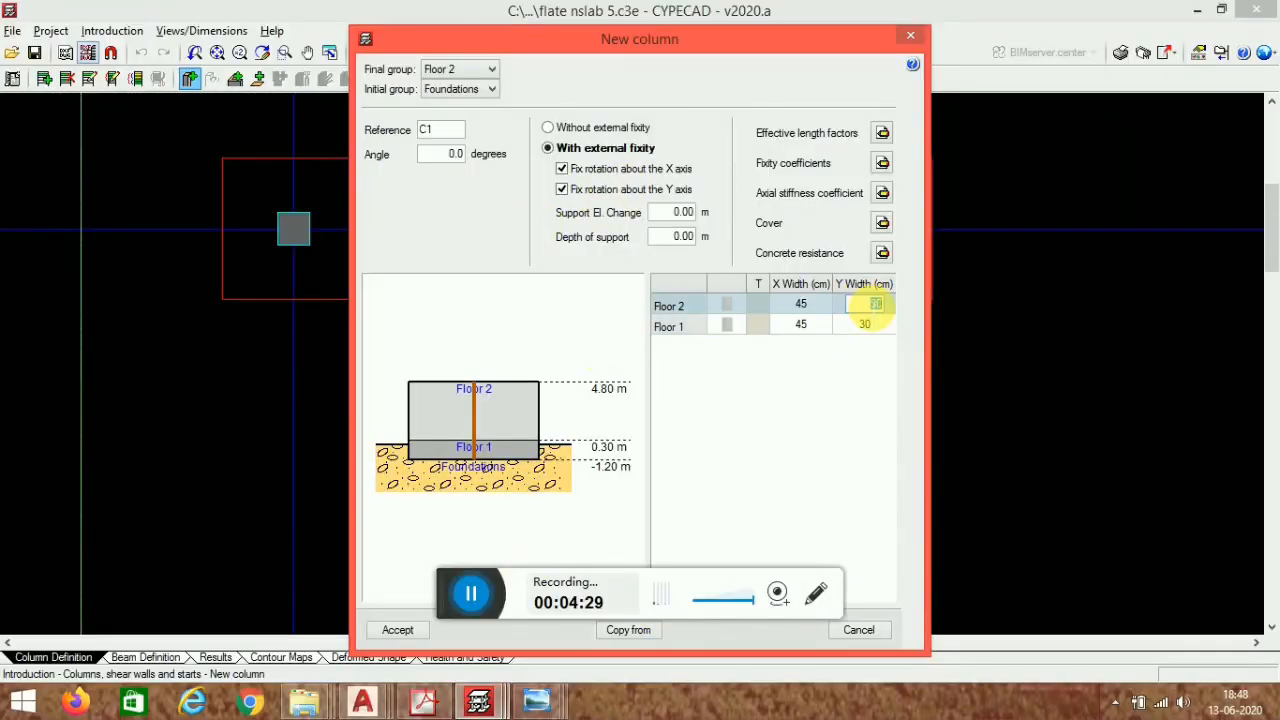
text(45)
click(866, 325)
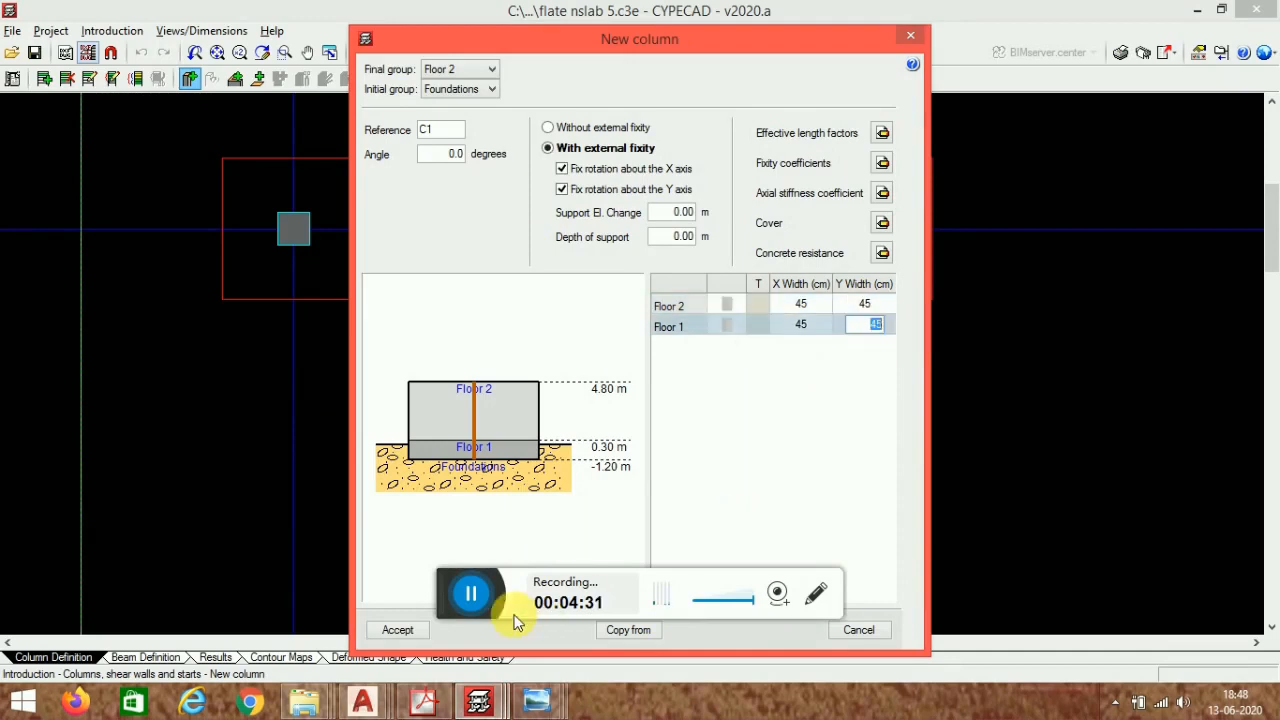
click(397, 630)
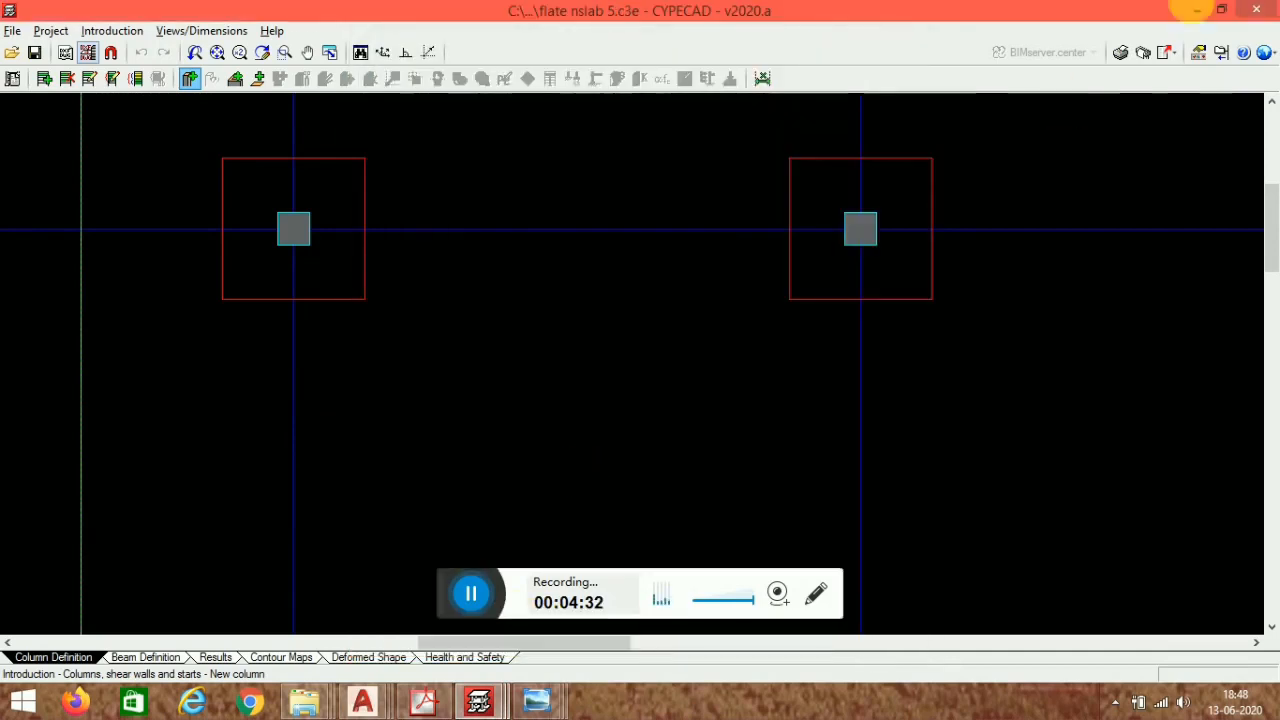
- Activate object snaps with only the Endpoint snap enabled
click(110, 55)
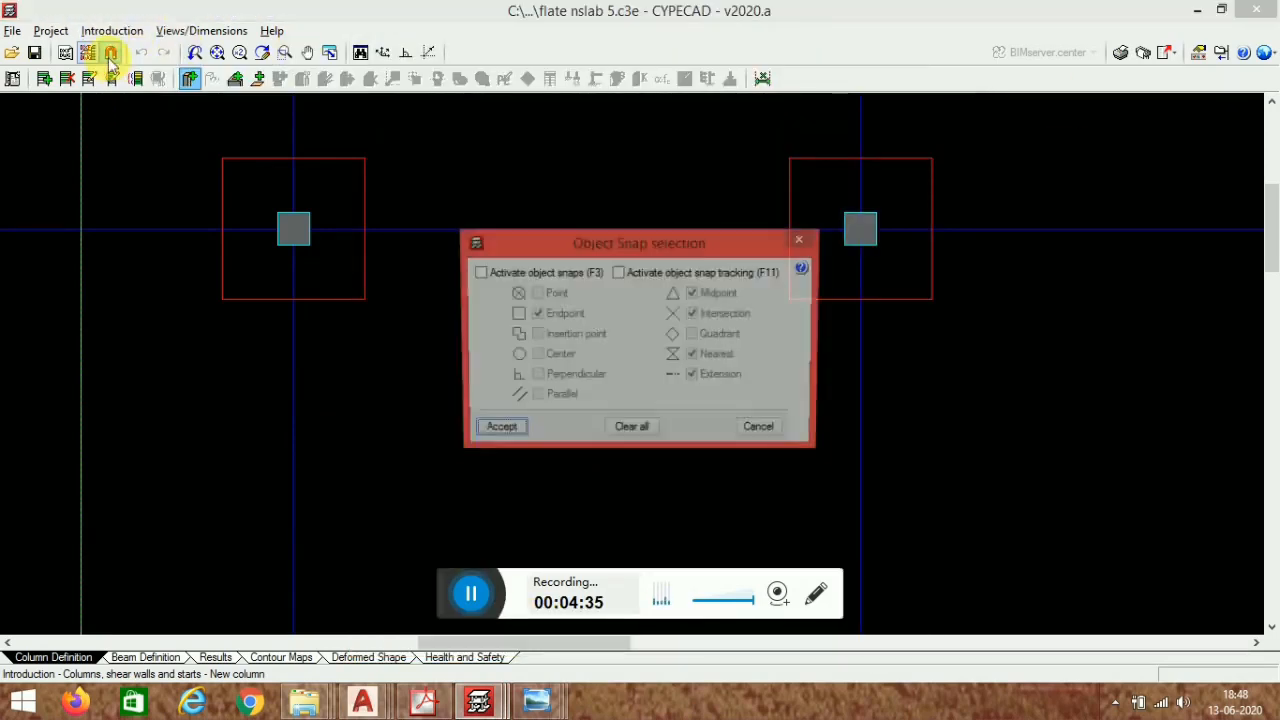
click(479, 272)
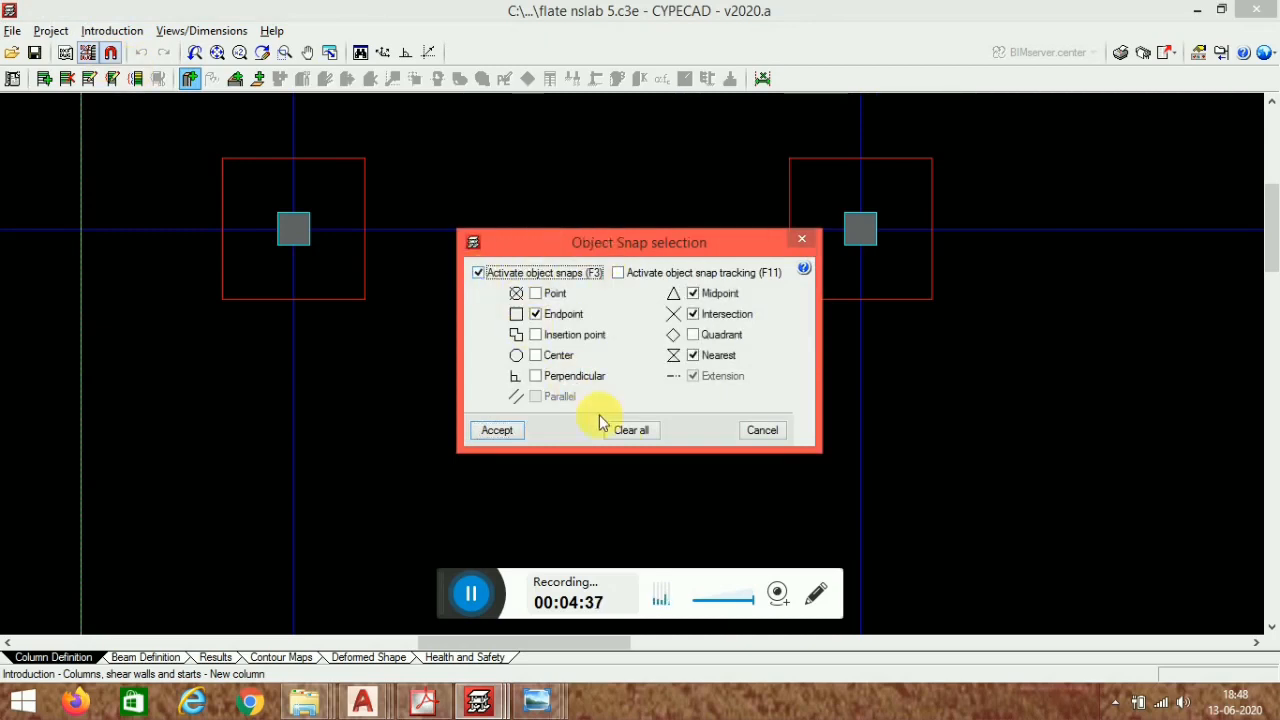
click(632, 430)
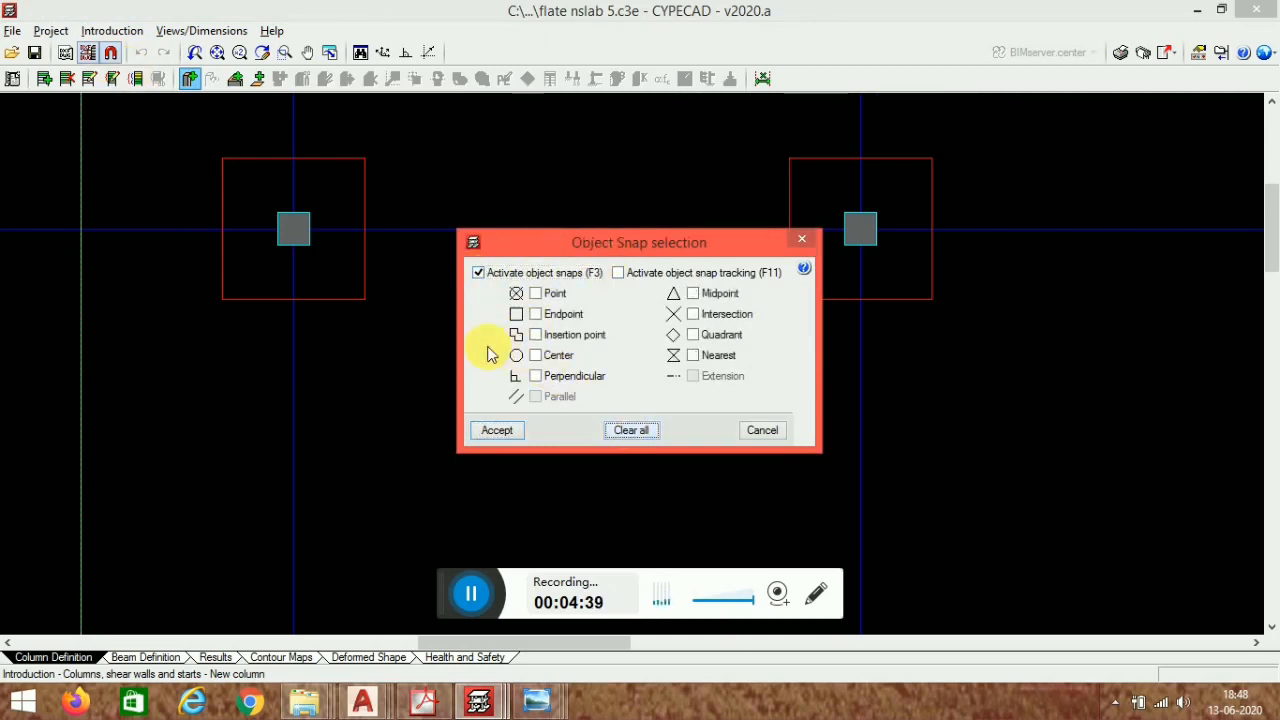
click(538, 315)
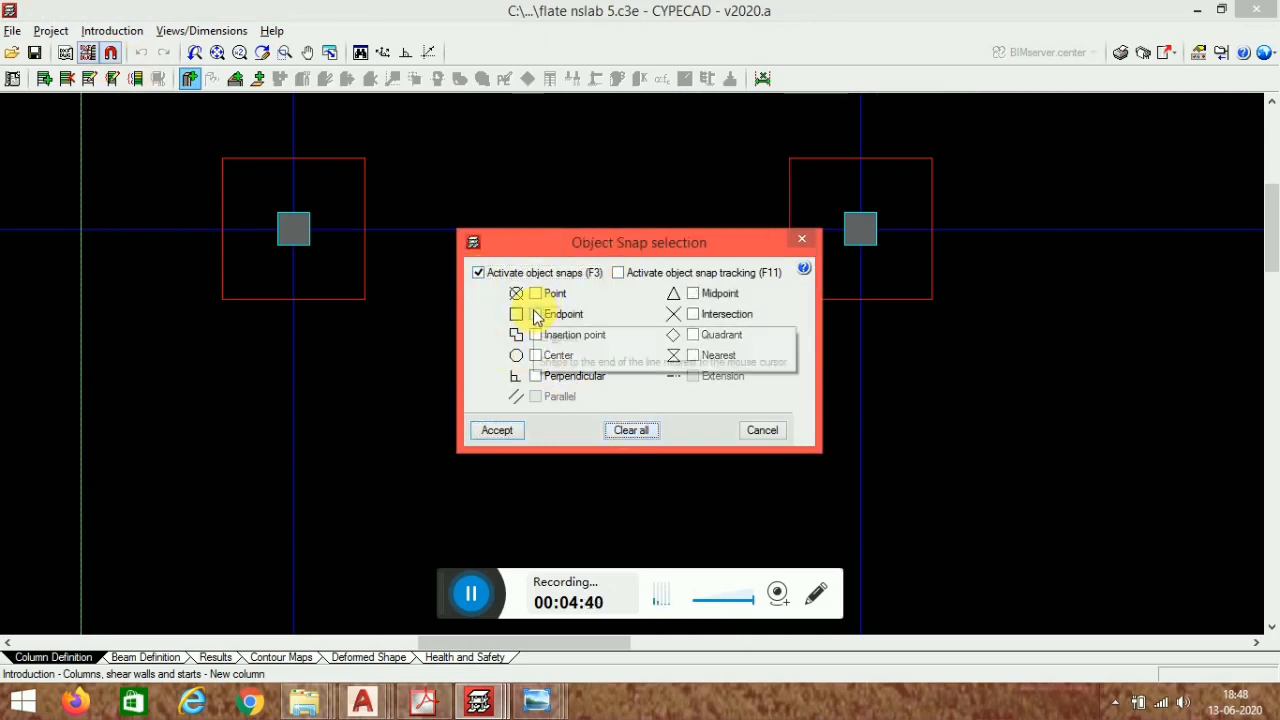
click(491, 432)
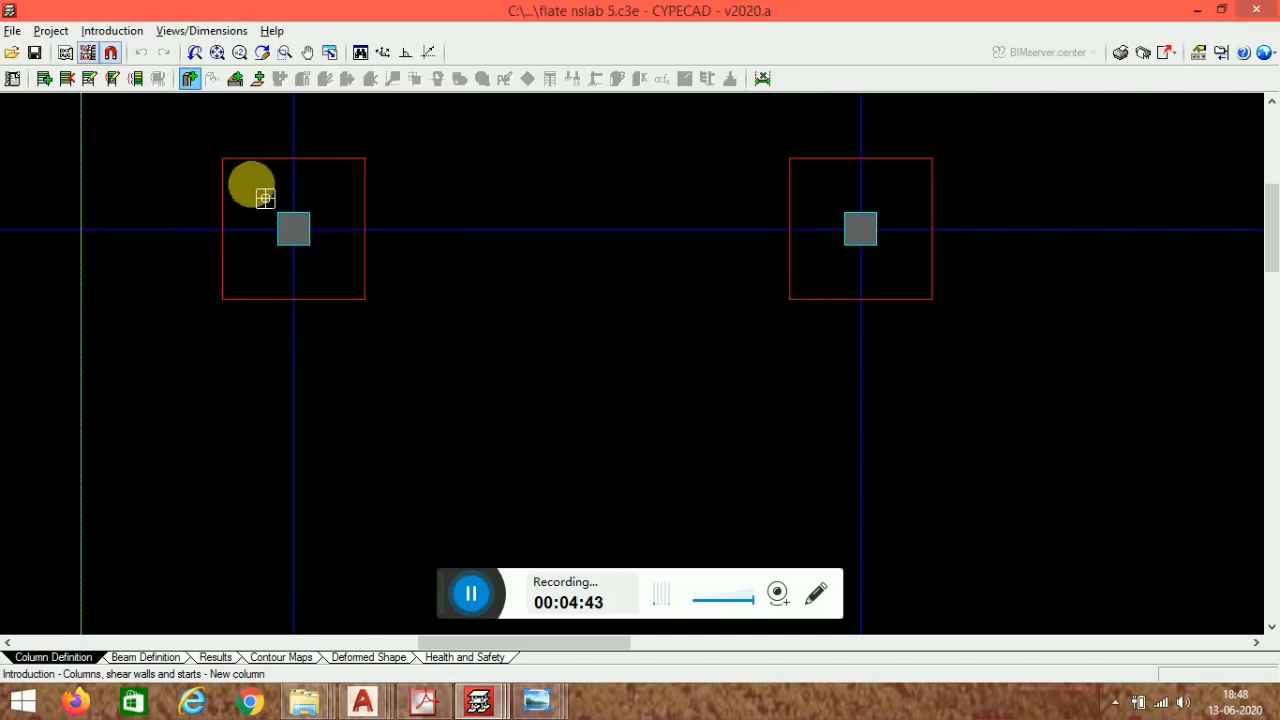
- Place the 45 × 45 cm columns at every grid line intersection of the imported template
scroll(310, 235, up, 2)
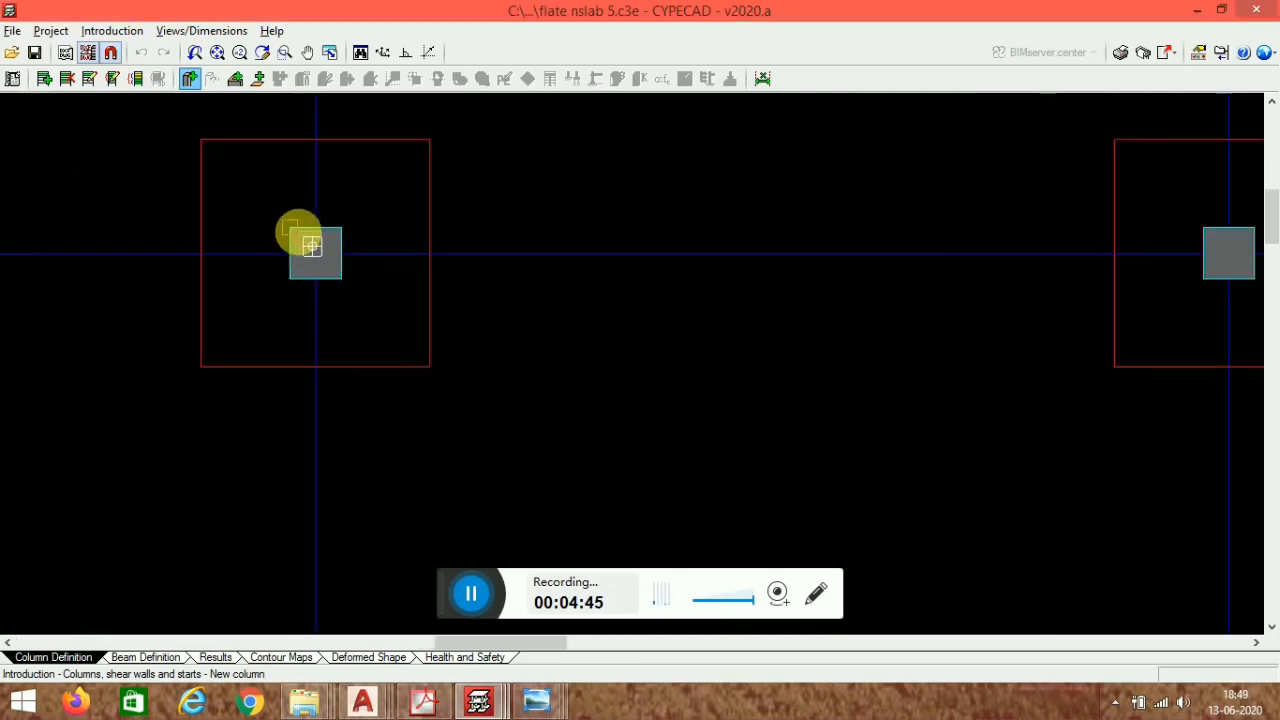
click(299, 232)
scroll(376, 230, down, 2)
middle_drag(912, 399, 438, 477)
scroll(490, 288, up, 2)
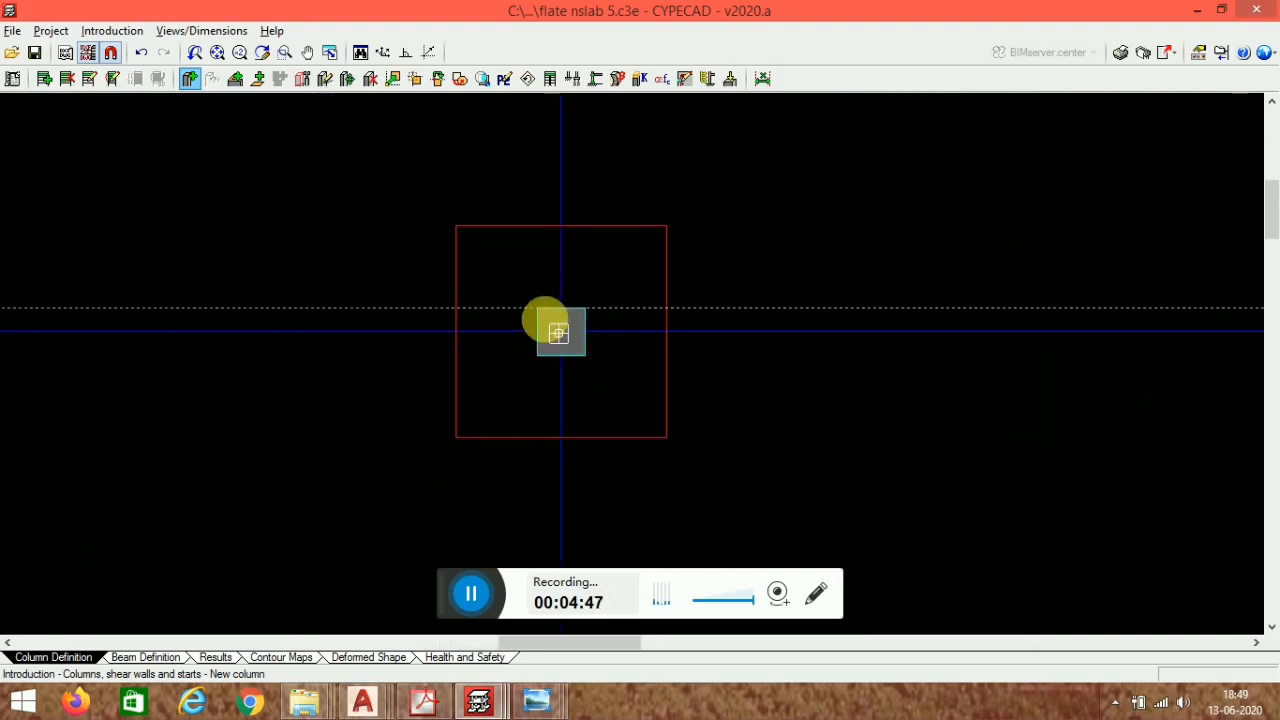
click(534, 312)
scroll(578, 283, down, 3)
middle_drag(988, 477, 566, 494)
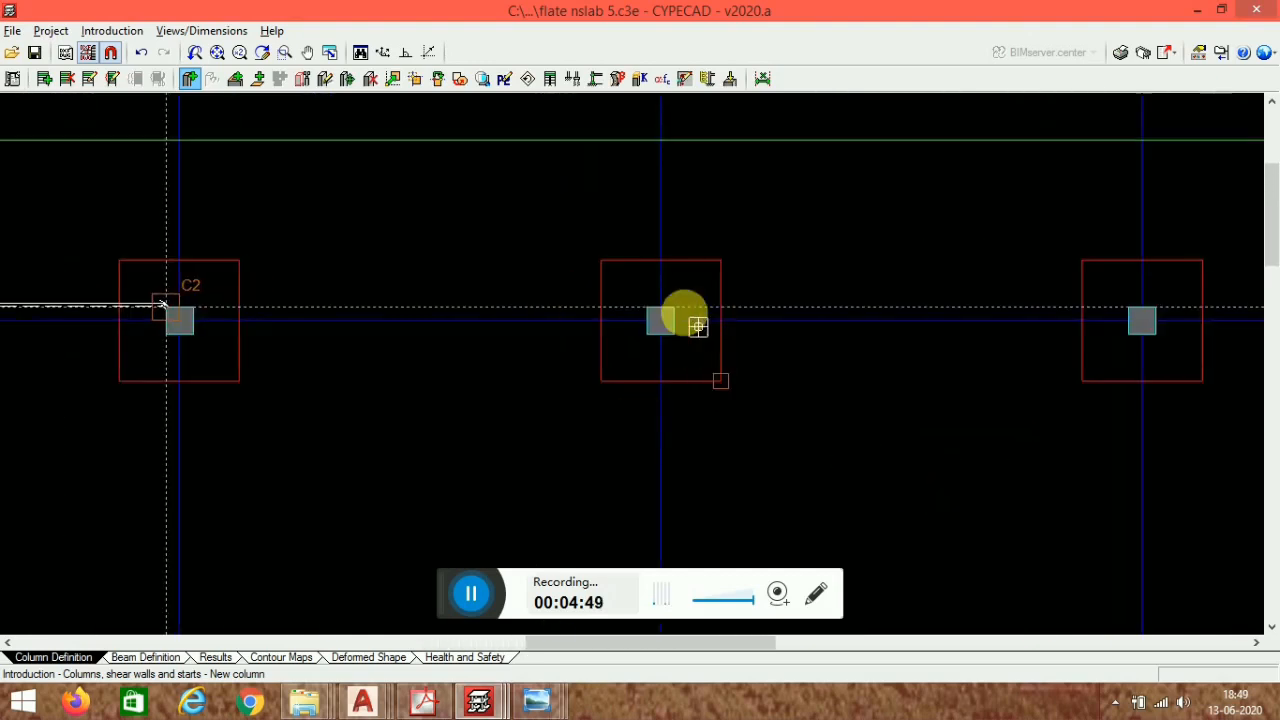
scroll(654, 295, up, 2)
click(652, 309)
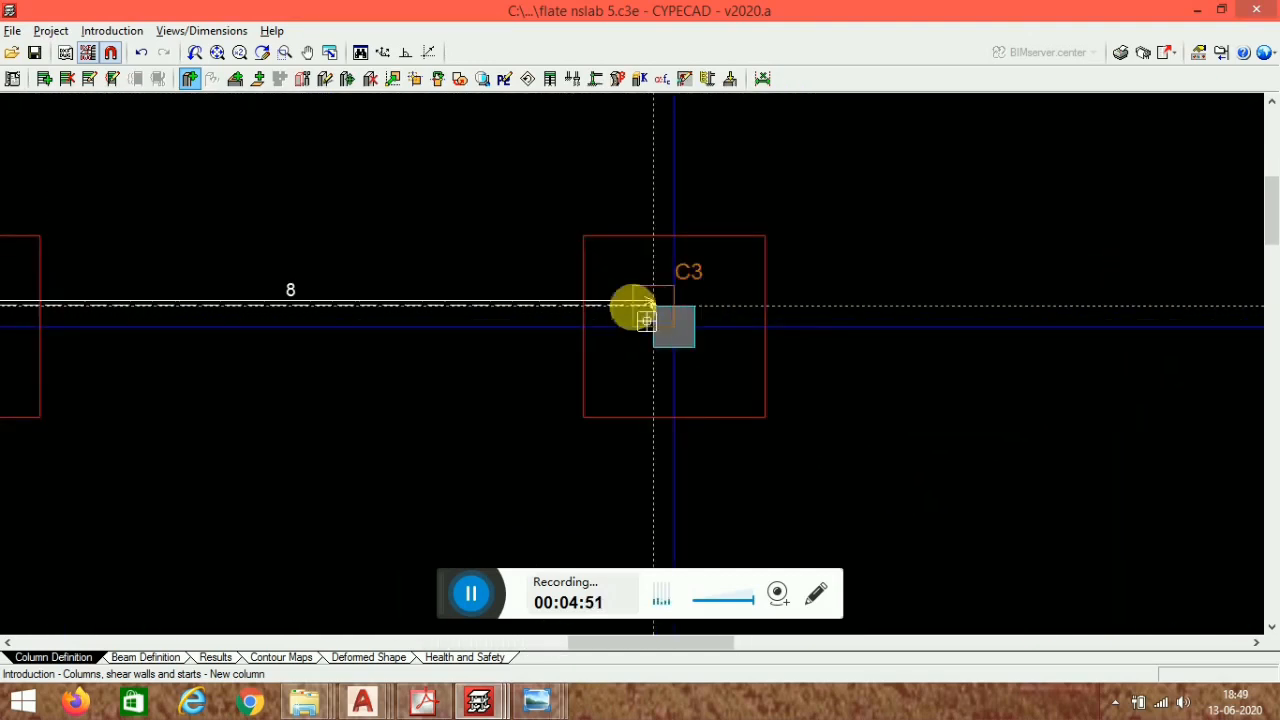
scroll(694, 269, down, 3)
click(472, 597)
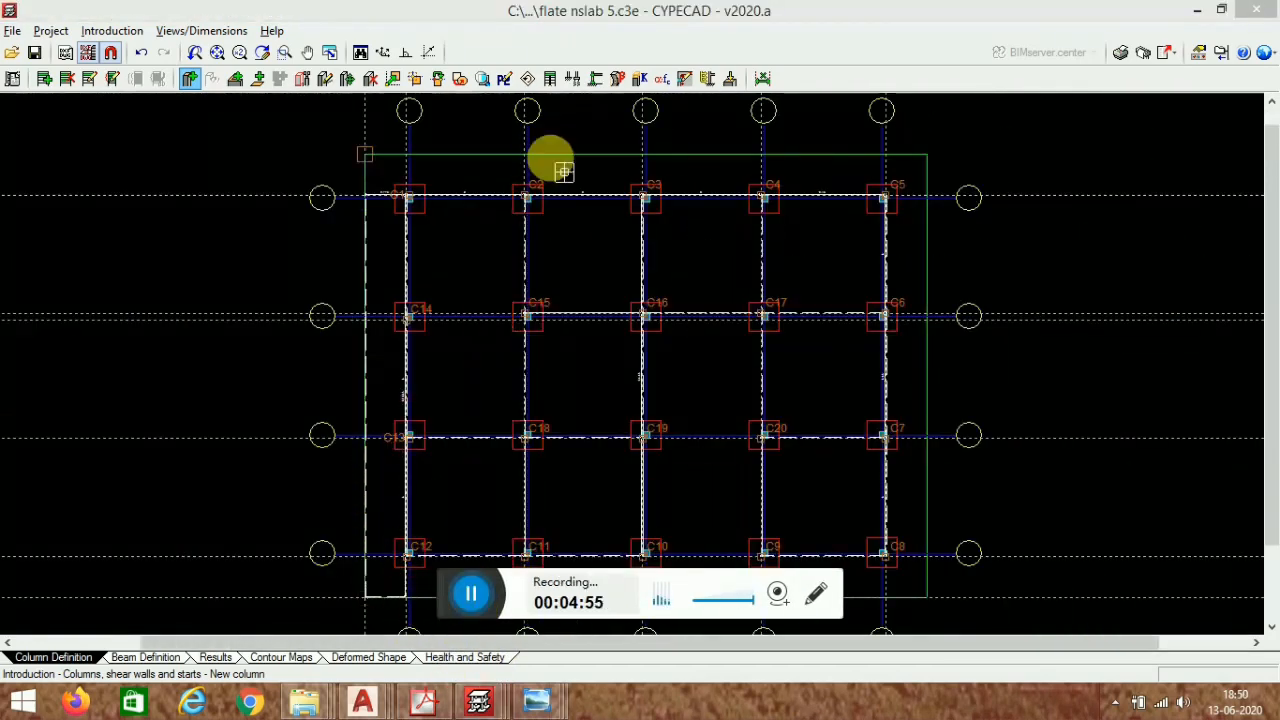
- Use Adjust column to fit the corner column to its grid intersection without applying a displacement
click(500, 266)
scroll(500, 266, up, 6)
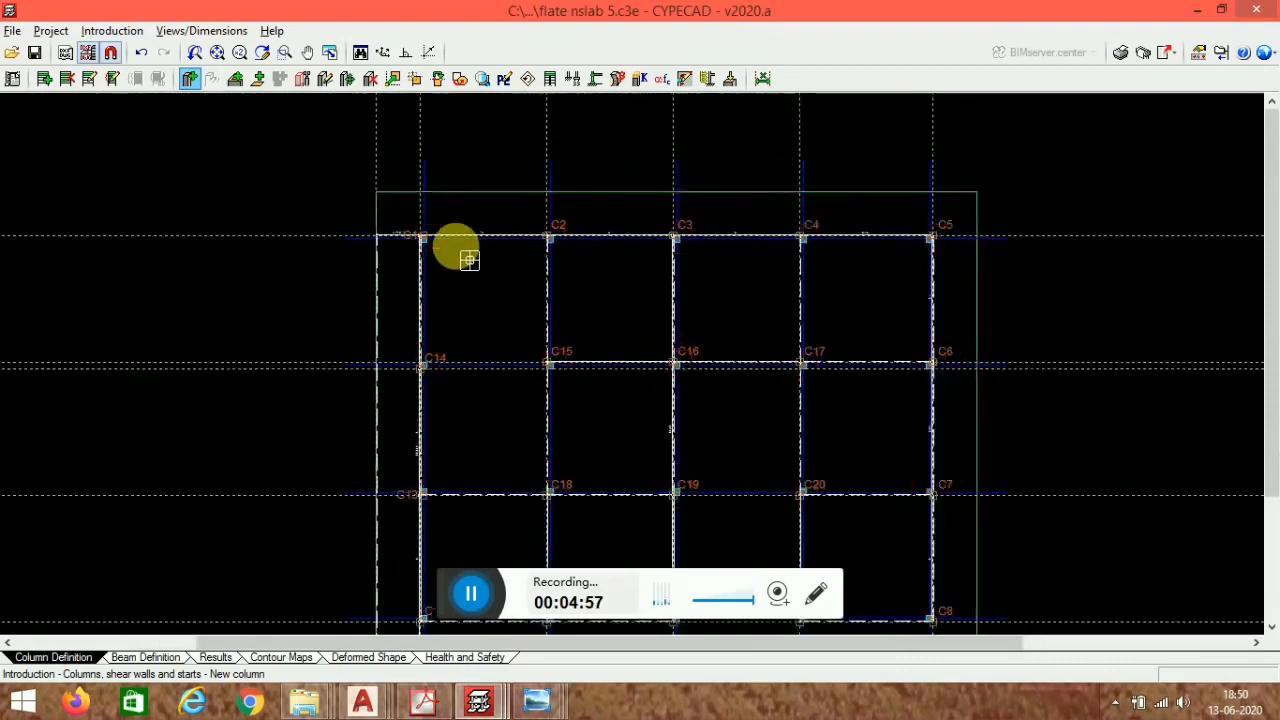
scroll(443, 248, up, 1)
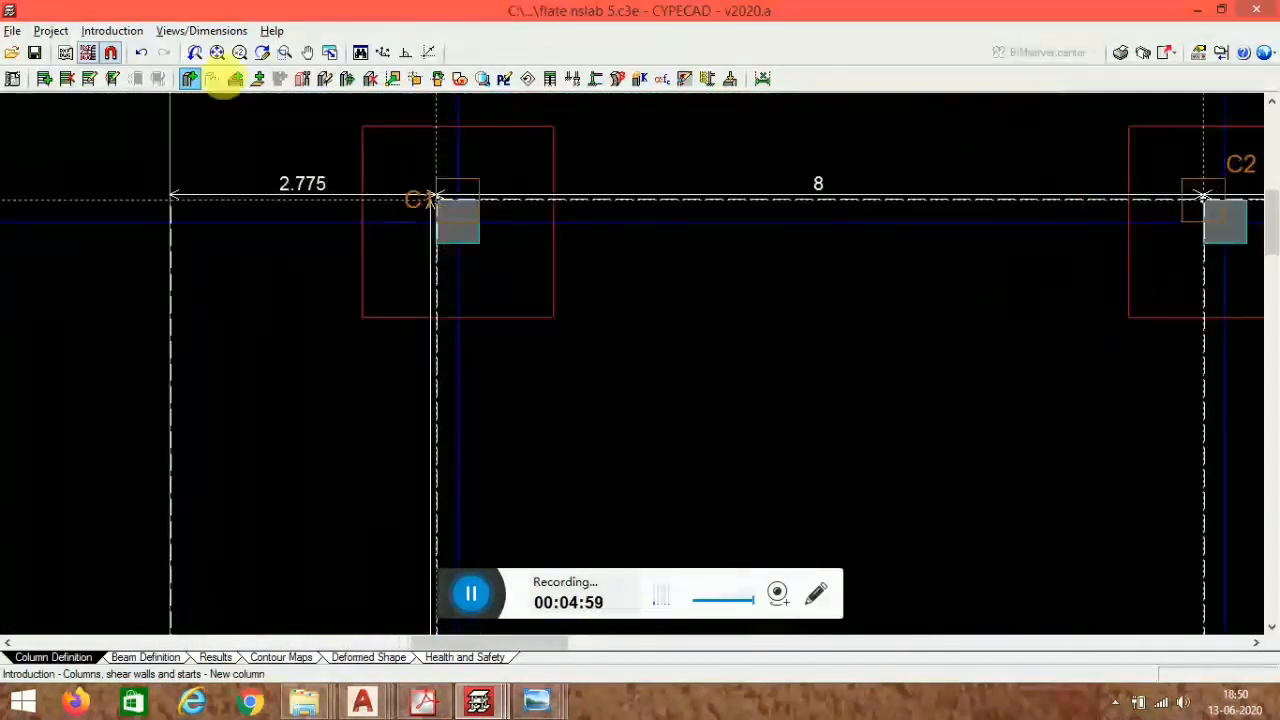
click(415, 80)
click(545, 226)
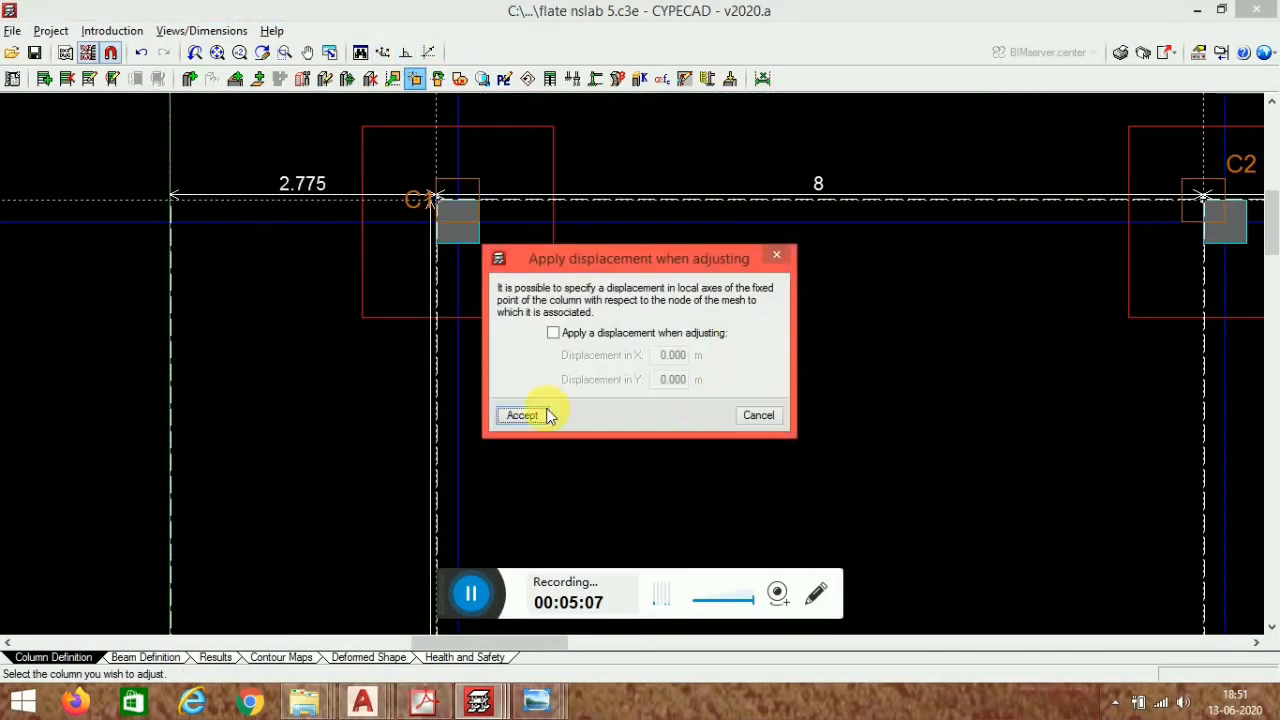
click(520, 416)
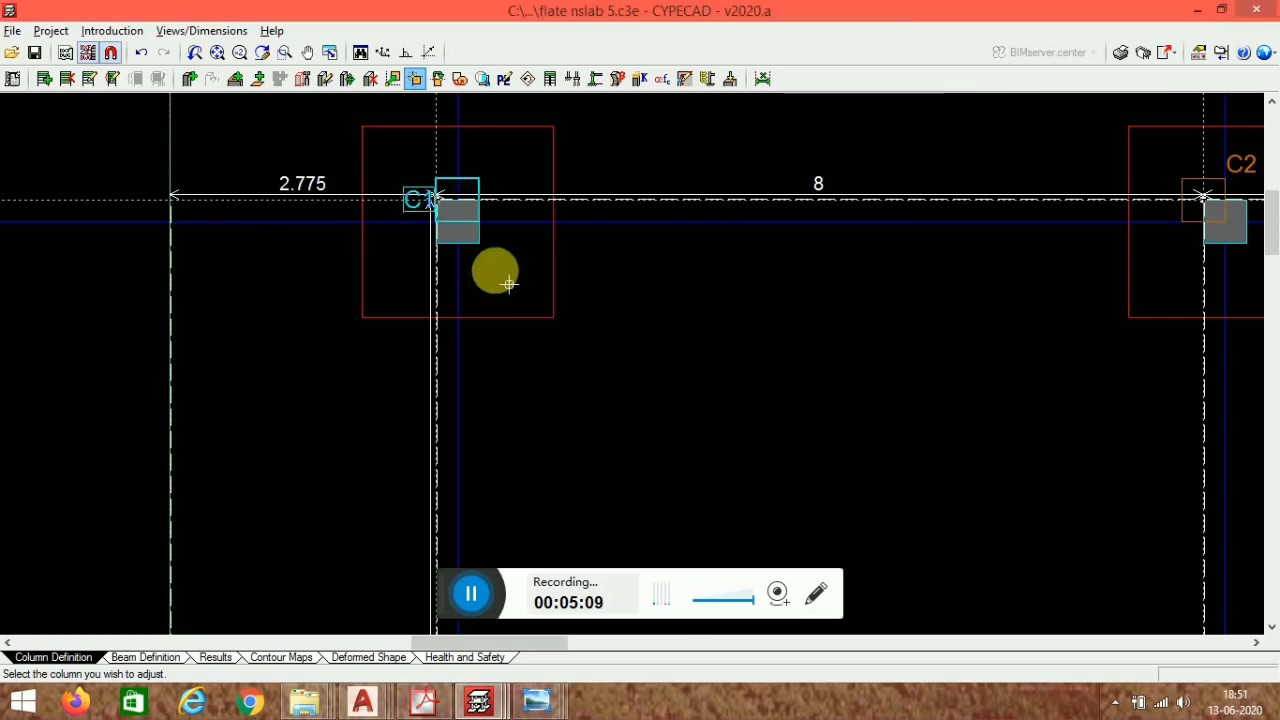
scroll(507, 192, down, 3)
middle_drag(847, 380, 556, 381)
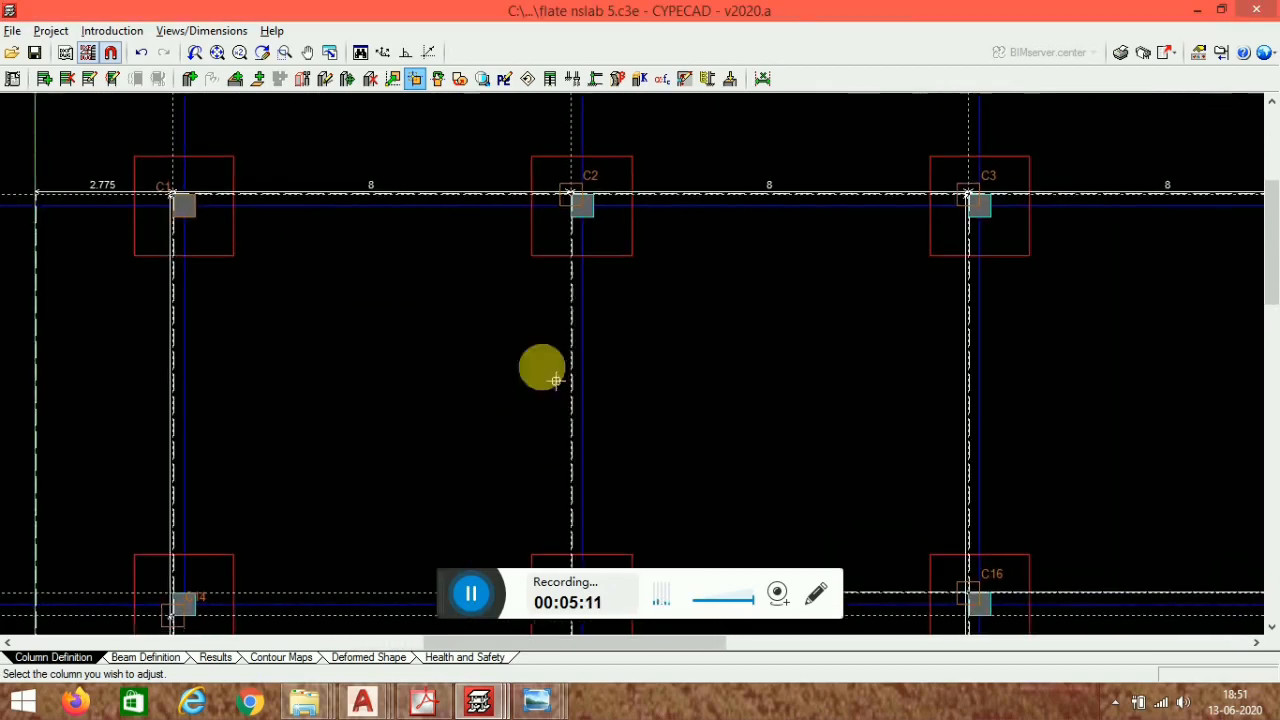
- Adjust the remaining columns so each one fits its grid line intersection
scroll(650, 251, up, 1)
scroll(650, 251, up, 1)
click(626, 262)
scroll(684, 258, down, 3)
middle_drag(795, 454, 603, 504)
scroll(766, 300, up, 2)
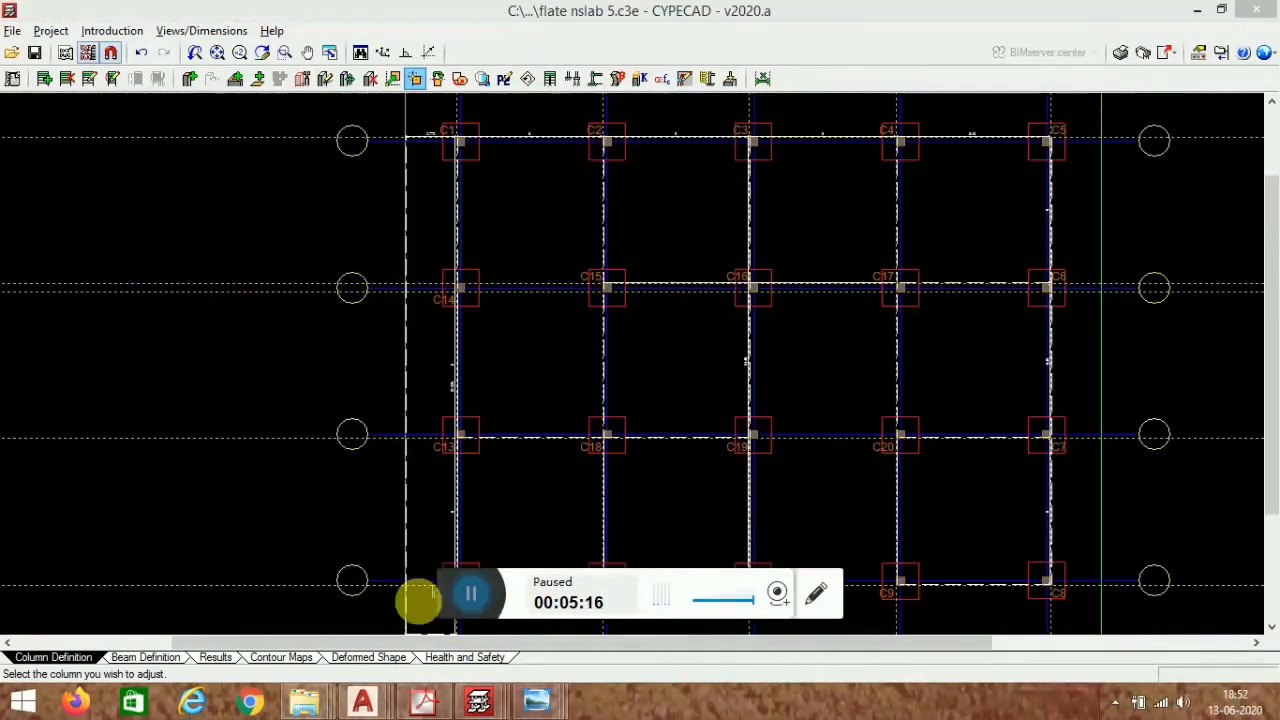
click(471, 594)
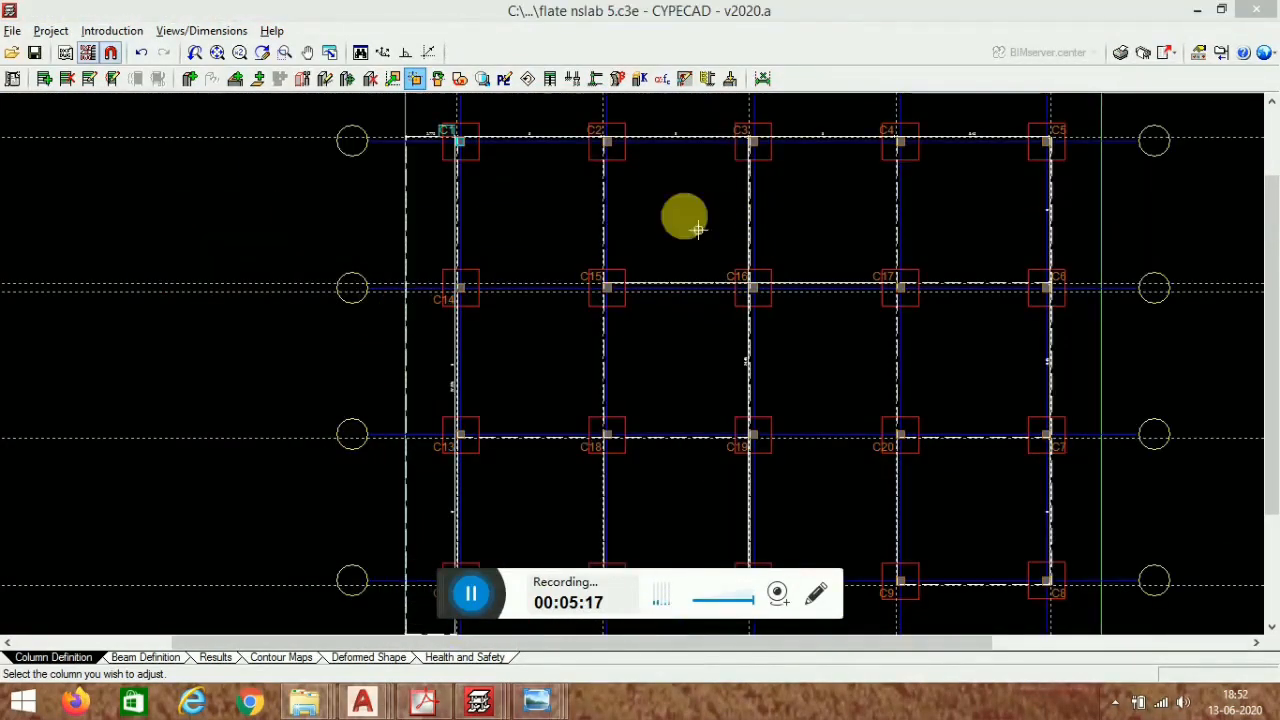
middle_drag(763, 451, 614, 317)
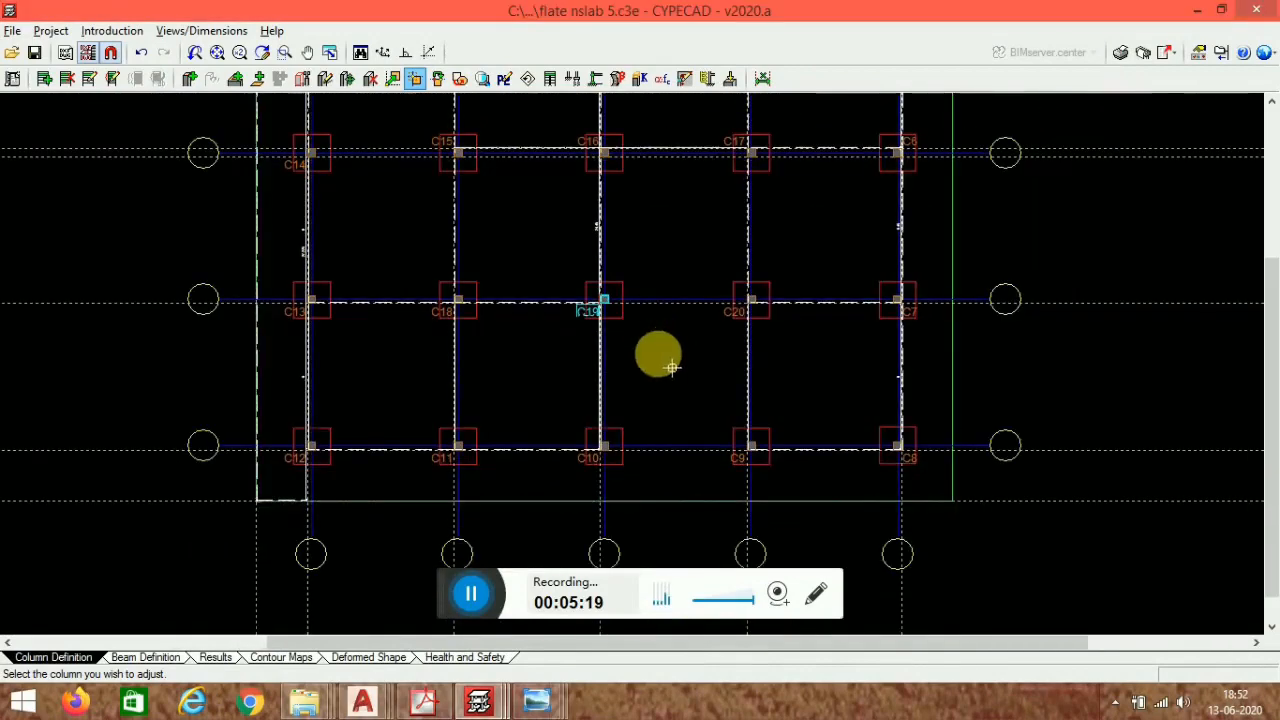
scroll(415, 476, up, 1)
scroll(420, 440, up, 2)
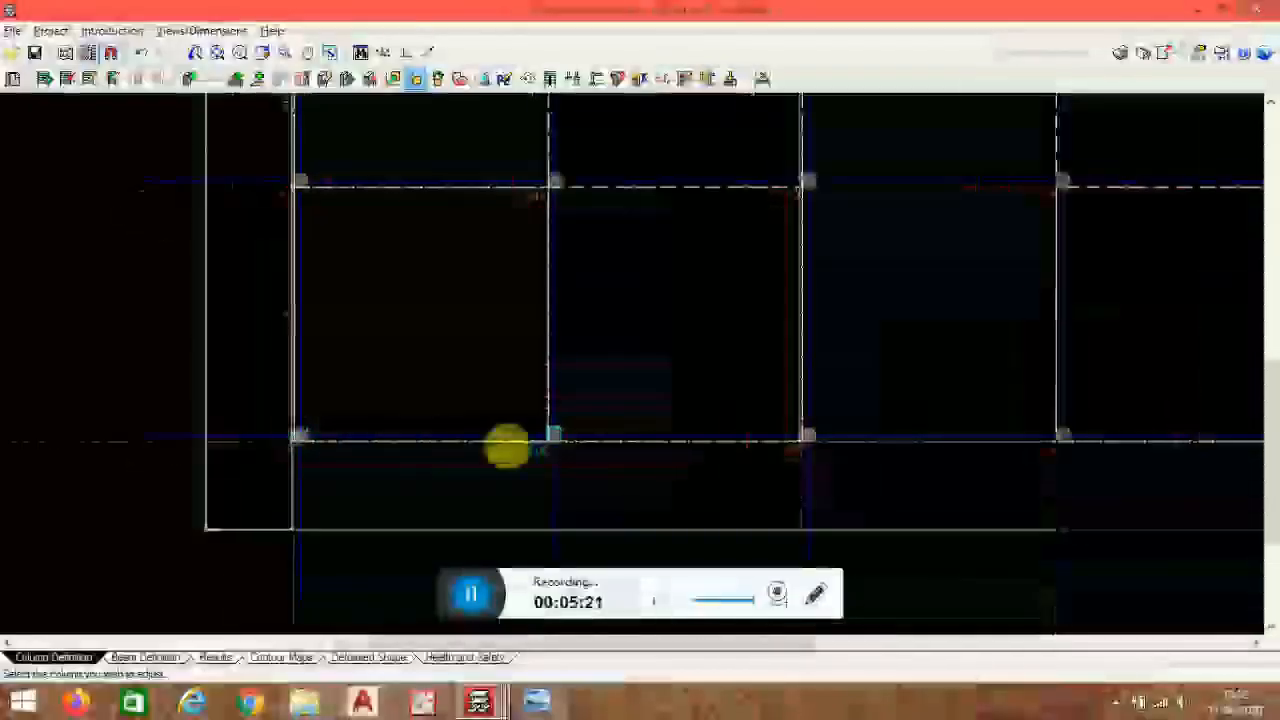
- Switch to the Beam Definition stage
click(150, 659)
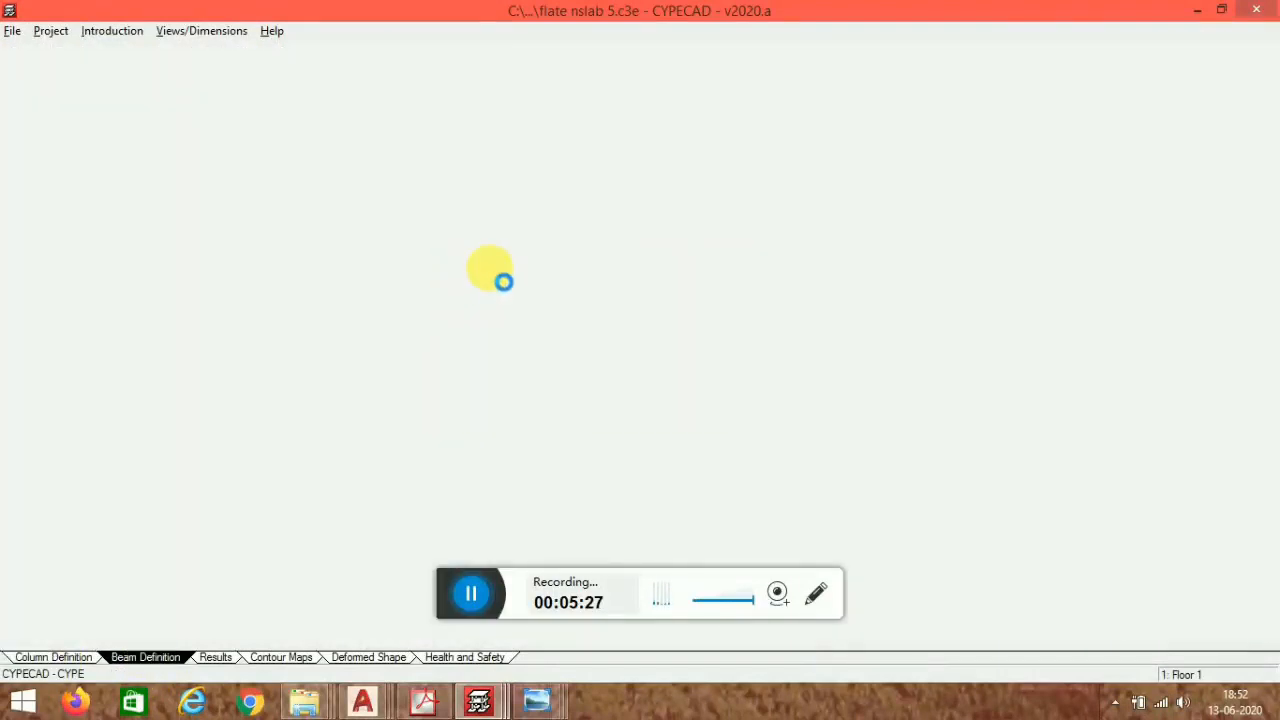
scroll(478, 358, down, 4)
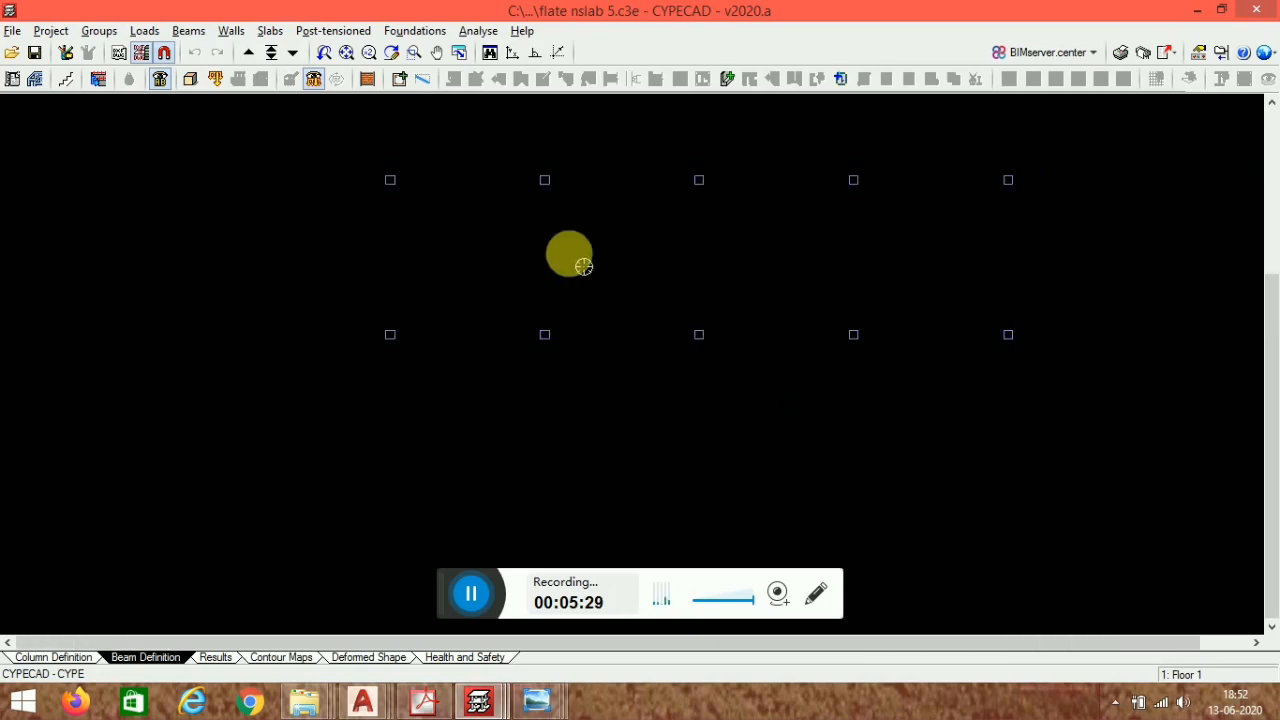
- Display the flat slab grid line template view on Floor 1
scroll(430, 290, up, 1)
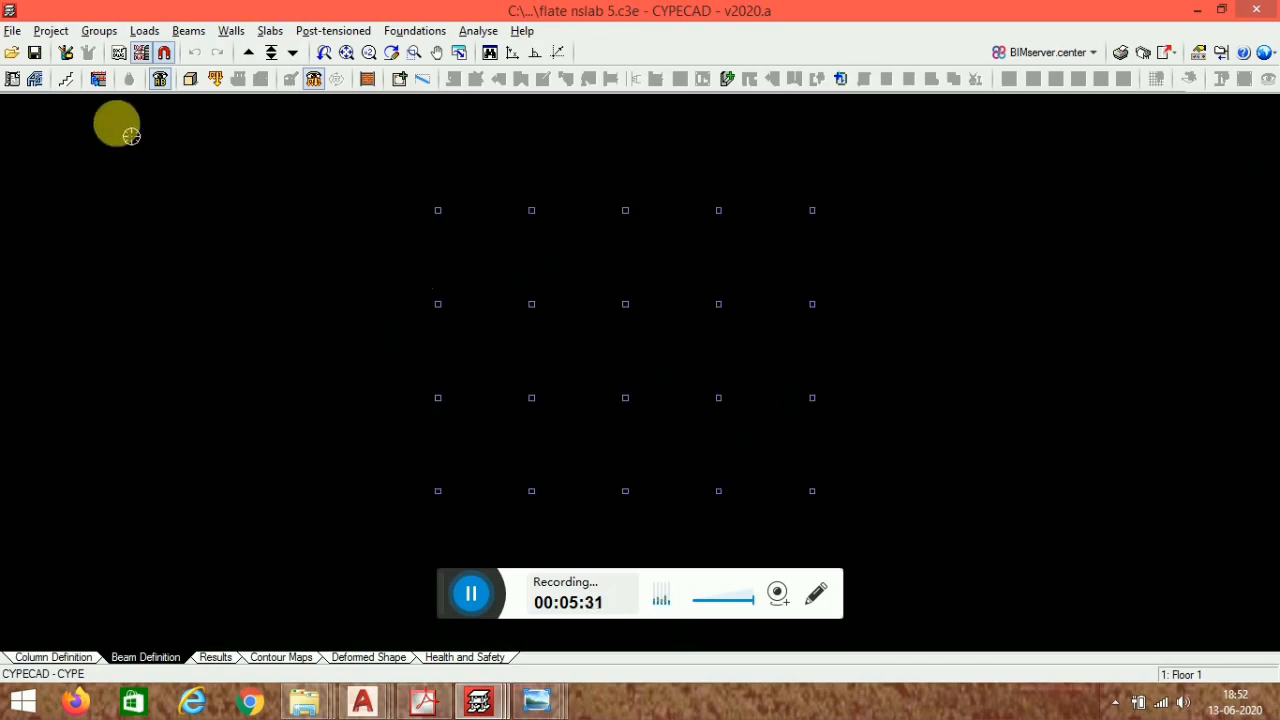
click(142, 54)
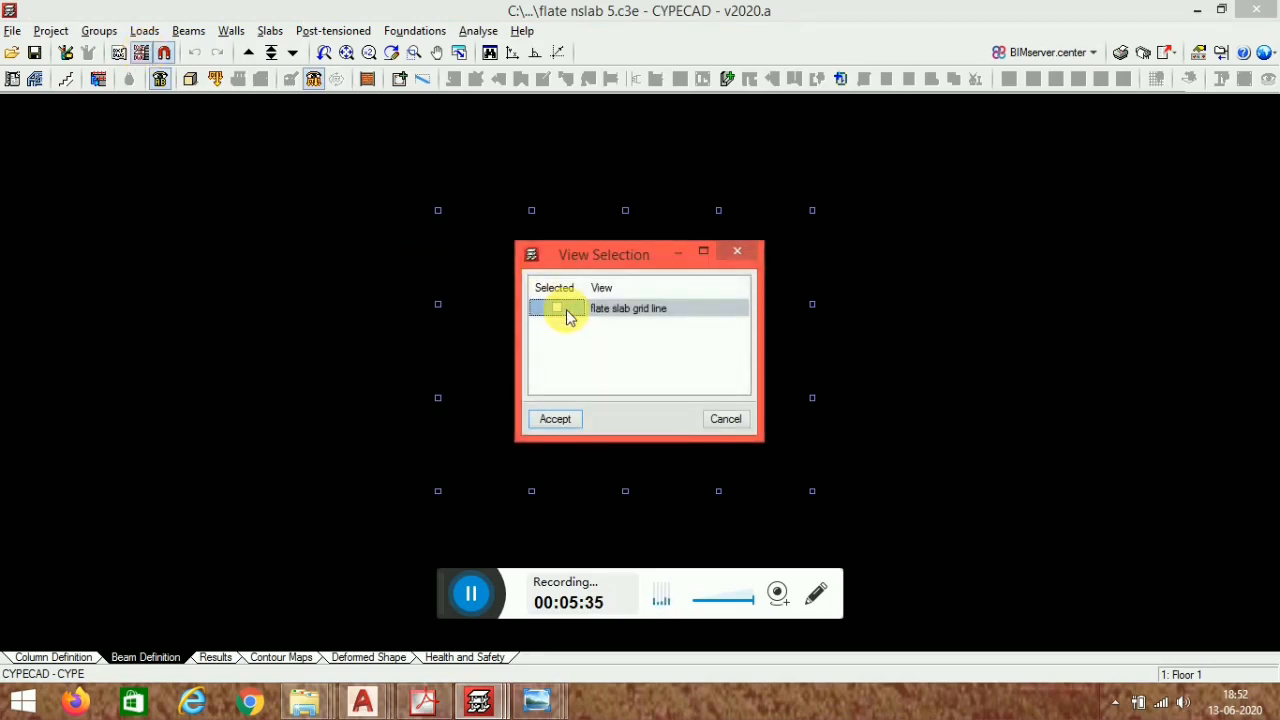
click(556, 419)
scroll(389, 243, up, 1)
scroll(506, 258, down, 2)
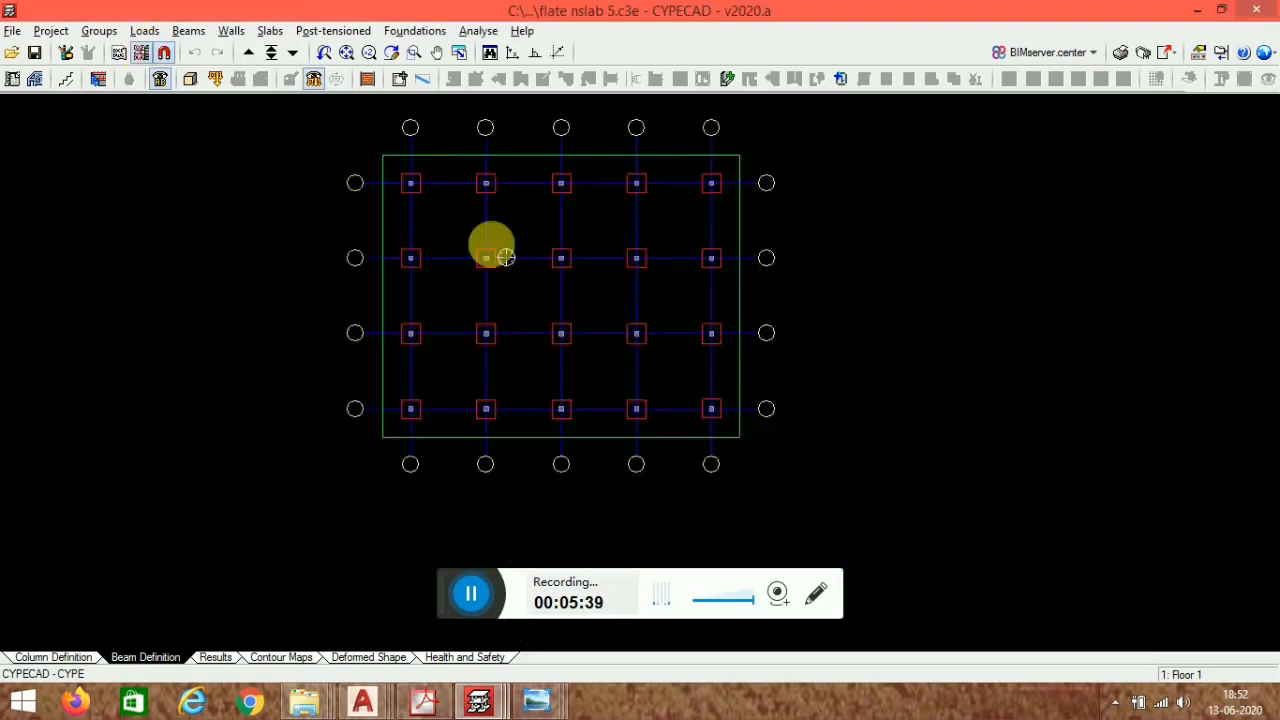
scroll(506, 258, down, 1)
middle_drag(478, 341, 423, 363)
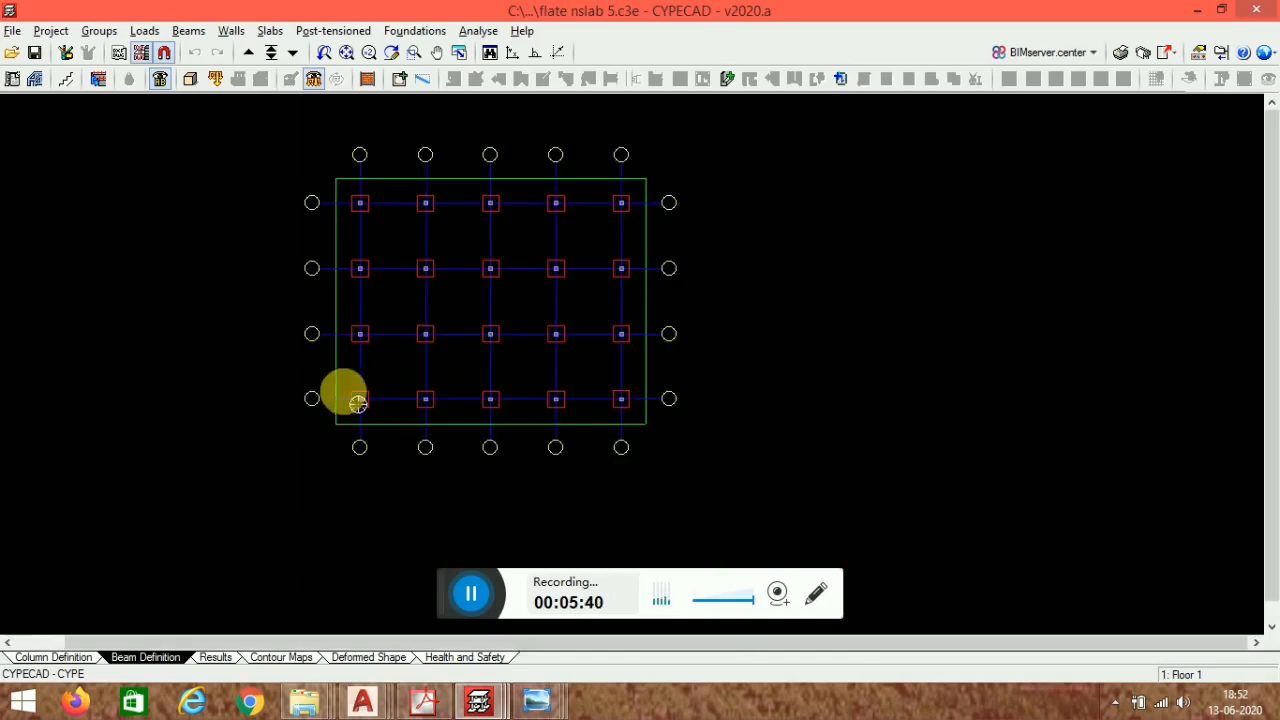
- Go to Floor 2 and display the flat slab grid line template view there
click(270, 56)
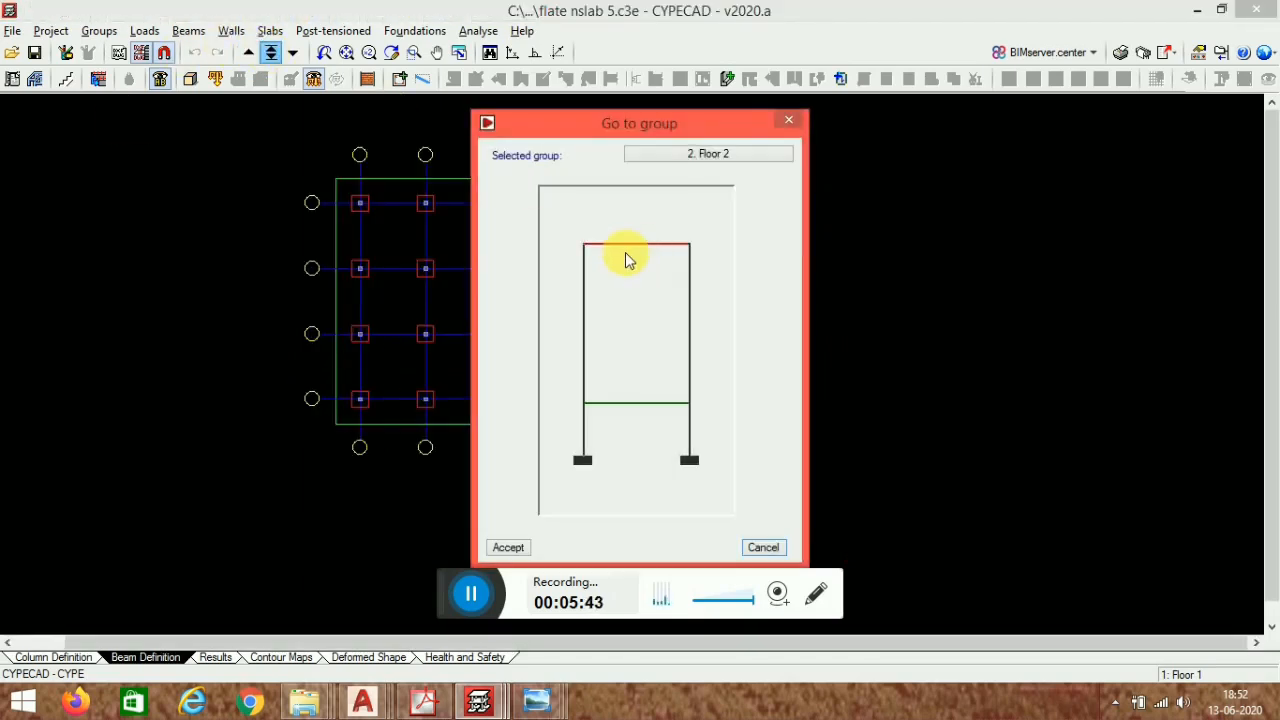
double_click(626, 260)
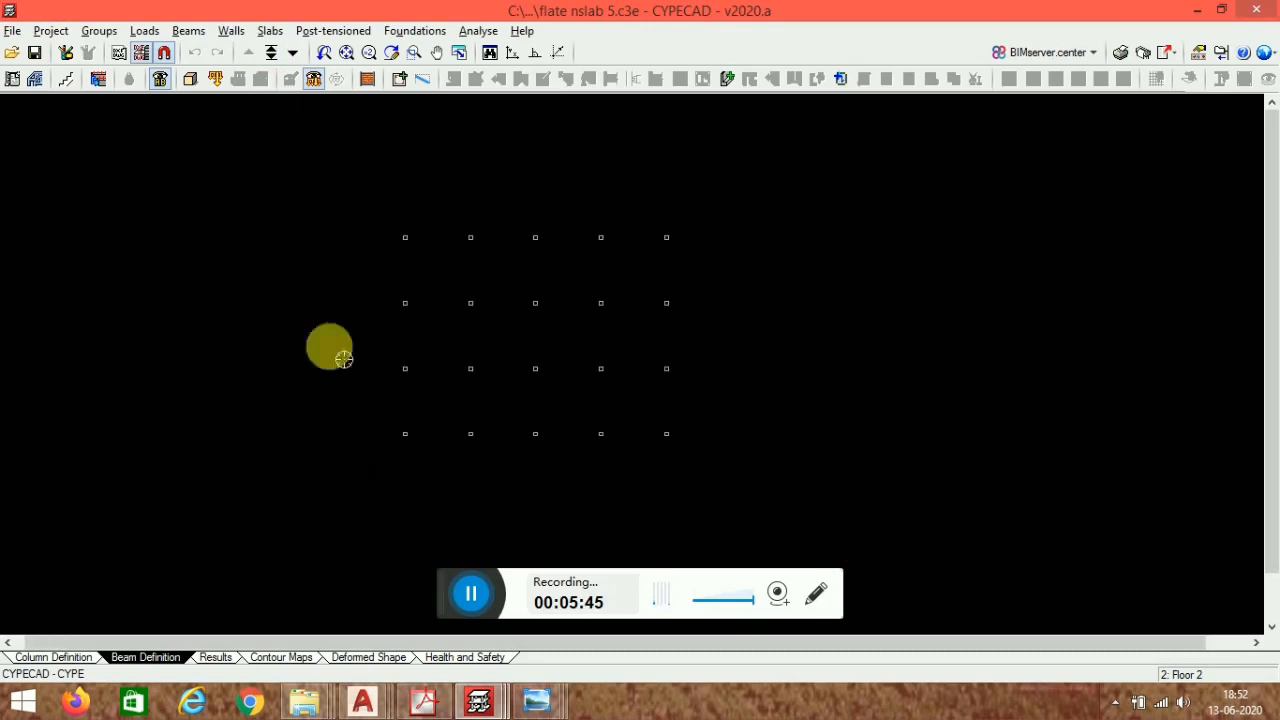
click(139, 52)
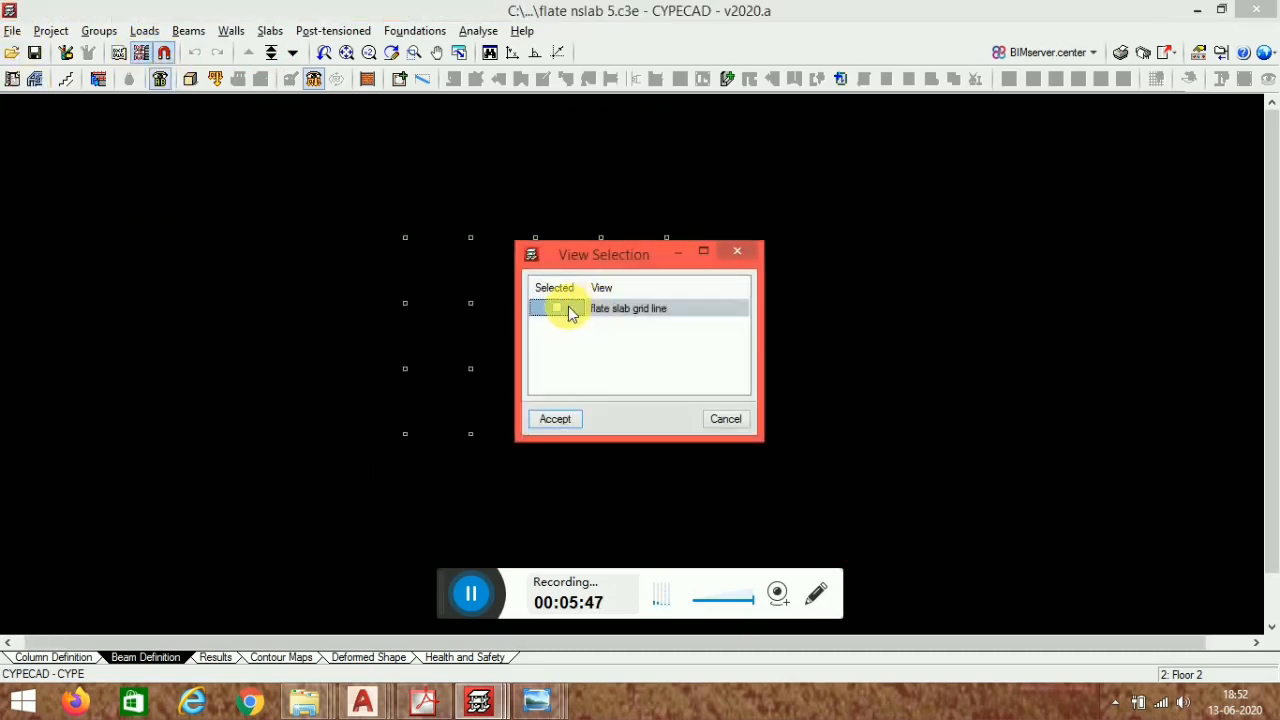
click(553, 419)
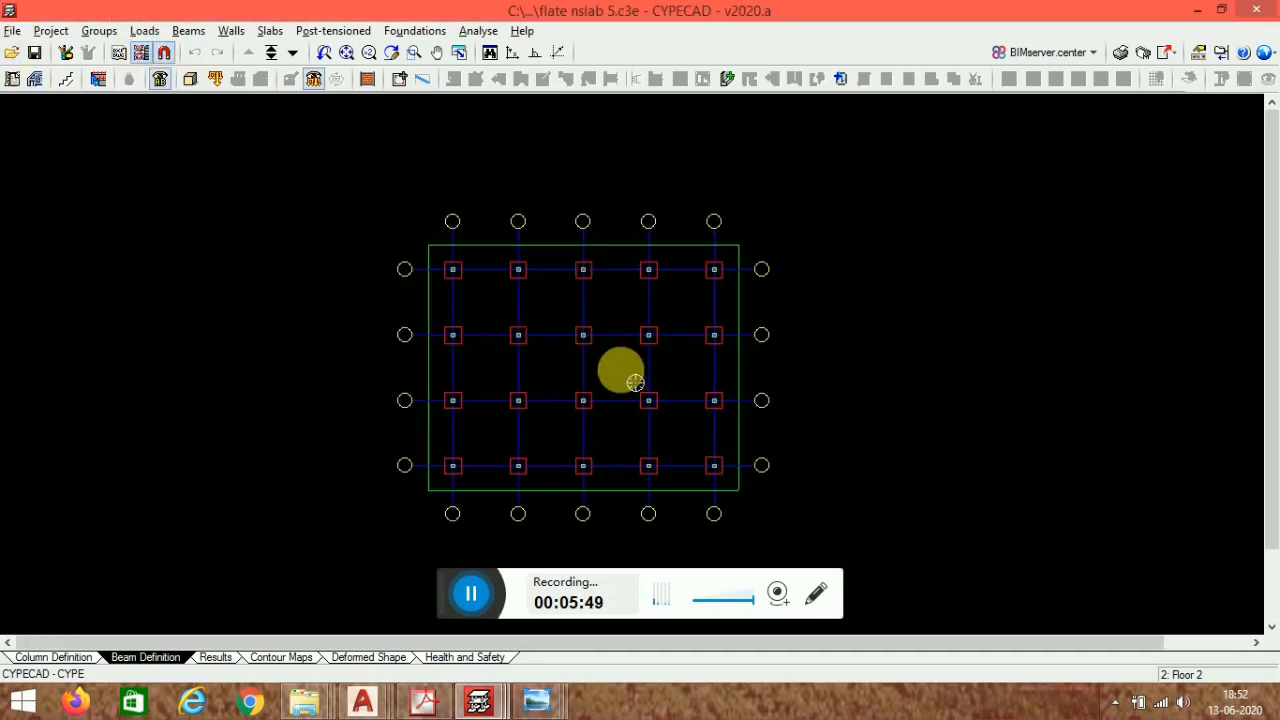
scroll(623, 371, up, 1)
scroll(605, 265, down, 1)
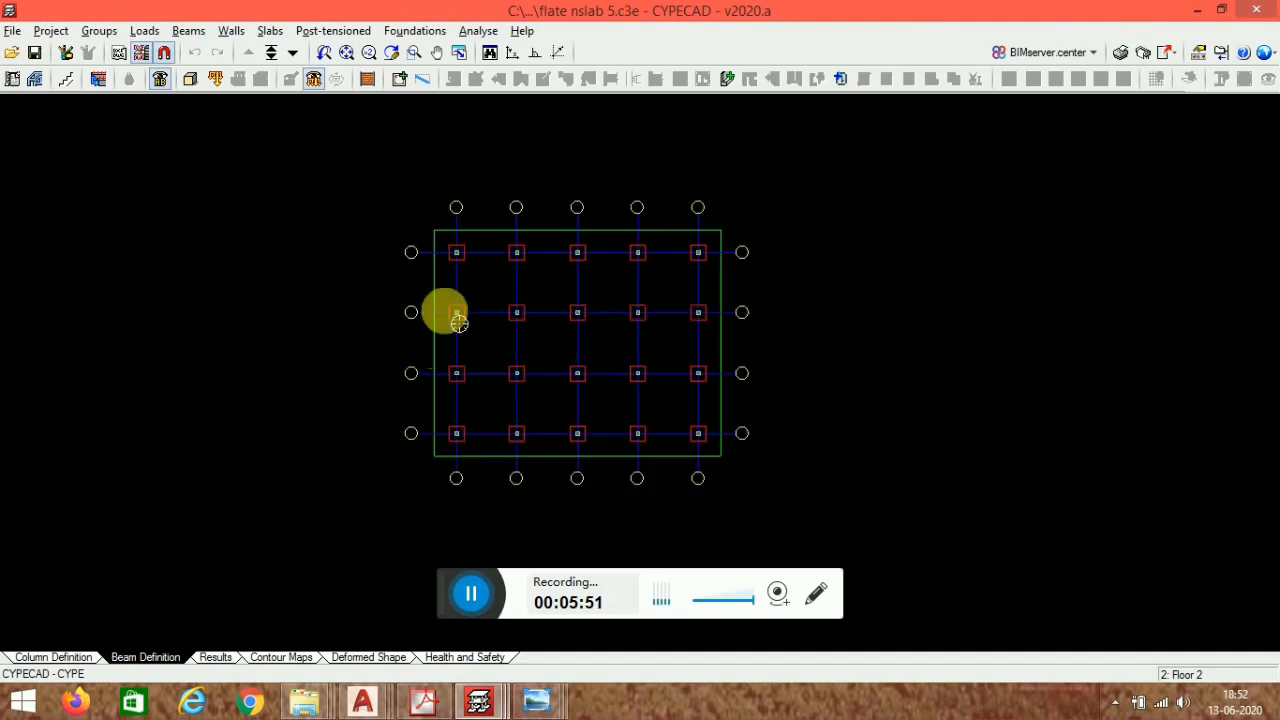
middle_drag(714, 436, 710, 441)
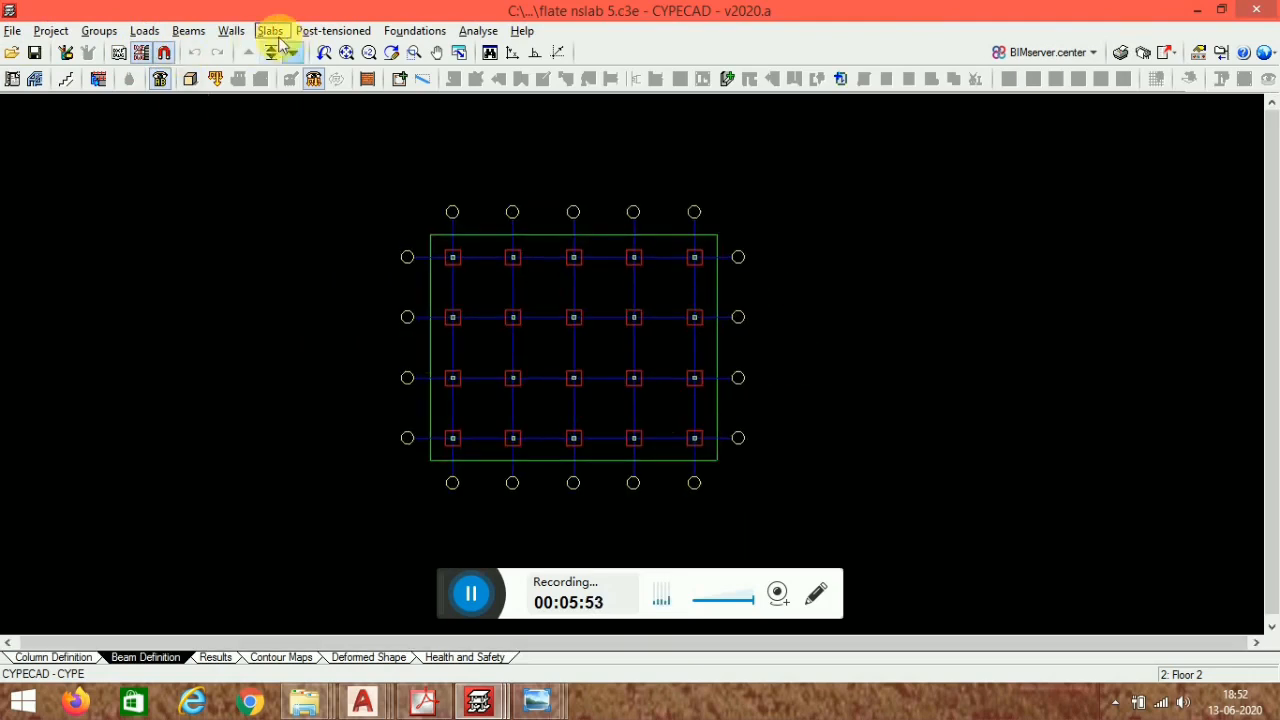
- Move to the Foundations group with the grid template shown
click(264, 31)
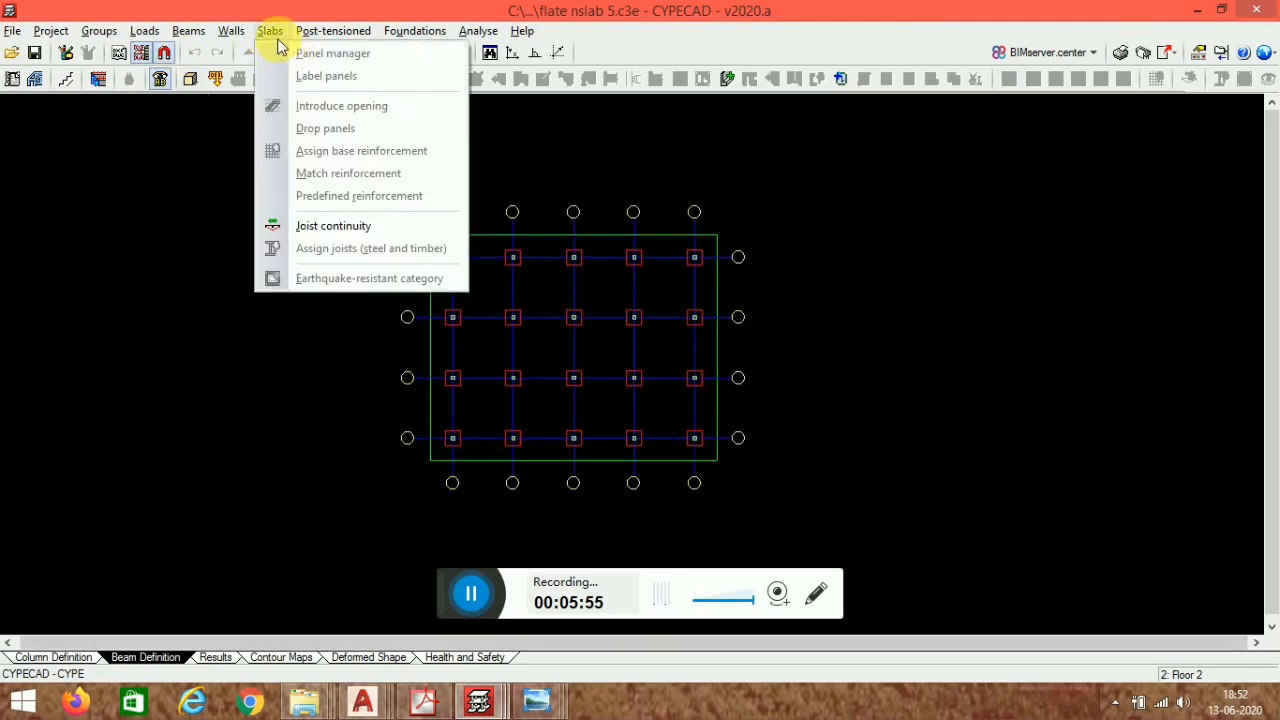
click(277, 32)
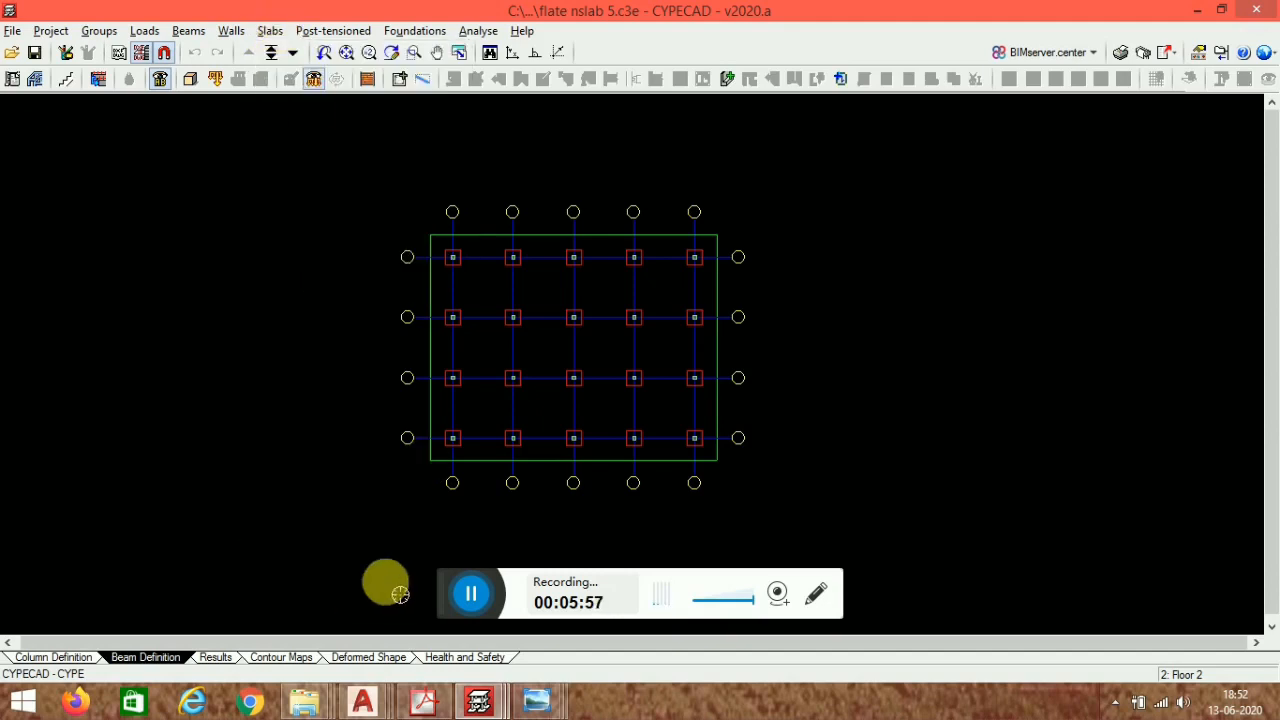
click(472, 597)
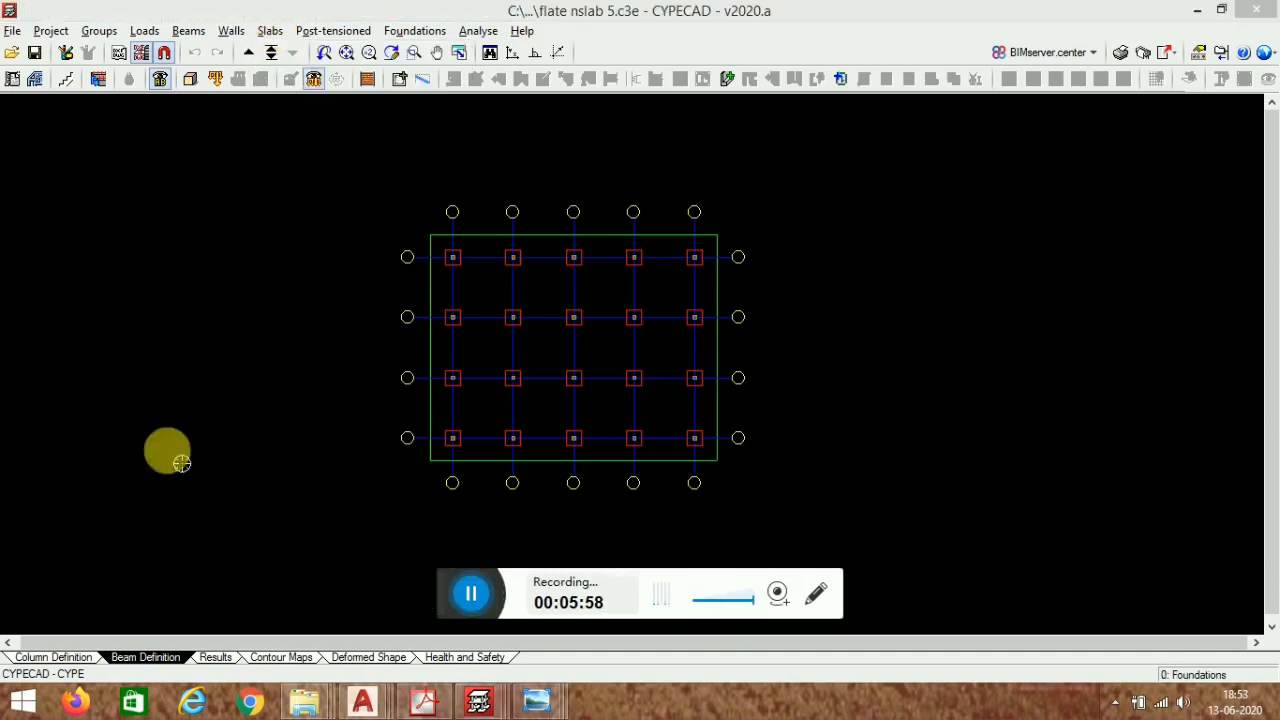
middle_drag(548, 378, 459, 402)
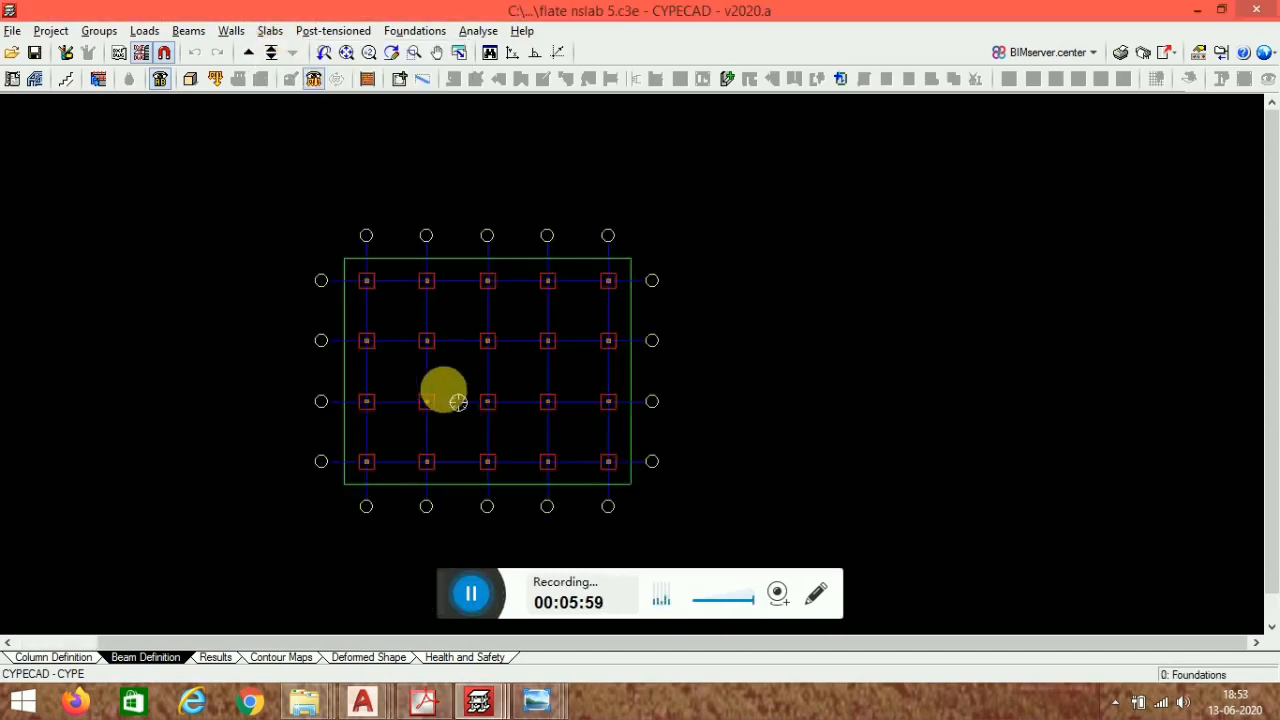
scroll(496, 298, up, 6)
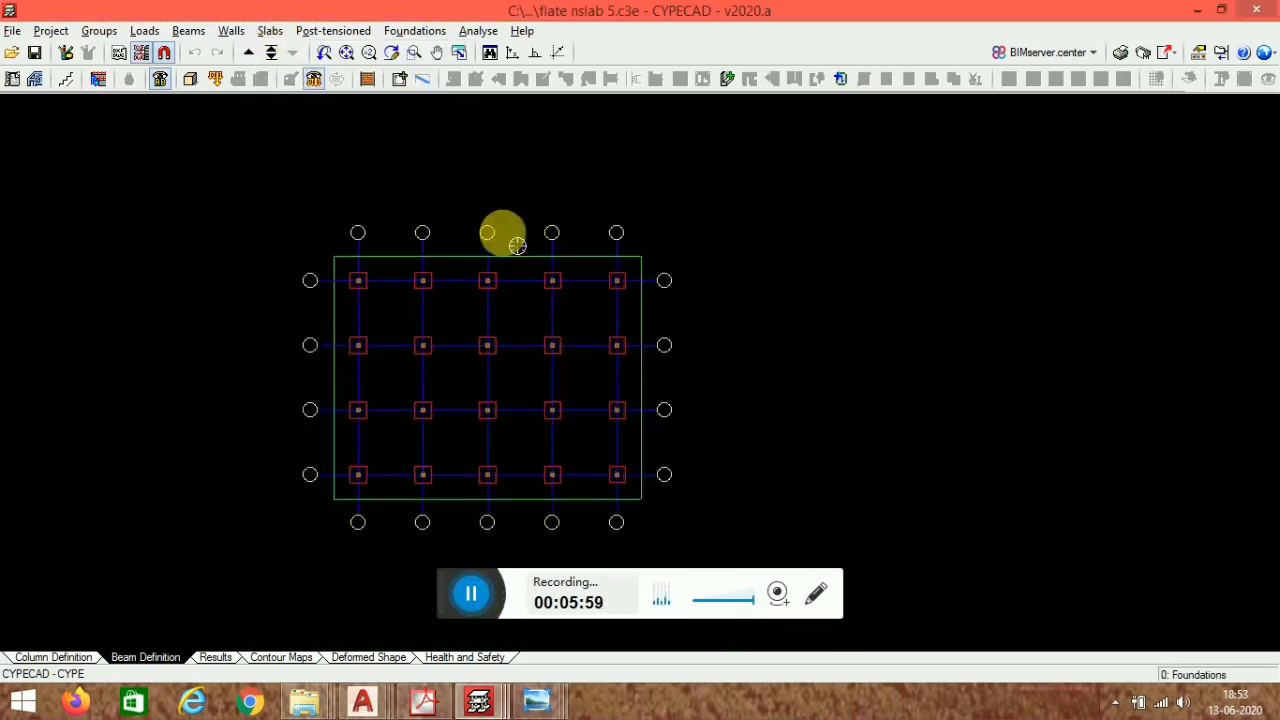
- Start entering beams with the current flat beam type and set the beam alignment option
click(399, 79)
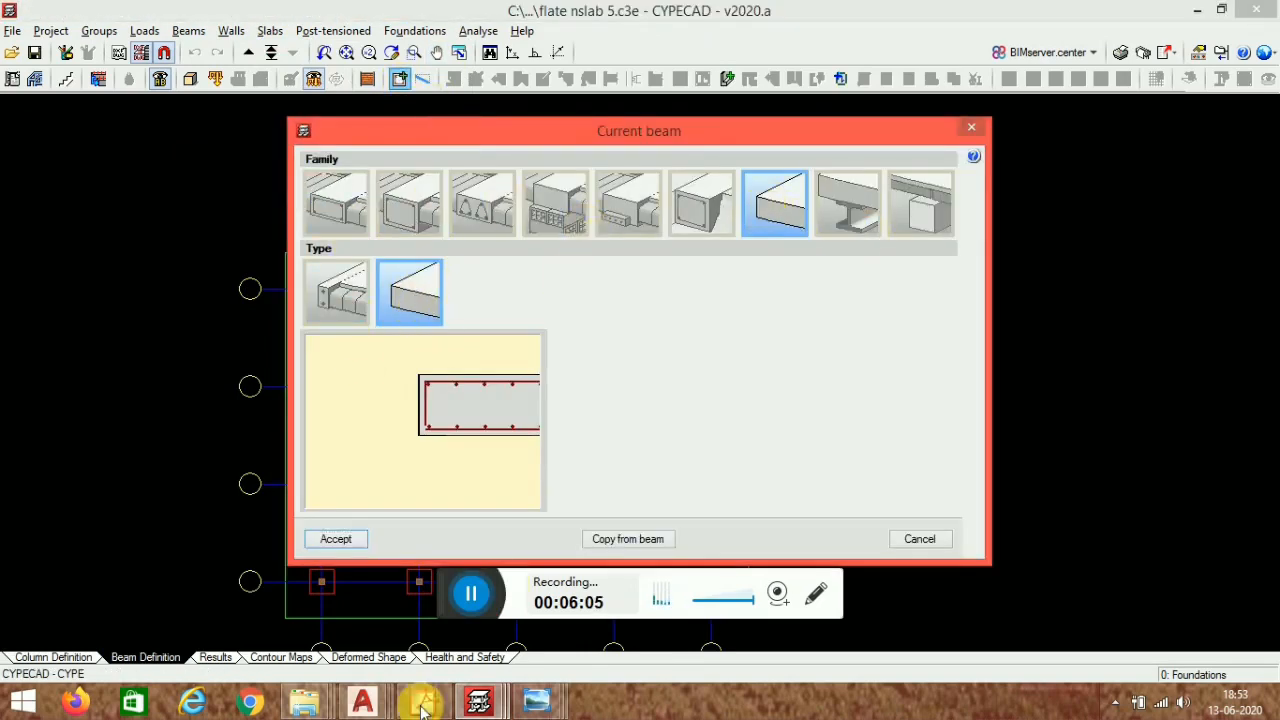
click(336, 539)
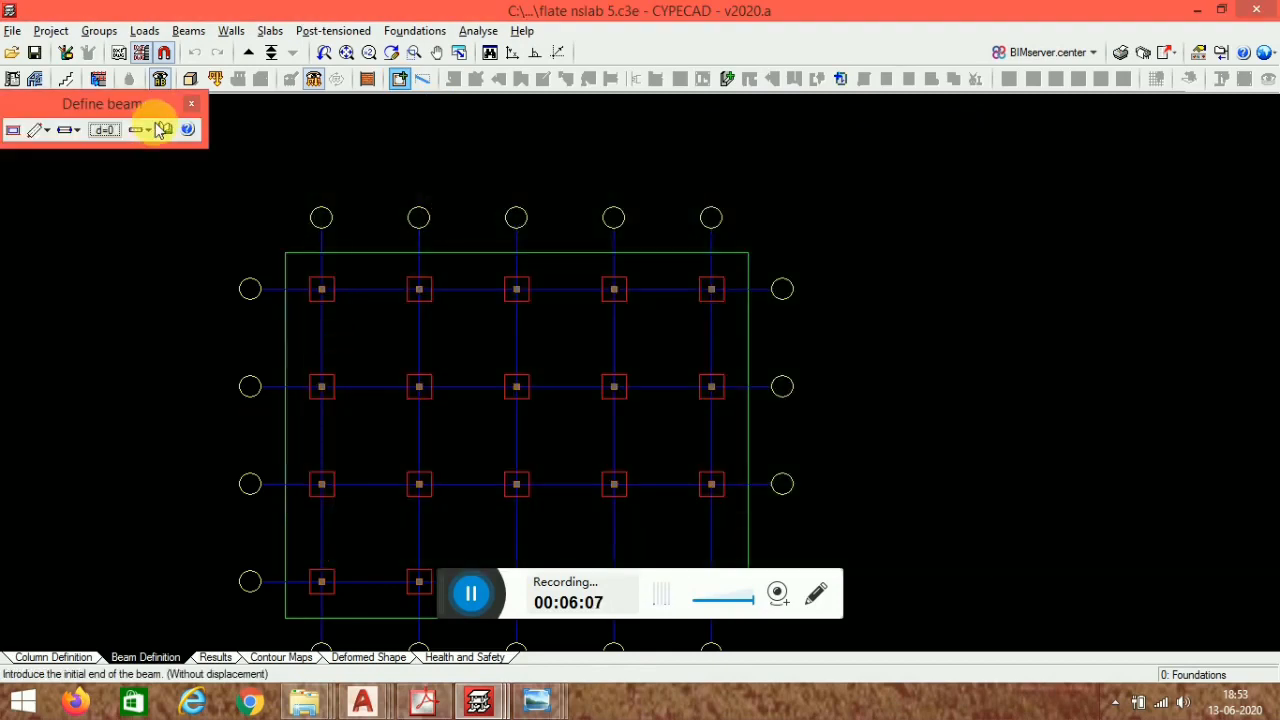
click(70, 131)
click(70, 153)
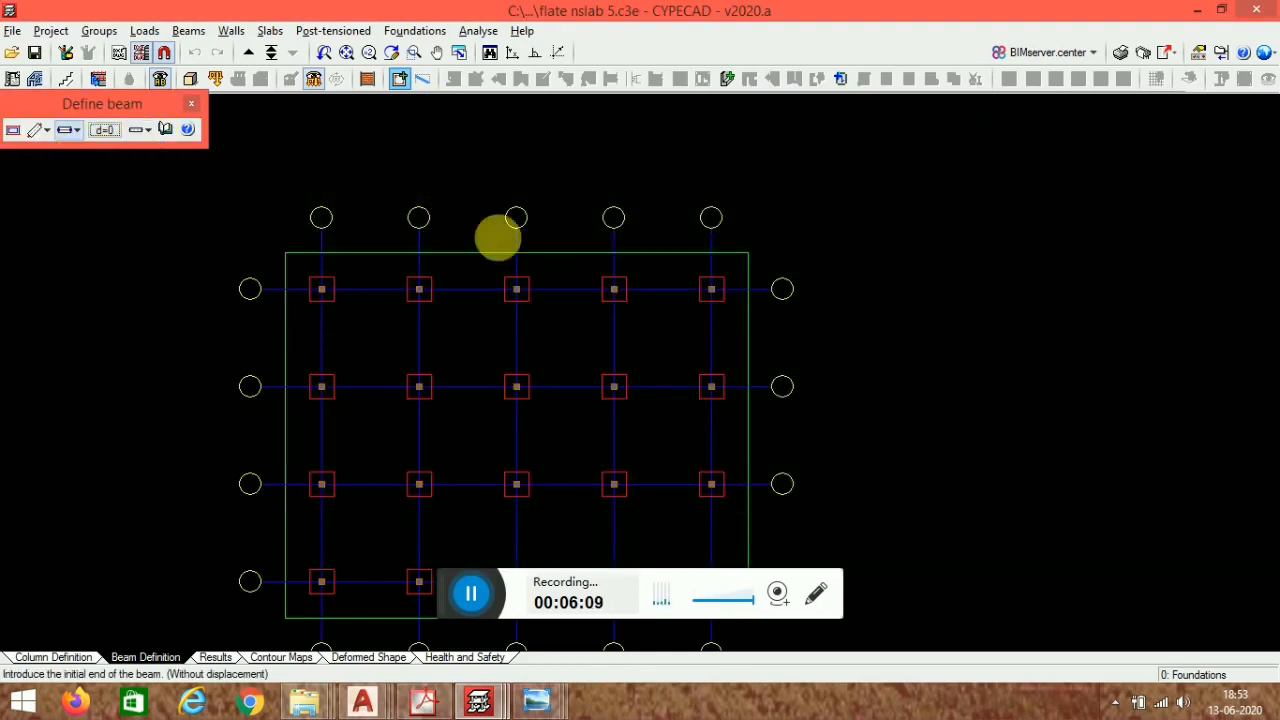
scroll(470, 237, up, 2)
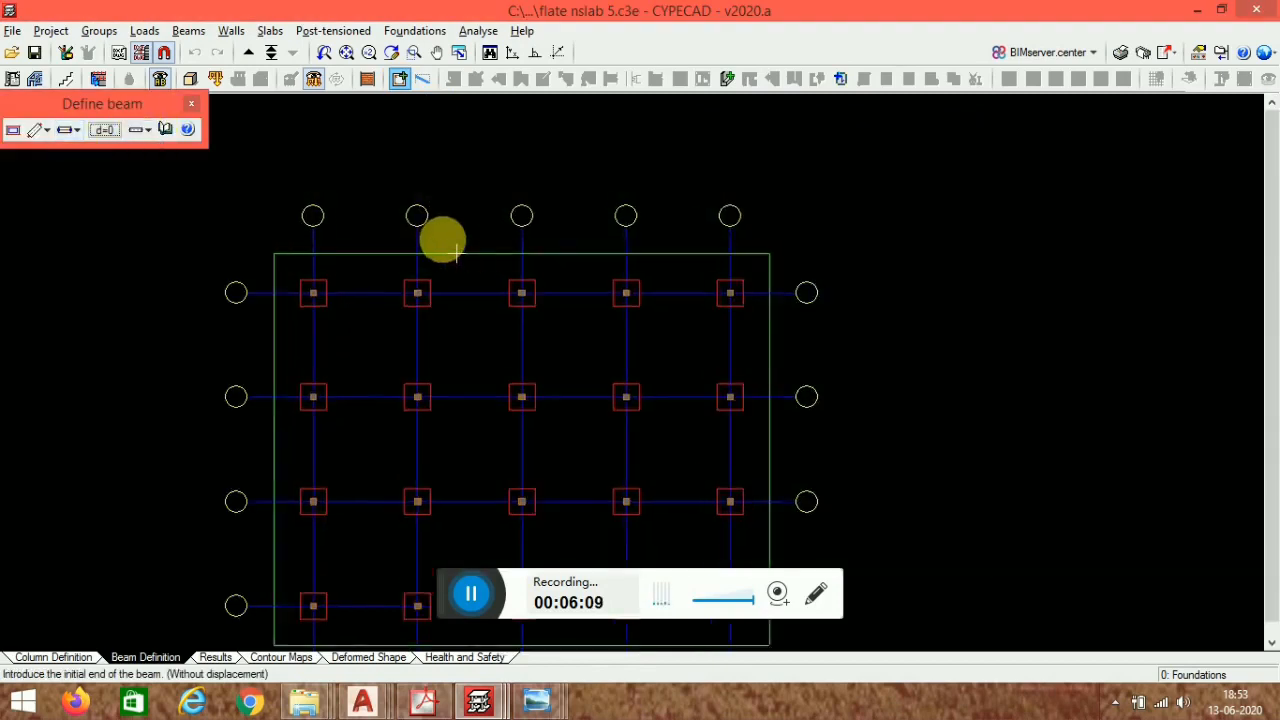
- Set the object snaps to Nearest only, turning Endpoint off
click(163, 53)
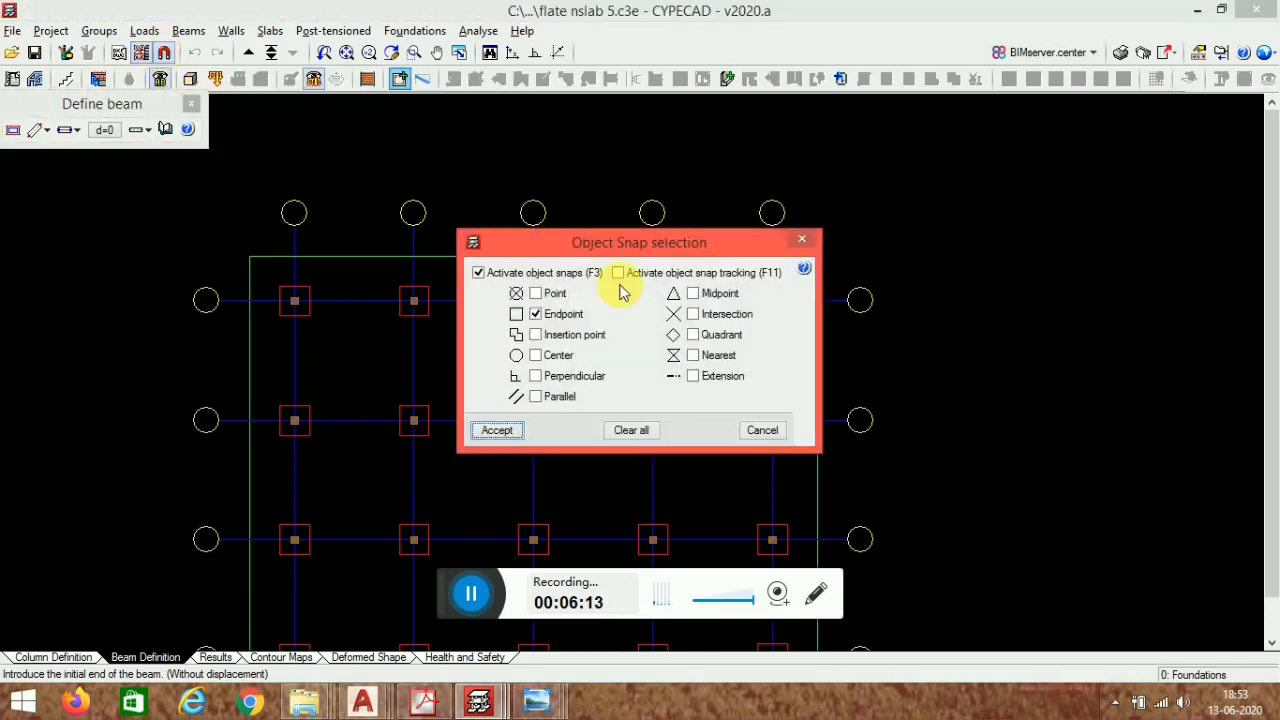
click(541, 320)
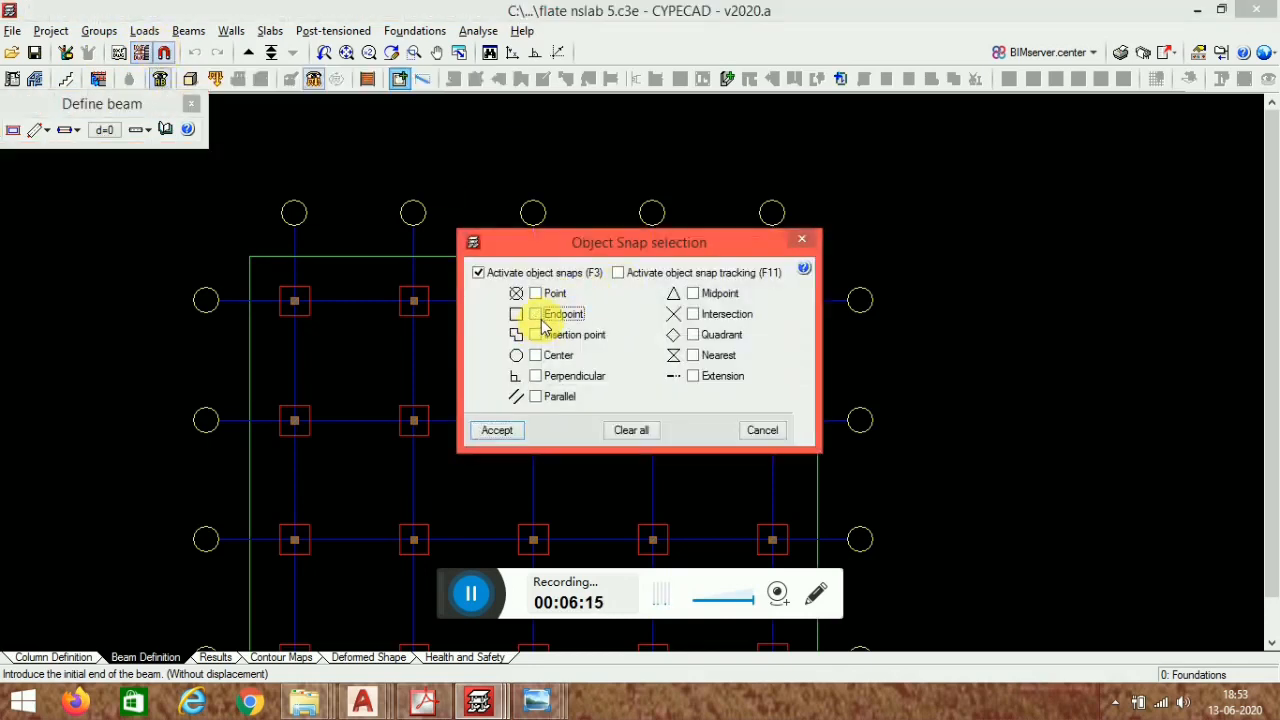
click(497, 430)
- Draw flat beams along the top, right and left edges of the slab boundary with ortho on
click(346, 256)
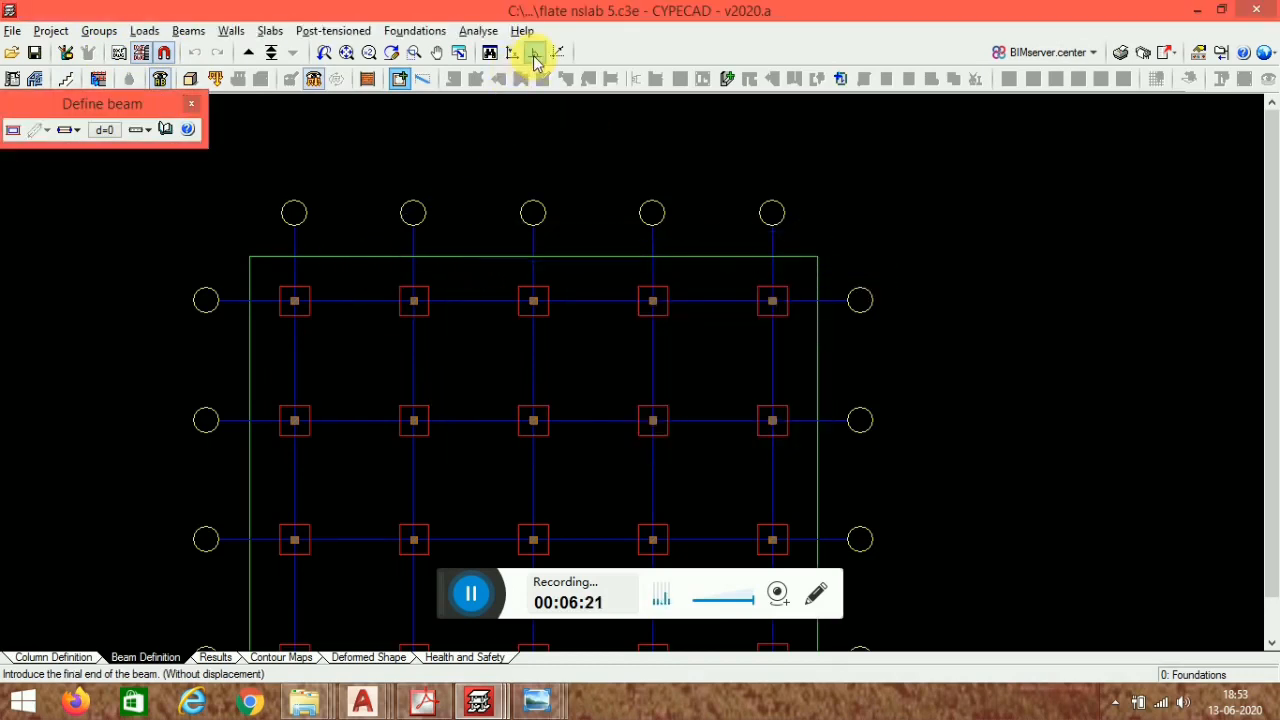
click(937, 268)
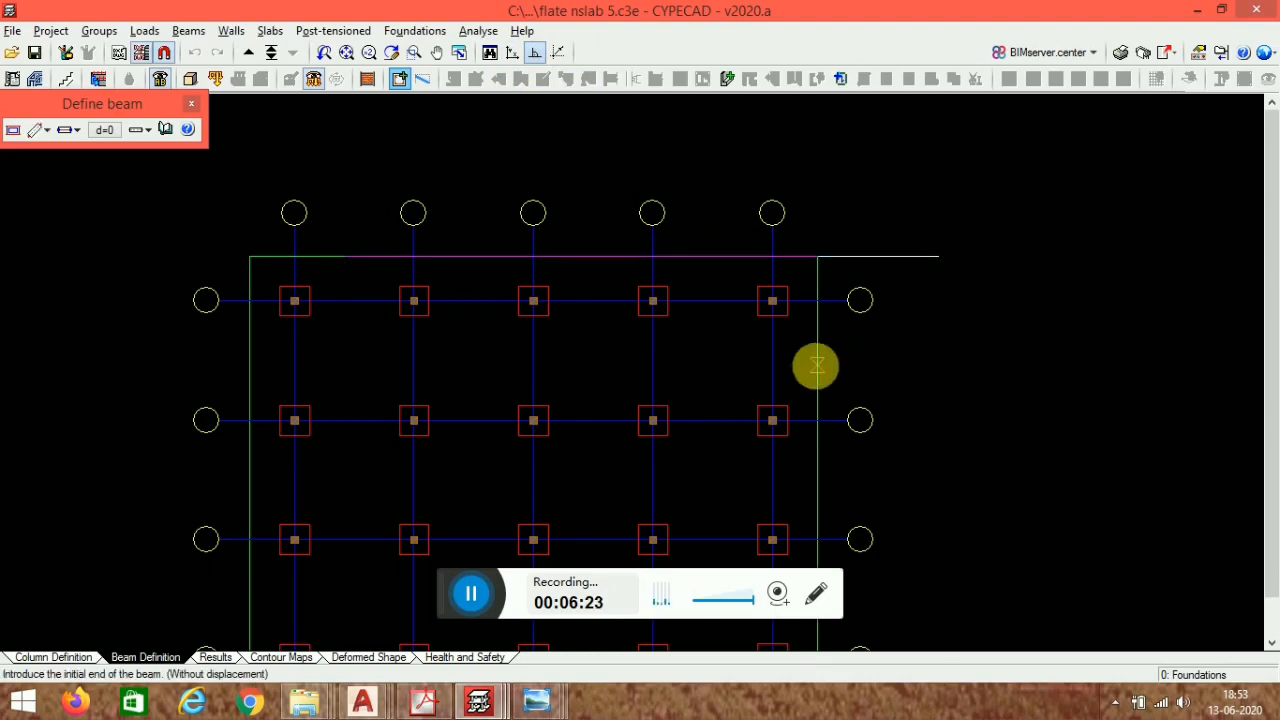
click(818, 341)
middle_drag(843, 389, 803, 254)
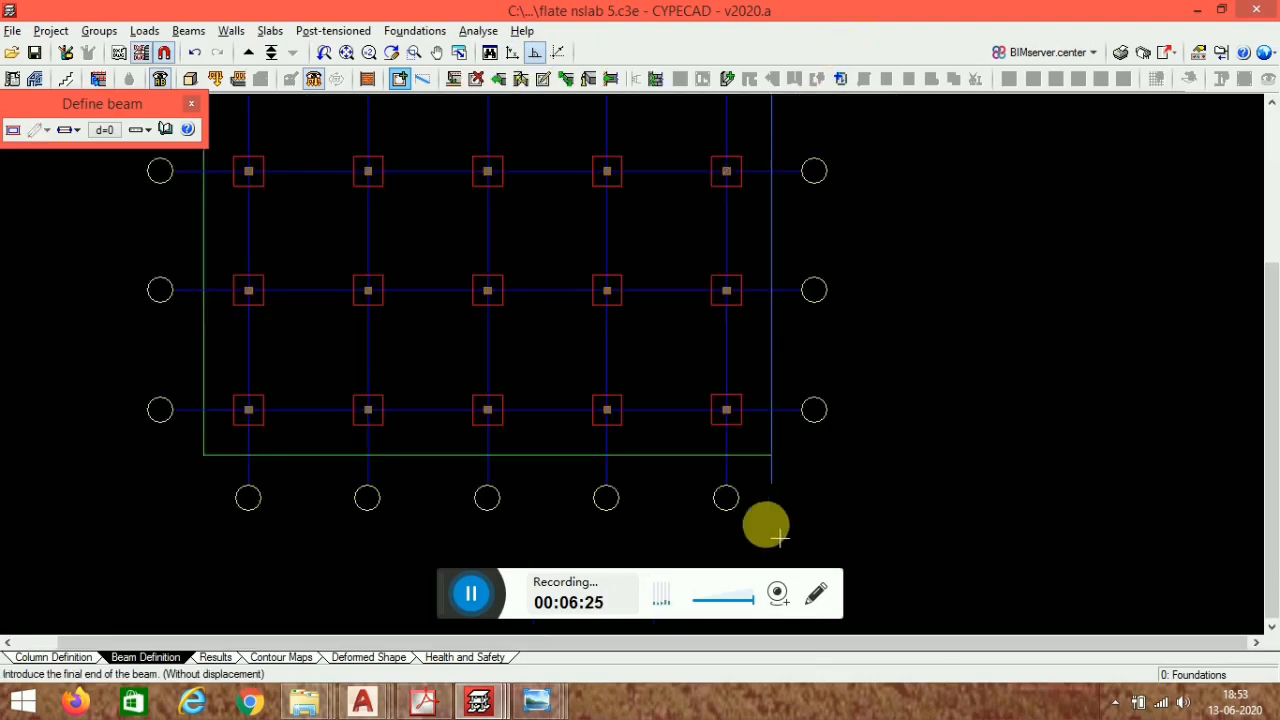
click(677, 469)
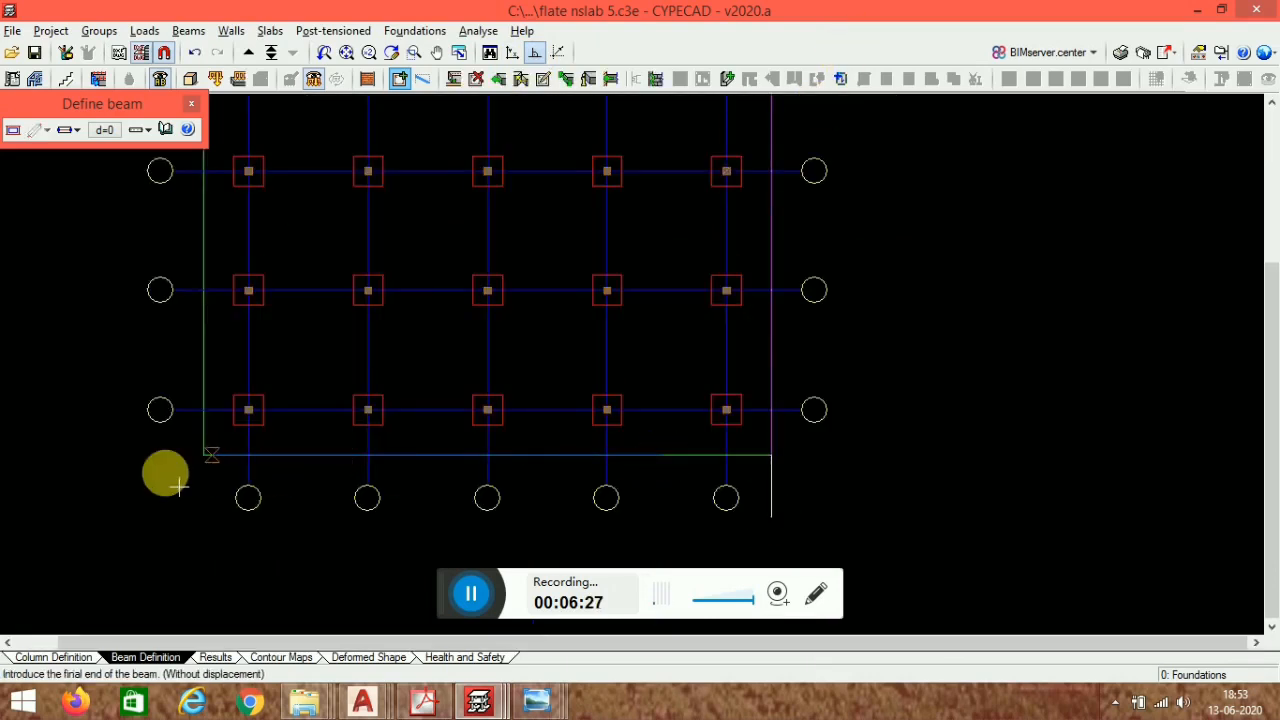
middle_drag(305, 195, 298, 591)
click(328, 324)
middle_drag(380, 279, 408, 212)
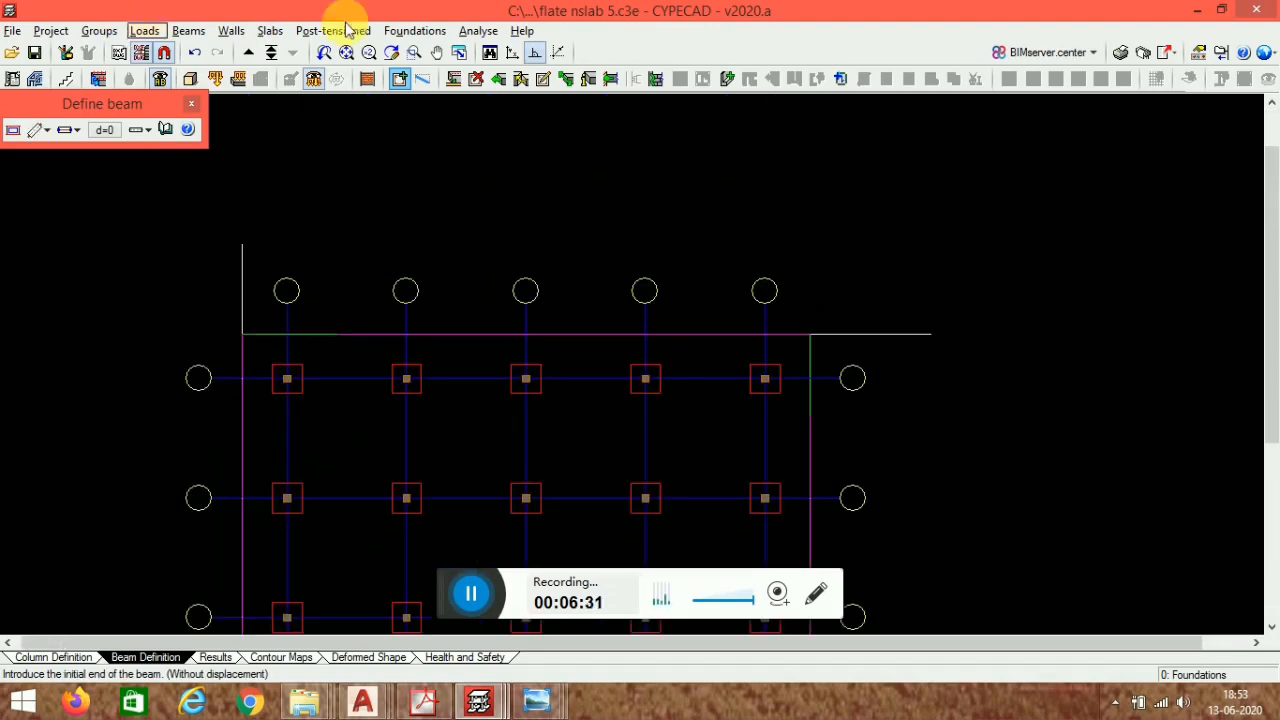
- Extend the top perimeter beam leftward with Extend beam, keeping the extended beam's type
click(498, 80)
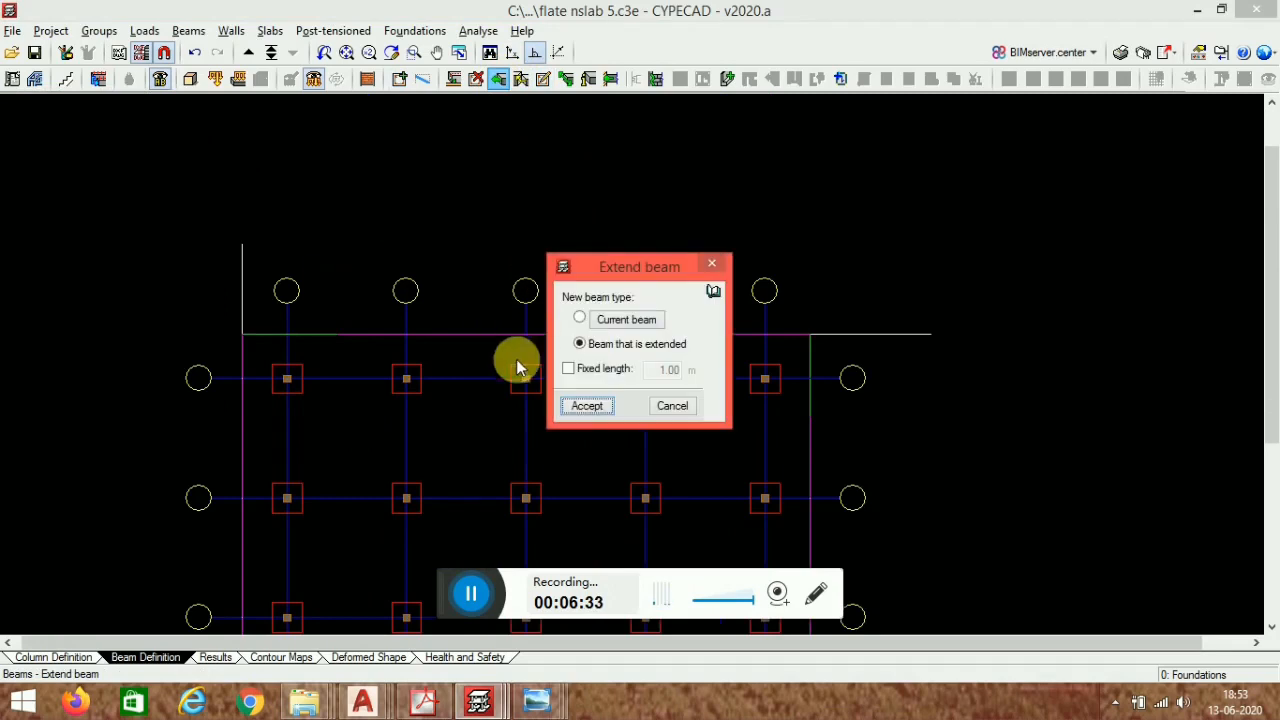
click(575, 402)
click(363, 341)
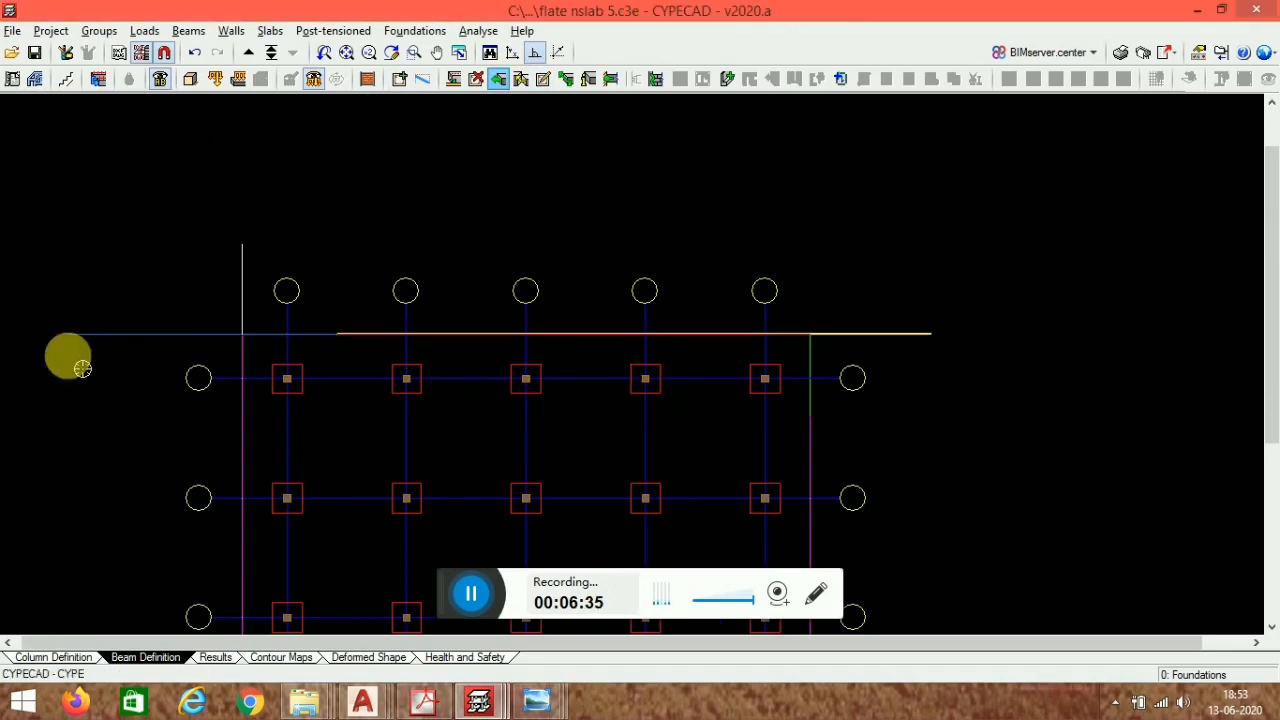
click(69, 355)
- Extend the bottom perimeter beam toward the right past the slab edge
scroll(840, 197, down, 2)
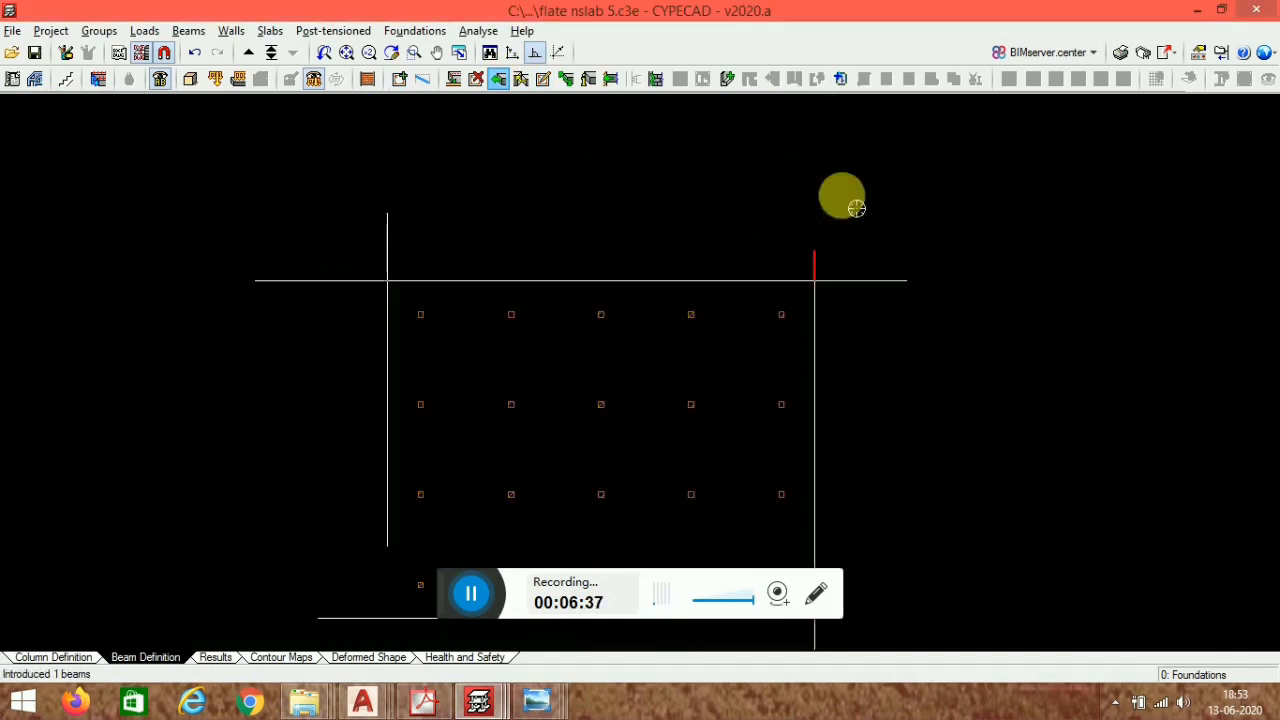
middle_drag(810, 397, 768, 332)
scroll(698, 405, up, 1)
click(711, 383)
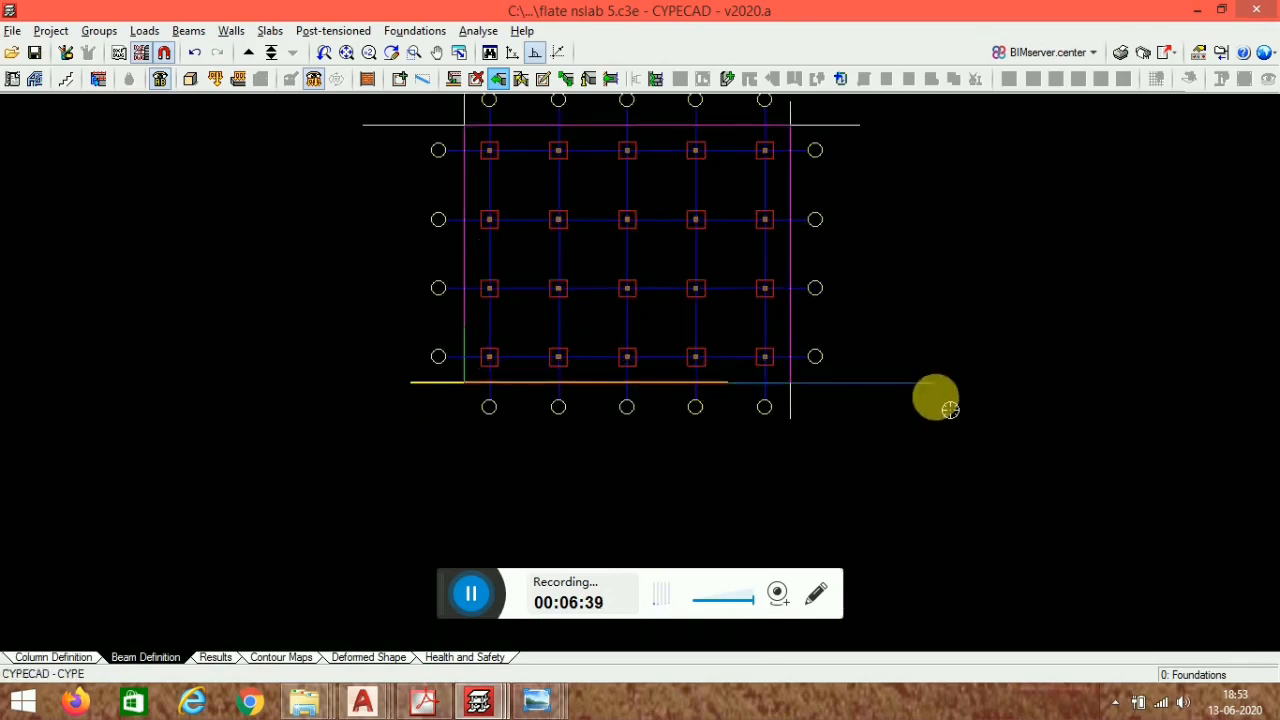
click(934, 397)
- Extend the left perimeter beam downward past the bottom edge of the slab
click(474, 374)
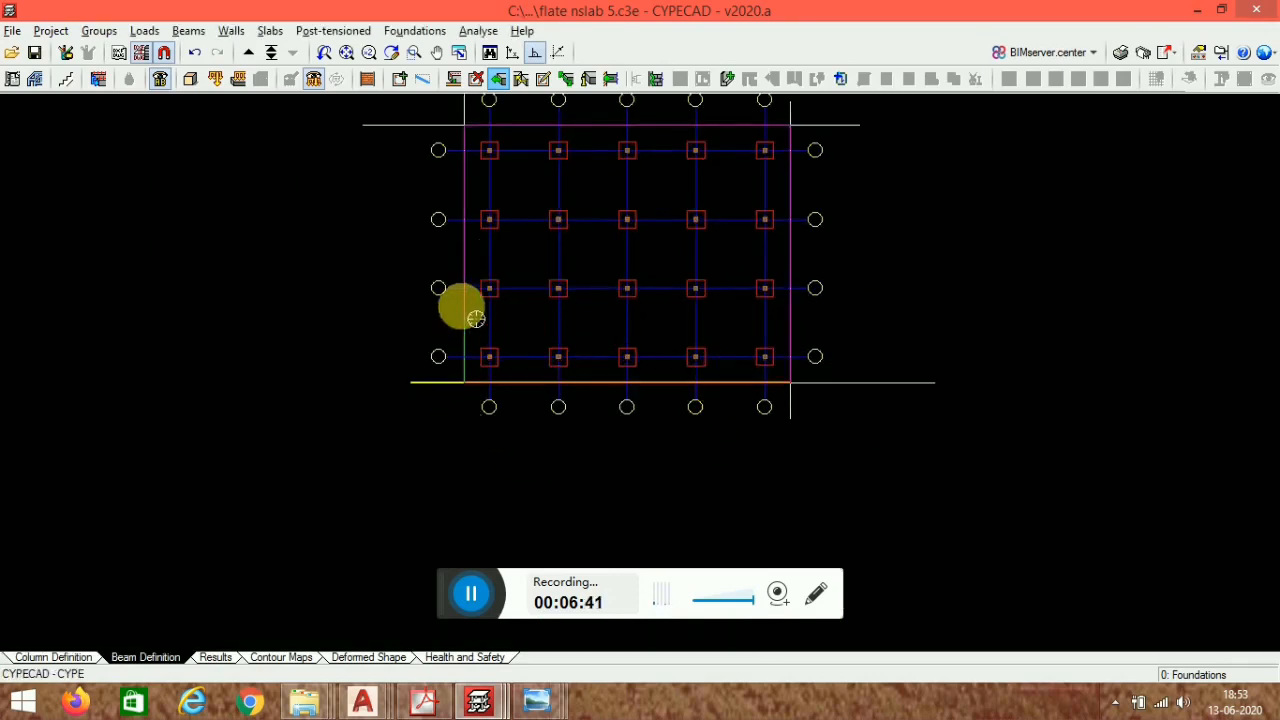
click(467, 341)
click(468, 322)
middle_drag(501, 291, 497, 364)
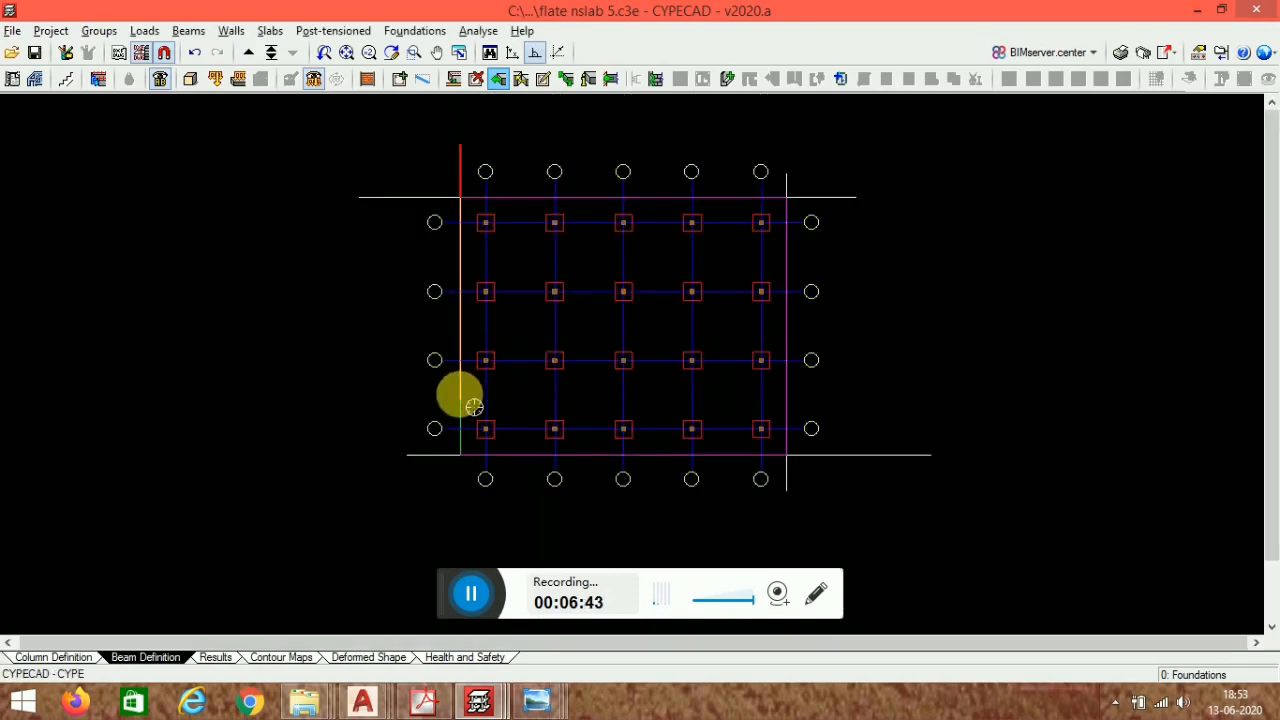
click(459, 394)
click(442, 541)
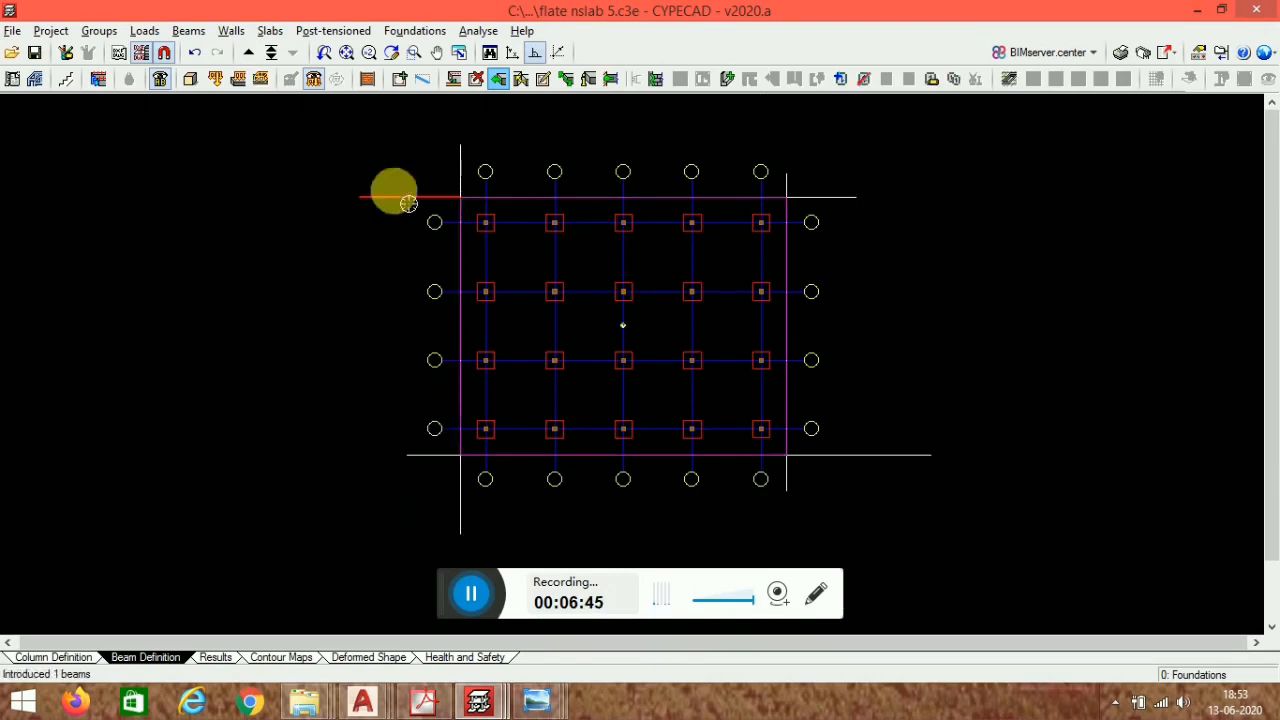
scroll(423, 206, down, 2)
middle_drag(712, 416, 744, 445)
scroll(662, 358, up, 2)
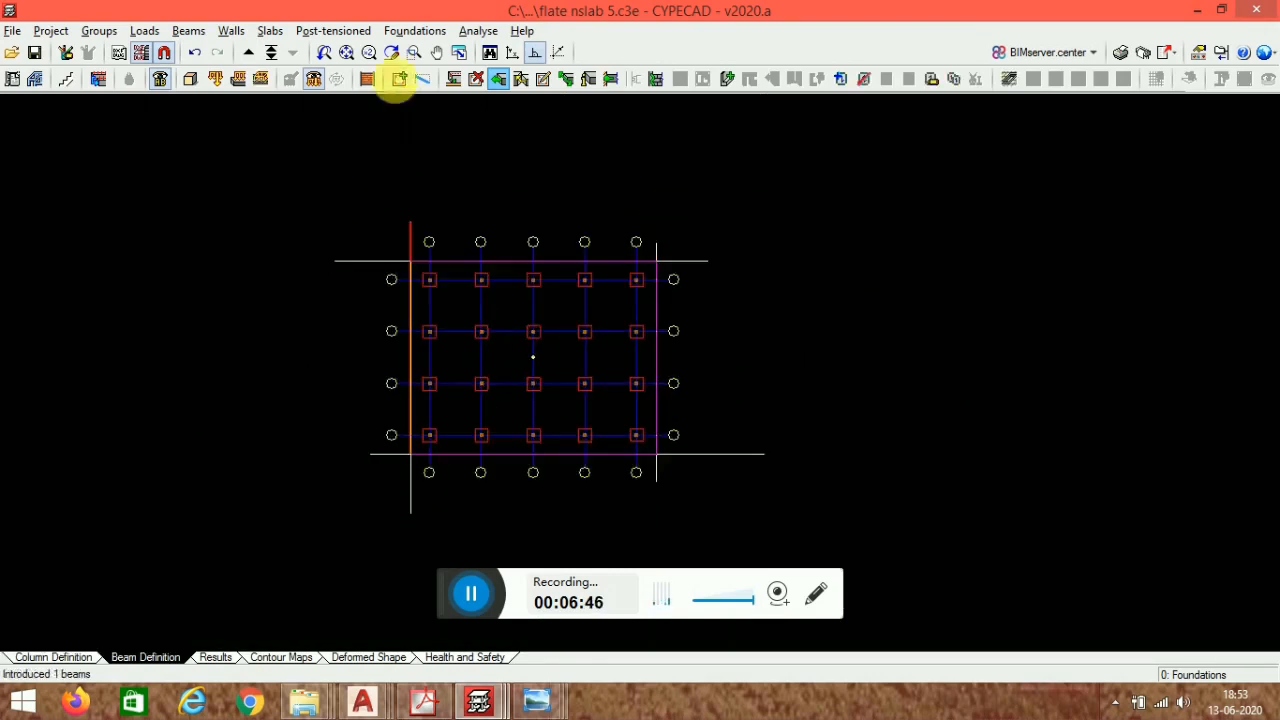
- Delete the overhanging beam segments at the top-left and bottom-left corners
click(477, 80)
scroll(708, 266, up, 1)
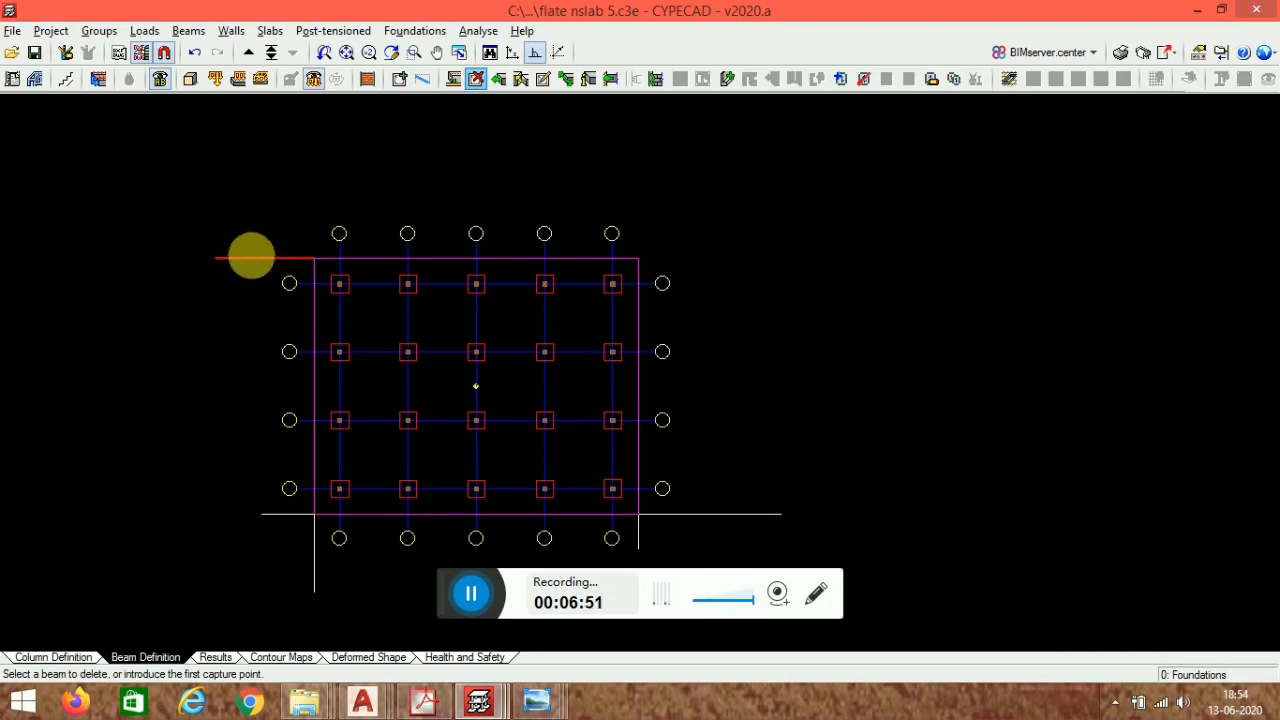
click(251, 258)
click(301, 522)
click(314, 551)
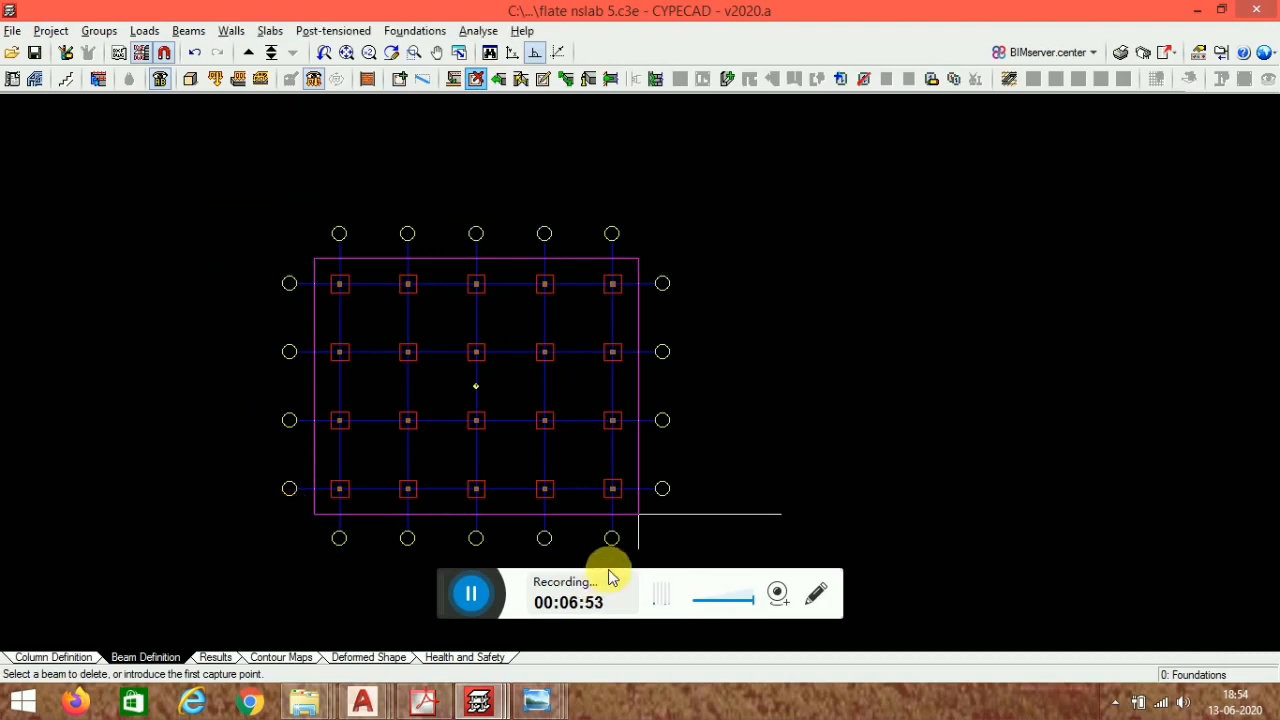
- Delete the leftover beam segments overhanging the bottom-right corner of the foundation level
click(647, 558)
click(705, 518)
middle_drag(411, 177, 486, 103)
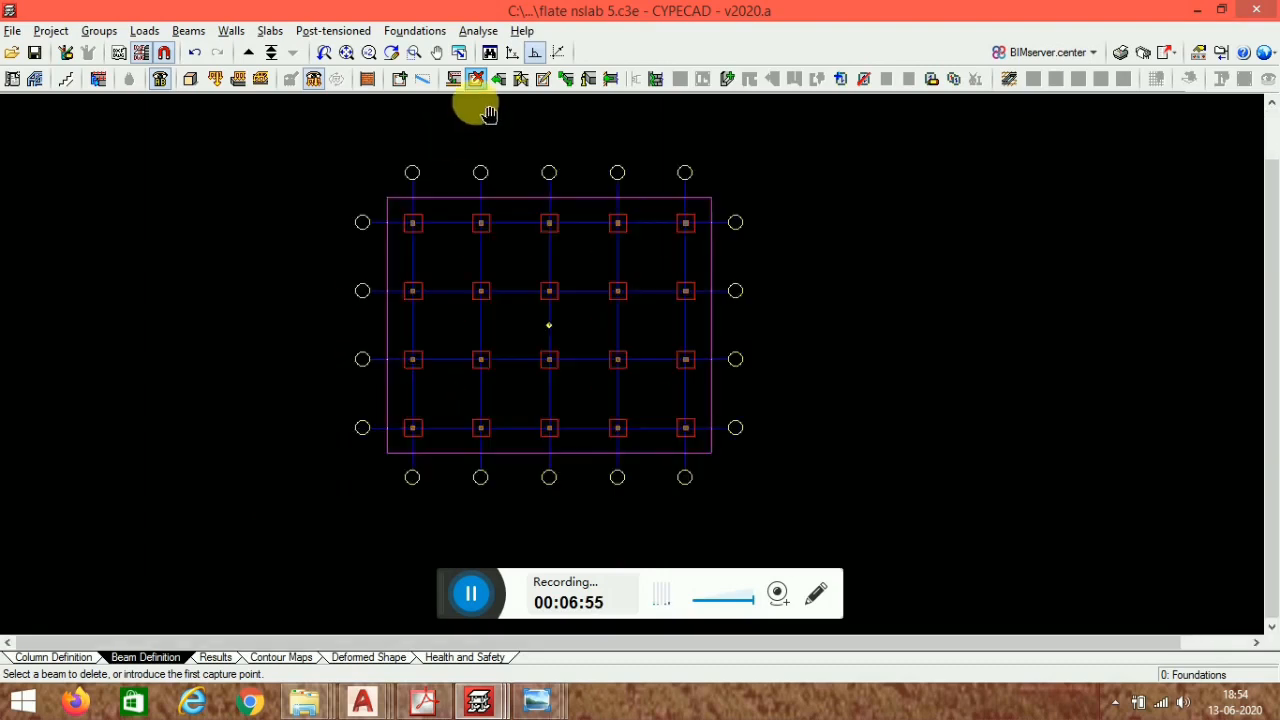
scroll(575, 175, up, 1)
- Define a 24 cm deep flat slab panel over the whole floor area using Panel manager
click(270, 31)
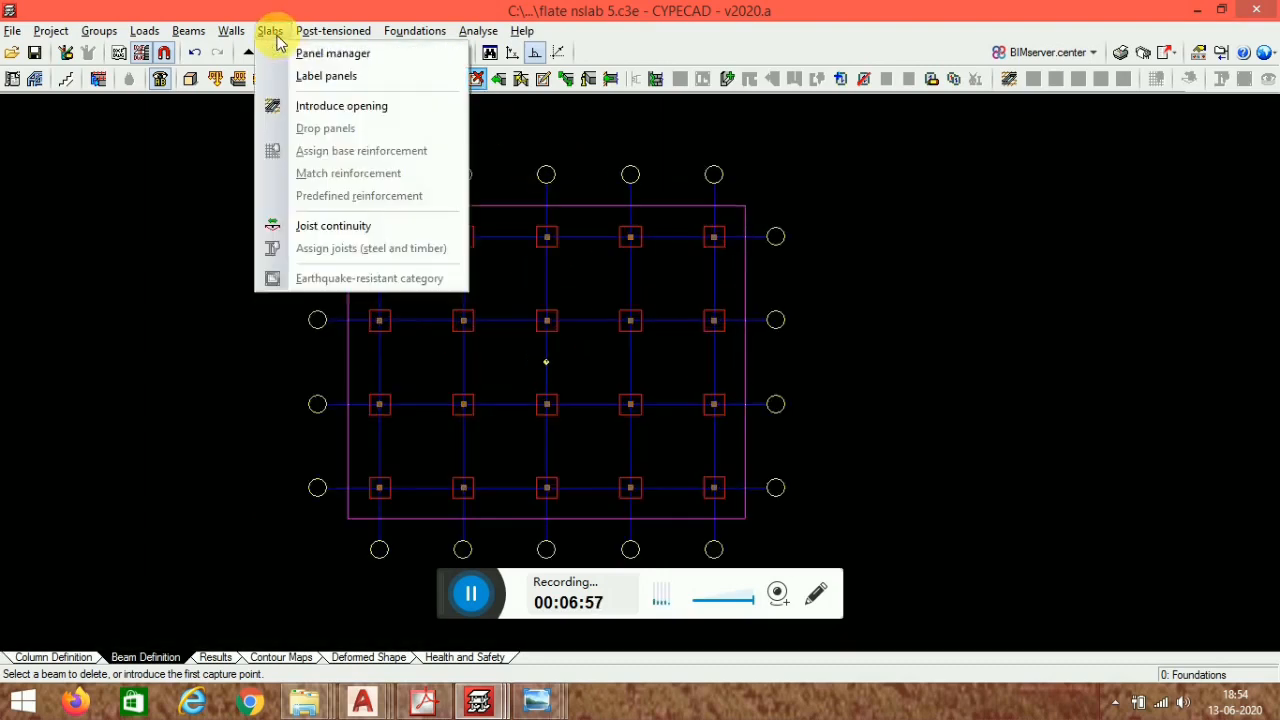
mouse_move(333, 31)
mouse_move(266, 31)
click(308, 50)
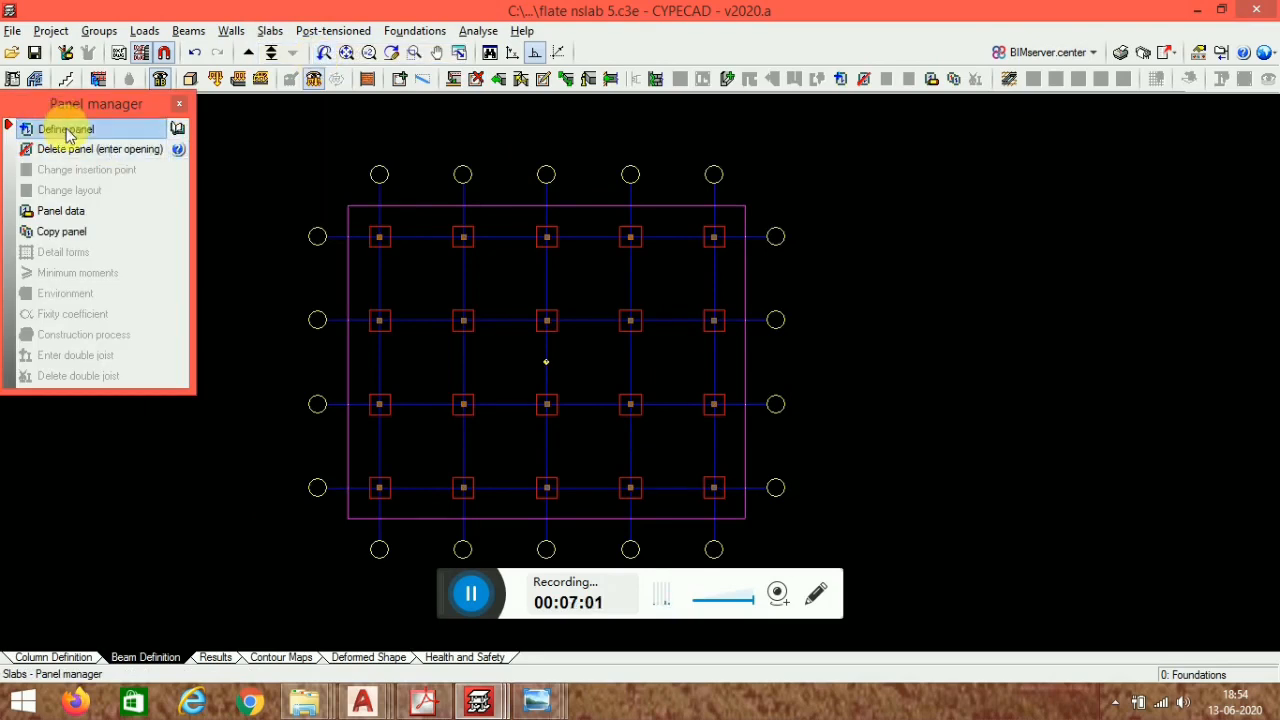
click(66, 131)
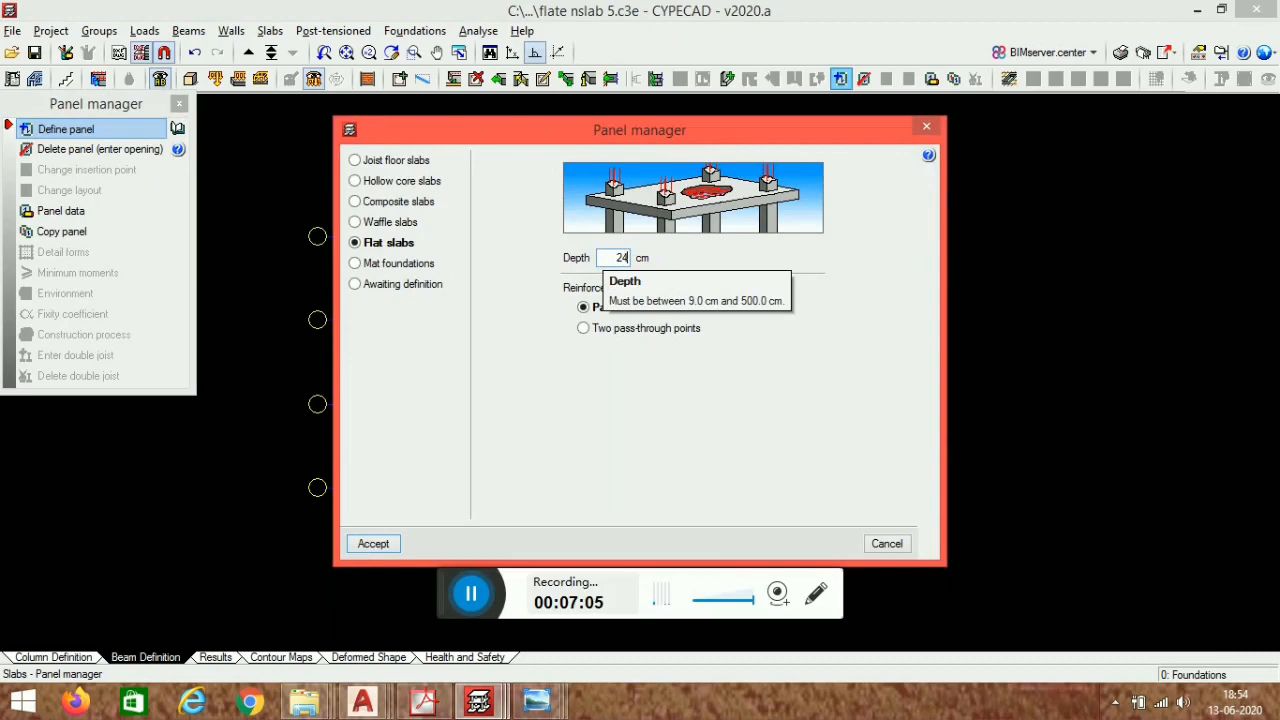
click(373, 543)
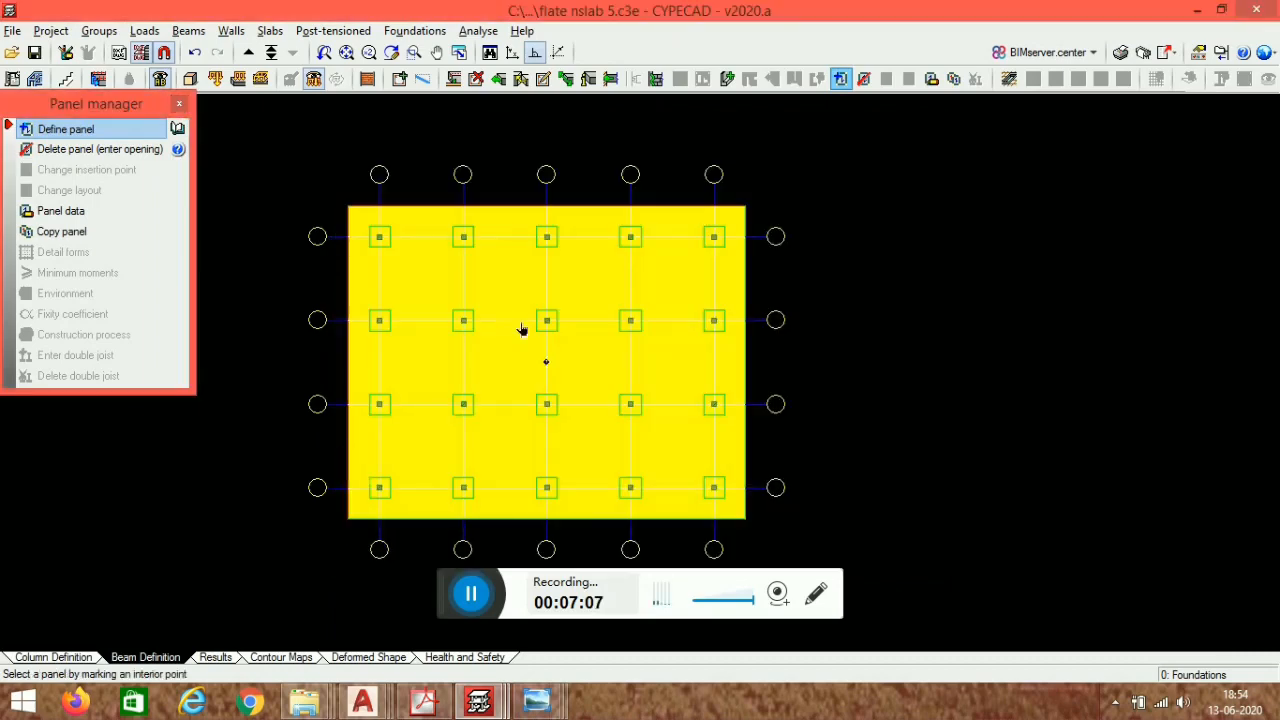
click(546, 362)
click(511, 205)
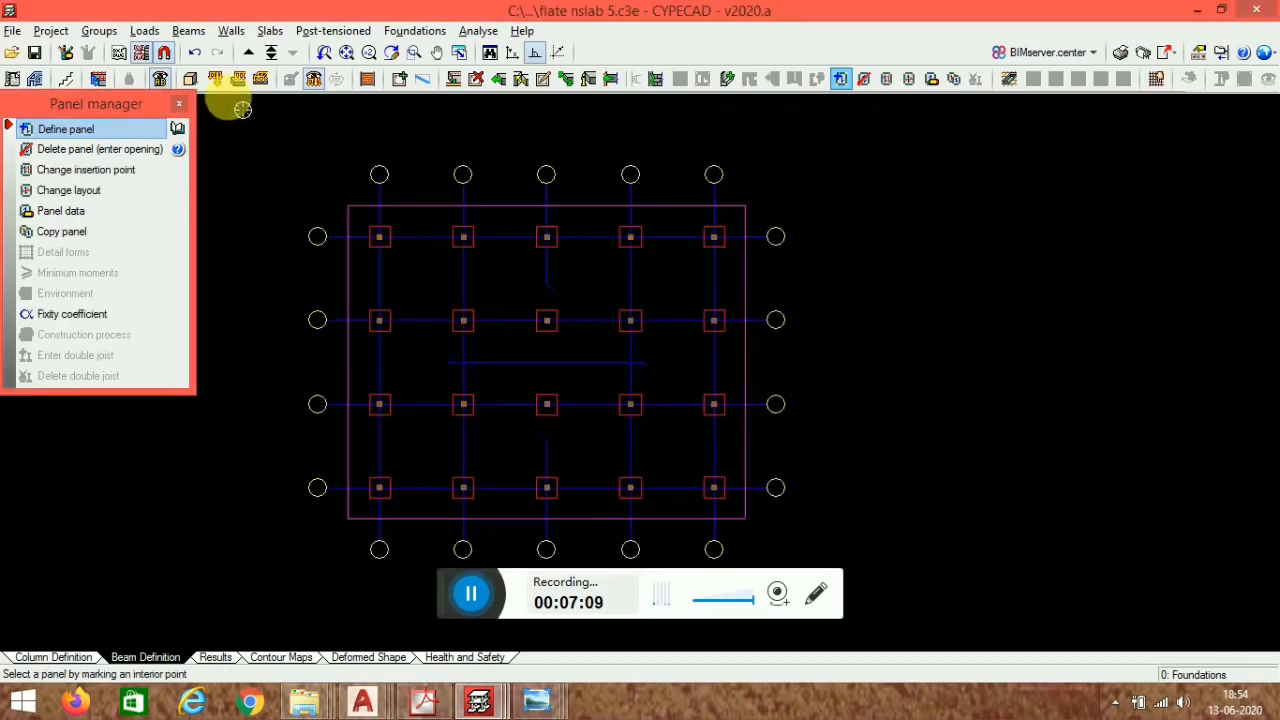
- Open the 3D view of the building to inspect the slab and columns, then close it
click(197, 79)
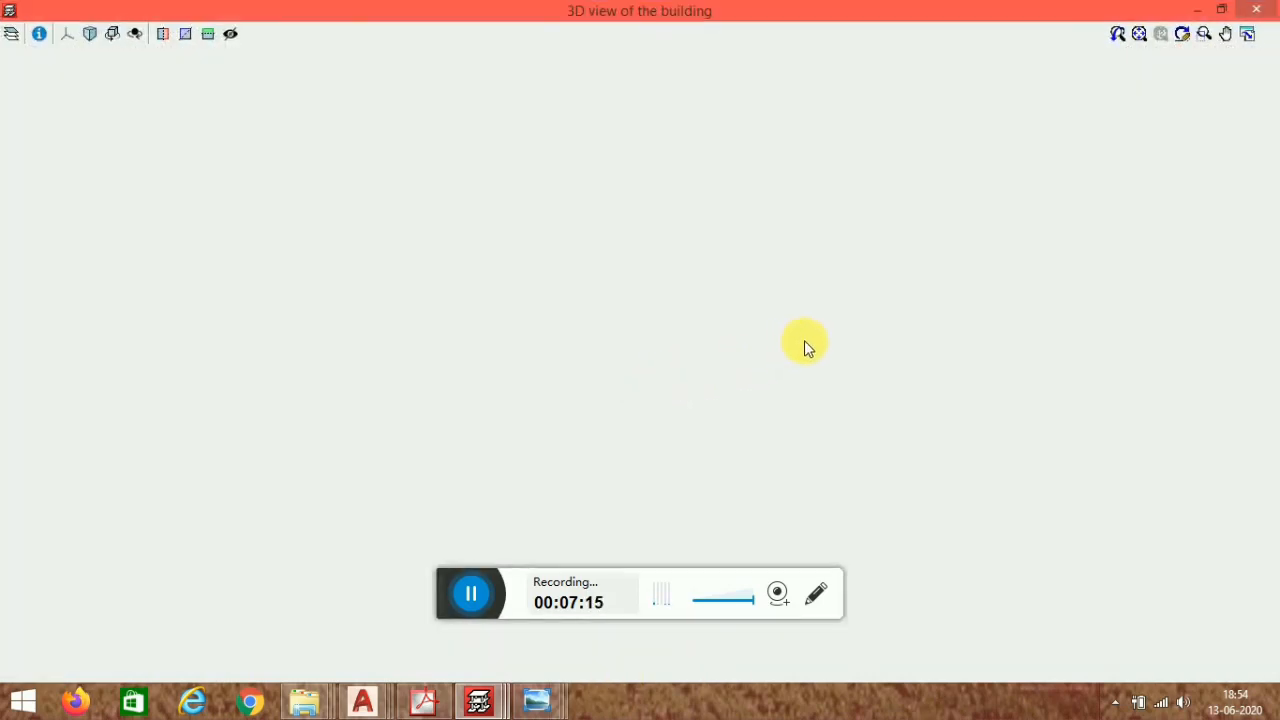
click(474, 593)
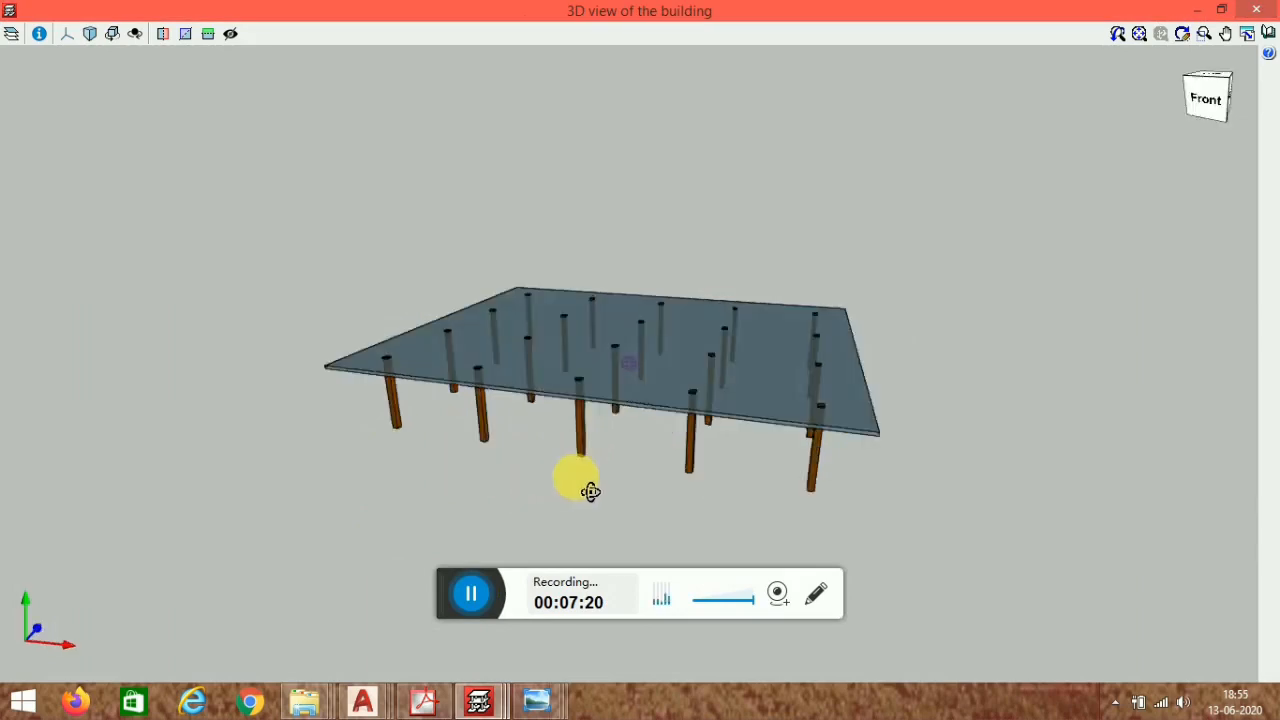
drag(590, 491, 530, 530)
click(1258, 9)
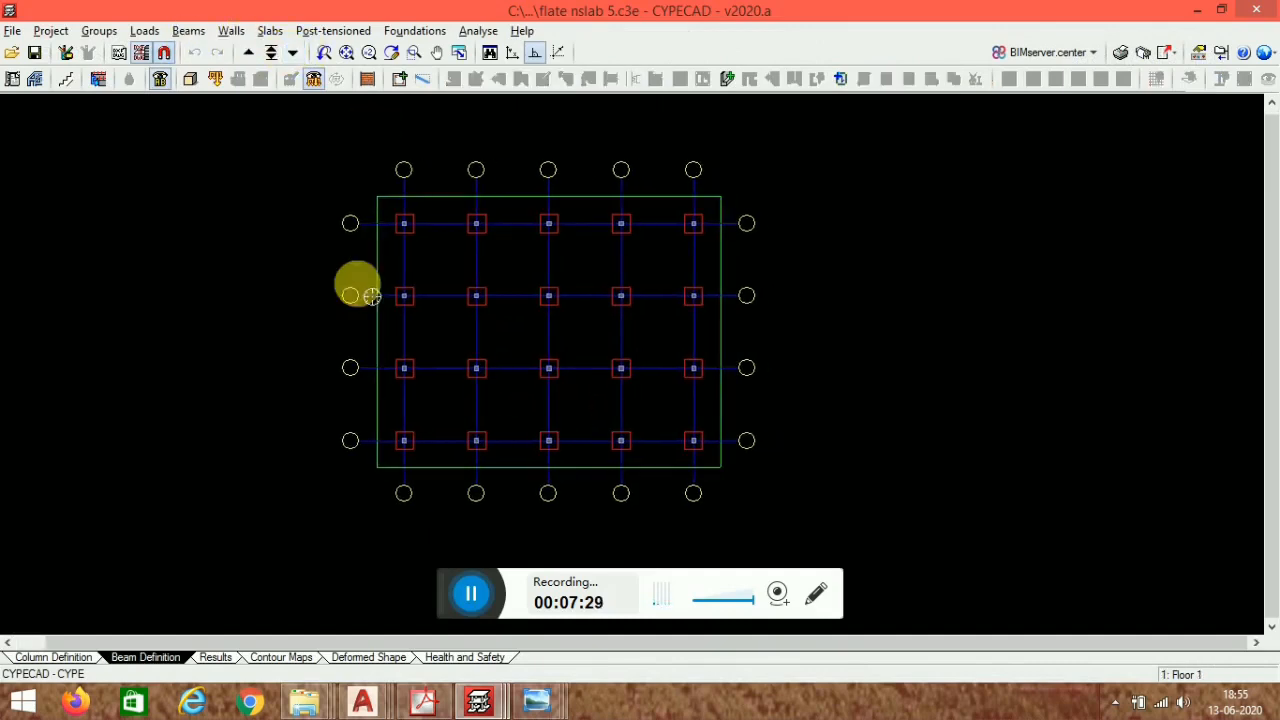
- Set the current beam to a 30 cm wide, 45 cm deep concrete hanging beam
scroll(455, 237, up, 1)
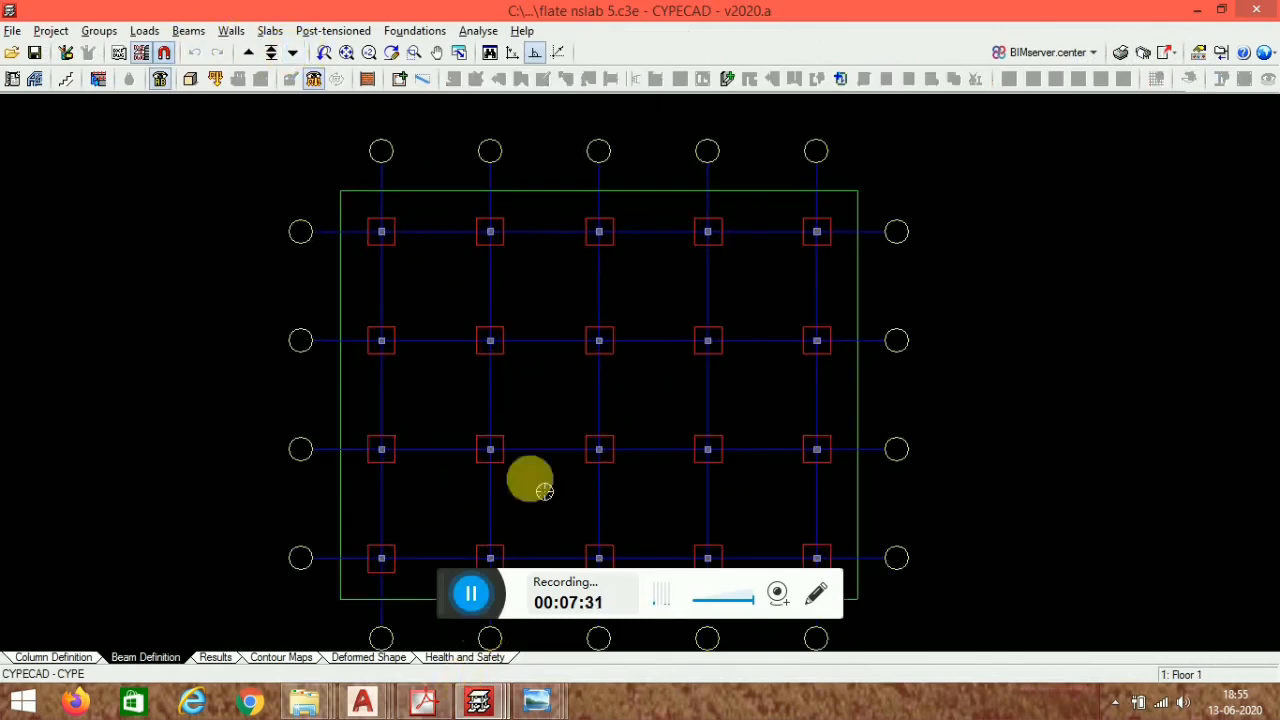
click(400, 80)
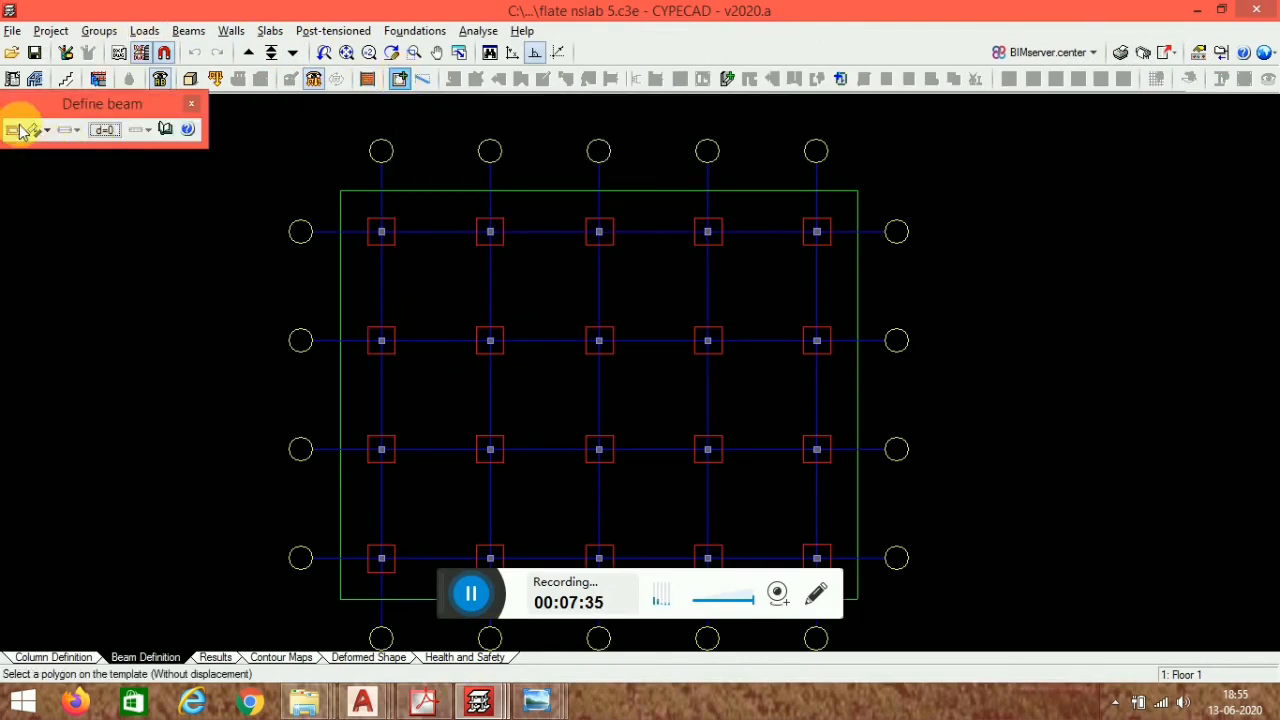
click(20, 132)
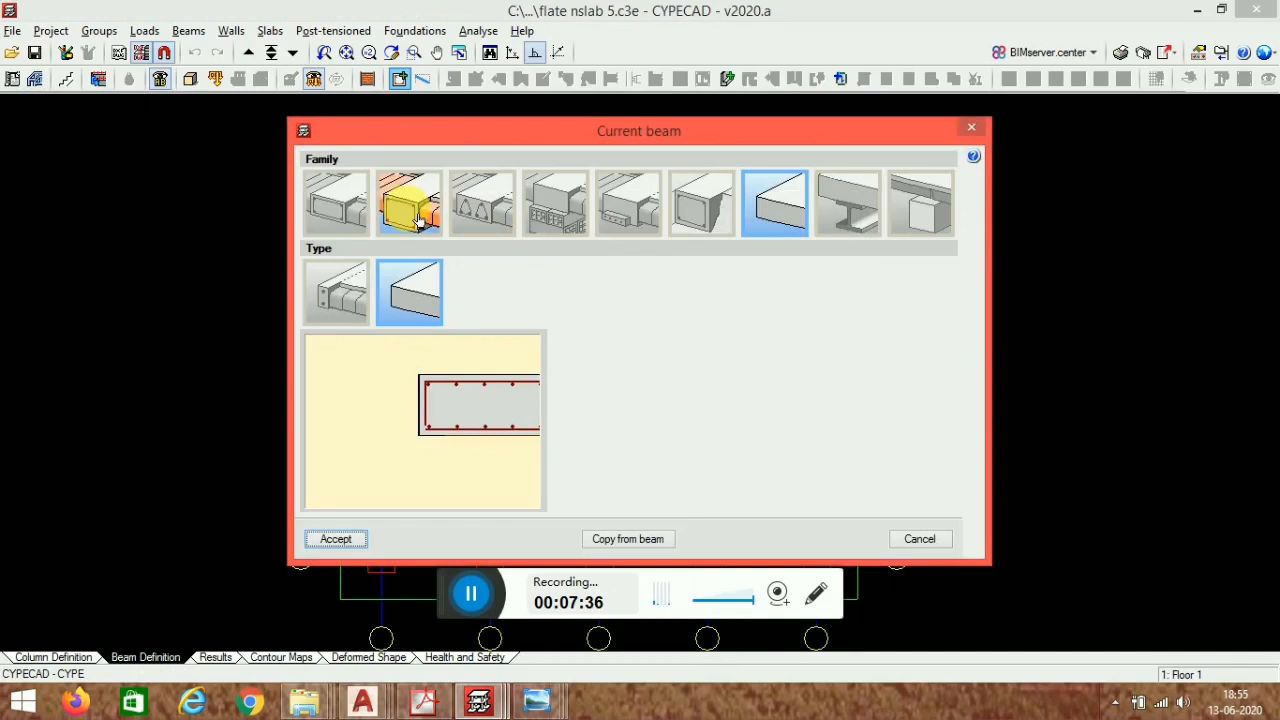
click(405, 200)
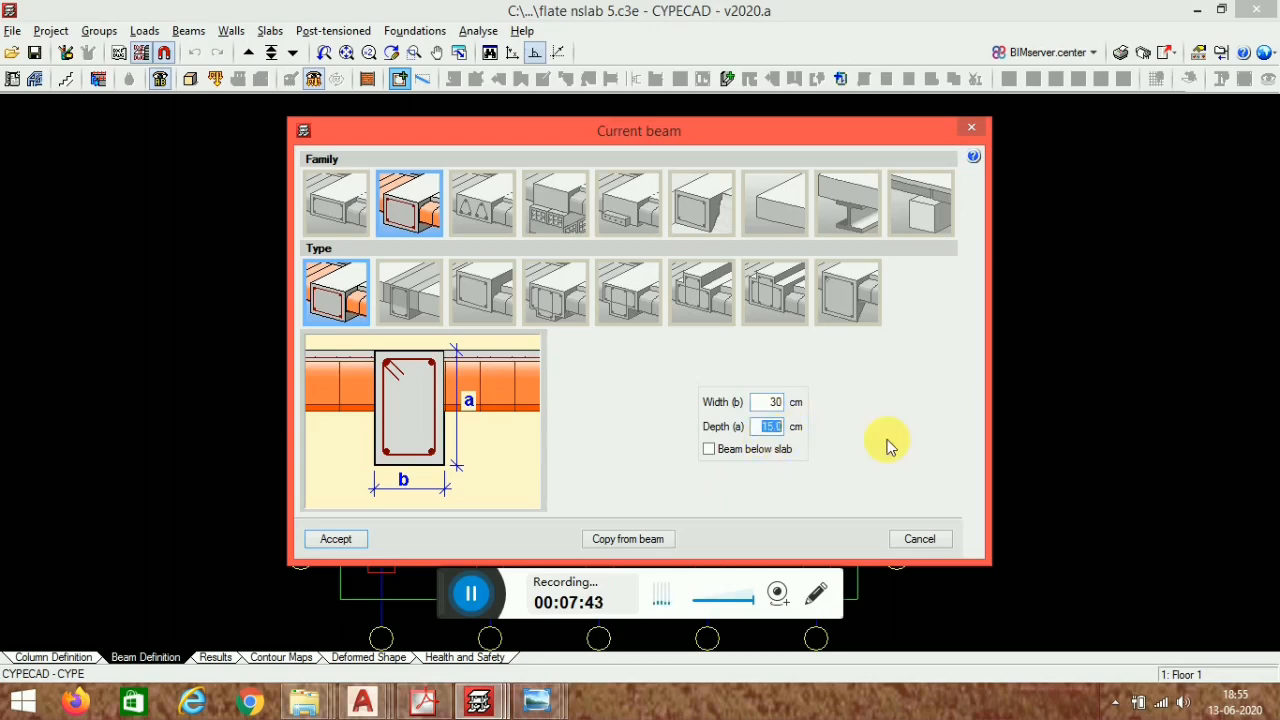
click(338, 540)
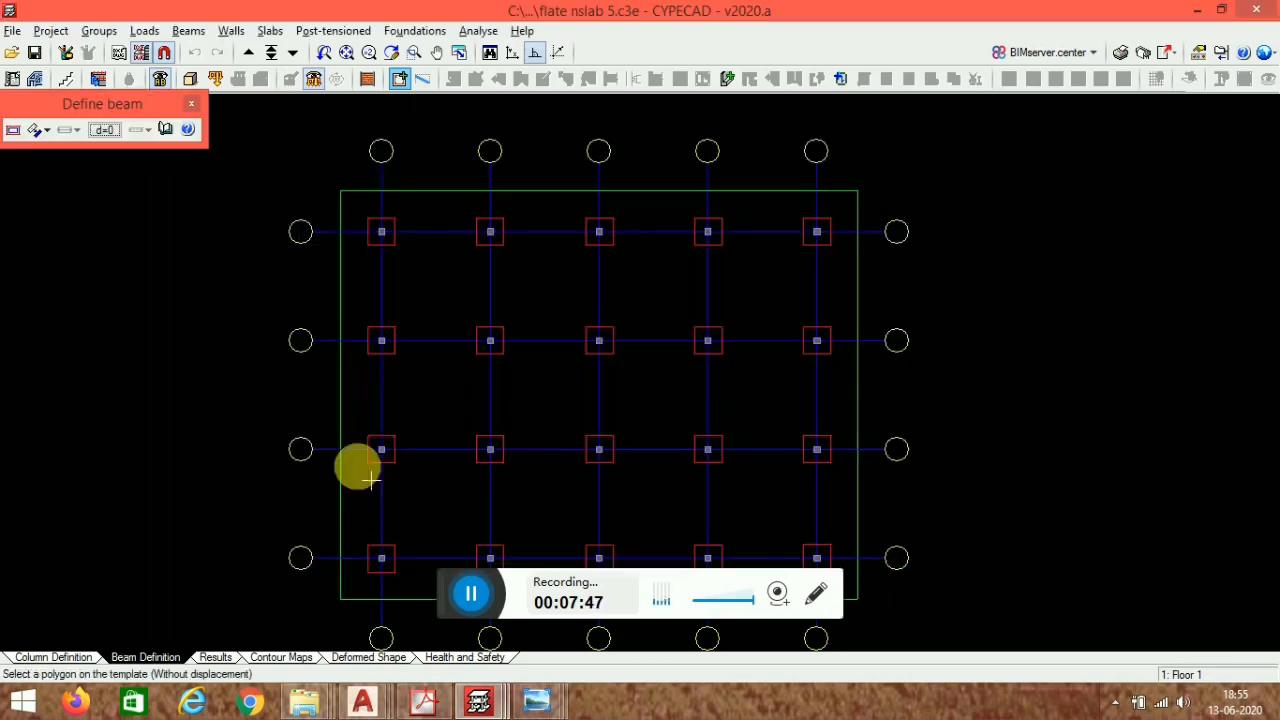
- Draw the top perimeter beam with Left alignment from the top-left column to beyond the slab's right edge
scroll(386, 194, up, 3)
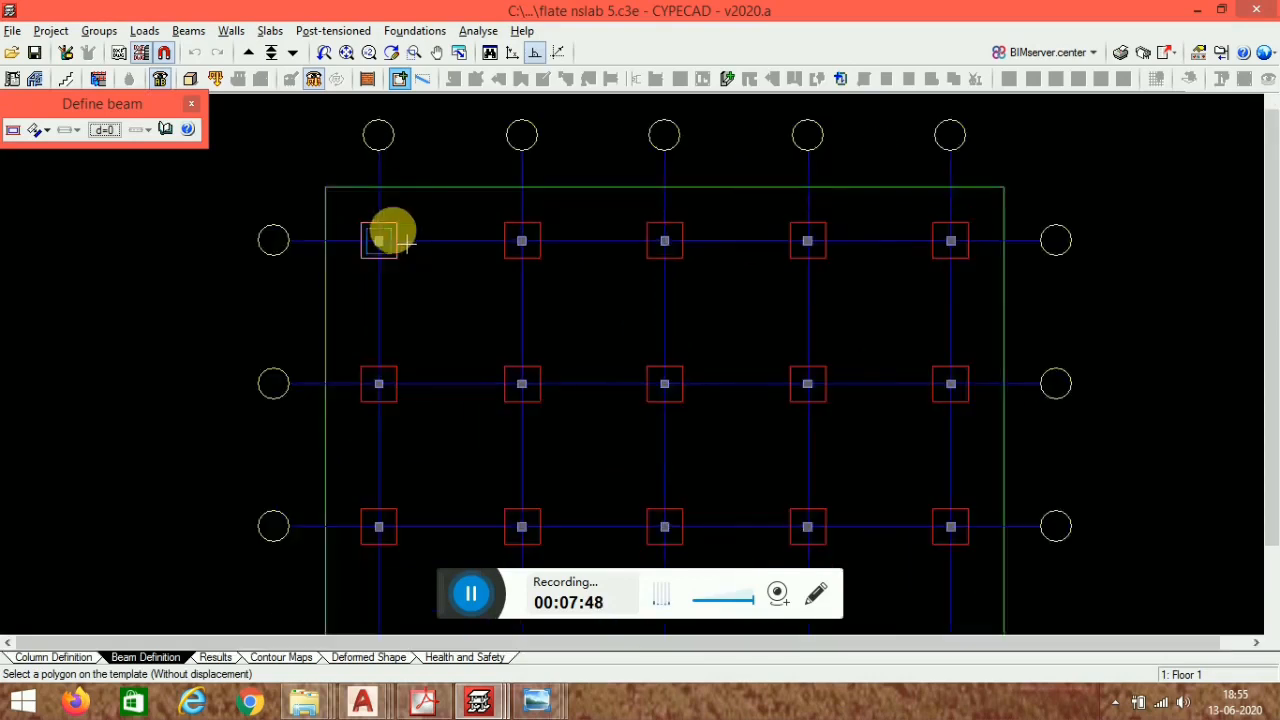
click(41, 130)
click(96, 158)
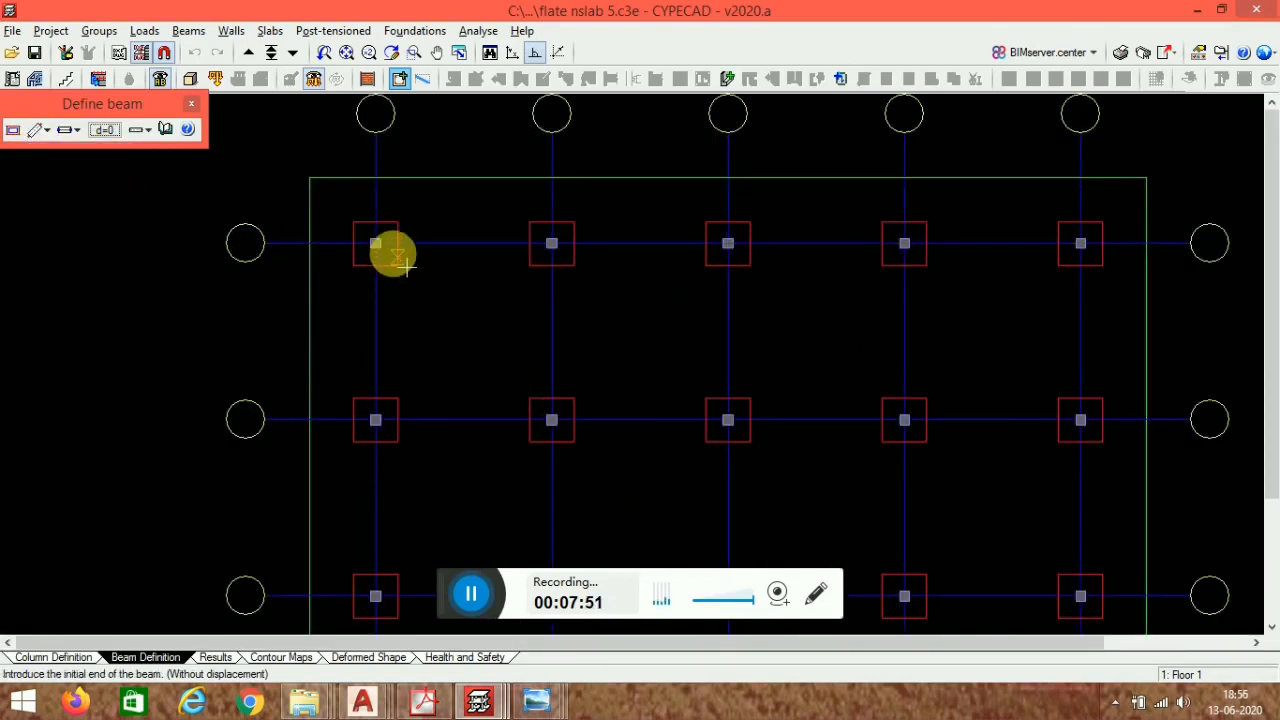
scroll(380, 246, up, 3)
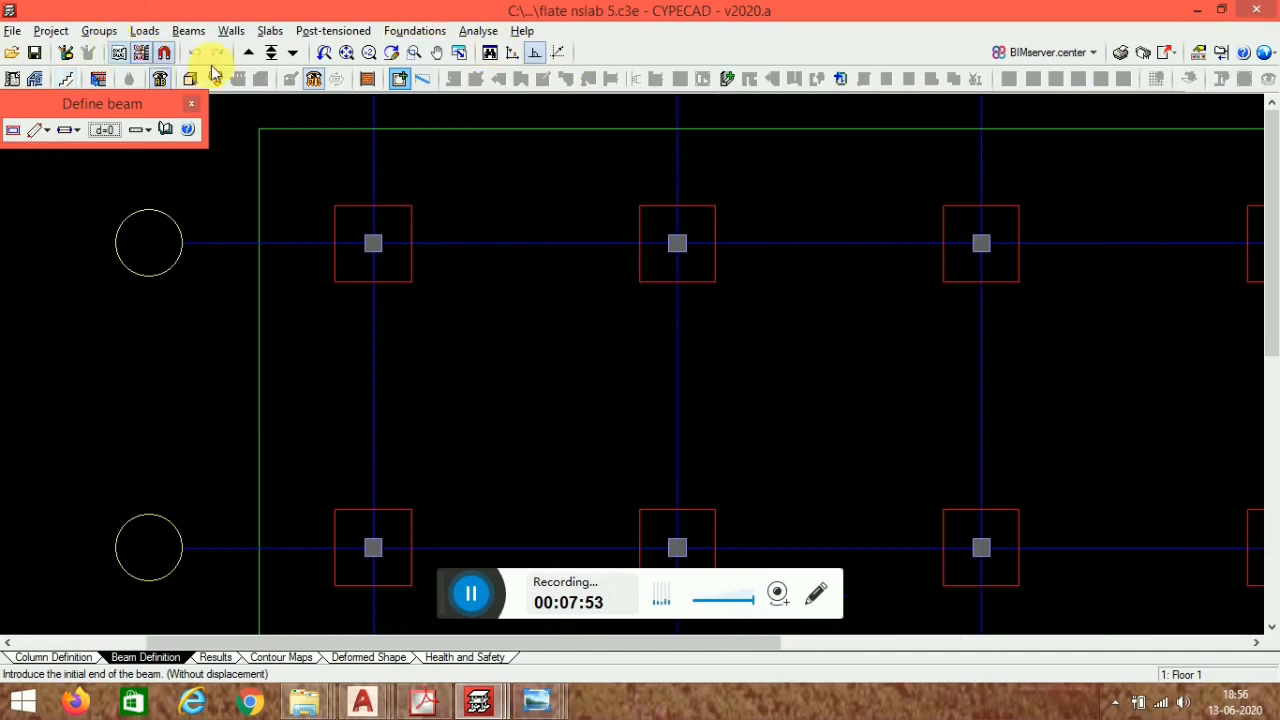
click(164, 55)
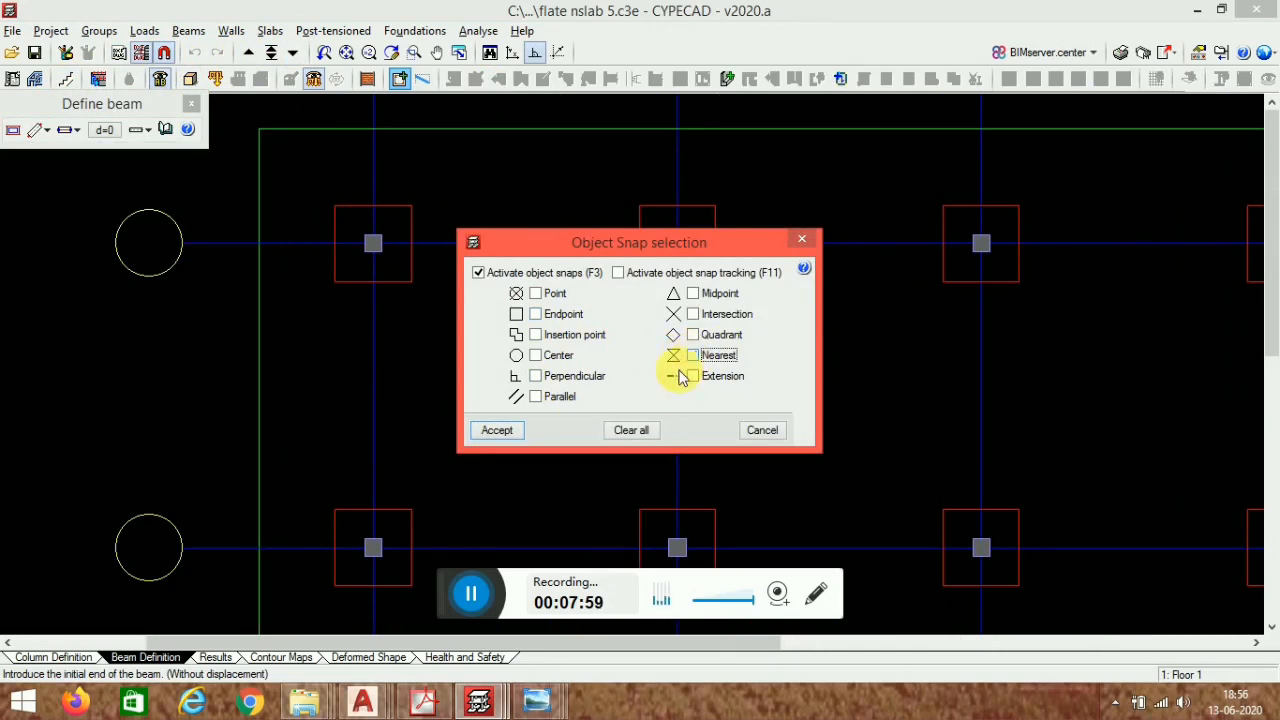
click(496, 430)
scroll(385, 250, up, 5)
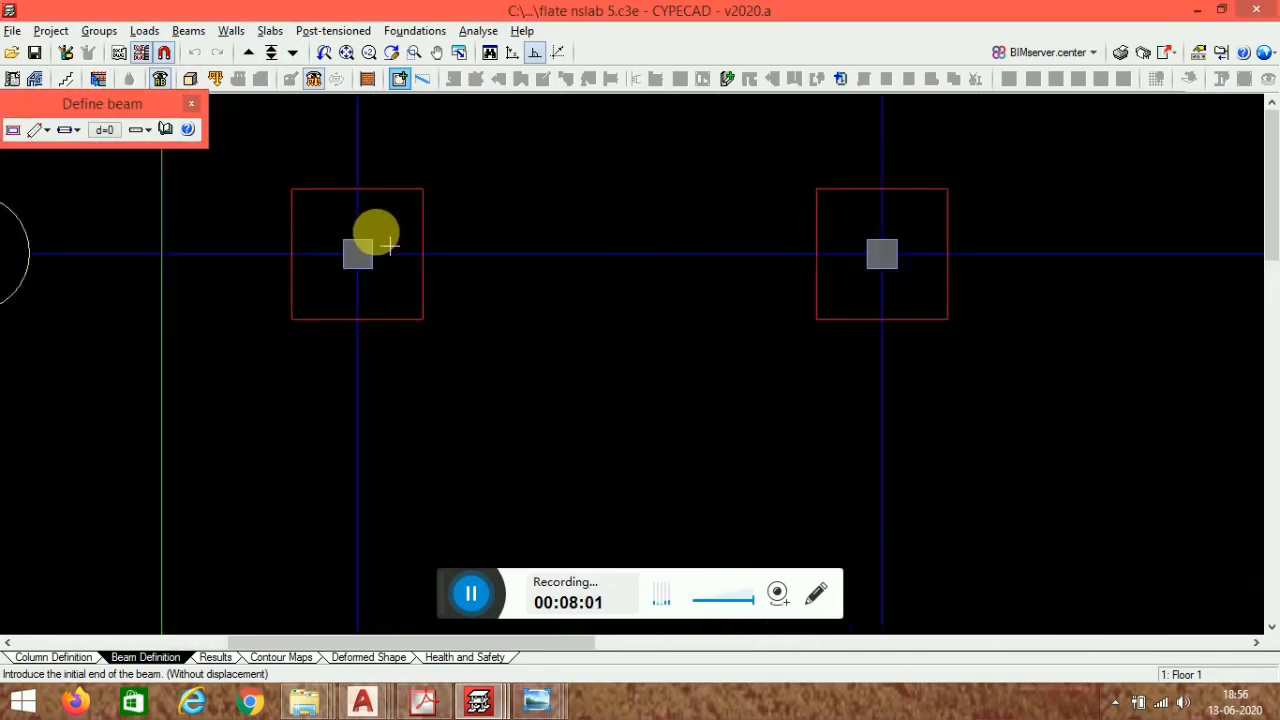
click(68, 131)
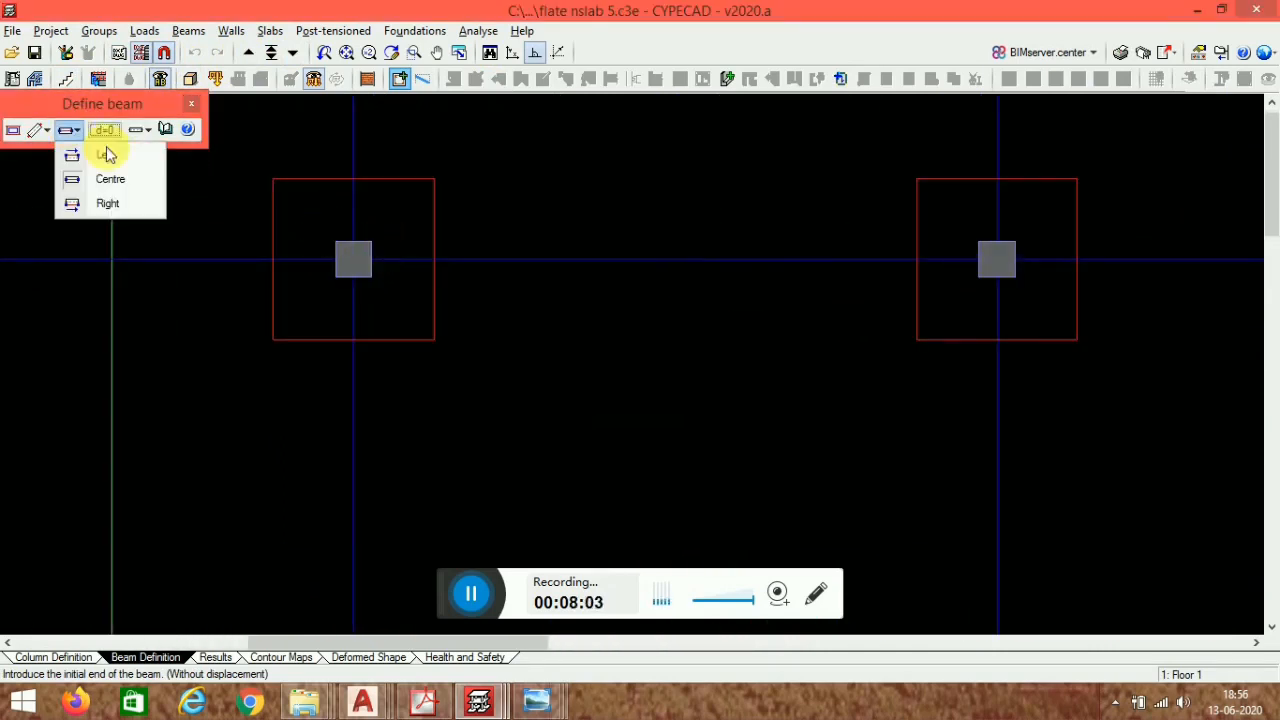
click(110, 155)
click(381, 256)
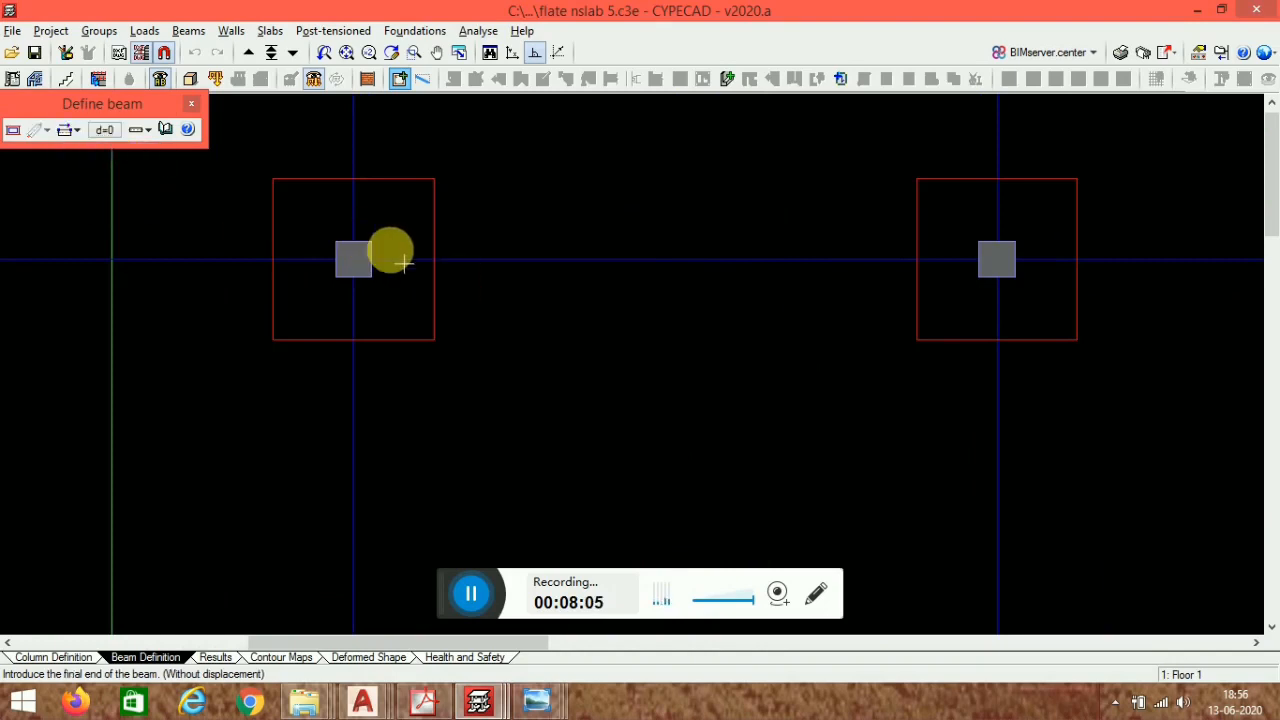
scroll(870, 256, down, 2)
middle_drag(1074, 300, 418, 340)
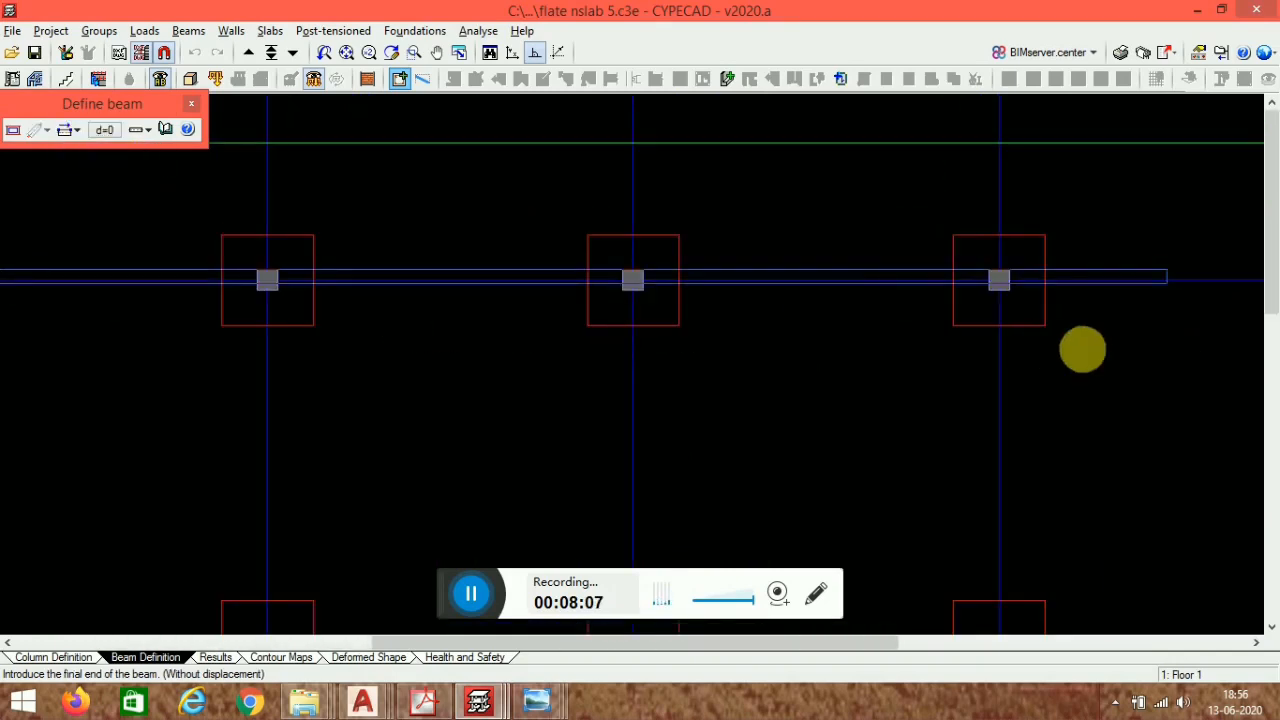
middle_drag(792, 342, 609, 271)
scroll(831, 292, down, 2)
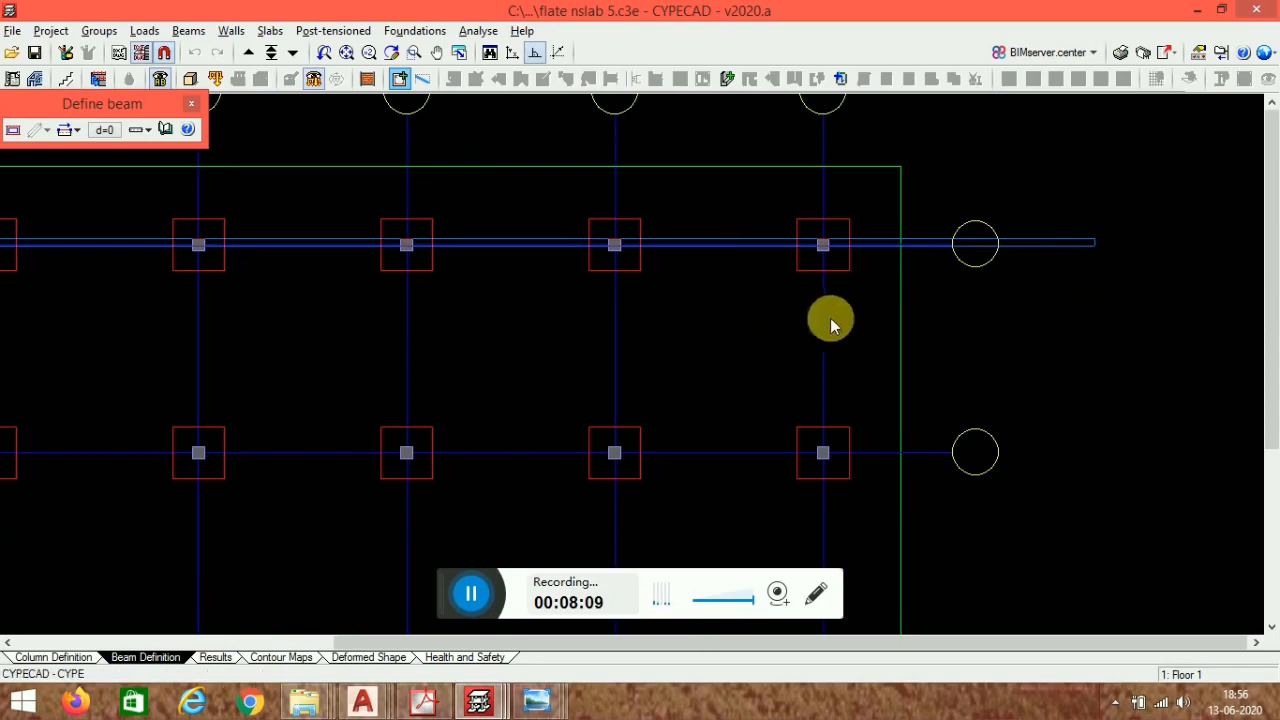
click(937, 236)
scroll(886, 246, down, 2)
scroll(857, 229, up, 3)
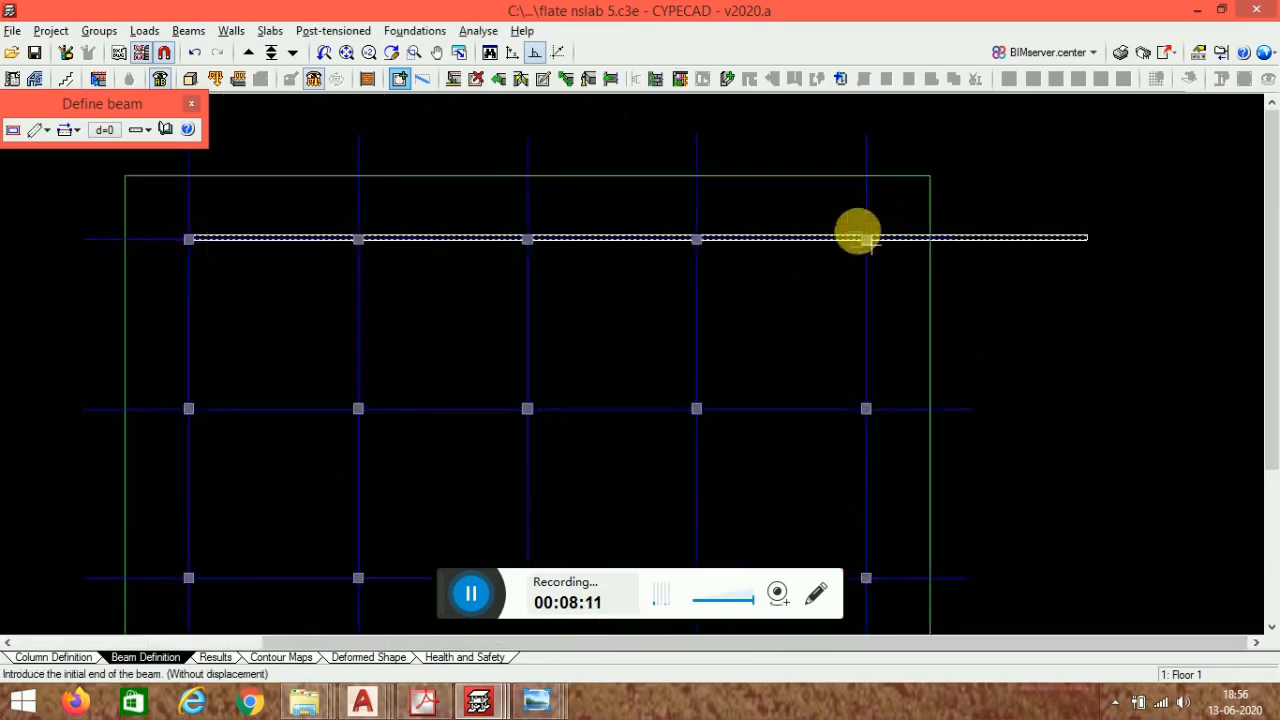
click(889, 258)
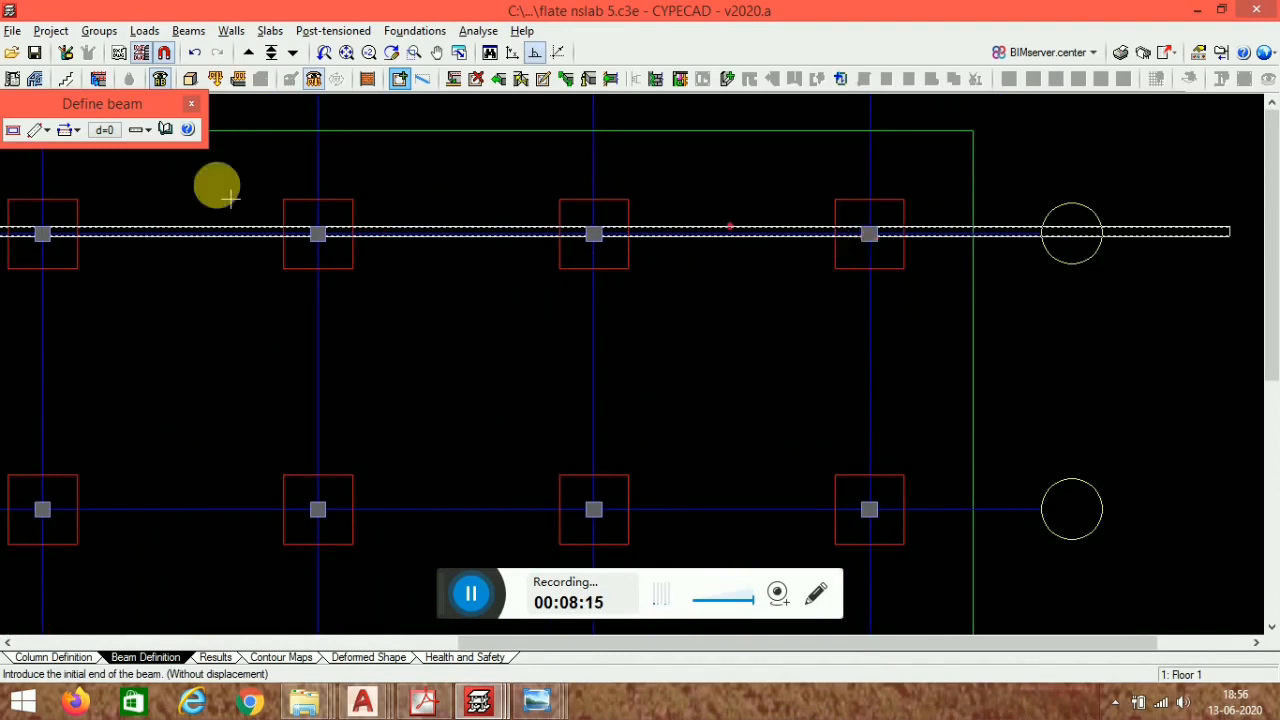
click(68, 129)
click(108, 203)
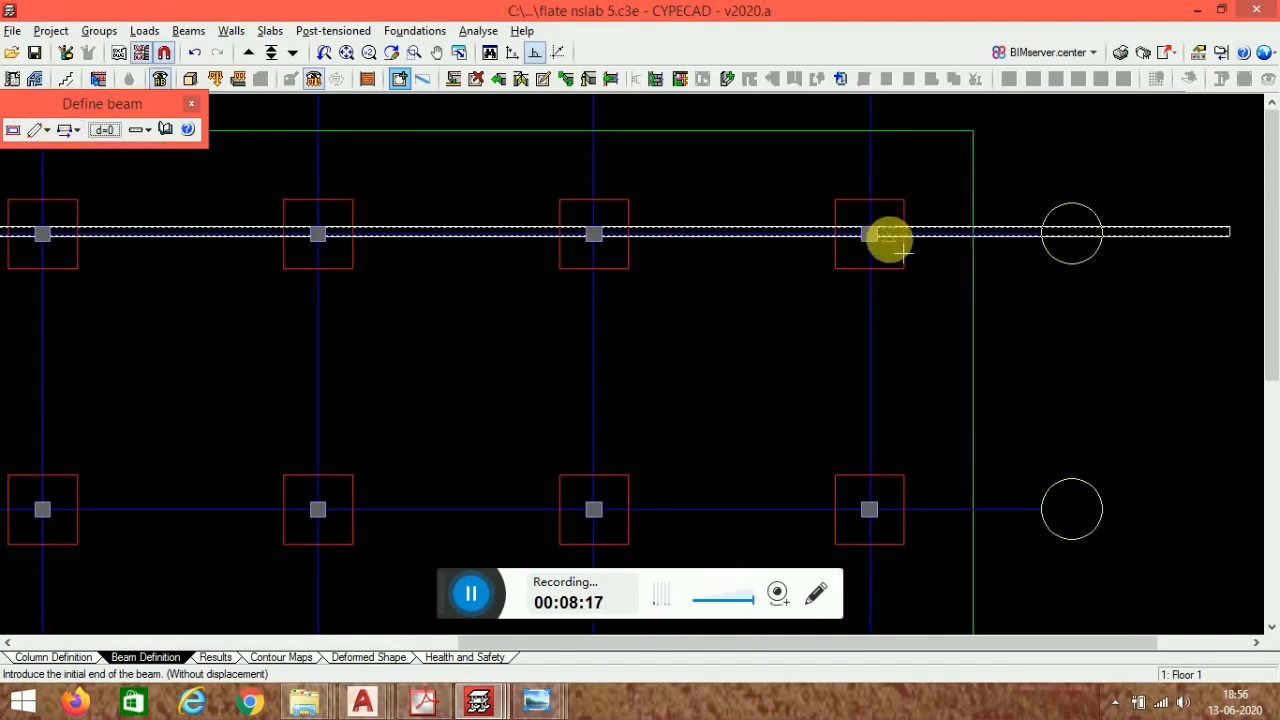
click(892, 257)
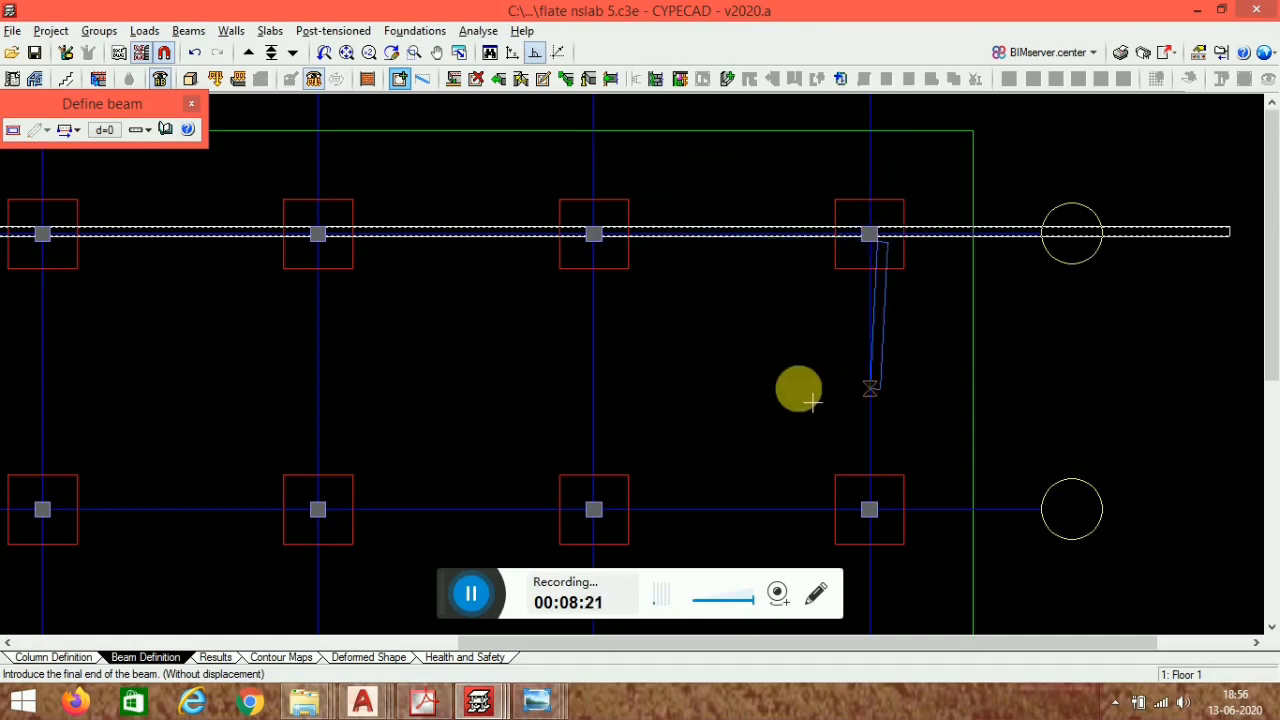
right_click(914, 358)
scroll(898, 261, up, 3)
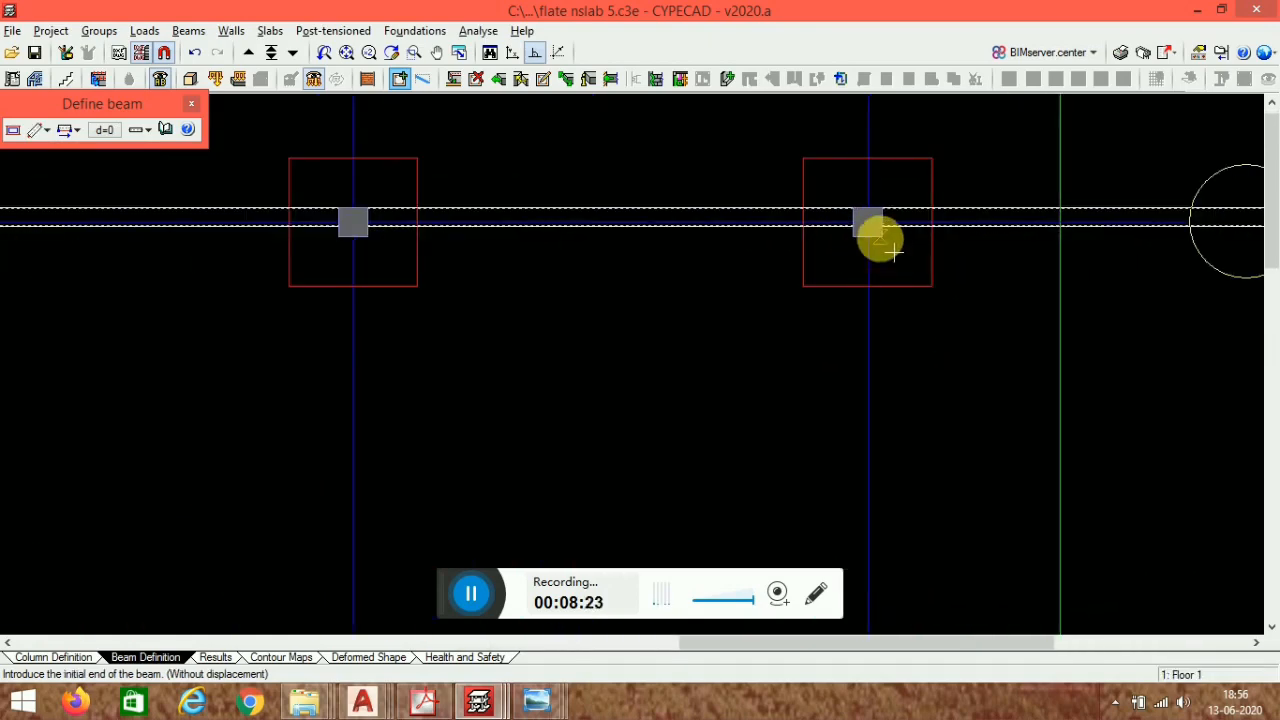
- Draw the right perimeter beam with Left alignment from the top-right column down to the bottom-right column
click(68, 130)
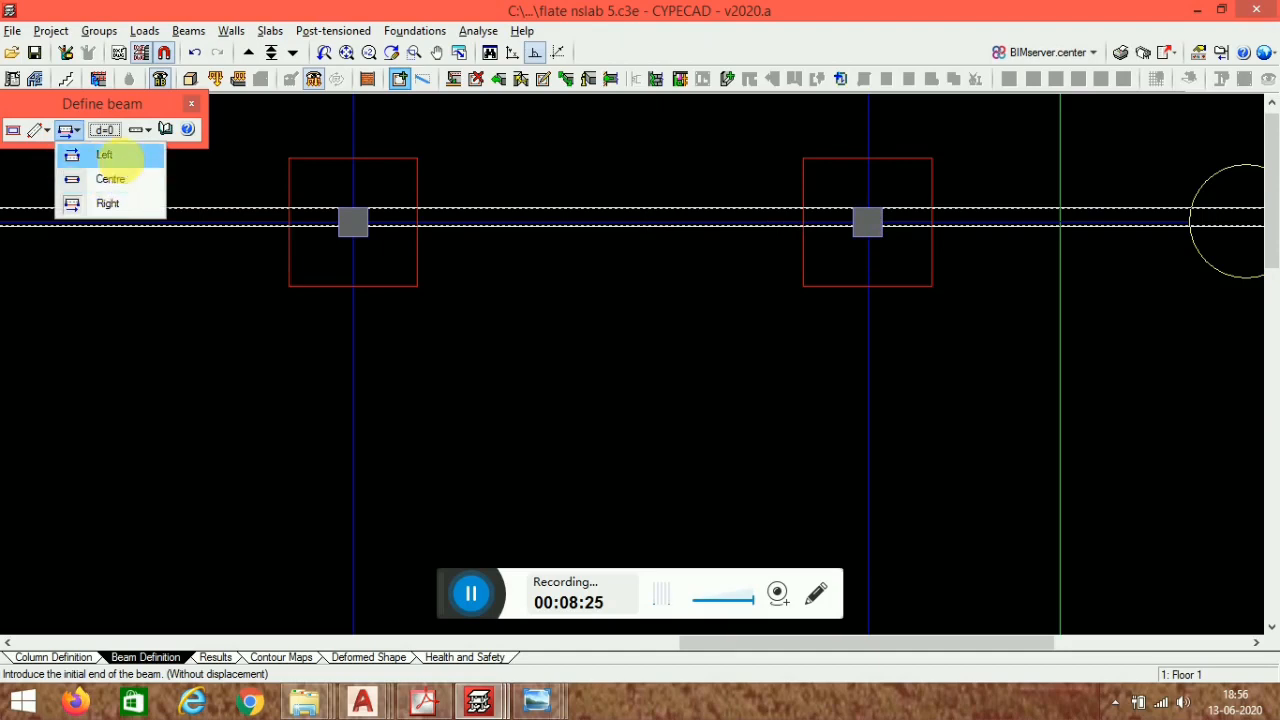
click(110, 155)
scroll(903, 383, down, 3)
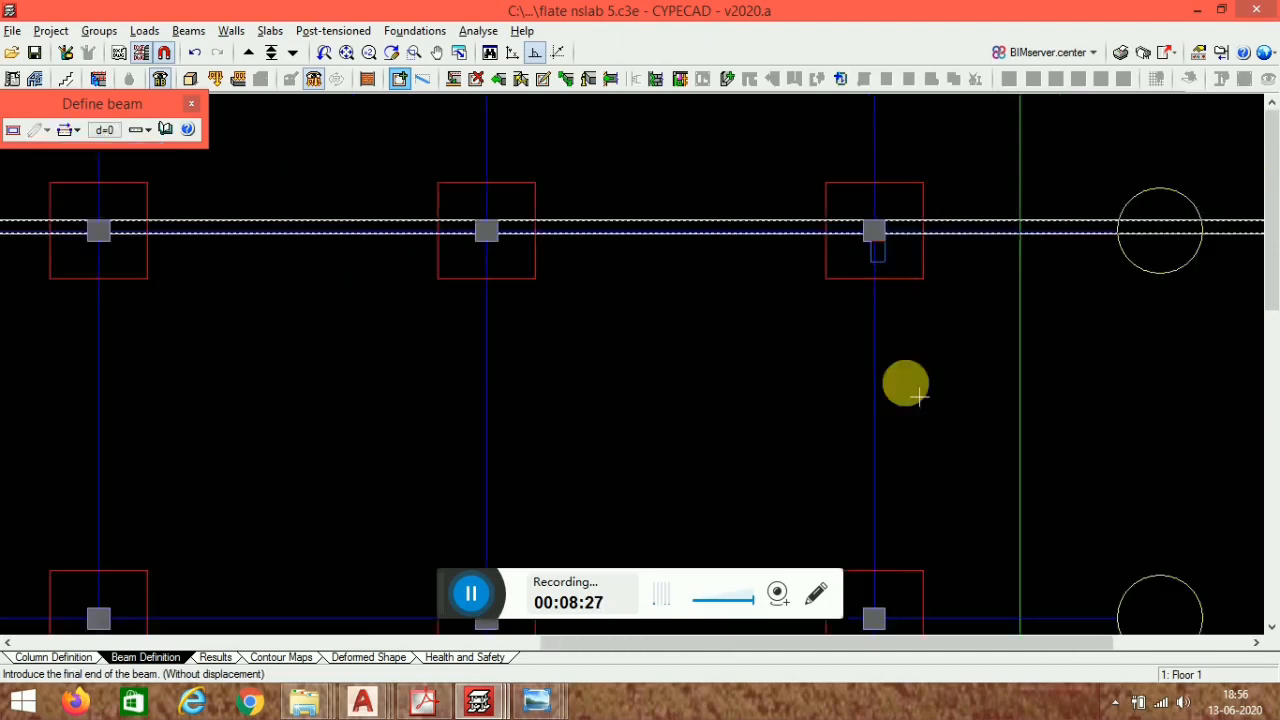
middle_drag(946, 622, 928, 206)
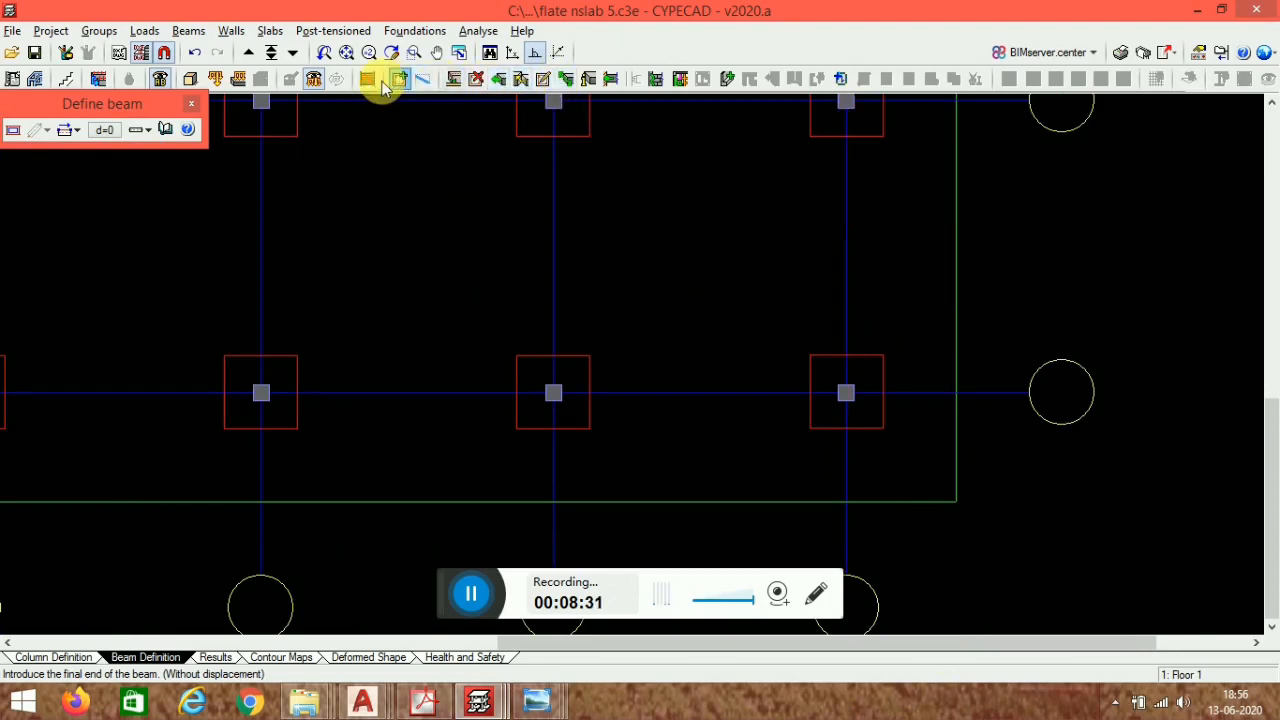
click(953, 447)
- Draw the bottom perimeter beam from the bottom-right column leftward past the slab's left edge
scroll(846, 398, up, 3)
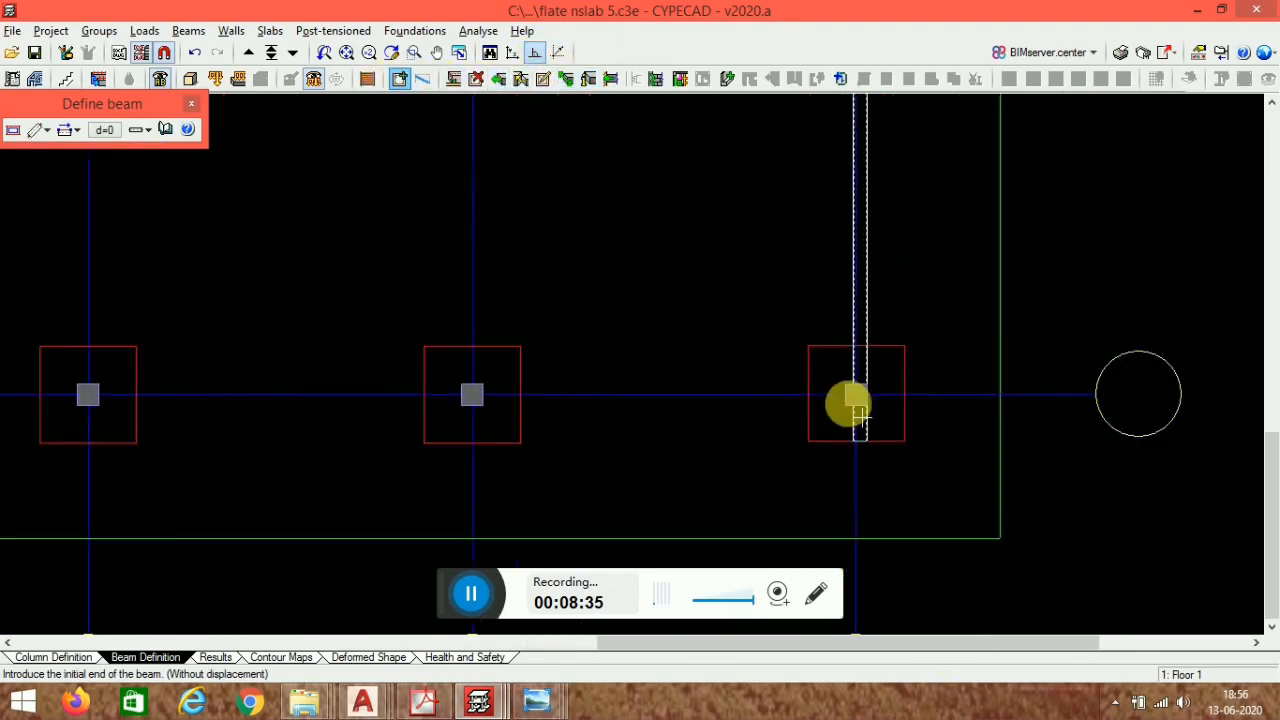
click(860, 420)
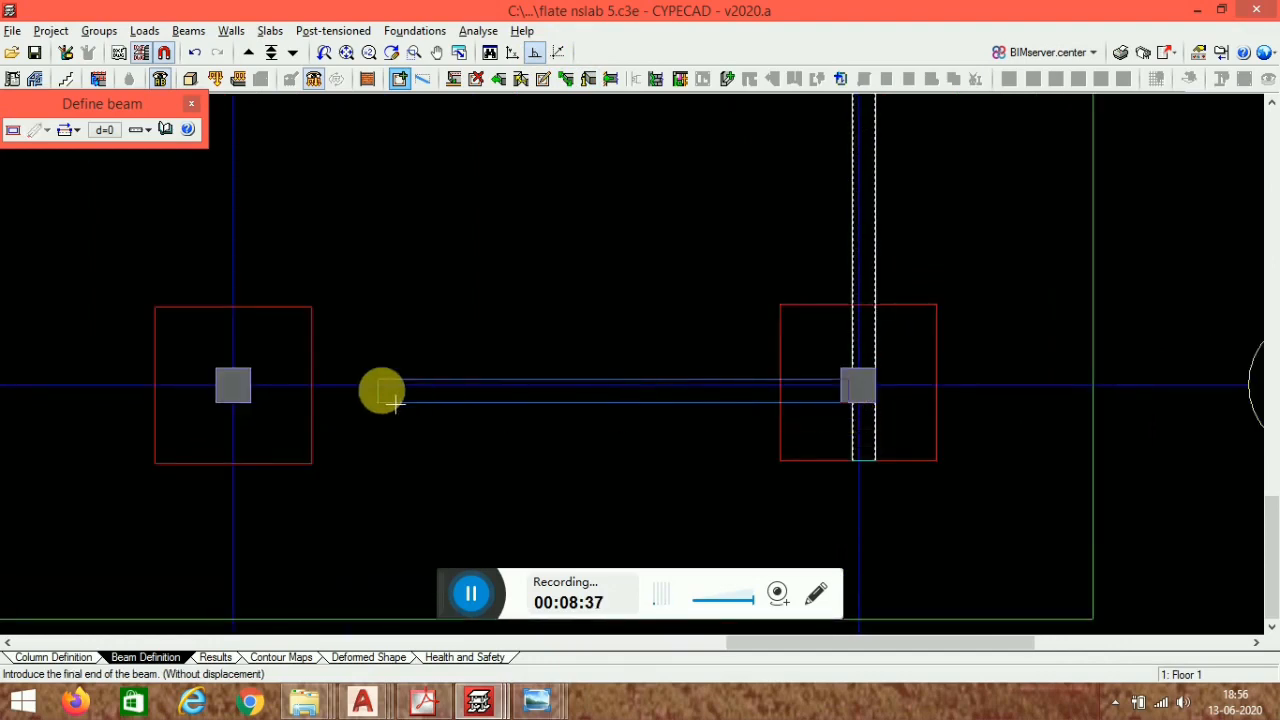
scroll(523, 410, down, 2)
middle_drag(250, 428, 1050, 424)
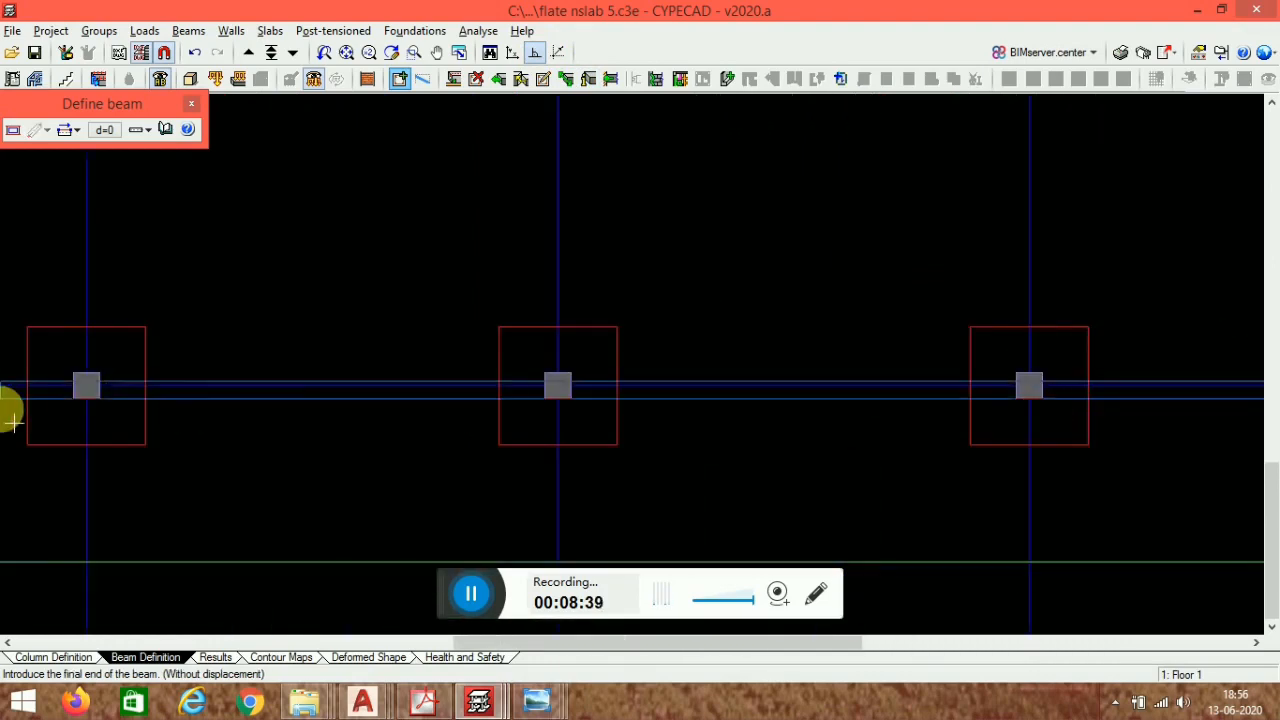
middle_drag(14, 421, 624, 373)
click(27, 366)
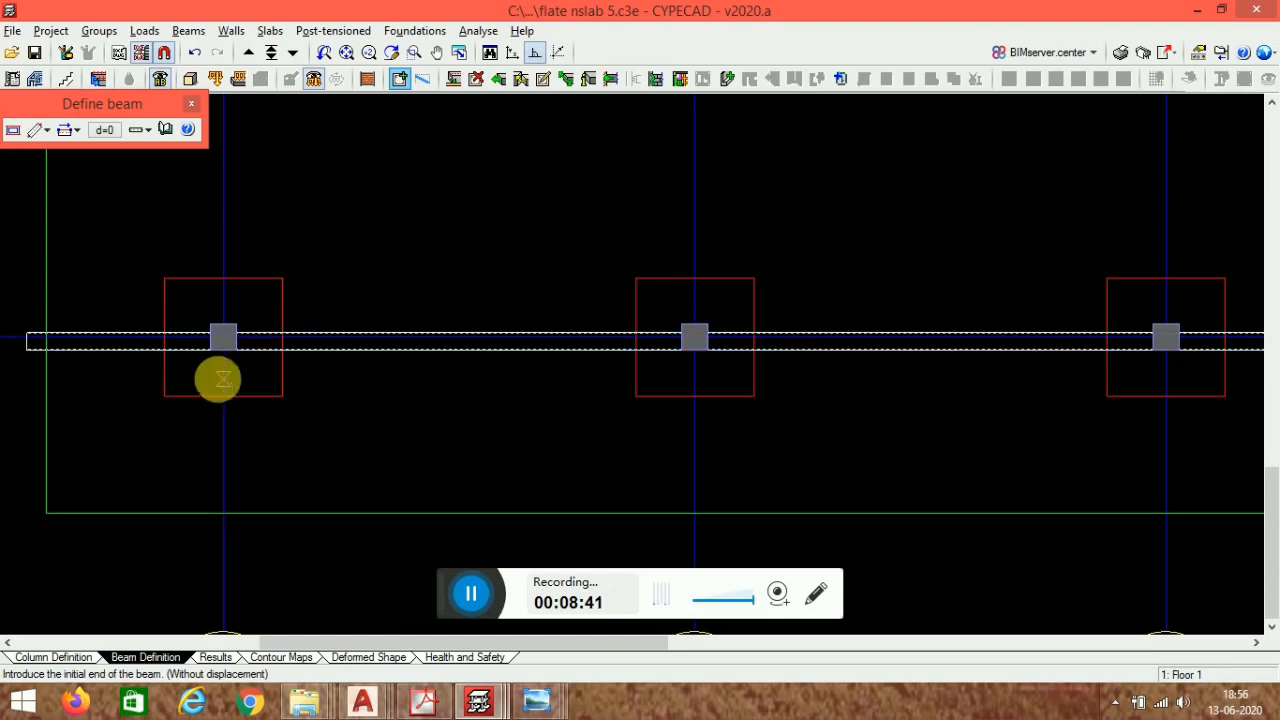
- Draw the left perimeter beam from the bottom-left column up to the top-left column
middle_drag(219, 380, 251, 493)
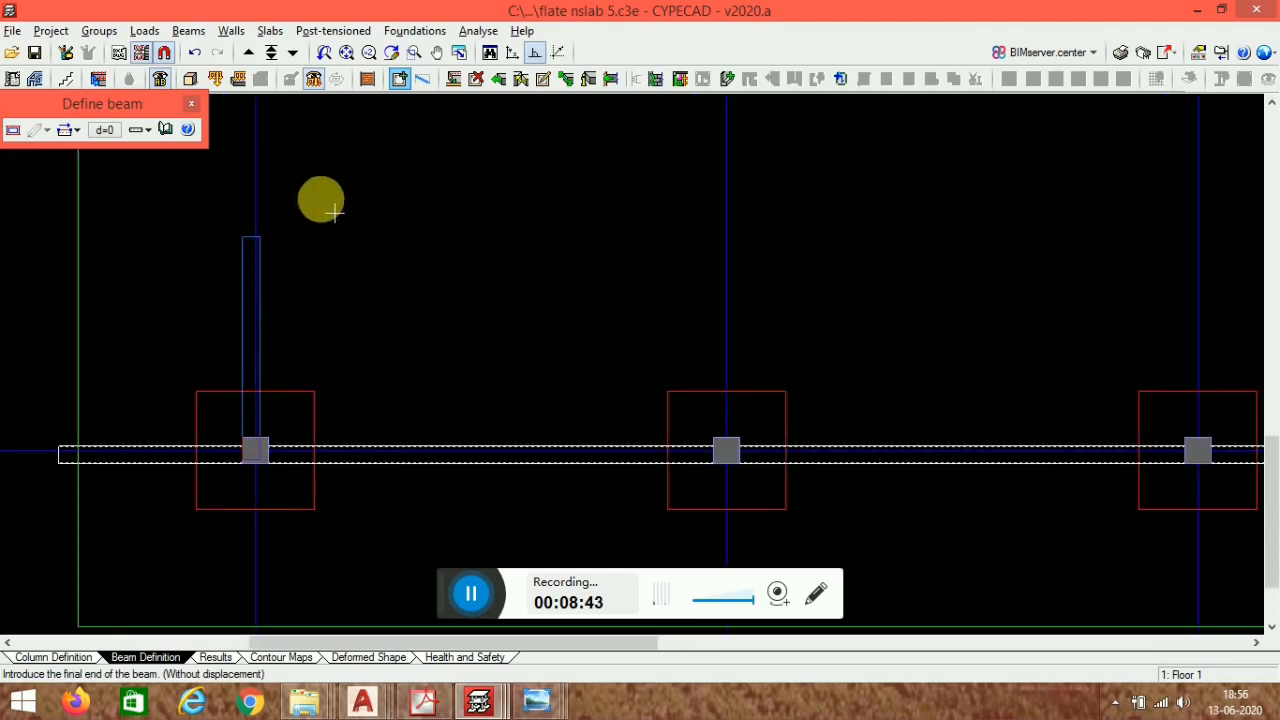
middle_drag(350, 154, 360, 424)
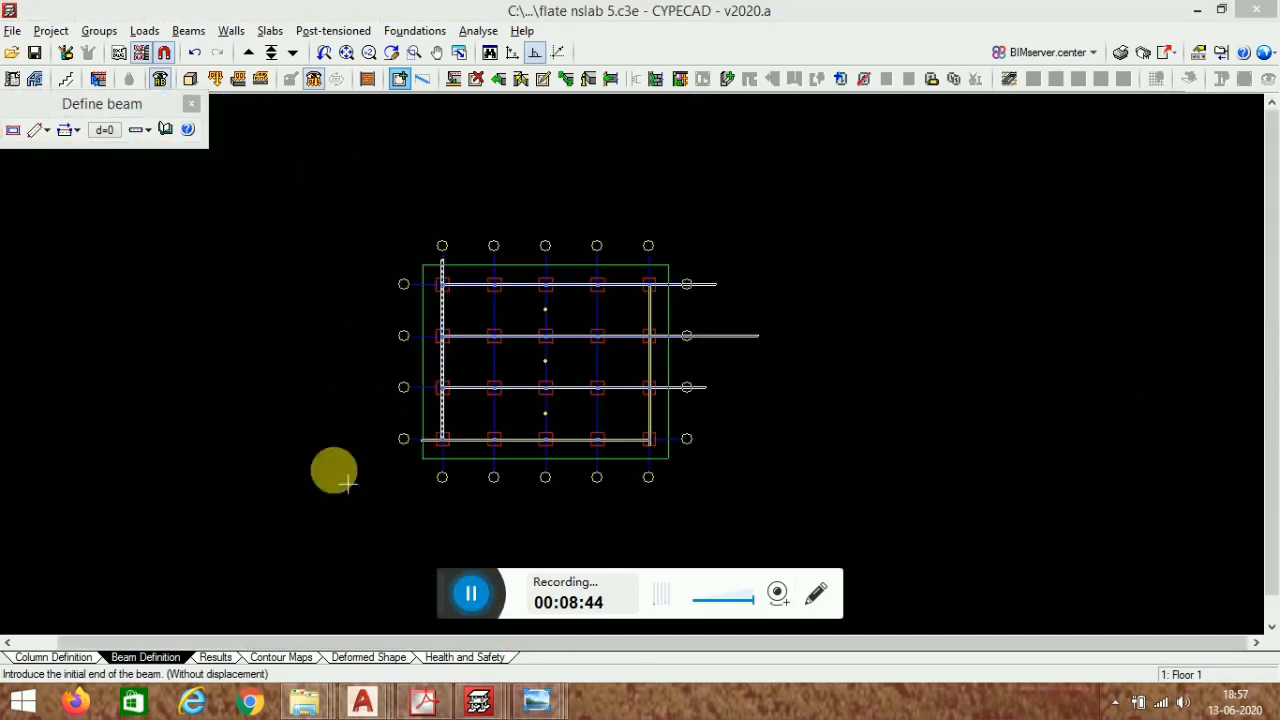
middle_drag(510, 377, 411, 426)
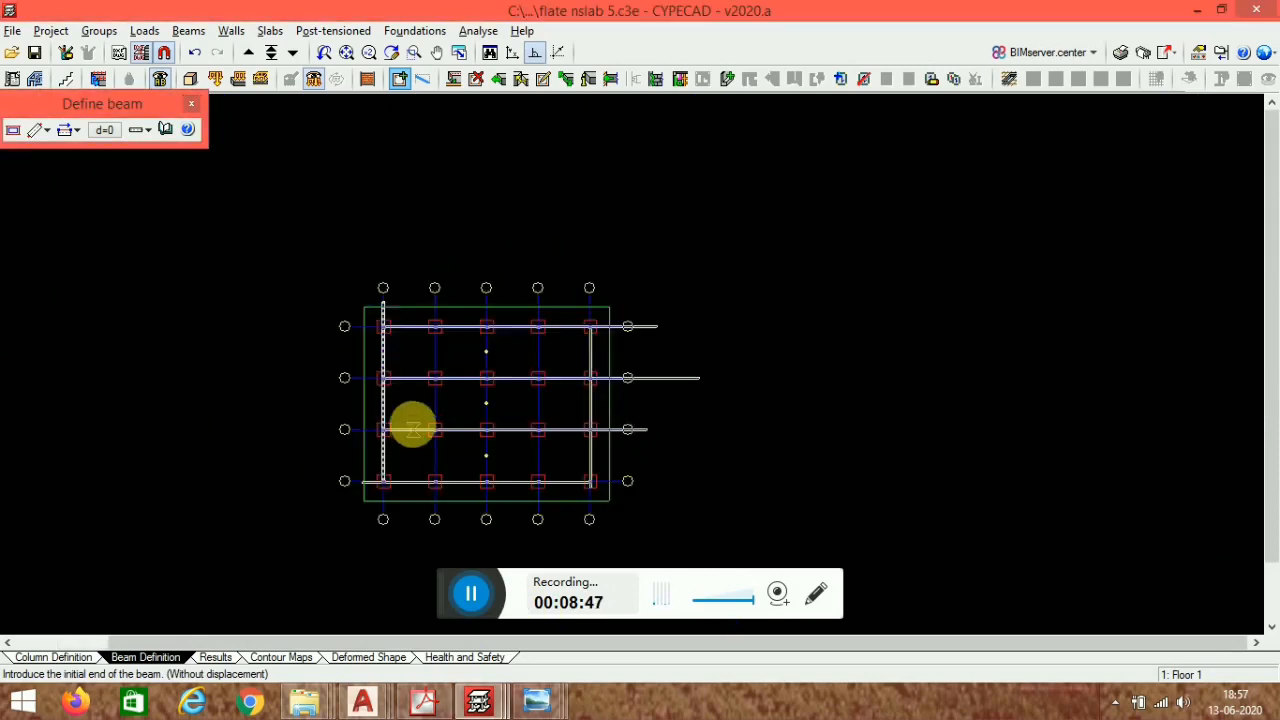
- Delete the beam segments that overhang past the perimeter columns on the right side
scroll(391, 329, up, 4)
click(477, 80)
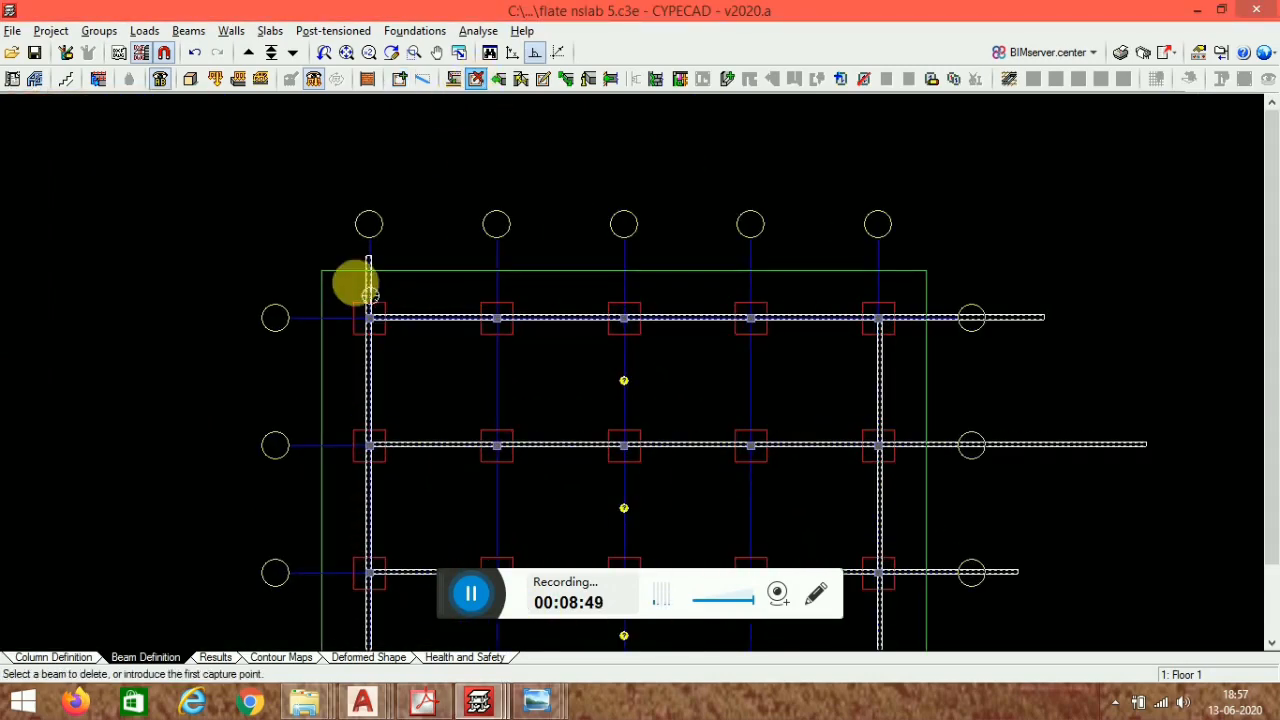
click(992, 335)
click(1060, 465)
scroll(815, 135, down, 2)
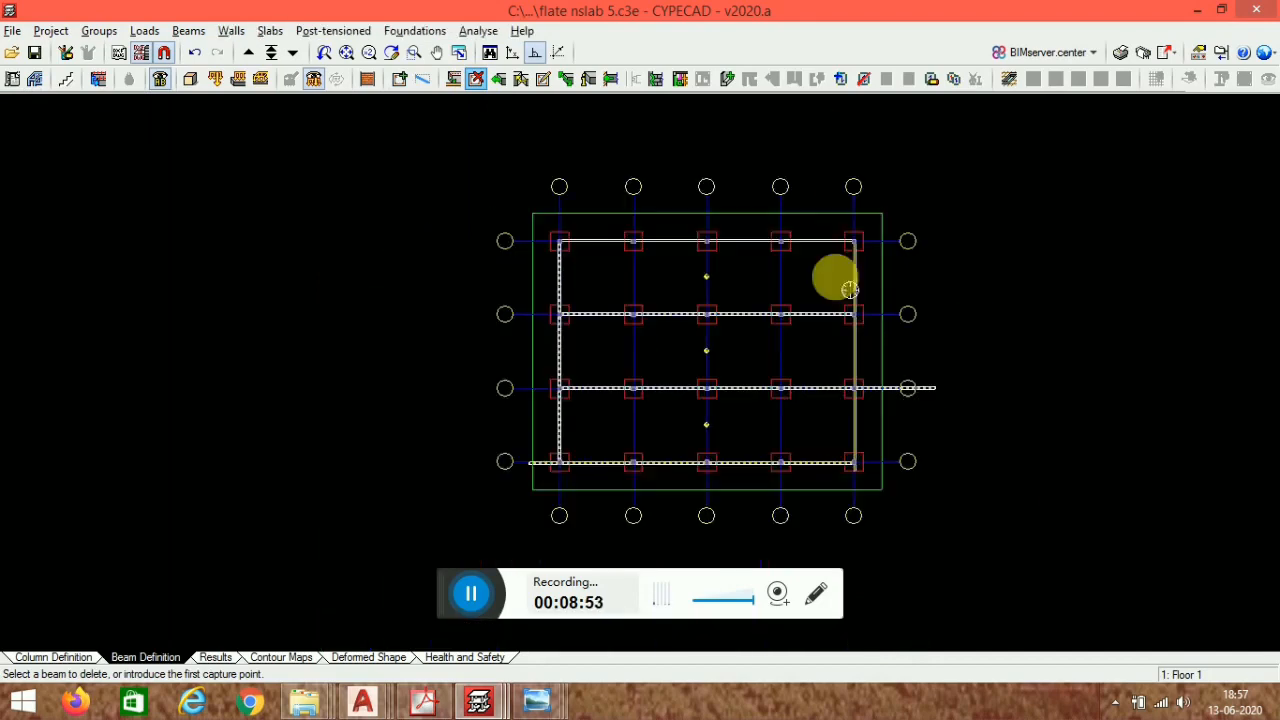
scroll(935, 390, up, 1)
click(929, 391)
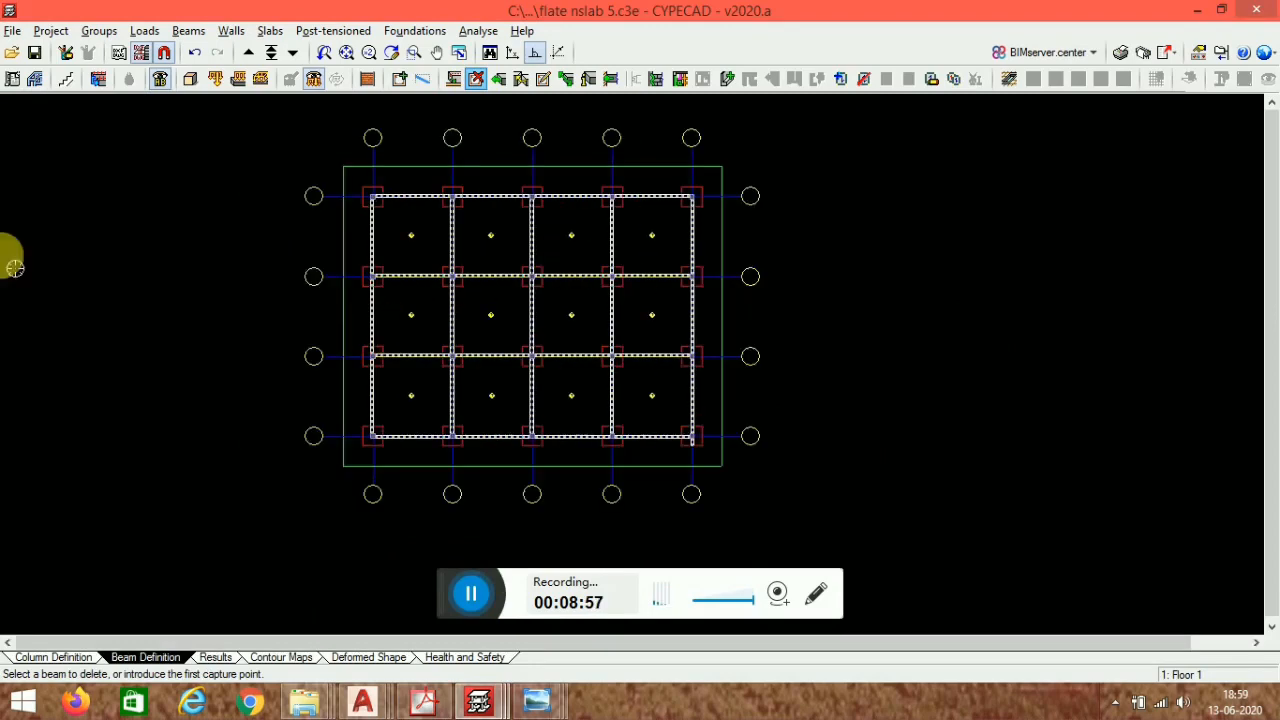
- Inspect the building in the 3D view, orbiting it, then close the 3D window
click(192, 84)
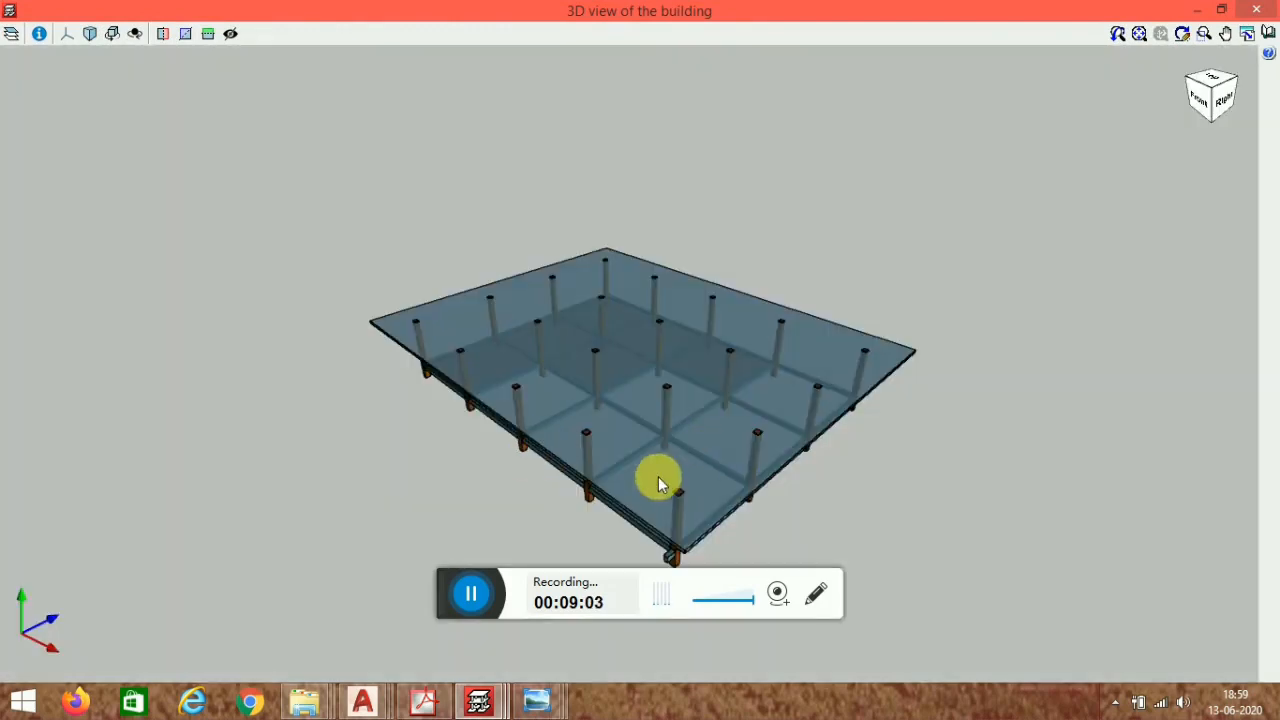
drag(660, 467, 692, 455)
click(1249, 33)
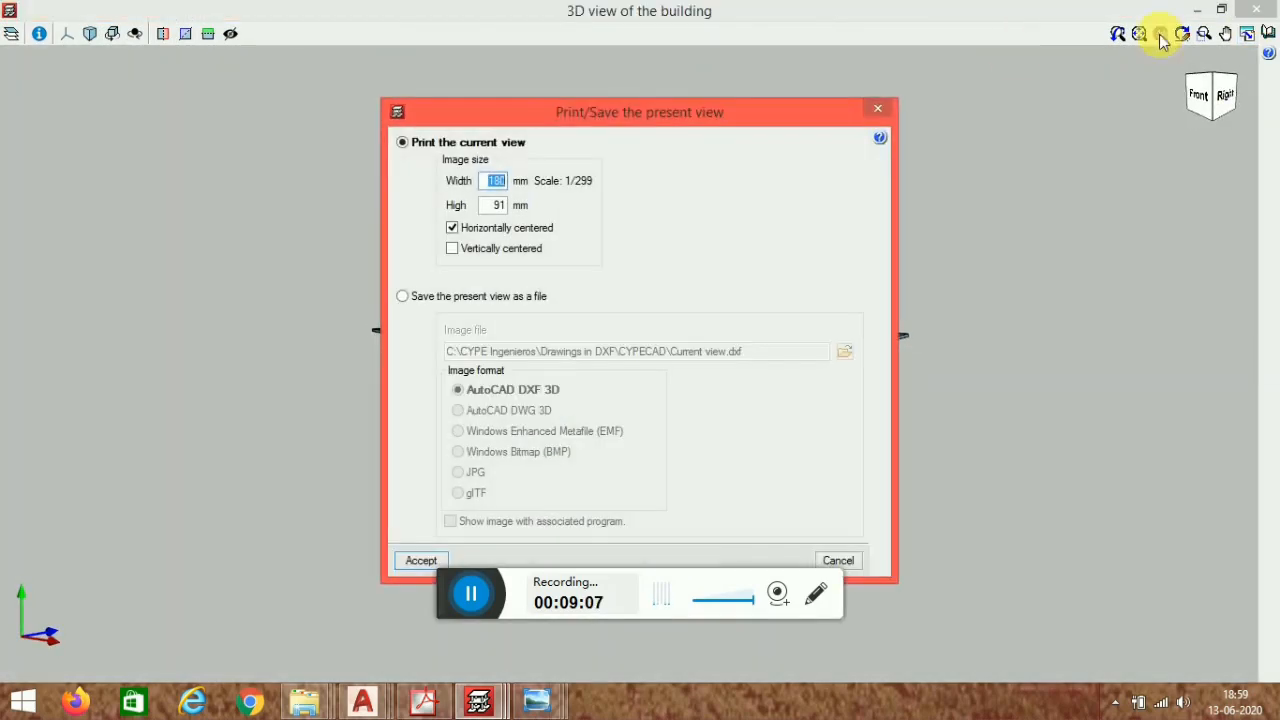
click(890, 114)
click(1257, 10)
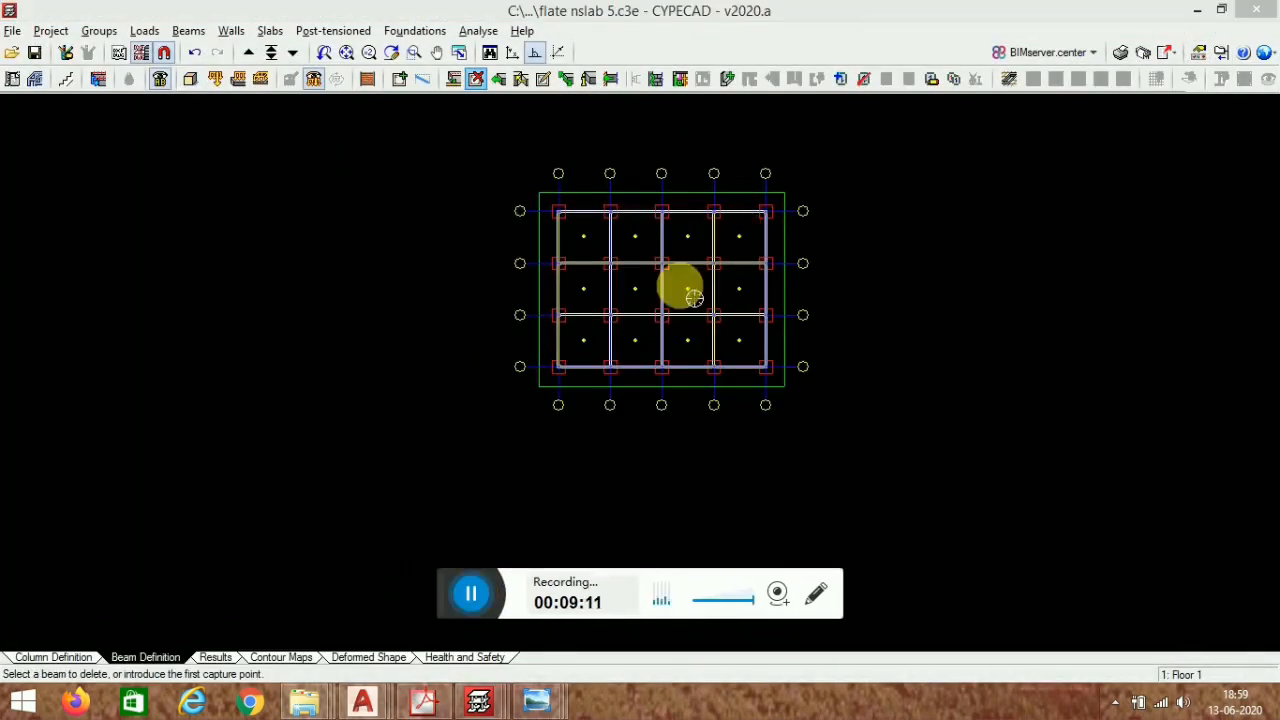
- Open the Panel manager and apply Delete panel with a selection window around the whole floor plan
middle_drag(740, 293, 677, 317)
scroll(602, 234, up, 2)
scroll(712, 290, up, 1)
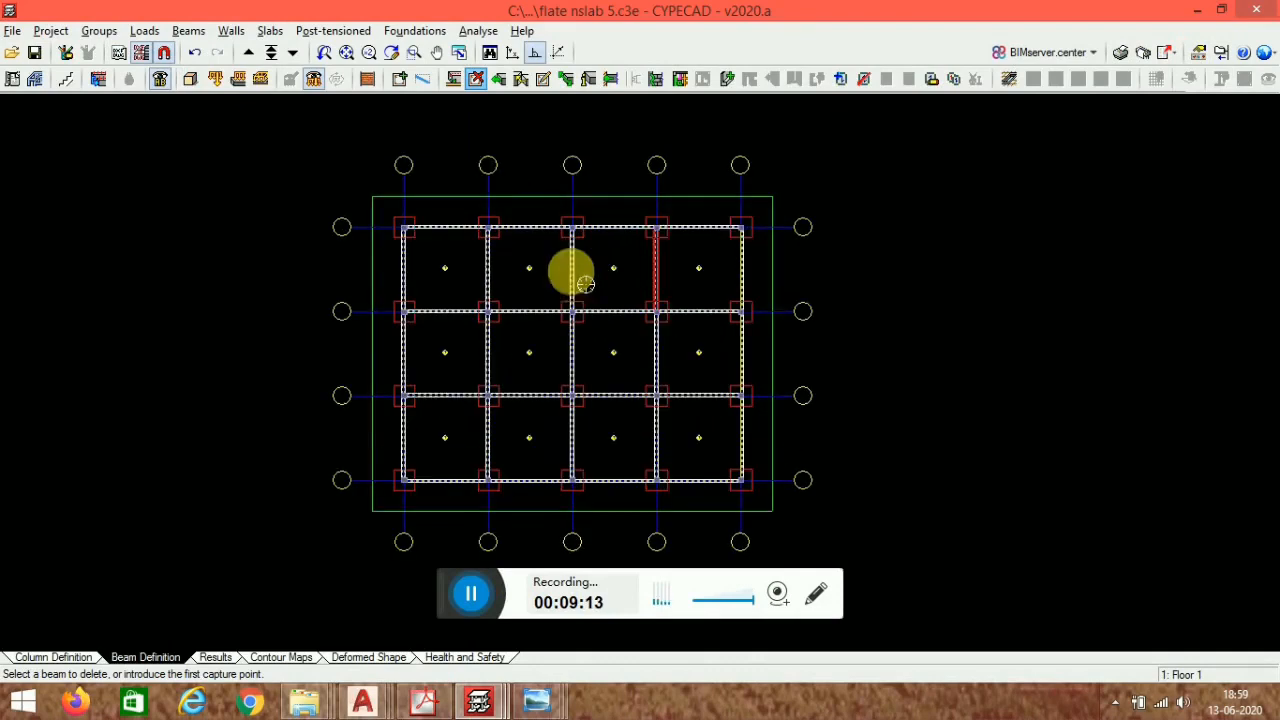
click(271, 31)
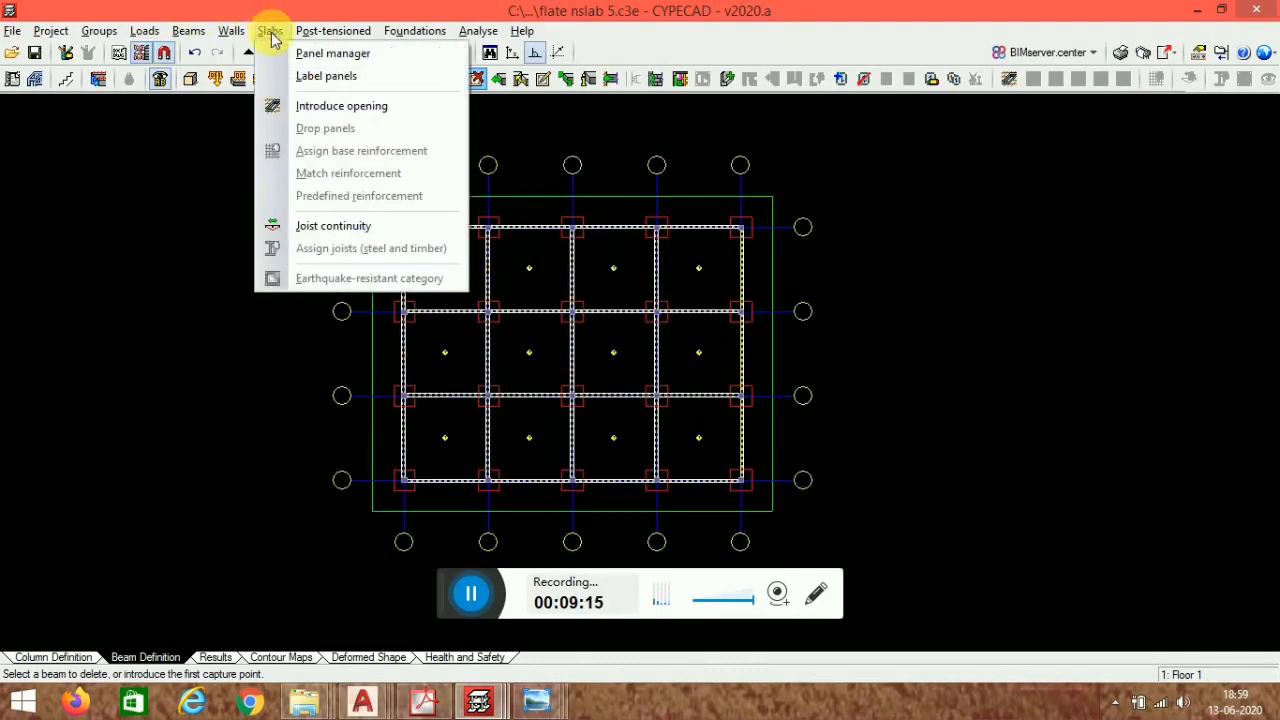
click(283, 58)
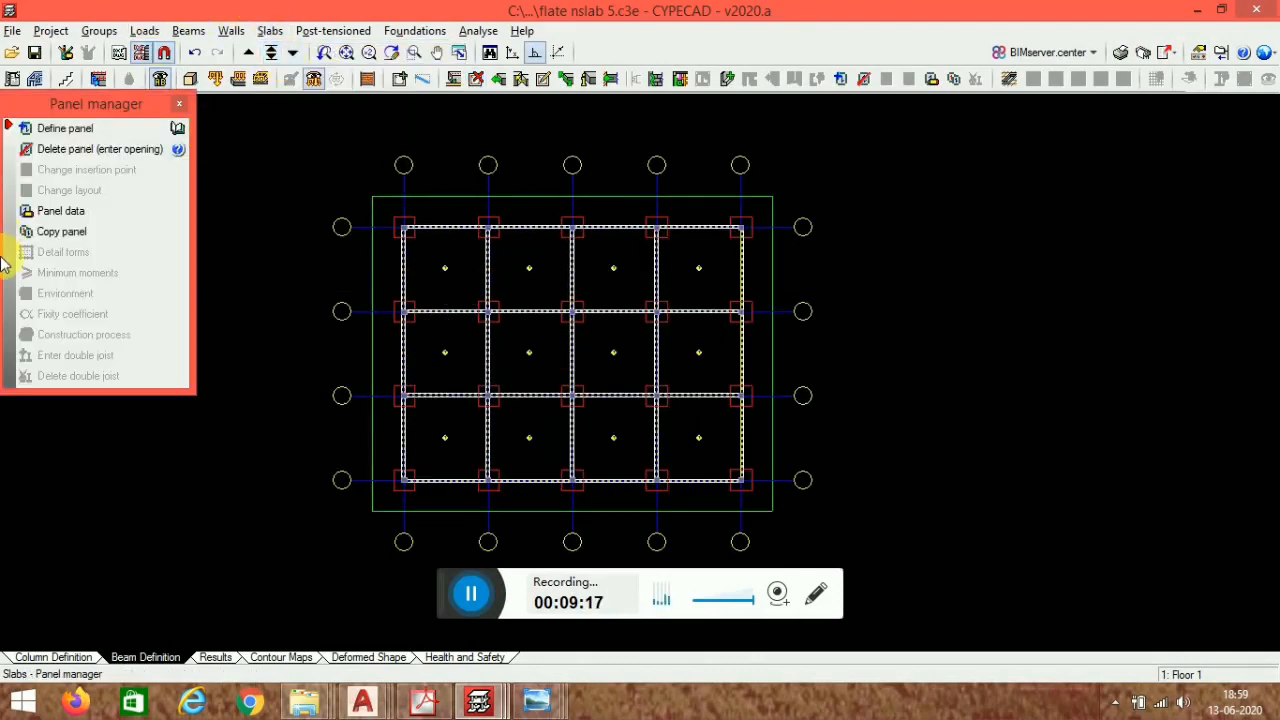
click(88, 149)
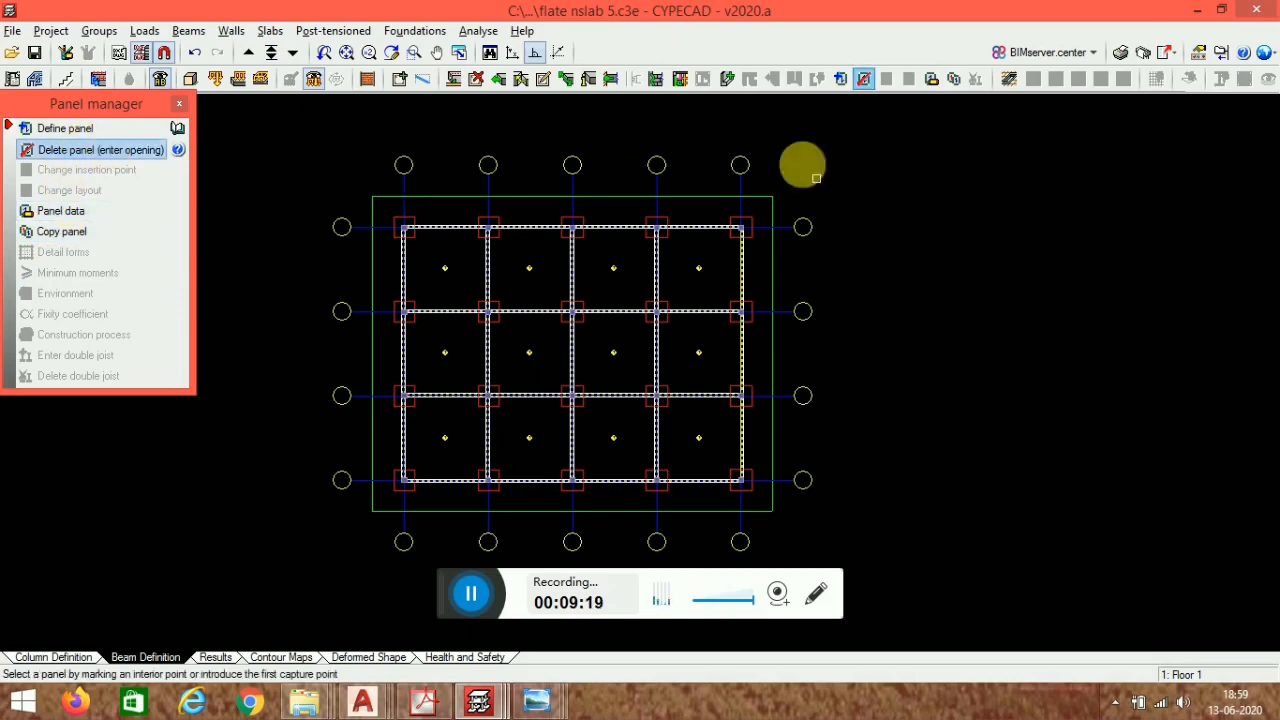
scroll(816, 178, down, 2)
click(857, 143)
click(358, 522)
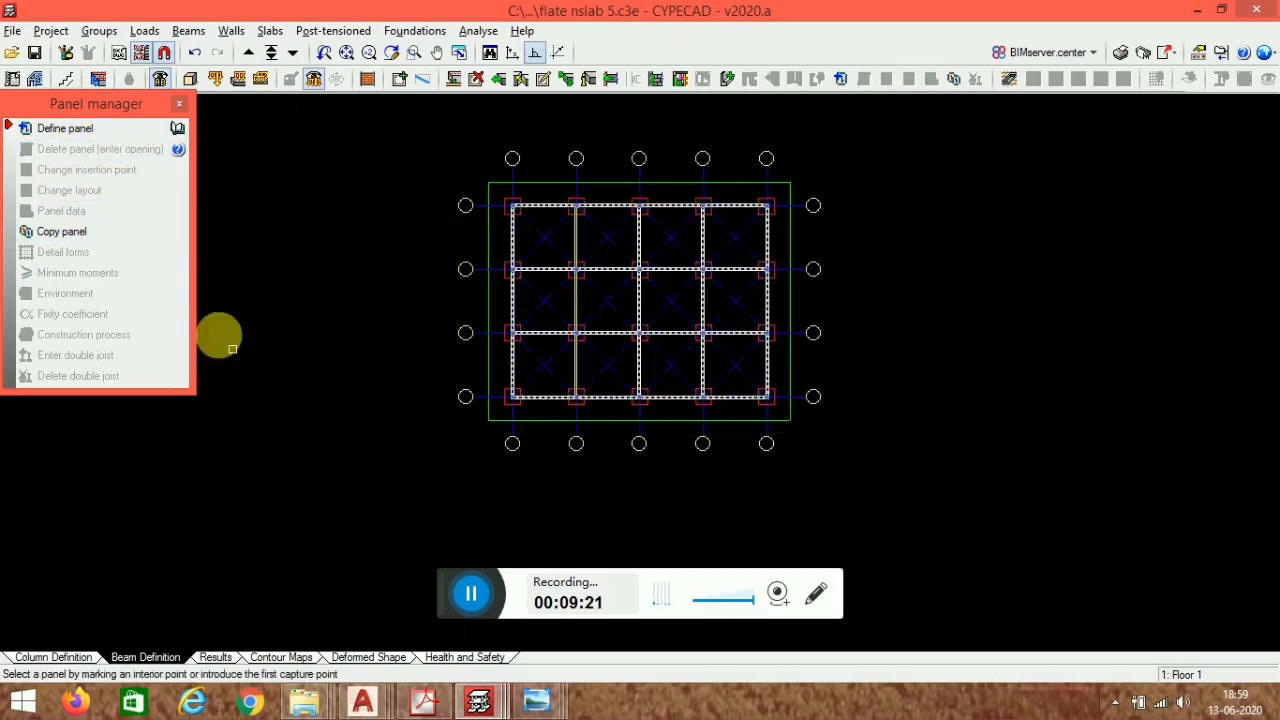
- Check the structure again in the 3D view from a lower angle
click(189, 80)
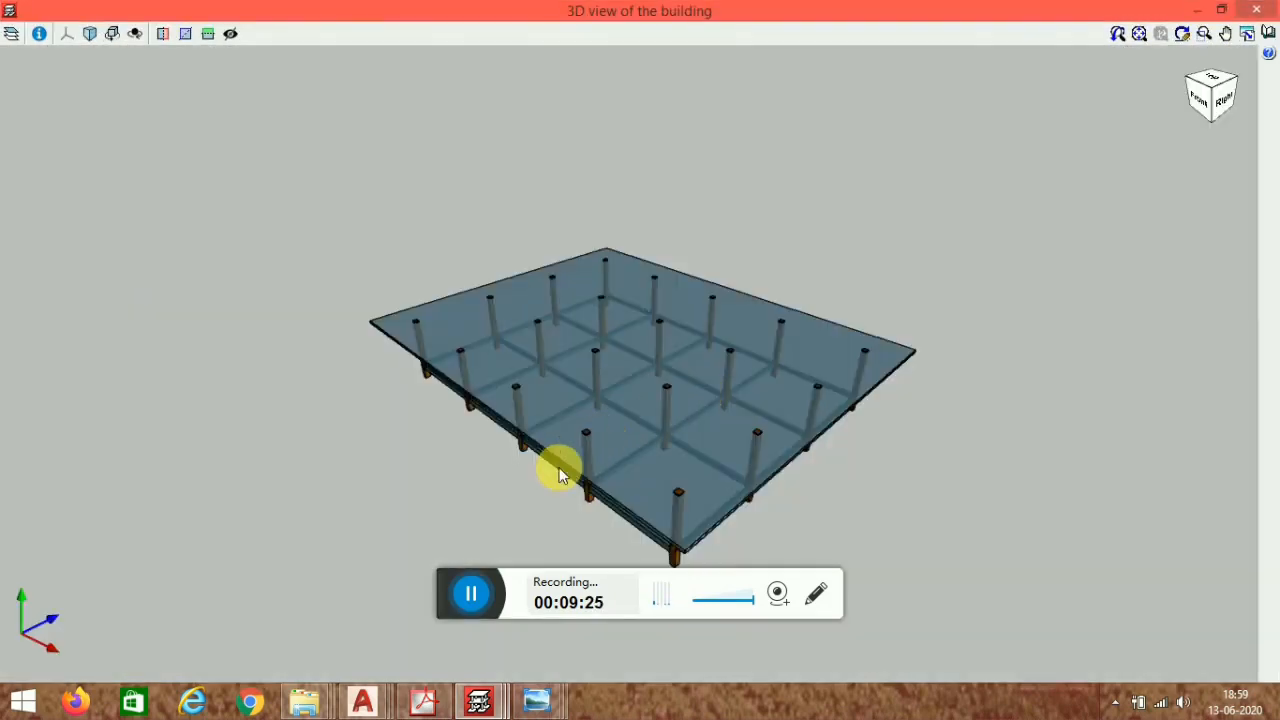
middle_drag(560, 473, 531, 452)
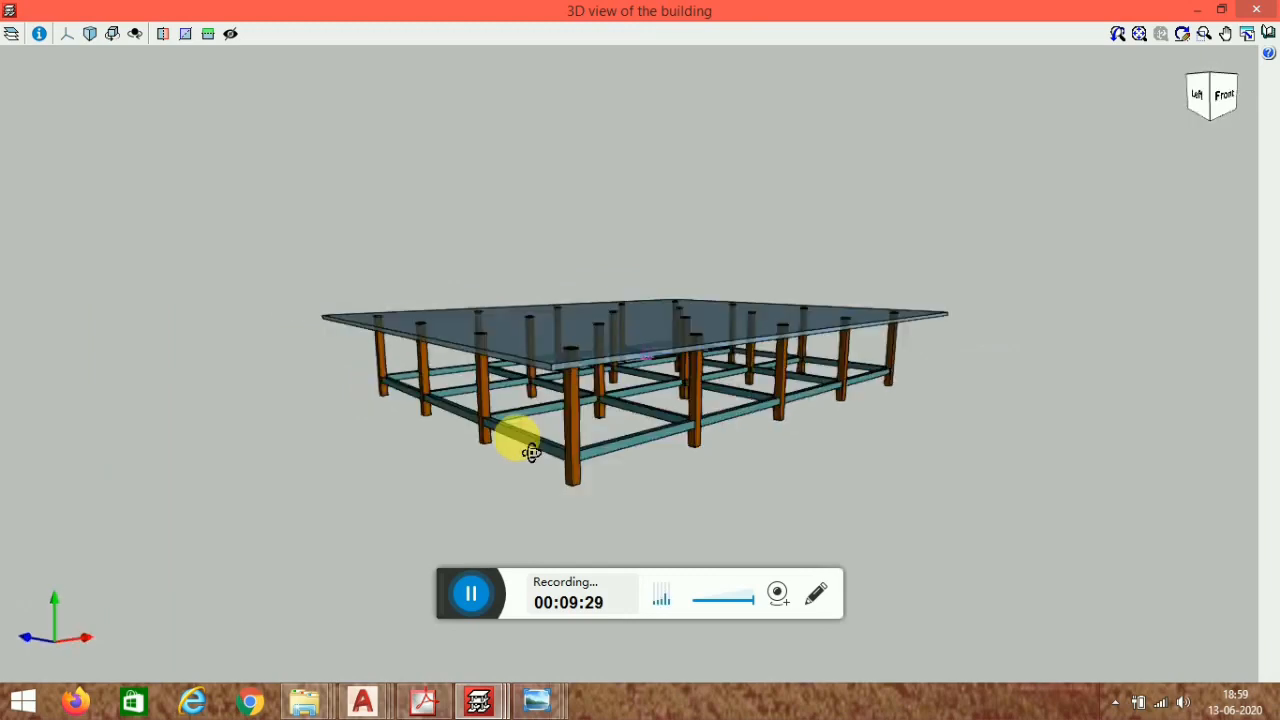
click(1256, 9)
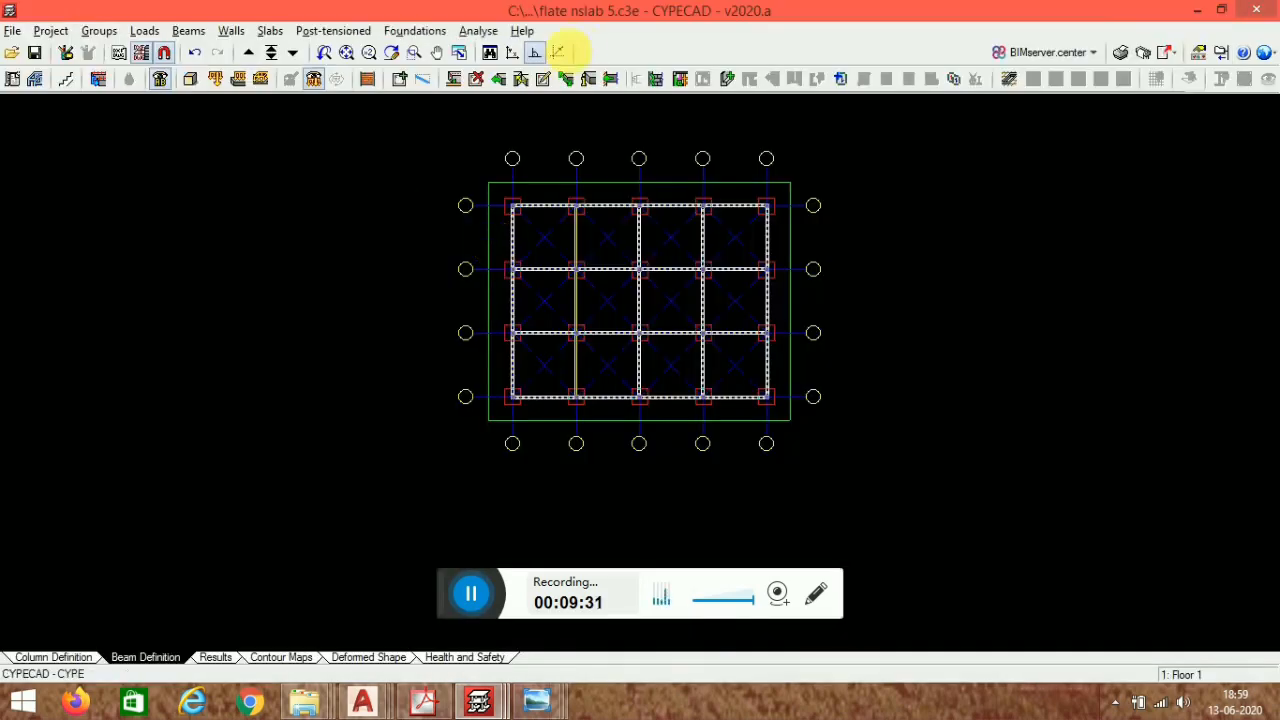
- Run the analysis of the job and close the error report
click(479, 31)
click(503, 74)
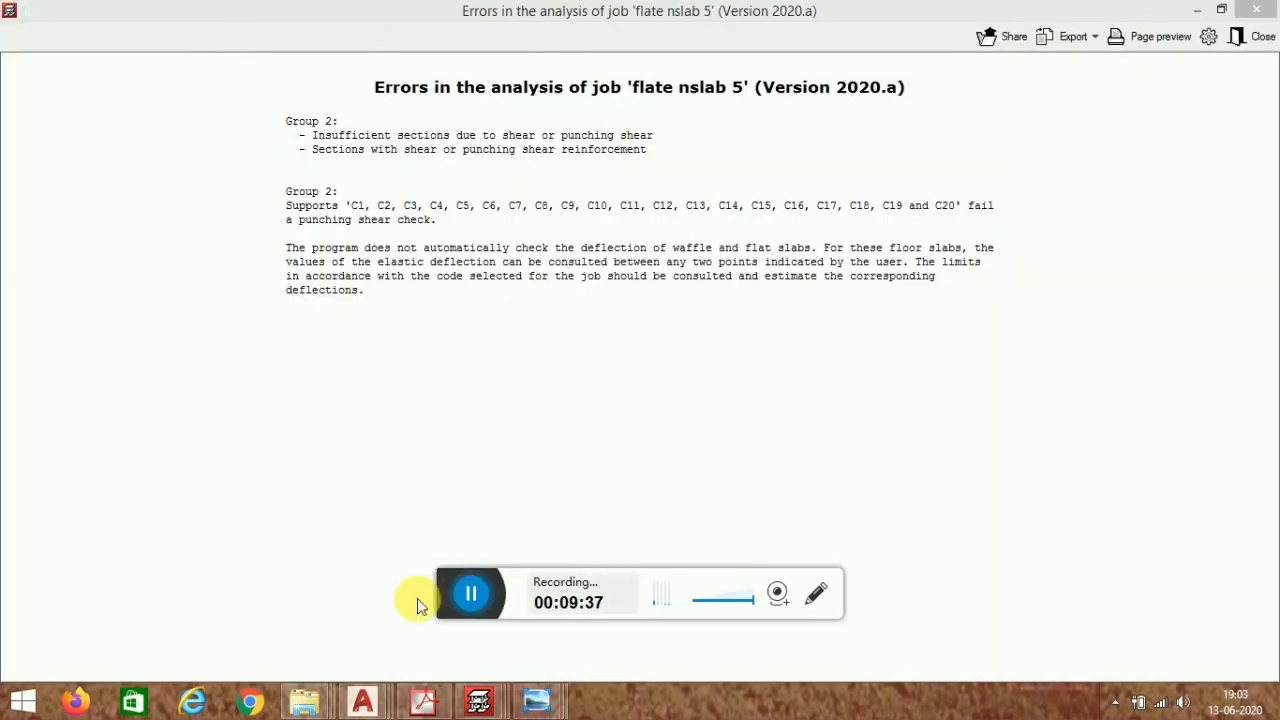
click(1245, 36)
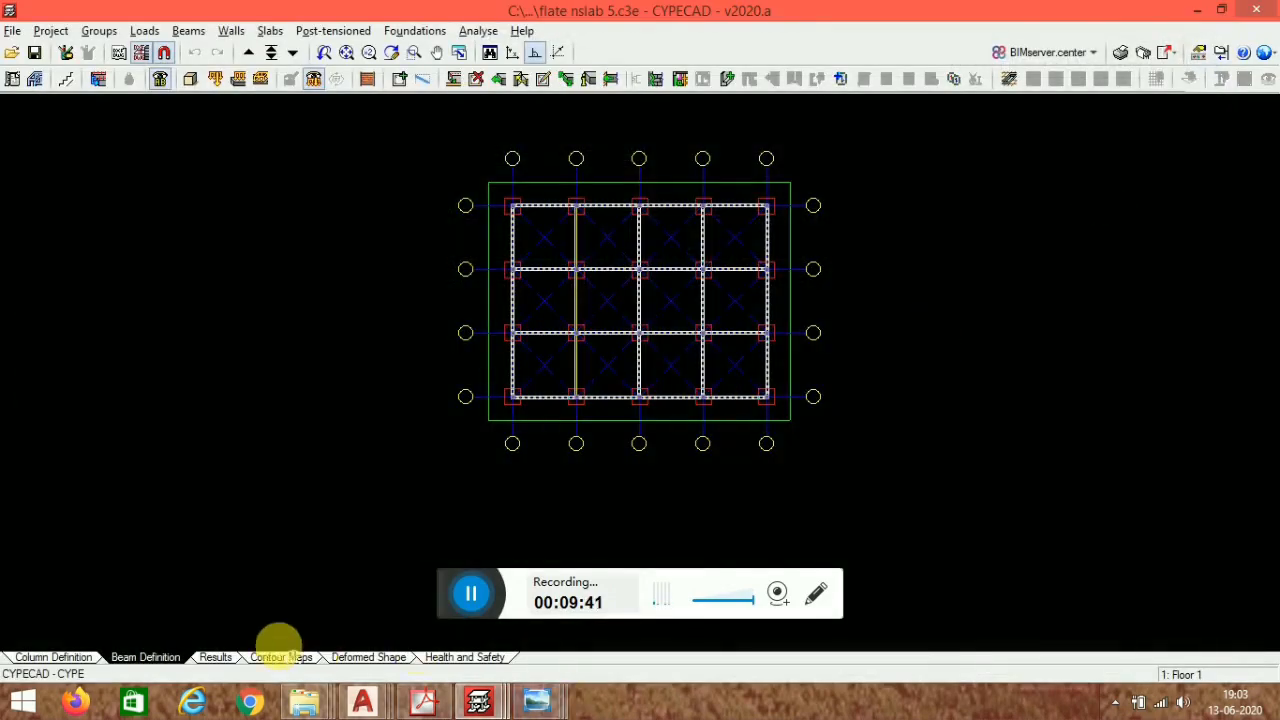
- Open the Results tab and display the flate slab grid line view
click(232, 660)
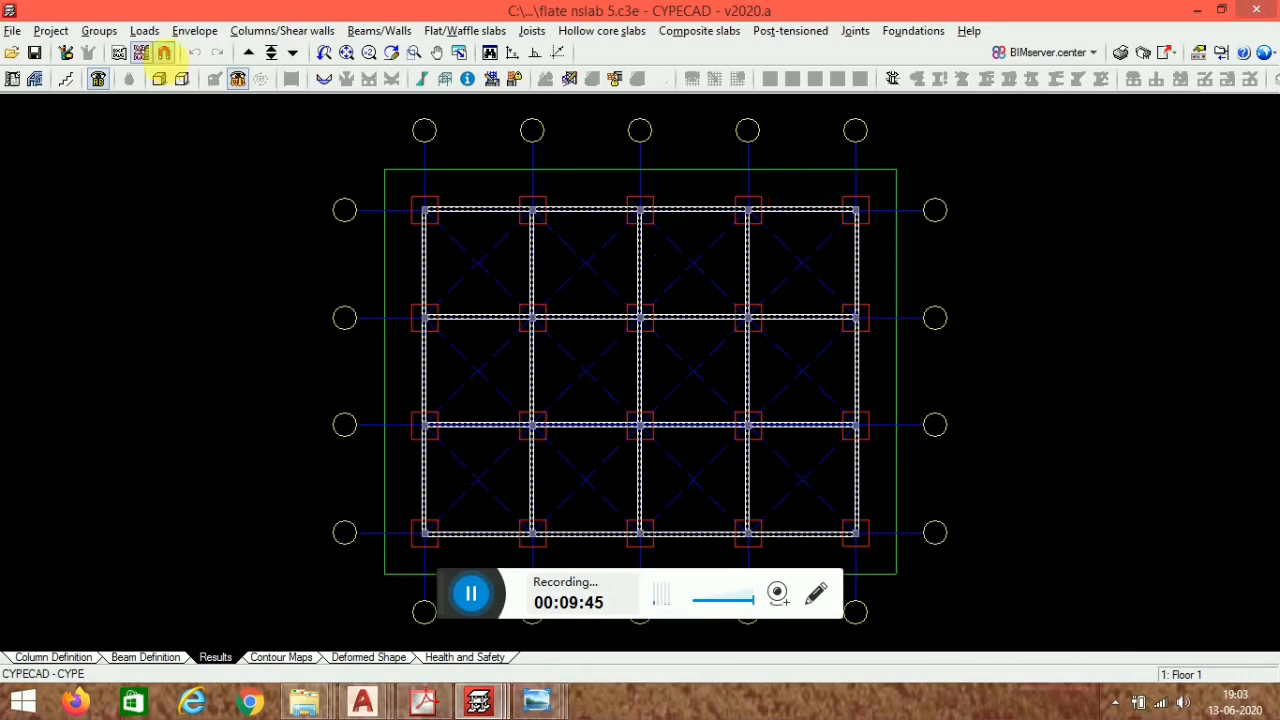
click(143, 53)
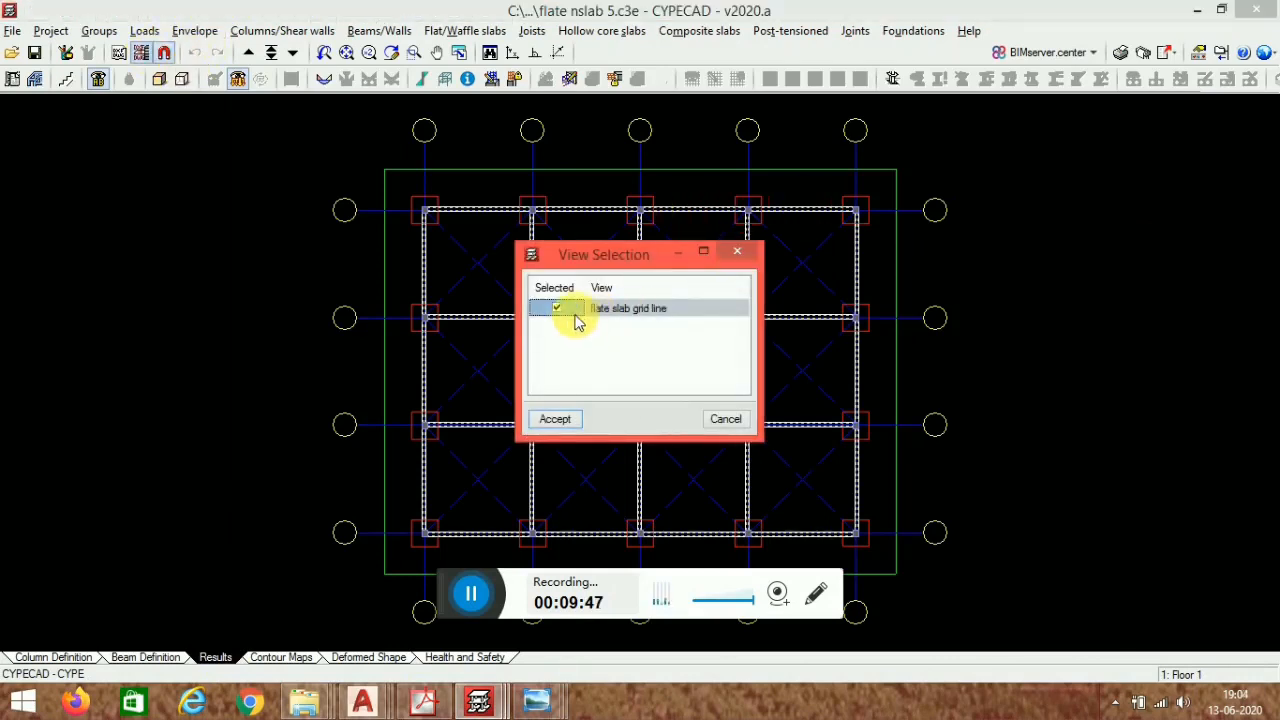
click(556, 419)
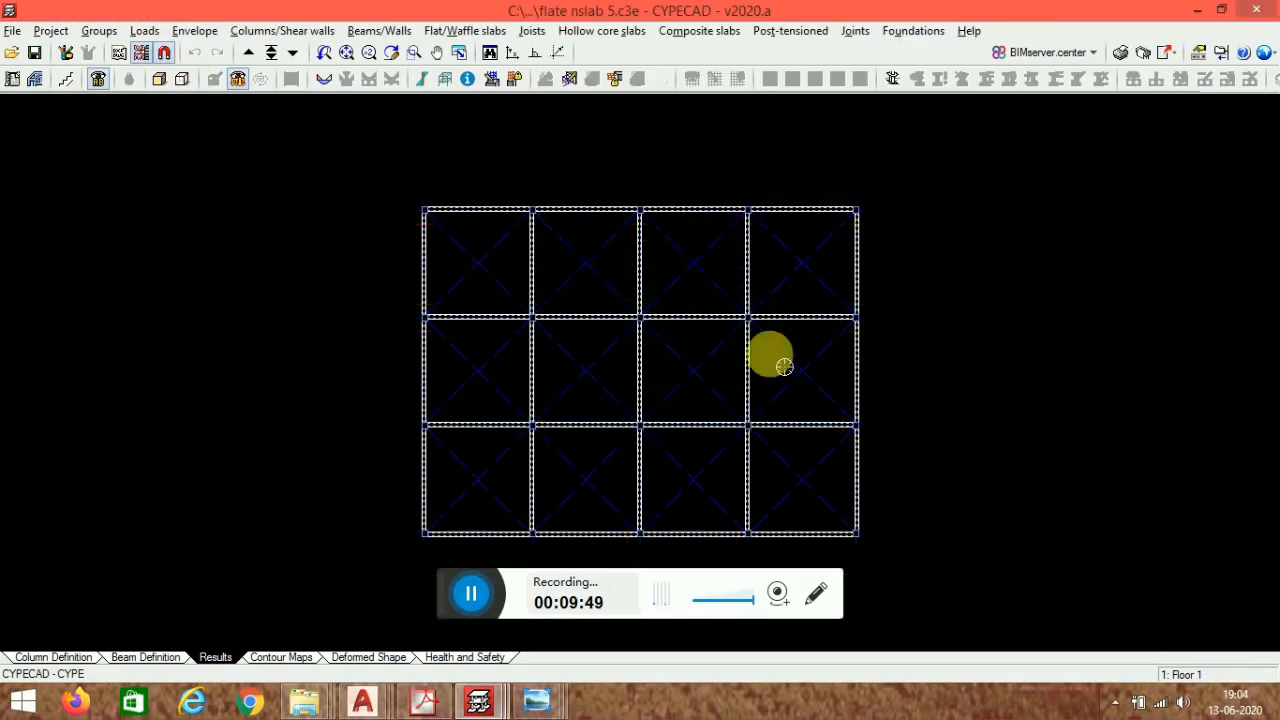
- Move up to Floor 2 and accept its view selection
scroll(508, 271, up, 1)
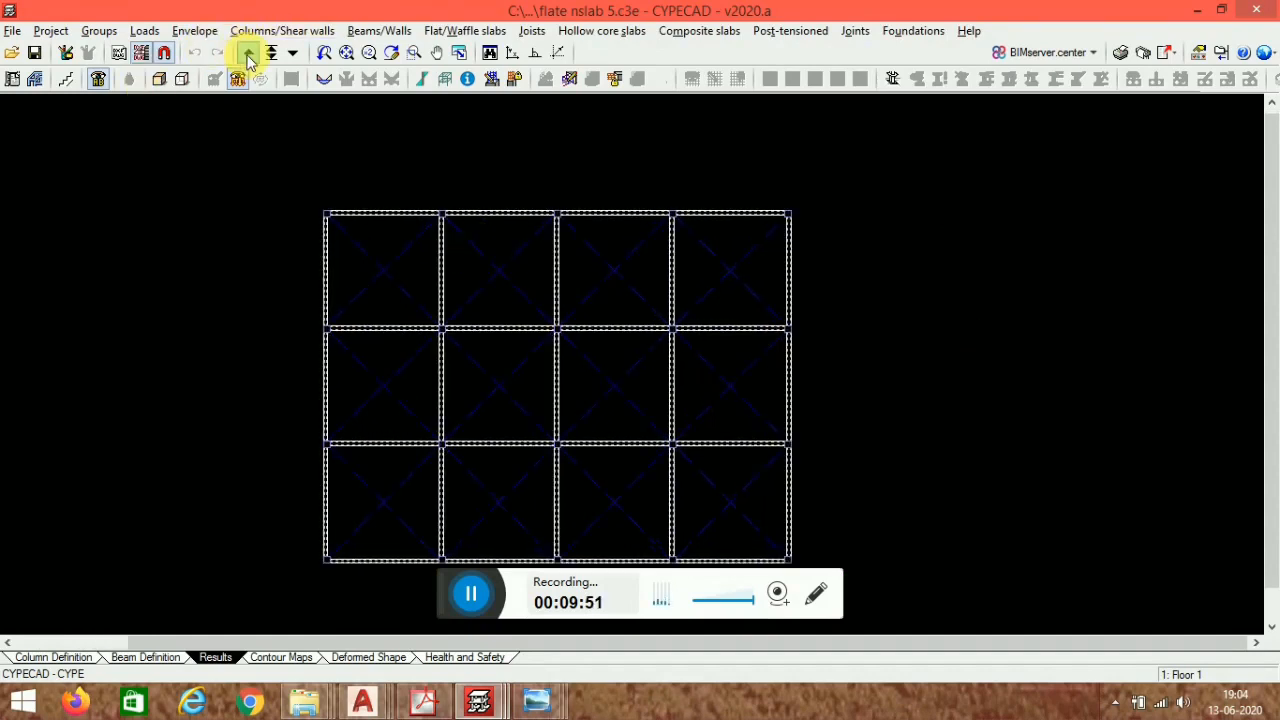
click(247, 52)
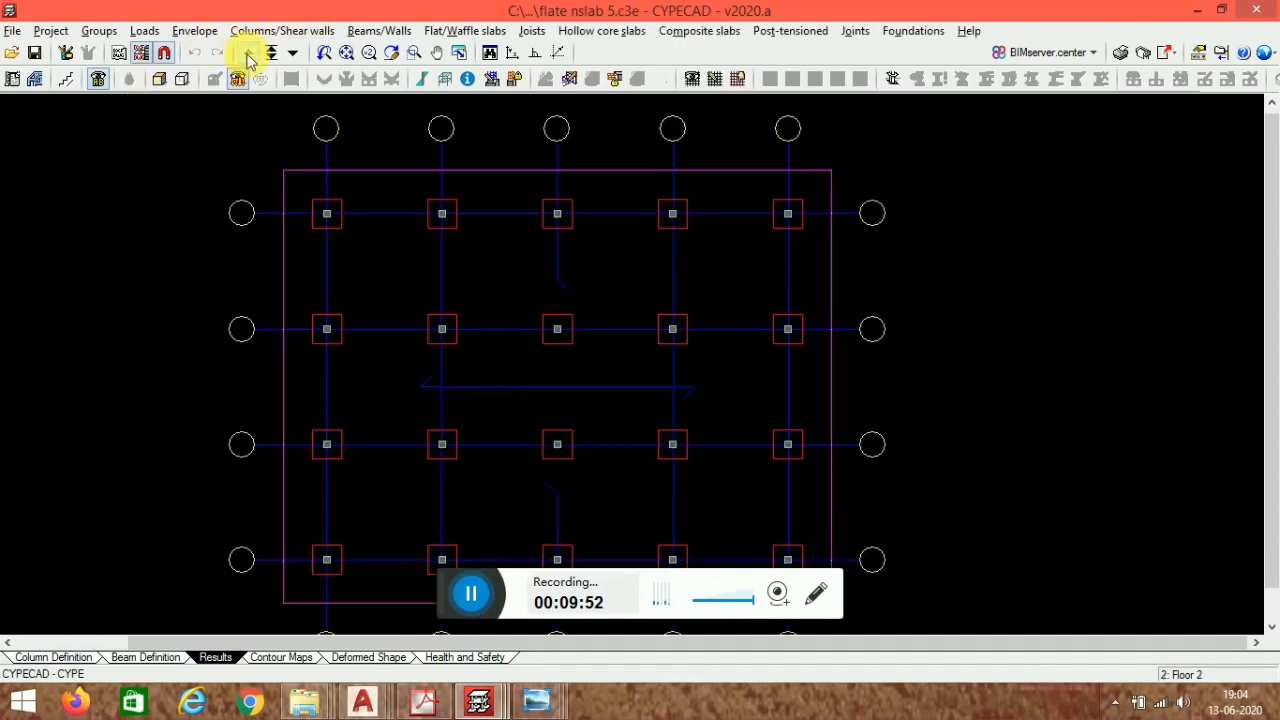
click(143, 53)
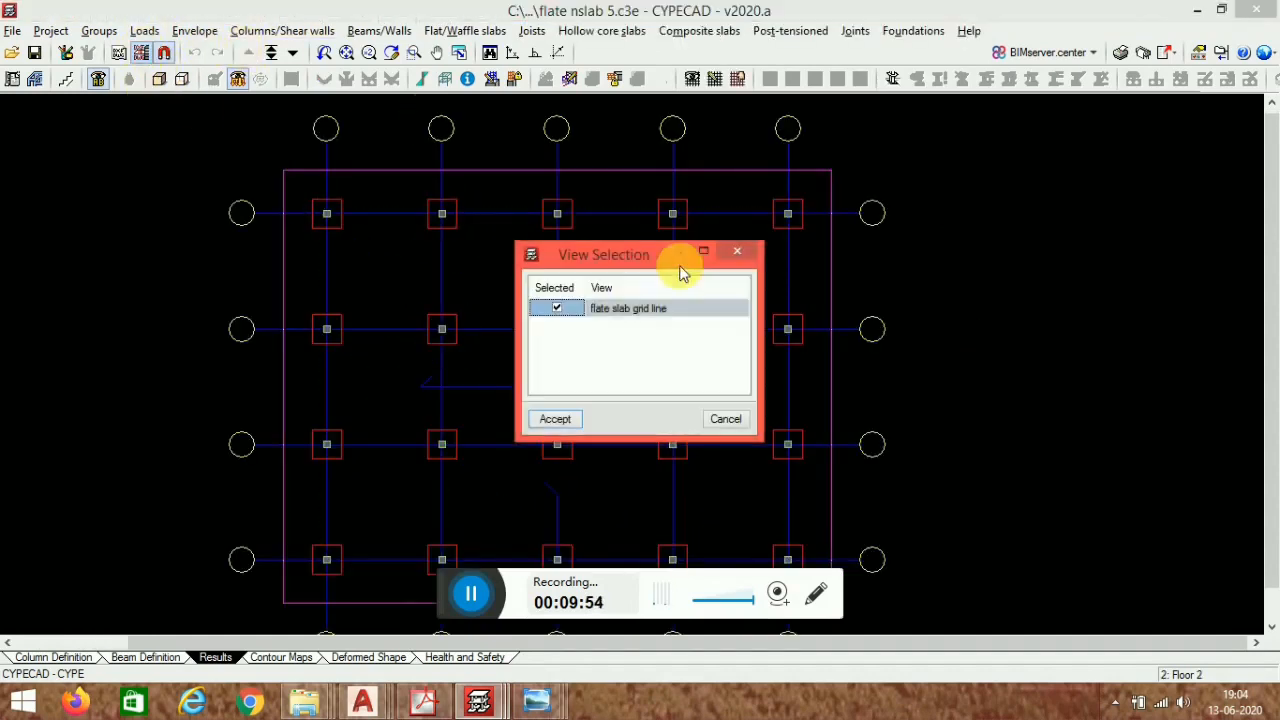
click(556, 419)
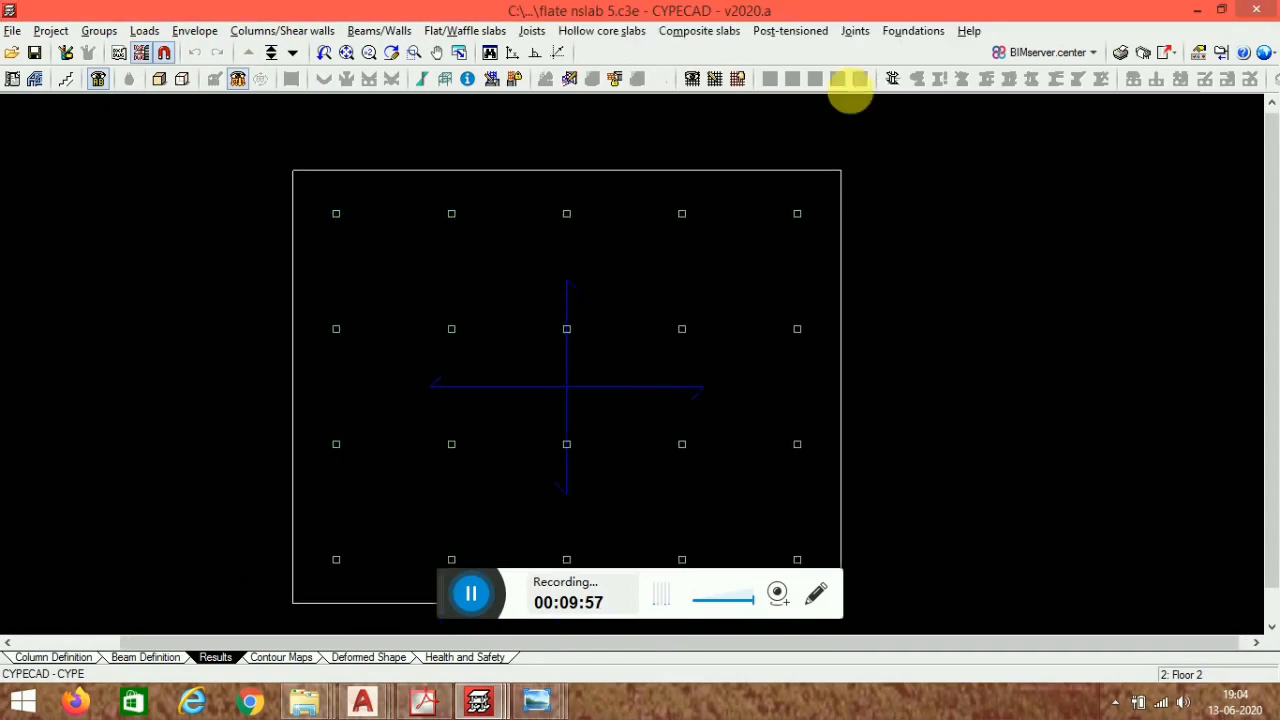
- Open the Punching shear checks and review the check report for the top-left column C1
click(893, 84)
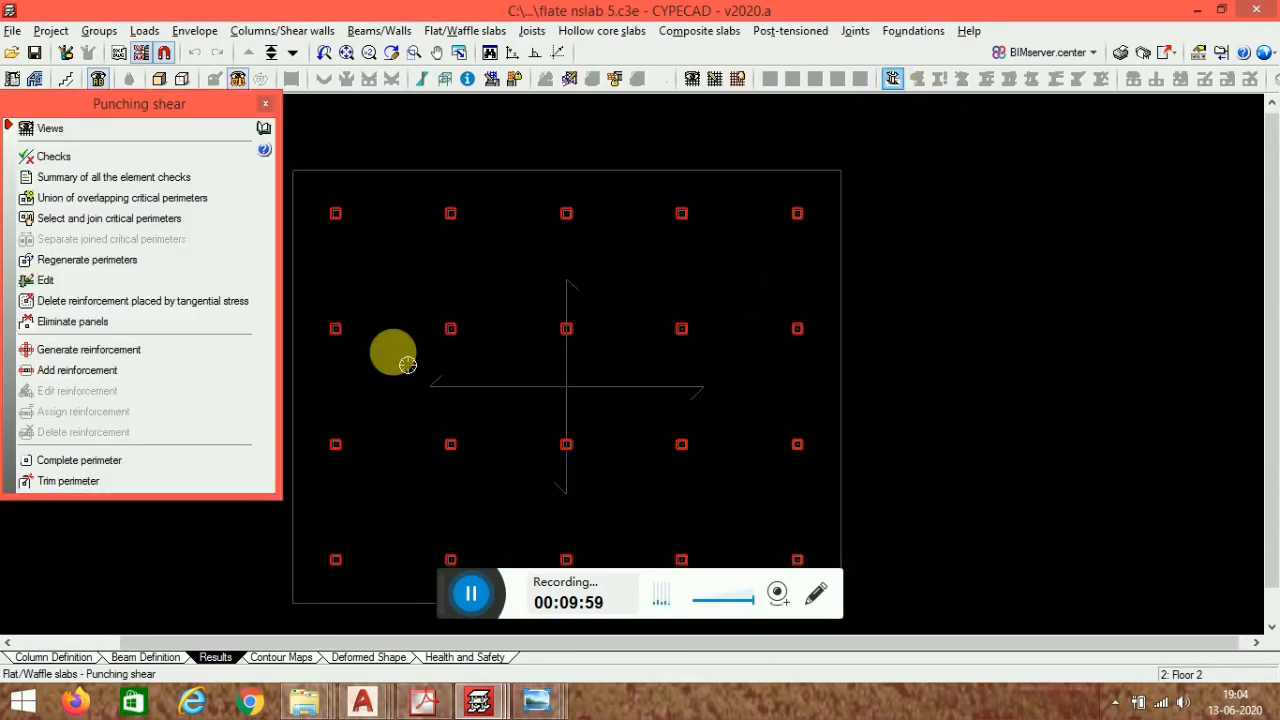
click(126, 157)
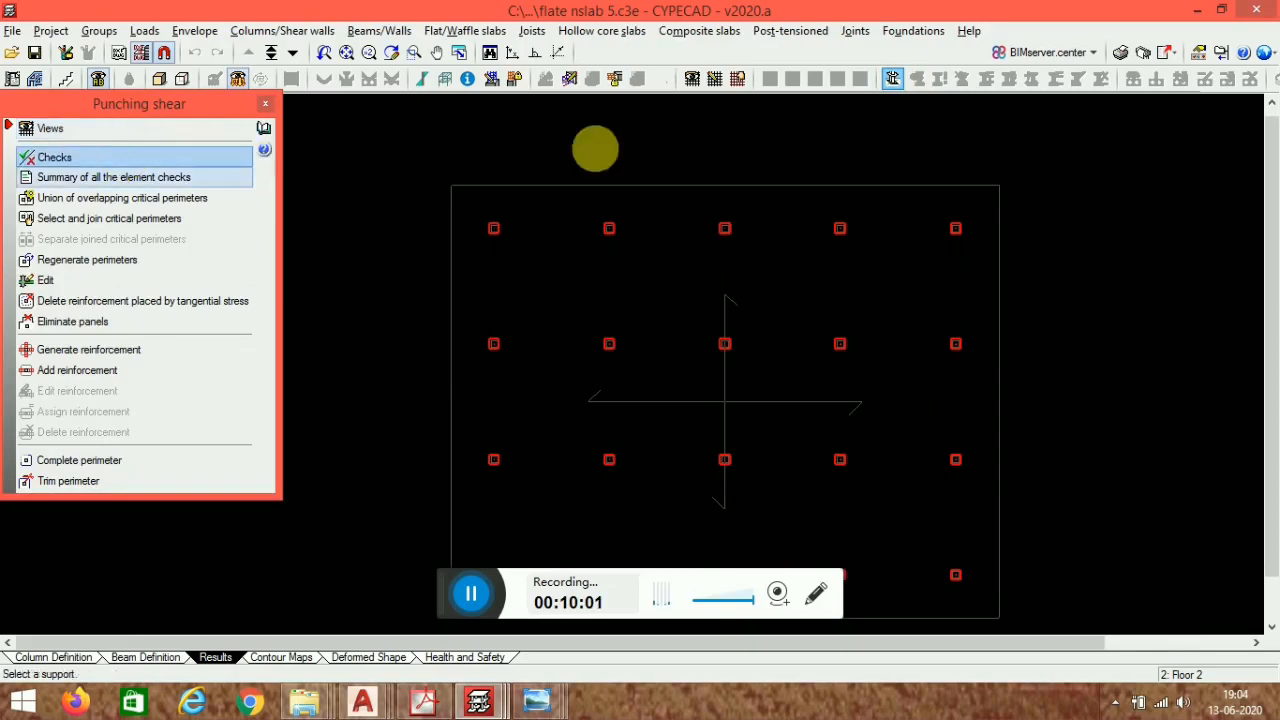
click(508, 212)
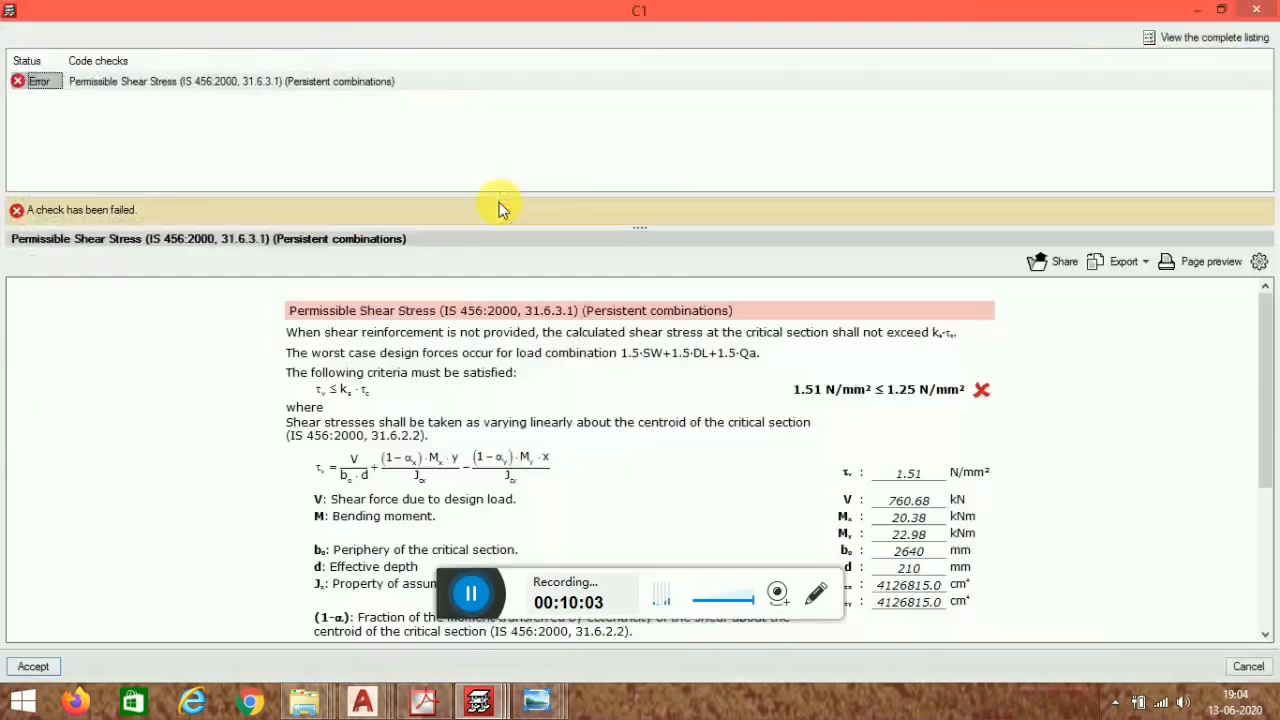
scroll(555, 340, down, 5)
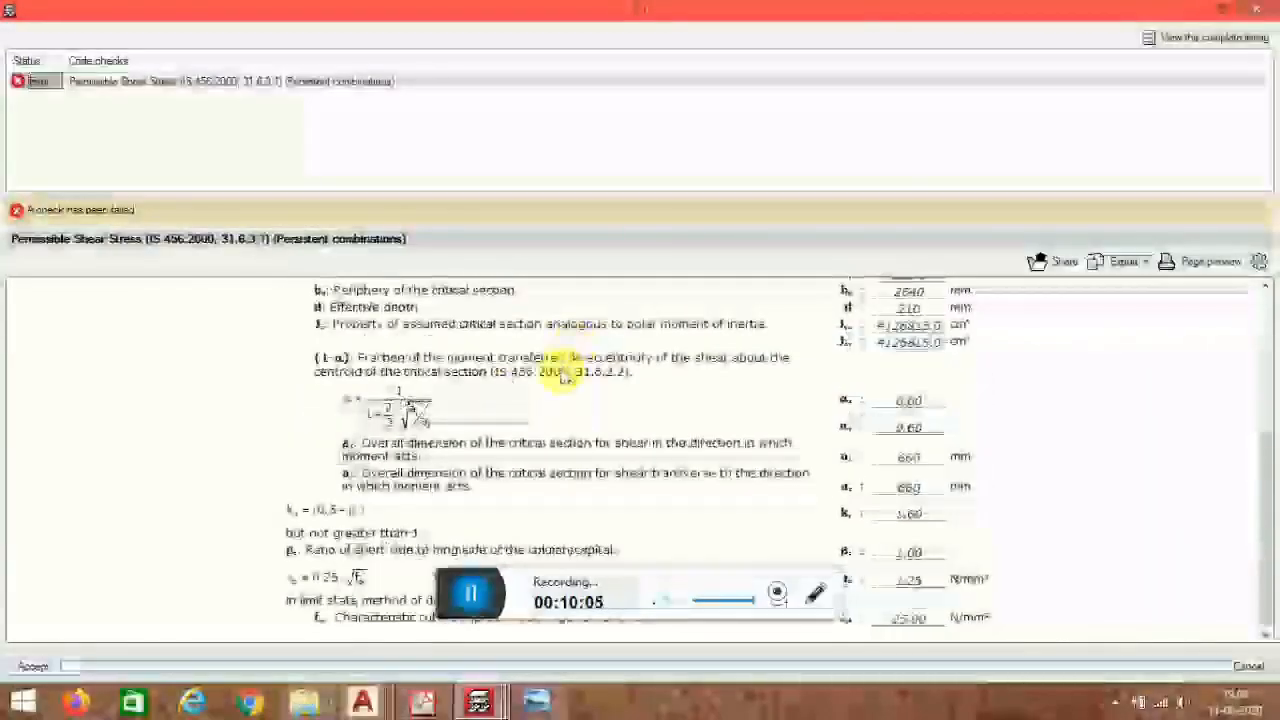
scroll(569, 294, up, 3)
click(1256, 12)
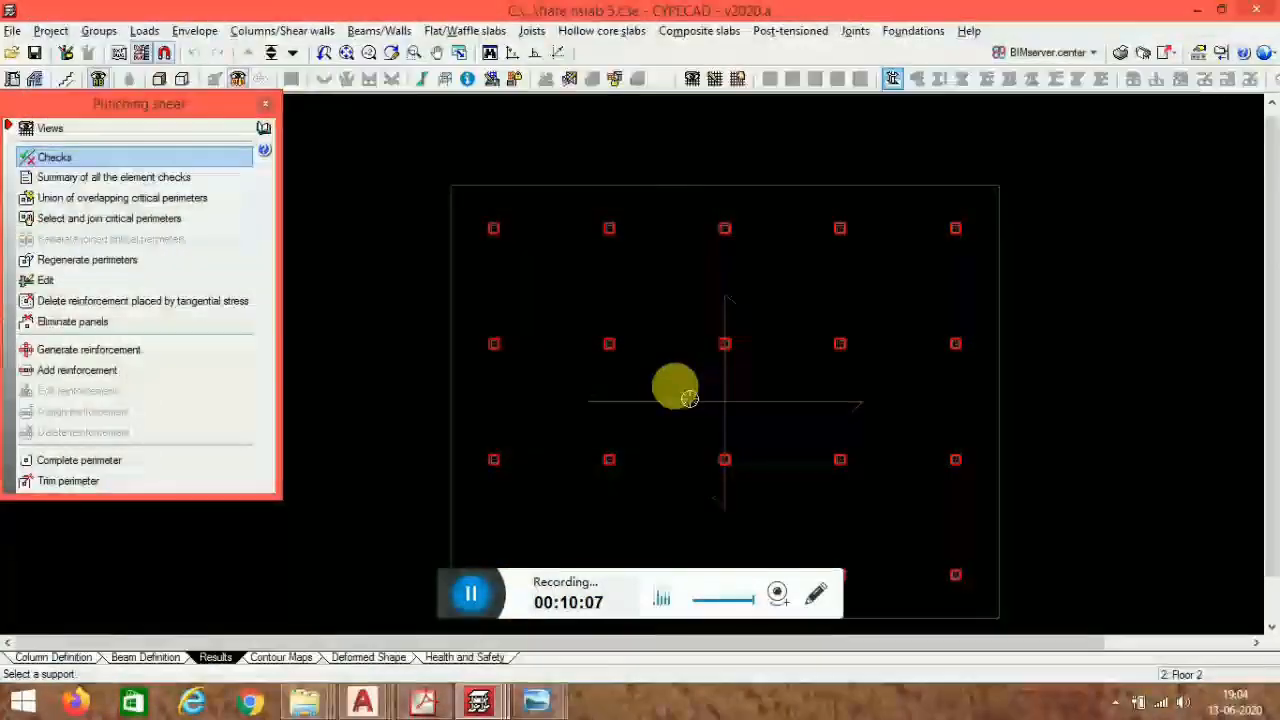
scroll(991, 254, up, 1)
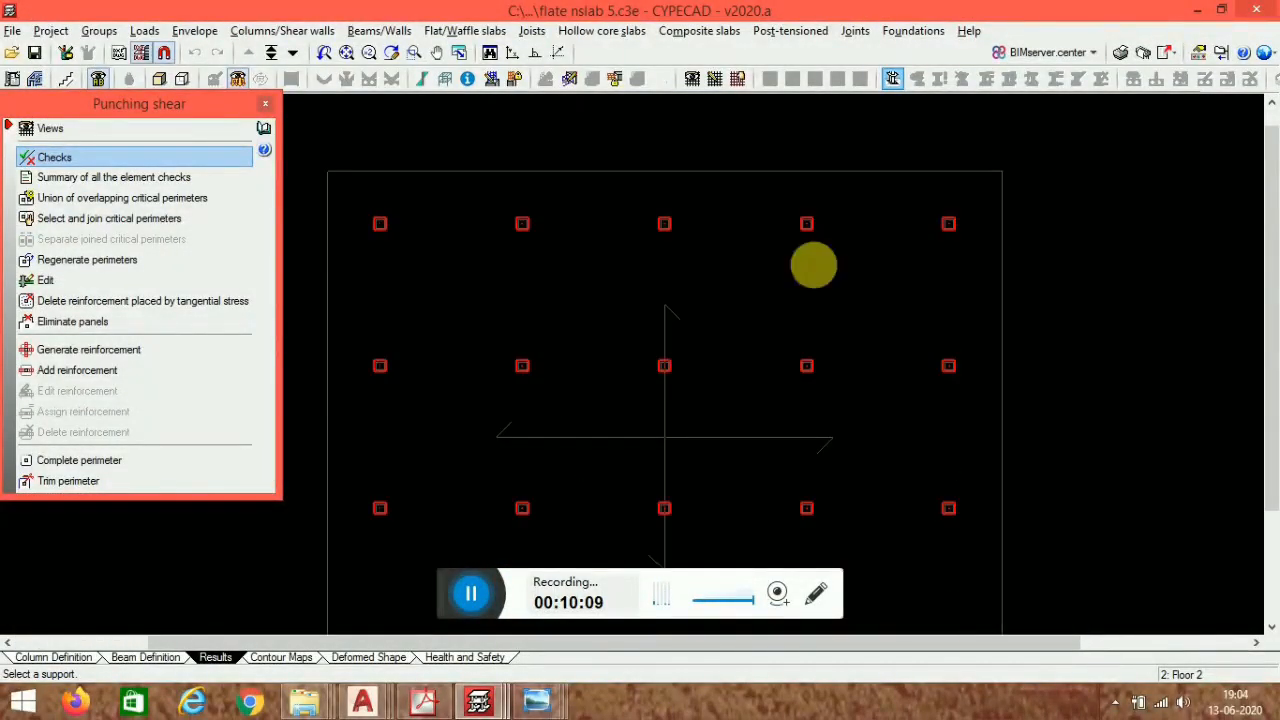
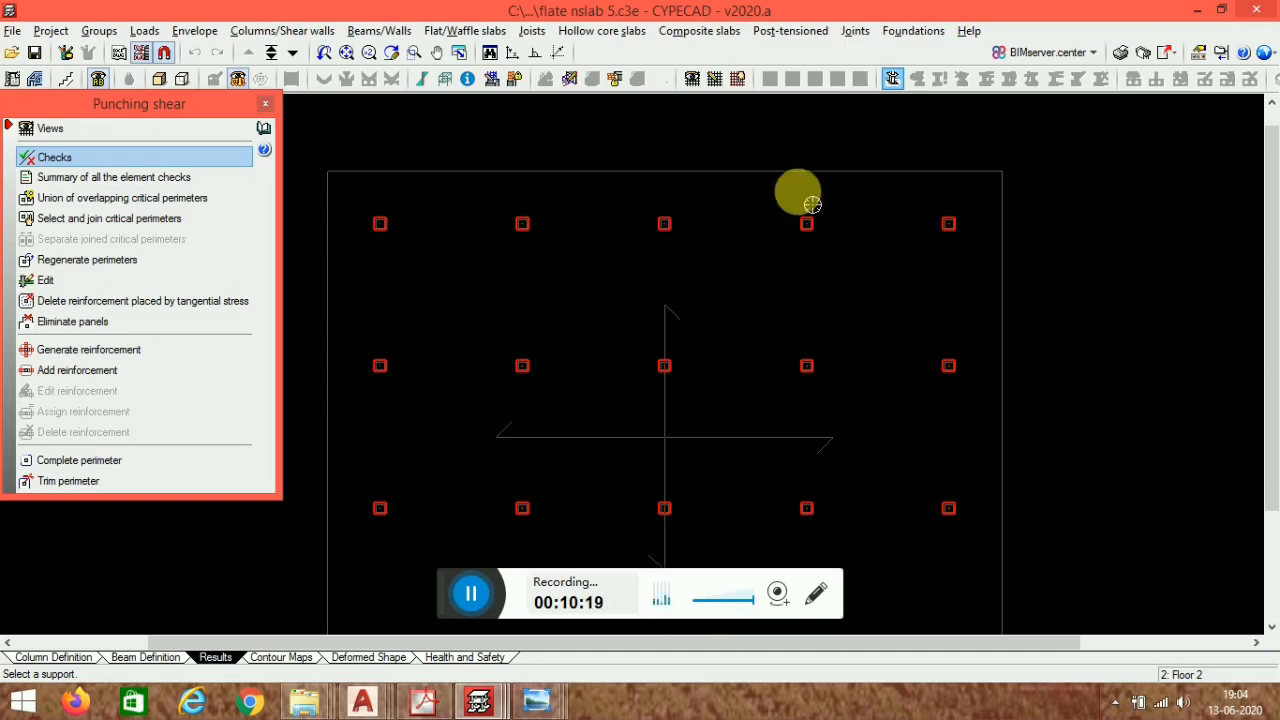
scroll(863, 271, down, 3)
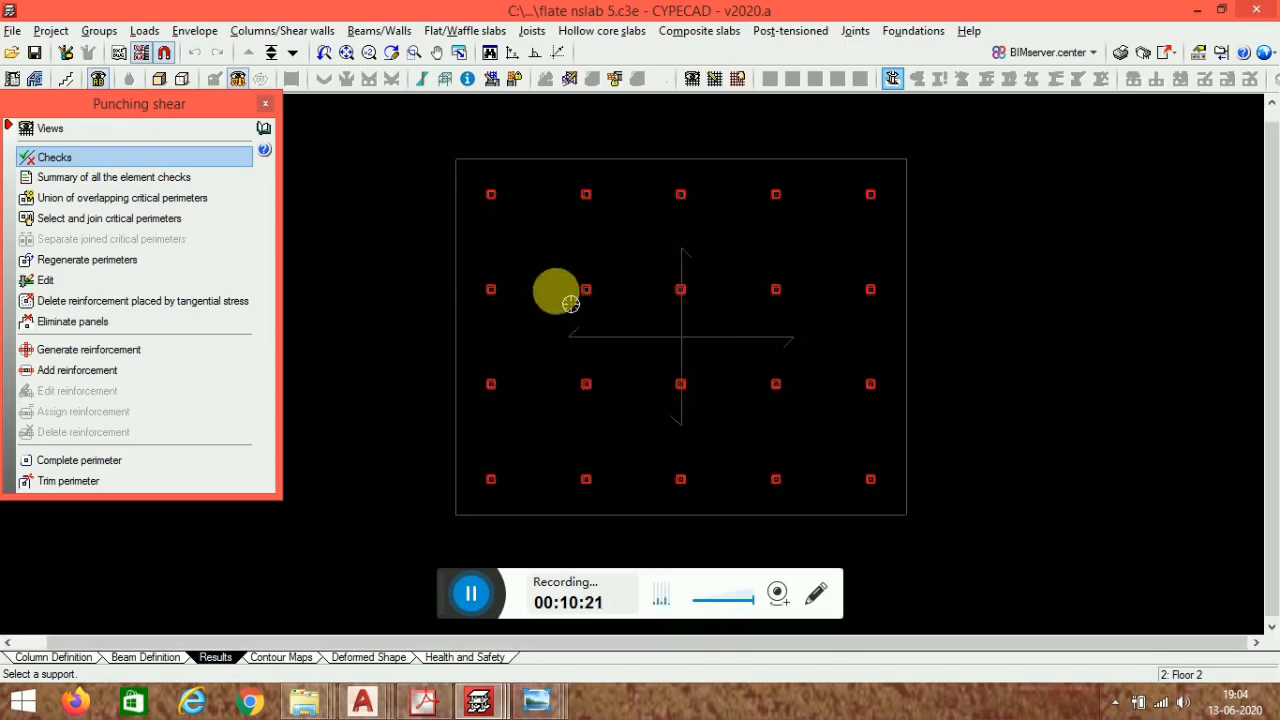
scroll(570, 232, up, 1)
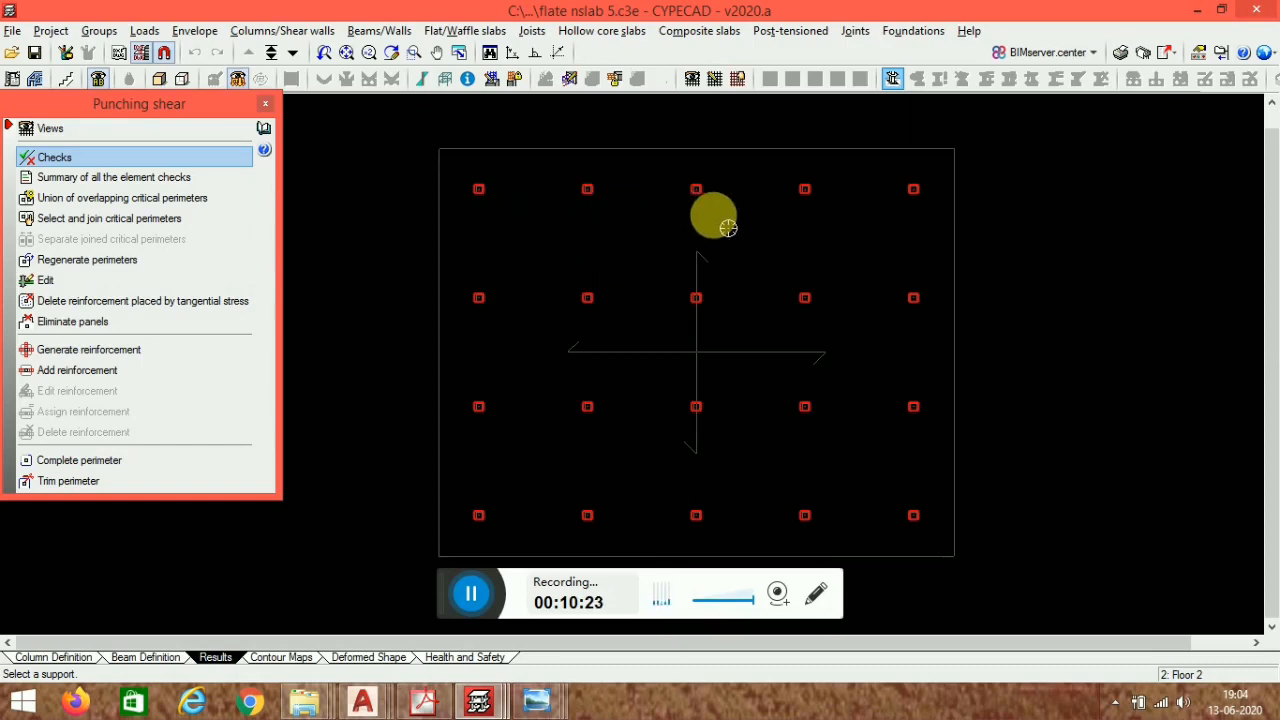
middle_drag(825, 250, 770, 280)
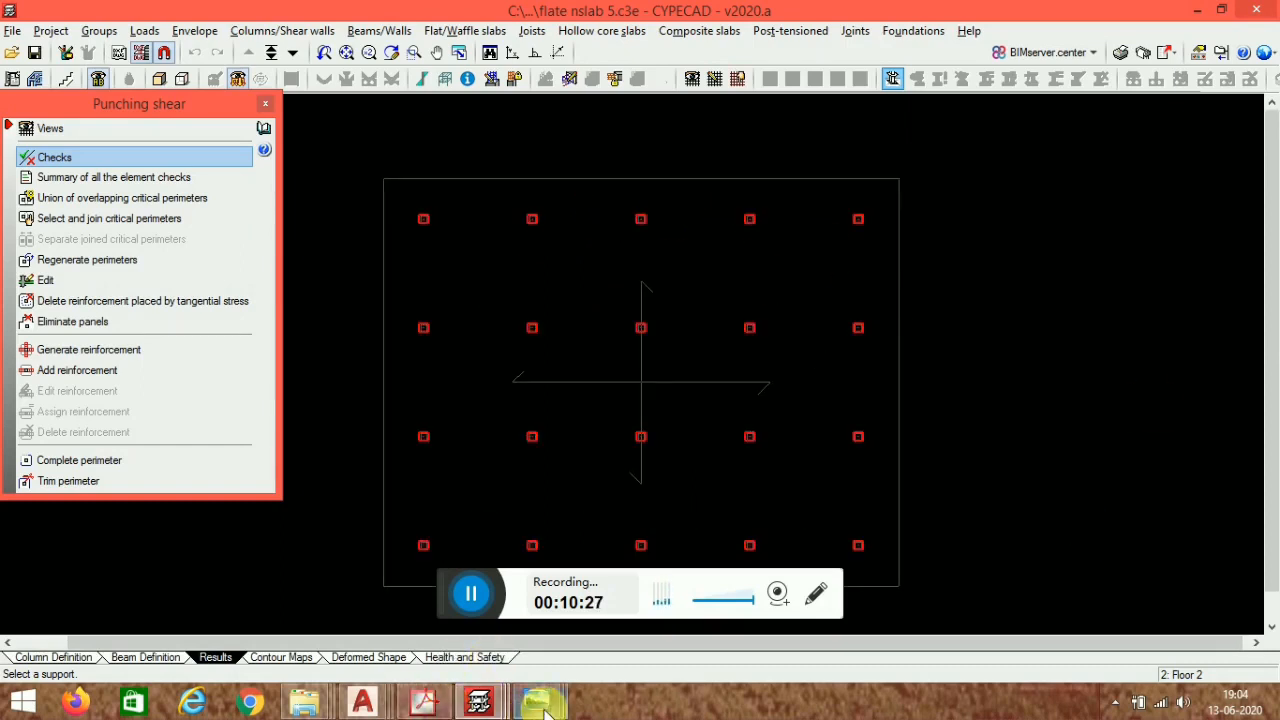
- Switch to Windows Photo Viewer to view the punching shear failure photos, then close each photo
mouse_move(545, 710)
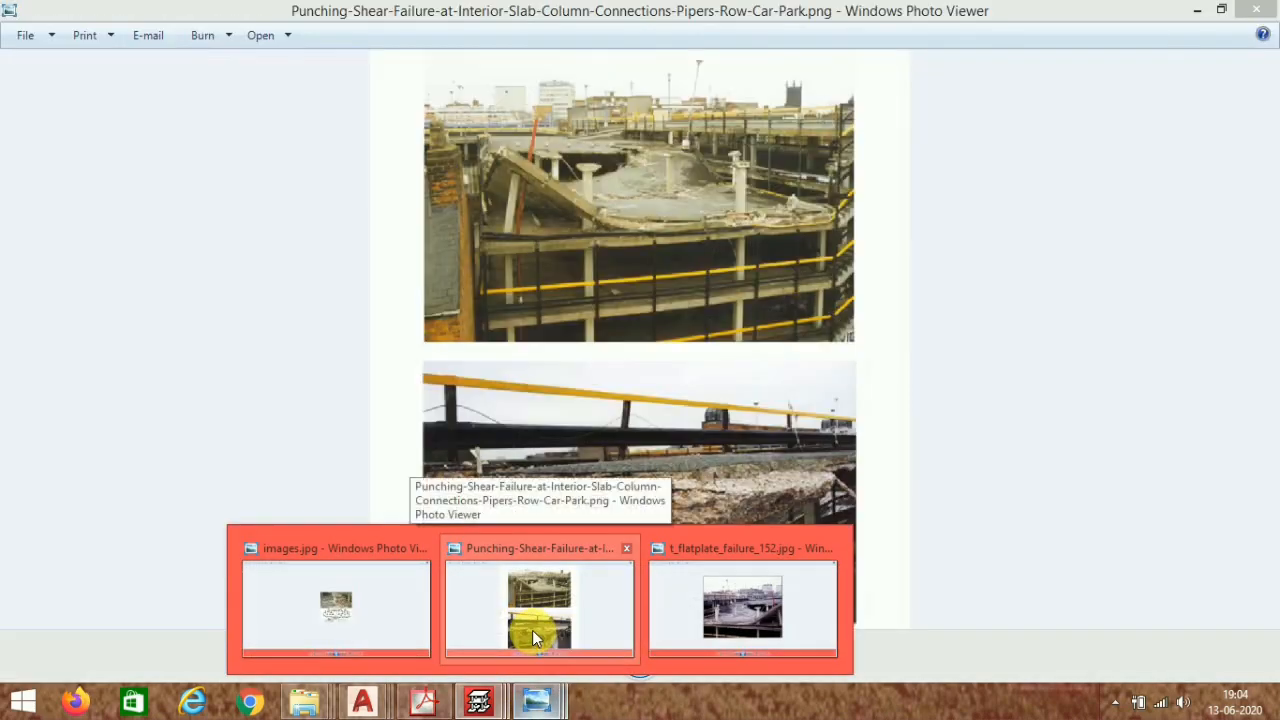
click(532, 630)
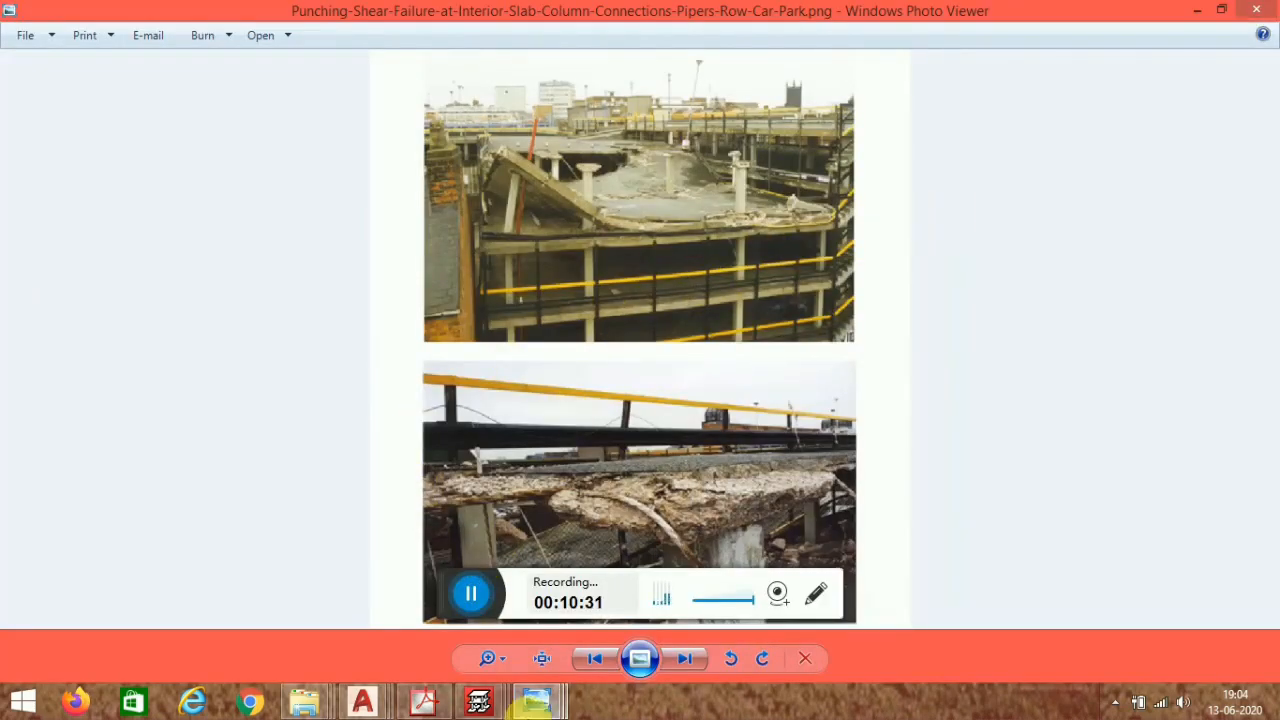
mouse_move(545, 708)
click(687, 588)
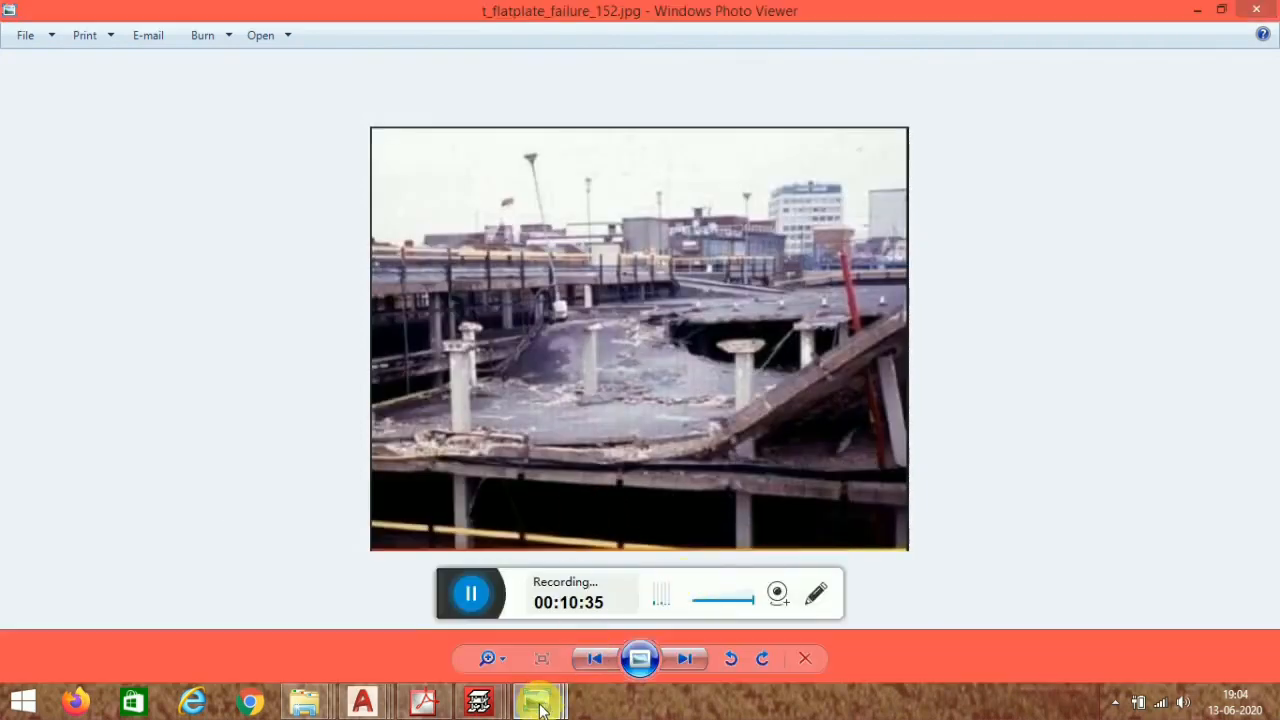
mouse_move(540, 708)
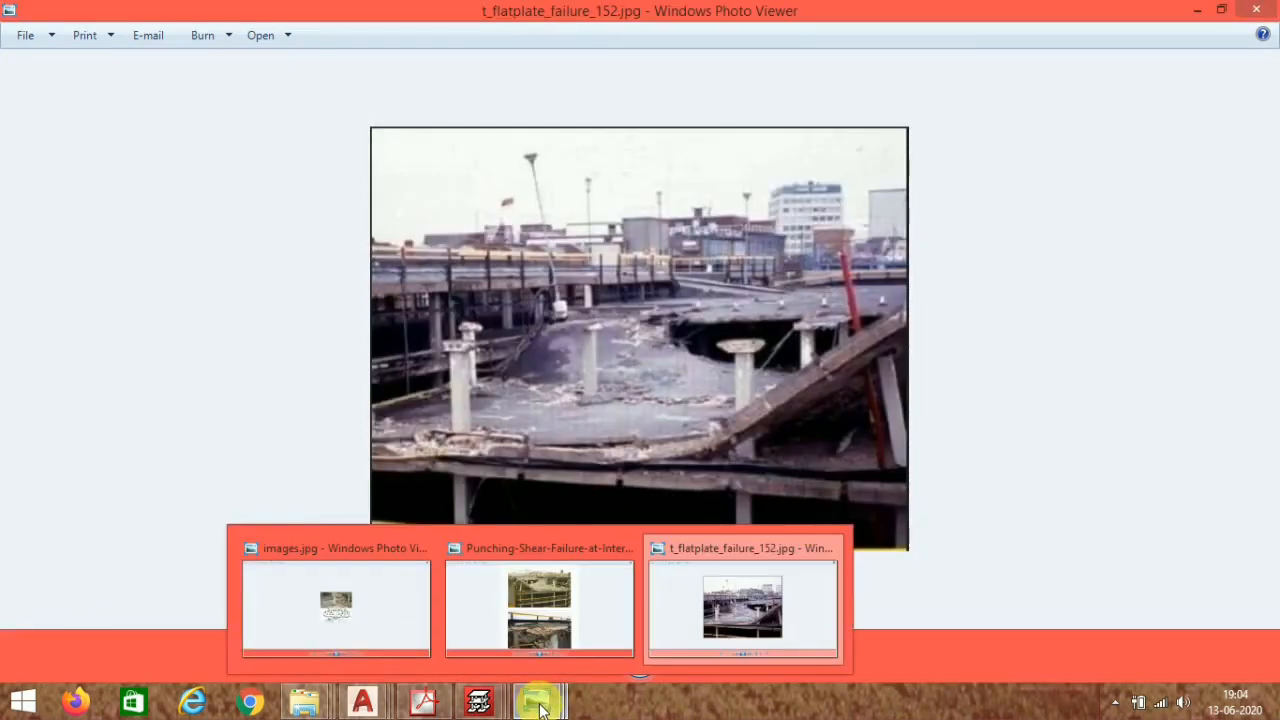
click(380, 612)
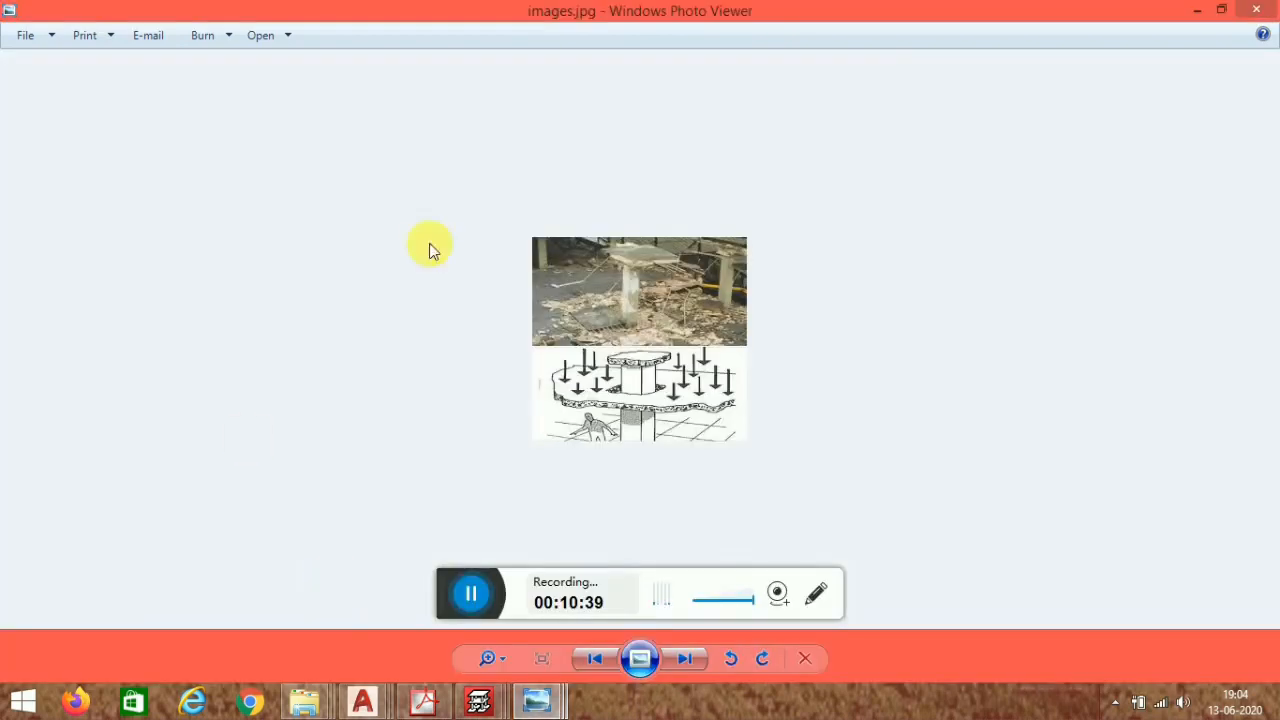
click(1257, 11)
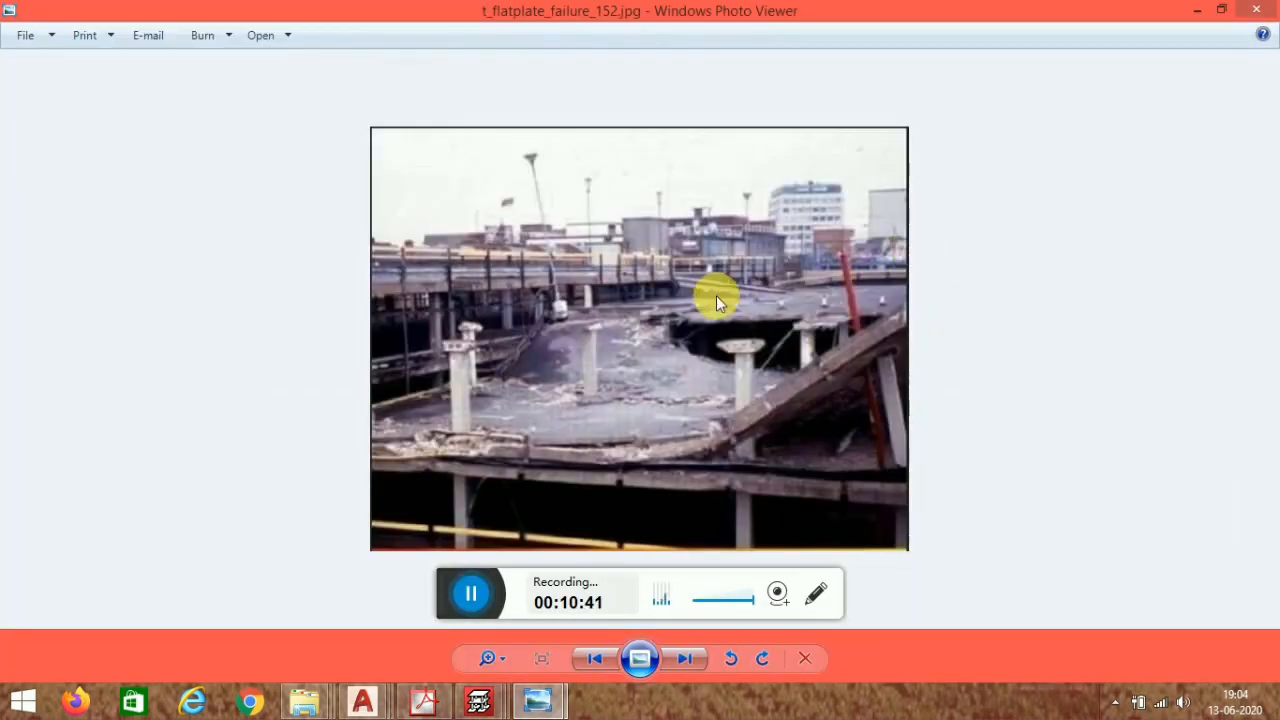
click(1259, 10)
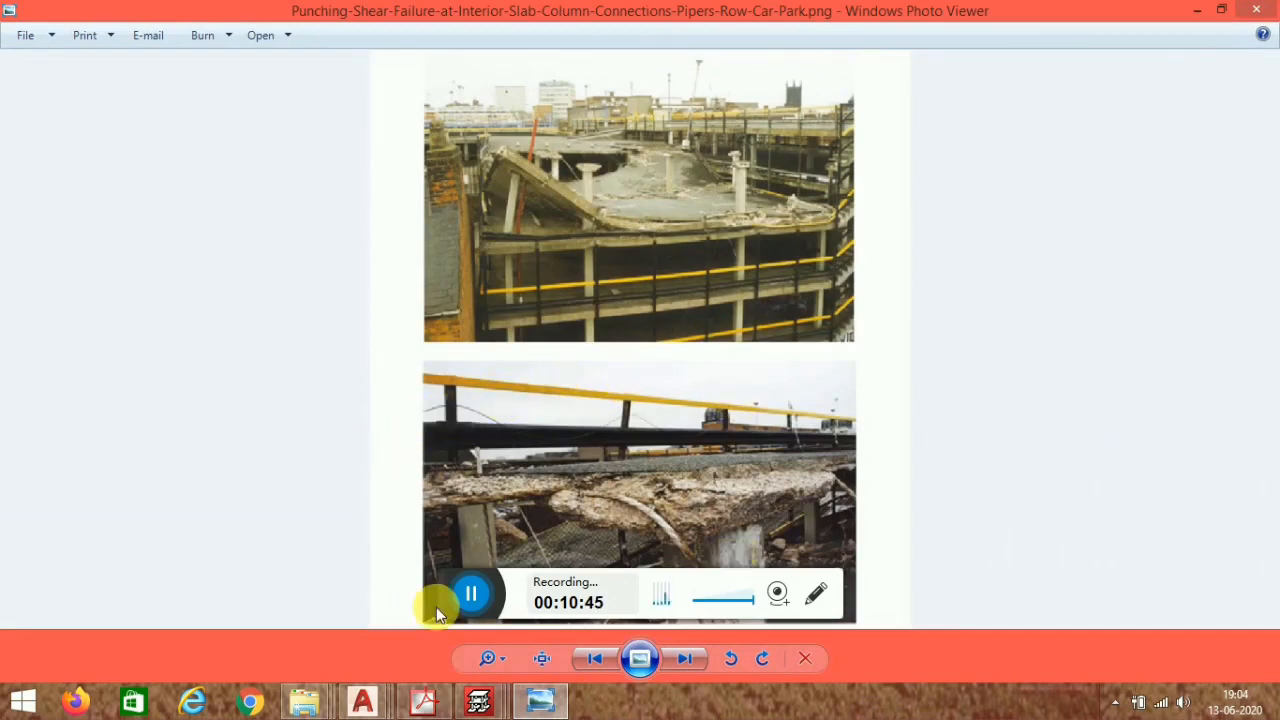
click(1259, 10)
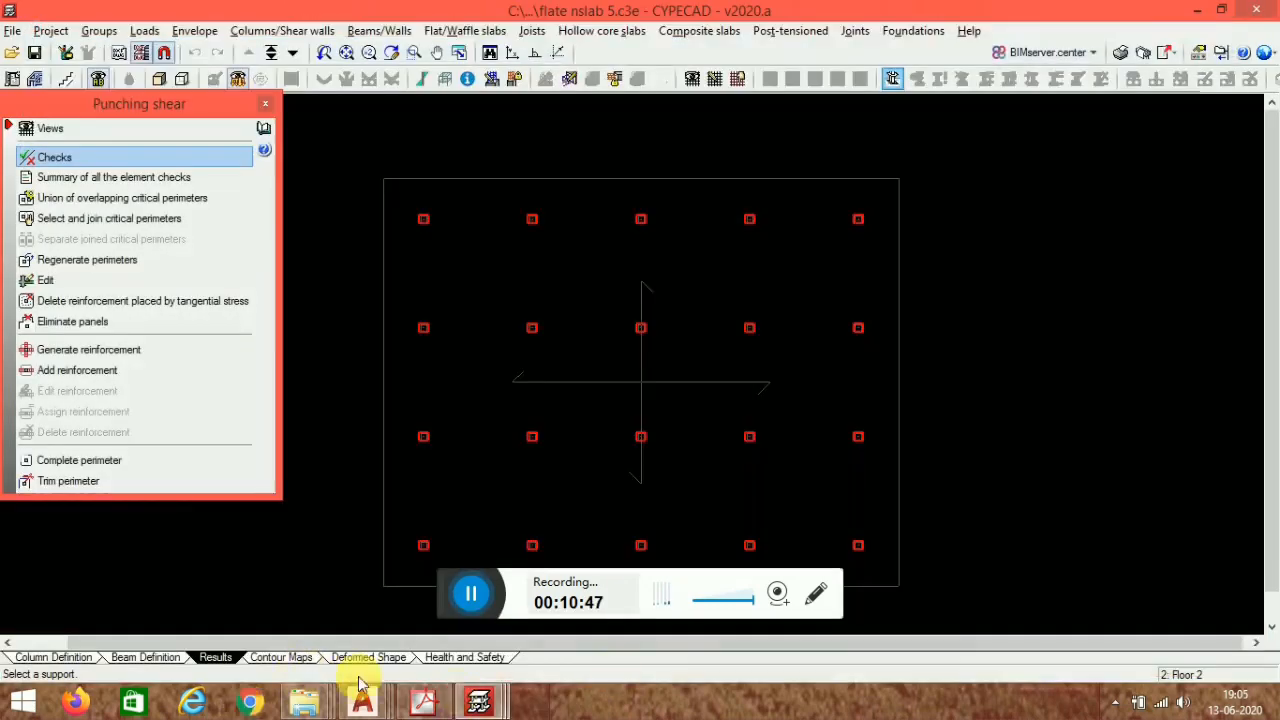
- Close the Punching shear panel and reselect the flate slab grid line view
click(478, 600)
middle_drag(543, 396, 543, 388)
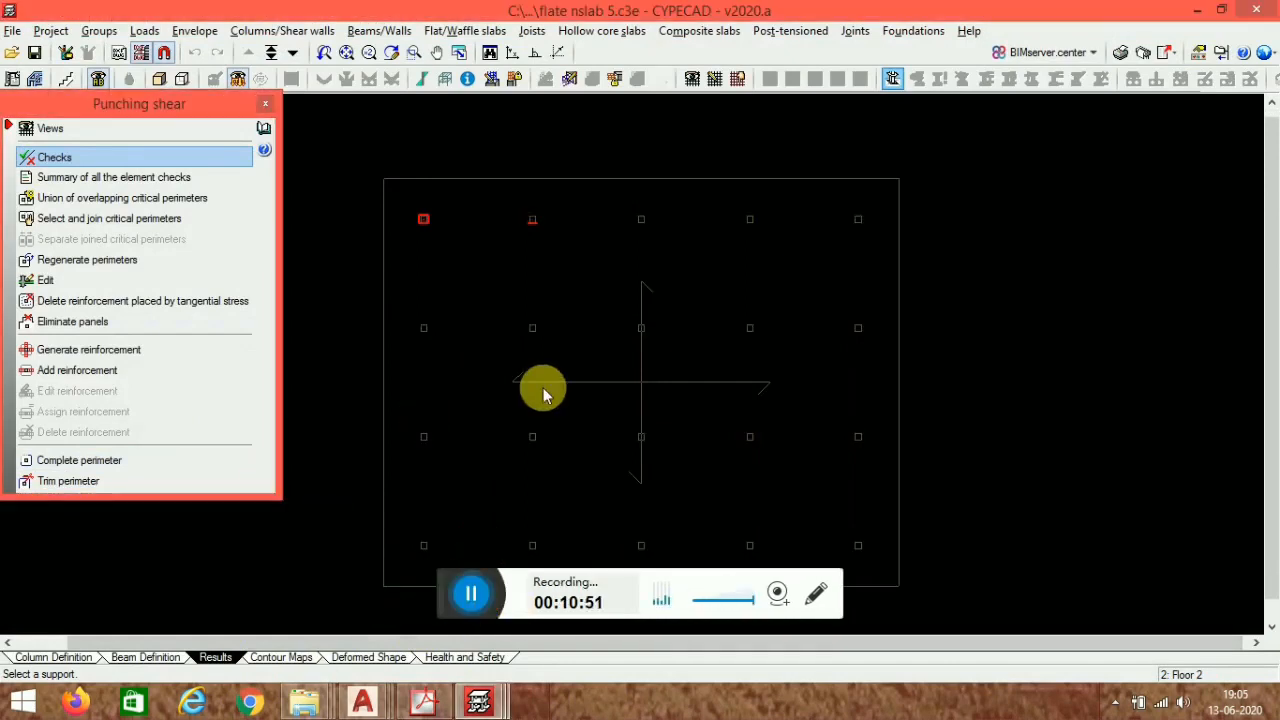
click(268, 104)
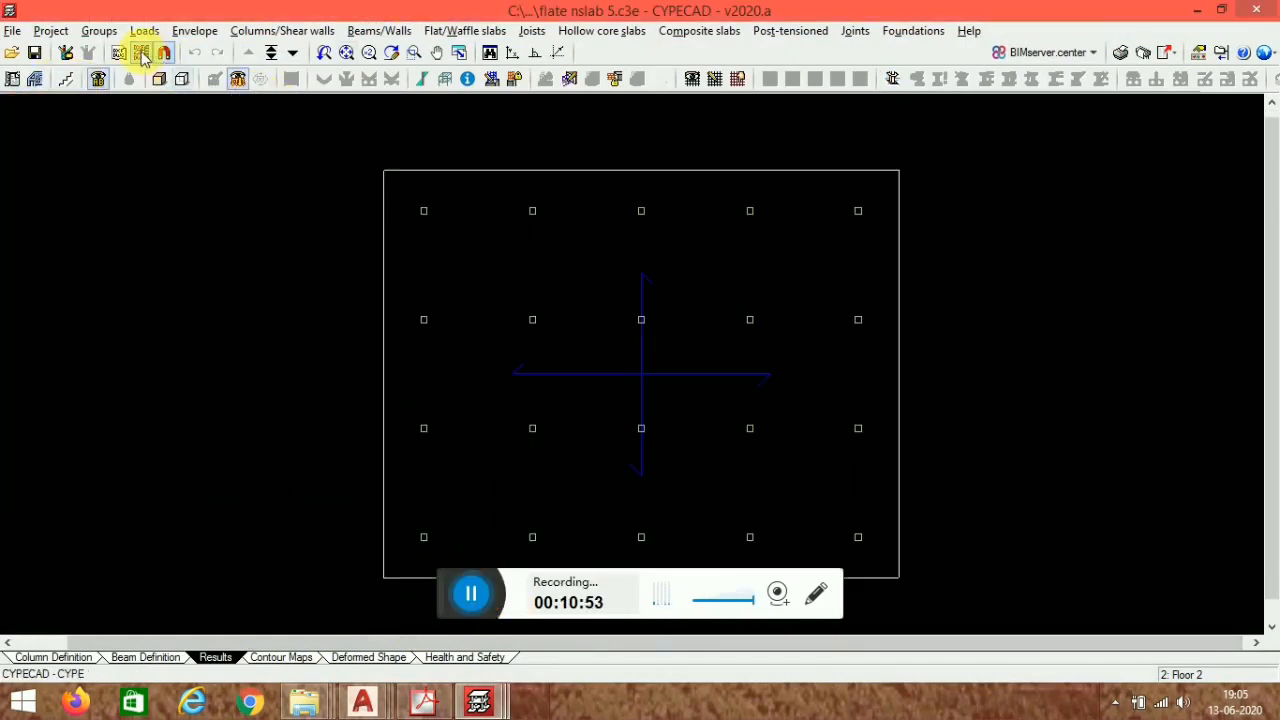
click(141, 54)
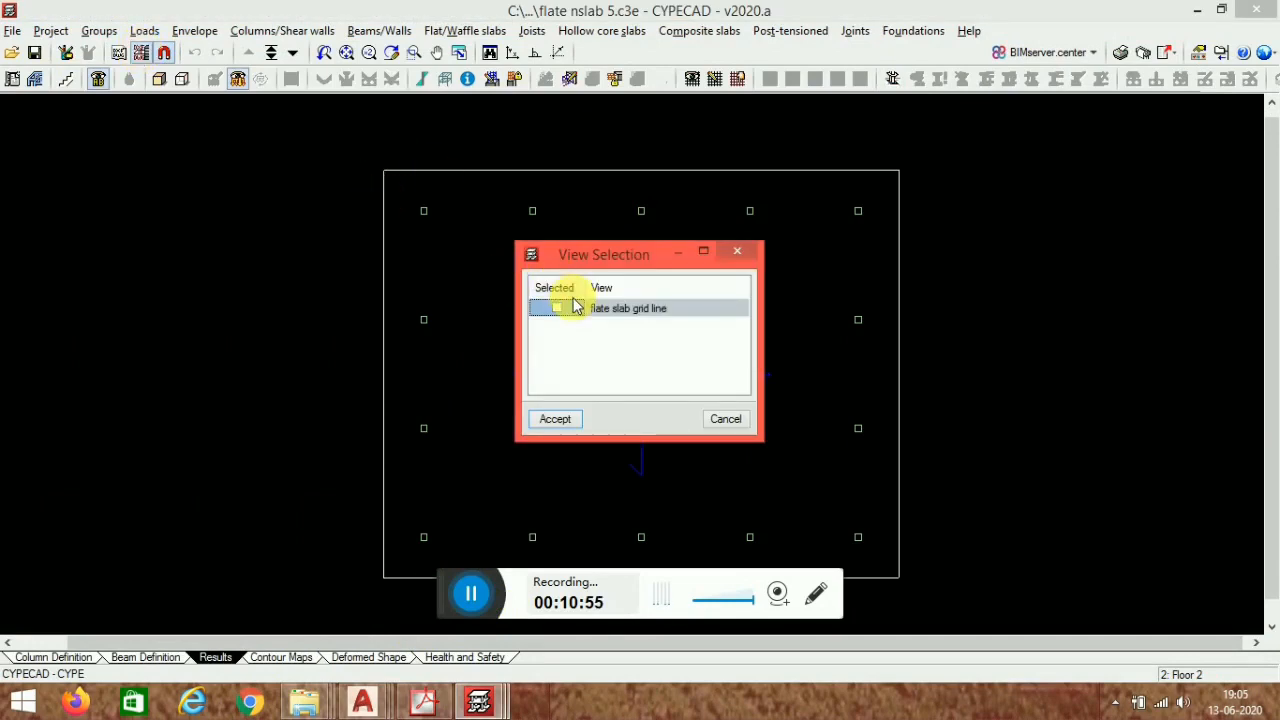
click(557, 419)
scroll(620, 240, up, 3)
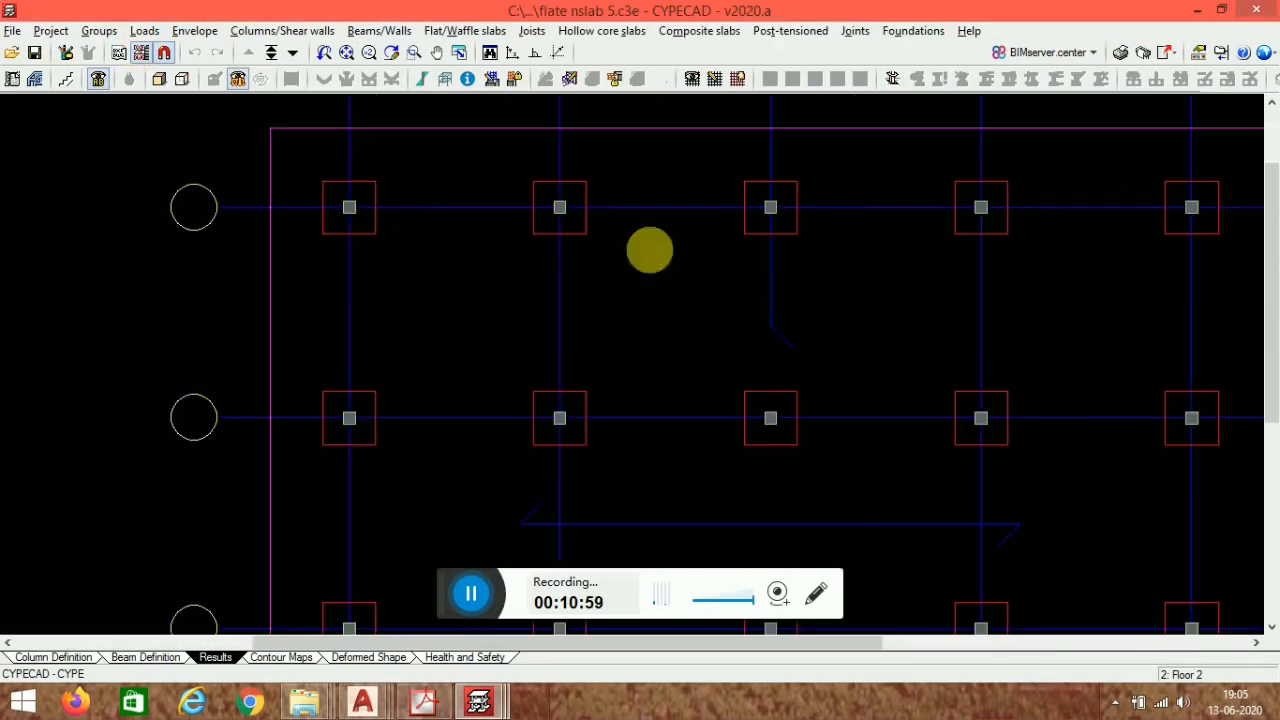
- Open the group selector and confirm Floor 2 as the working floor
click(271, 54)
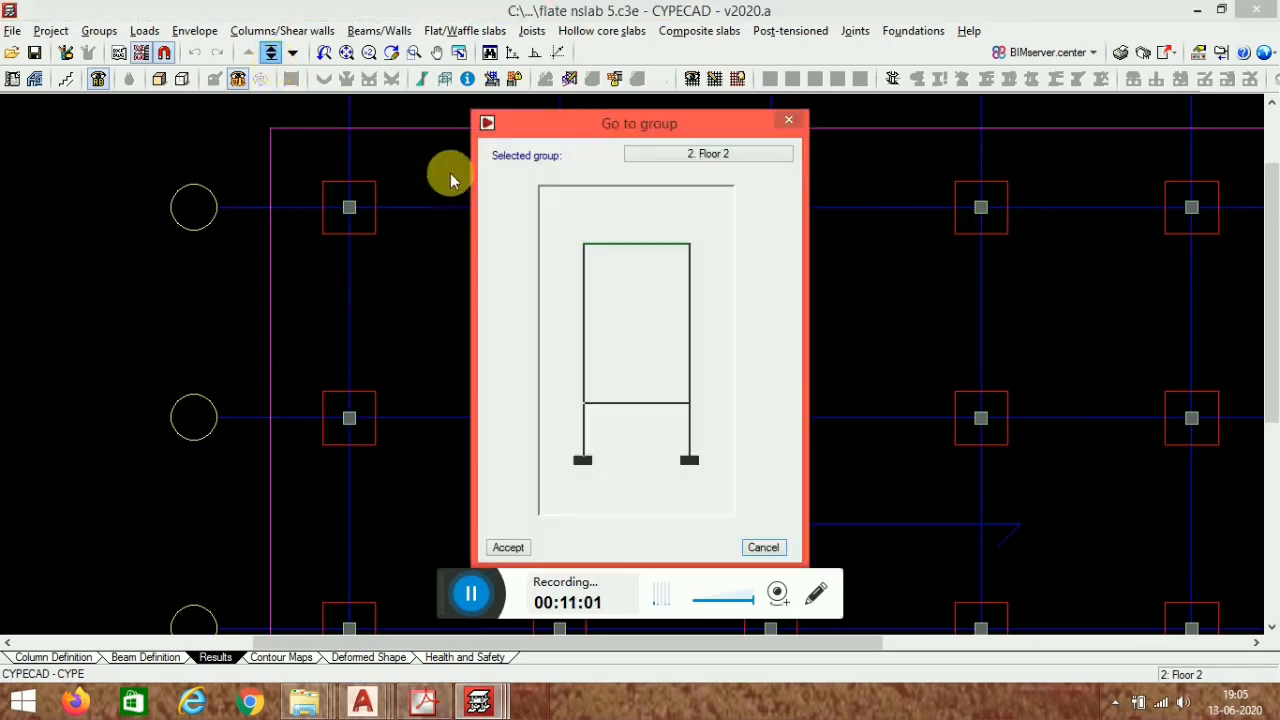
double_click(656, 255)
scroll(507, 183, down, 3)
middle_drag(724, 371, 729, 315)
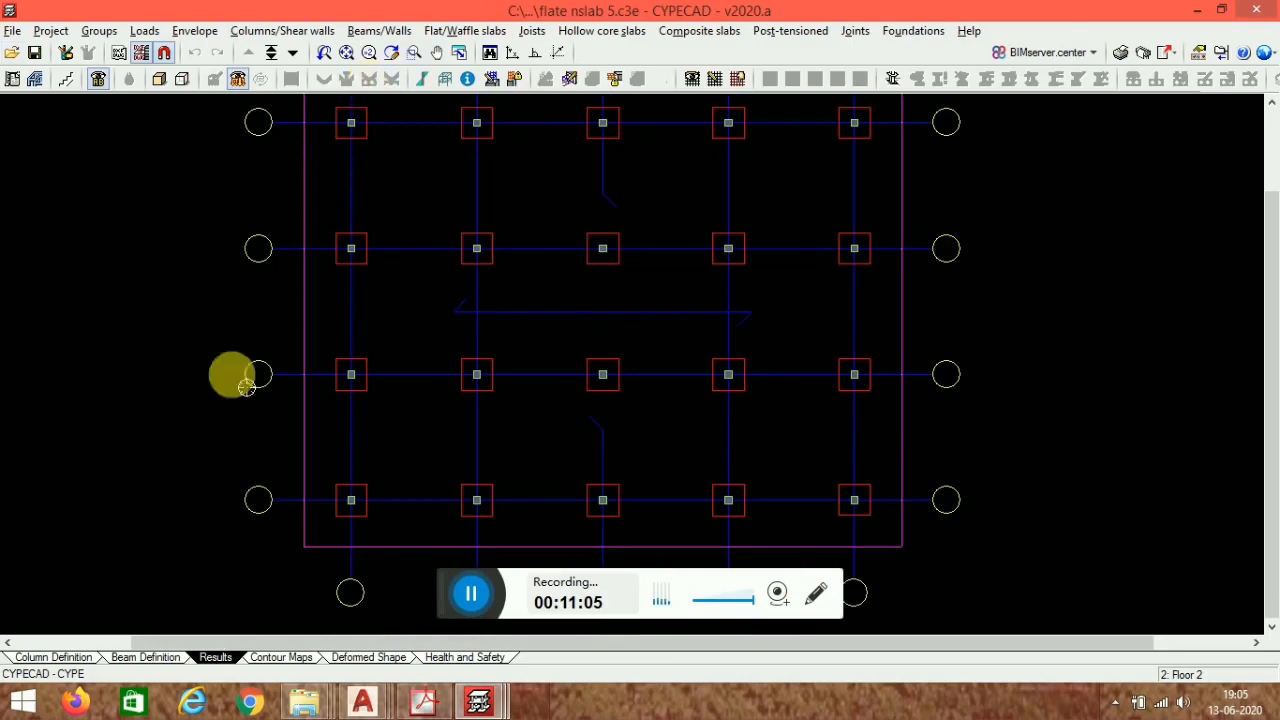
- Switch to Beam Definition, start entering beams, and accept a 30 cm wide flat beam as the current beam
click(165, 658)
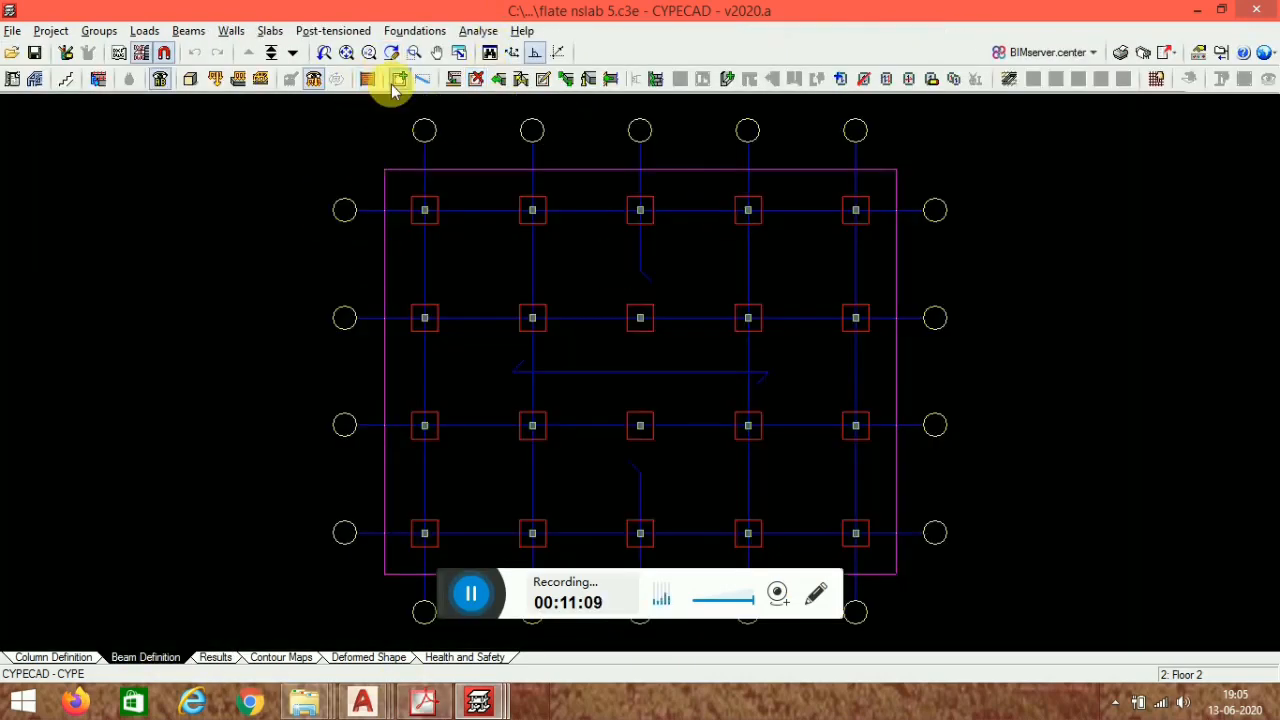
click(398, 80)
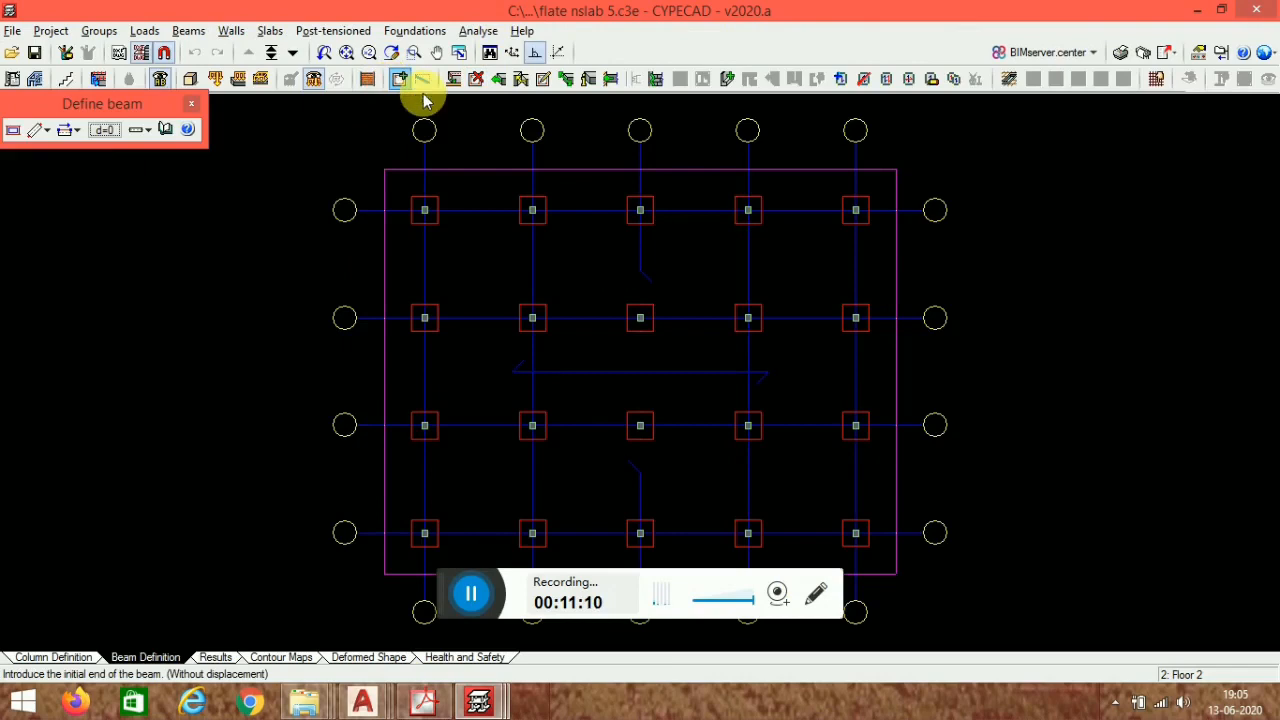
click(41, 134)
click(41, 134)
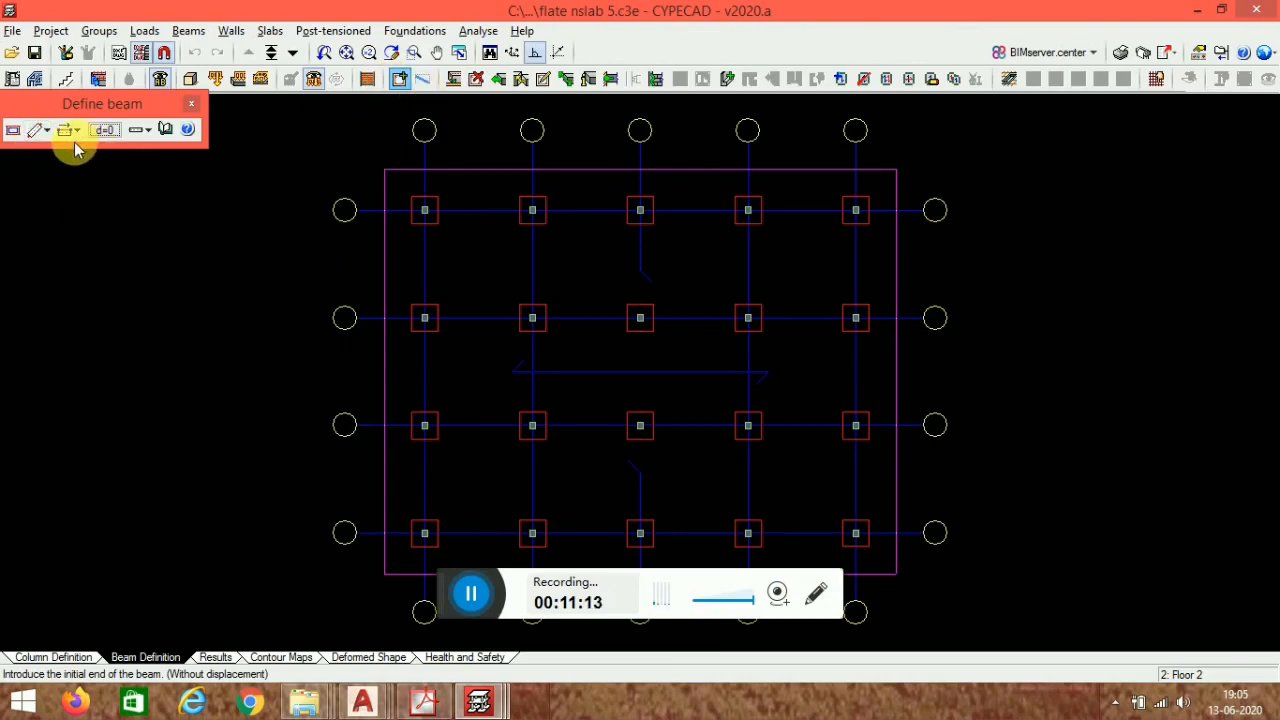
click(20, 130)
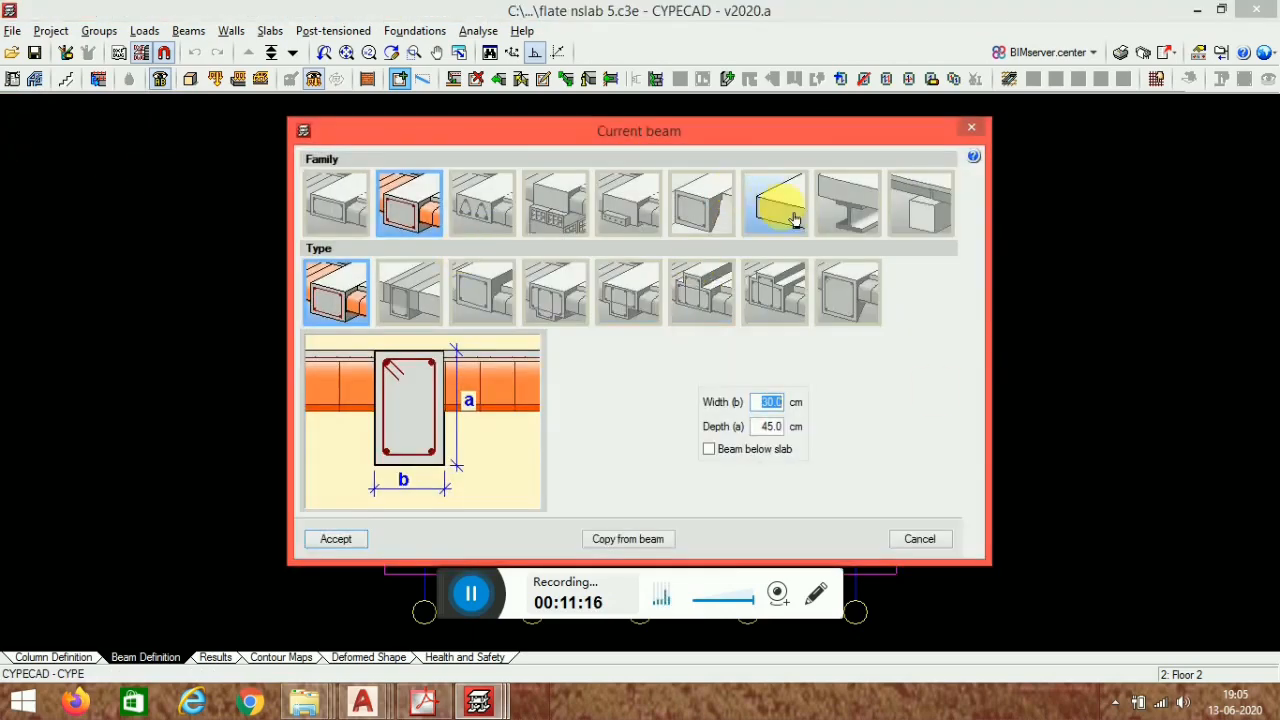
click(793, 218)
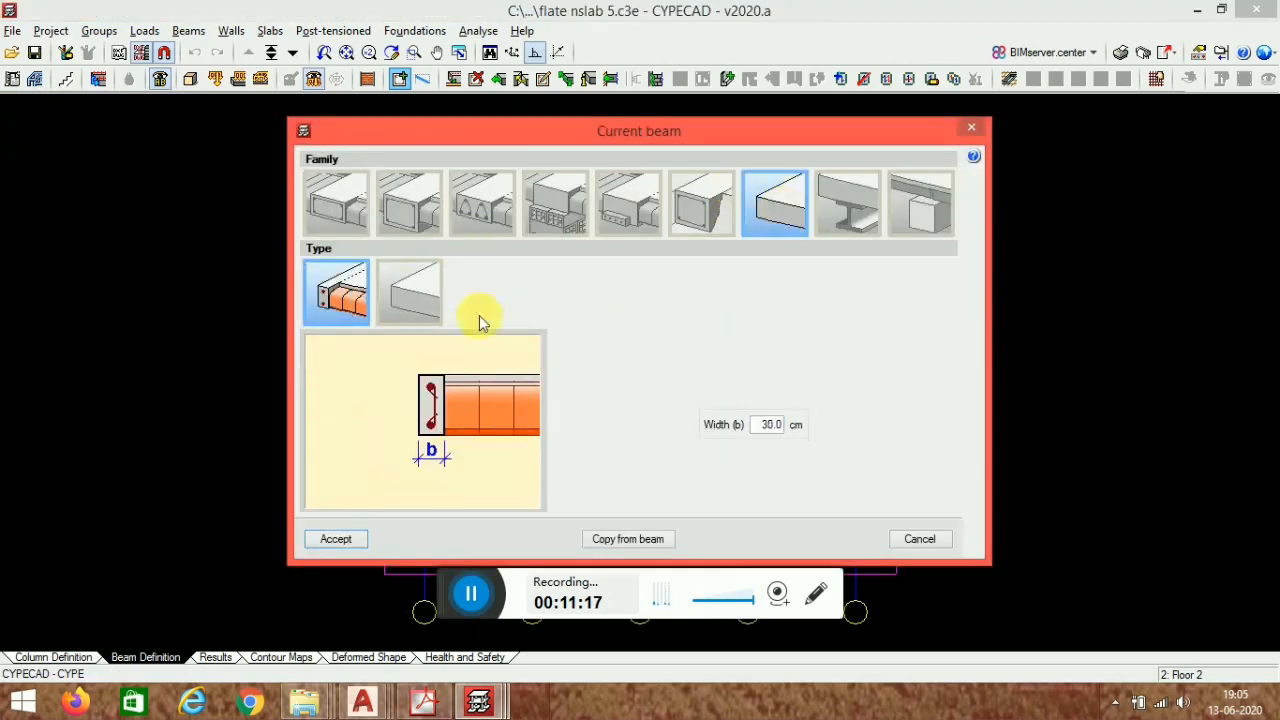
click(351, 542)
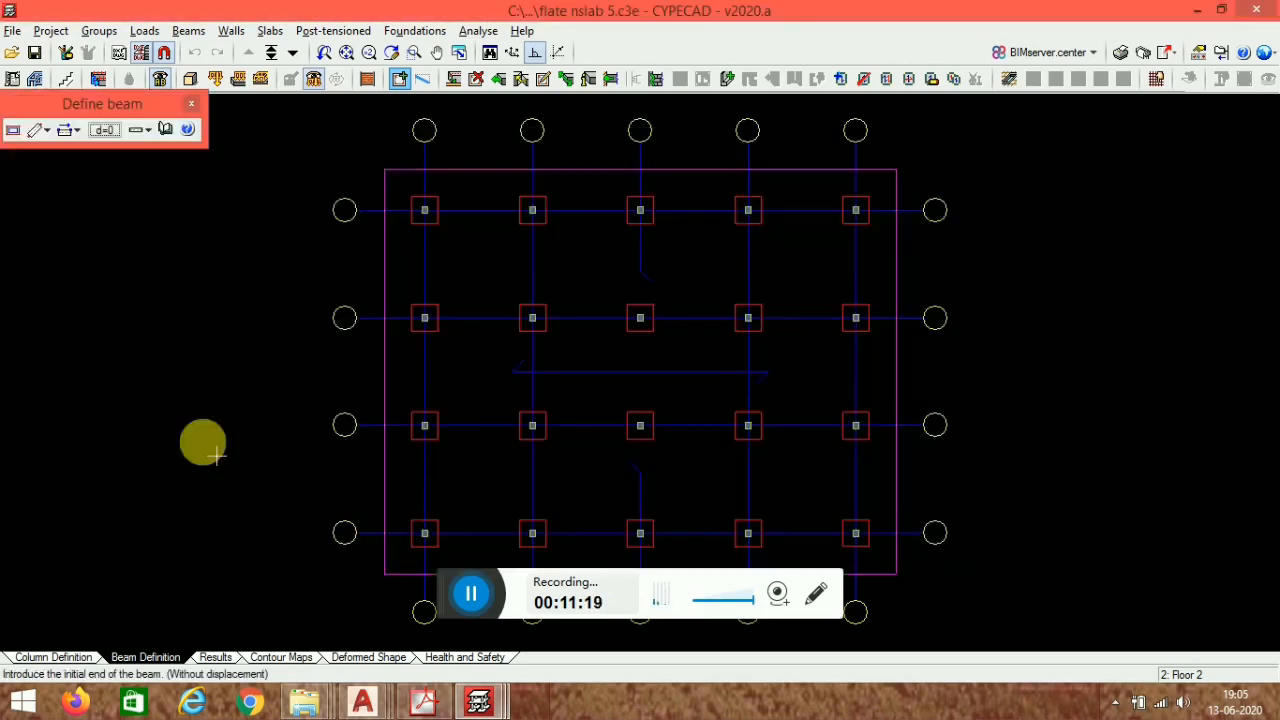
- Set beam entry to Snap and snap a beam onto the top-left column's panel outline, agreeing to discard analysis results
click(41, 131)
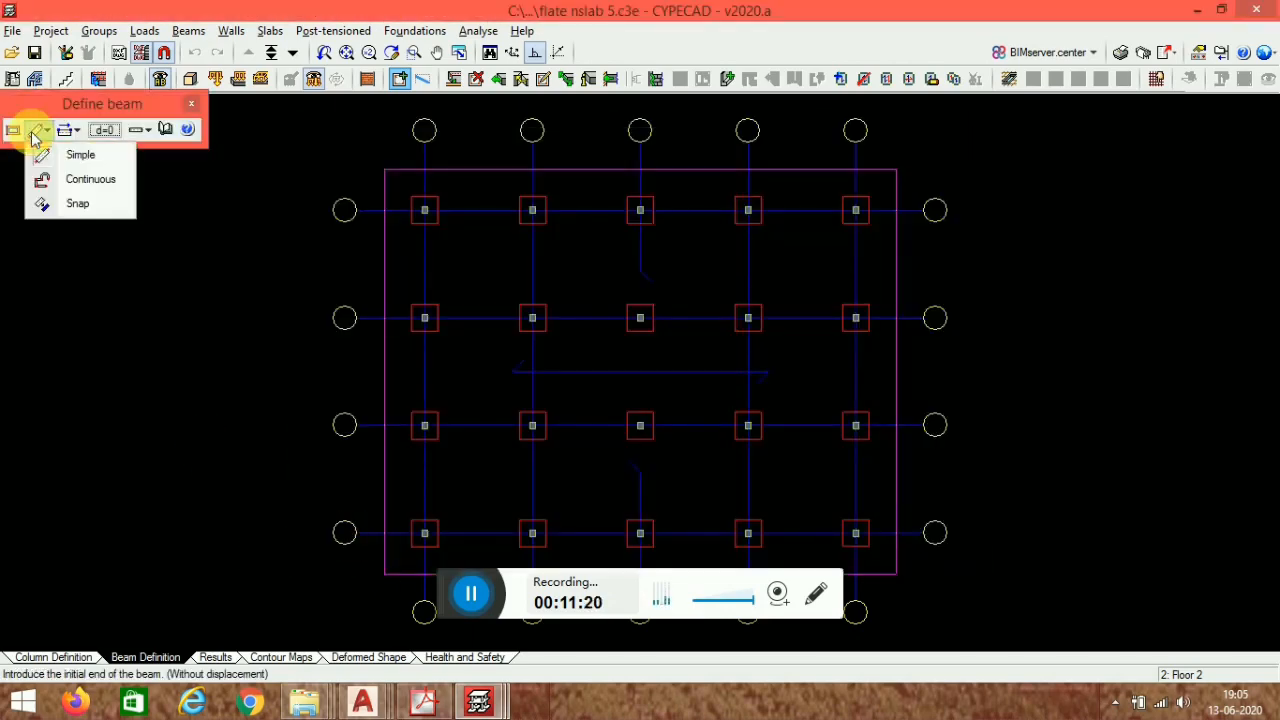
click(78, 204)
scroll(414, 134, up, 2)
scroll(451, 237, up, 2)
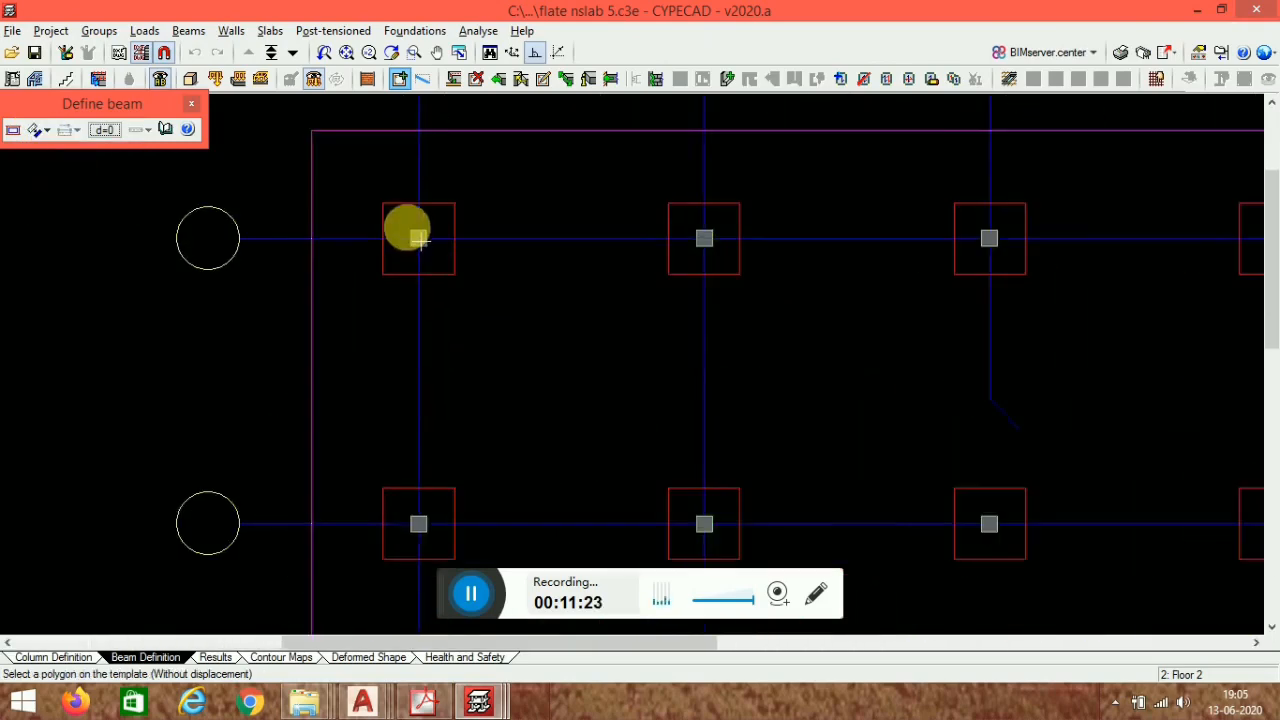
scroll(419, 240, up, 2)
click(405, 199)
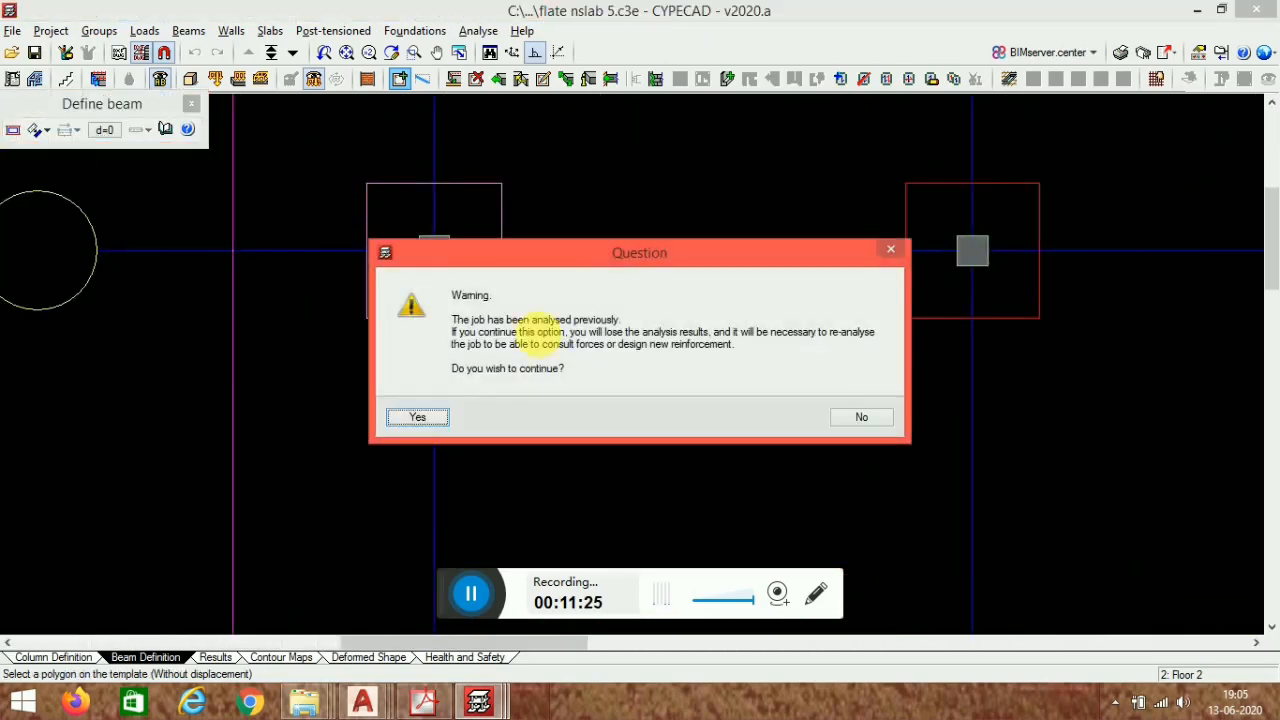
click(425, 428)
- Snap beams onto the panel outlines of the remaining columns in the top row
middle_drag(1031, 201, 760, 213)
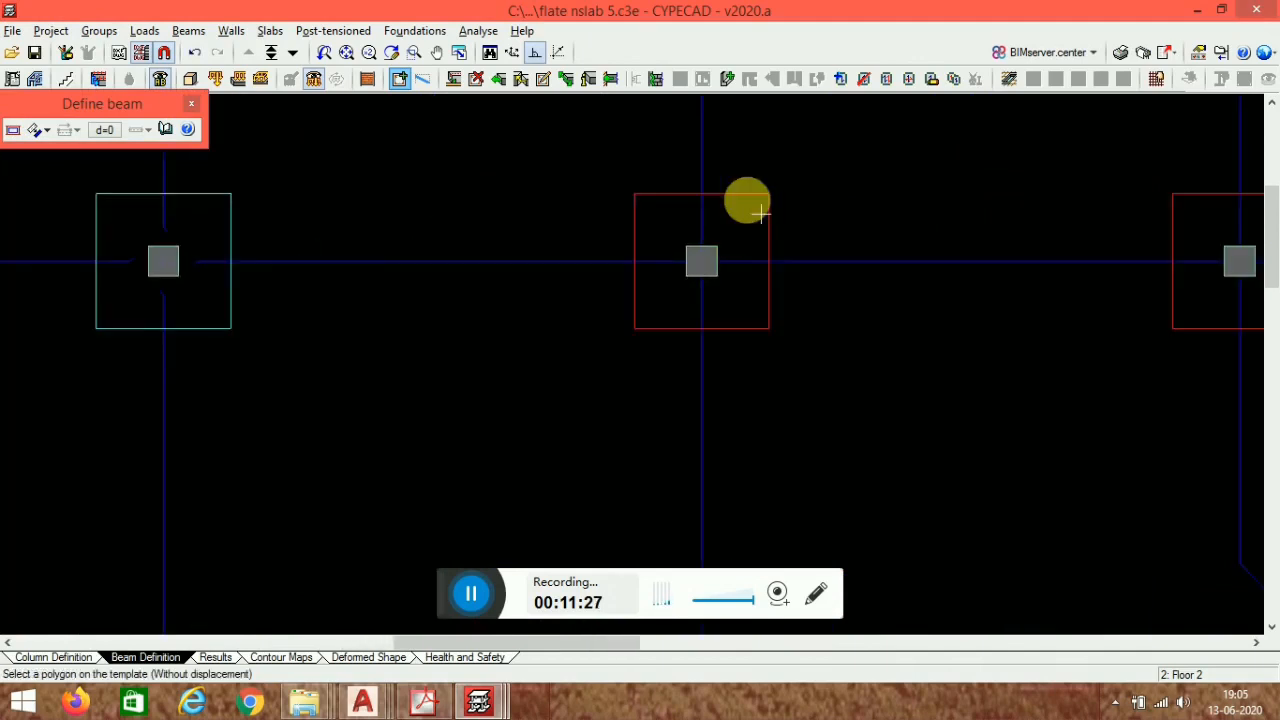
scroll(814, 243, down, 2)
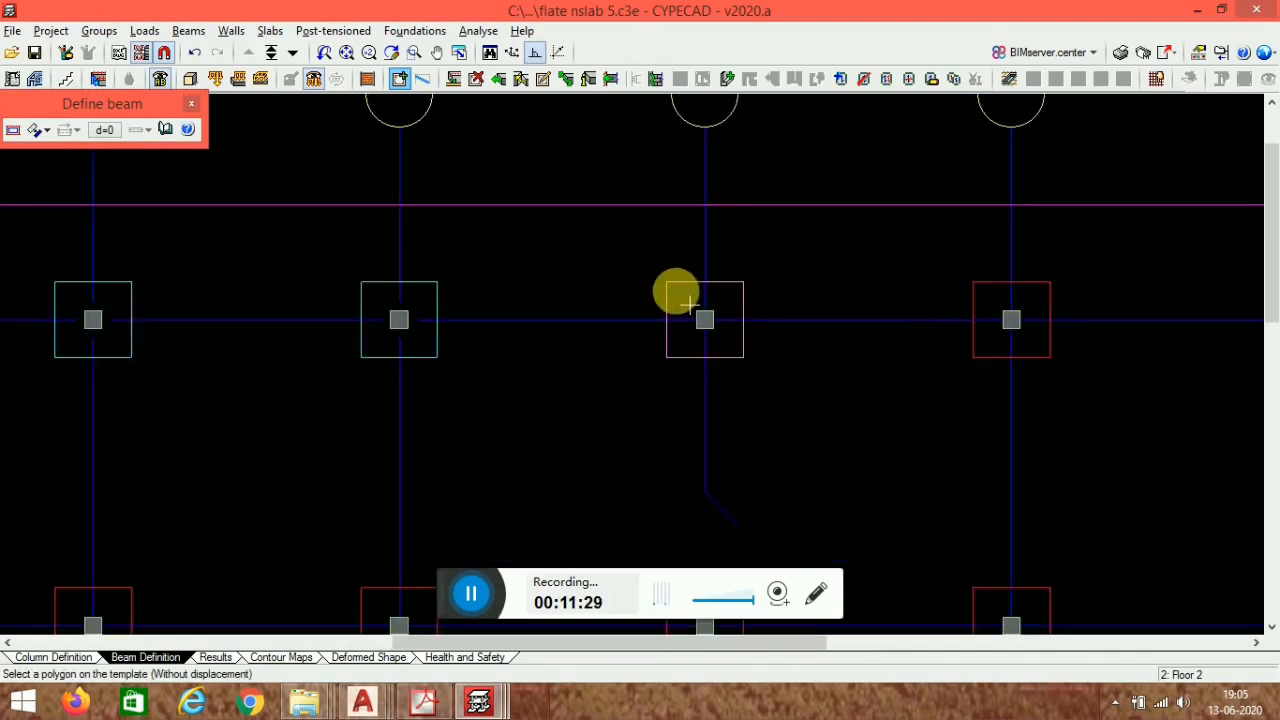
click(685, 290)
scroll(955, 393, down, 2)
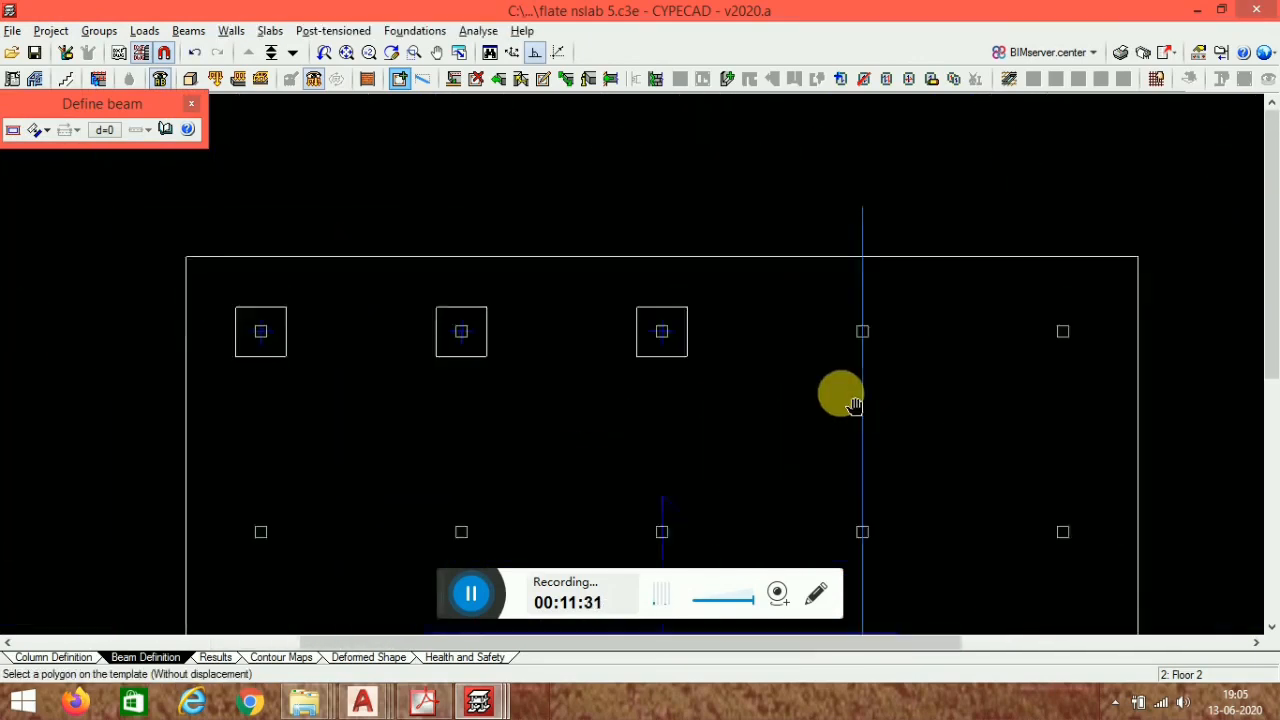
click(838, 296)
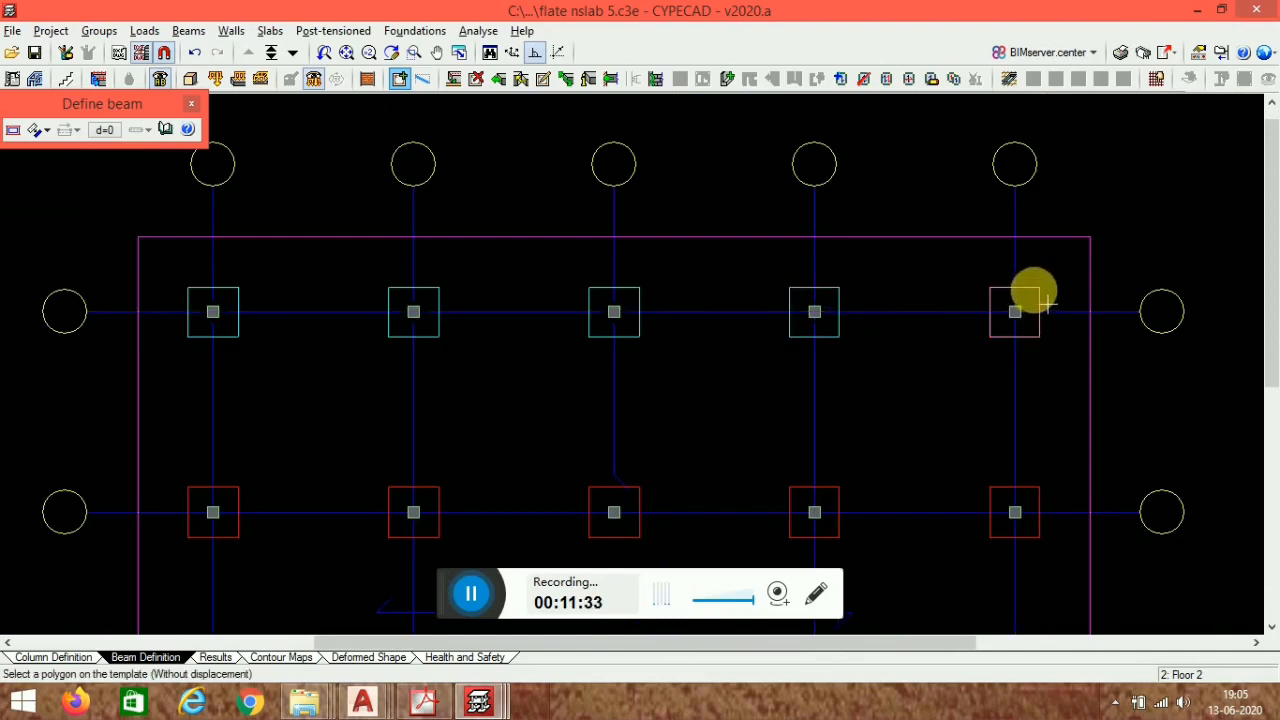
click(1040, 298)
- Snap flat beams onto the panel outlines of all five columns in the second row
scroll(674, 374, down, 2)
scroll(592, 360, up, 1)
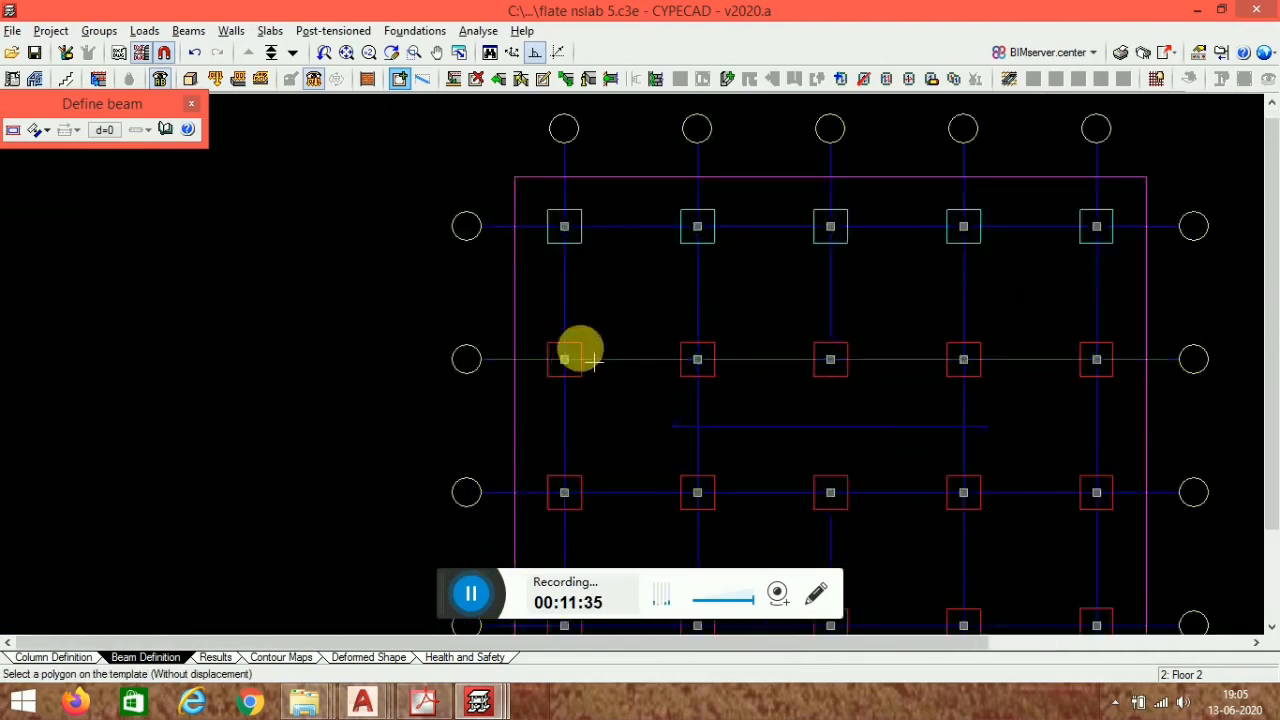
scroll(592, 360, up, 1)
click(580, 348)
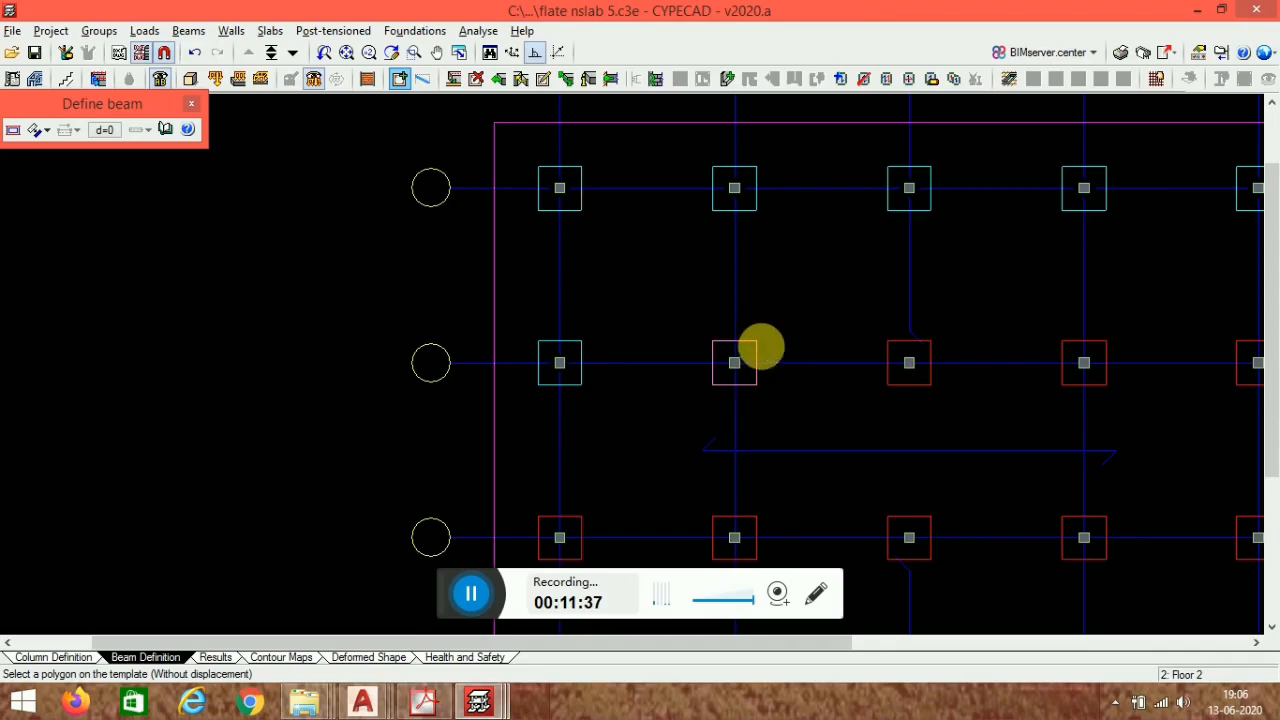
click(760, 347)
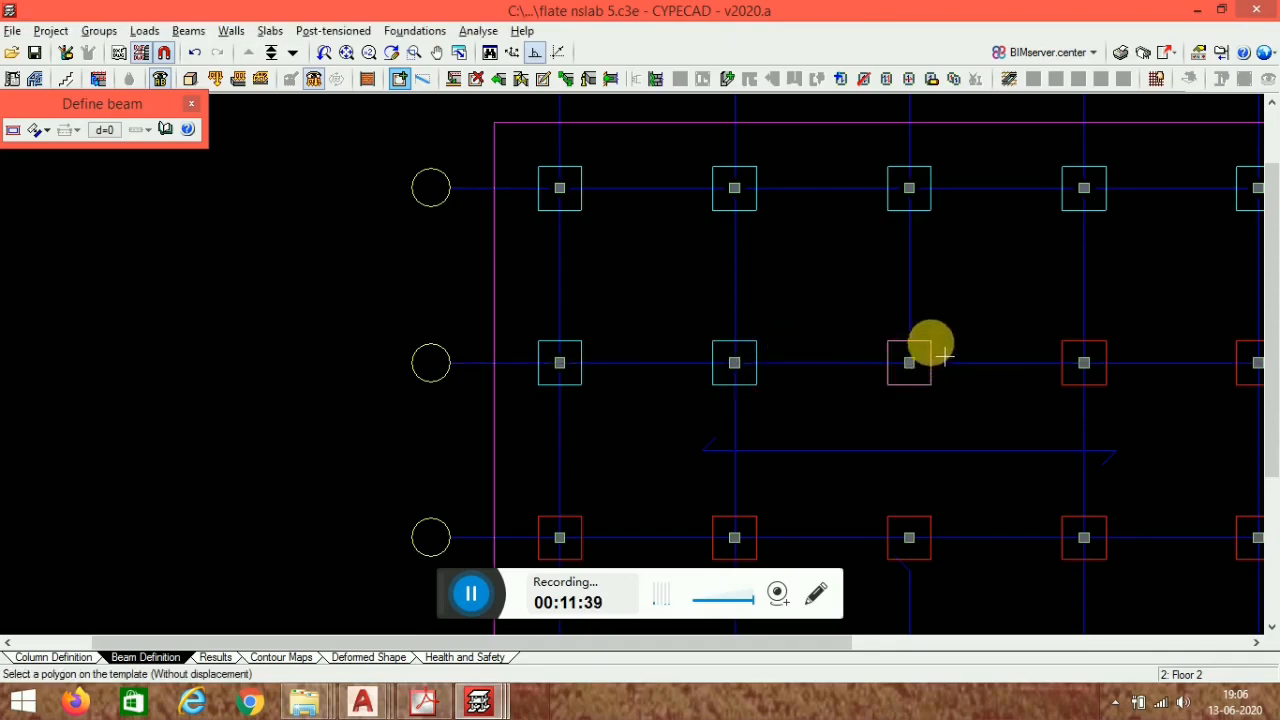
scroll(931, 343, up, 2)
click(920, 343)
scroll(831, 337, down, 3)
middle_drag(1064, 400, 835, 356)
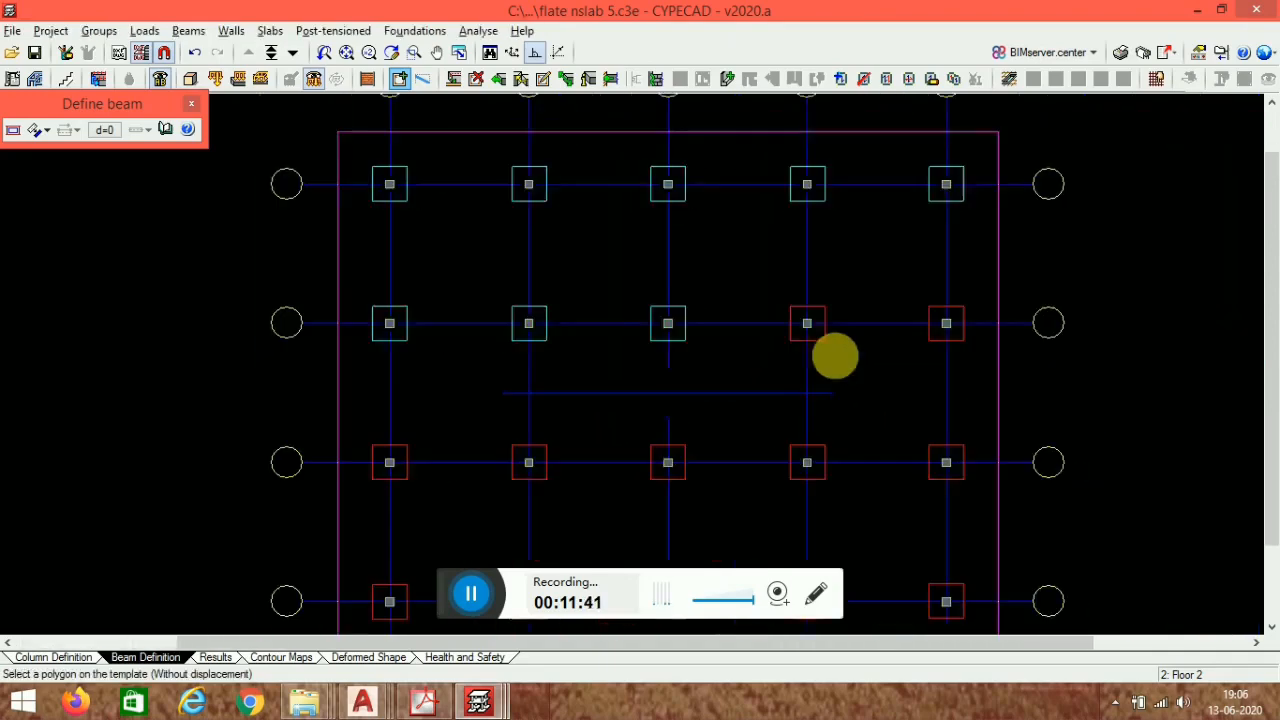
scroll(835, 356, up, 2)
click(824, 314)
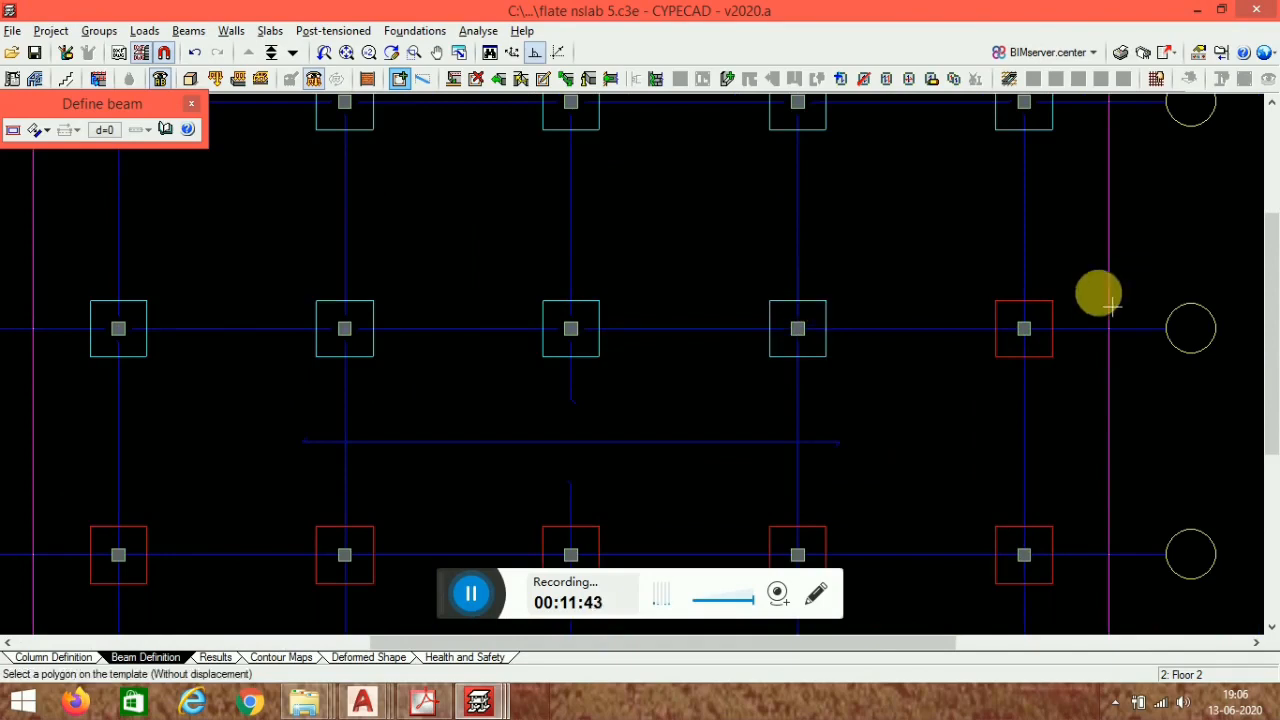
click(1055, 317)
- Snap flat beams onto the panel outlines of all five columns in the third row
scroll(991, 274, down, 2)
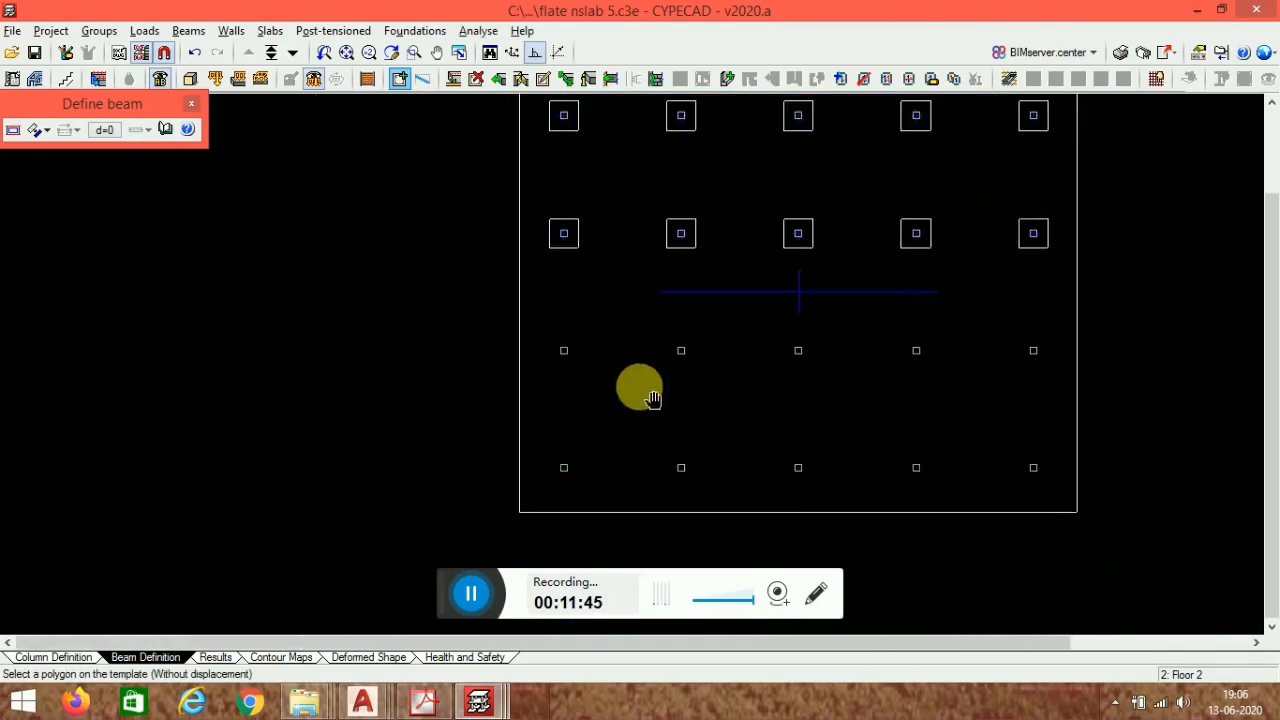
scroll(588, 347, up, 1)
scroll(588, 347, up, 1)
click(588, 345)
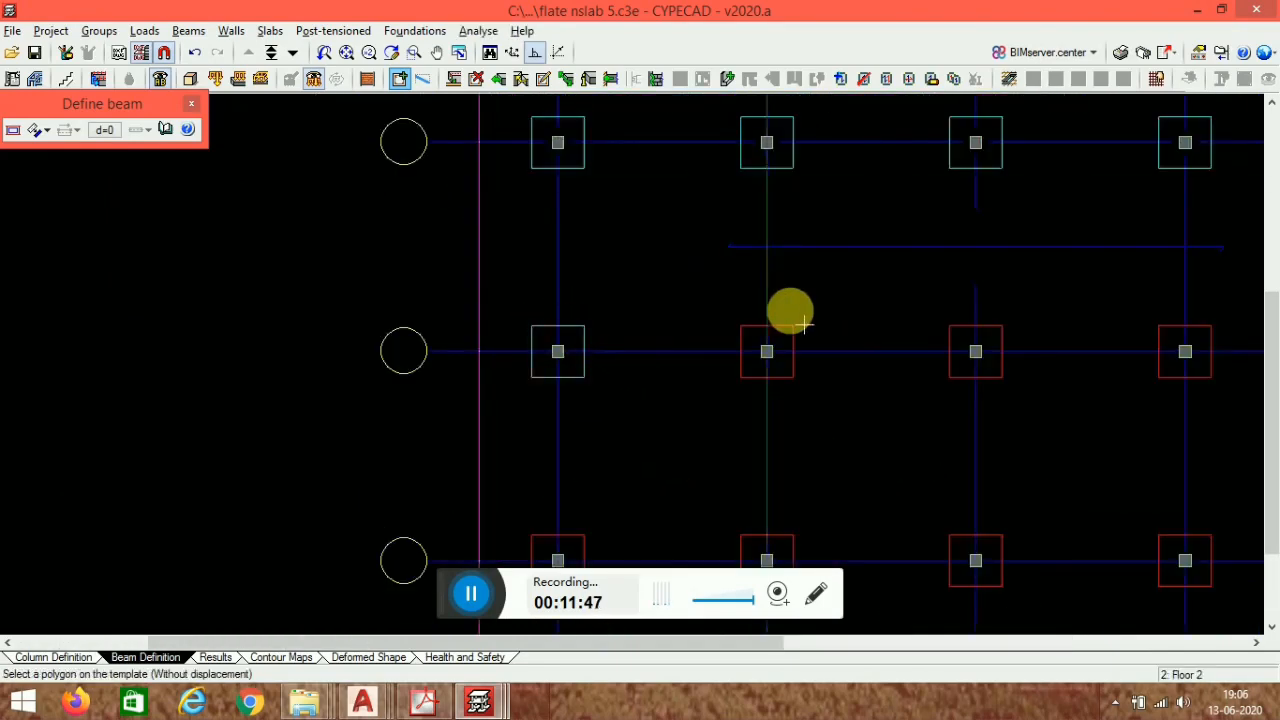
click(790, 331)
middle_drag(1053, 313, 846, 287)
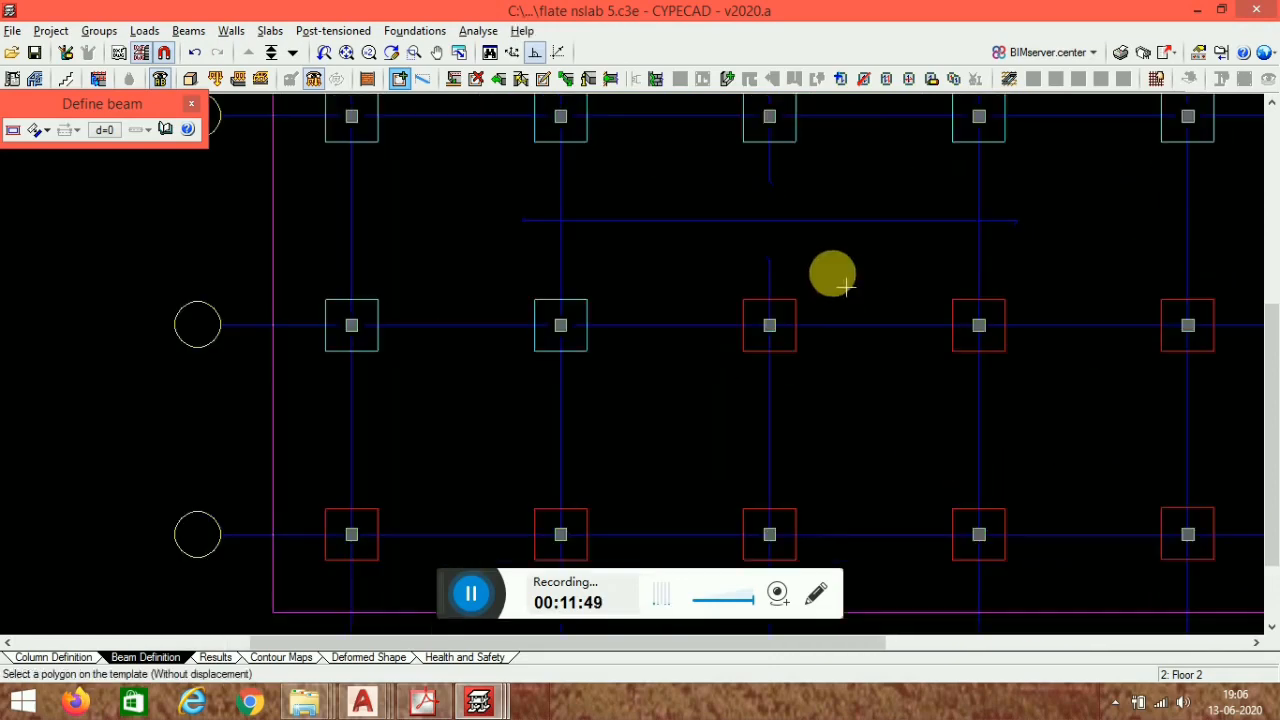
click(810, 320)
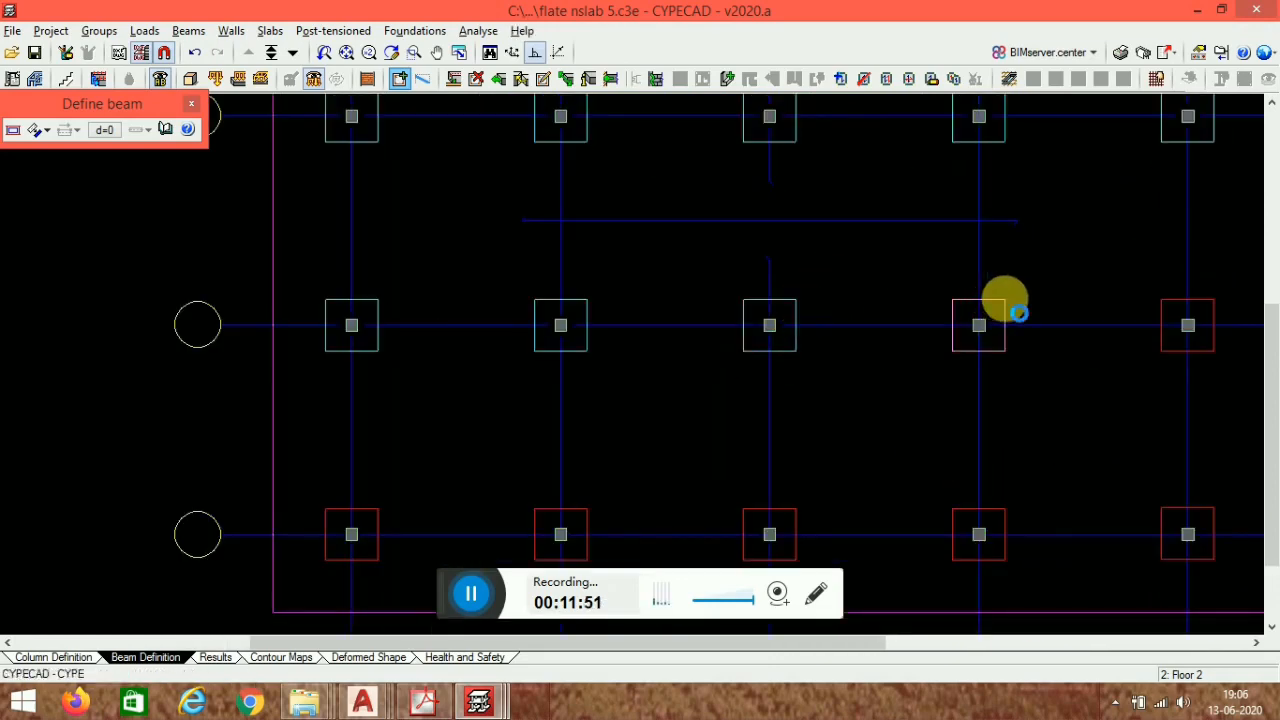
click(1018, 313)
middle_drag(1131, 414, 947, 411)
click(990, 298)
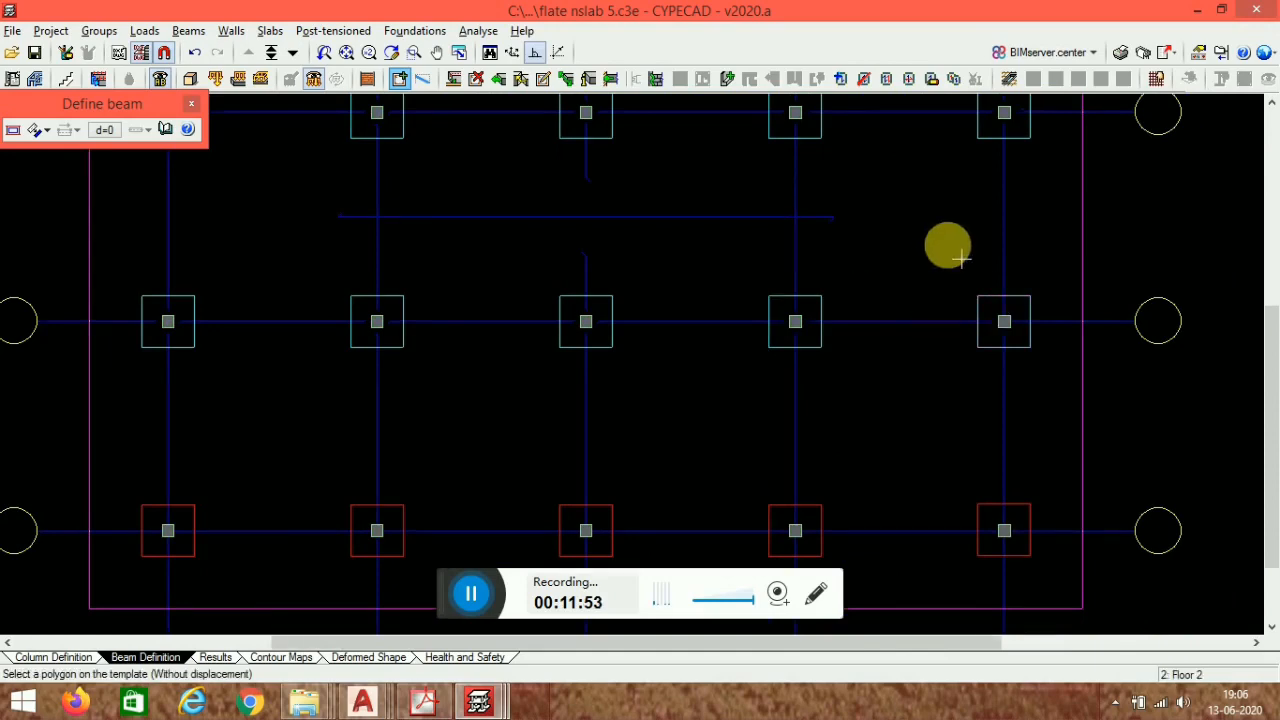
- Snap flat beams onto the panel outlines of the bottom-row columns and close the beam definition tool
scroll(946, 243, down, 3)
middle_drag(746, 369, 789, 317)
scroll(560, 357, up, 1)
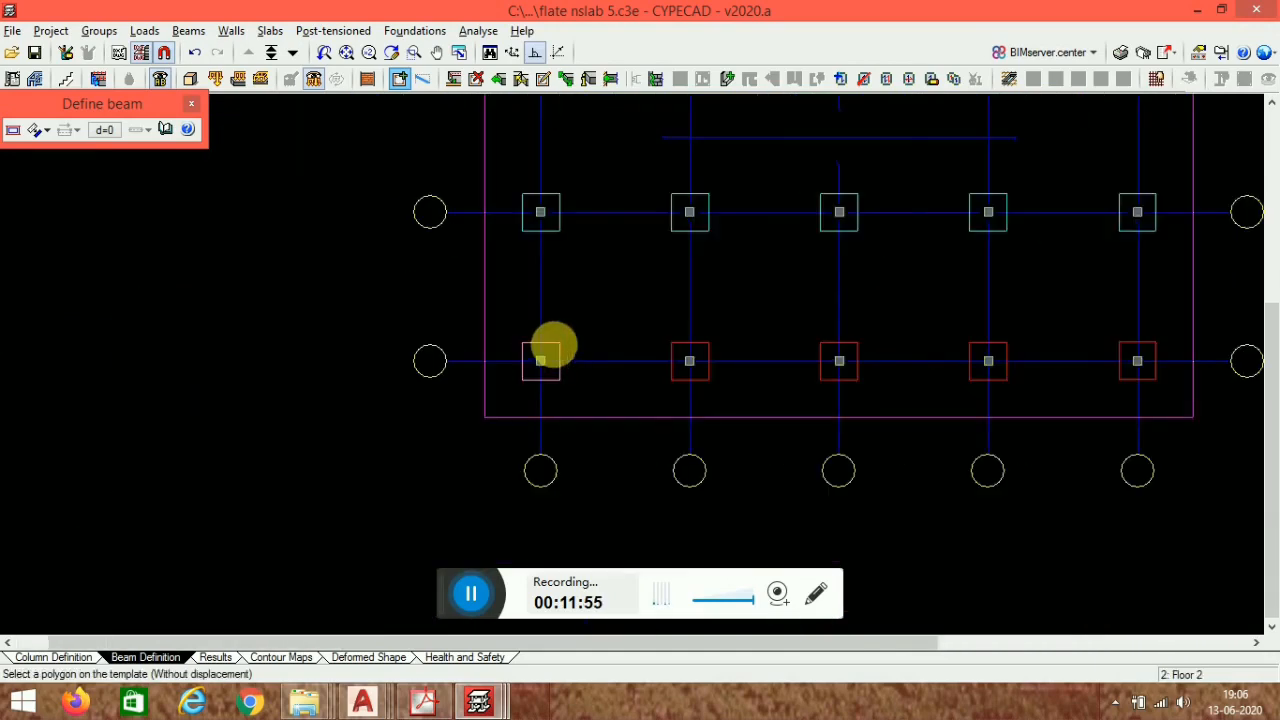
click(554, 346)
click(688, 352)
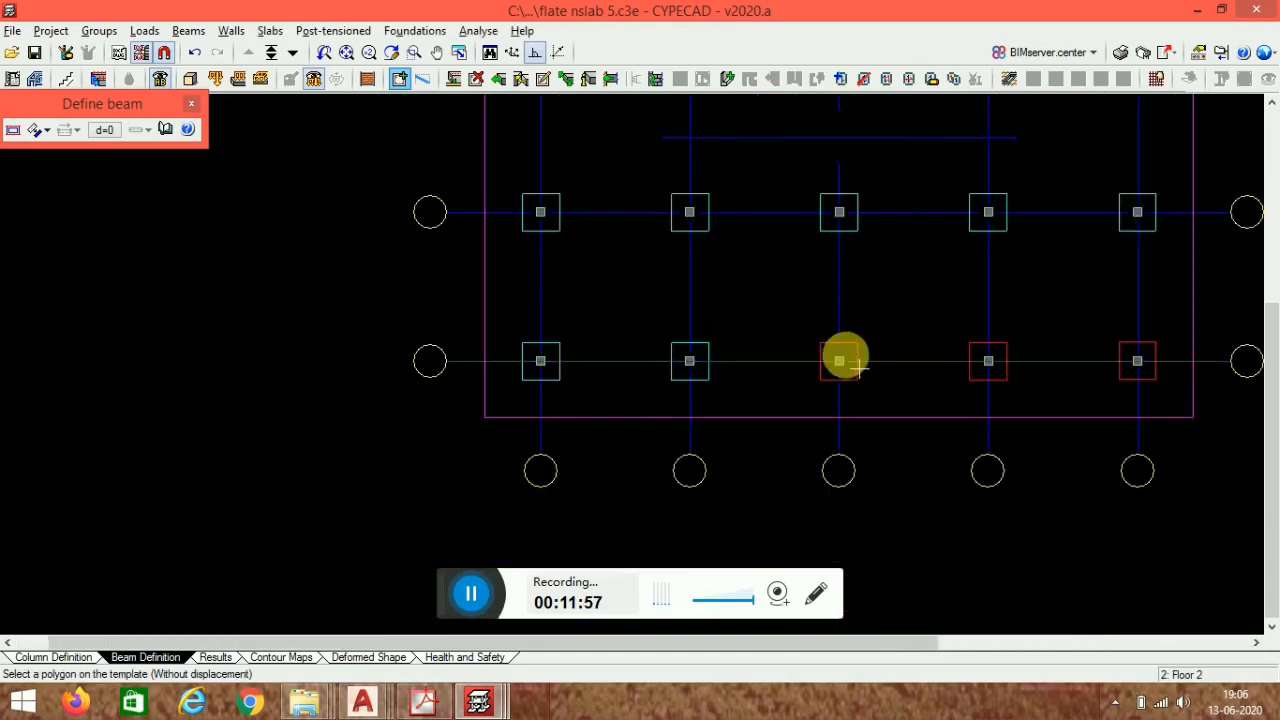
click(830, 350)
click(987, 358)
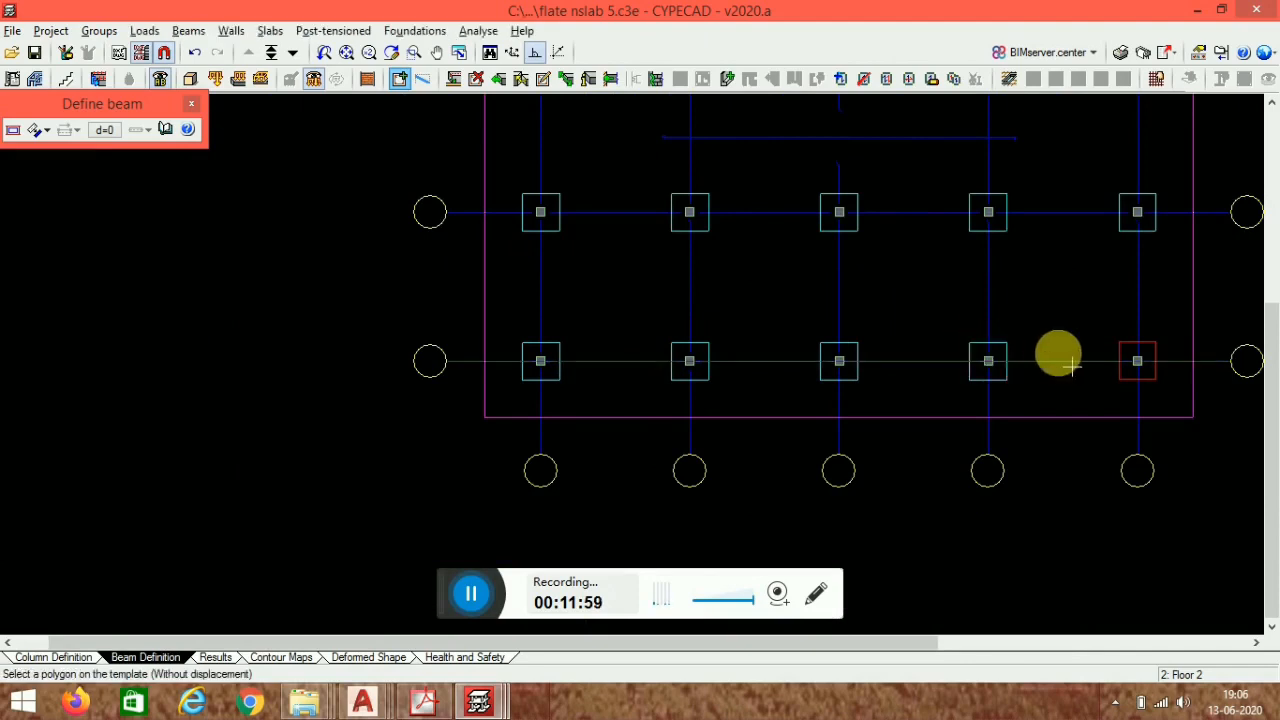
middle_drag(1085, 397, 846, 460)
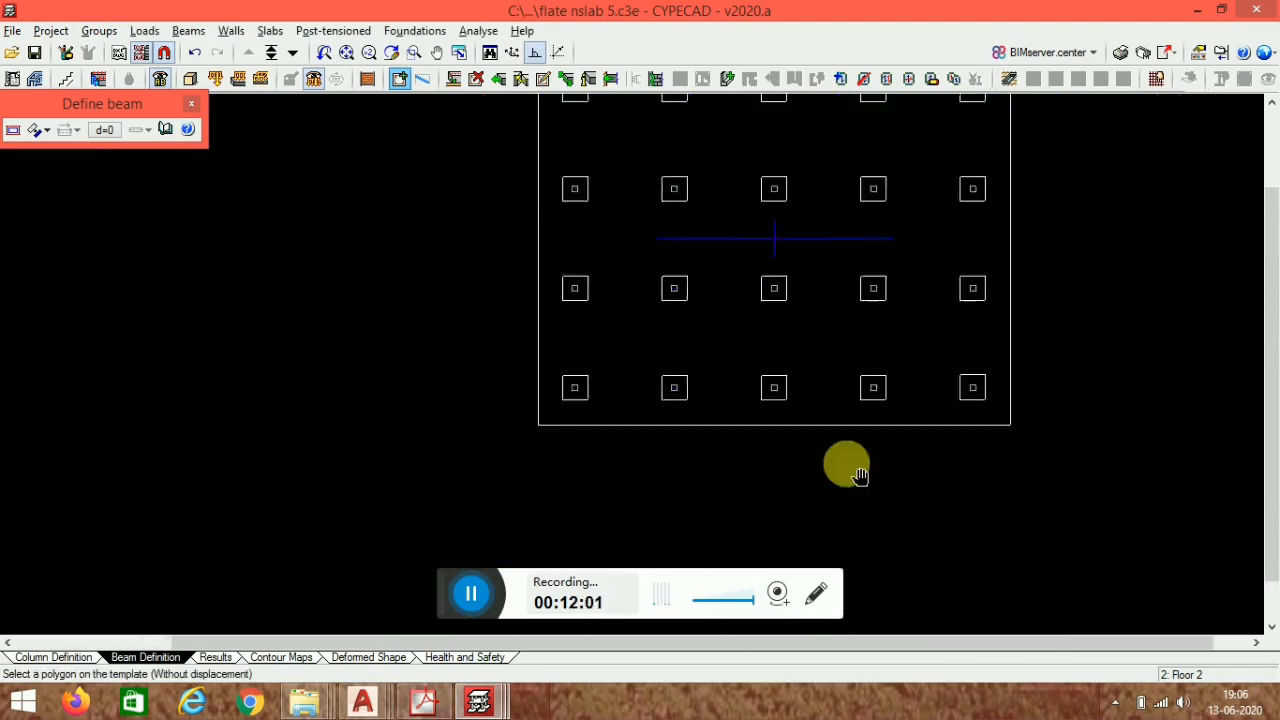
click(191, 105)
- Start defining a slab panel as a flat slab with a depth of 45 cm
click(272, 33)
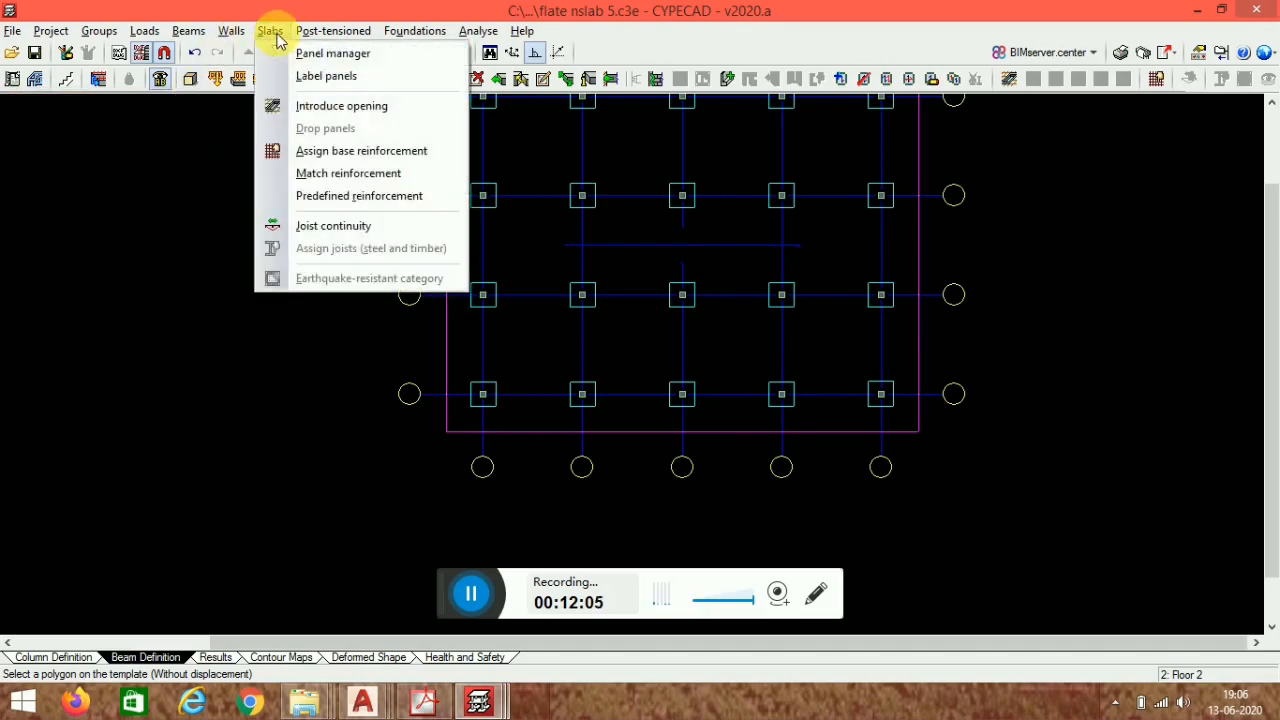
click(310, 51)
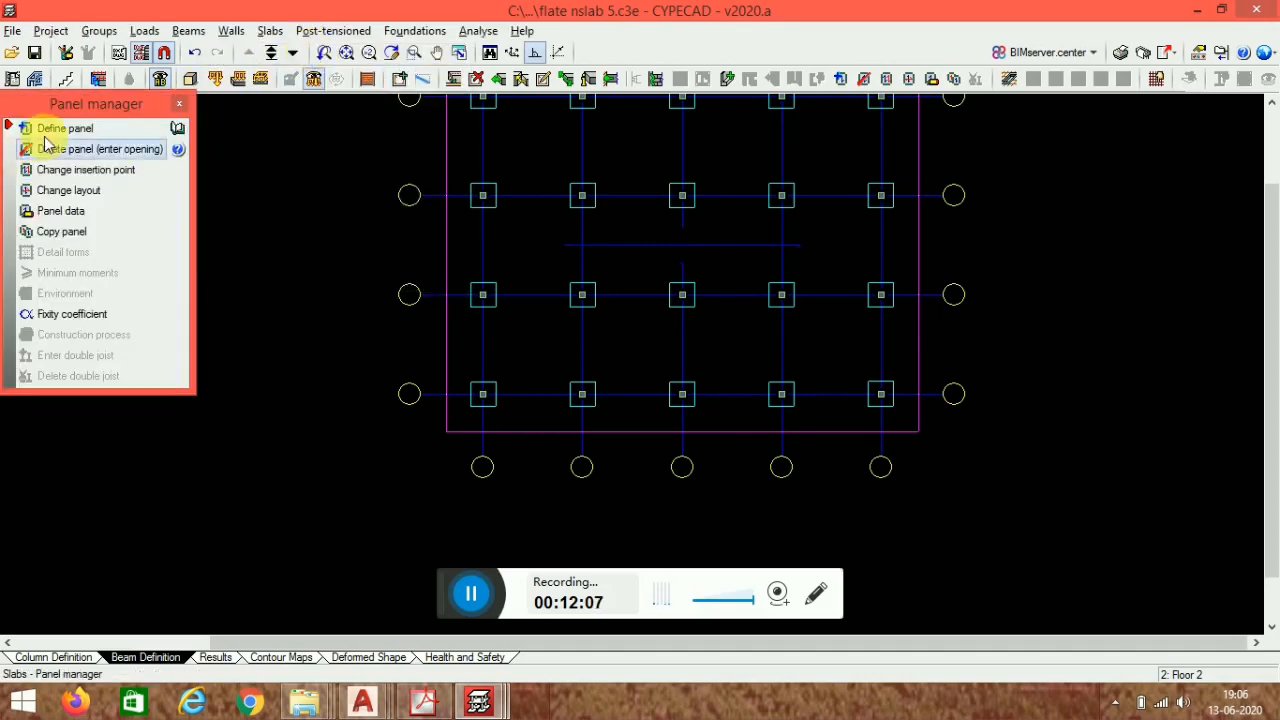
click(45, 128)
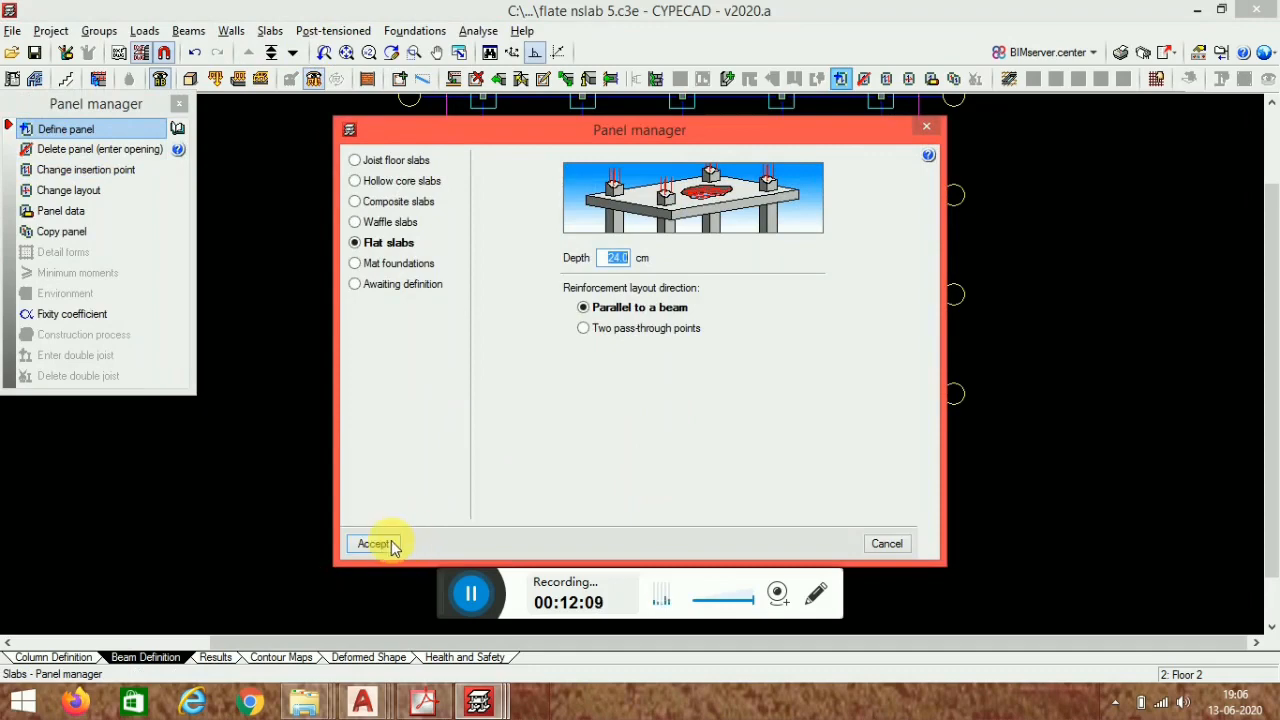
click(391, 543)
middle_drag(669, 376, 583, 541)
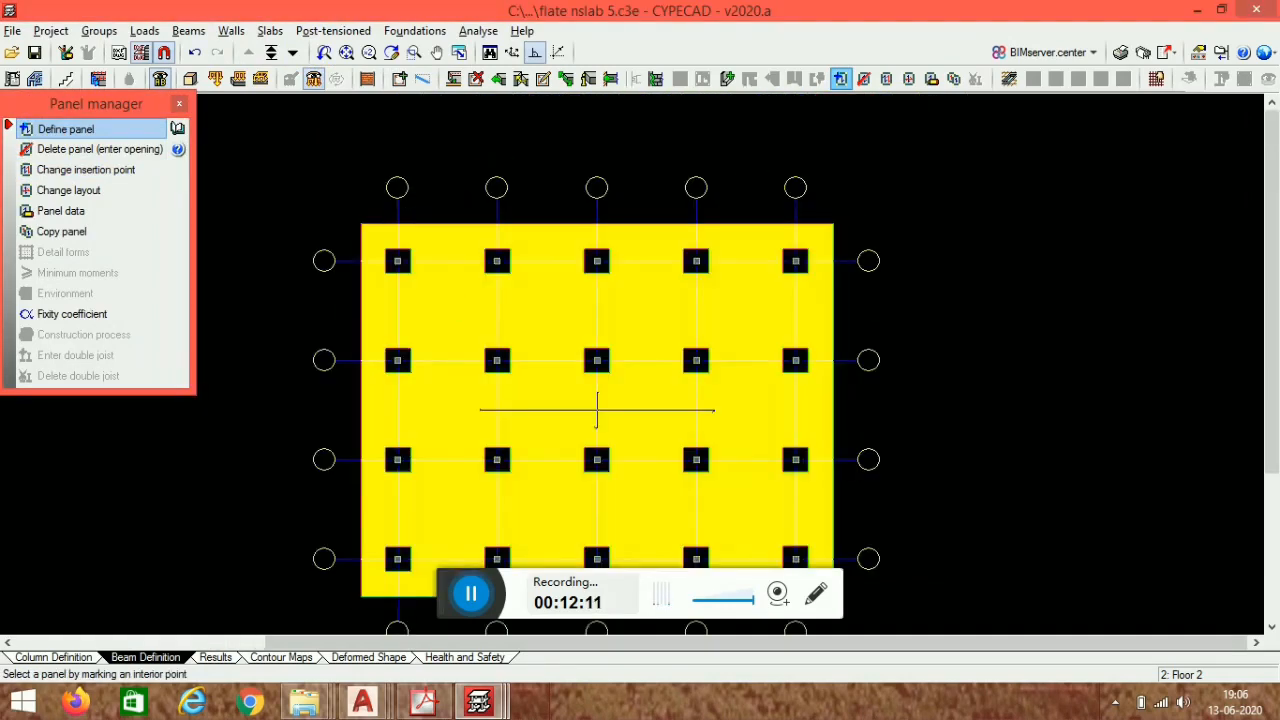
click(442, 237)
click(449, 223)
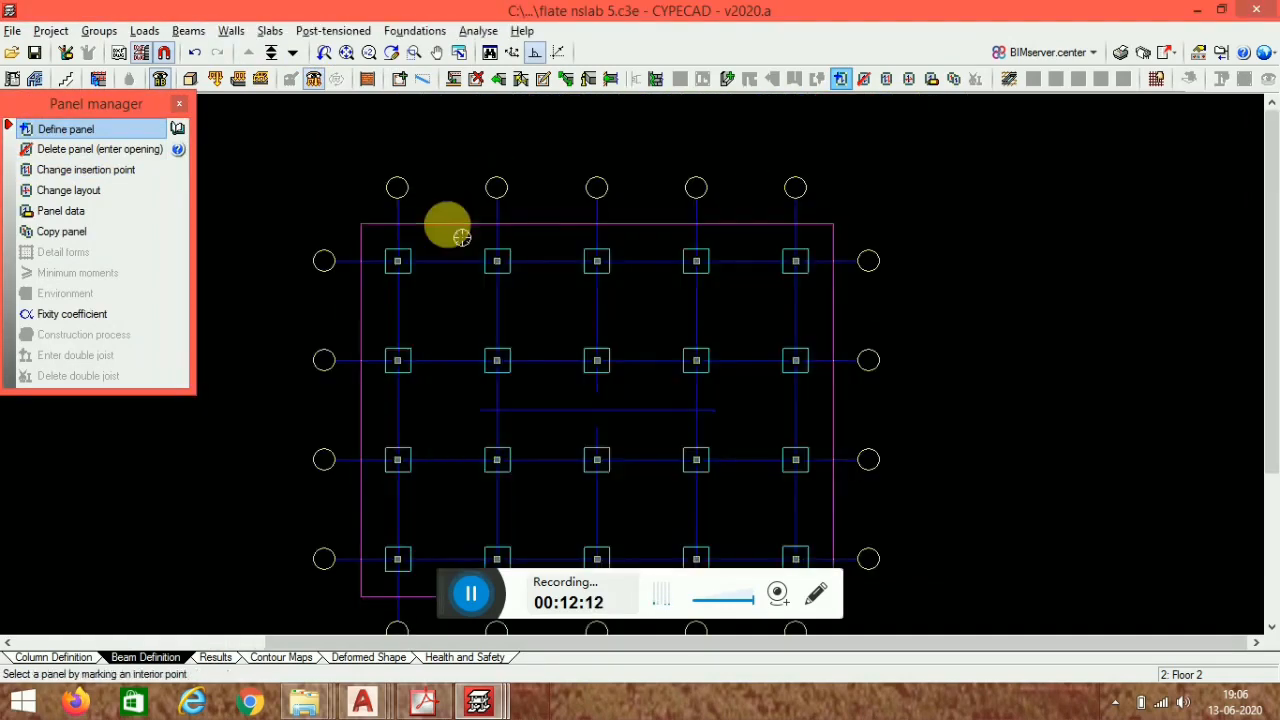
click(346, 200)
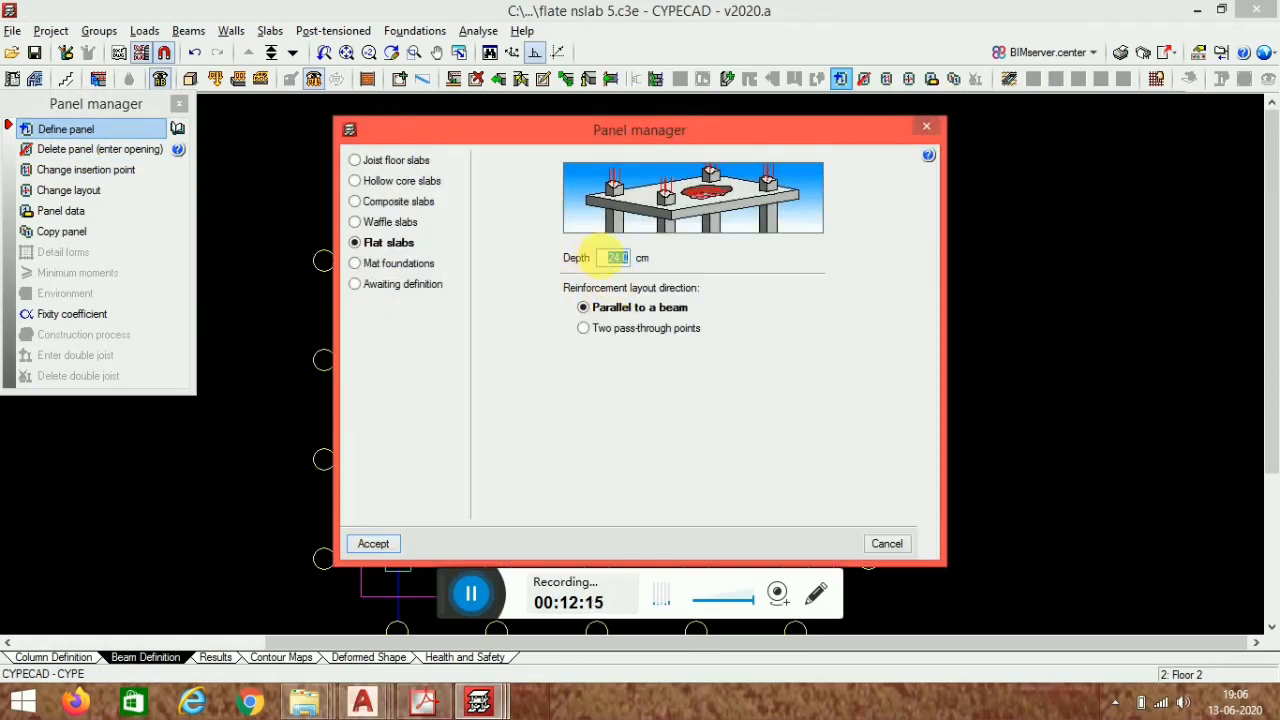
click(376, 543)
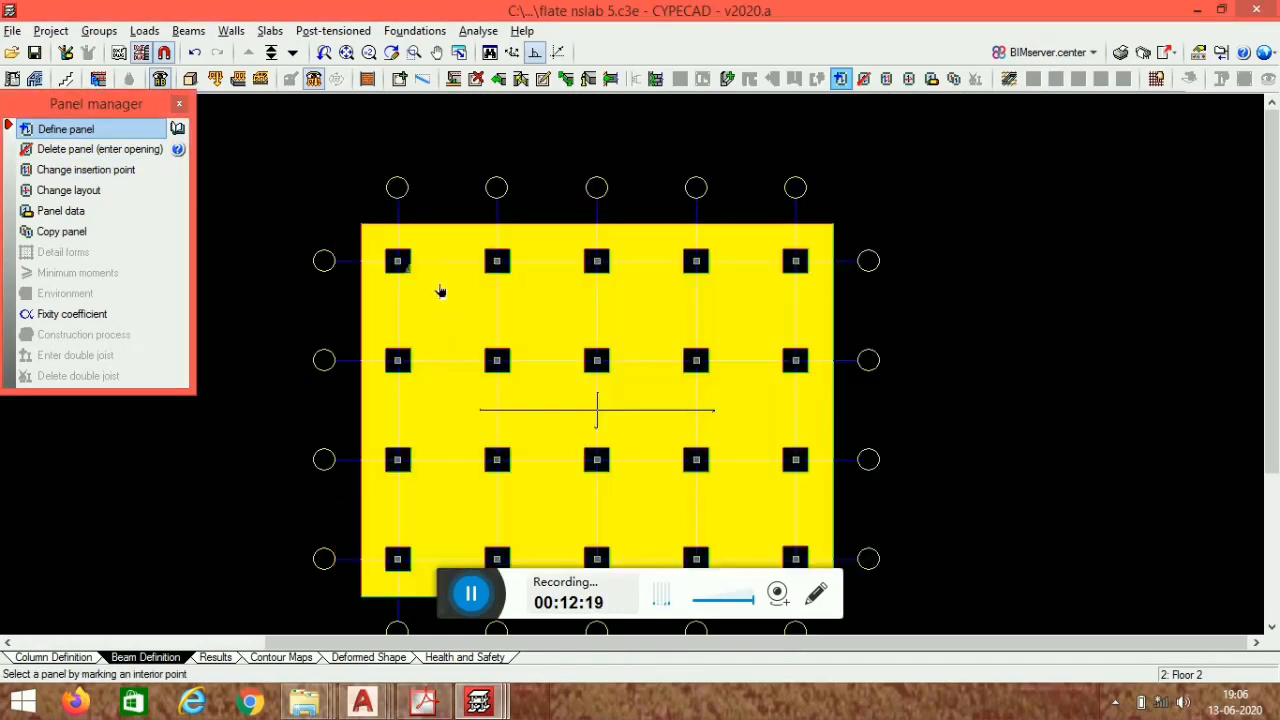
- Assign the 45 cm flat slab to the panel inside the beams around the top-left column
scroll(440, 291, up, 4)
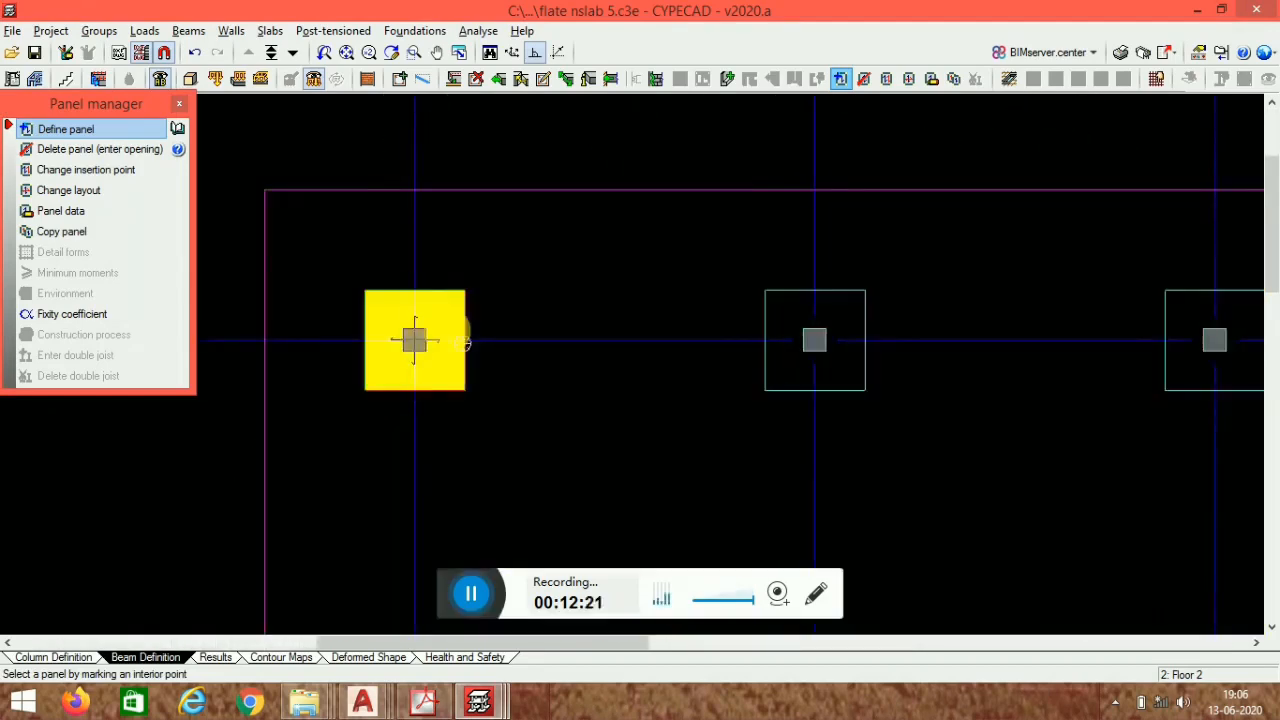
click(458, 335)
click(443, 293)
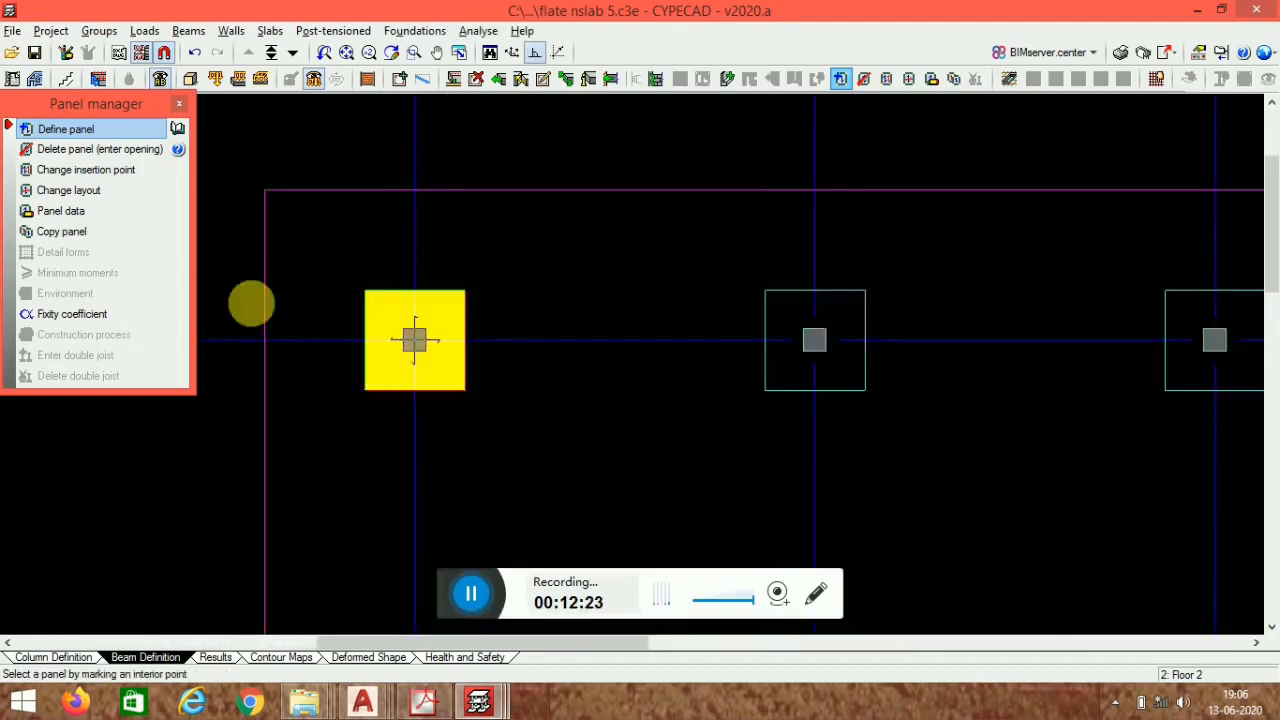
- Copy the top-left column panel's flat slab, with all its properties, onto the other top-row column panels
click(62, 231)
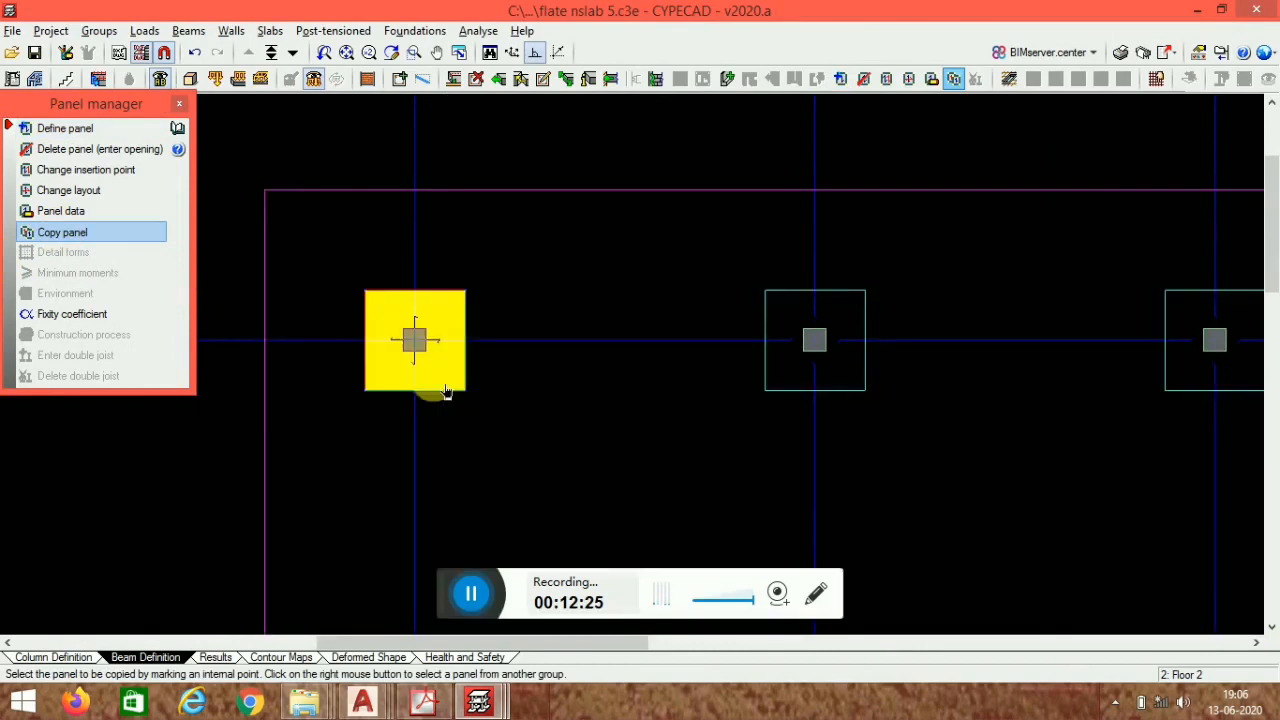
click(455, 354)
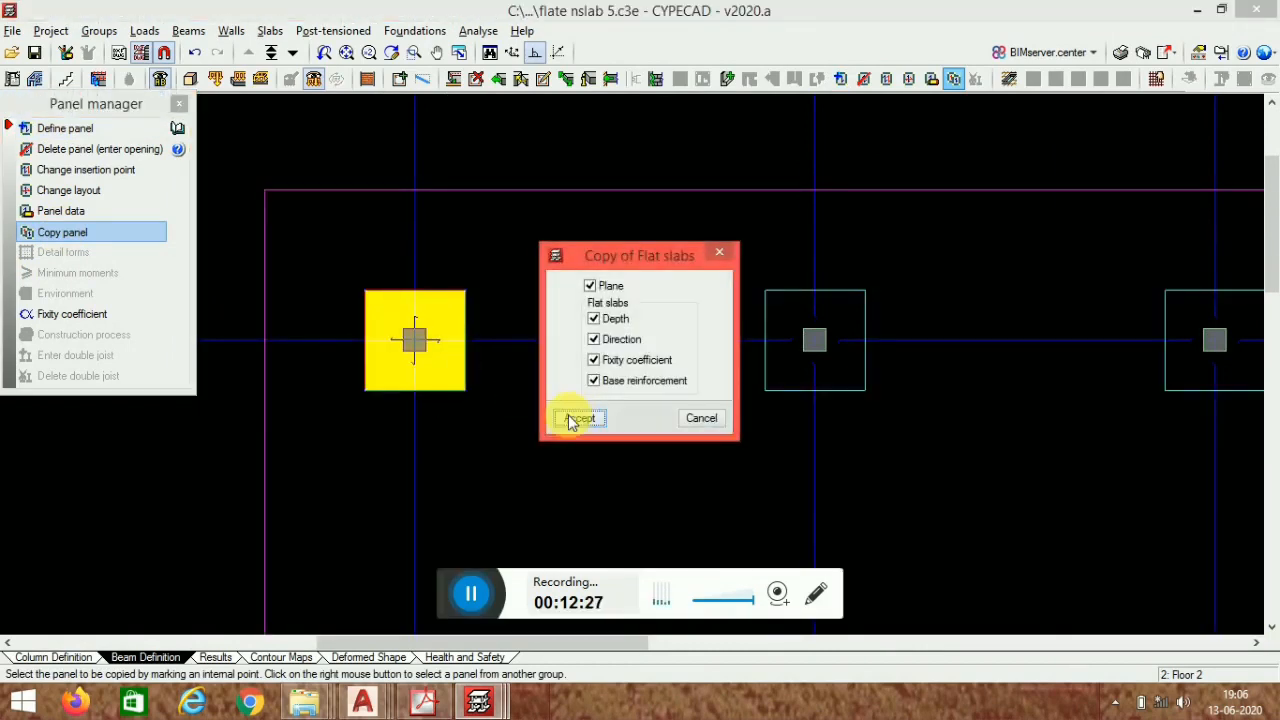
click(578, 418)
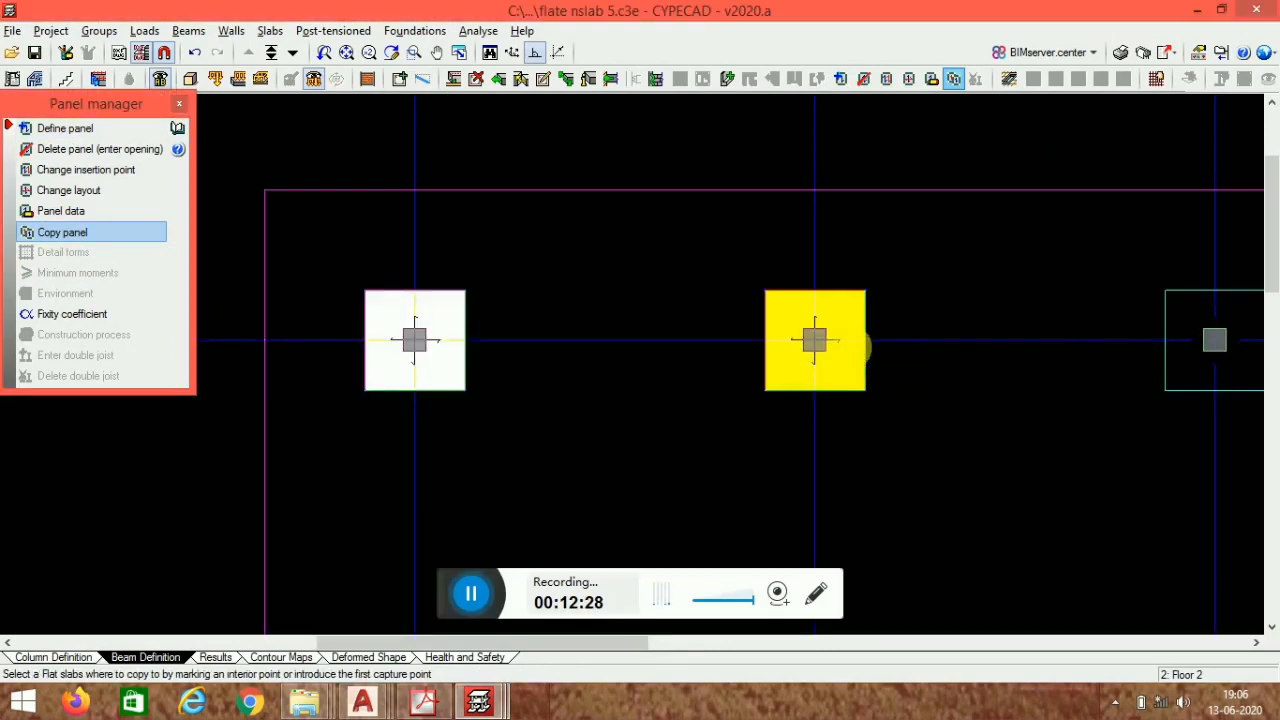
click(857, 345)
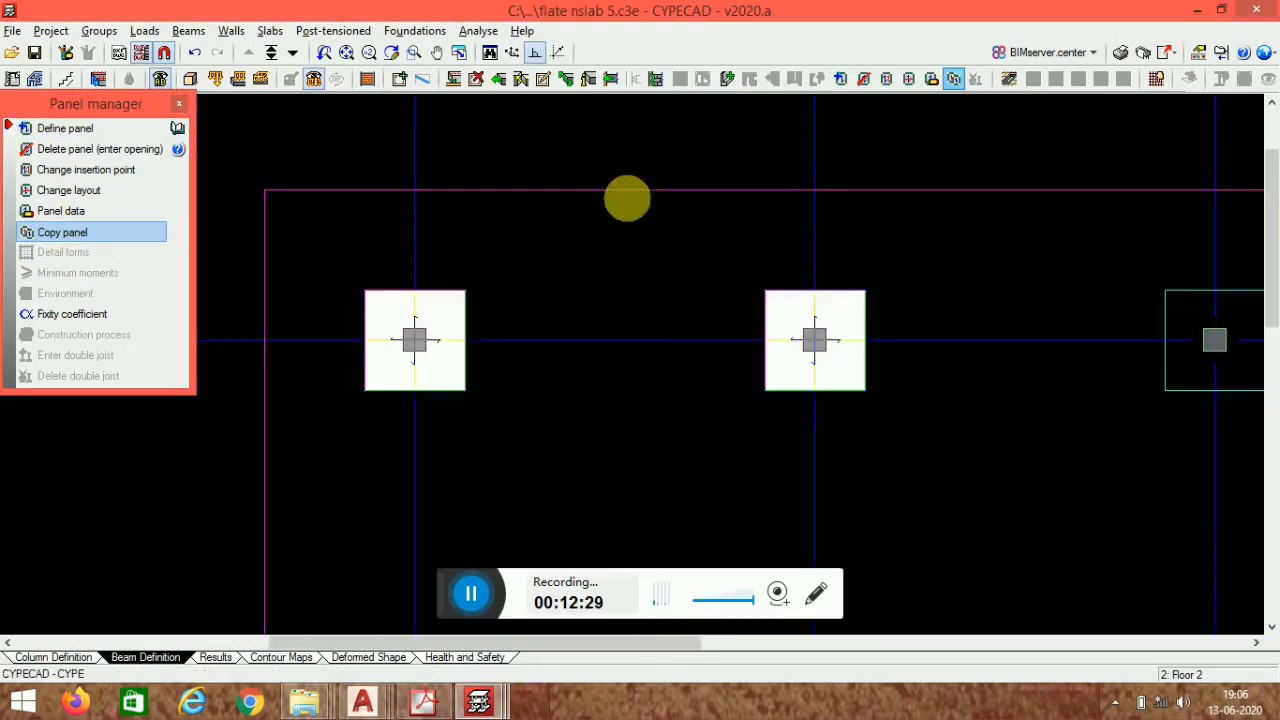
scroll(622, 192, down, 1)
middle_drag(781, 433, 497, 451)
click(728, 320)
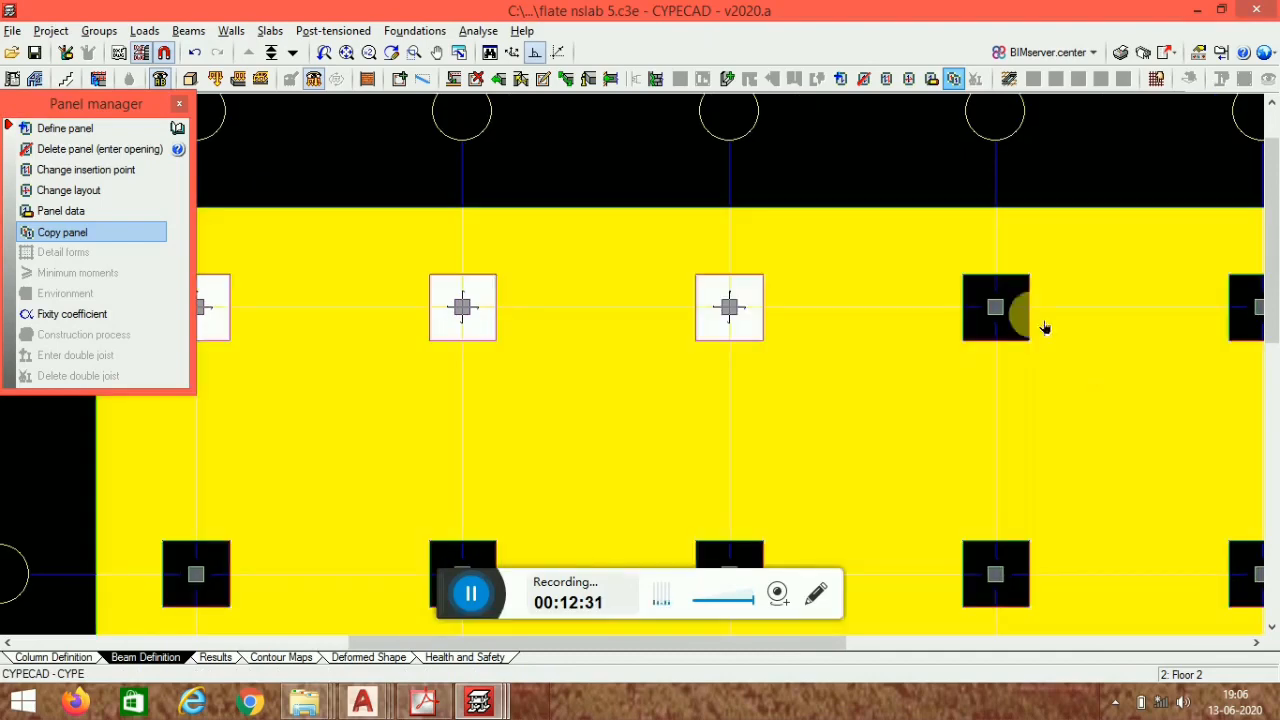
click(1020, 317)
middle_drag(1075, 409, 547, 377)
click(726, 281)
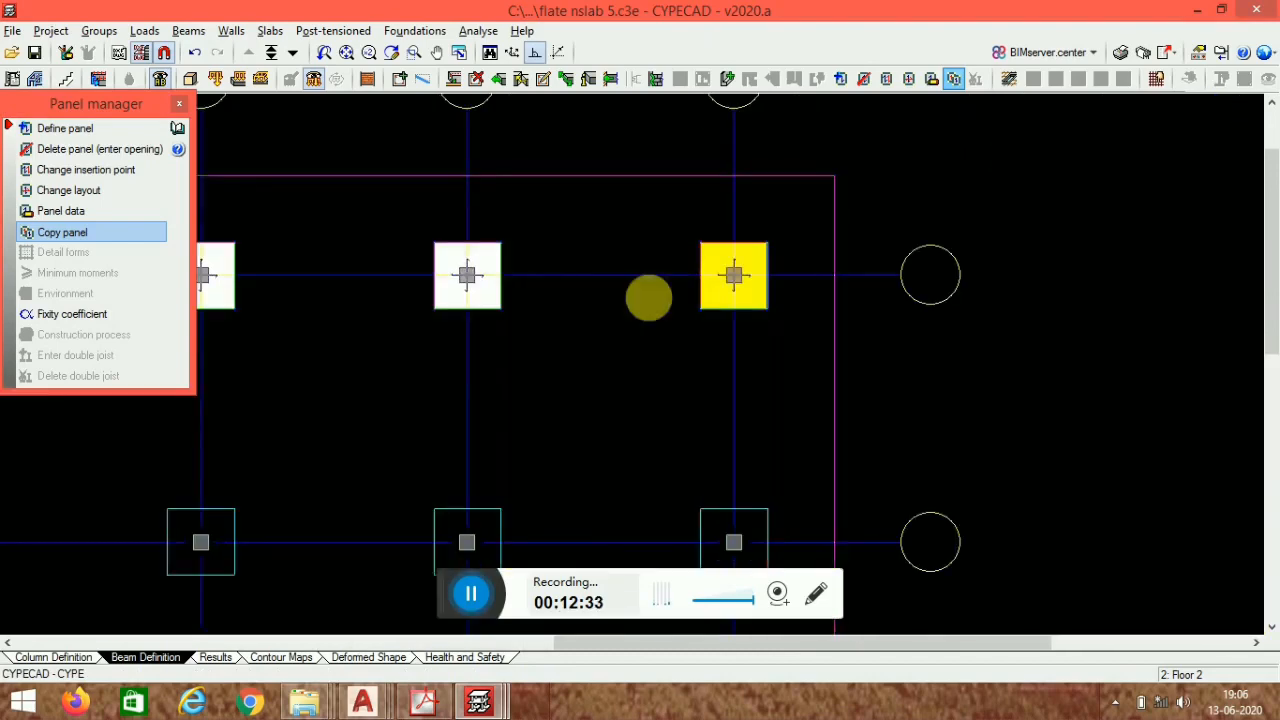
- Copy the flat slab panel onto all five column panels of the second row
scroll(520, 453, down, 2)
middle_drag(374, 434, 518, 404)
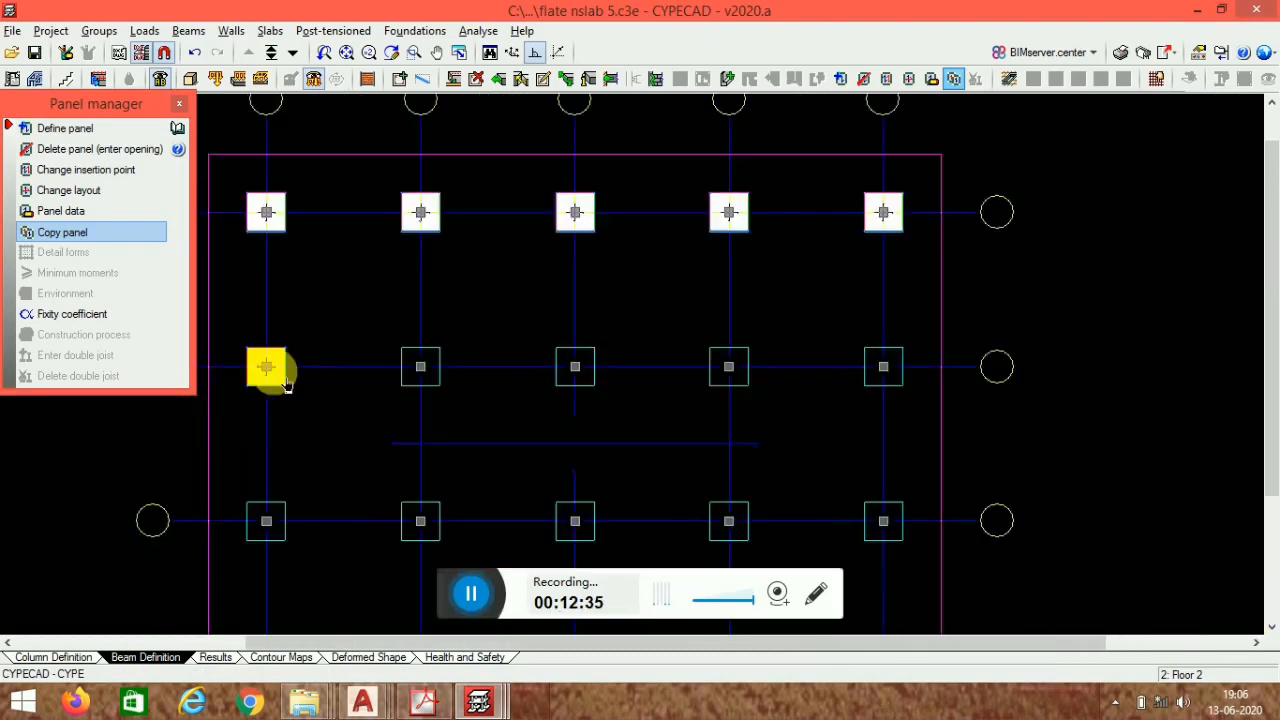
click(284, 384)
click(426, 372)
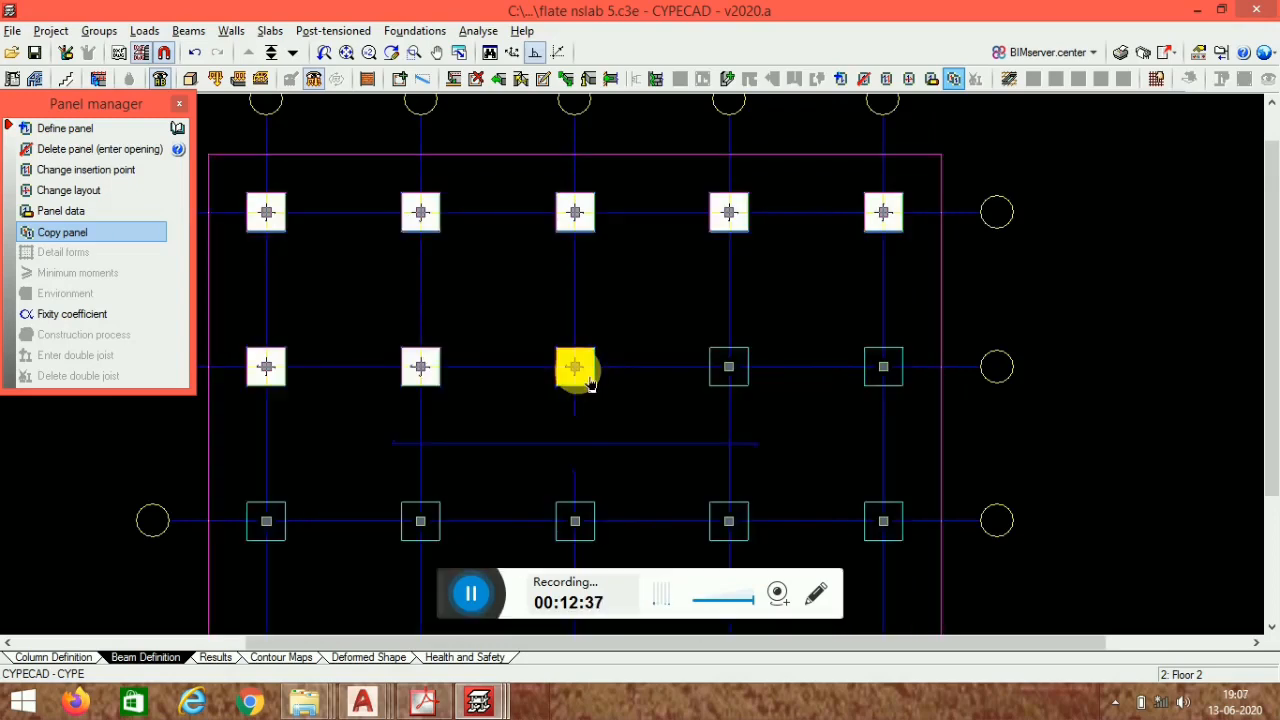
click(589, 384)
click(738, 370)
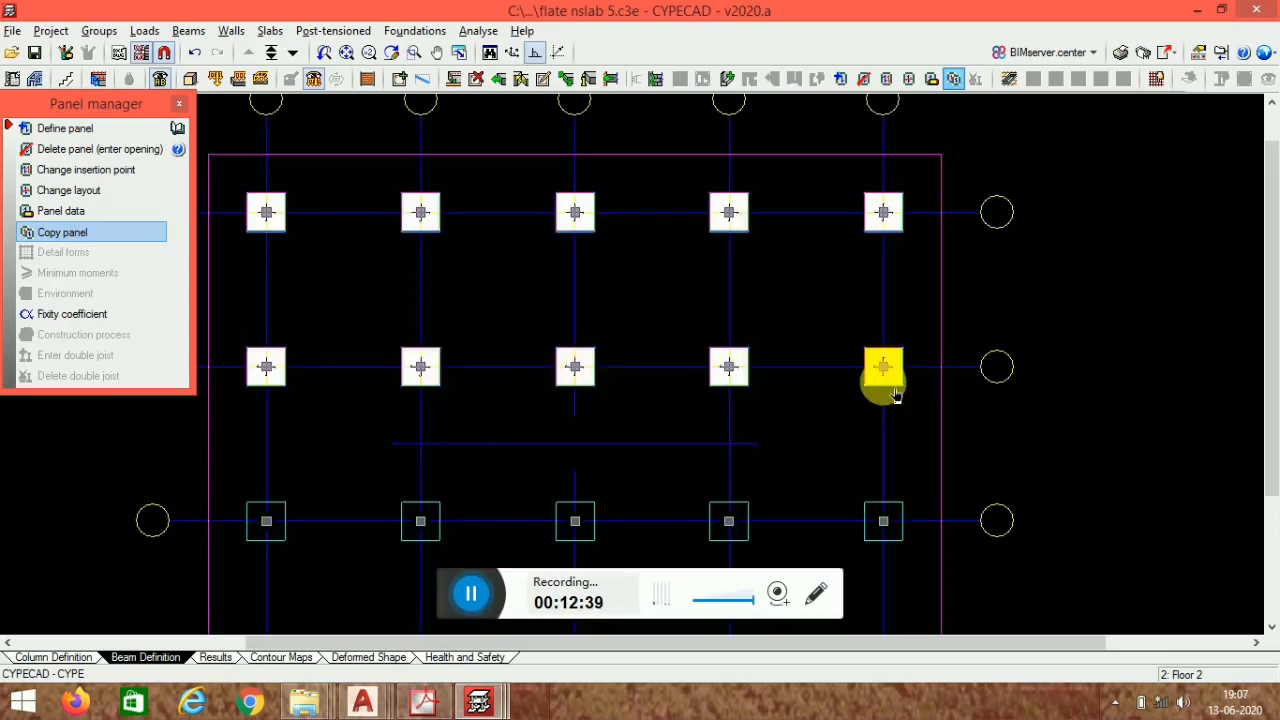
click(888, 382)
- Copy the 45 cm flat slab panel onto all five column panels of the third row
click(884, 521)
middle_drag(943, 492, 992, 285)
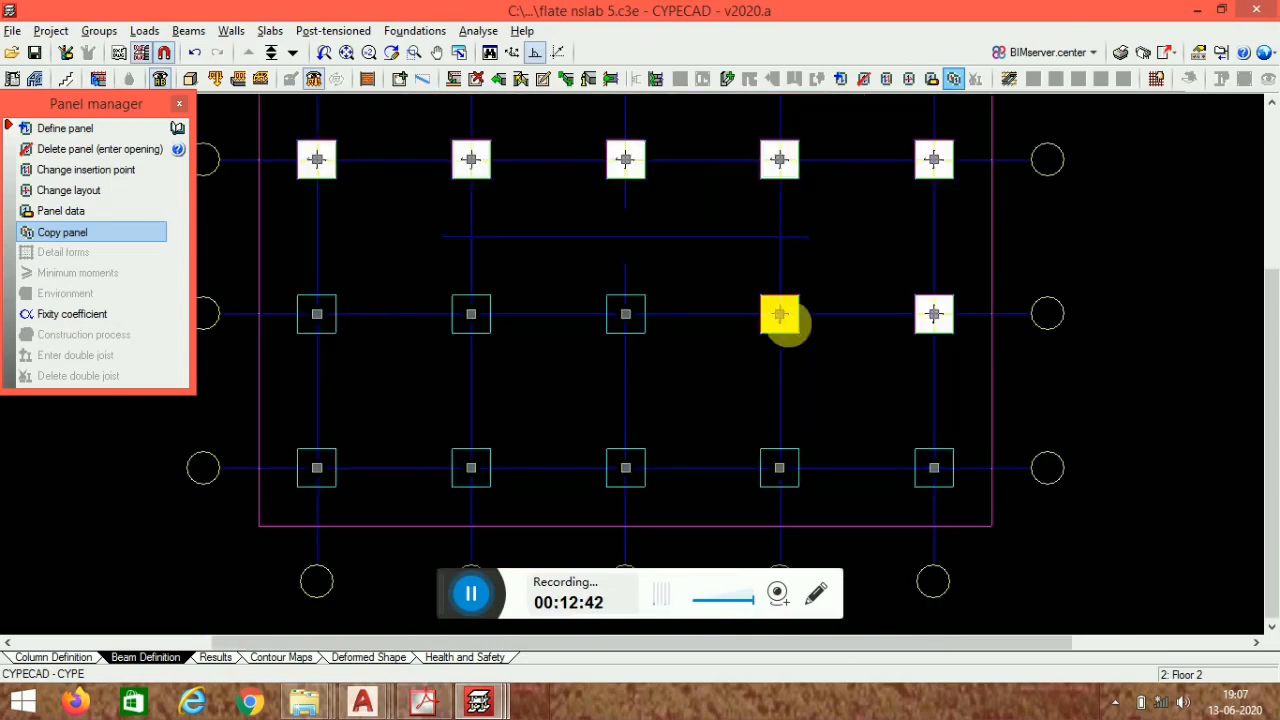
click(786, 320)
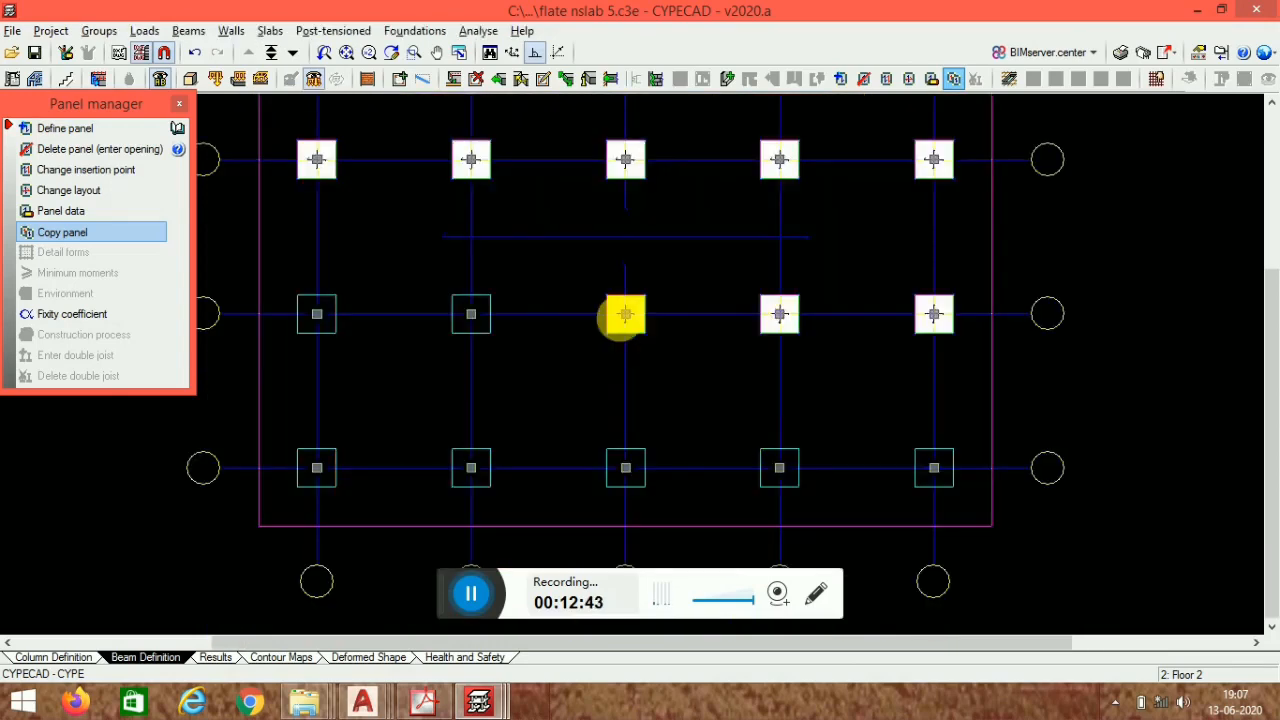
click(622, 318)
click(471, 314)
click(314, 316)
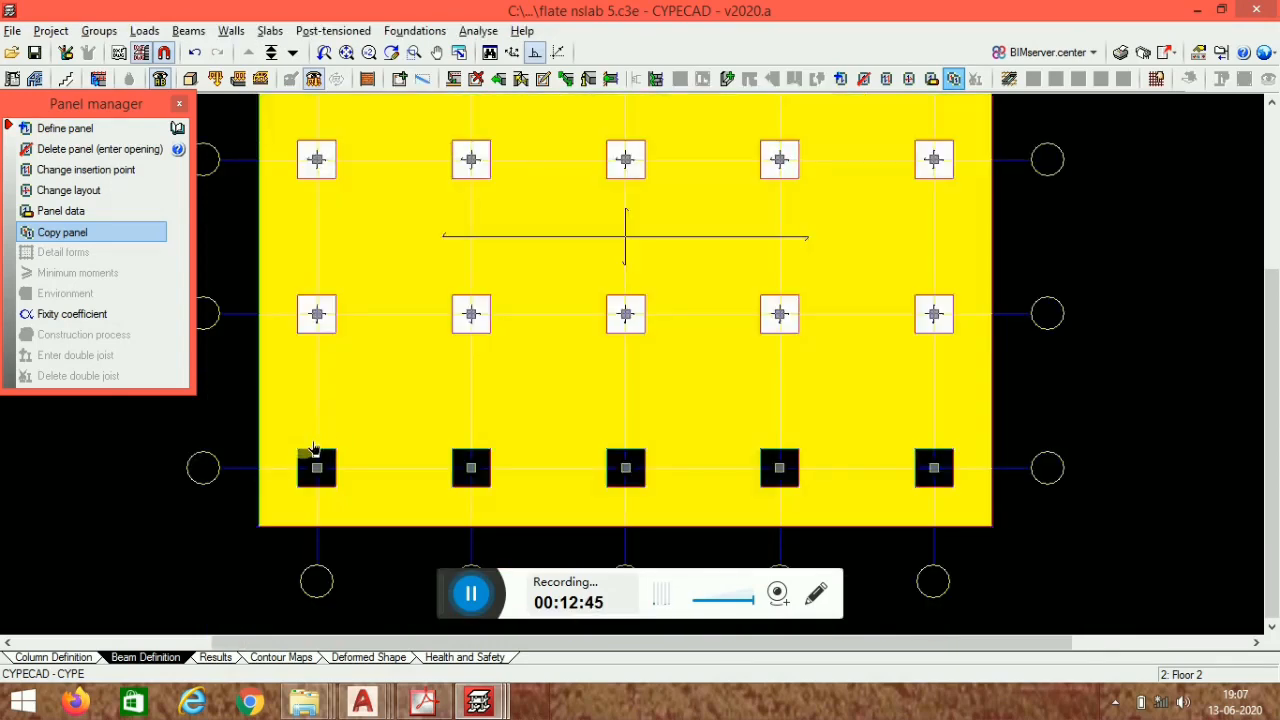
- Copy the flat slab panel onto all five column panels of the bottom row and close the panel manager
click(325, 460)
click(484, 474)
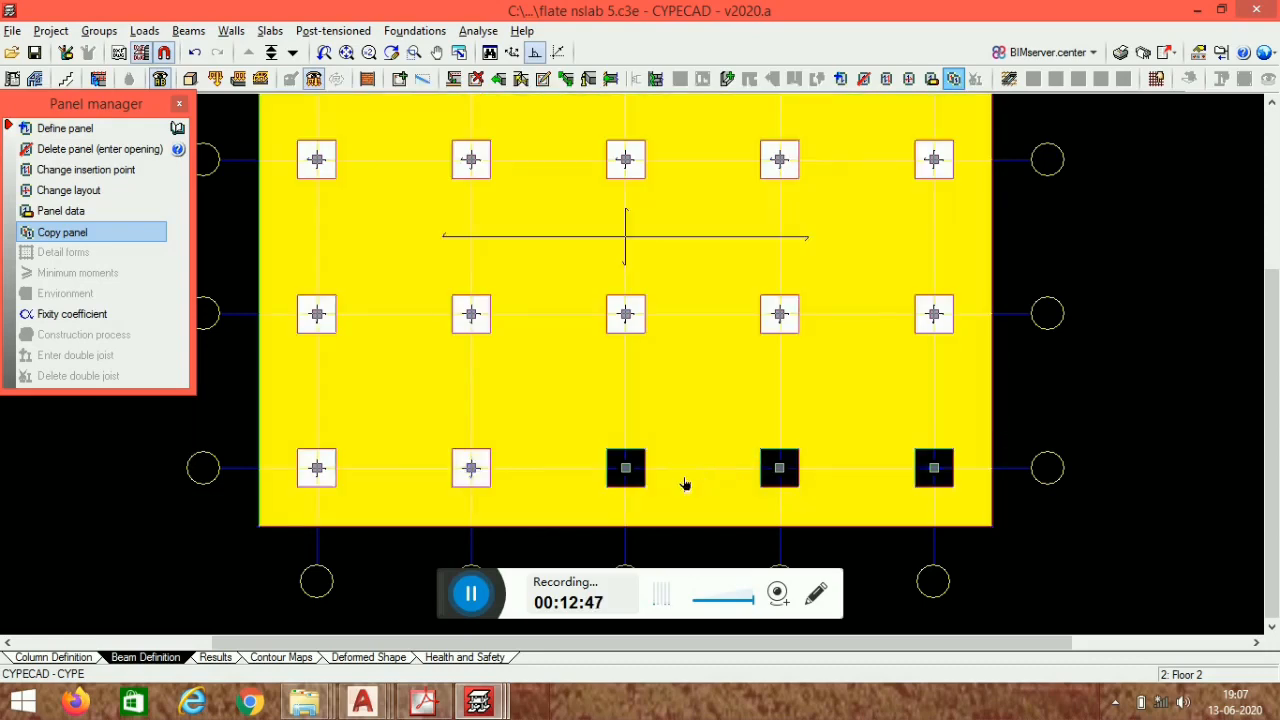
click(653, 488)
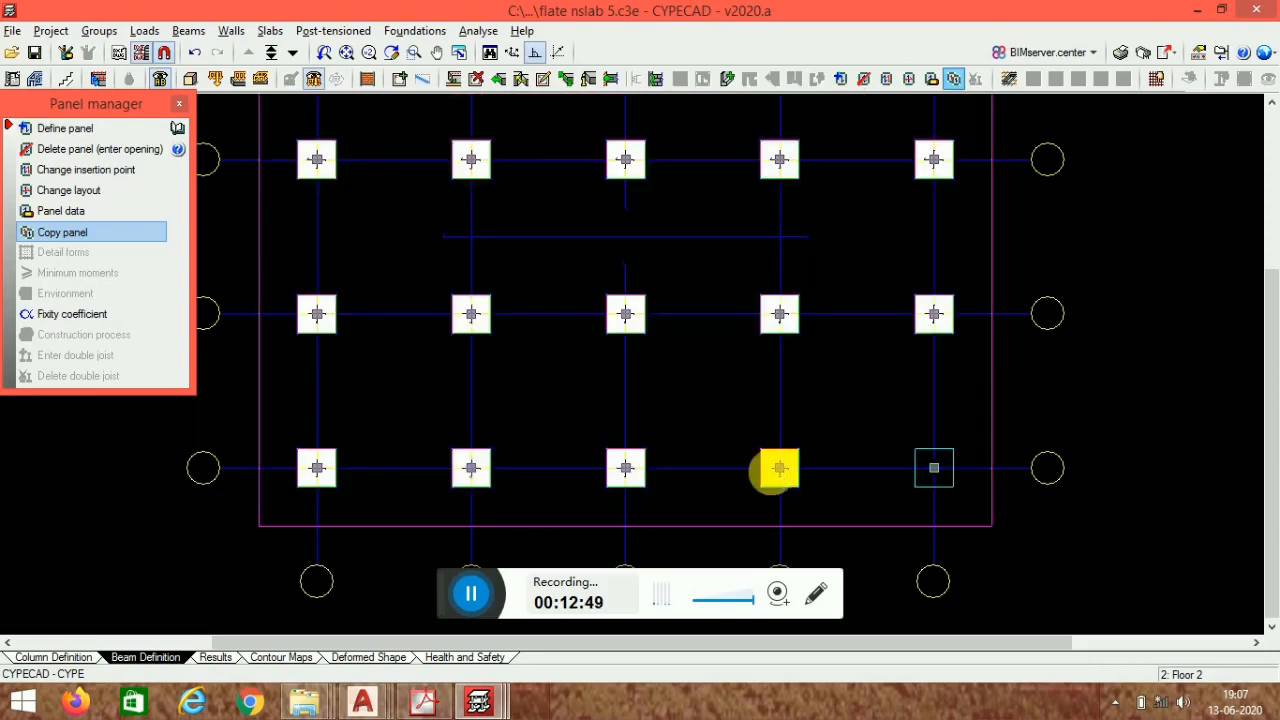
click(778, 472)
click(952, 478)
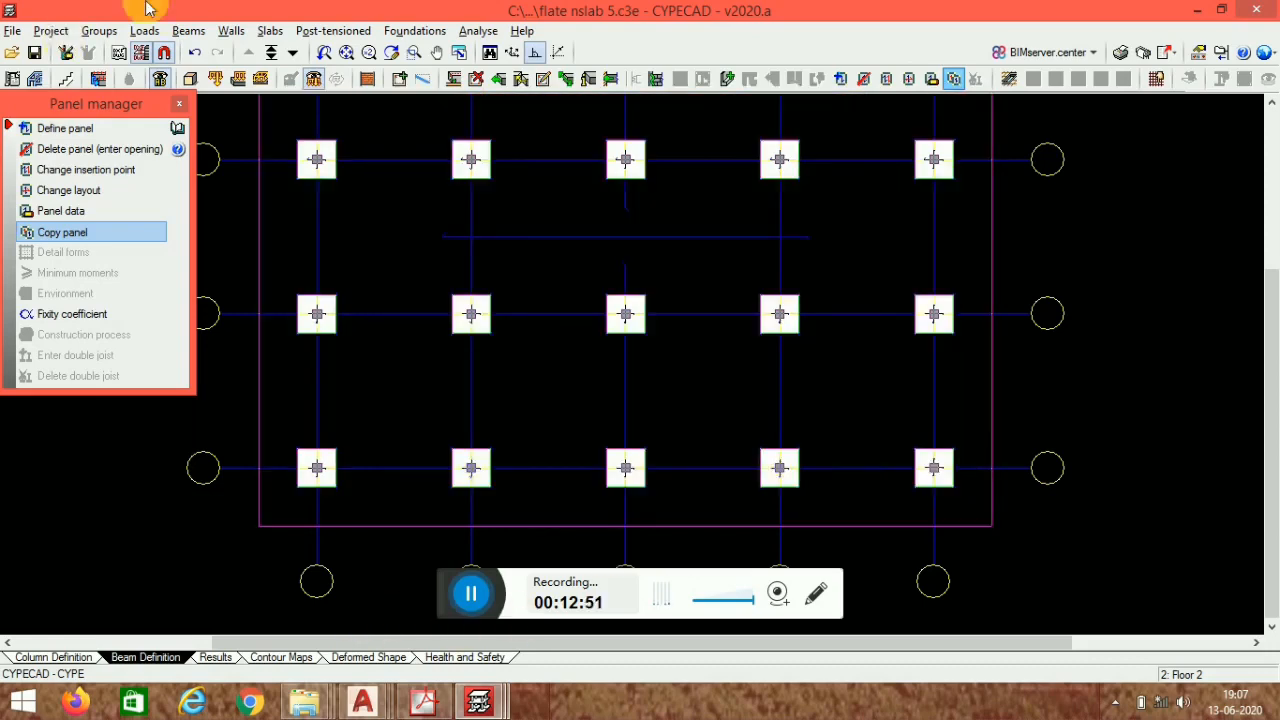
click(181, 104)
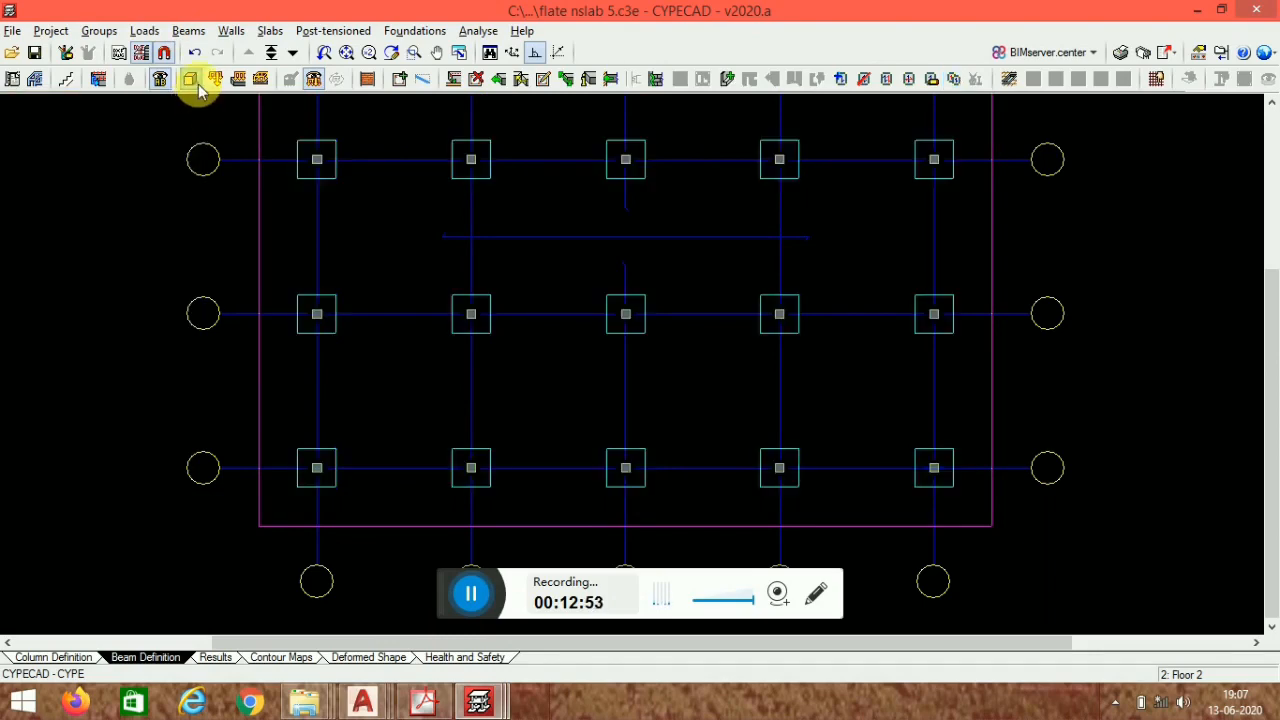
- Inspect the building in the 3D view, orbiting around the slab with its thickened column panels
click(189, 84)
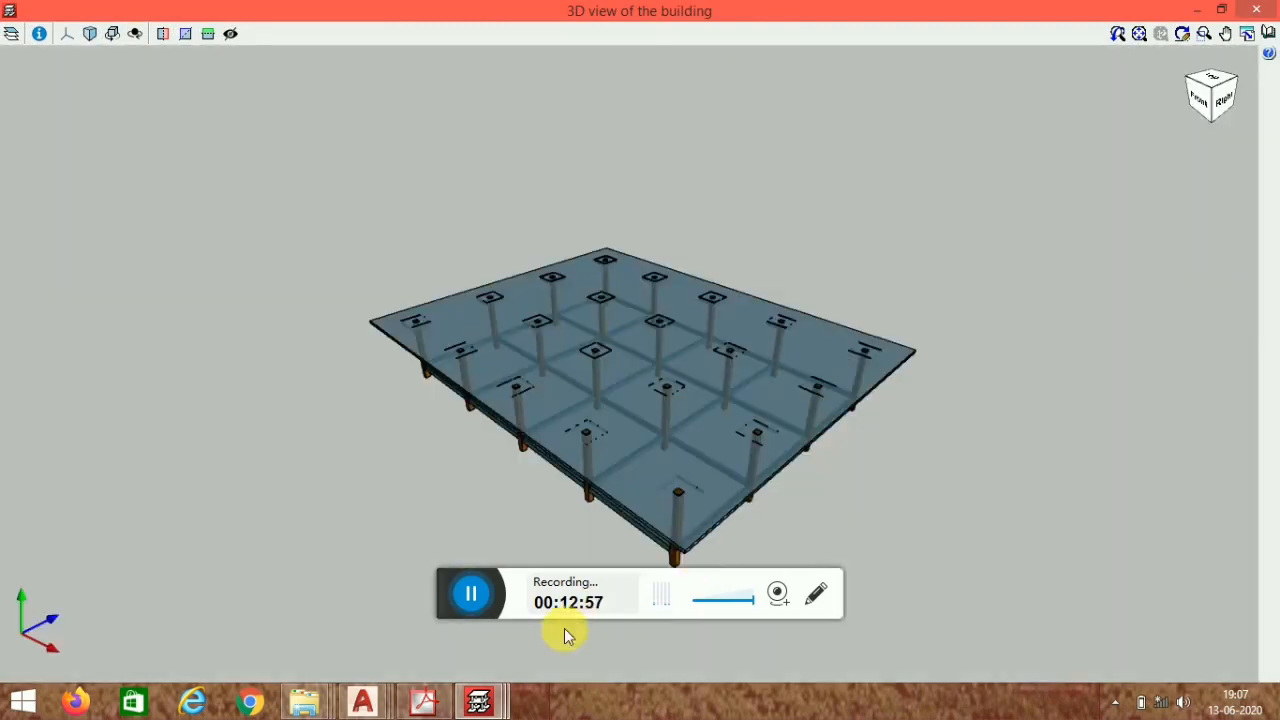
drag(620, 412, 689, 434)
drag(691, 346, 580, 420)
click(1272, 8)
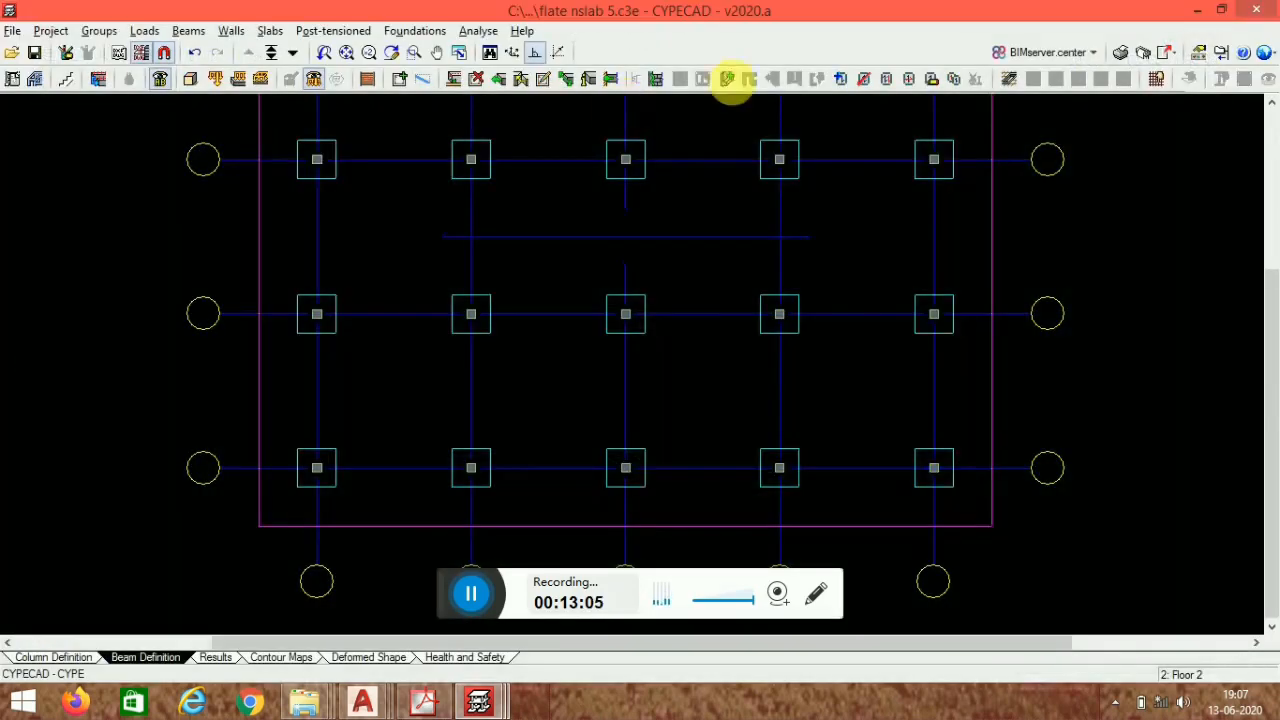
- Analyse the whole project and close the resulting analysis errors report
click(478, 31)
click(534, 75)
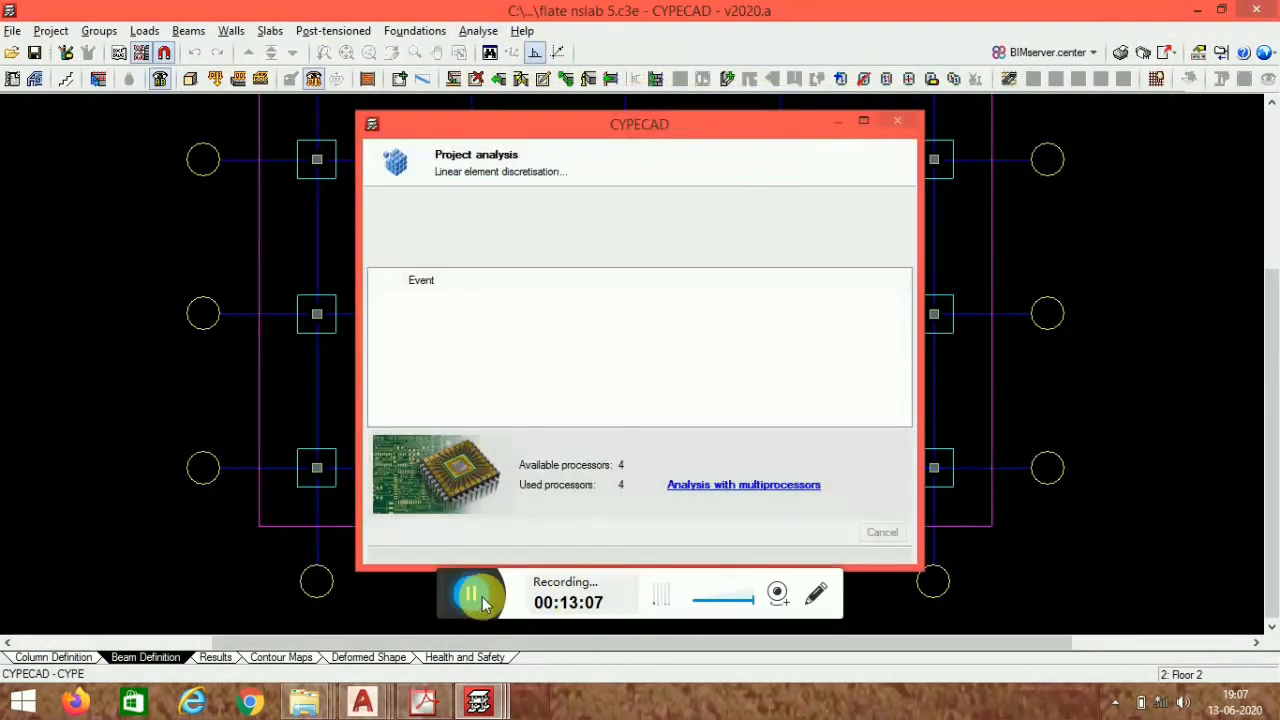
click(472, 596)
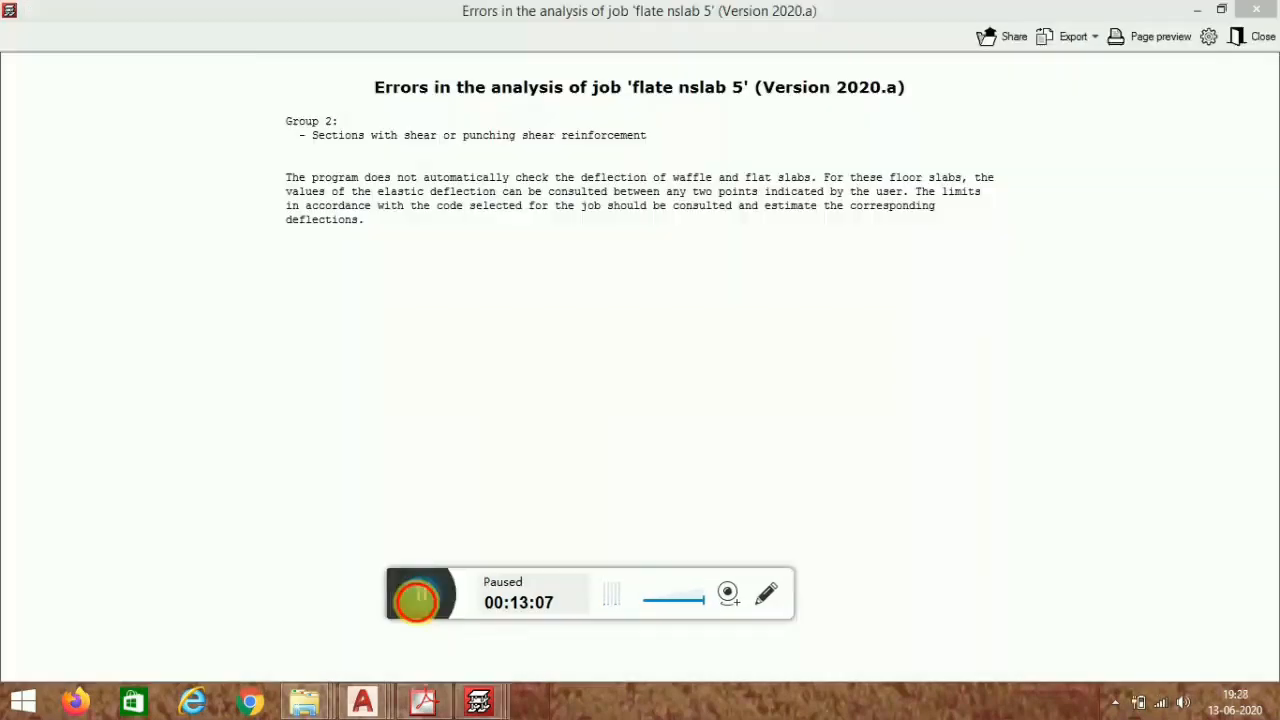
click(472, 596)
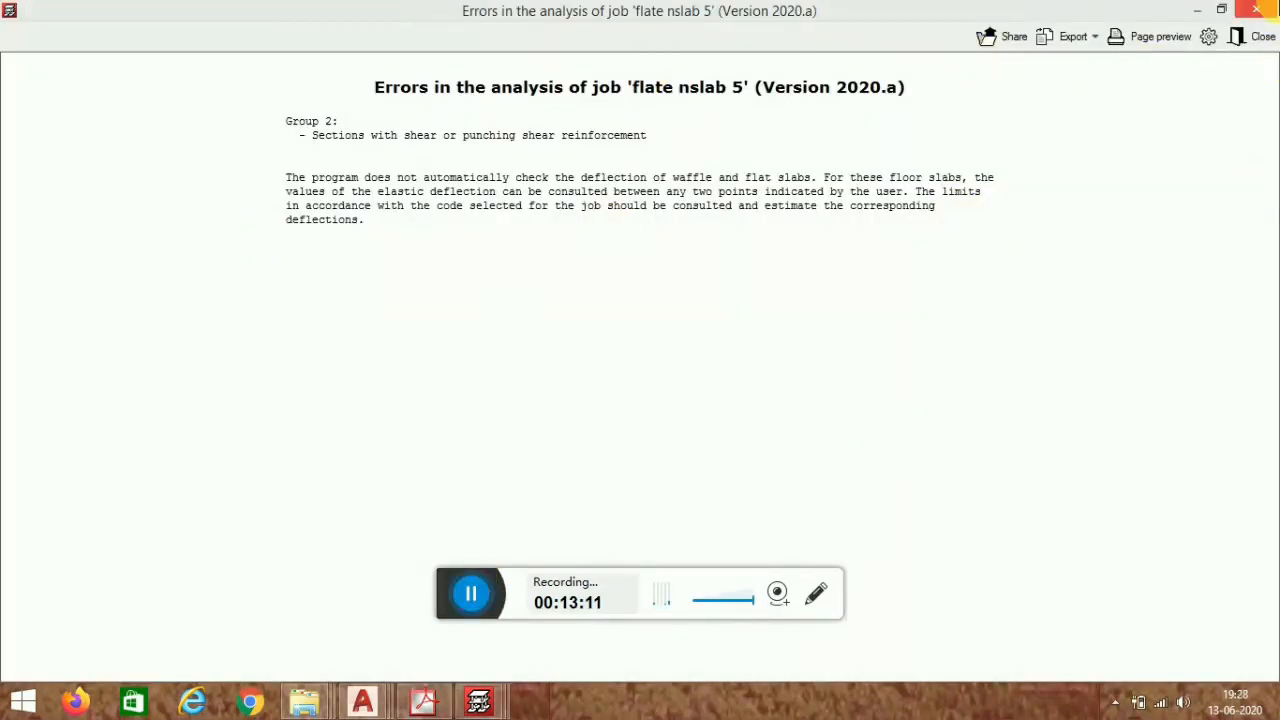
click(1250, 37)
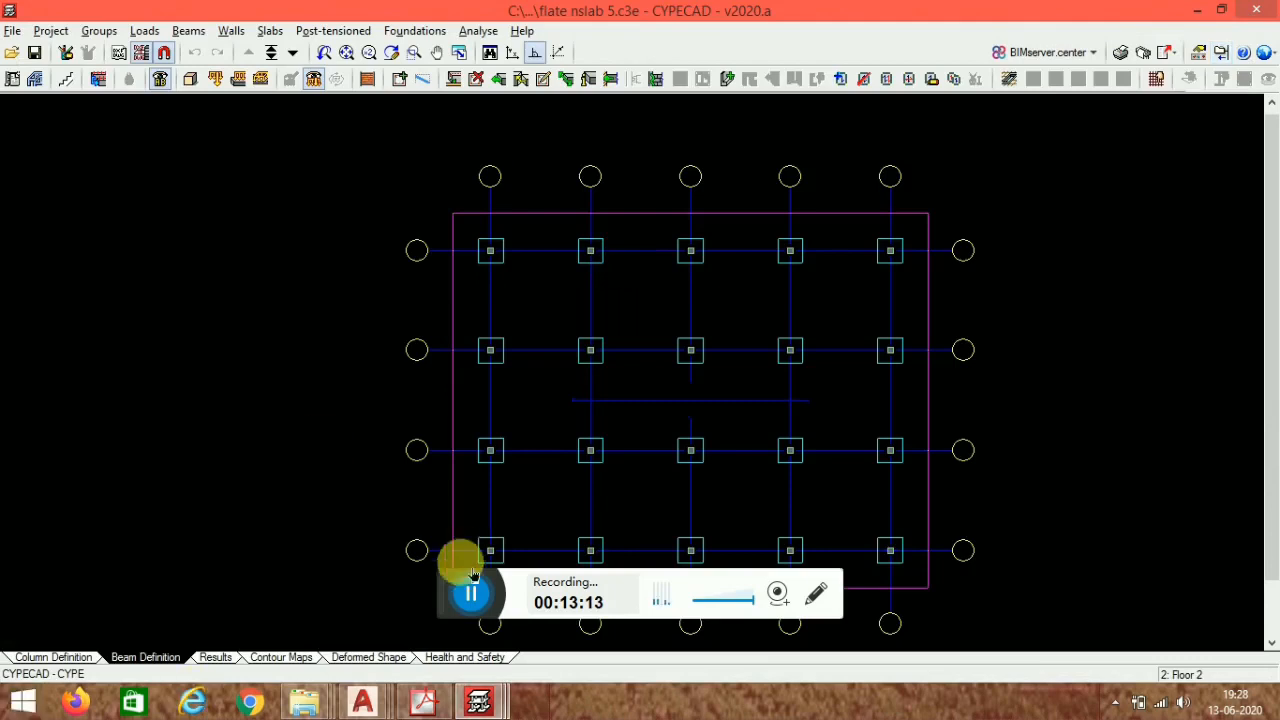
- Open the punching shear checks in the results and review the check report for top-left column C1
click(216, 658)
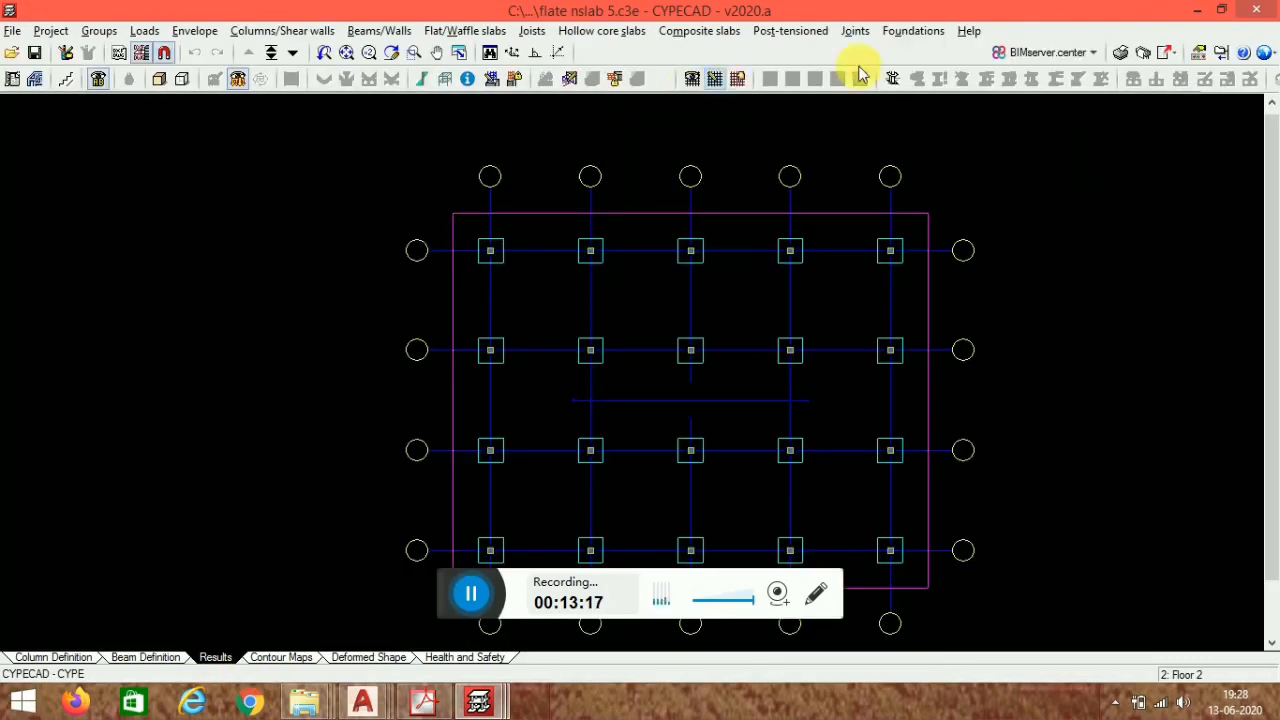
click(892, 79)
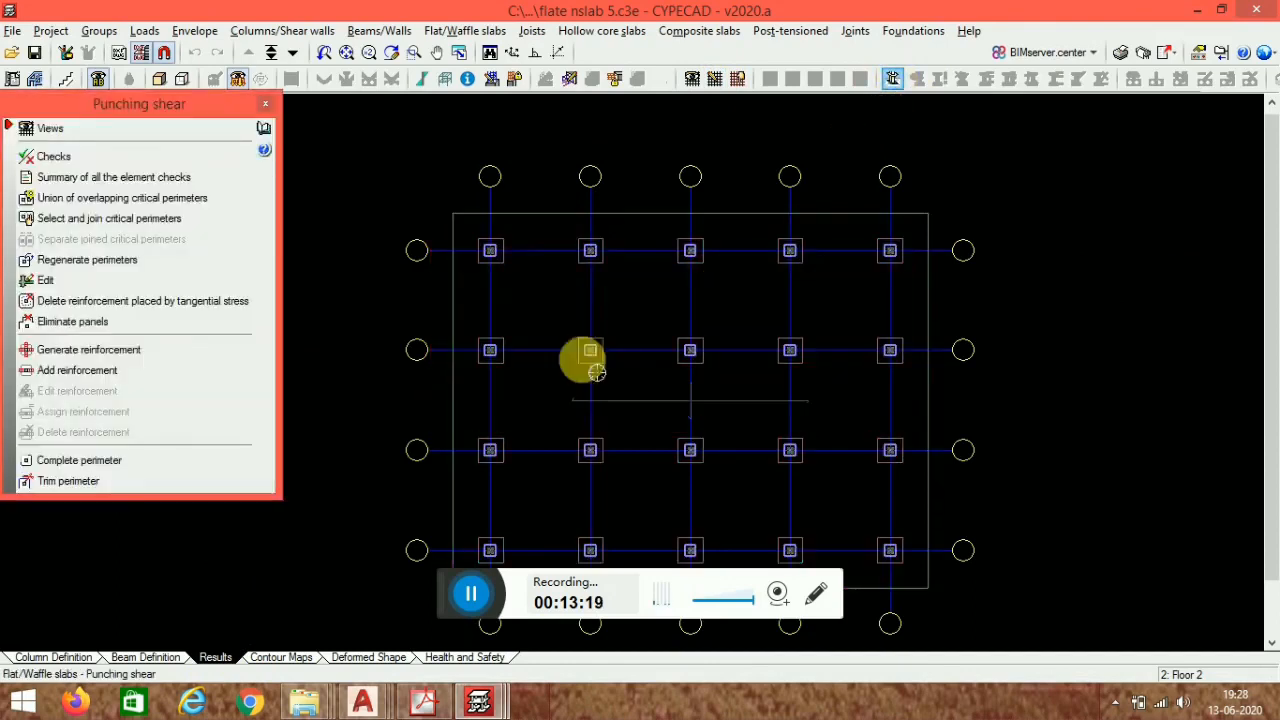
click(92, 160)
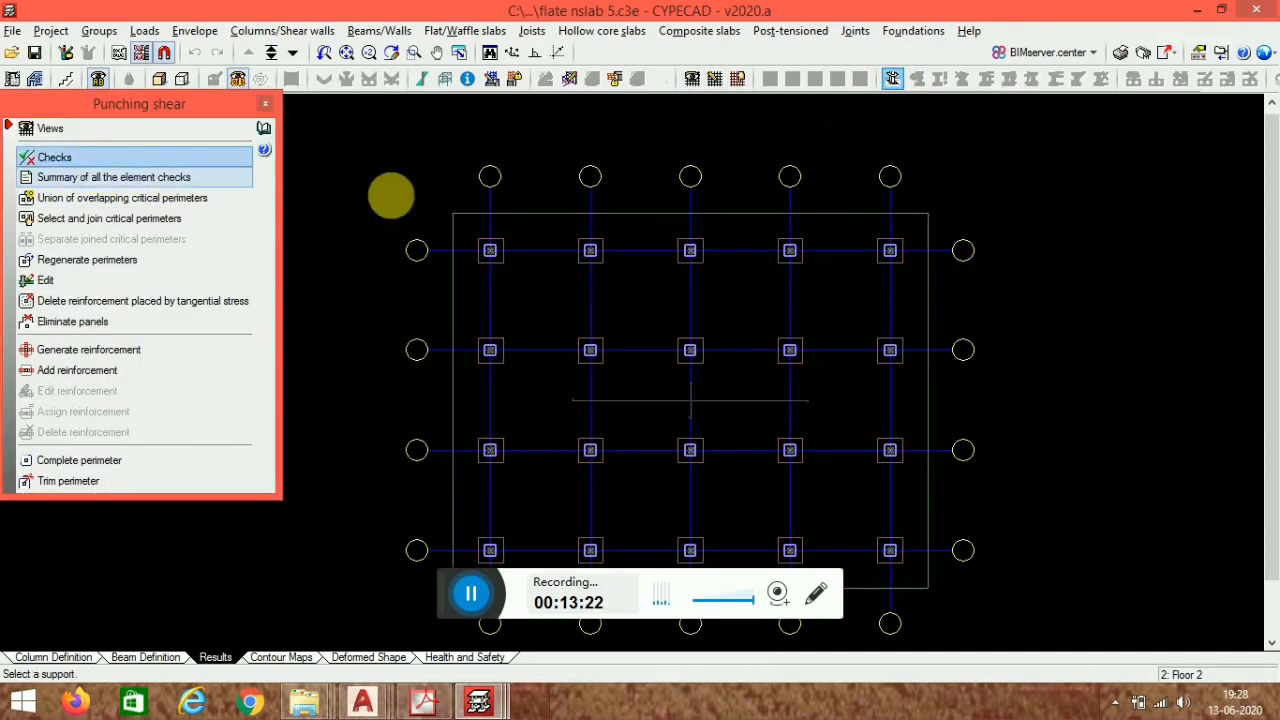
click(505, 263)
click(505, 262)
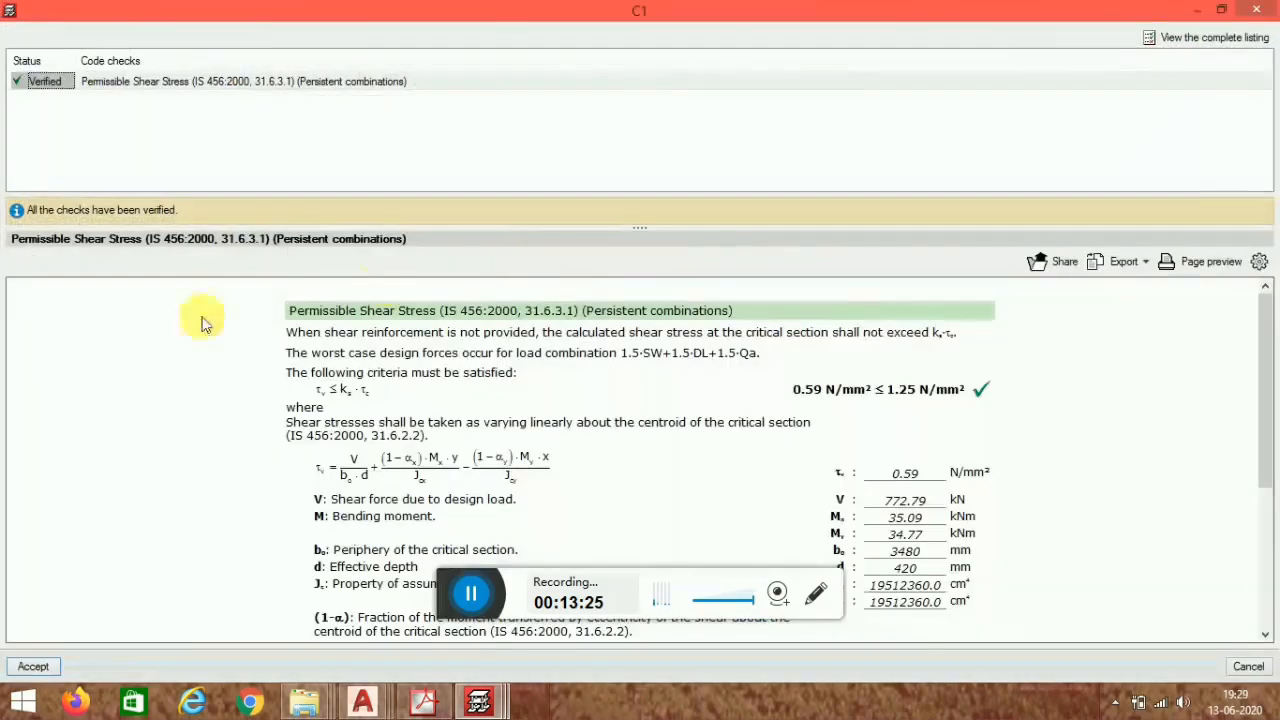
scroll(732, 400, down, 5)
scroll(745, 415, up, 5)
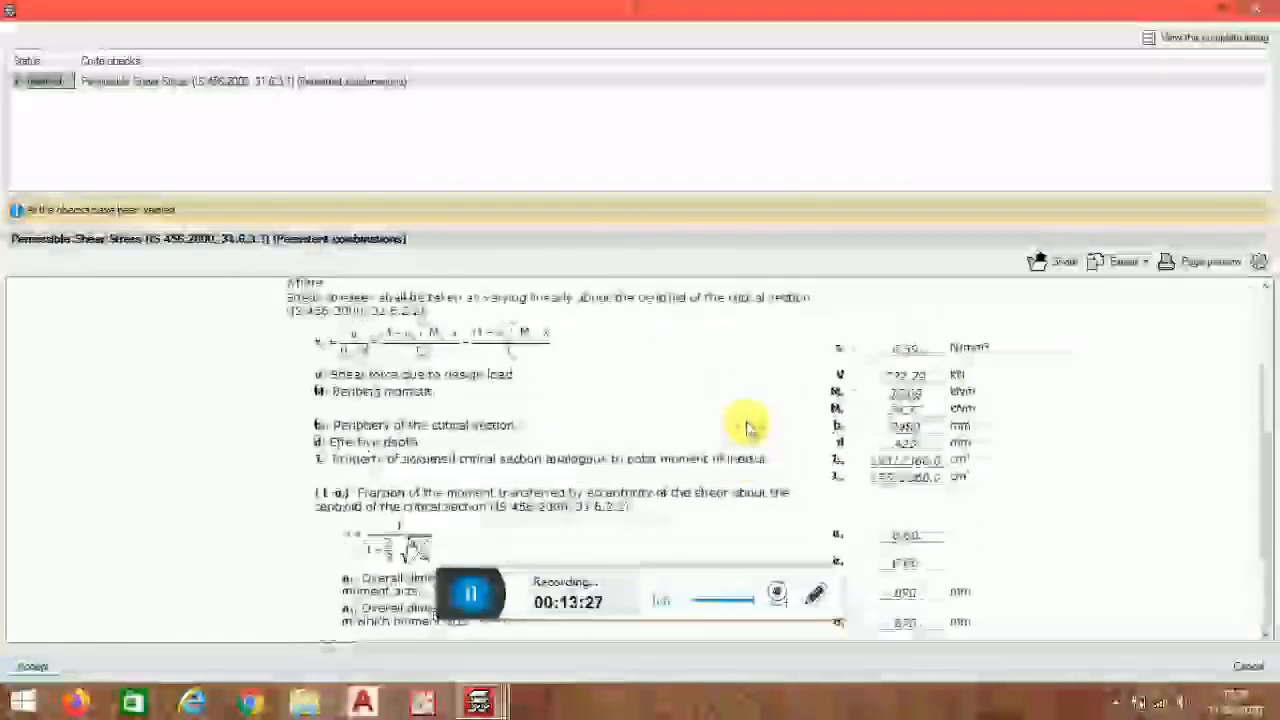
click(1256, 9)
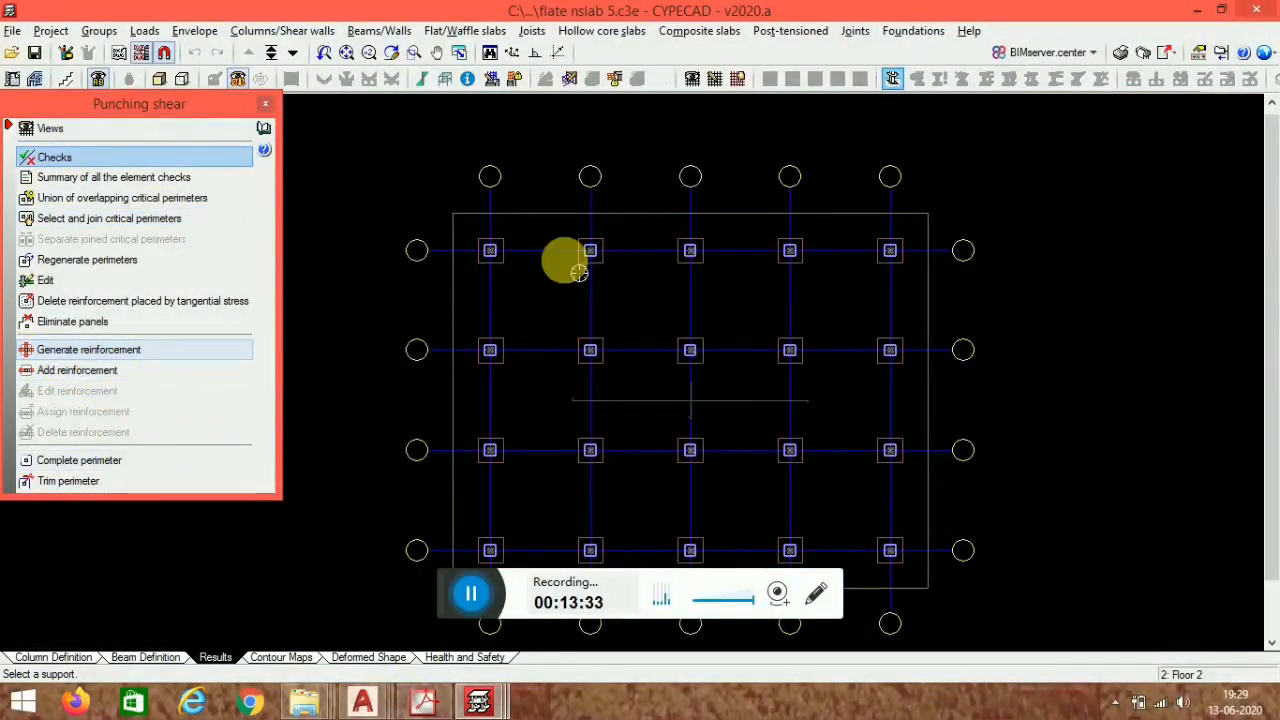
- Generate punching reinforcement inclined at 45°, defining a new type vv with Ø10 bars and 100 cm length from support
scroll(540, 375, up, 4)
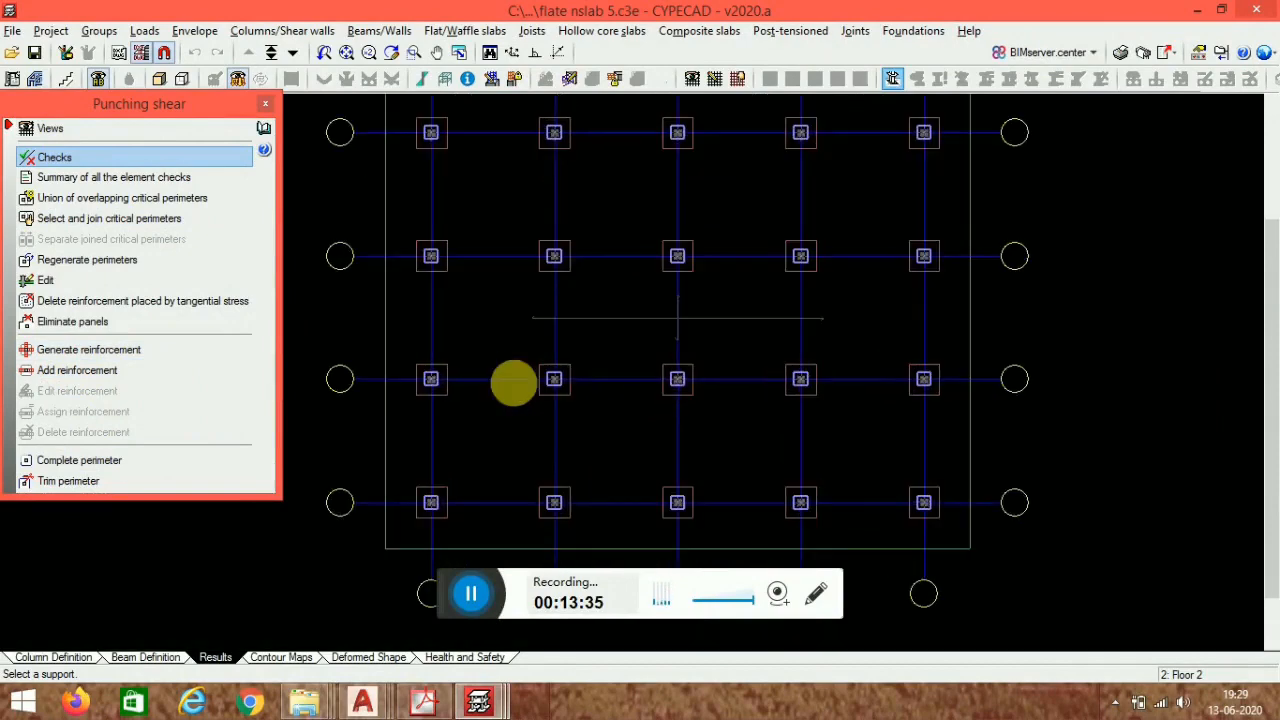
click(110, 350)
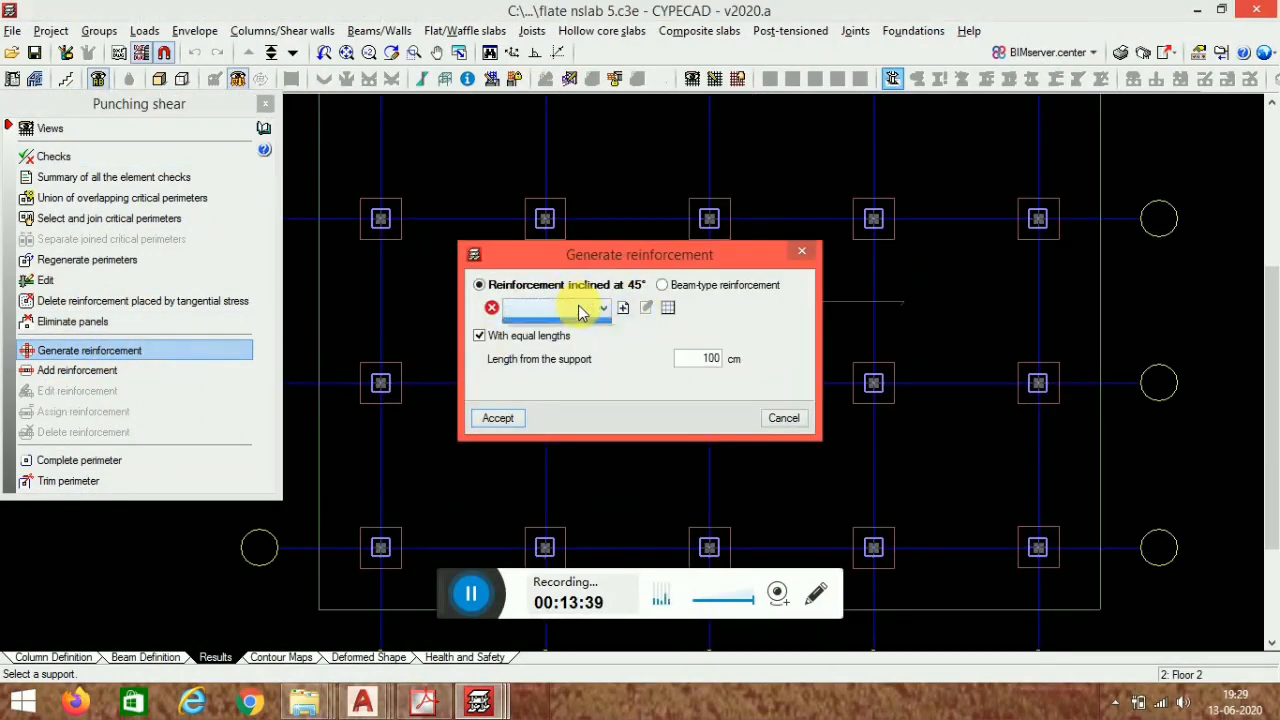
click(621, 307)
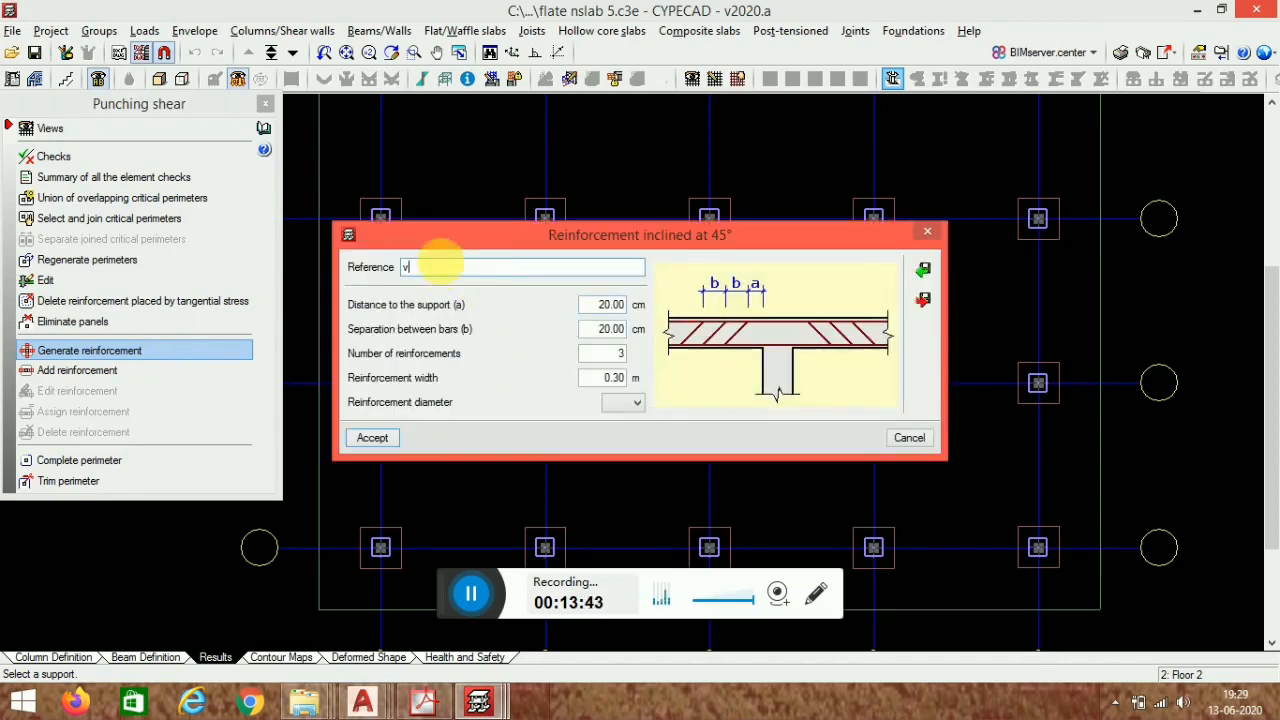
click(632, 404)
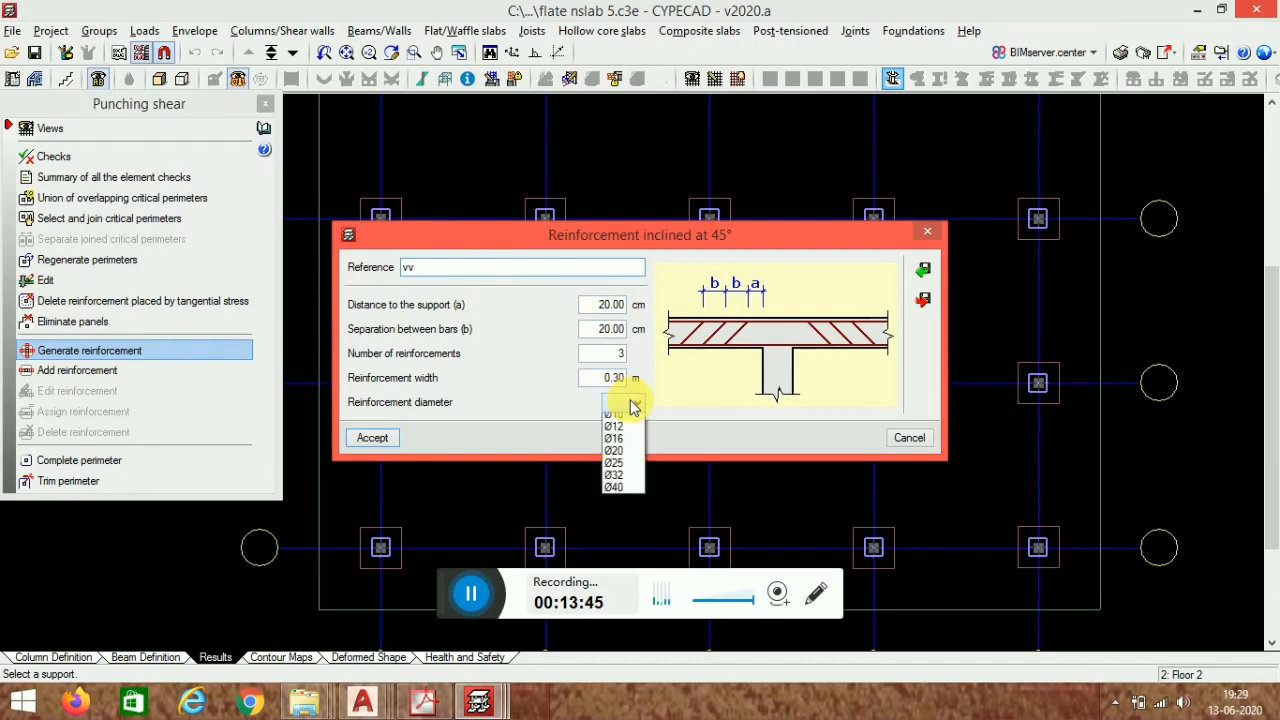
click(629, 457)
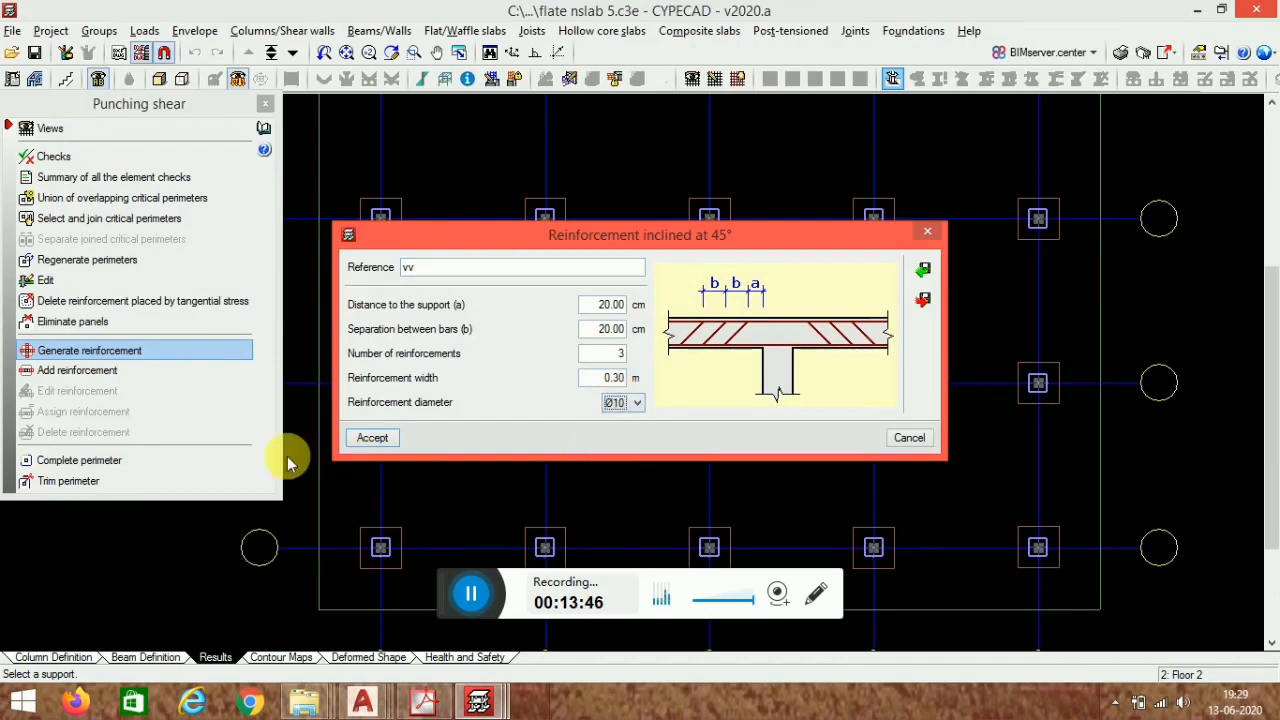
click(373, 440)
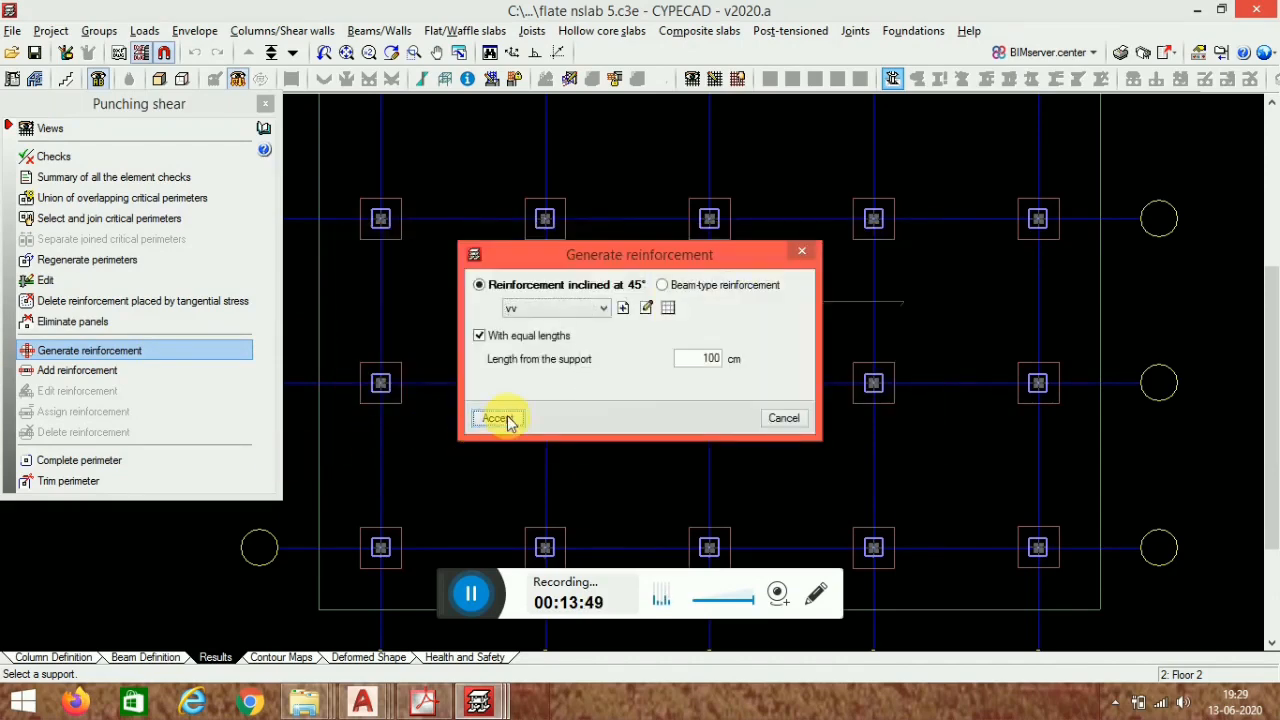
click(497, 418)
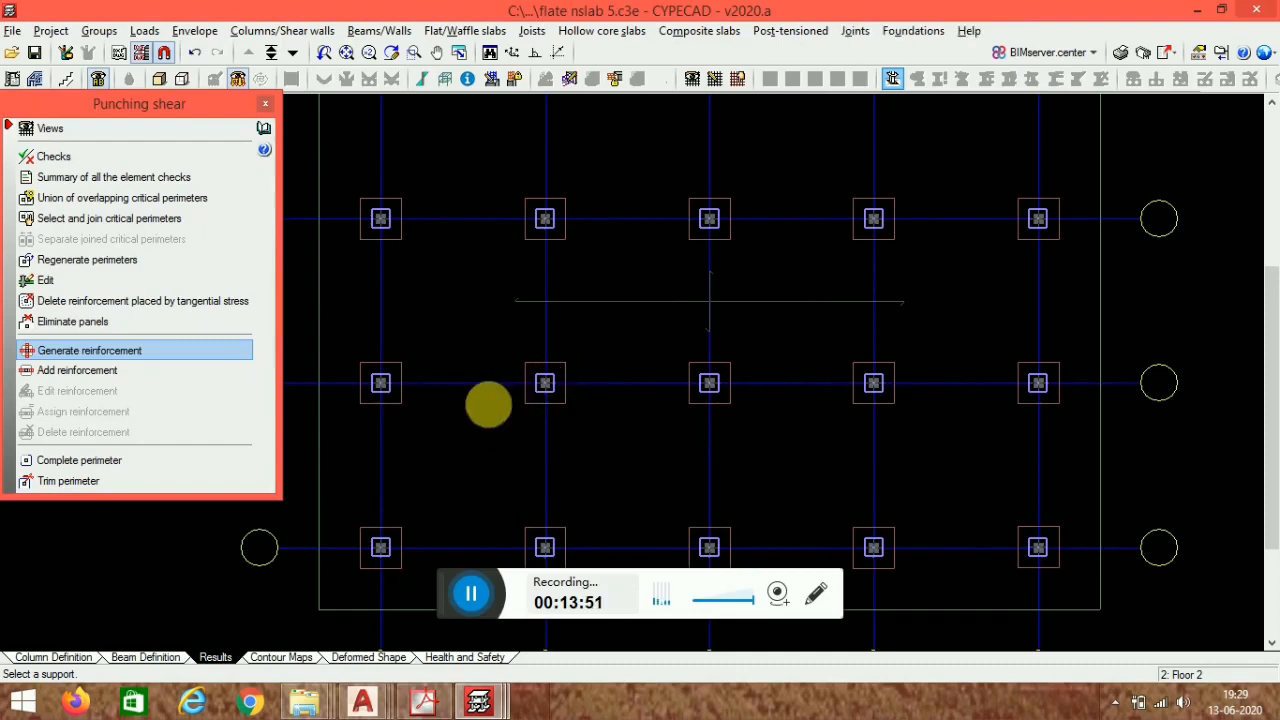
click(80, 370)
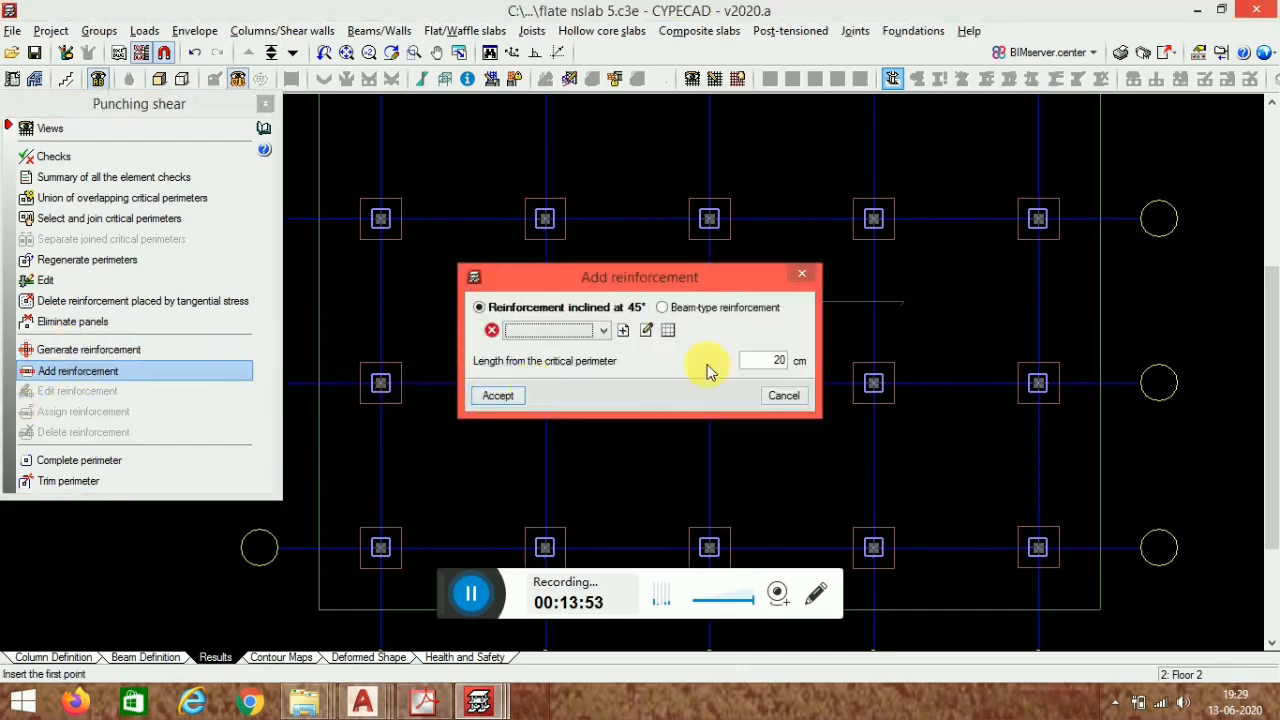
click(801, 277)
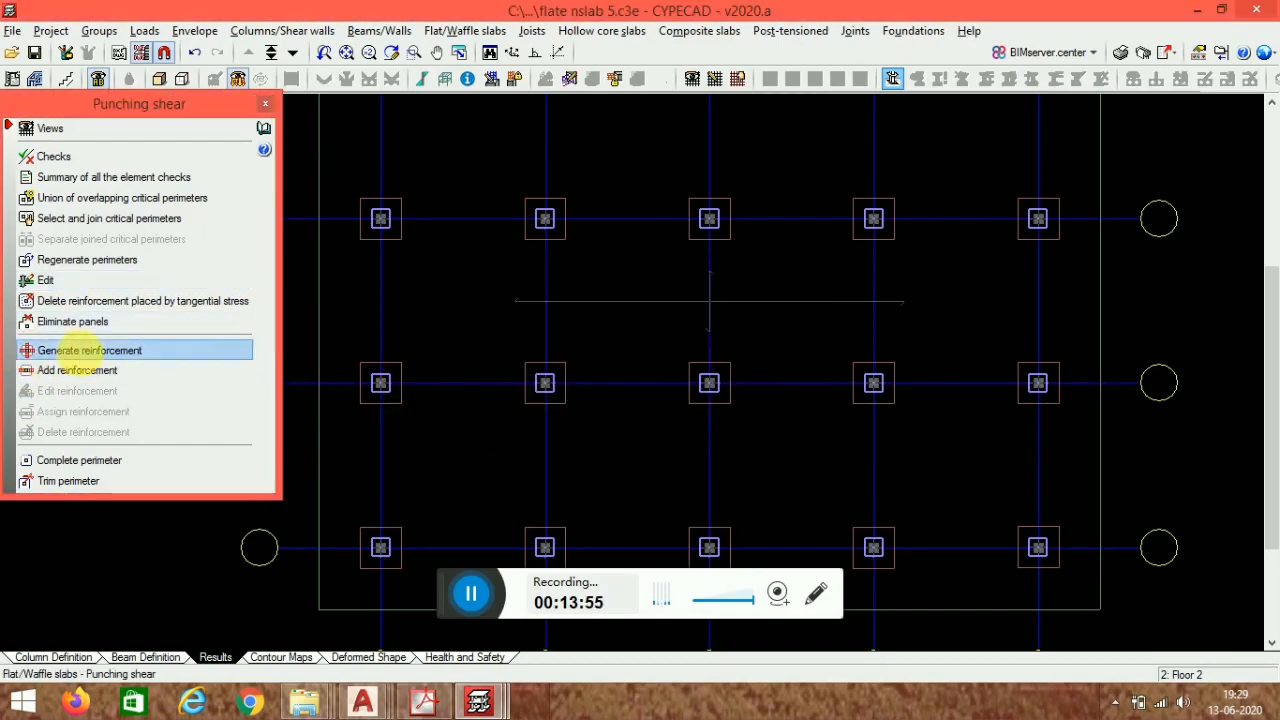
click(89, 350)
click(490, 419)
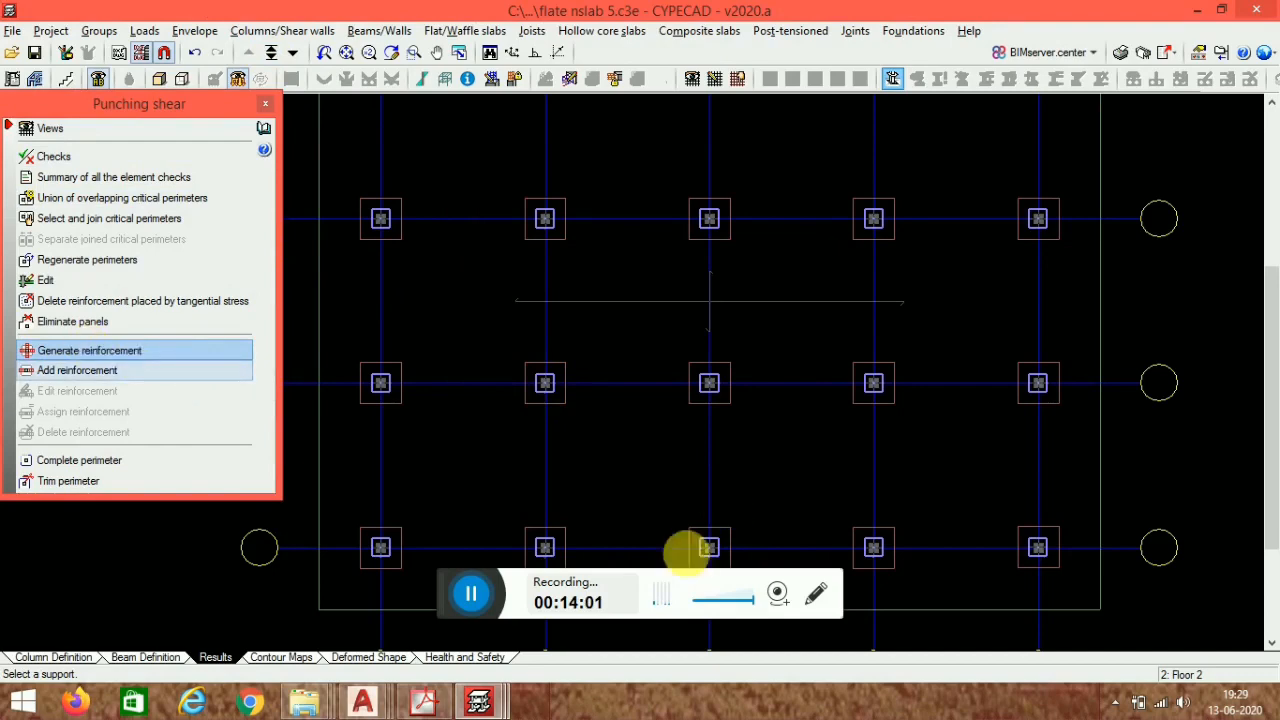
click(471, 594)
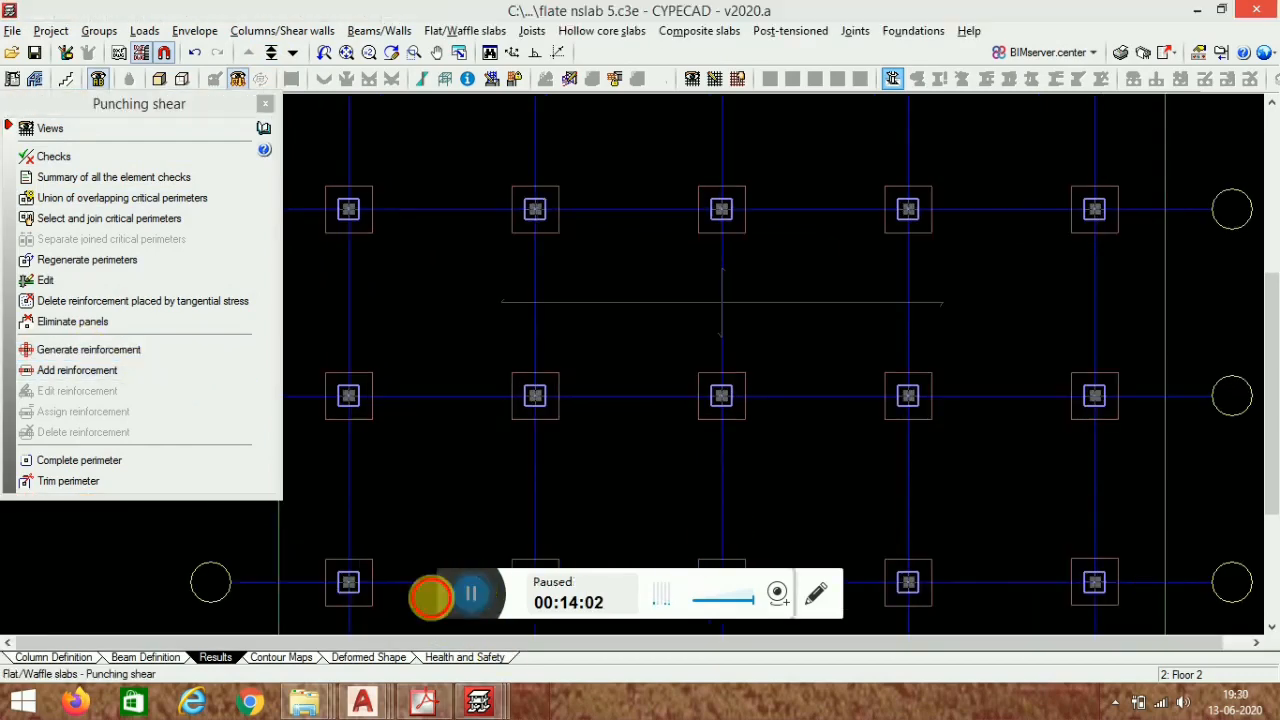
- Generate vv inclined reinforcement 200 cm from the support at two adjacent interior columns, then close the punching shear panel
click(108, 350)
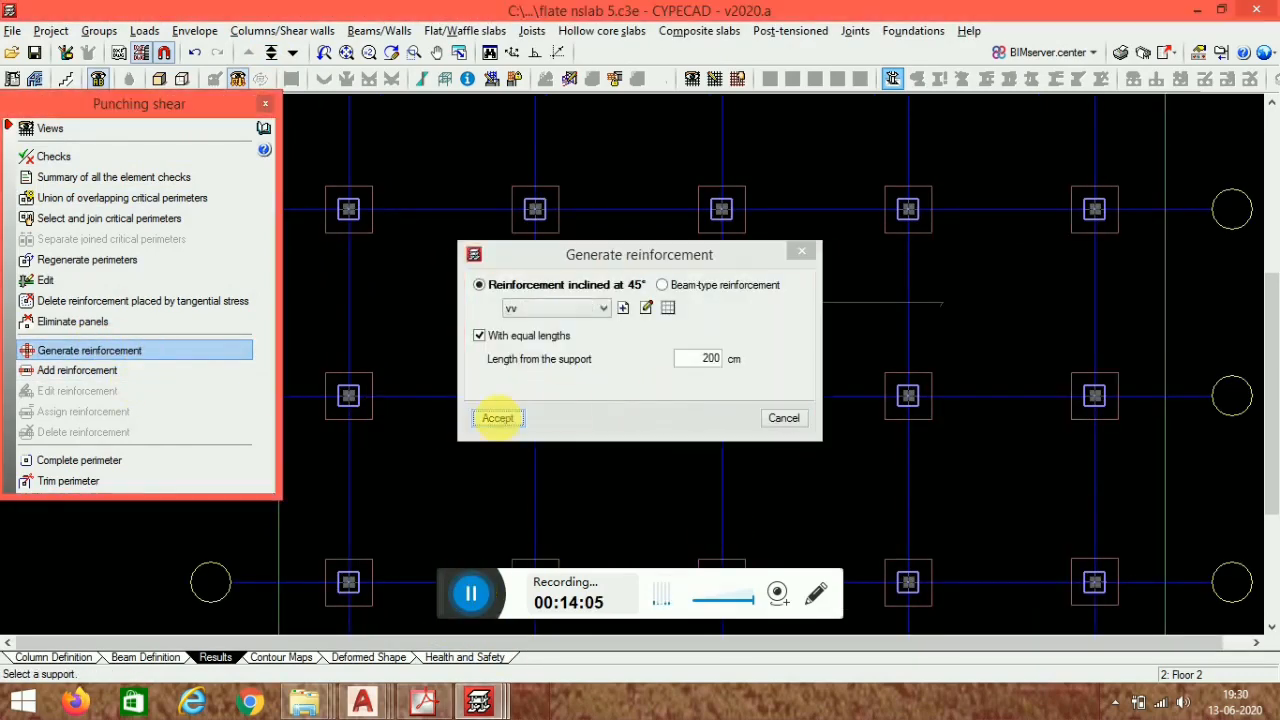
click(498, 418)
click(538, 394)
click(549, 402)
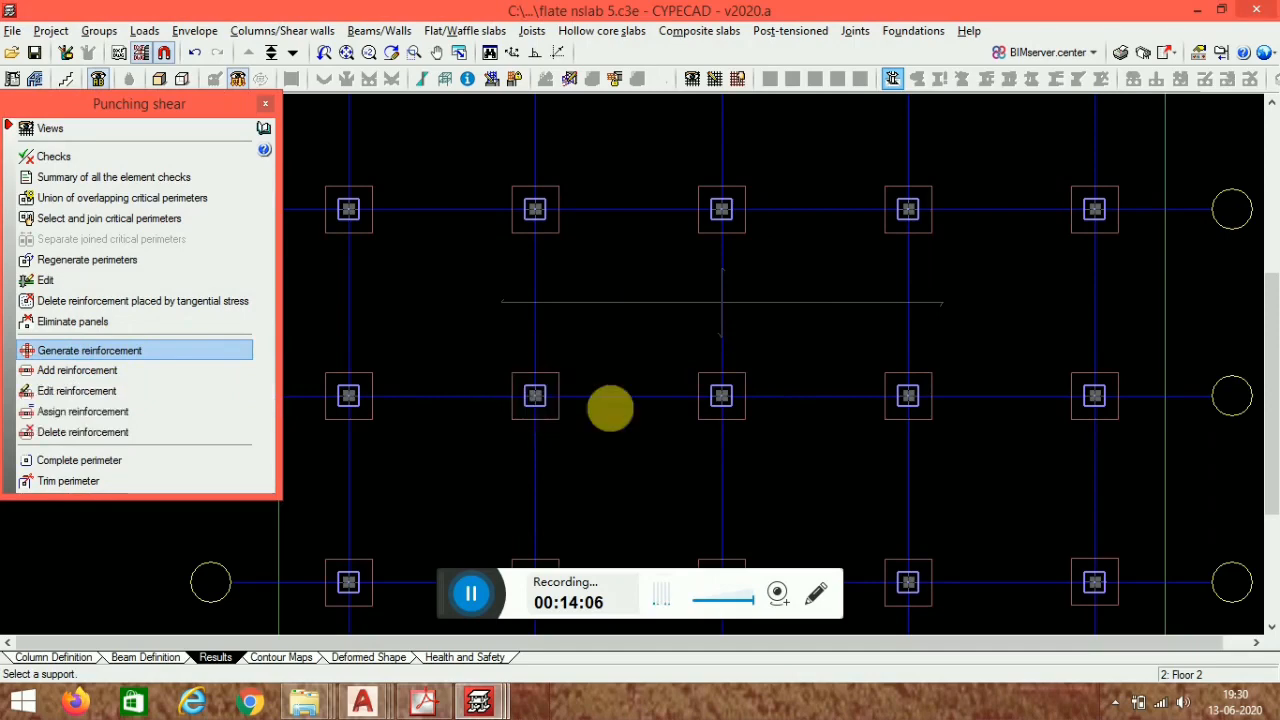
click(721, 394)
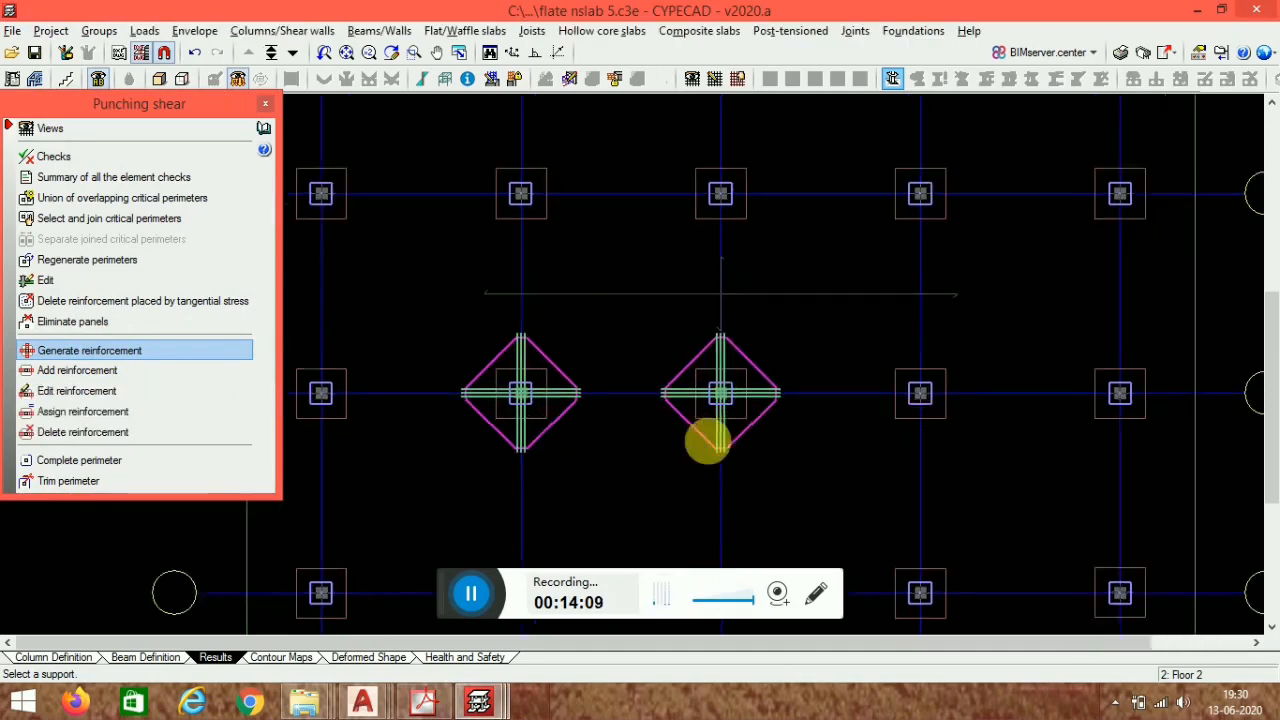
scroll(712, 438, up, 2)
scroll(593, 304, down, 1)
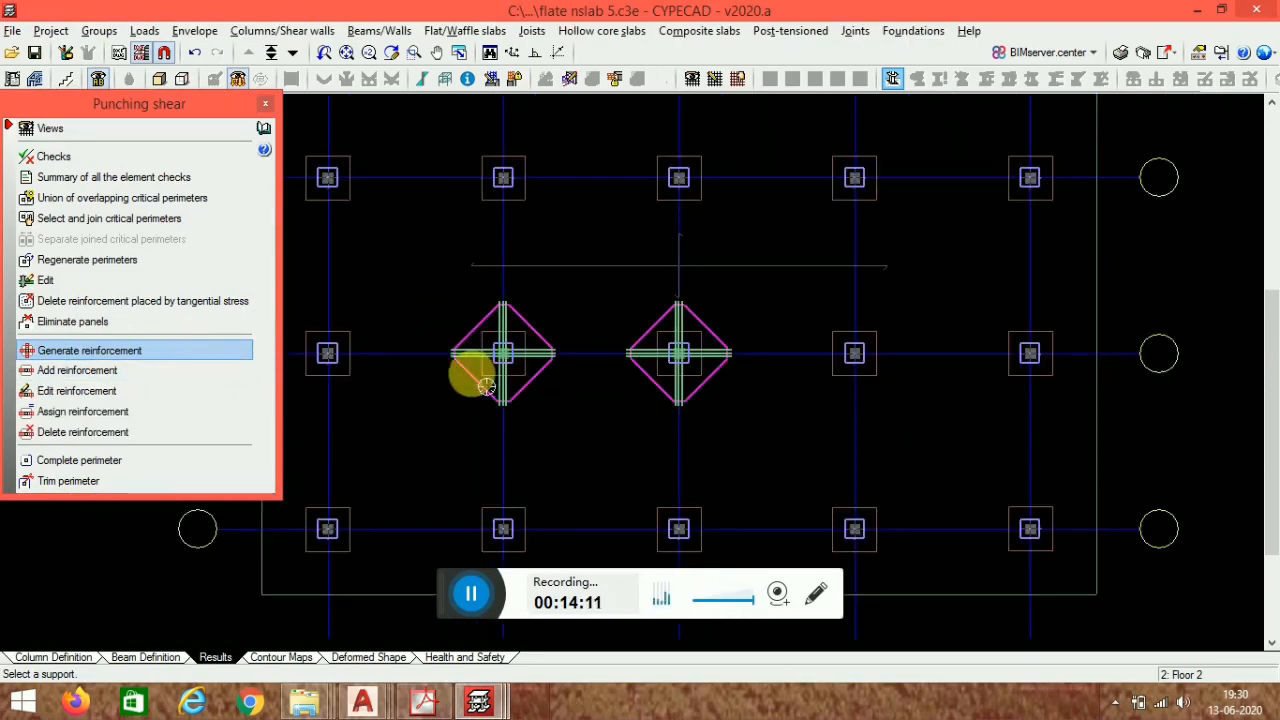
middle_drag(471, 377, 527, 400)
scroll(545, 372, up, 3)
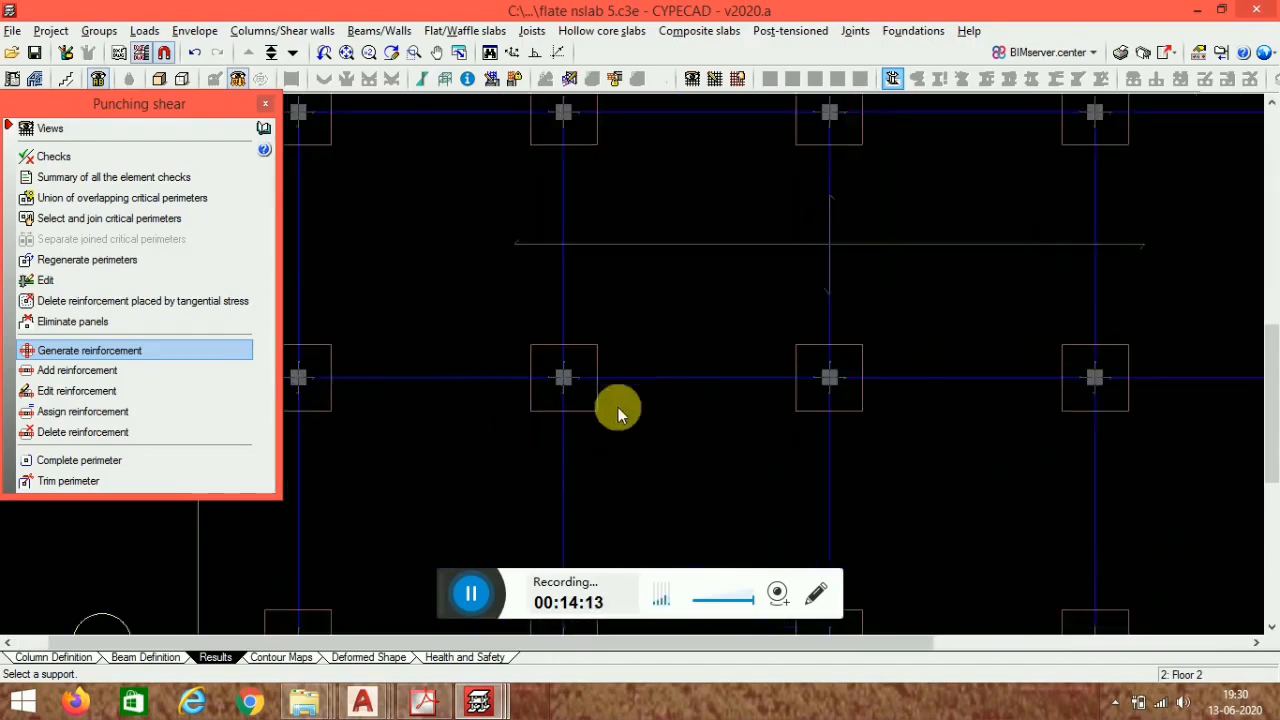
click(265, 104)
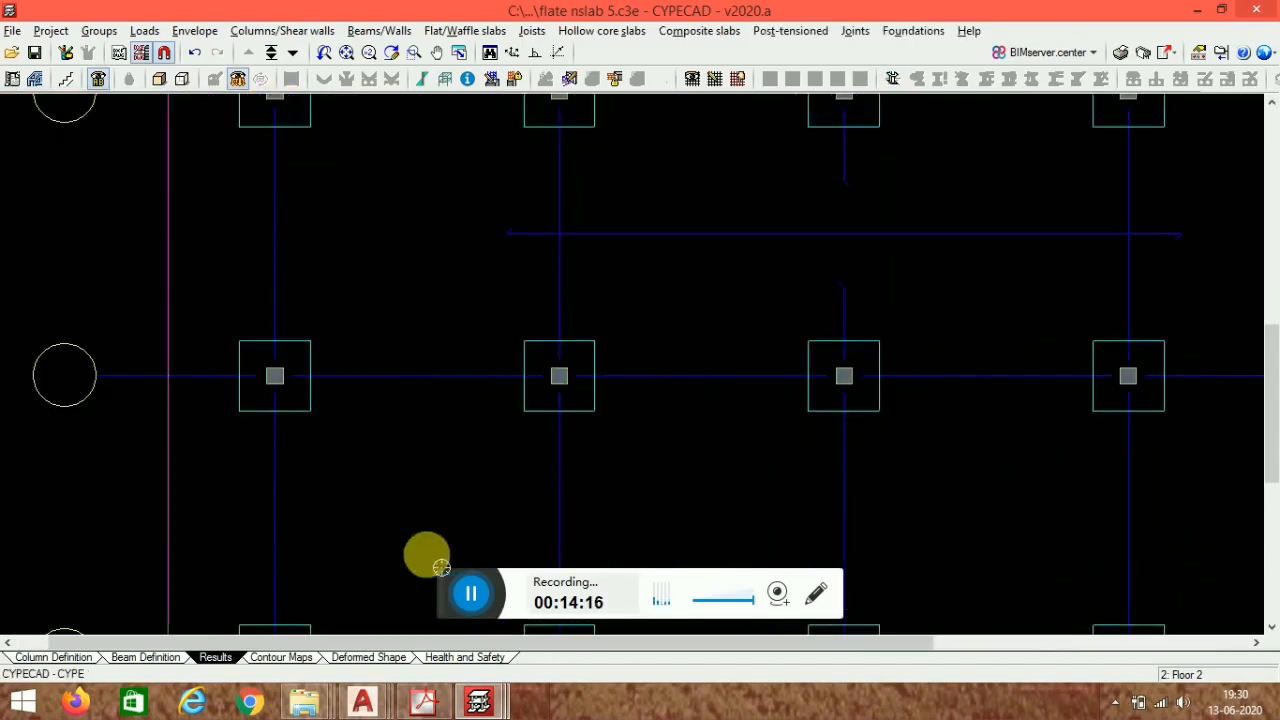
- View the slab's 3D deformed shape for self weight and then for the SW+DL+Qa combination
click(386, 660)
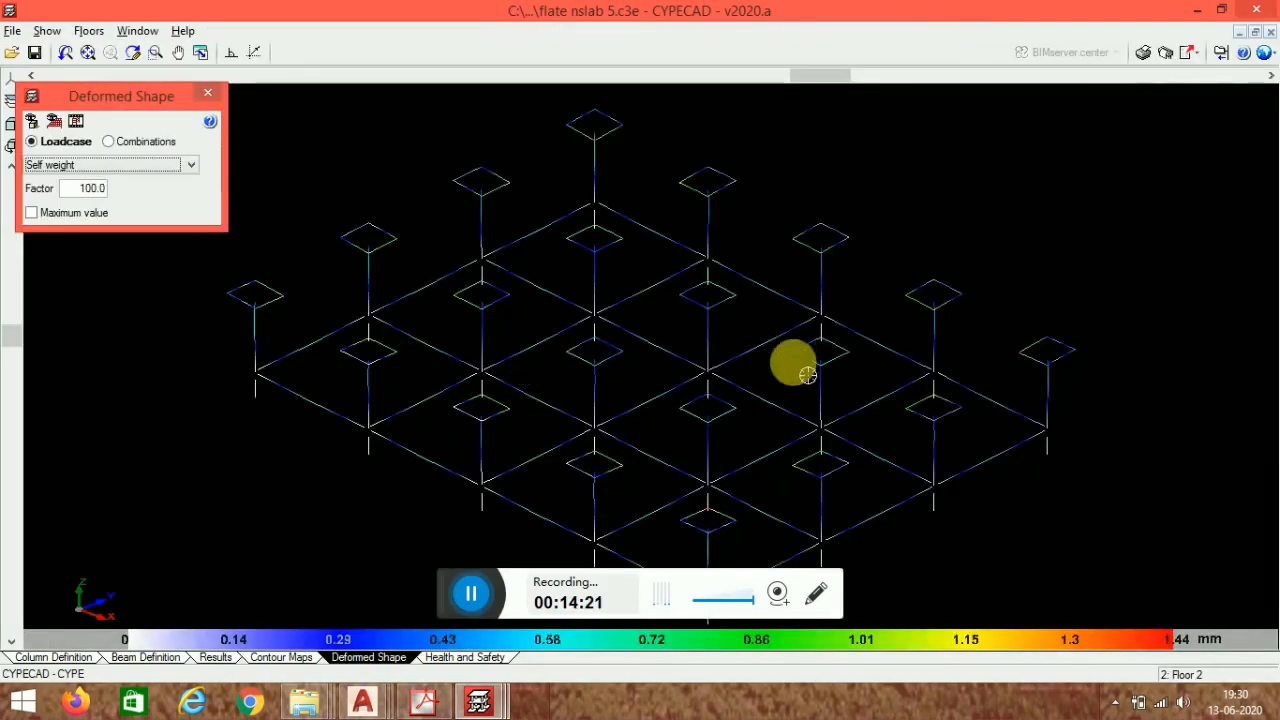
click(54, 121)
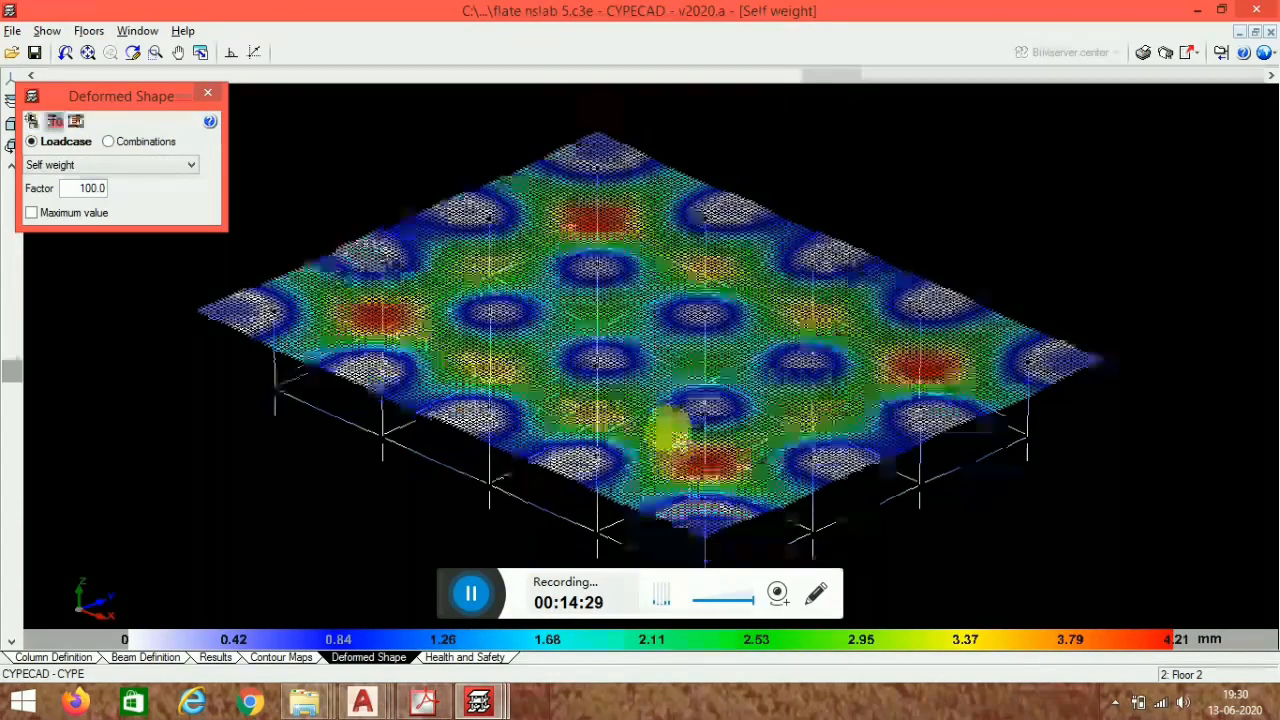
shift+middle_drag(672, 428, 668, 434)
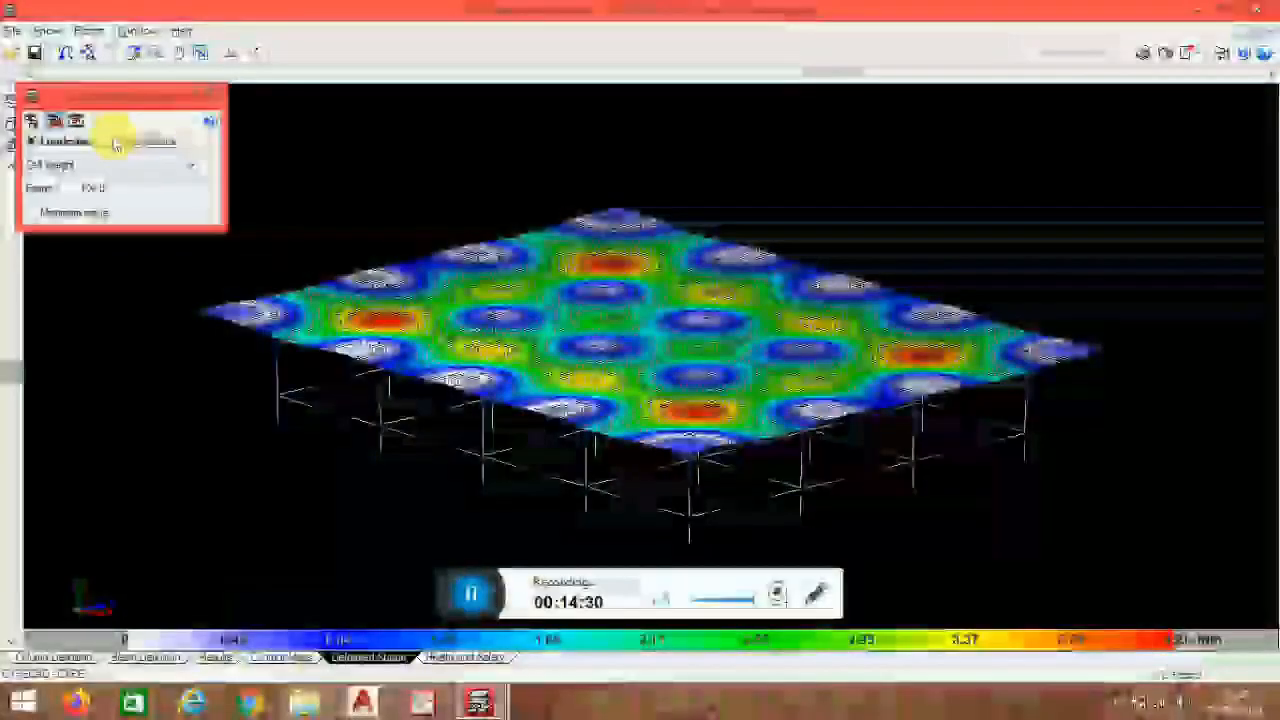
click(110, 142)
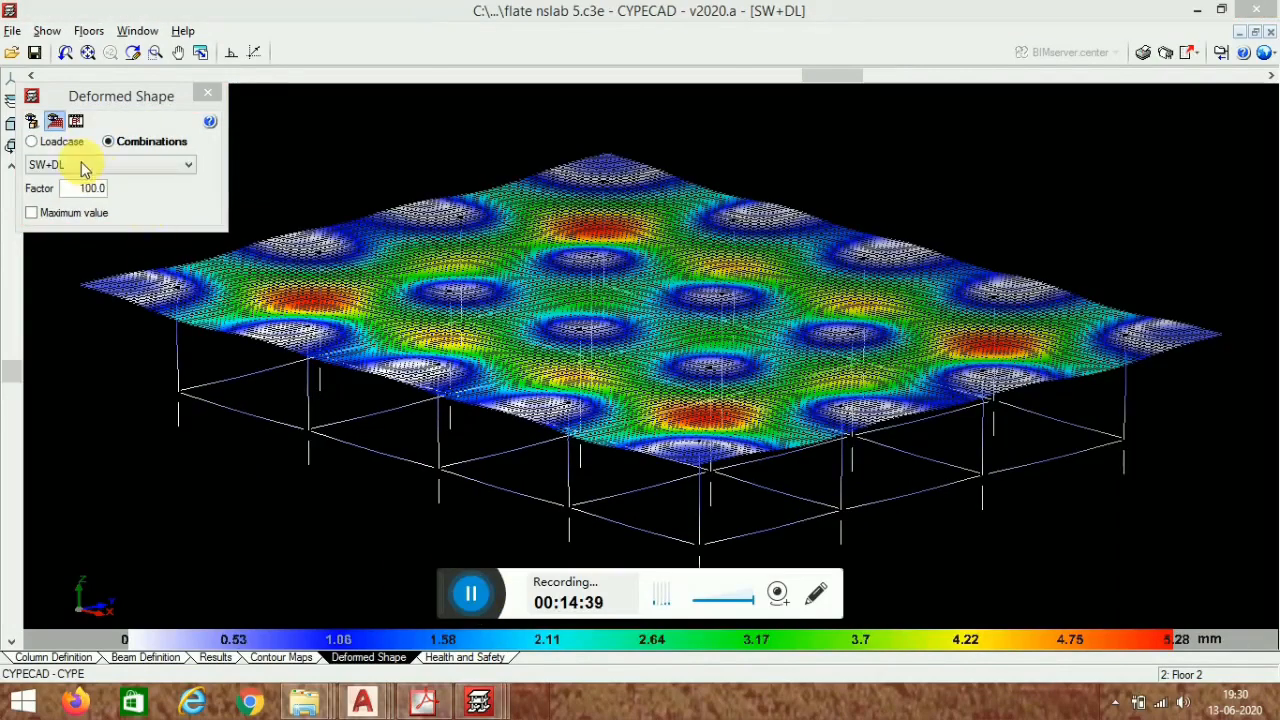
click(85, 166)
click(92, 193)
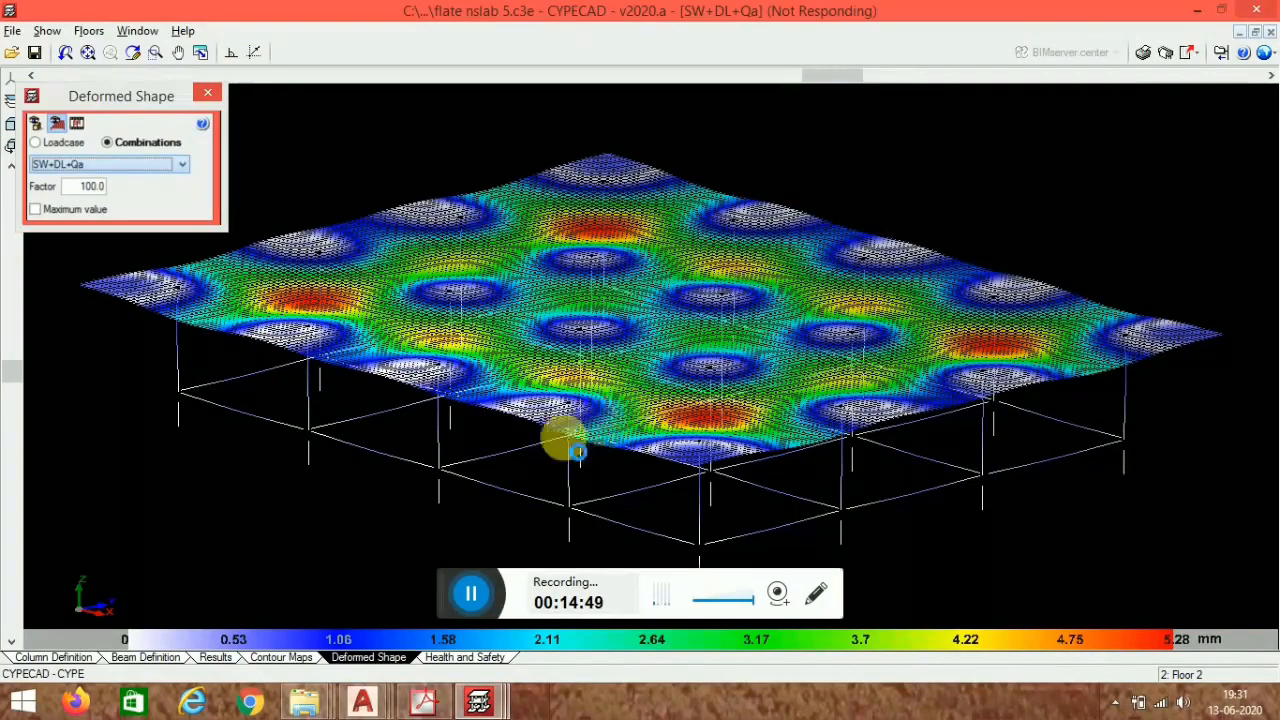
drag(568, 440, 507, 585)
mouse_move(528, 472)
mouse_down()
mouse_move(554, 494)
mouse_move(554, 480)
mouse_move(535, 480)
mouse_up()
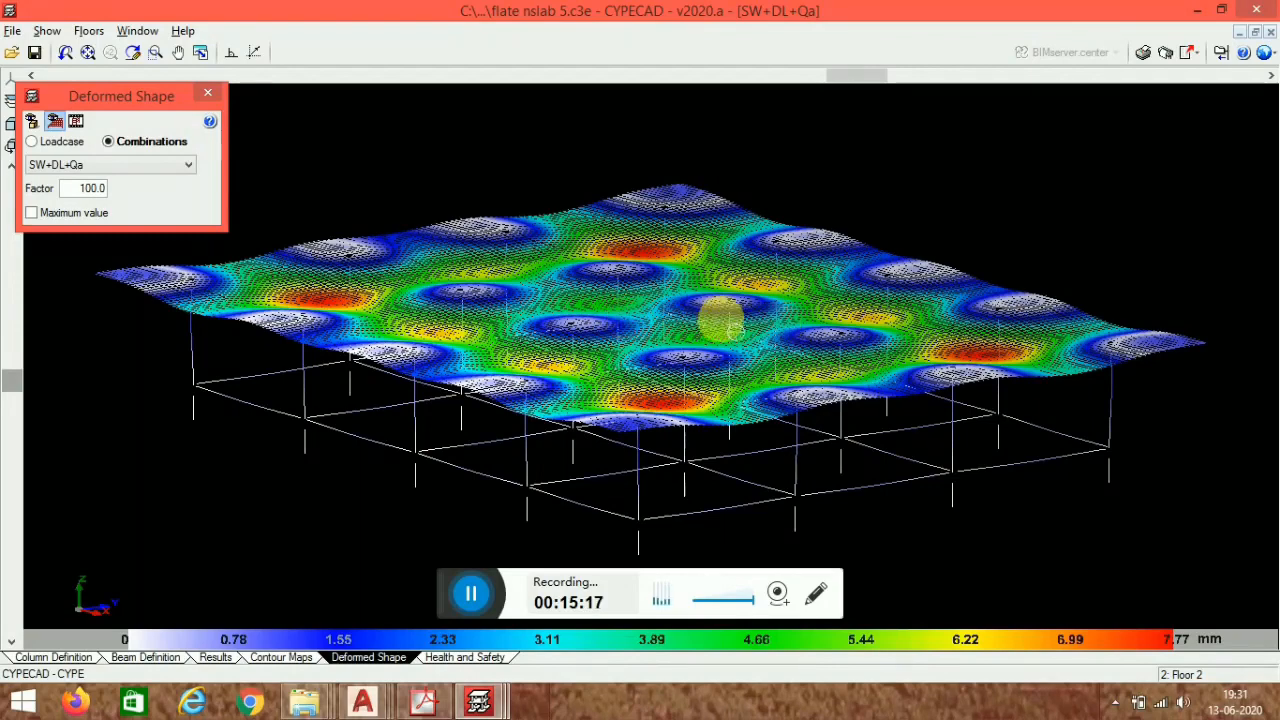
- Switch to AutoCAD to examine the flat slab grid line drawing, then return to CYPECAD
click(362, 700)
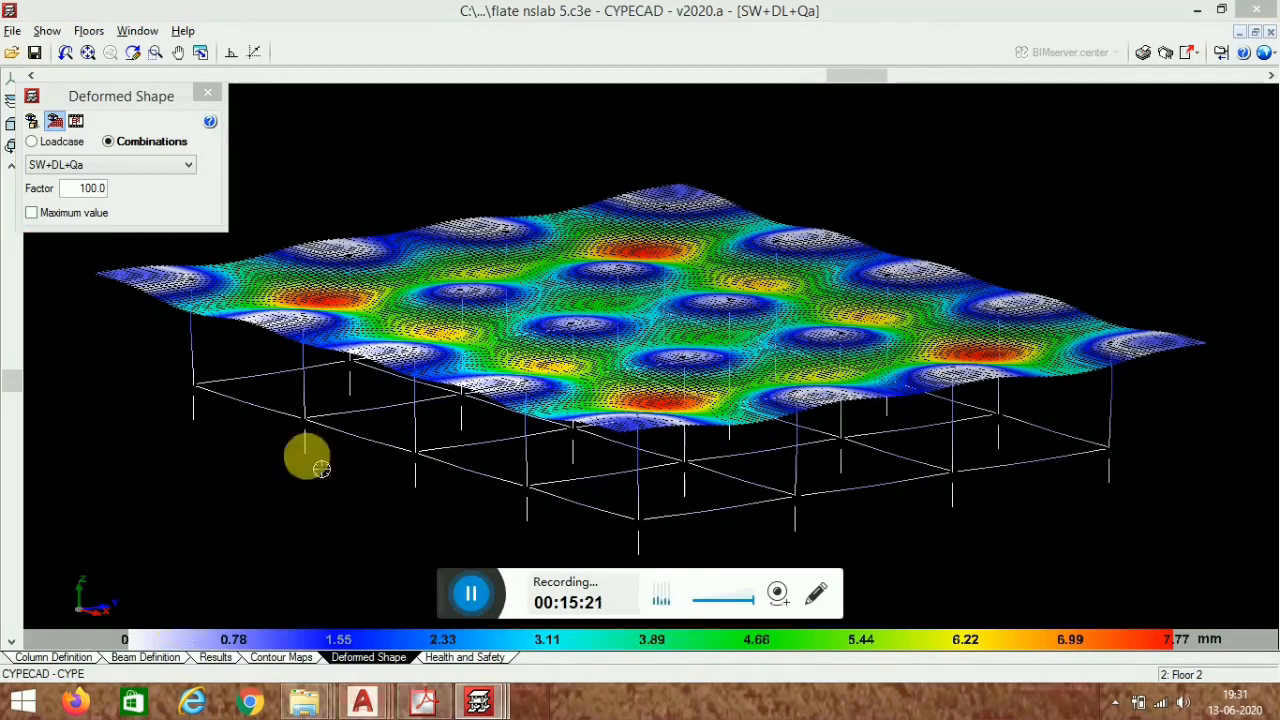
click(363, 702)
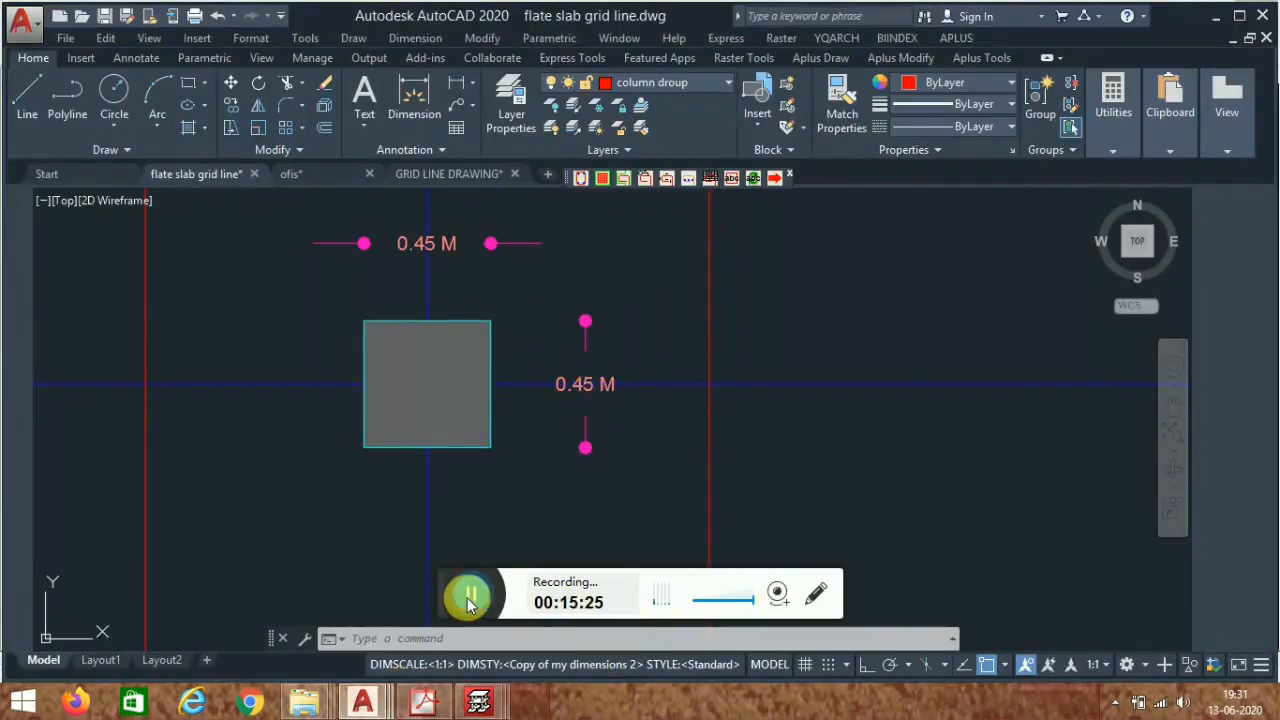
click(470, 598)
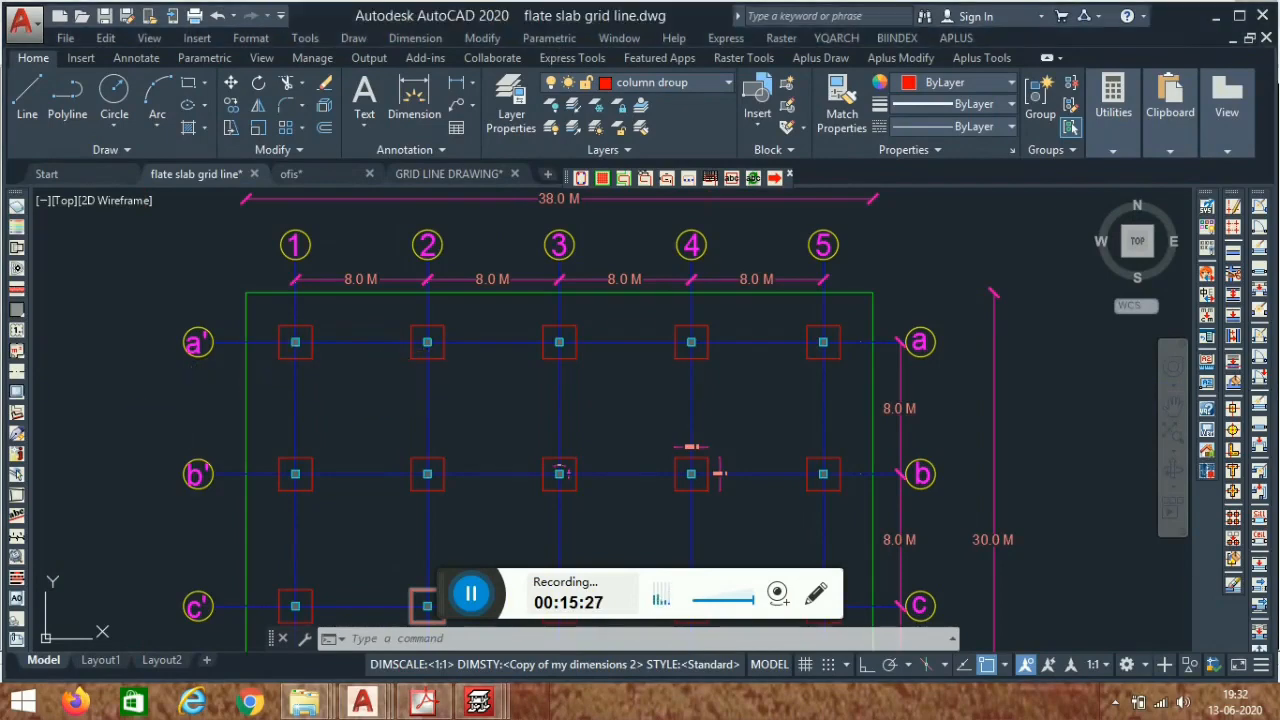
scroll(442, 384, up, 2)
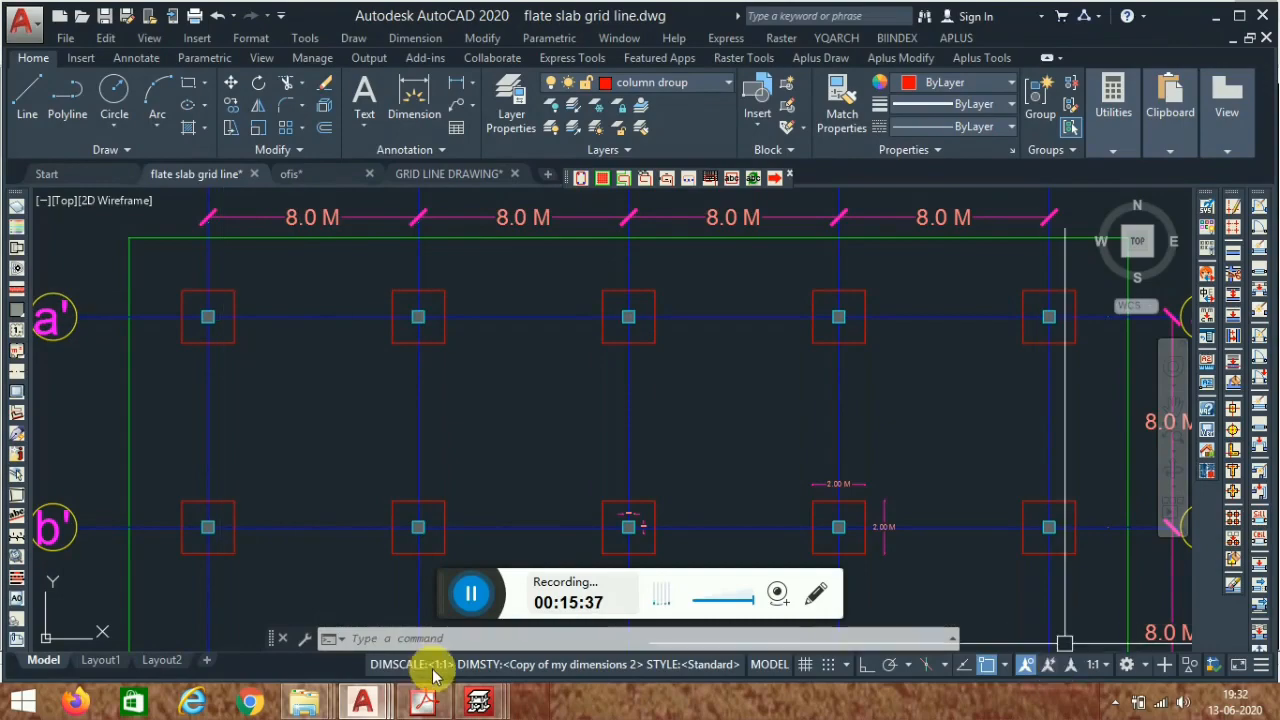
mouse_move(528, 694)
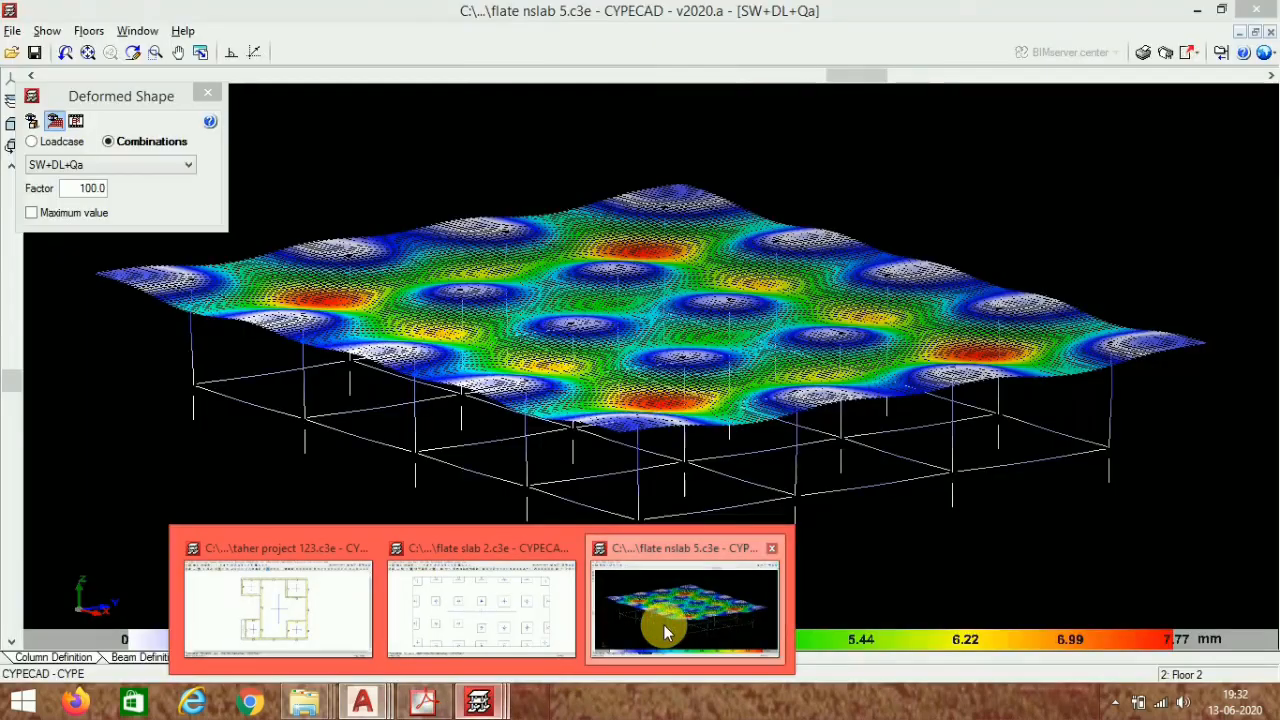
click(663, 624)
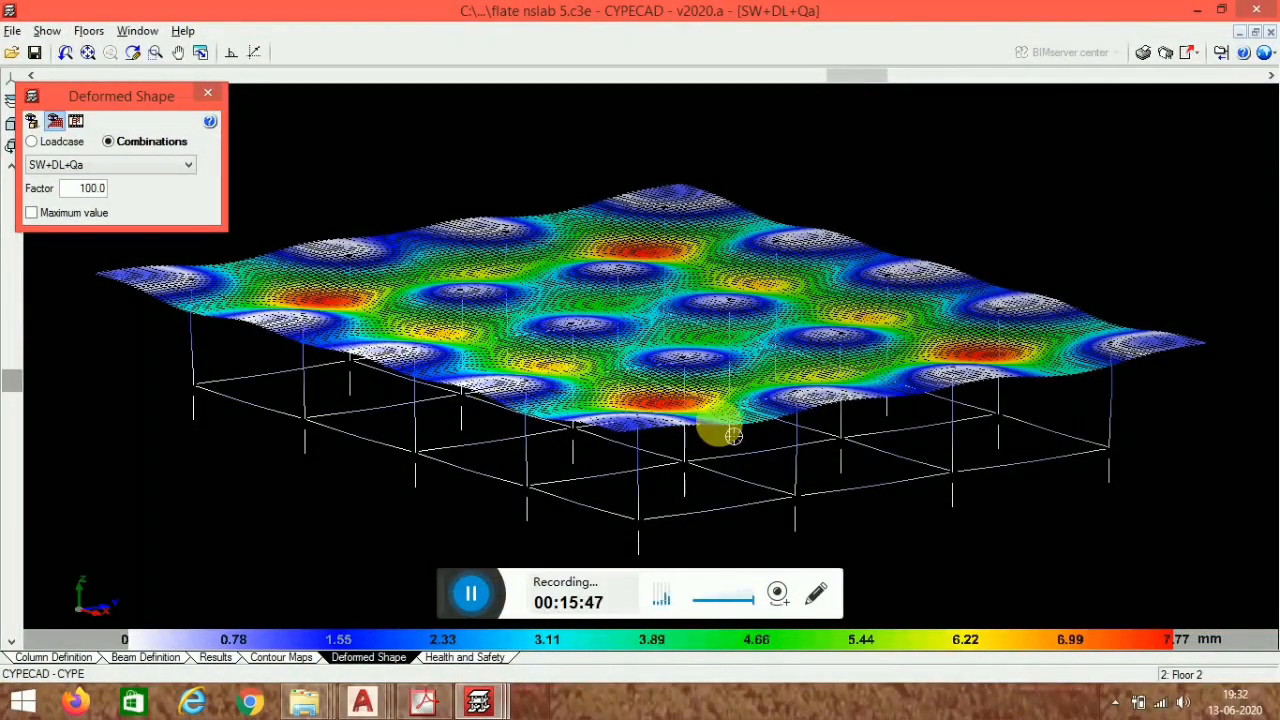
- Return to the results plan and turn off the flat slab grid line template view
mouse_move(750, 438)
middle_down()
mouse_move(717, 411)
mouse_move(761, 438)
middle_up()
click(220, 657)
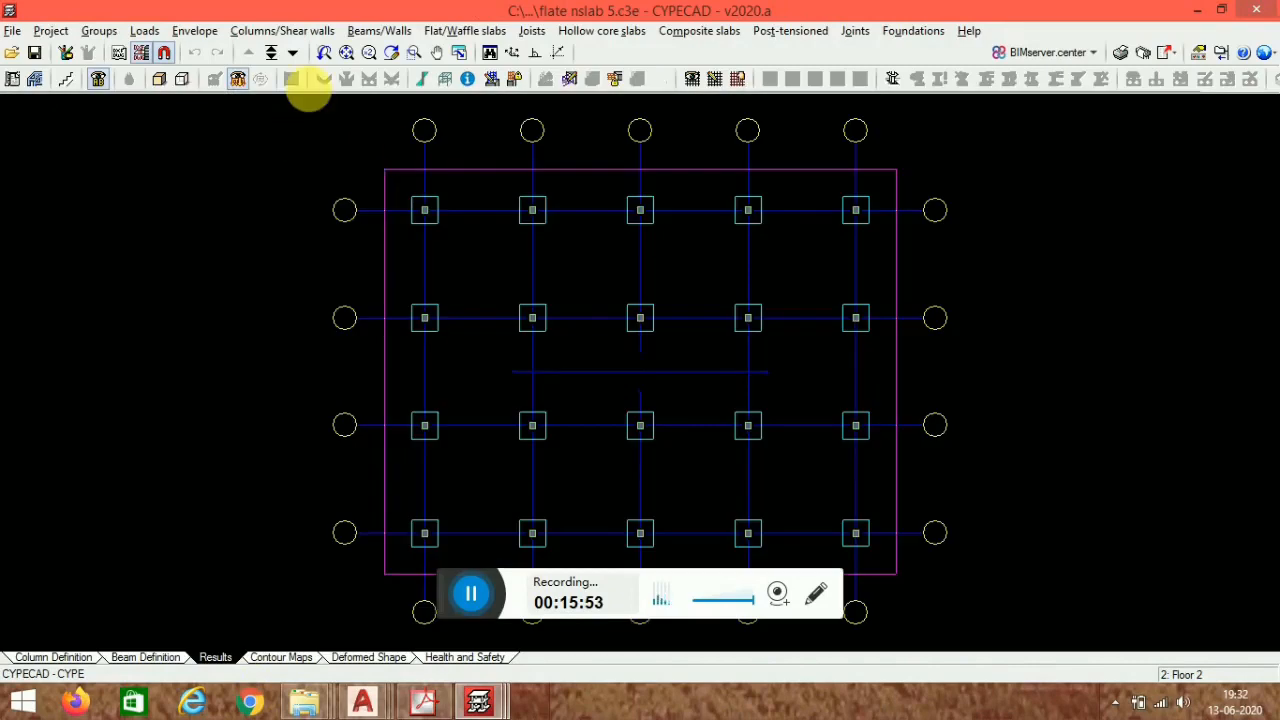
middle_drag(679, 187, 600, 234)
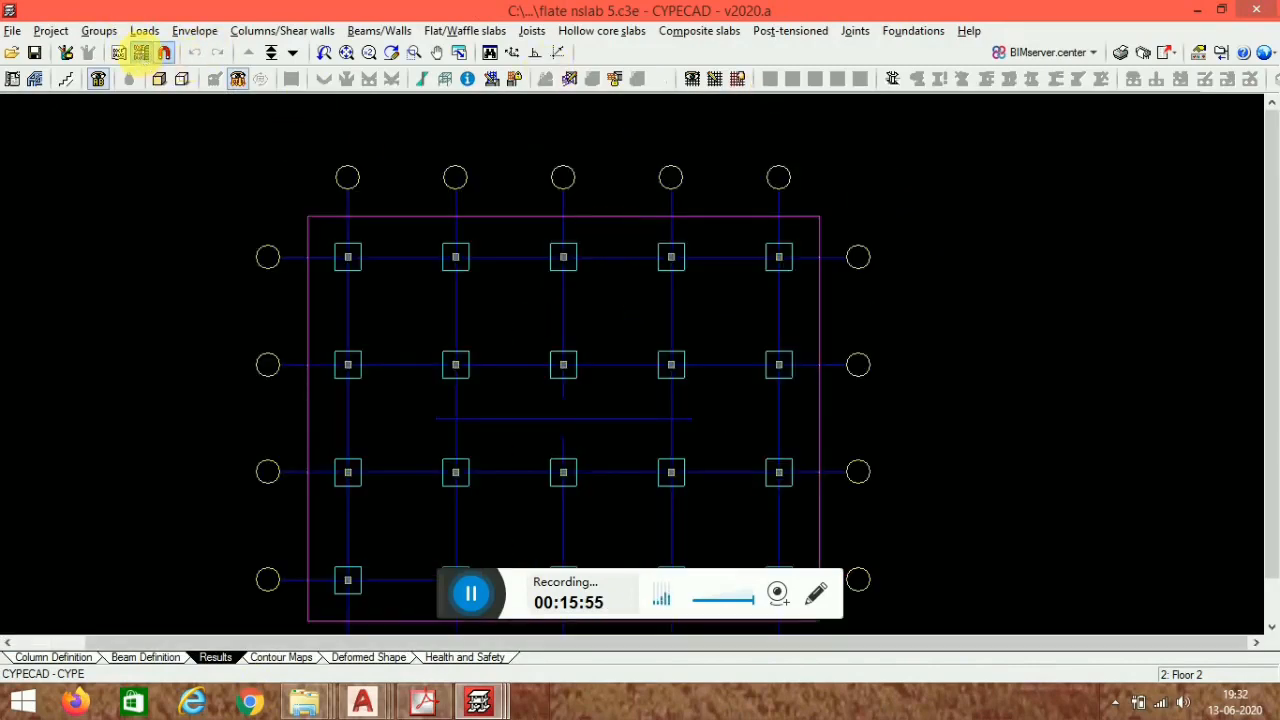
click(140, 52)
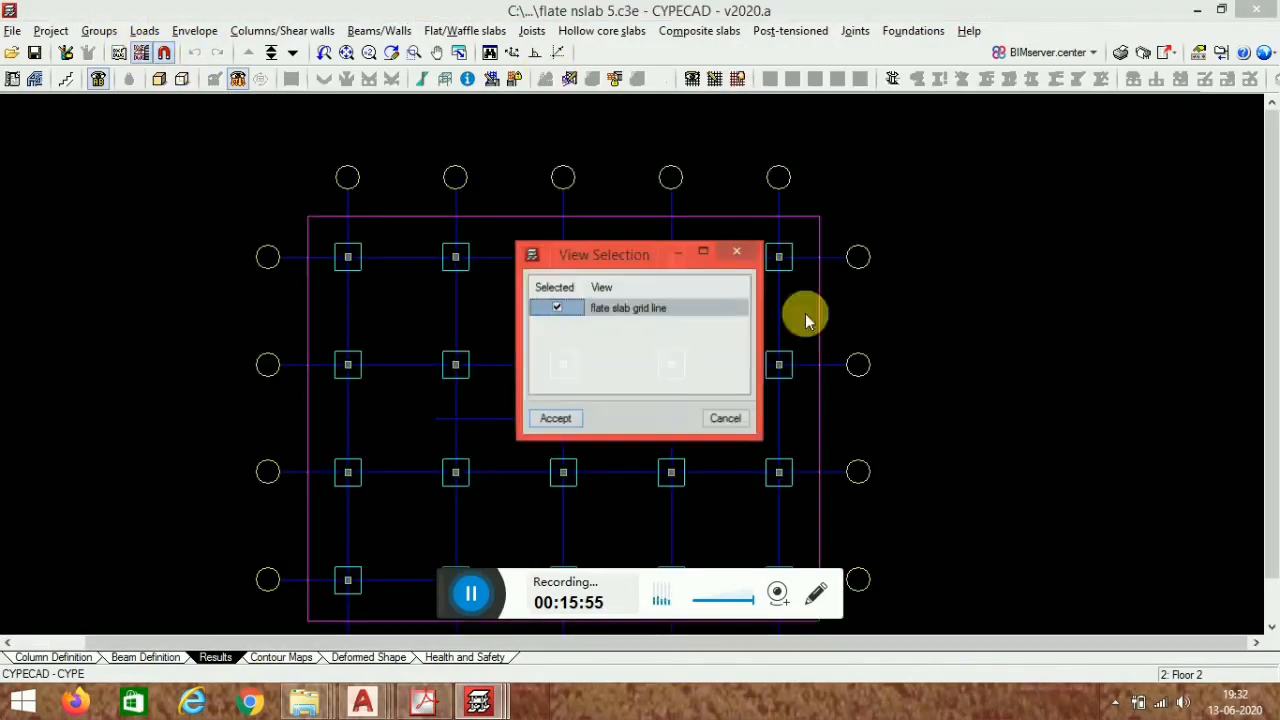
click(556, 420)
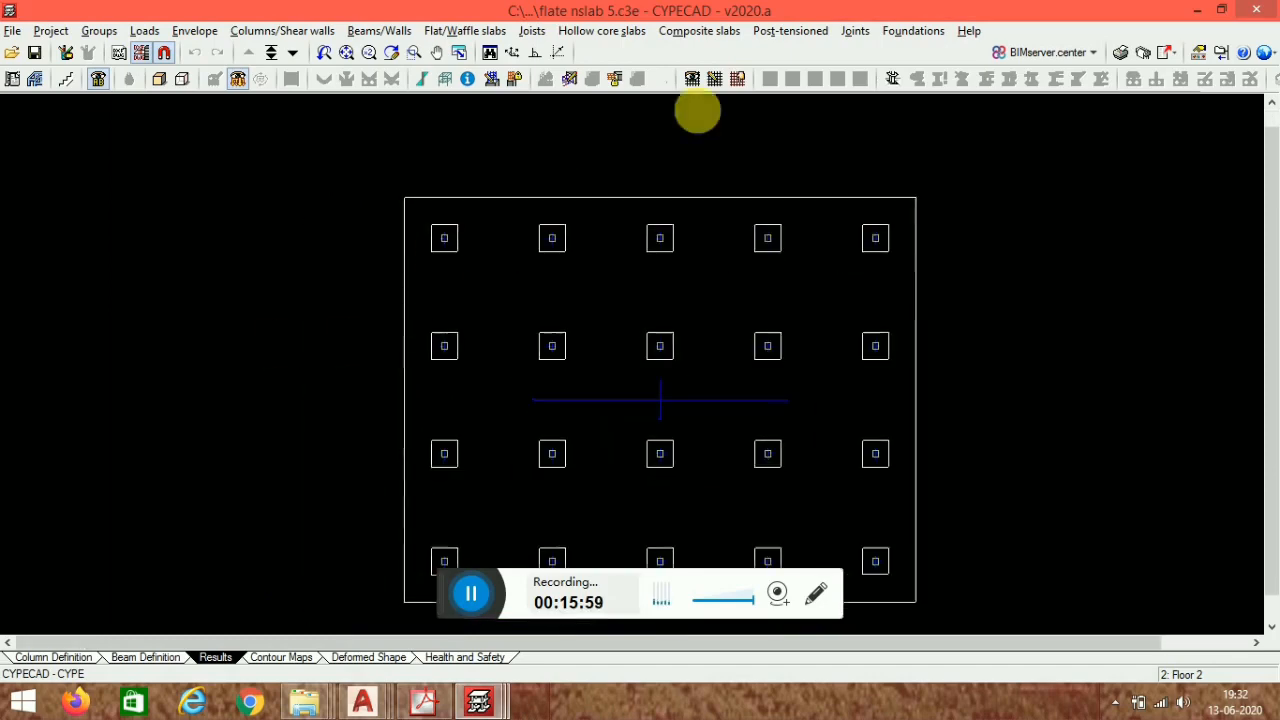
- Display the base, additional and predefined bottom longitudinal slab reinforcement on the plan and examine it
click(691, 79)
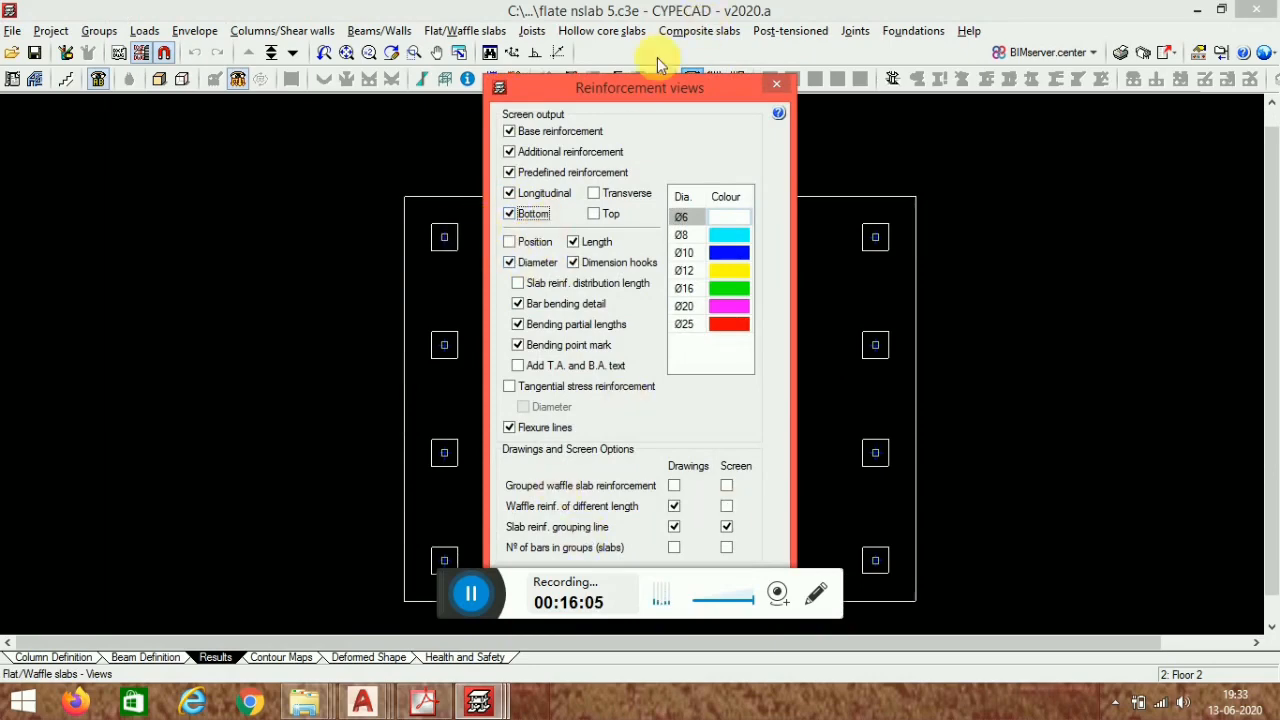
drag(631, 97, 452, 18)
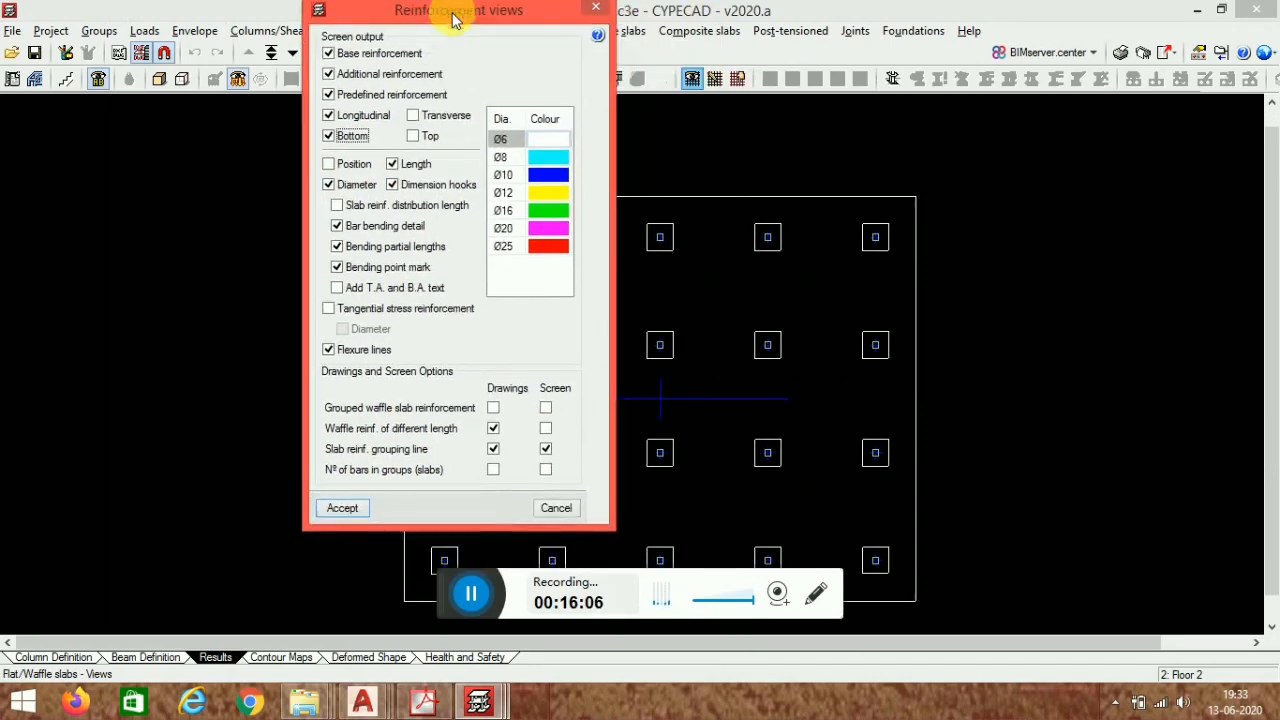
click(341, 509)
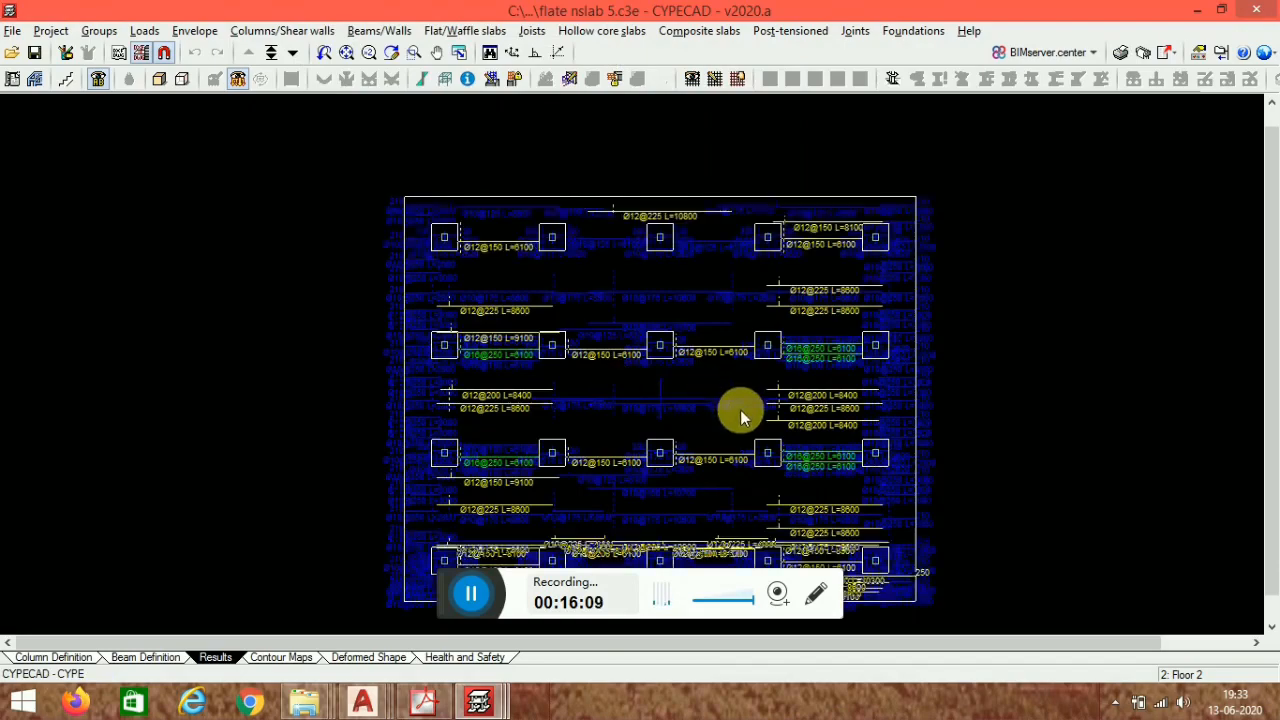
scroll(566, 343, up, 1)
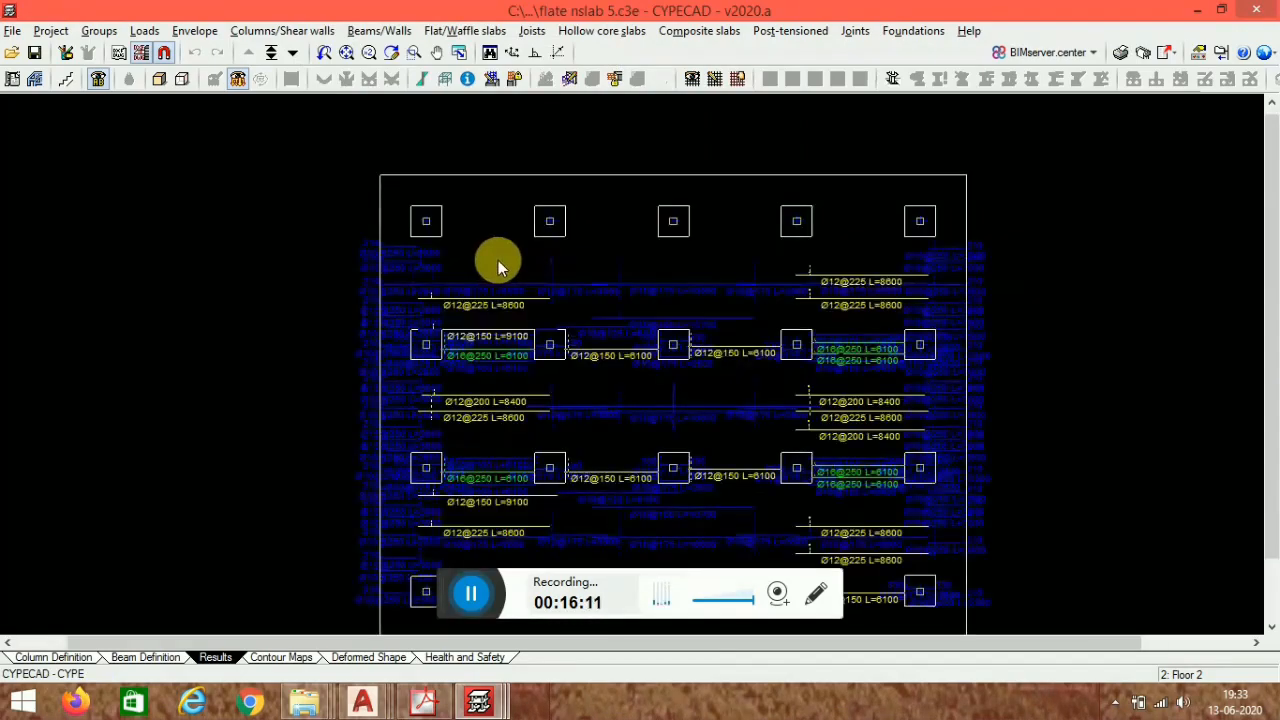
scroll(757, 189, up, 1)
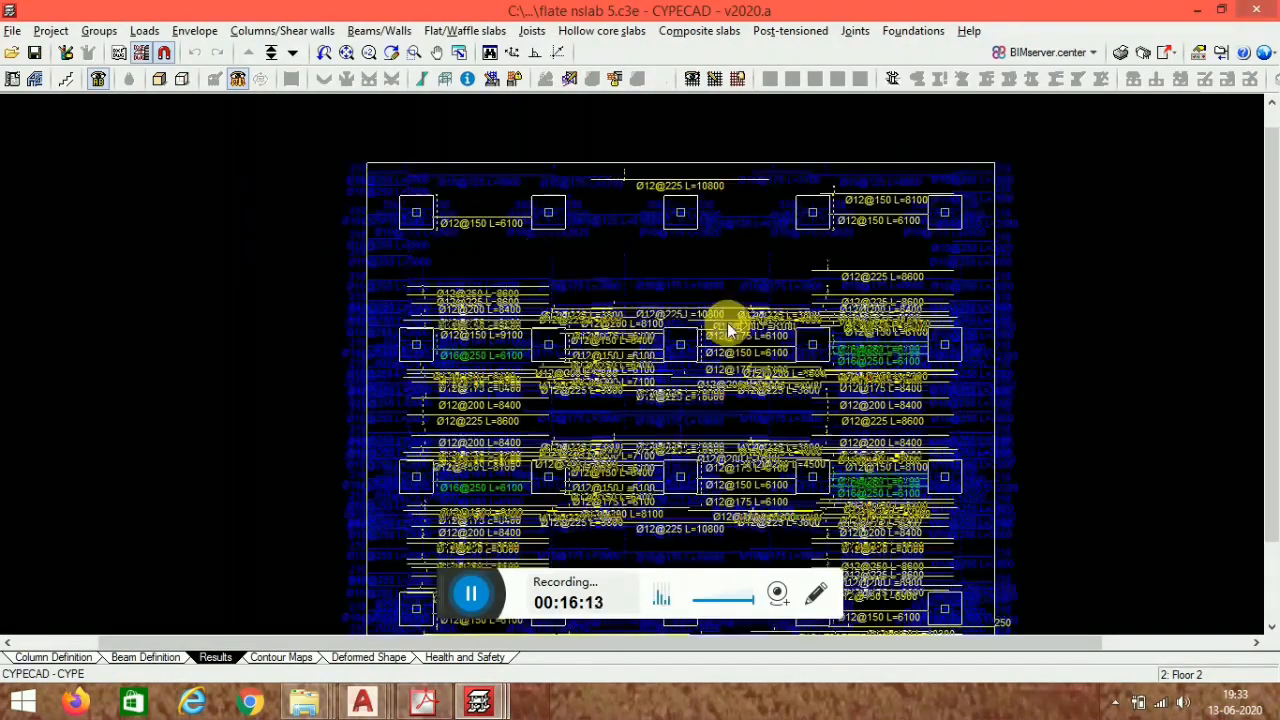
scroll(705, 189, up, 1)
scroll(641, 337, up, 1)
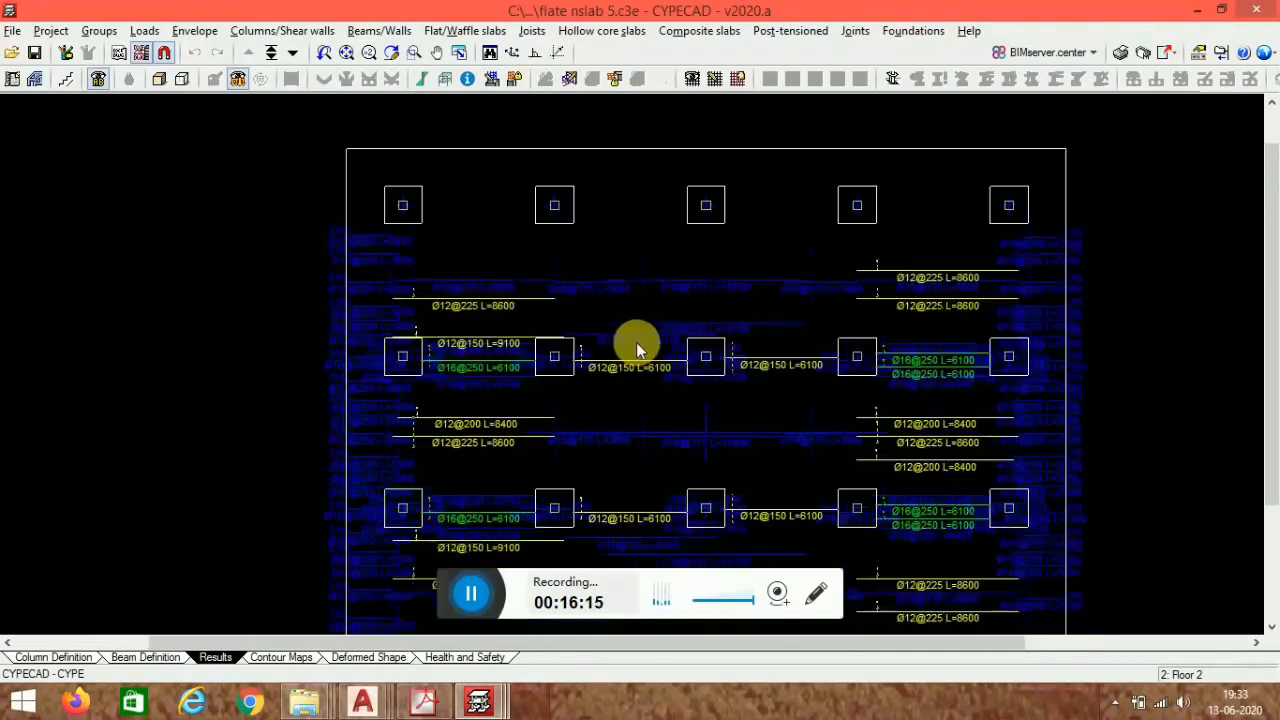
scroll(528, 329, up, 1)
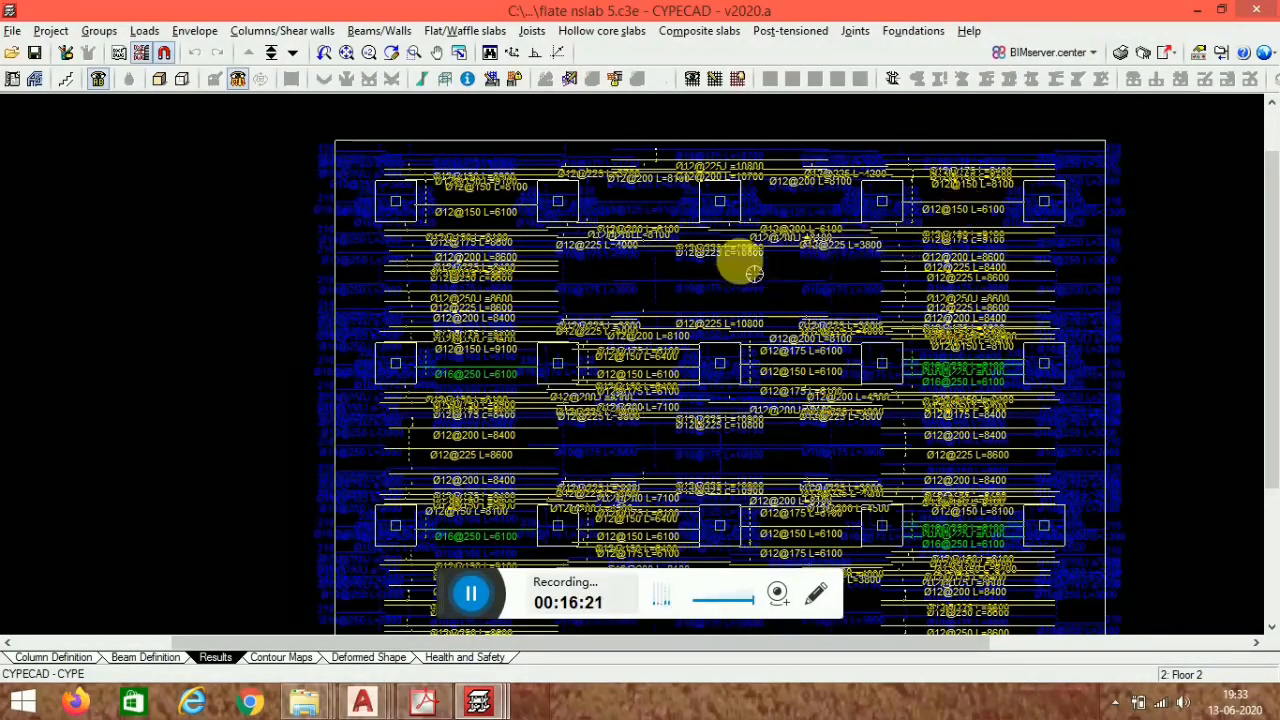
- Assign Ø12 every 25 base reinforcement, top and bottom in both directions, to all slab panels
click(463, 31)
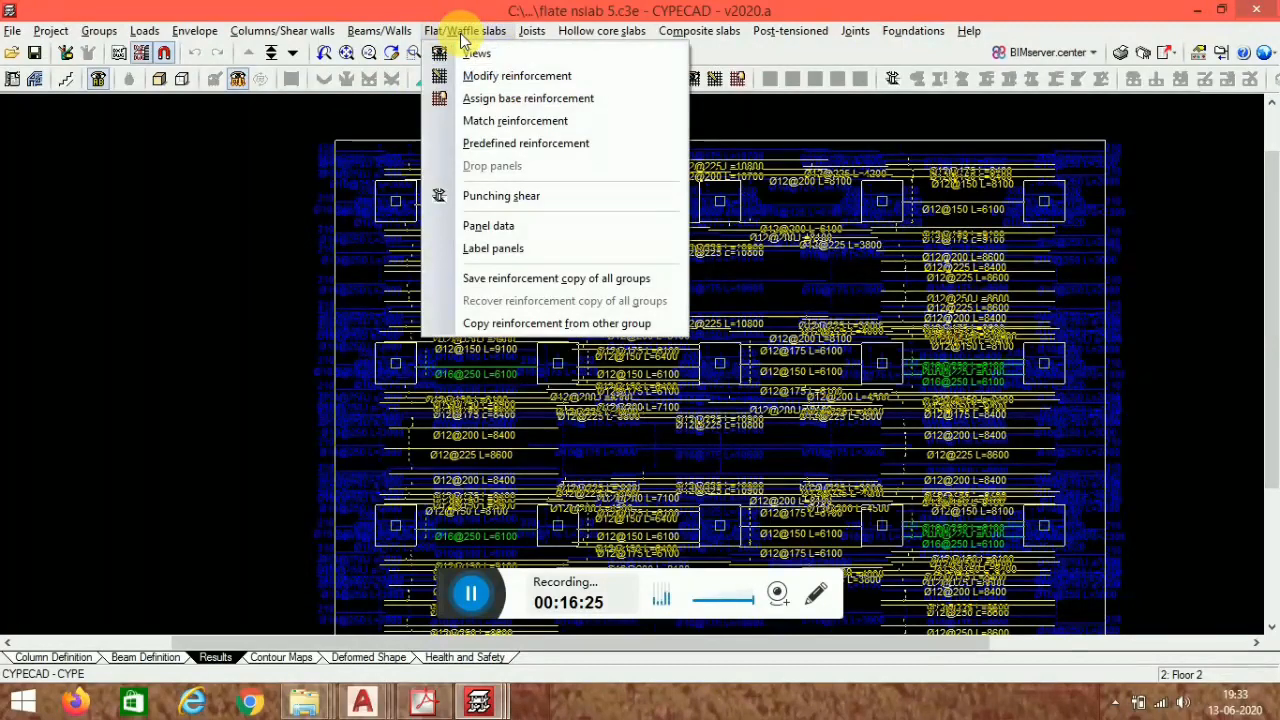
click(491, 99)
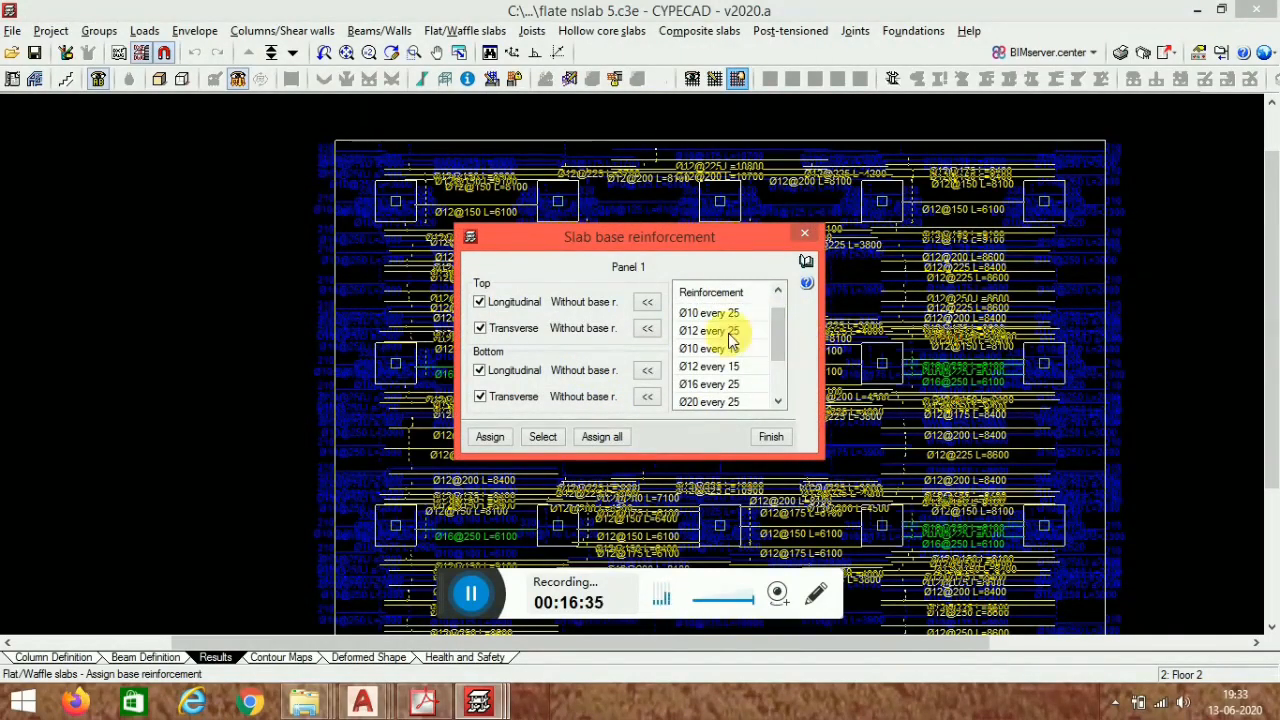
click(648, 302)
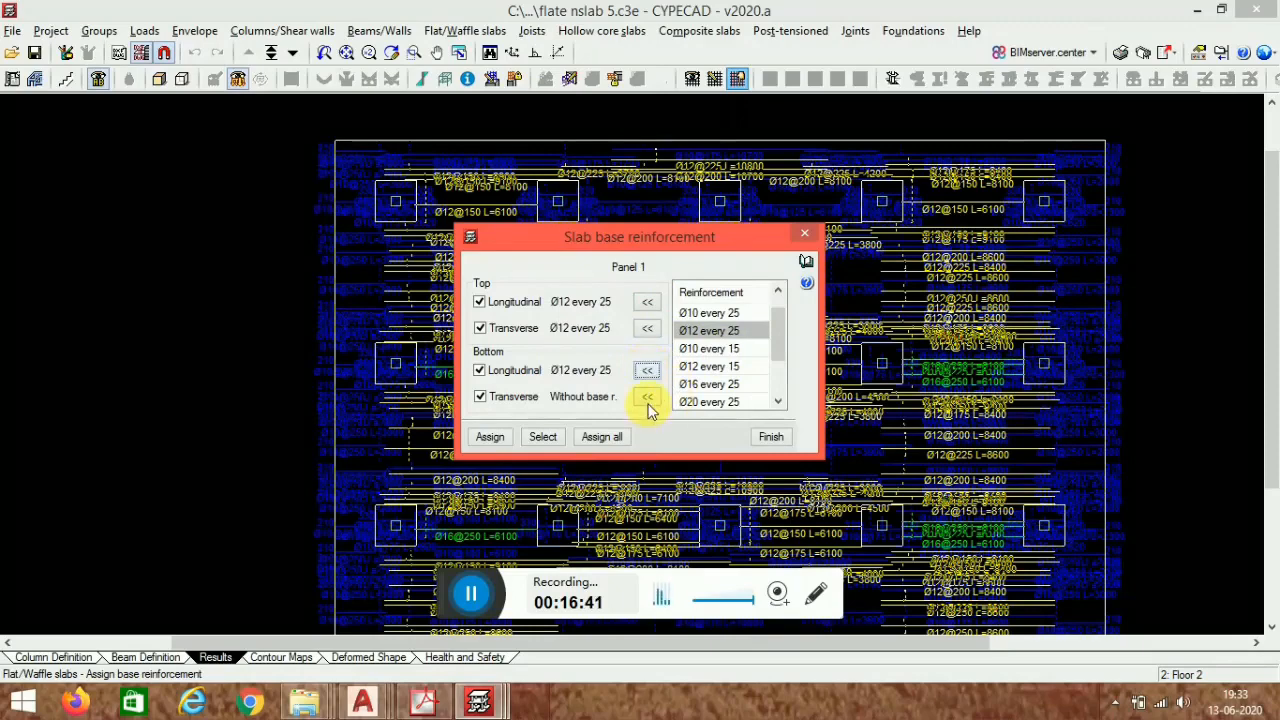
click(603, 437)
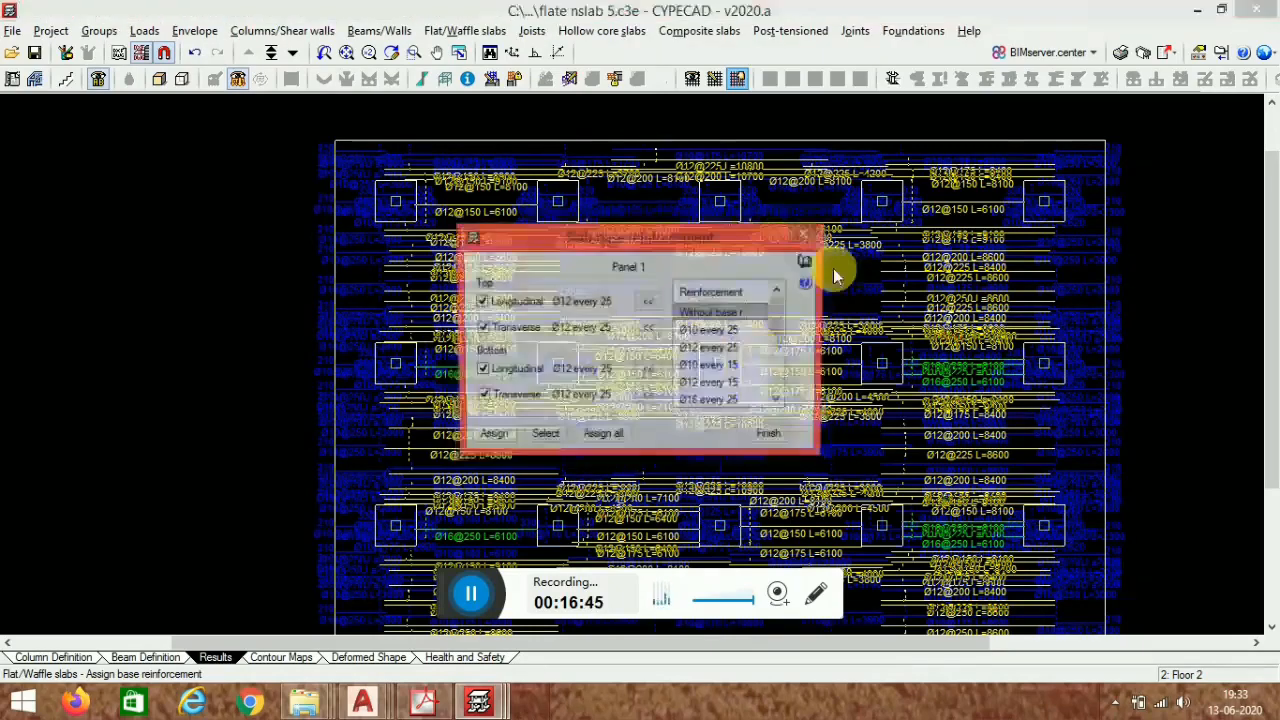
click(810, 240)
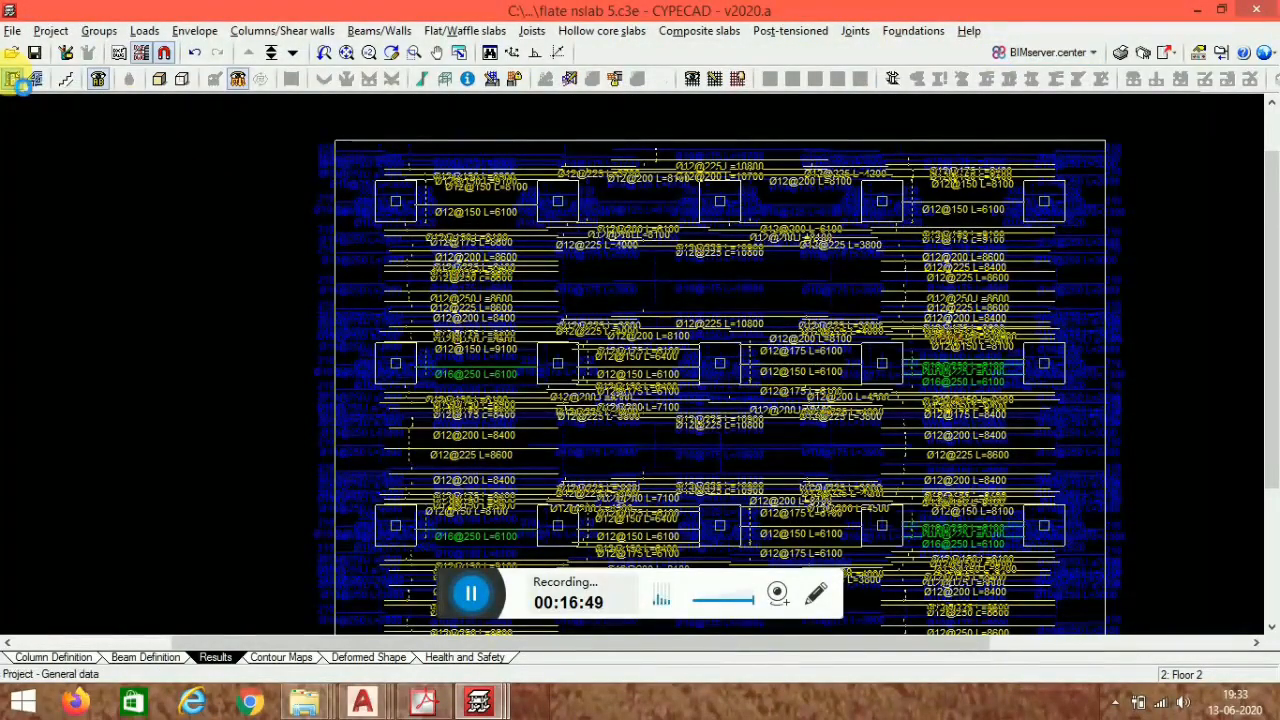
- Review the detail base reinforcement in drawings option in the general data slab settings, then return to Beam Definition
click(14, 80)
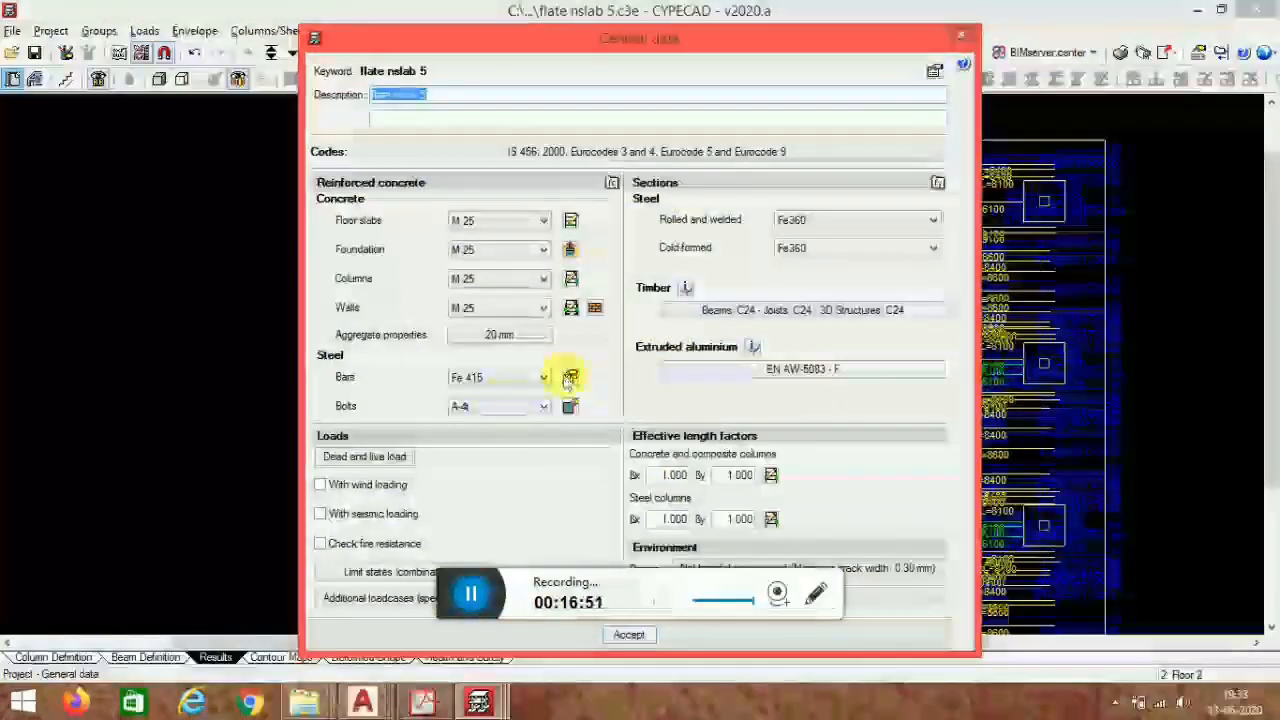
click(570, 377)
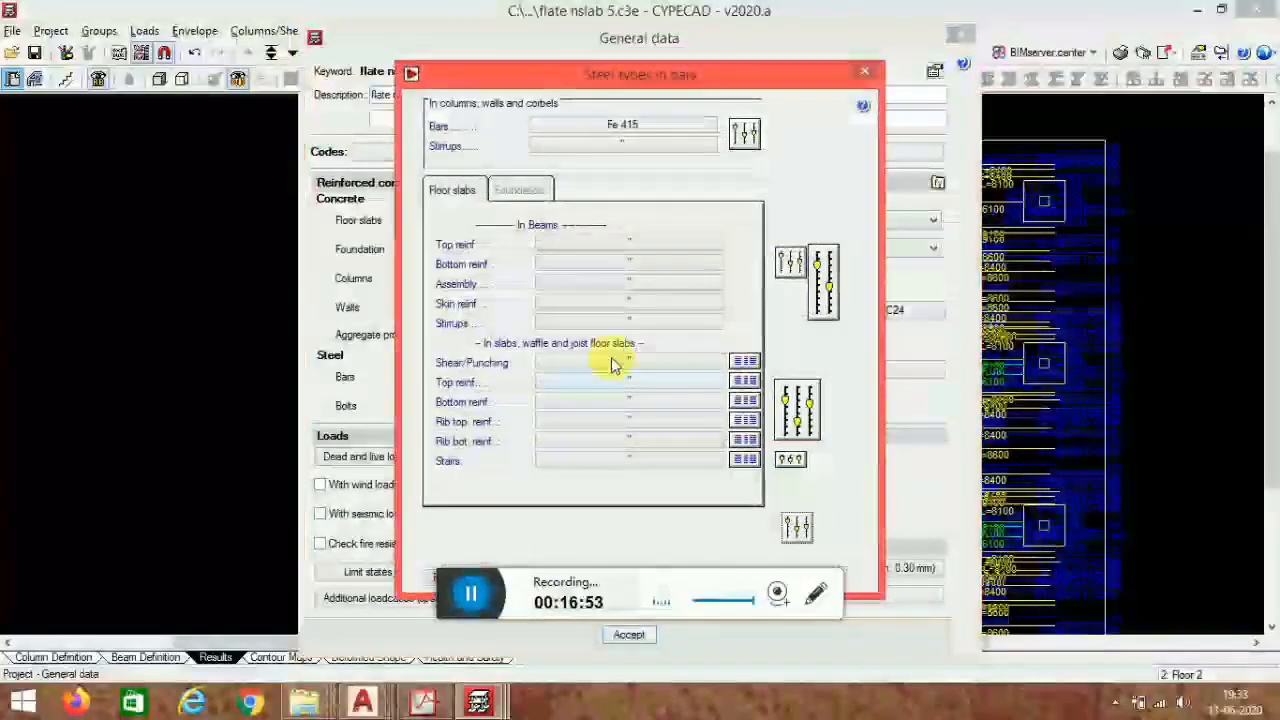
click(797, 410)
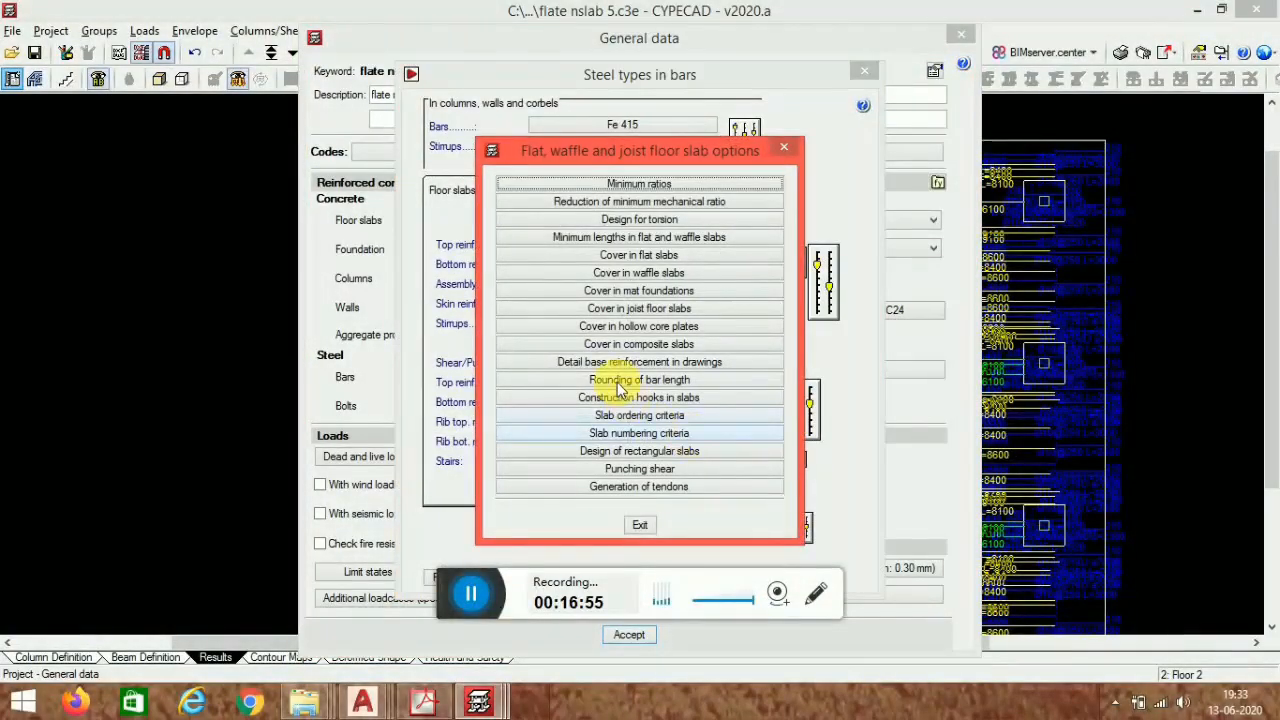
click(634, 365)
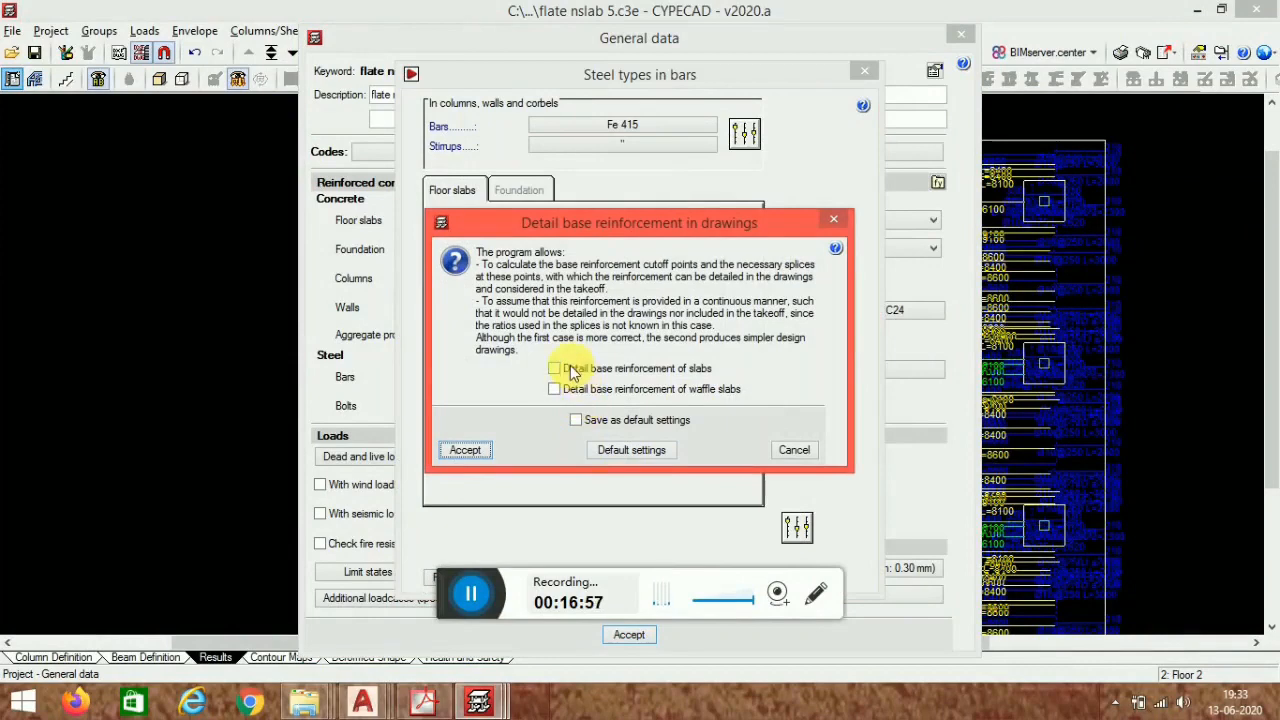
click(456, 452)
click(642, 525)
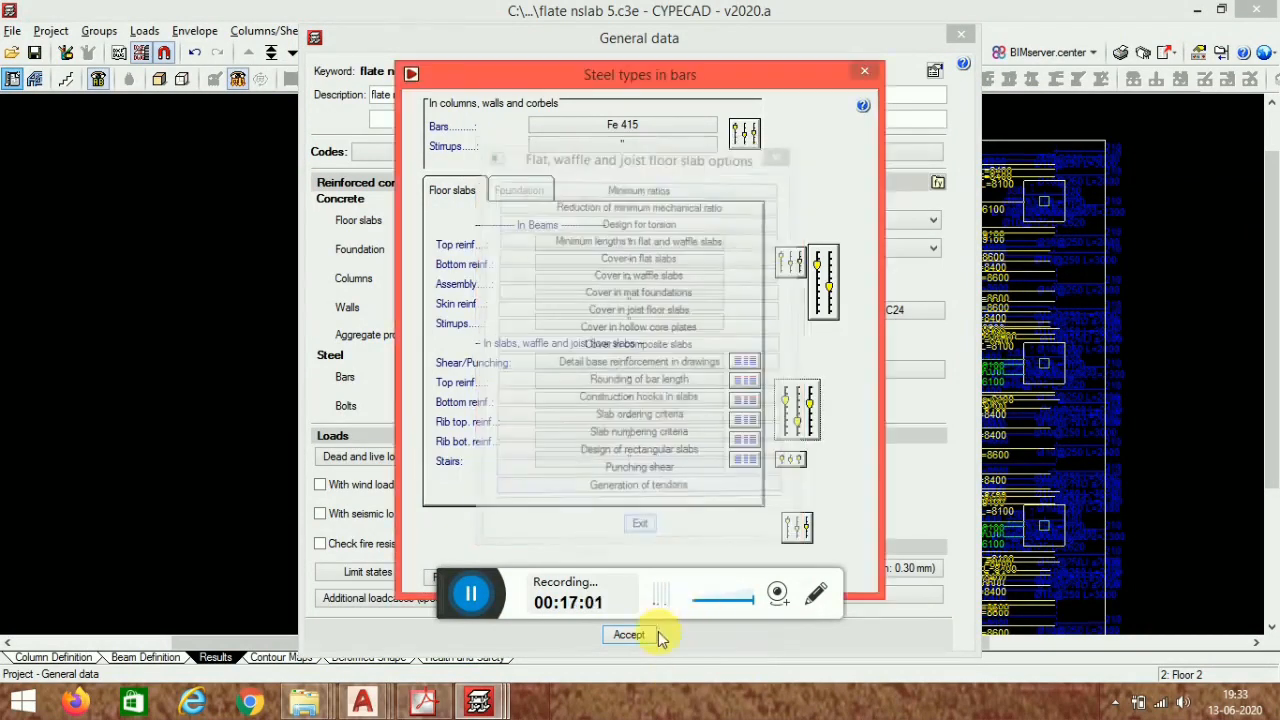
click(867, 72)
click(957, 39)
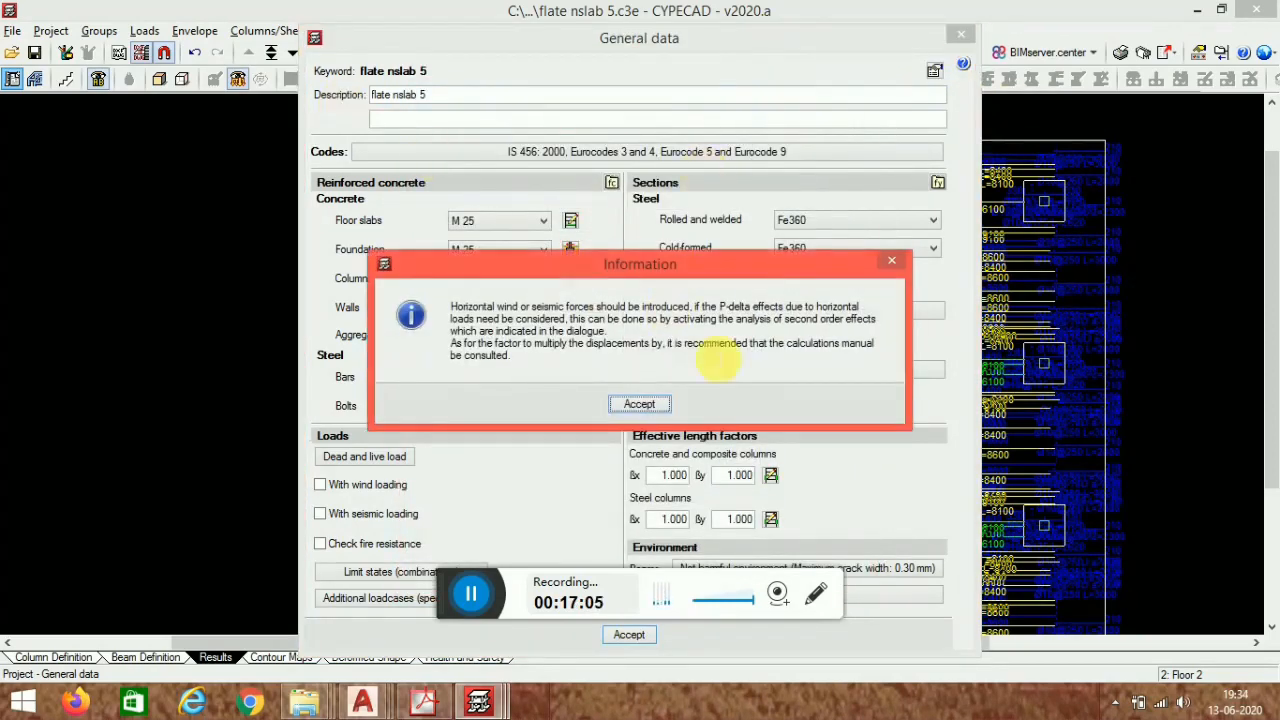
click(639, 405)
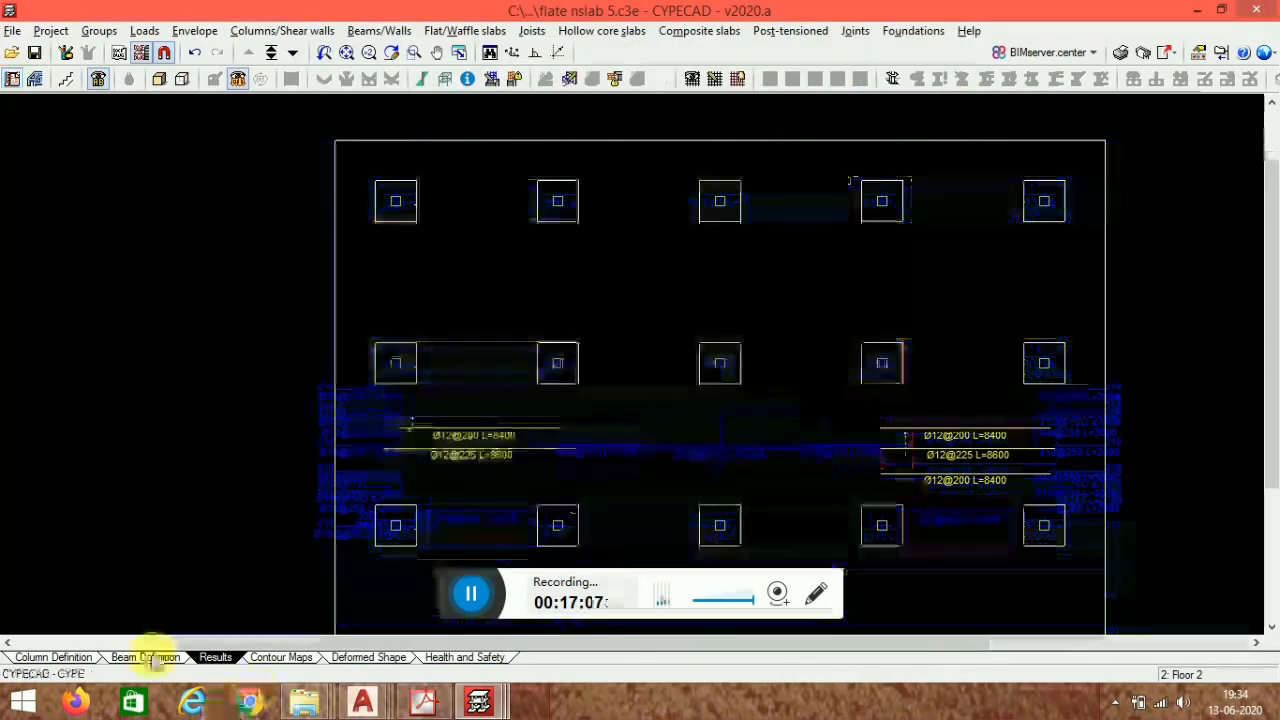
click(150, 657)
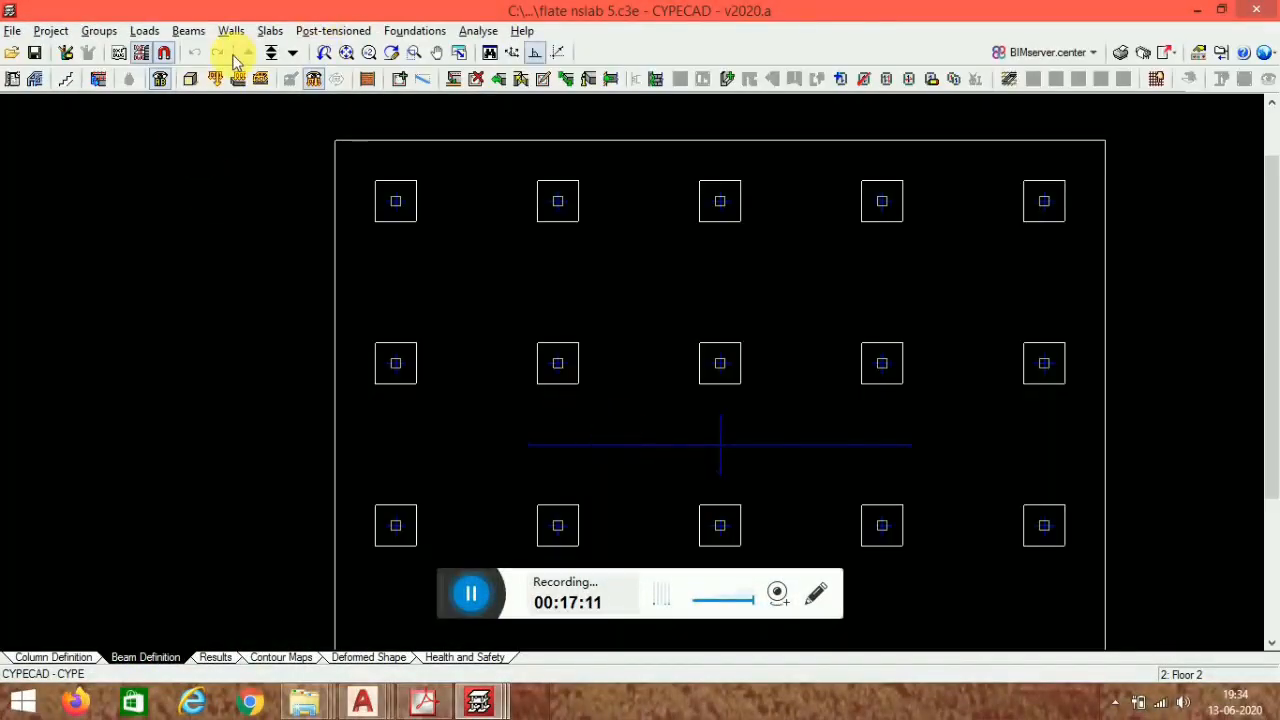
- Open the slab's panel data and review its top and bottom base reinforcement
click(270, 30)
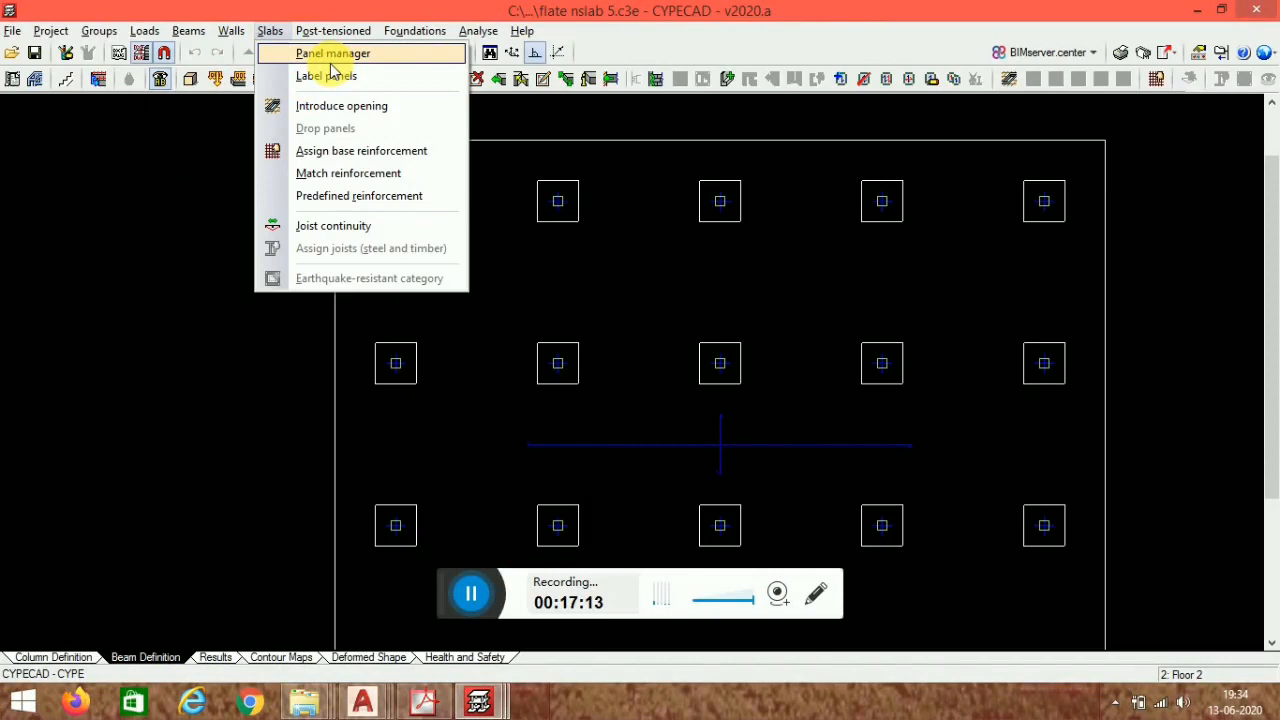
click(331, 55)
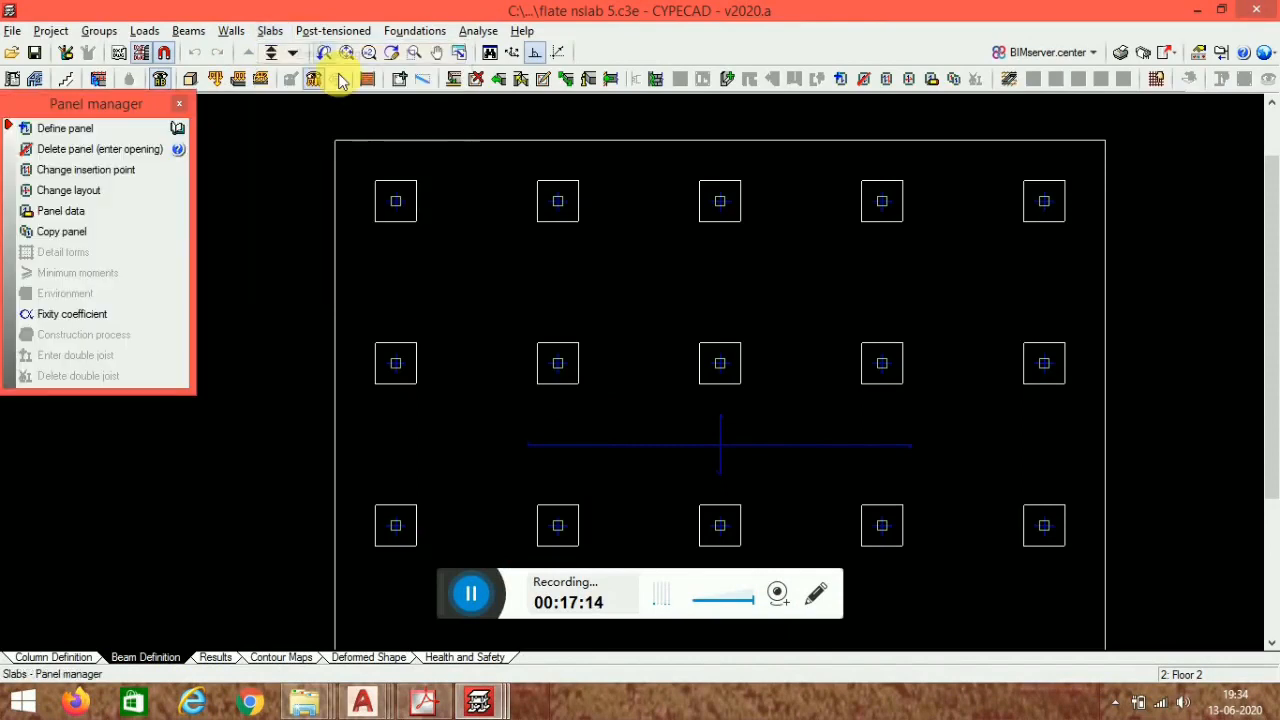
click(102, 219)
click(719, 444)
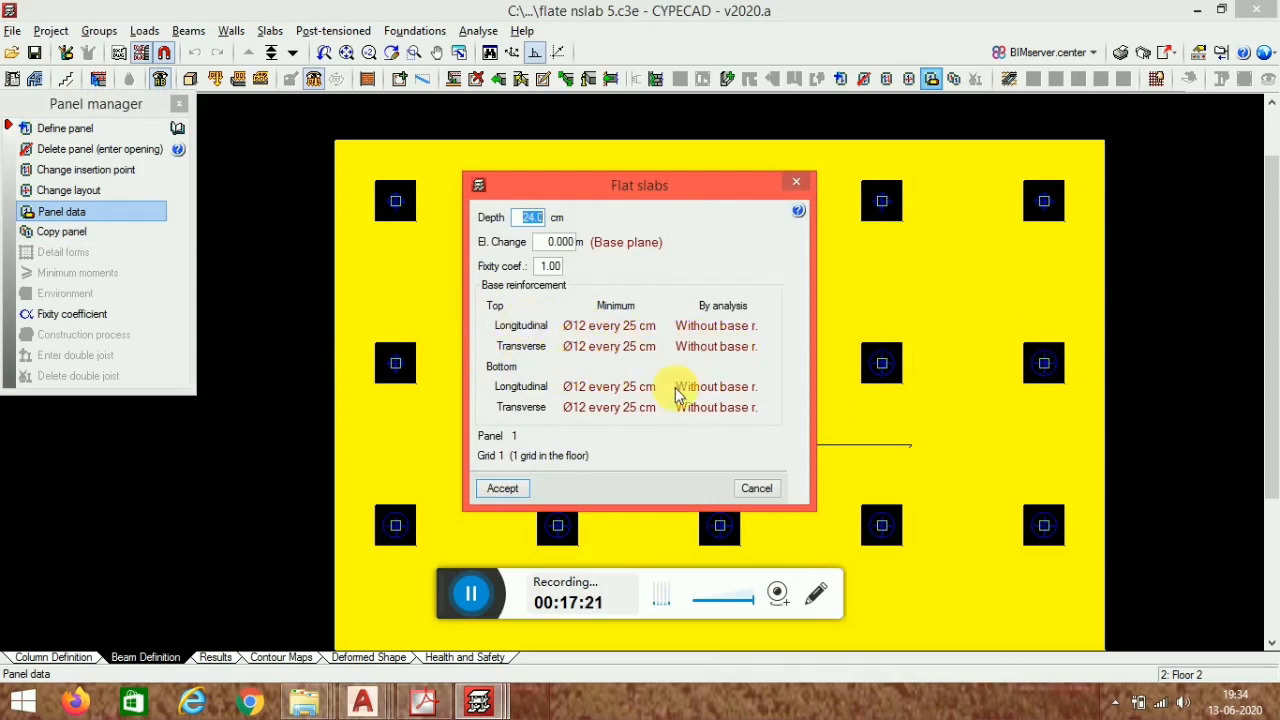
click(500, 488)
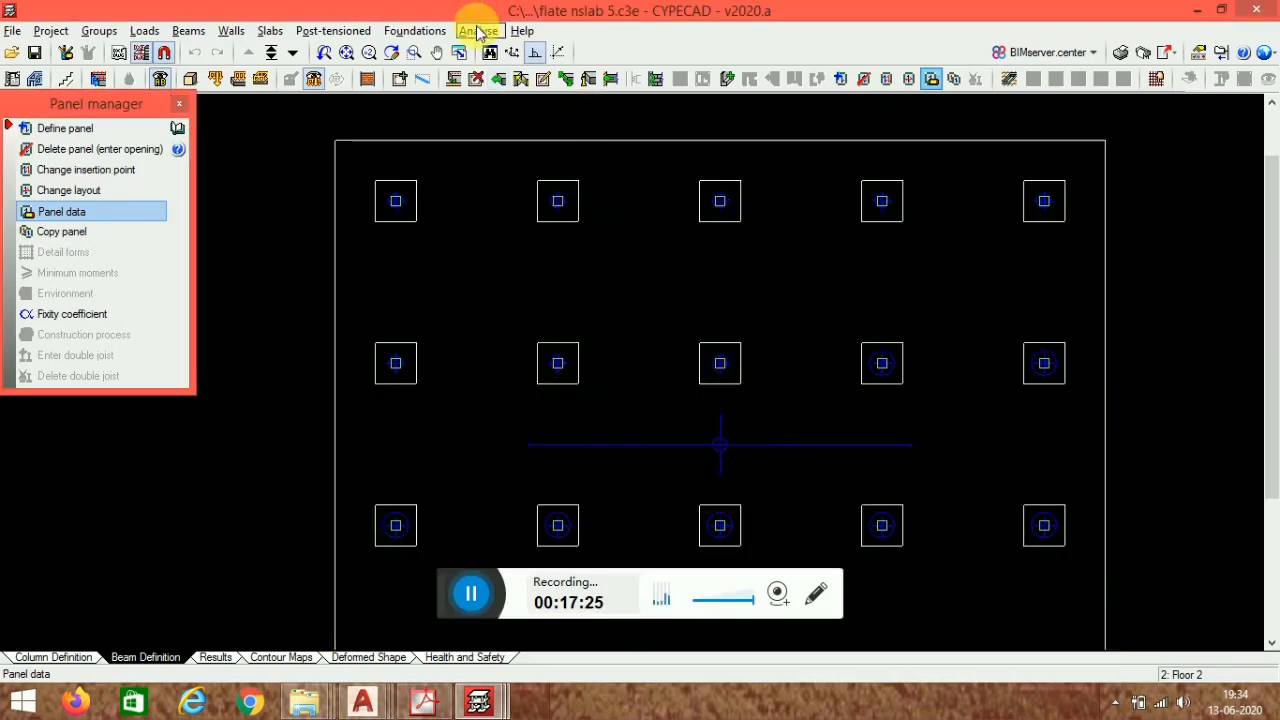
- Run the project analysis excluding foundation and close the analysis error report
click(478, 31)
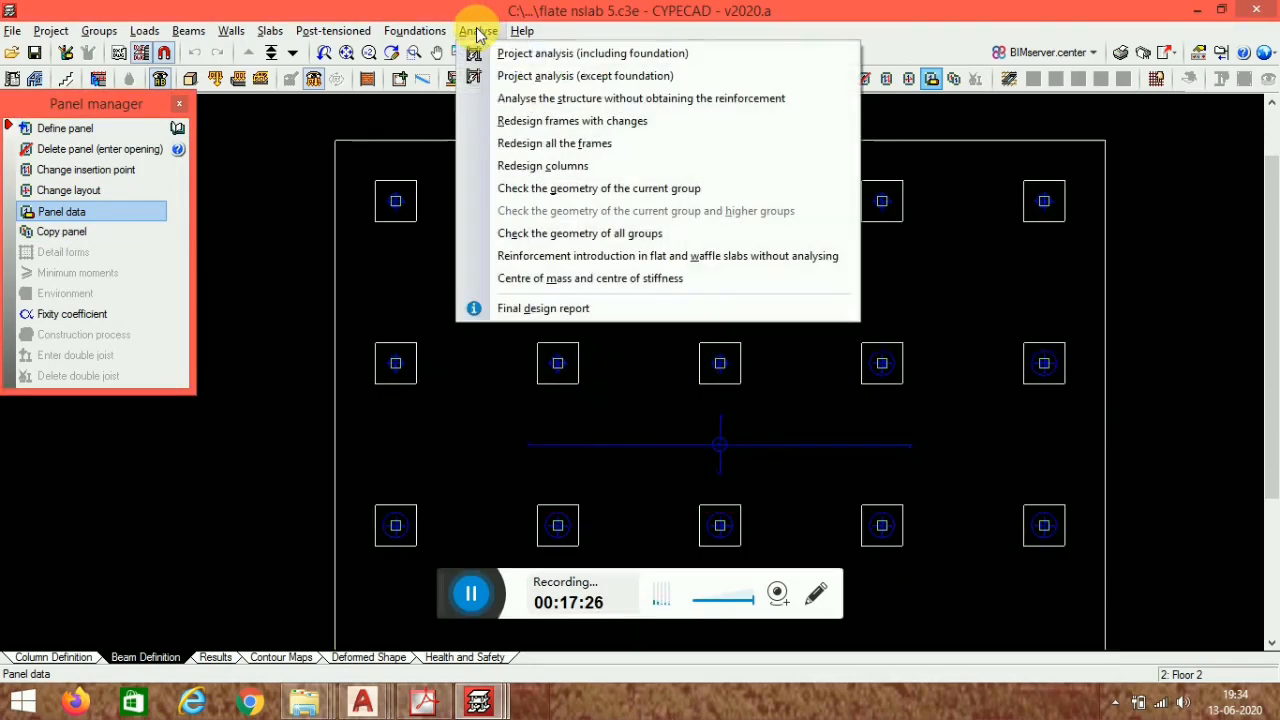
click(557, 75)
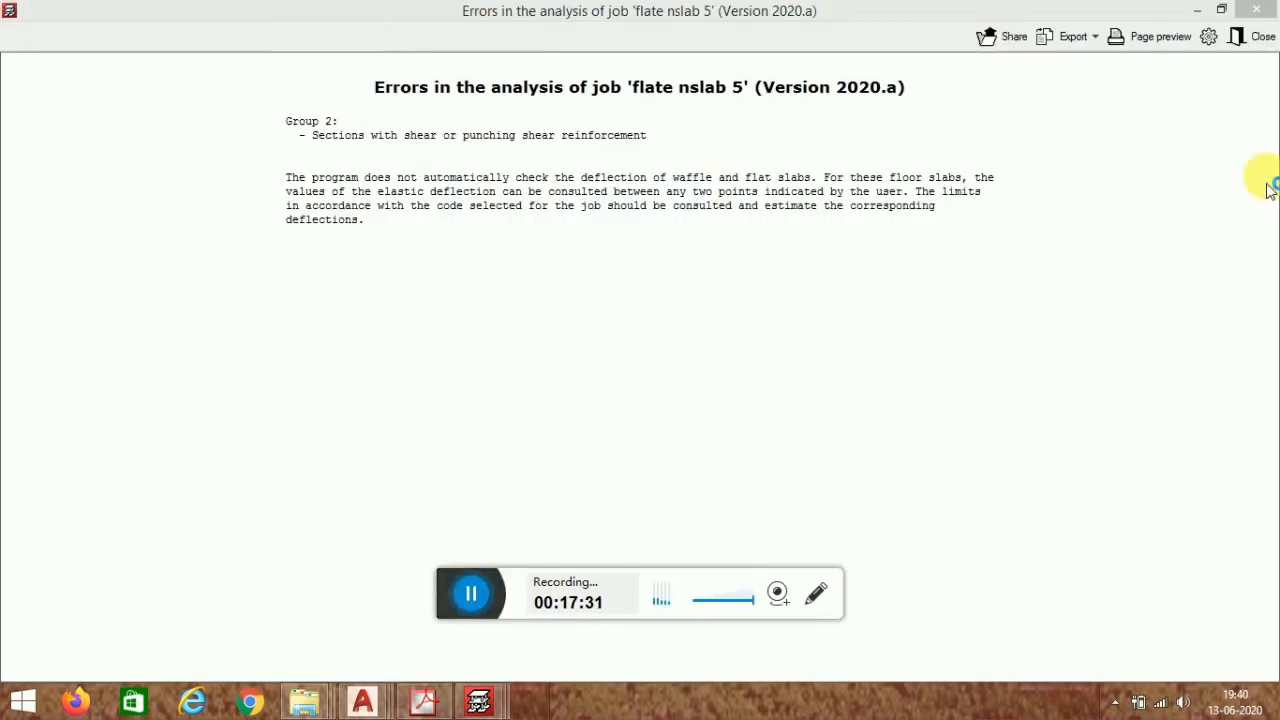
click(1258, 40)
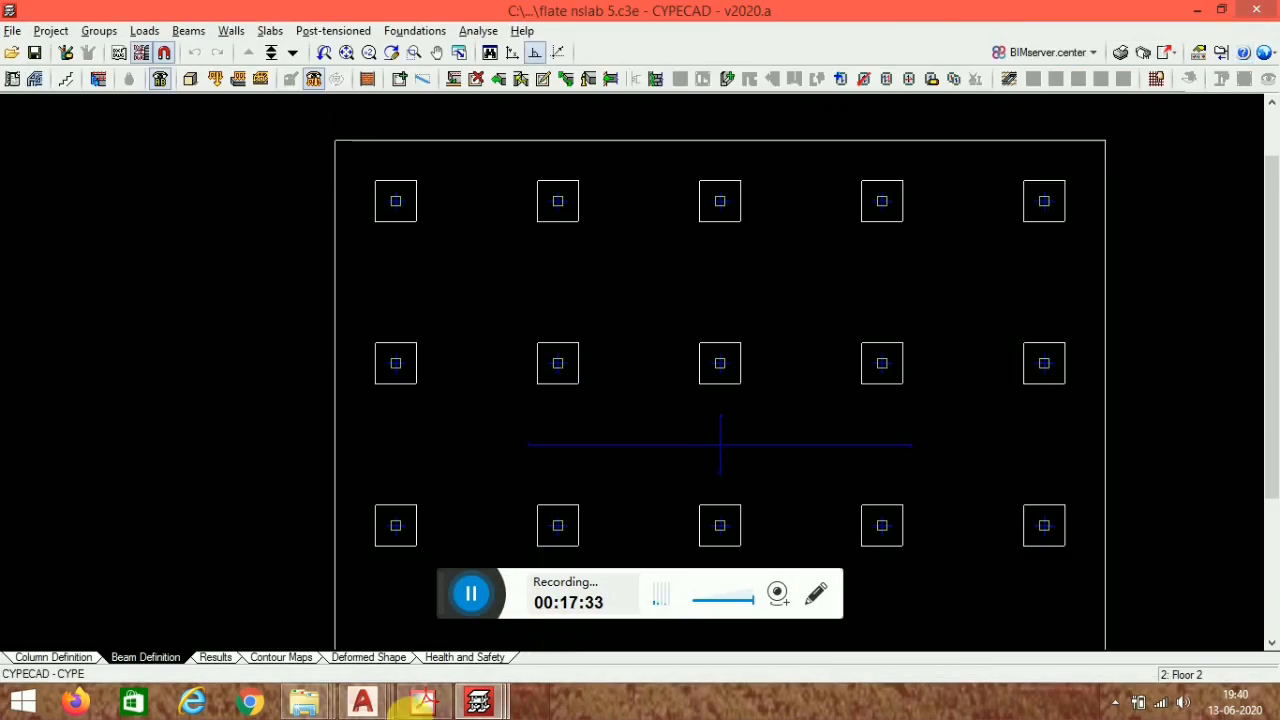
- Check the results plan, then reopen the slab's panel data to review its base reinforcement again
click(216, 657)
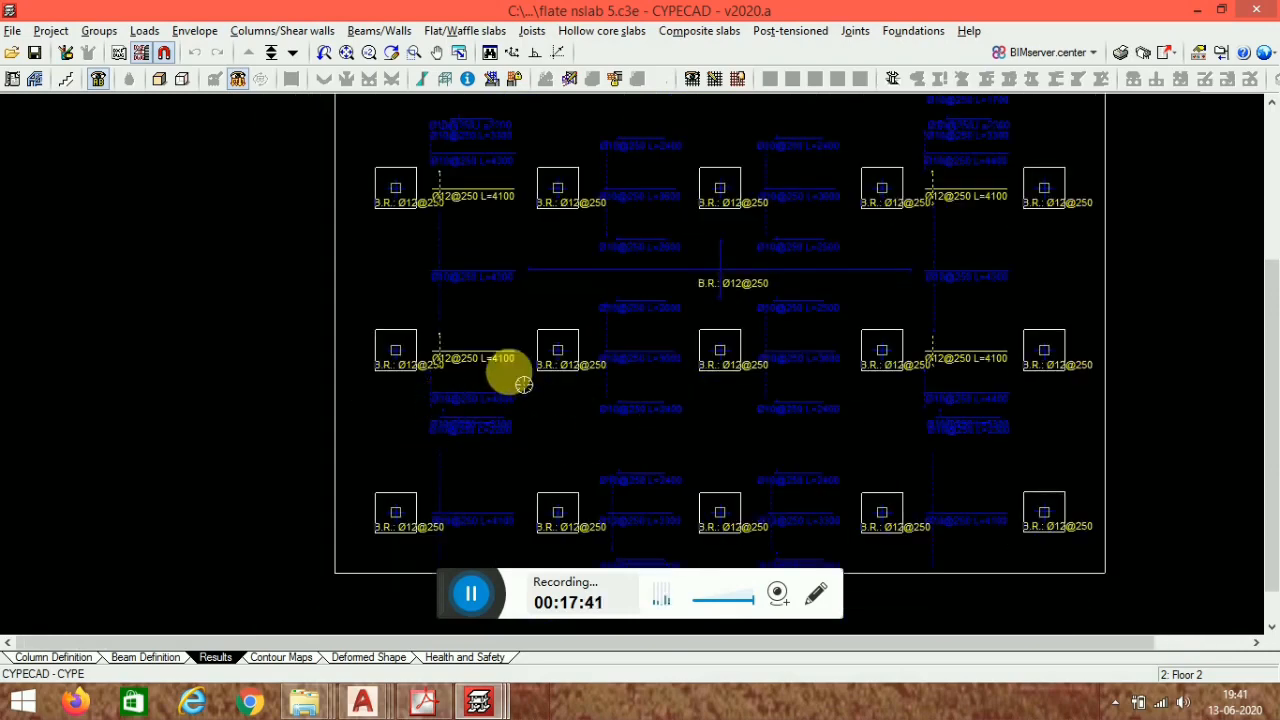
middle_drag(798, 280, 801, 383)
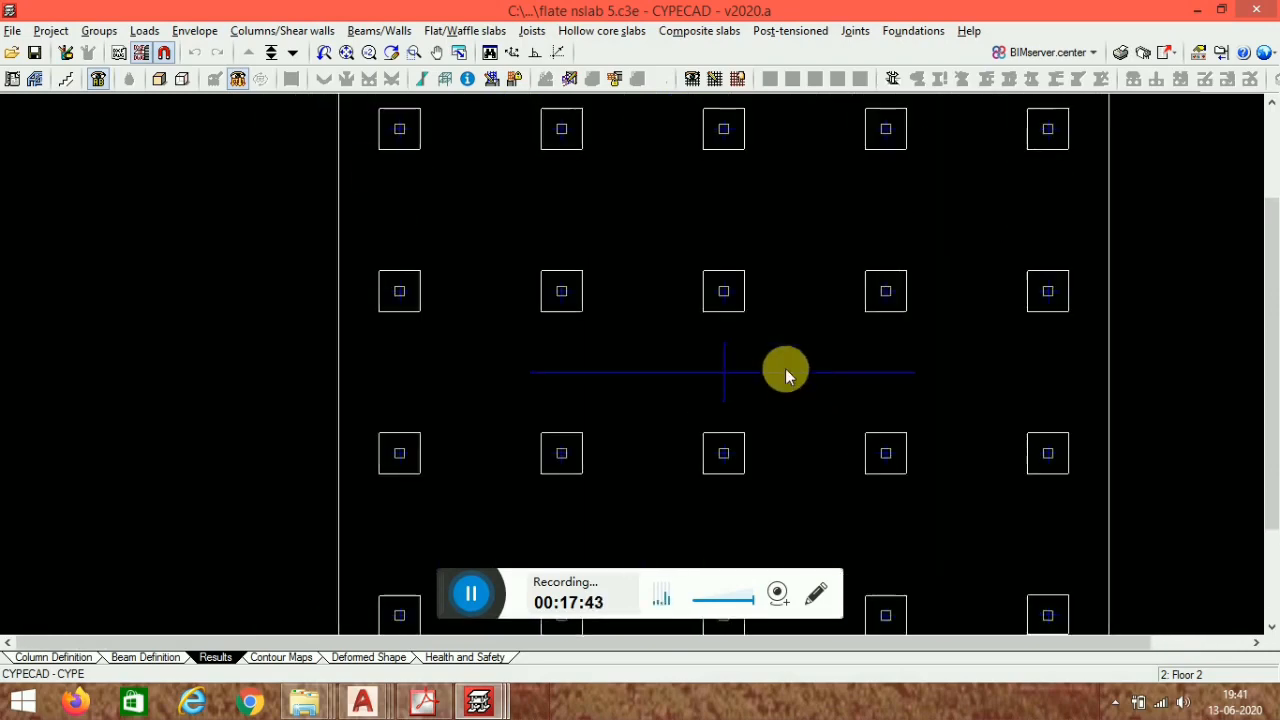
click(170, 660)
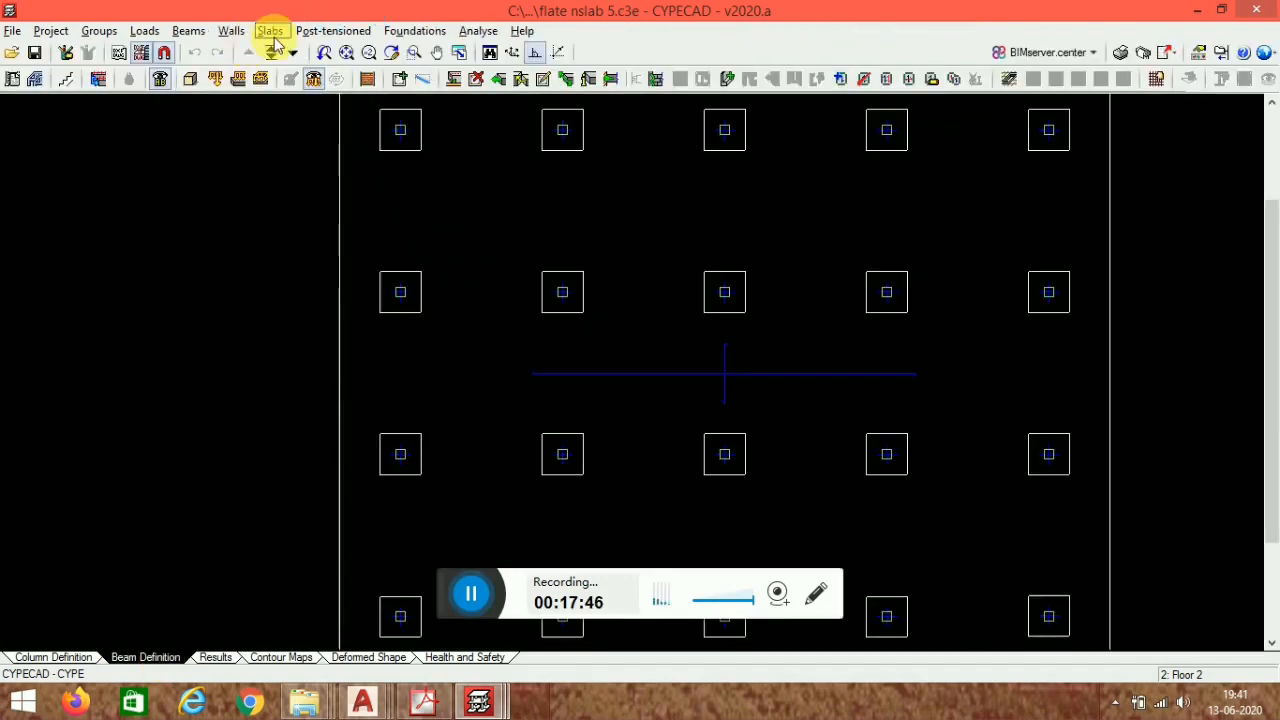
click(270, 31)
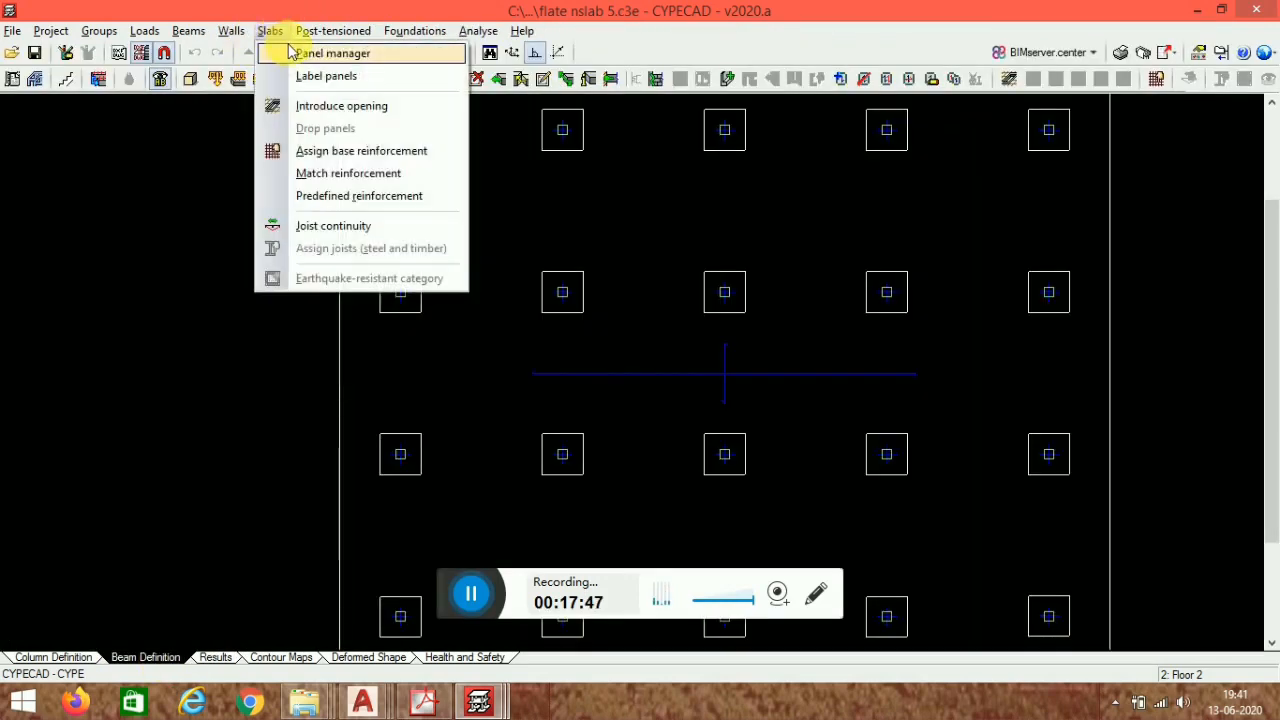
click(285, 49)
click(86, 212)
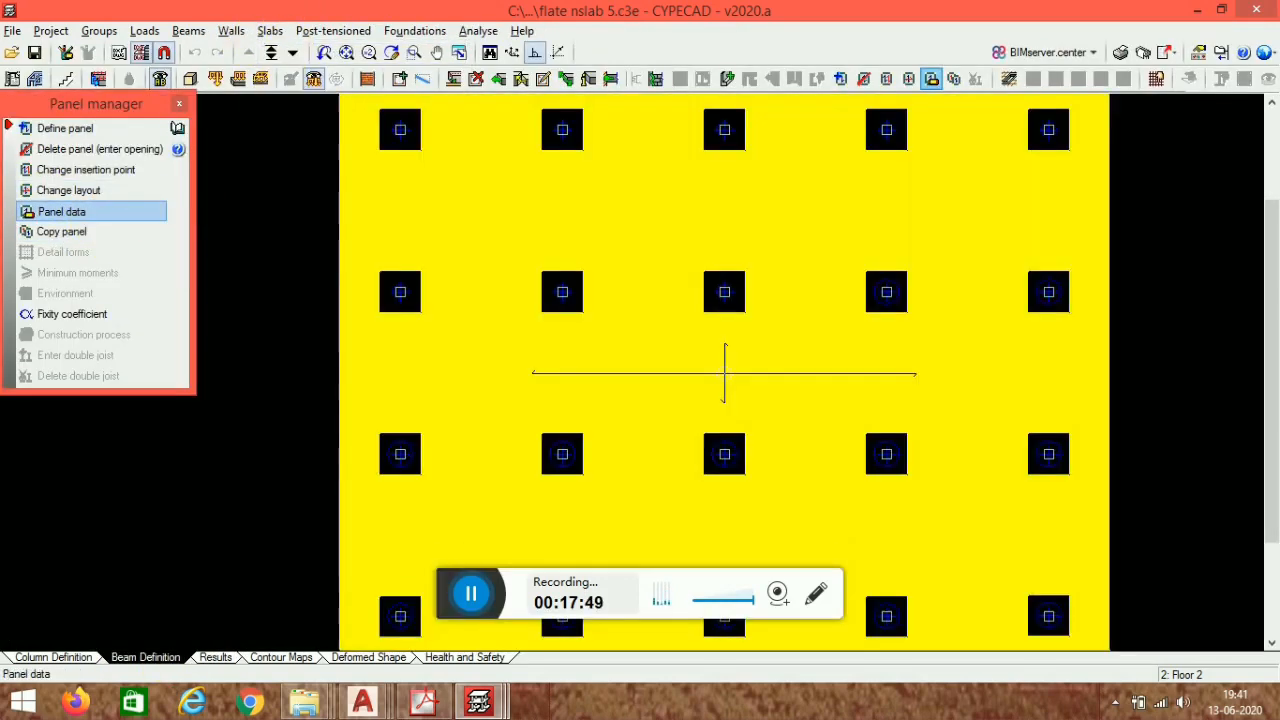
click(716, 320)
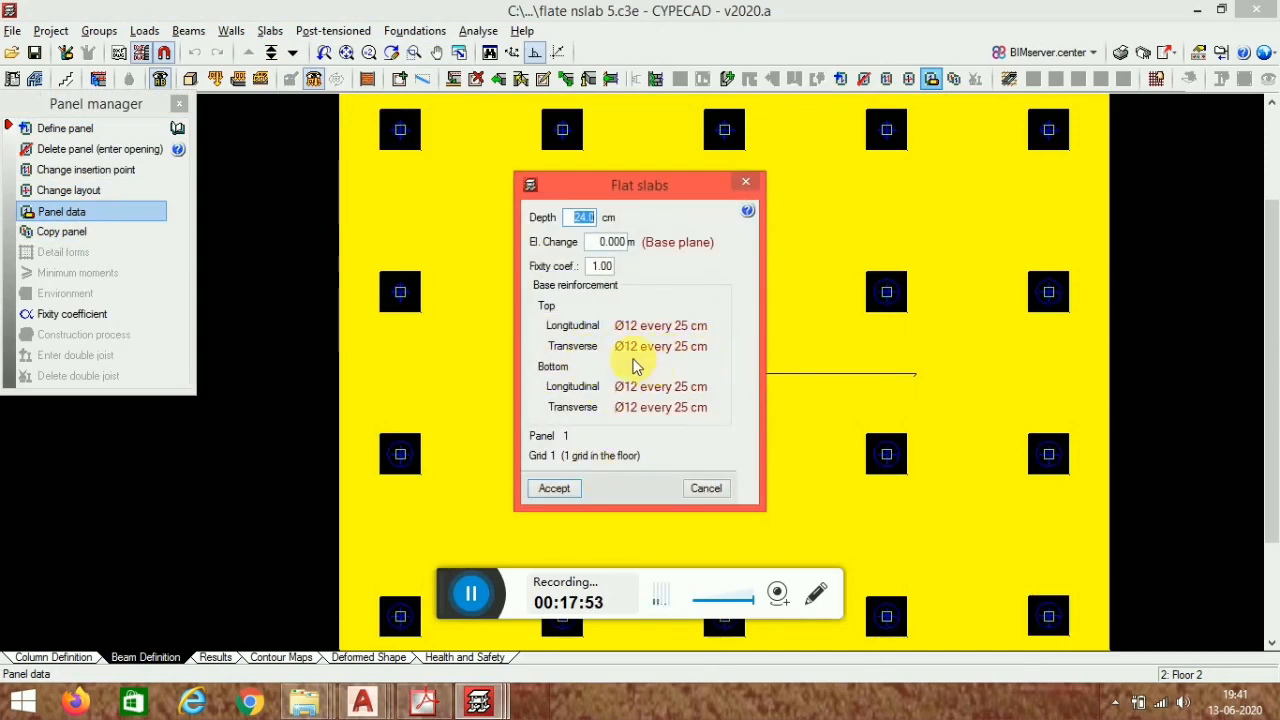
click(746, 185)
click(594, 262)
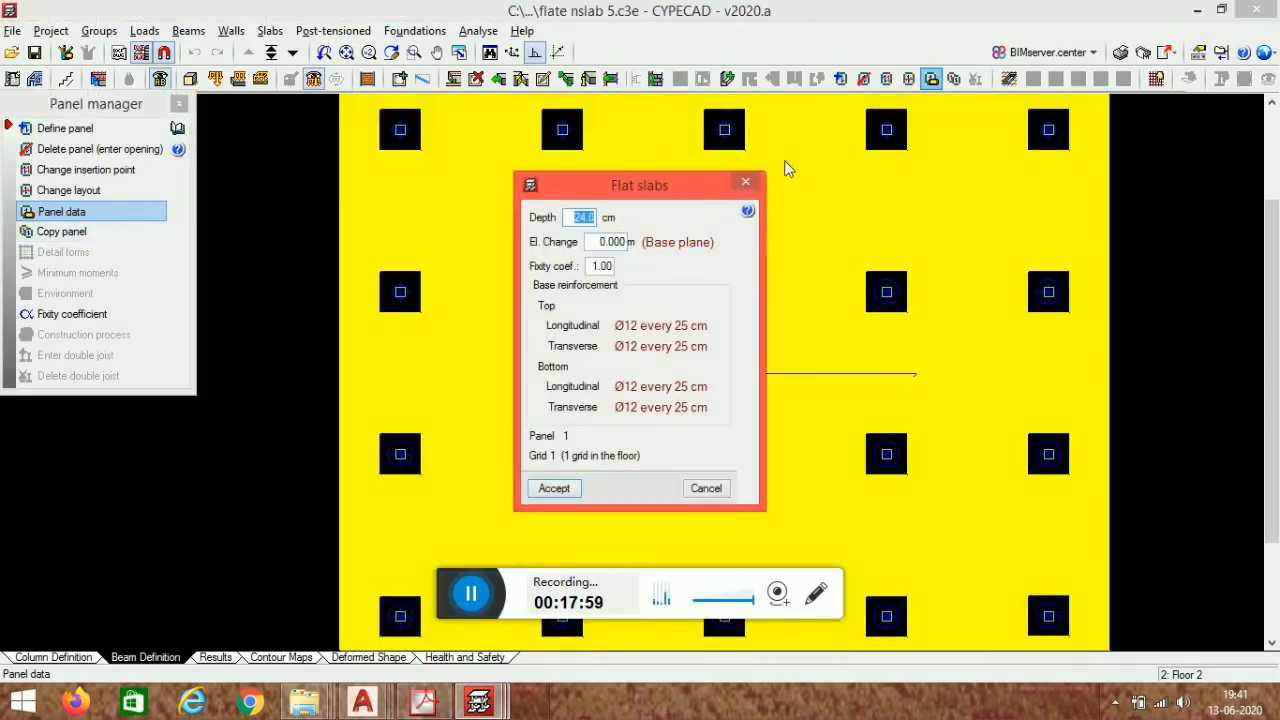
click(747, 184)
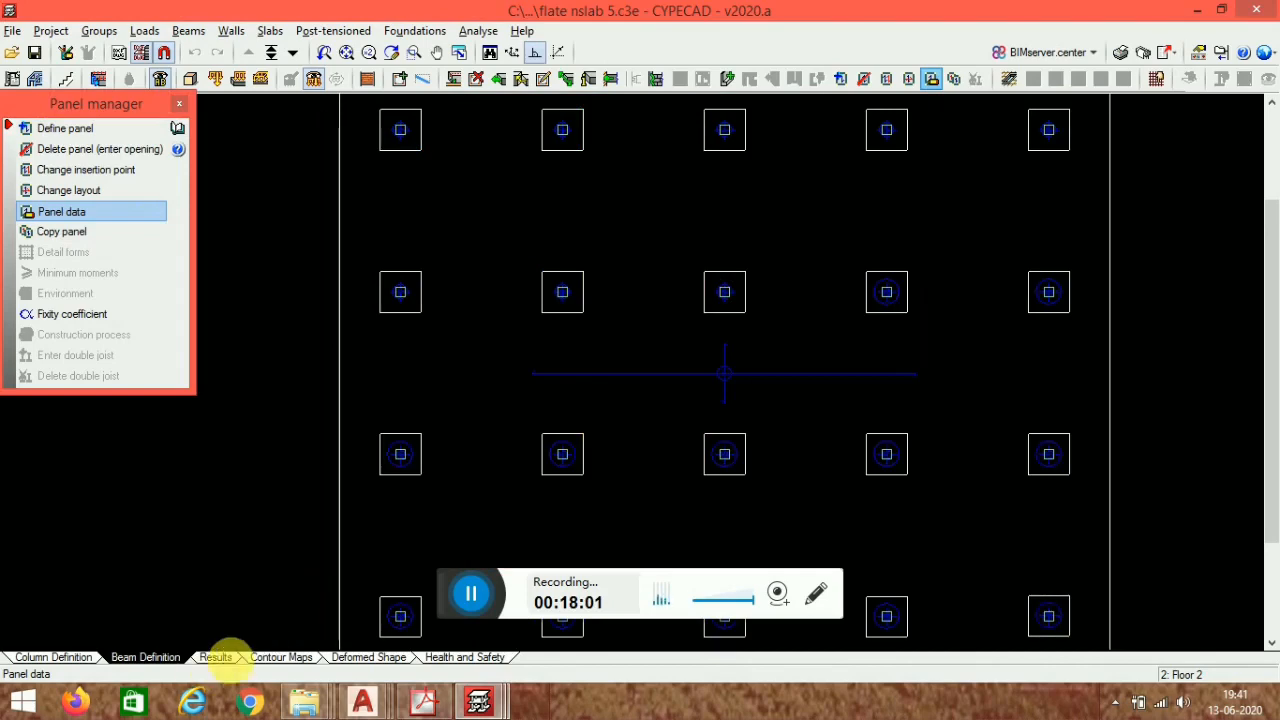
- Set the reinforcement views to show top longitudinal slab reinforcement and zoom in on the column strips
click(228, 659)
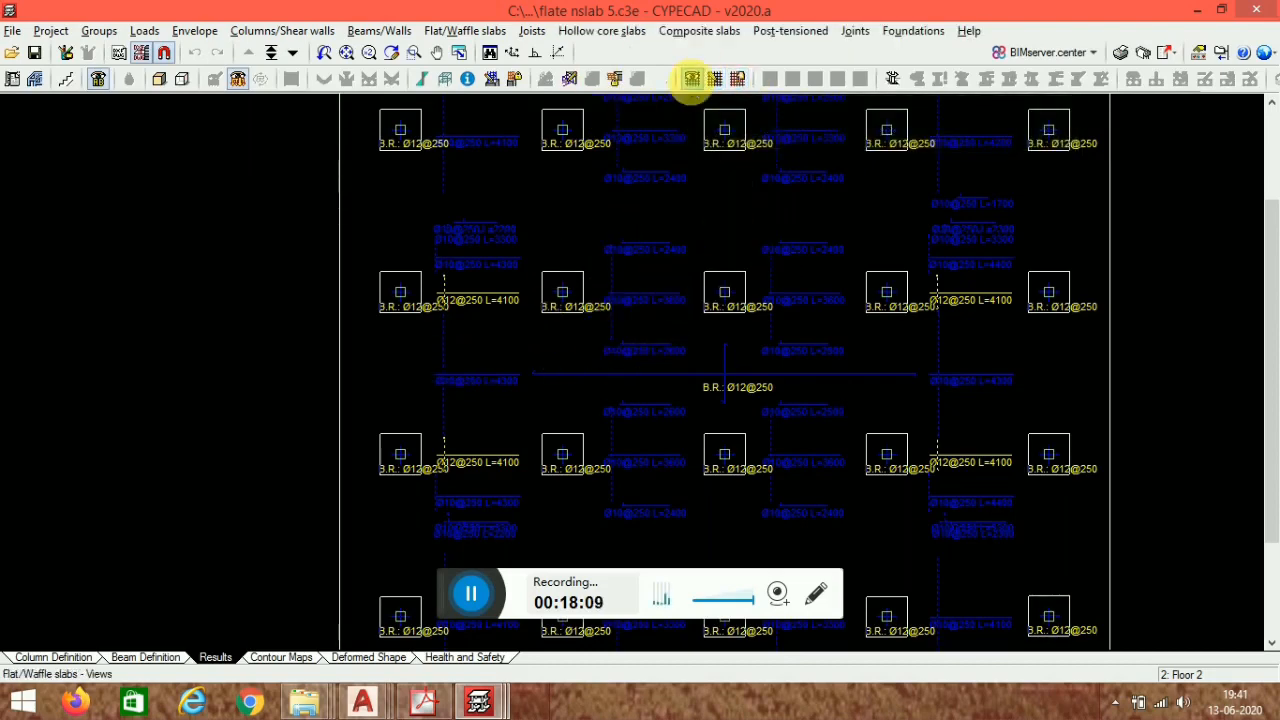
click(691, 80)
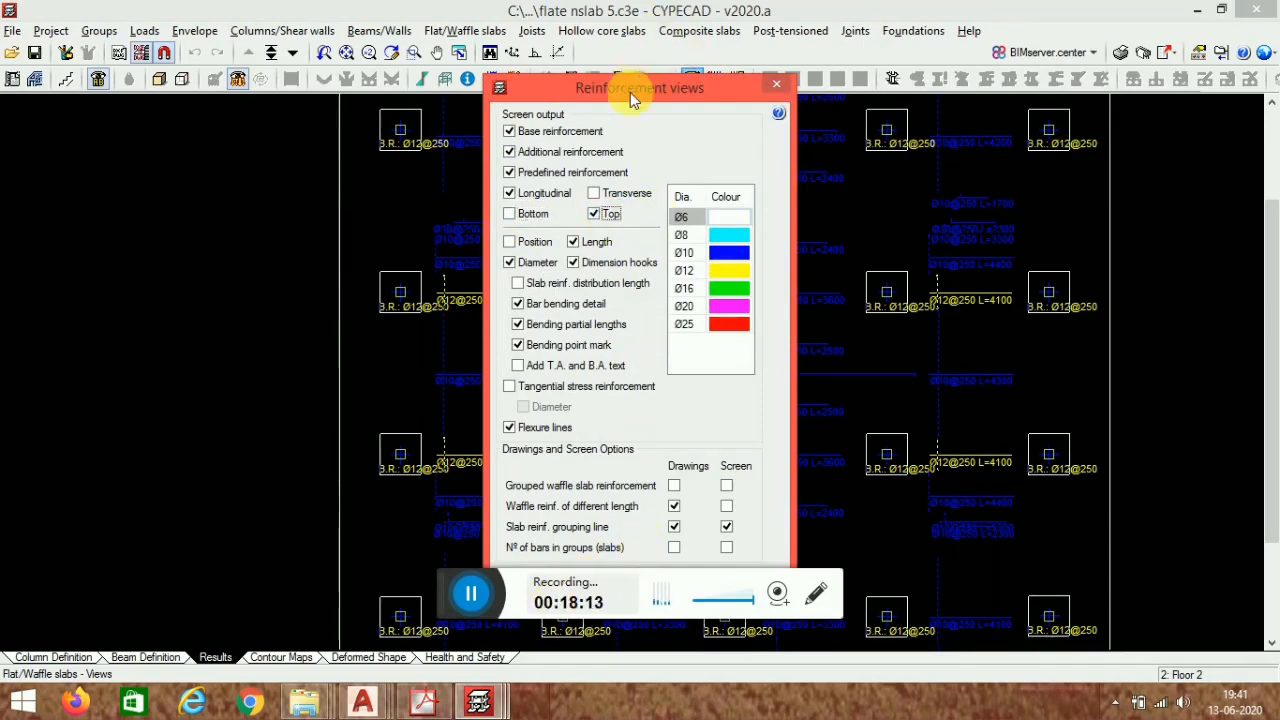
drag(630, 92, 537, 24)
click(436, 524)
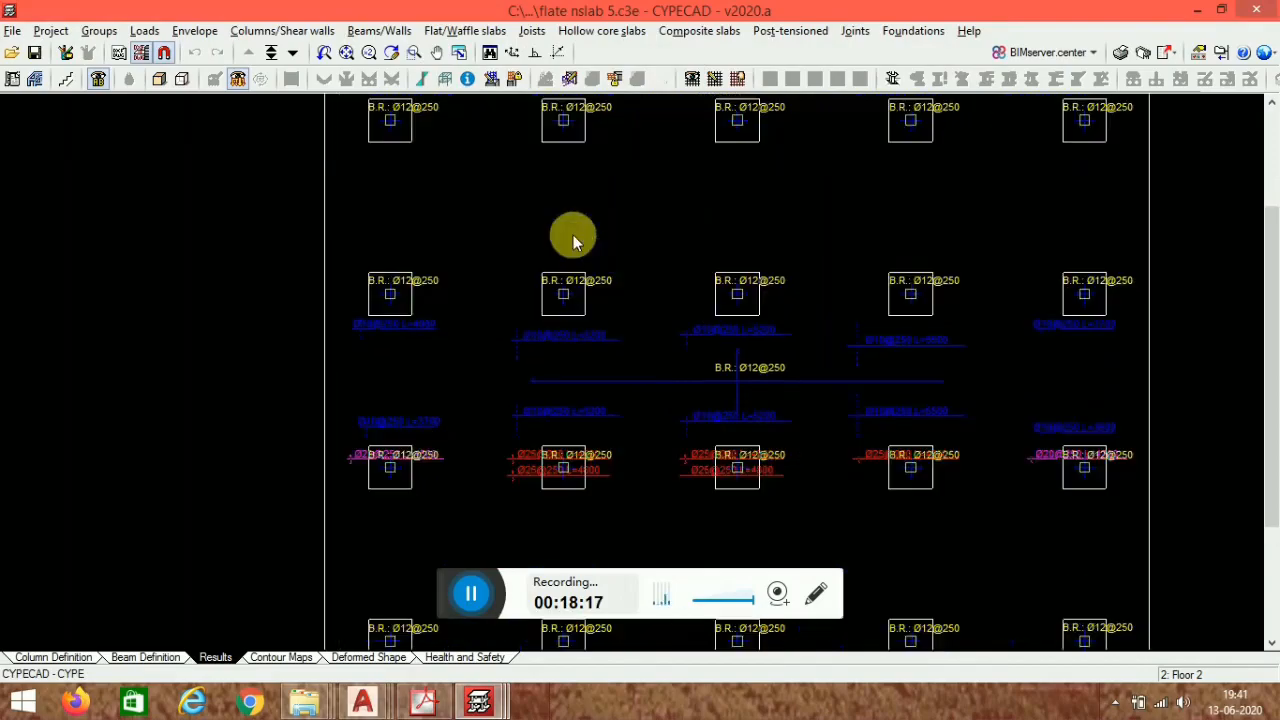
scroll(609, 328, up, 5)
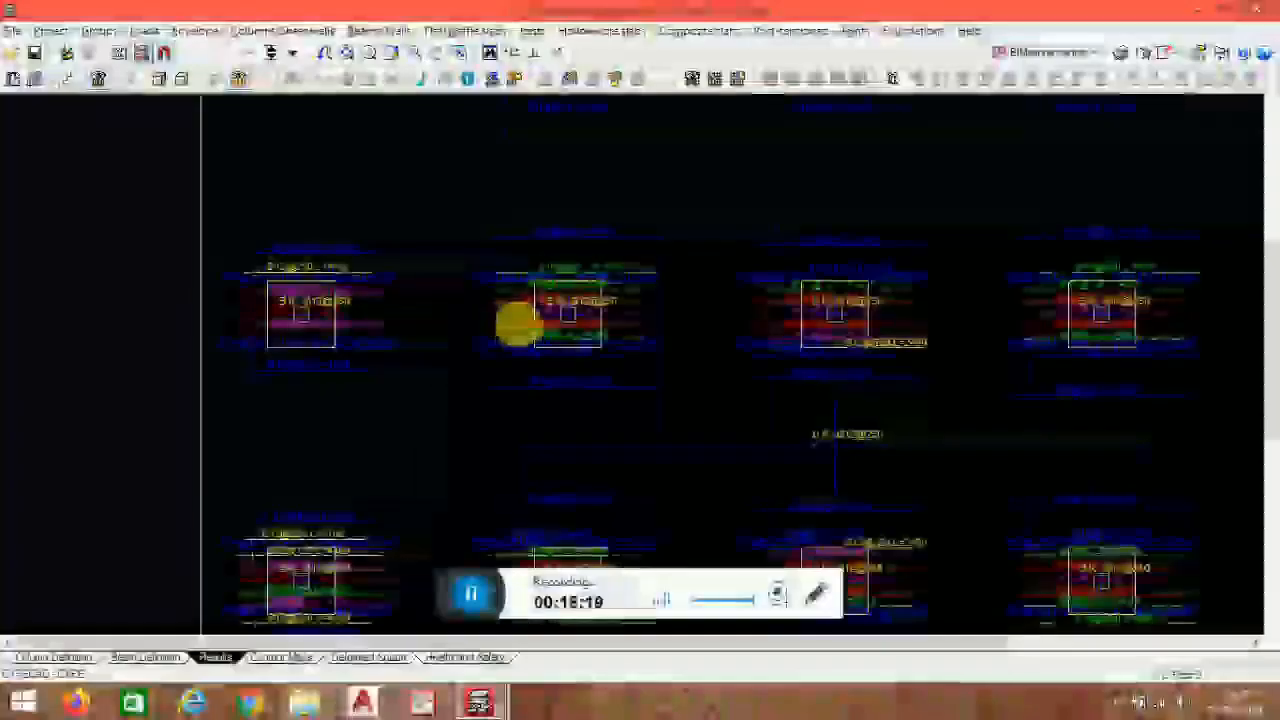
scroll(568, 260, up, 1)
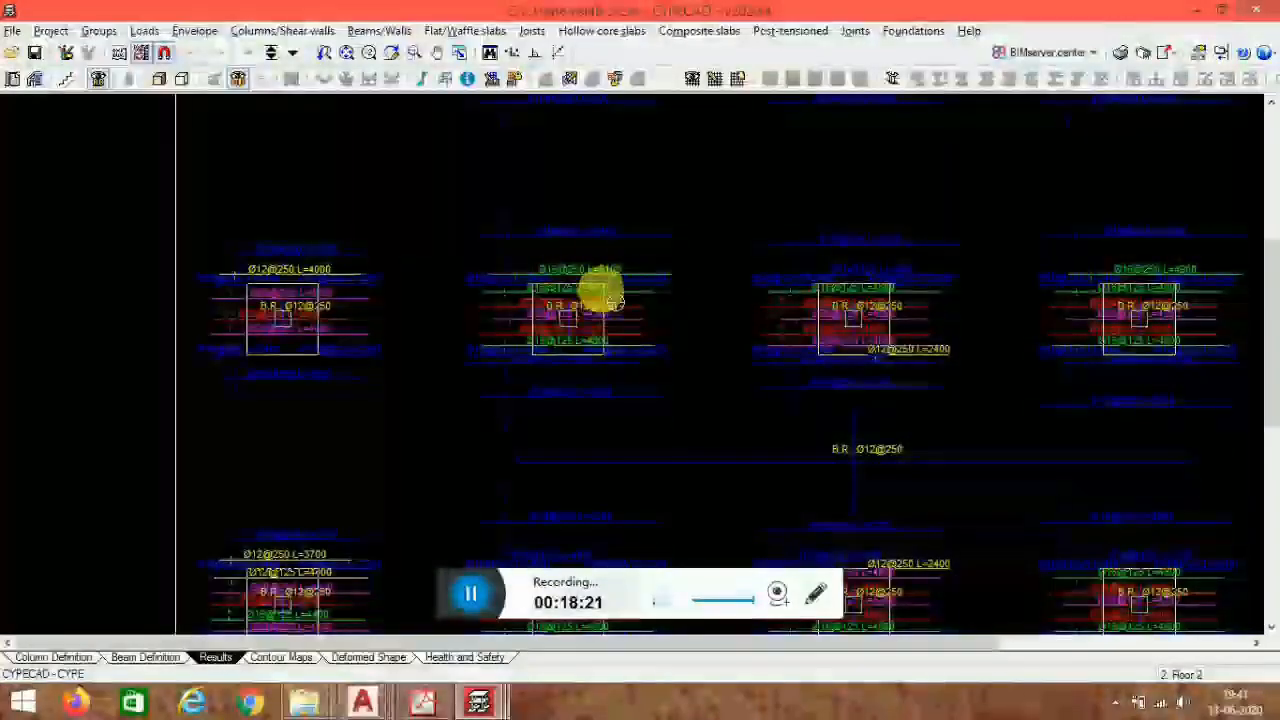
- Modify the distribution width of the top reinforcement around the second column, deleting overlapped reinforcement
click(712, 80)
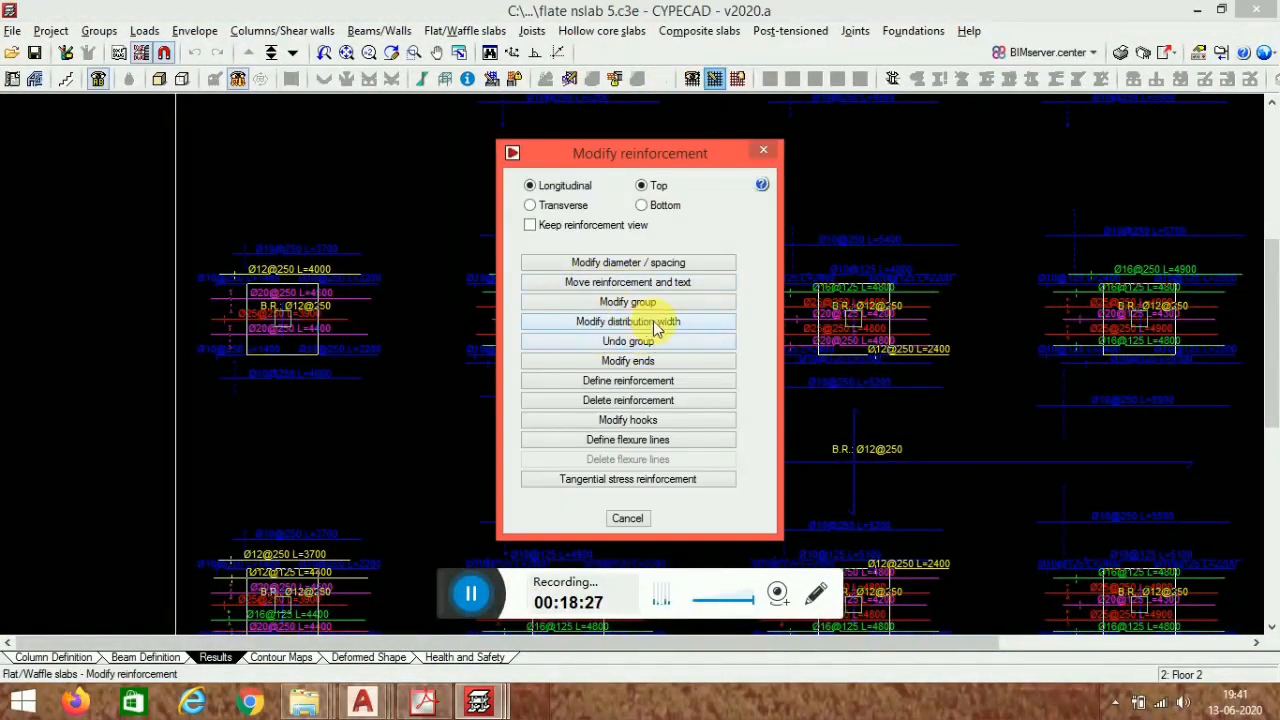
click(628, 321)
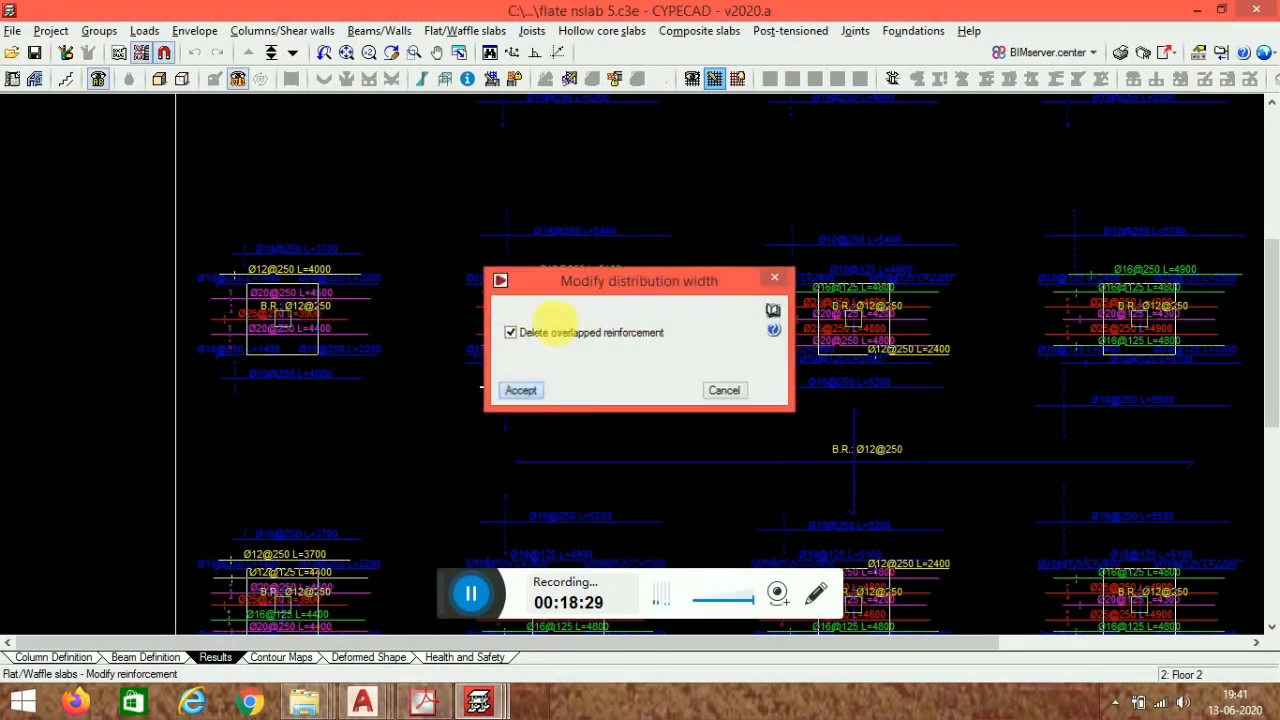
click(521, 388)
click(611, 236)
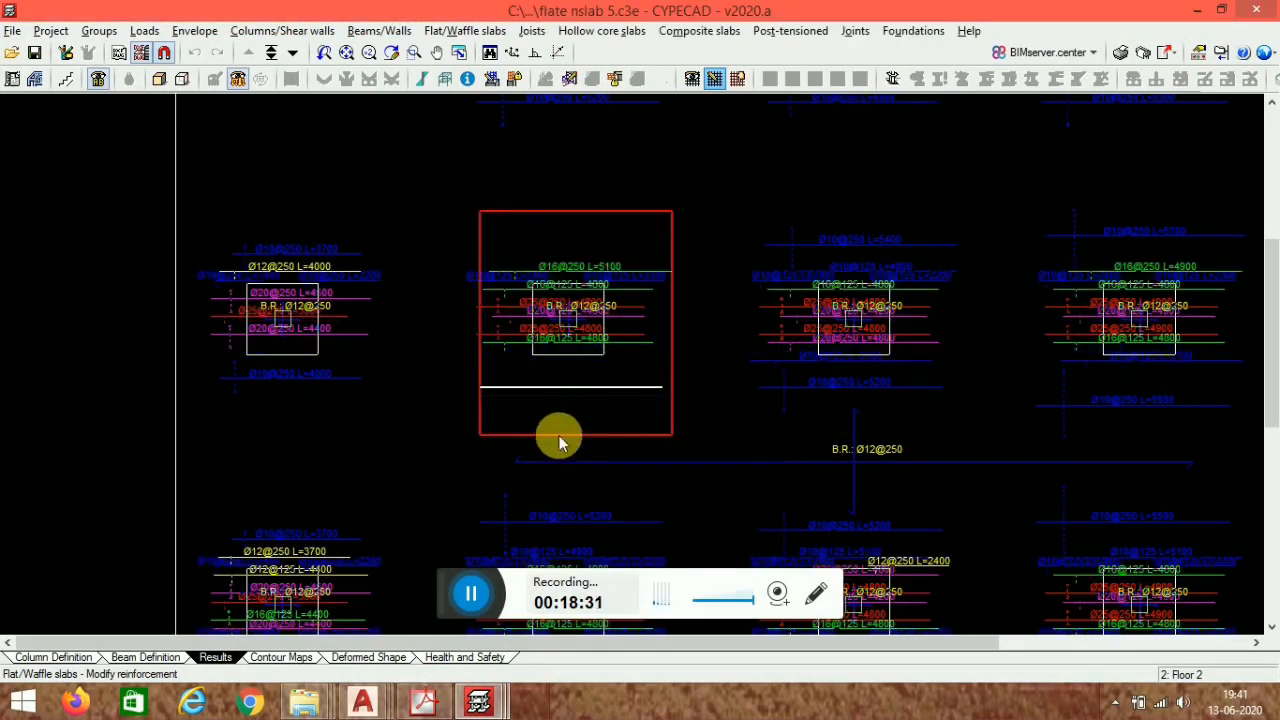
click(490, 430)
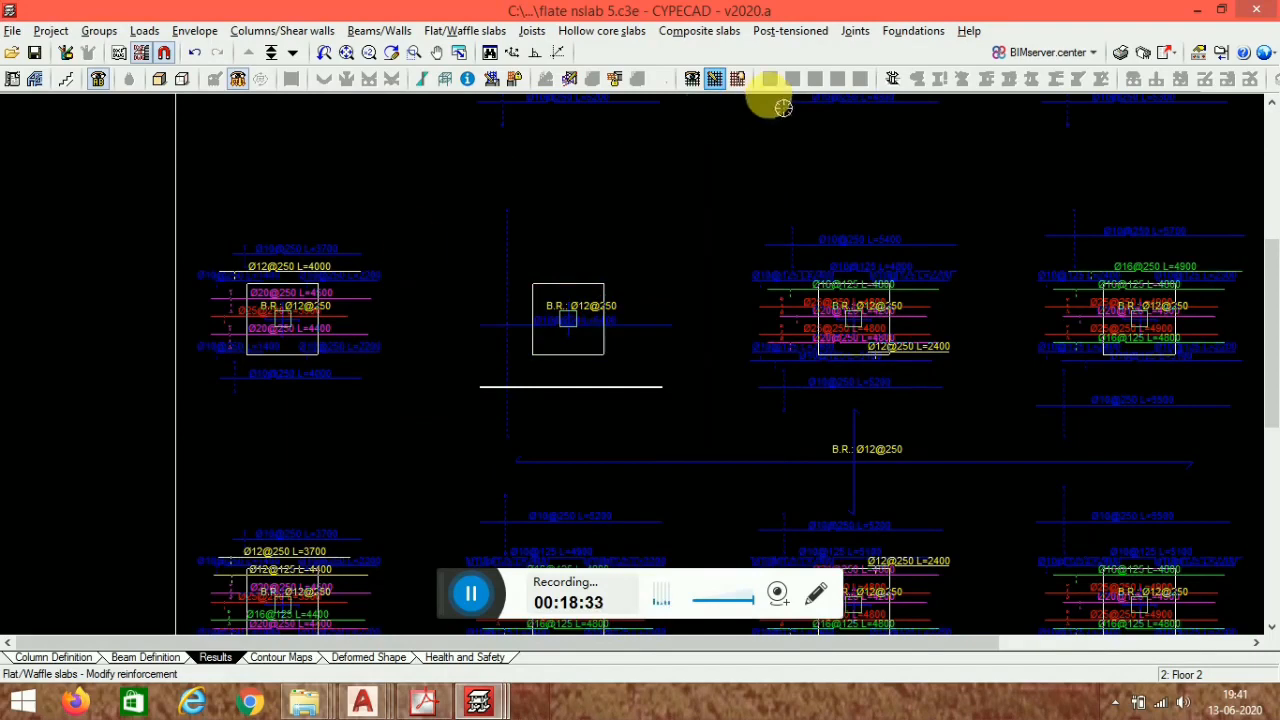
- Inspect the edited column region's top reinforcement closely
click(715, 82)
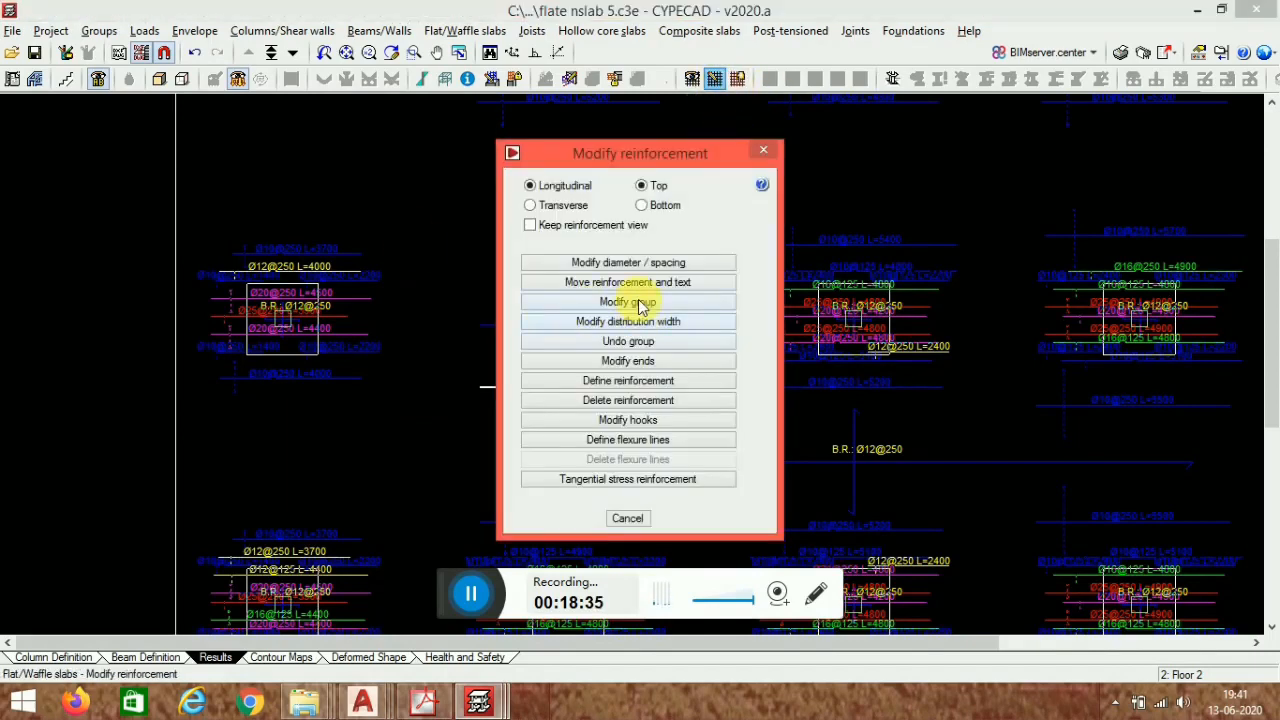
click(645, 286)
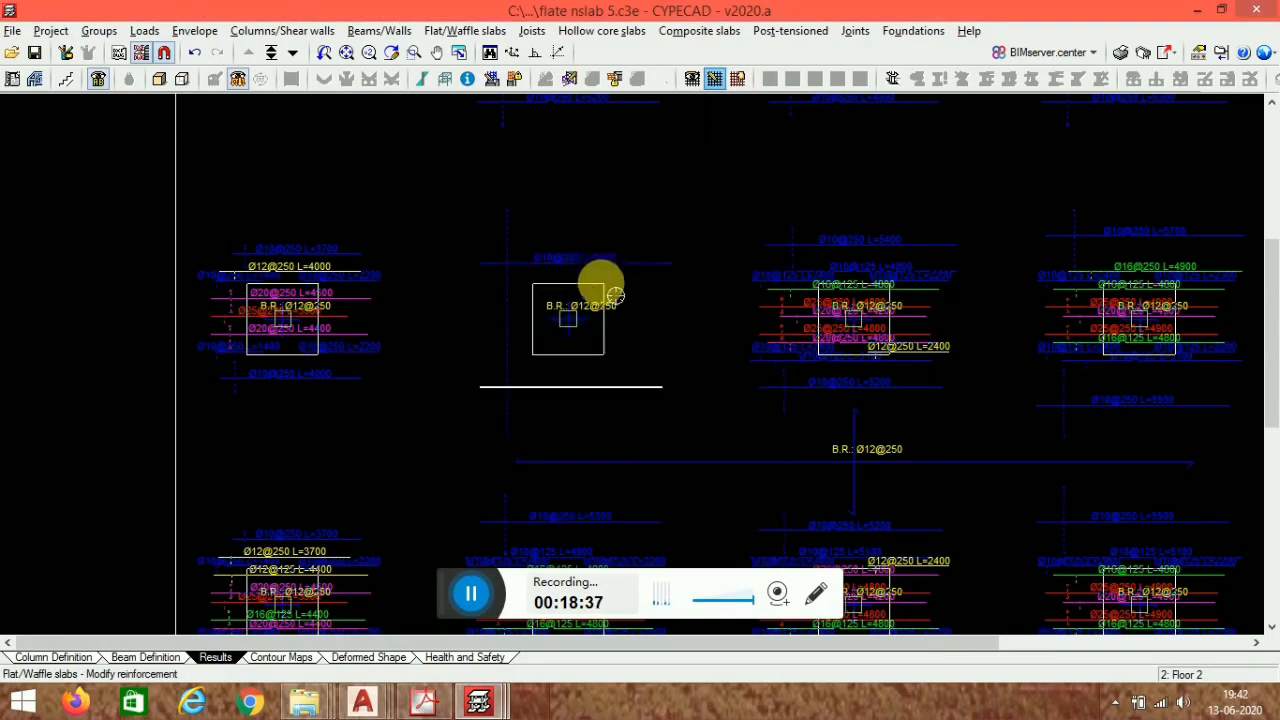
scroll(640, 298, up, 2)
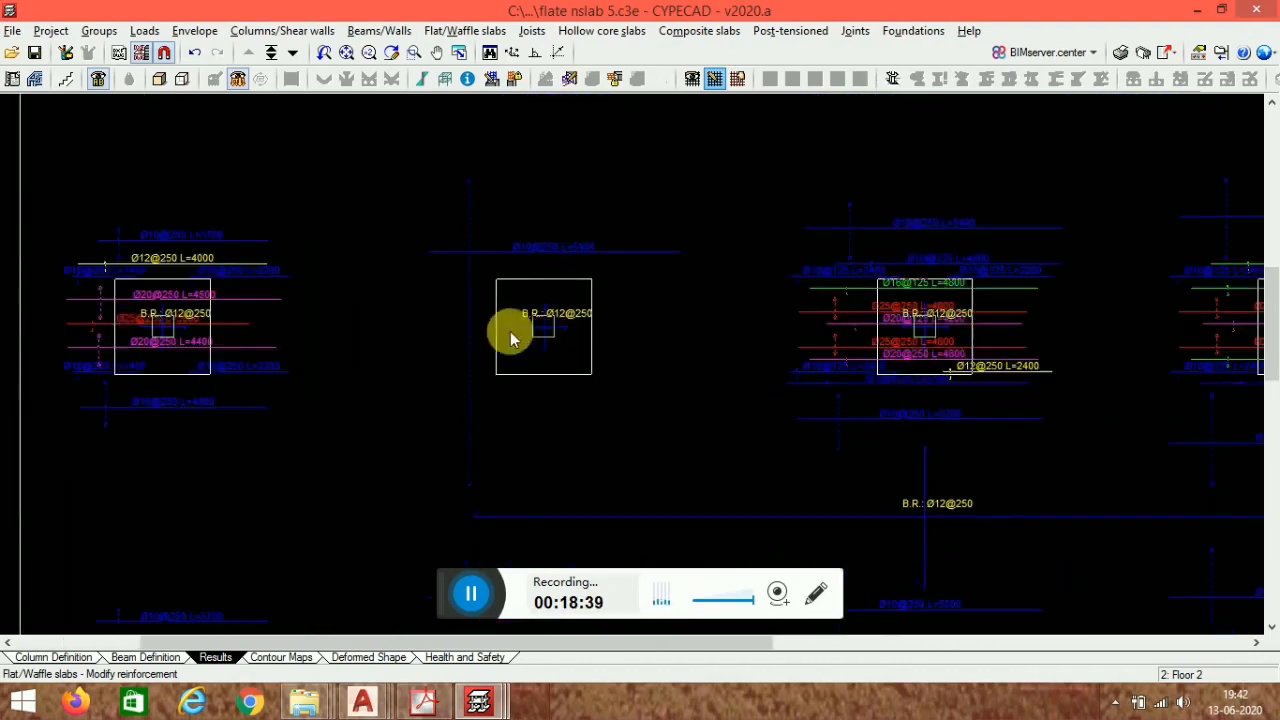
scroll(520, 342, up, 1)
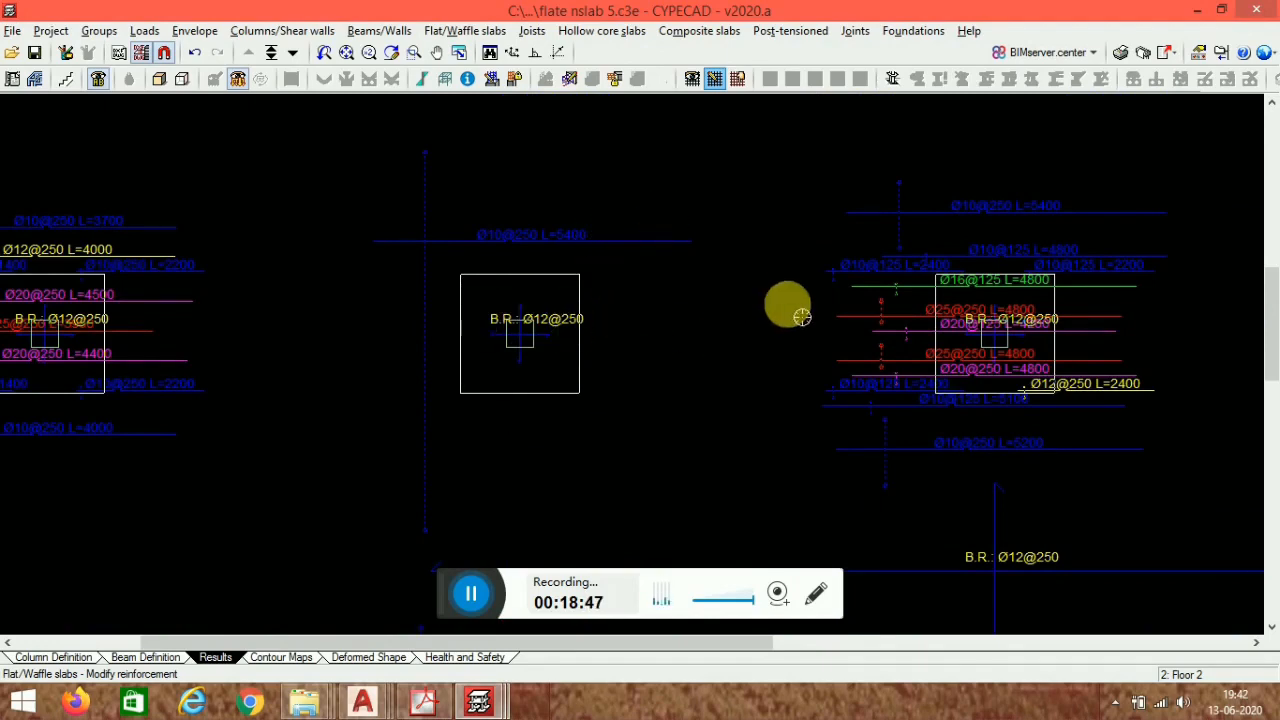
scroll(634, 206, down, 3)
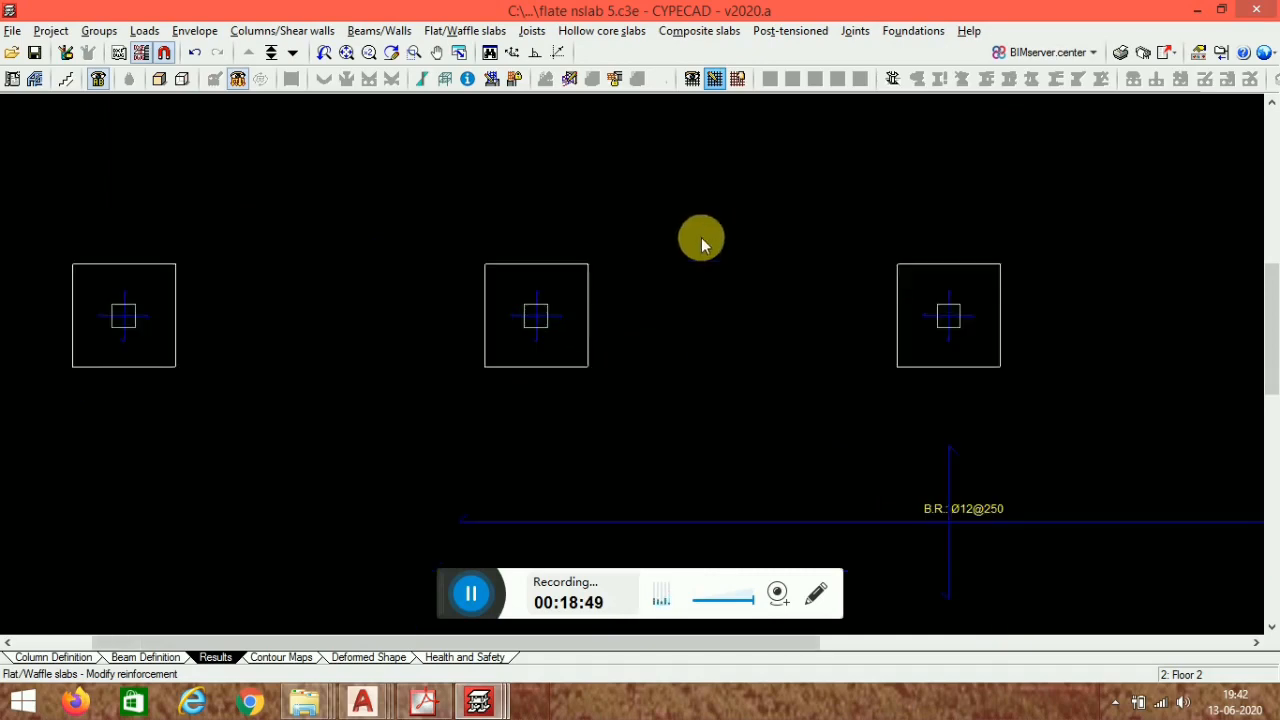
- Go to the Foundations group and turn off the flat slab grid line view
click(135, 657)
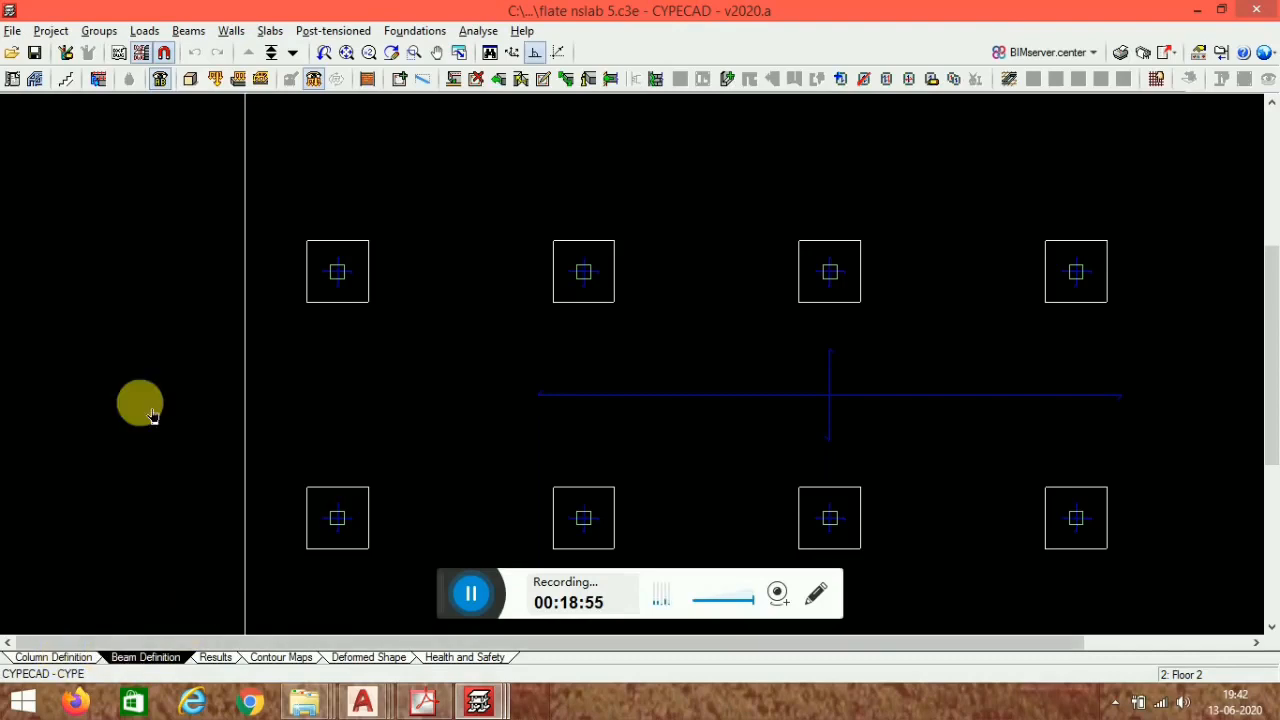
click(271, 52)
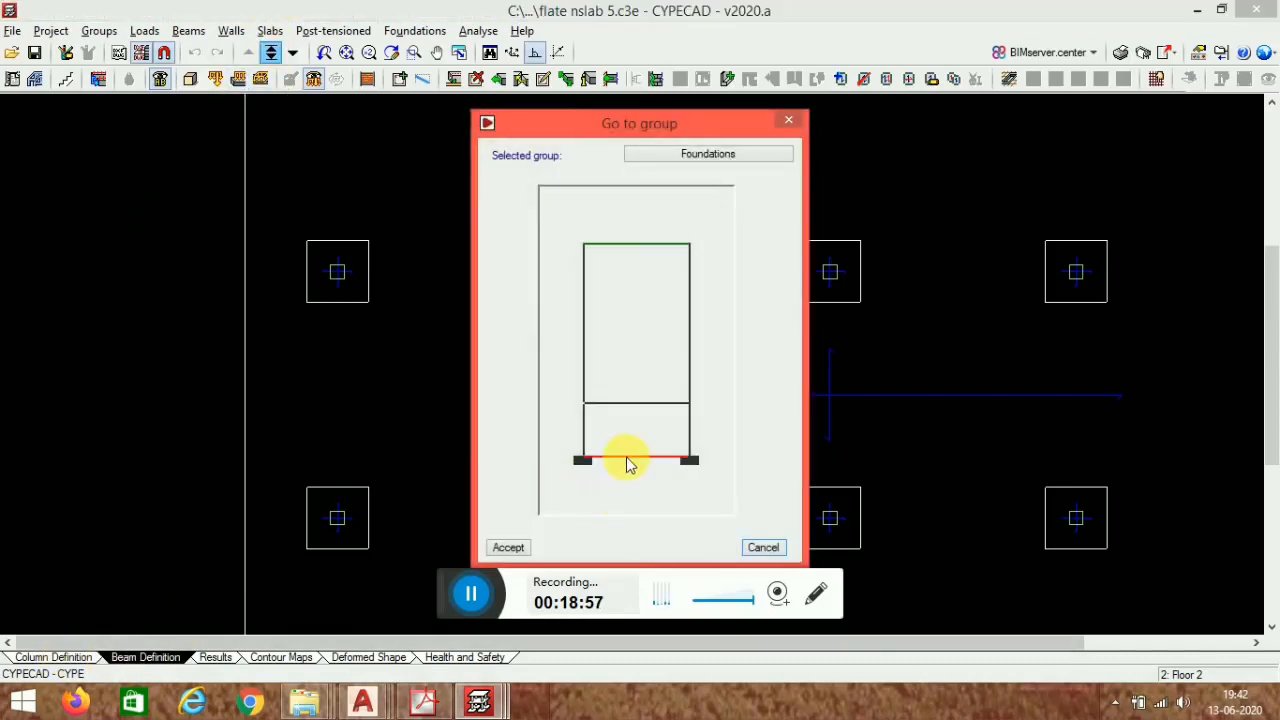
click(627, 460)
scroll(757, 200, down, 8)
middle_drag(873, 376, 765, 442)
click(141, 52)
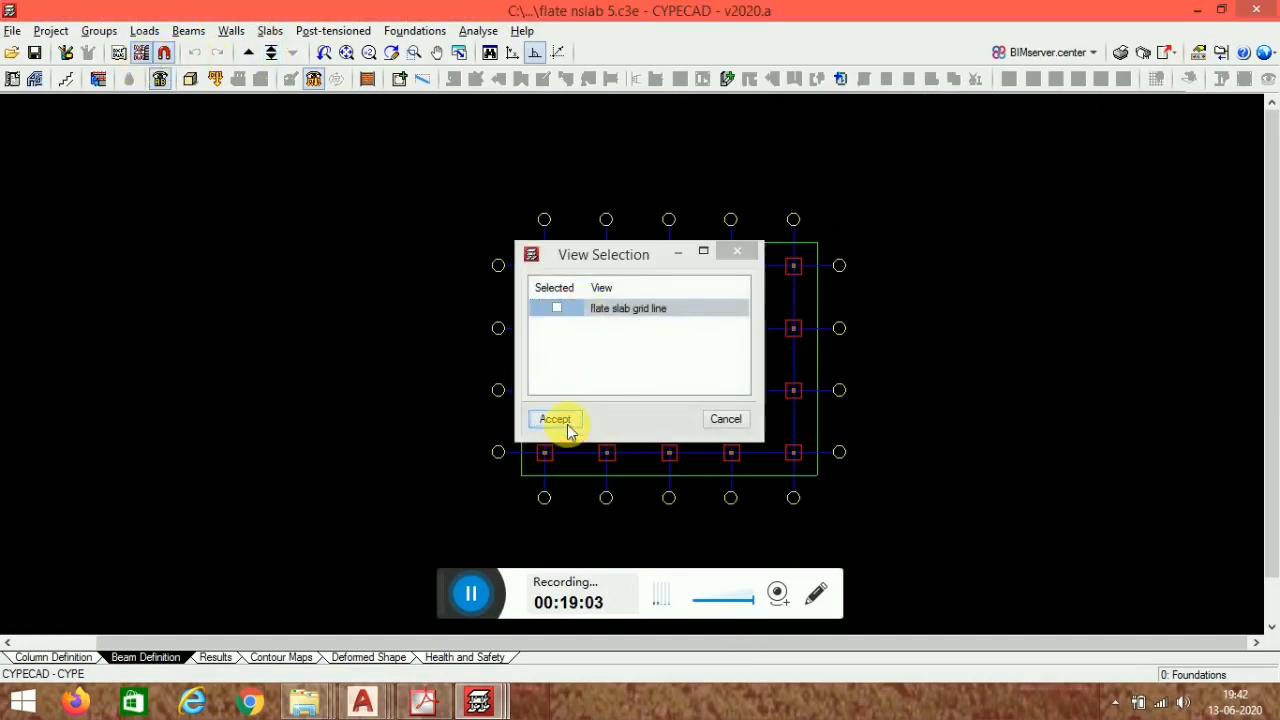
click(556, 420)
- Add new single-column footings of the first foundation type under the building's columns
scroll(740, 343, up, 2)
middle_drag(792, 382, 758, 384)
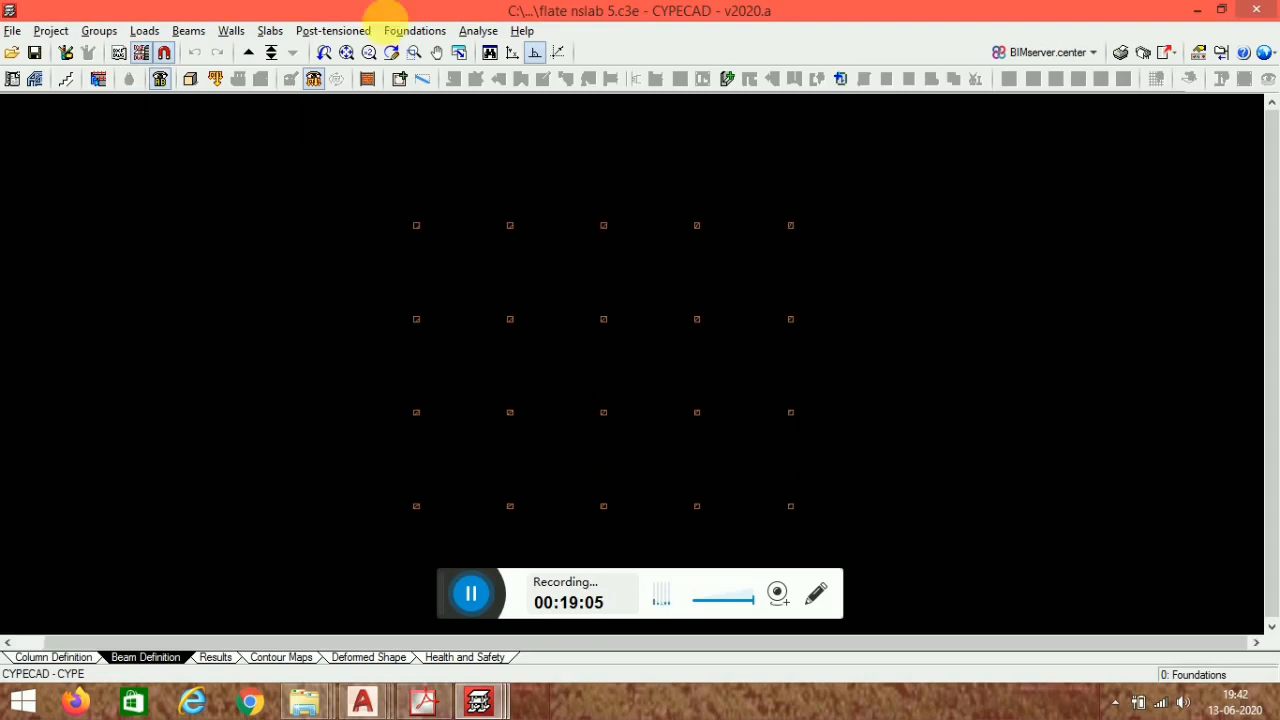
click(415, 31)
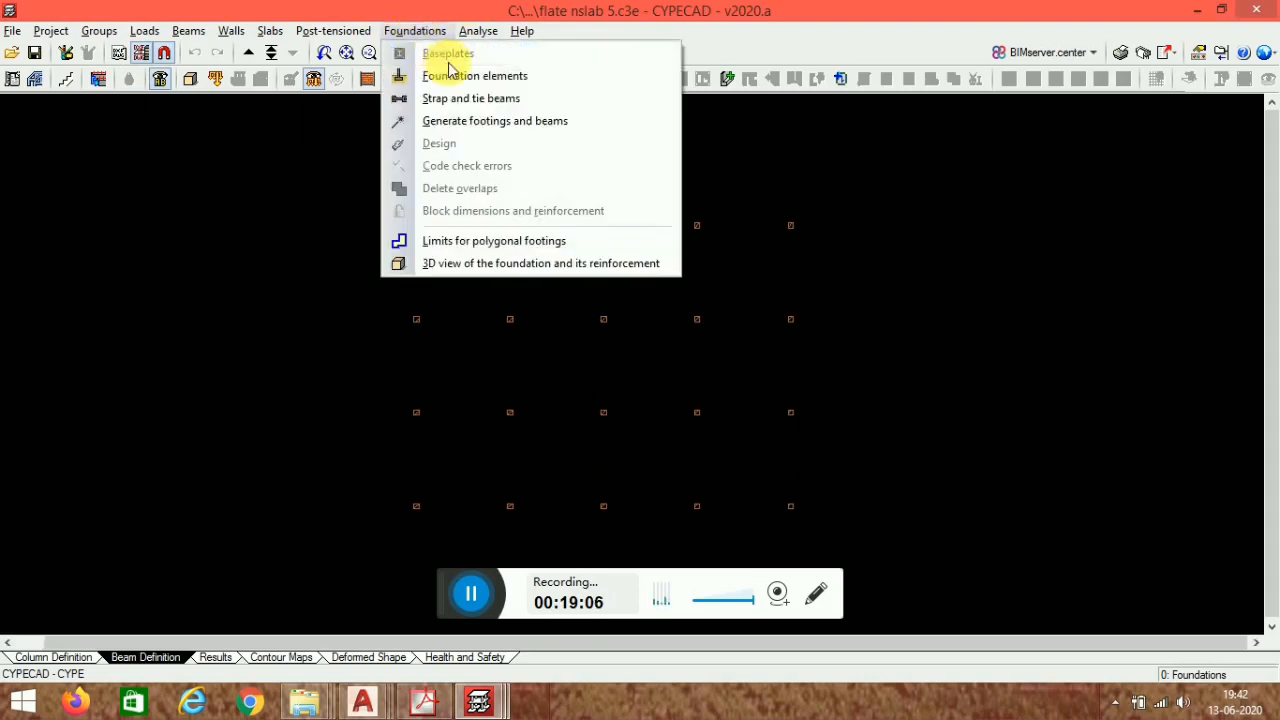
click(500, 76)
click(32, 130)
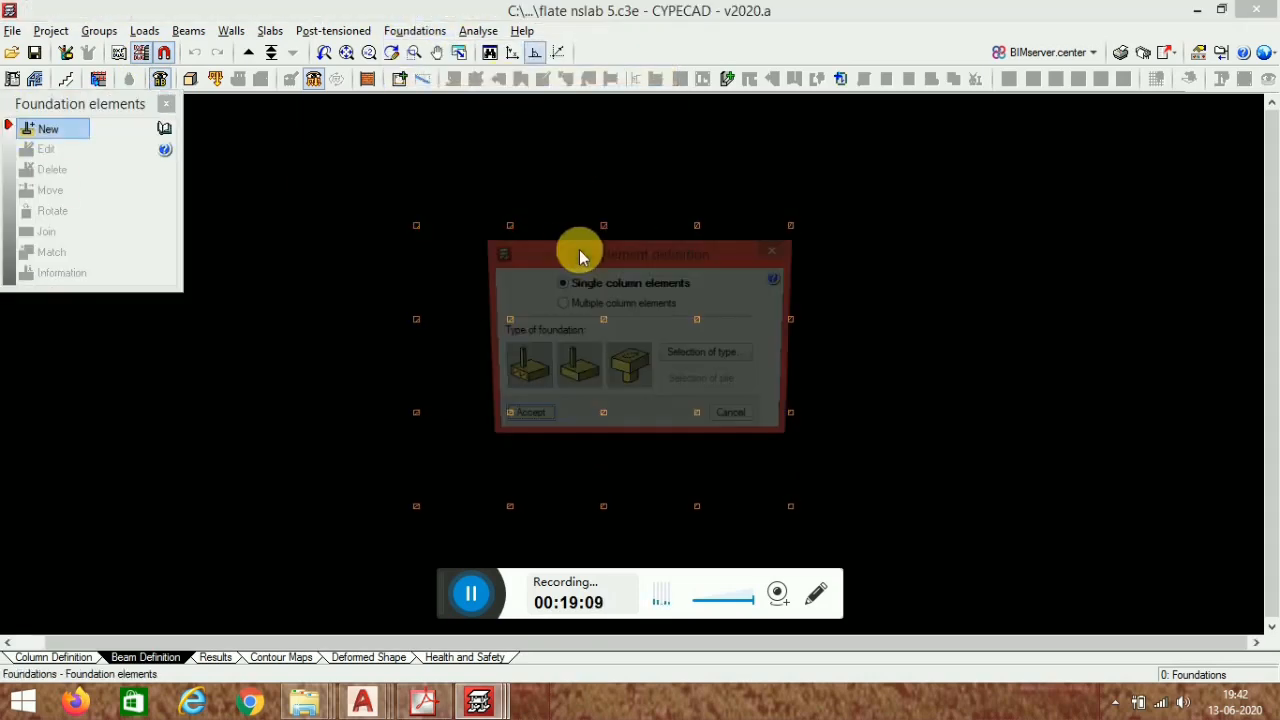
click(729, 356)
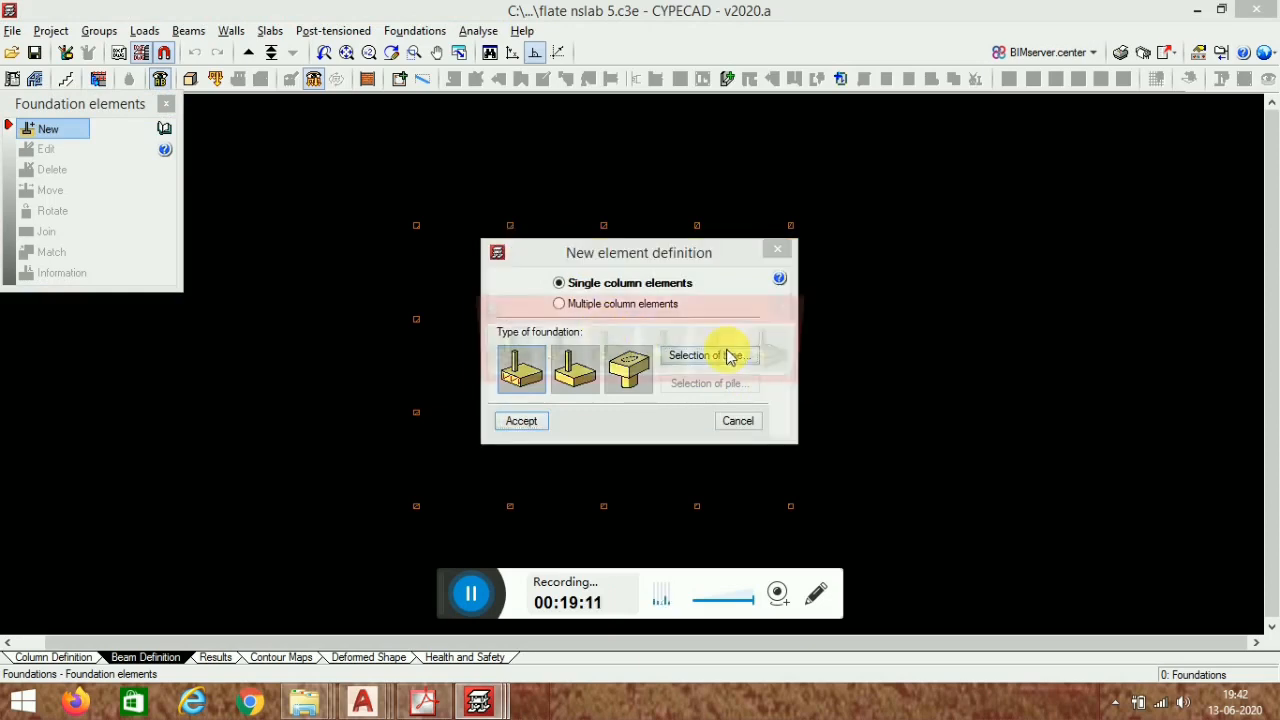
click(516, 360)
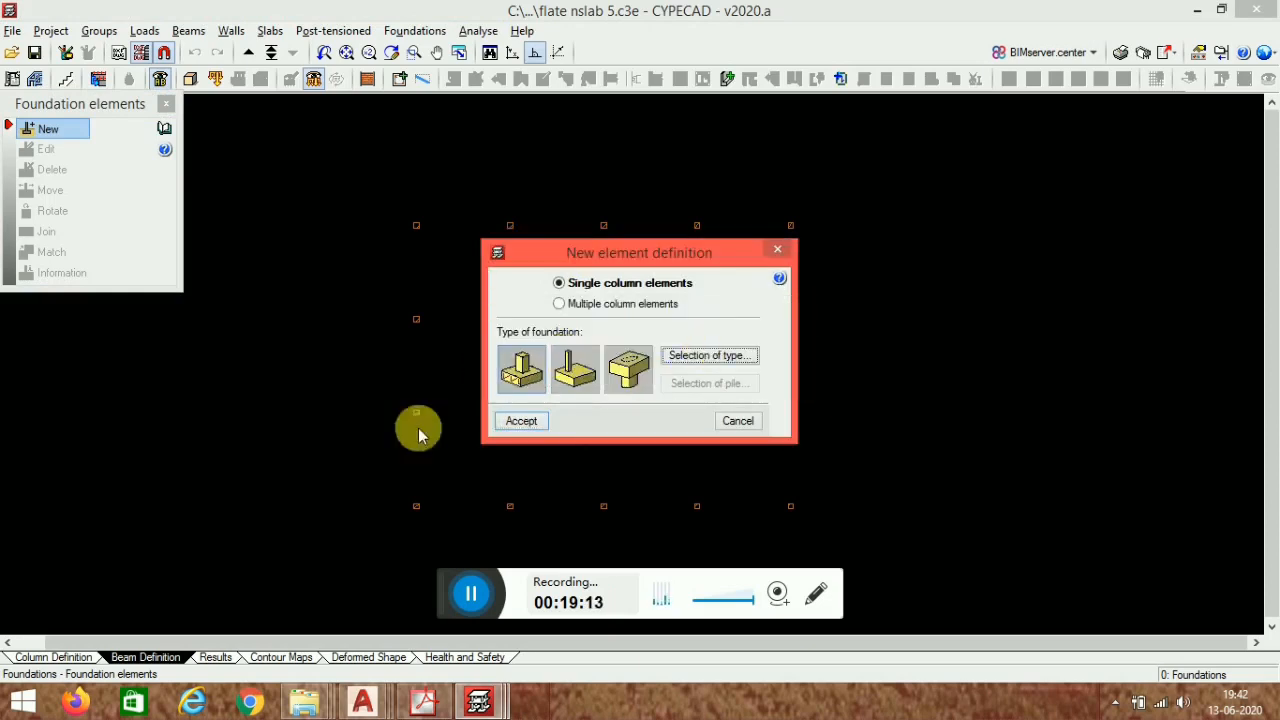
click(517, 421)
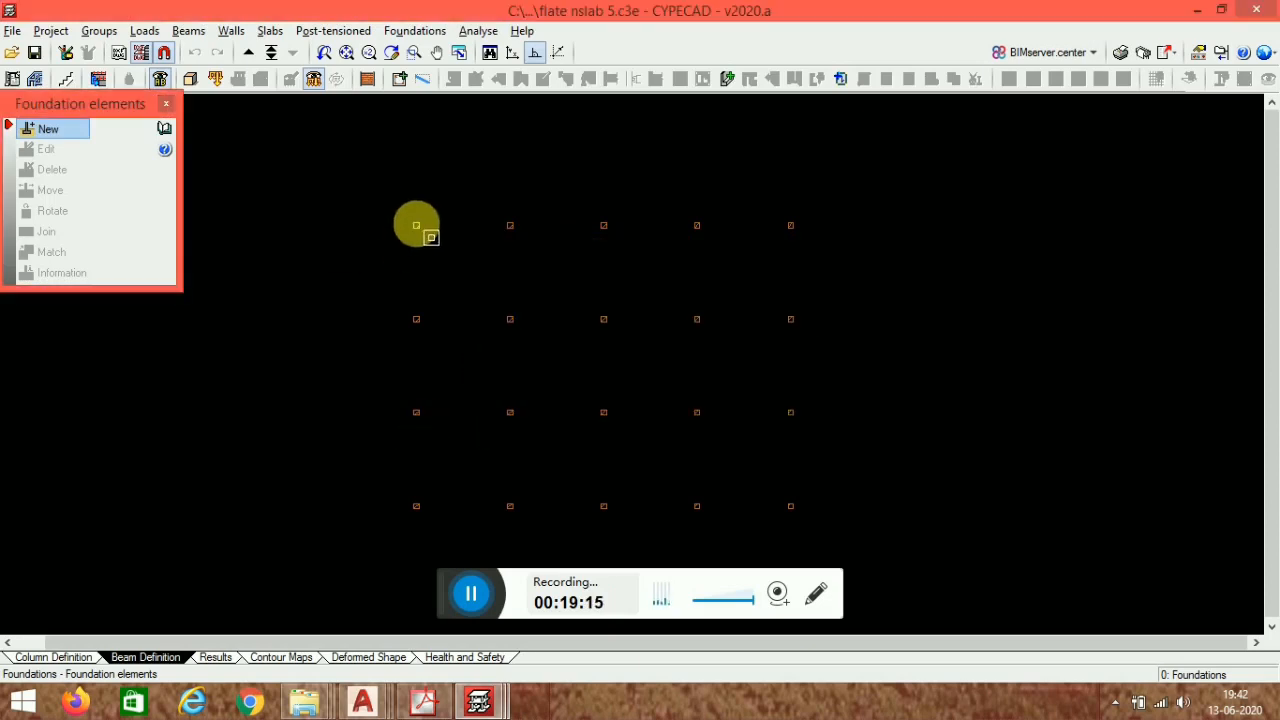
click(510, 225)
click(603, 225)
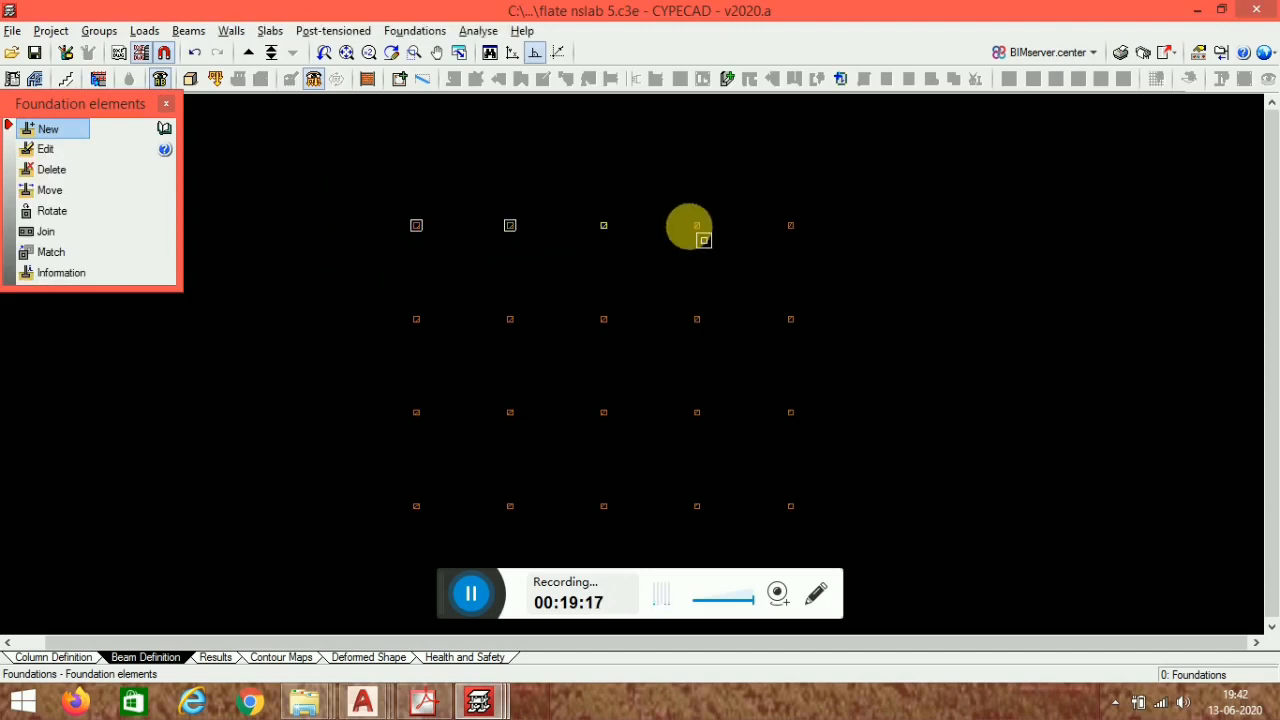
click(697, 225)
click(790, 225)
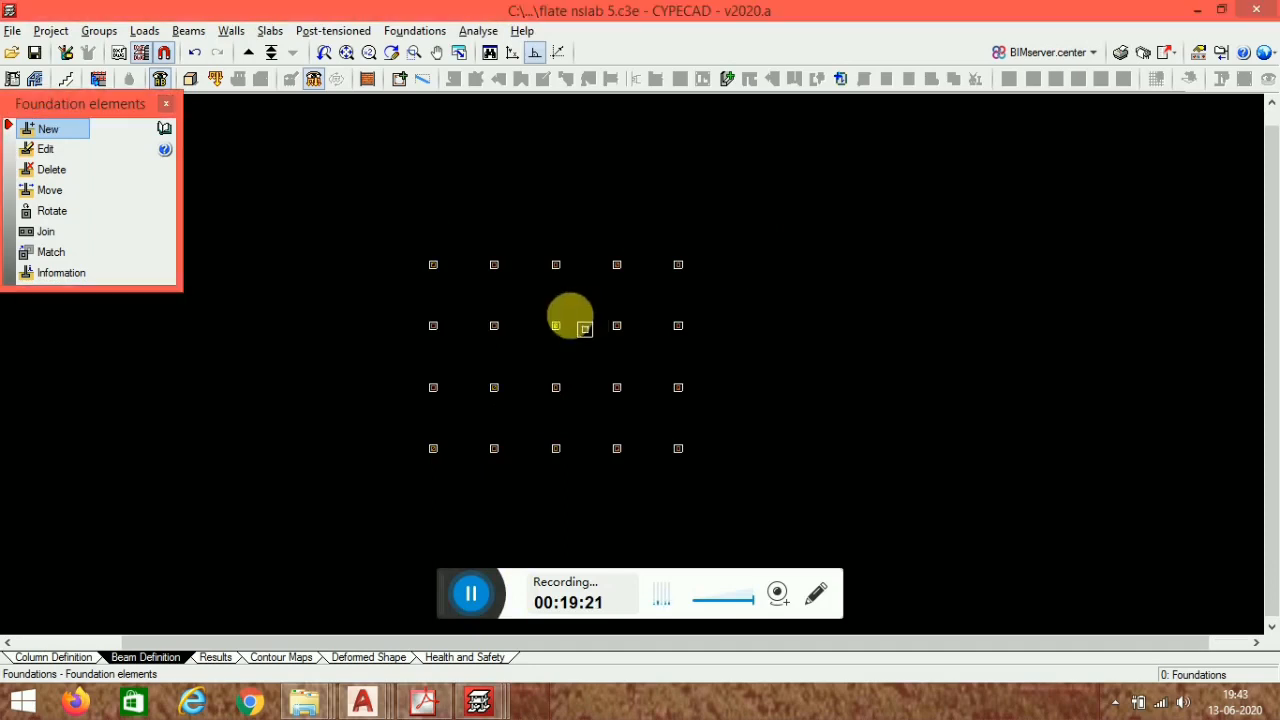
- Define C.1 tie beams connecting the top row of columns from end to end
scroll(585, 312, up, 1)
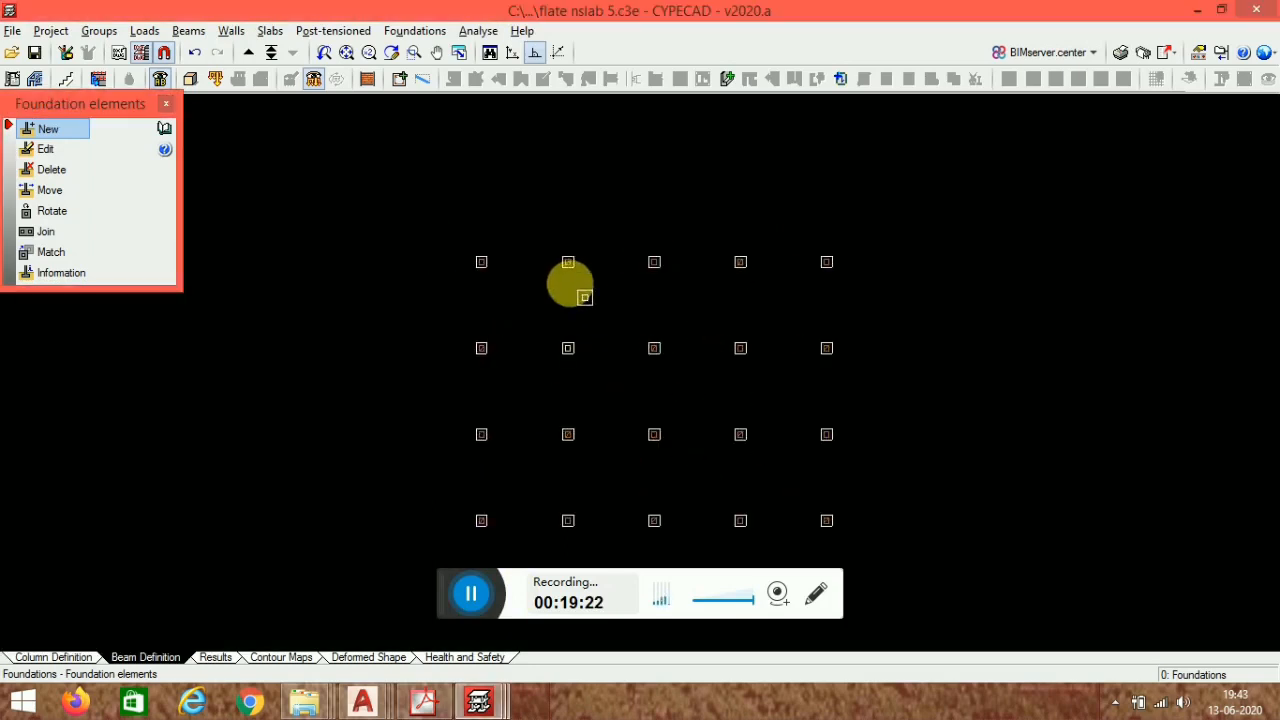
click(441, 33)
click(482, 99)
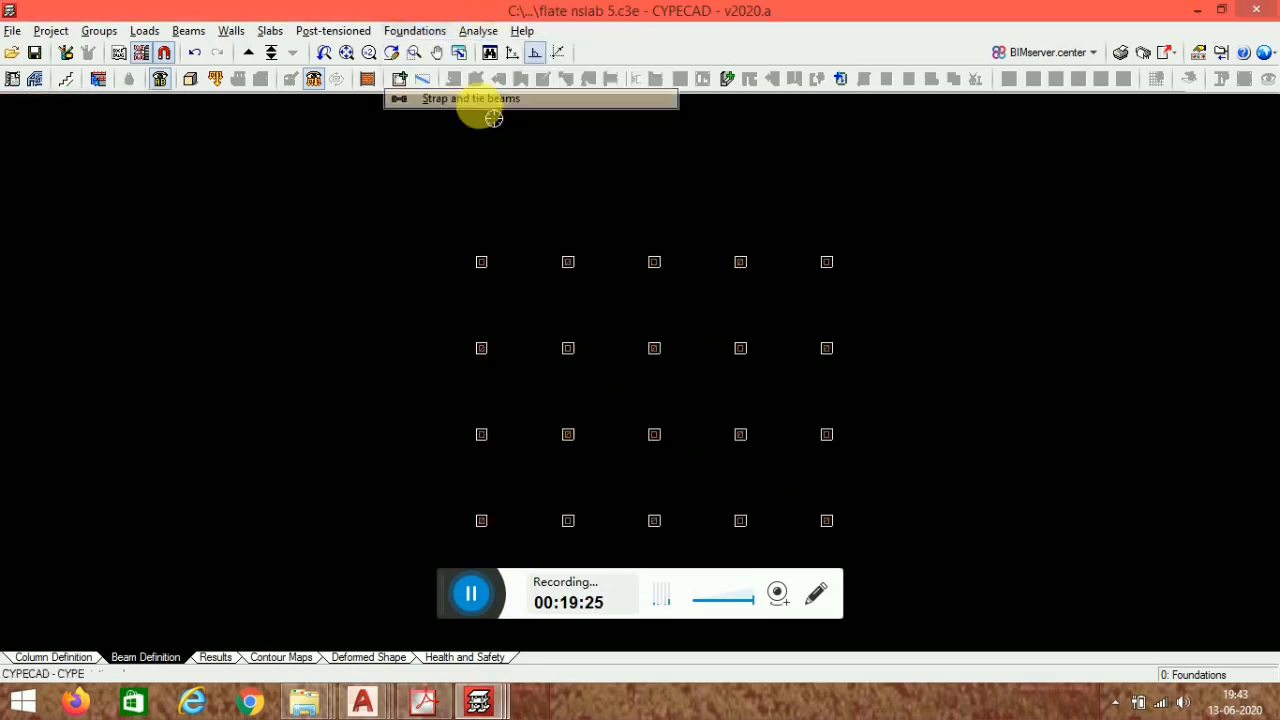
click(62, 130)
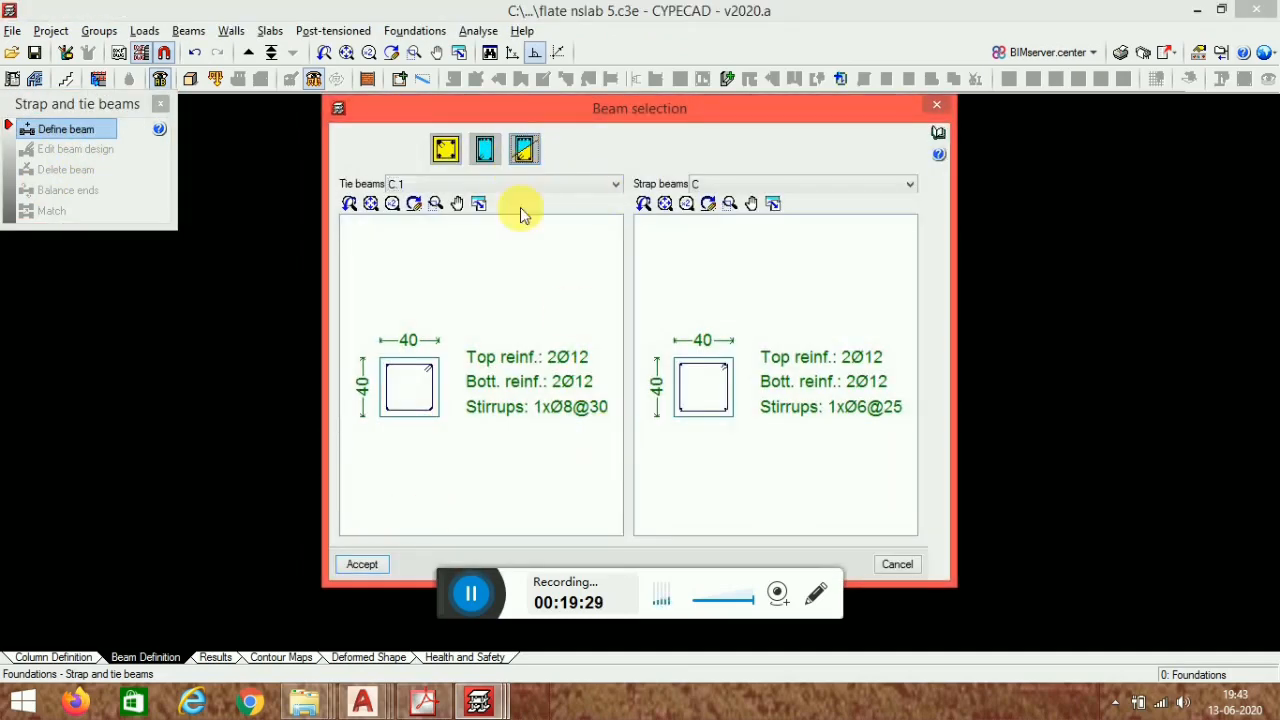
click(362, 564)
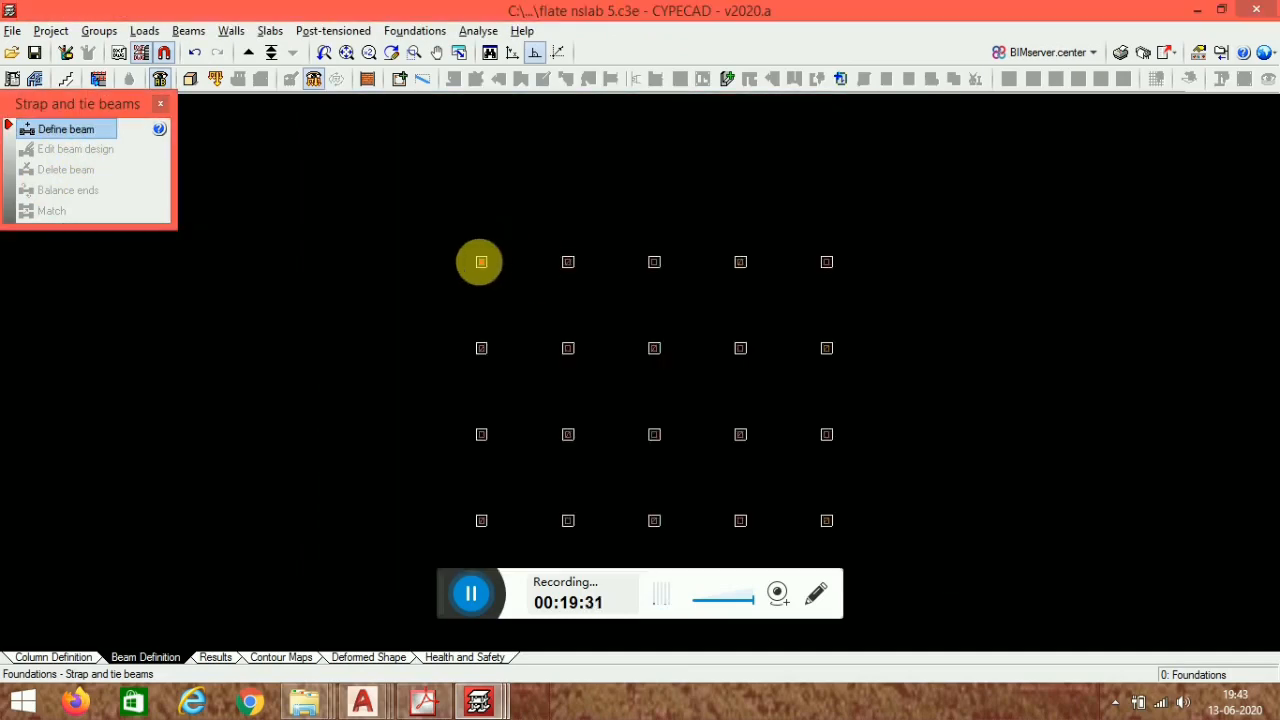
click(481, 262)
click(826, 262)
click(822, 263)
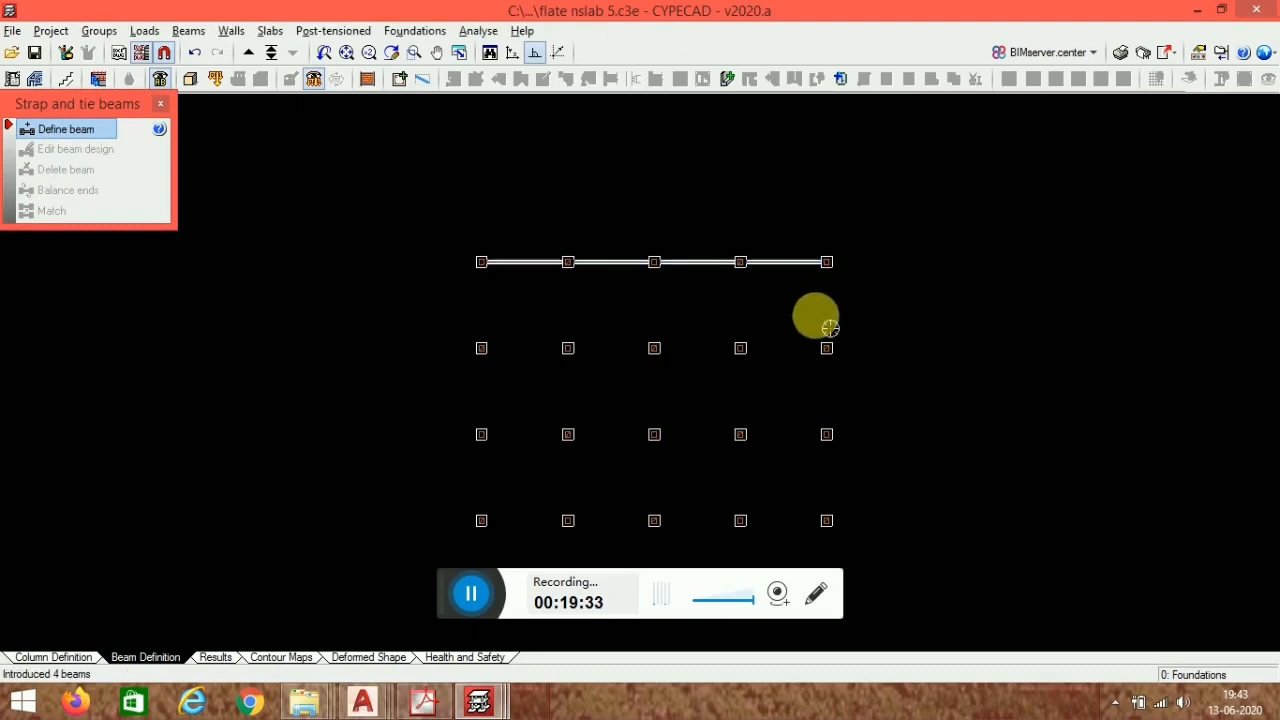
click(829, 259)
- Add tie beams along the right, bottom and left perimeter column lines
scroll(793, 226, down, 3)
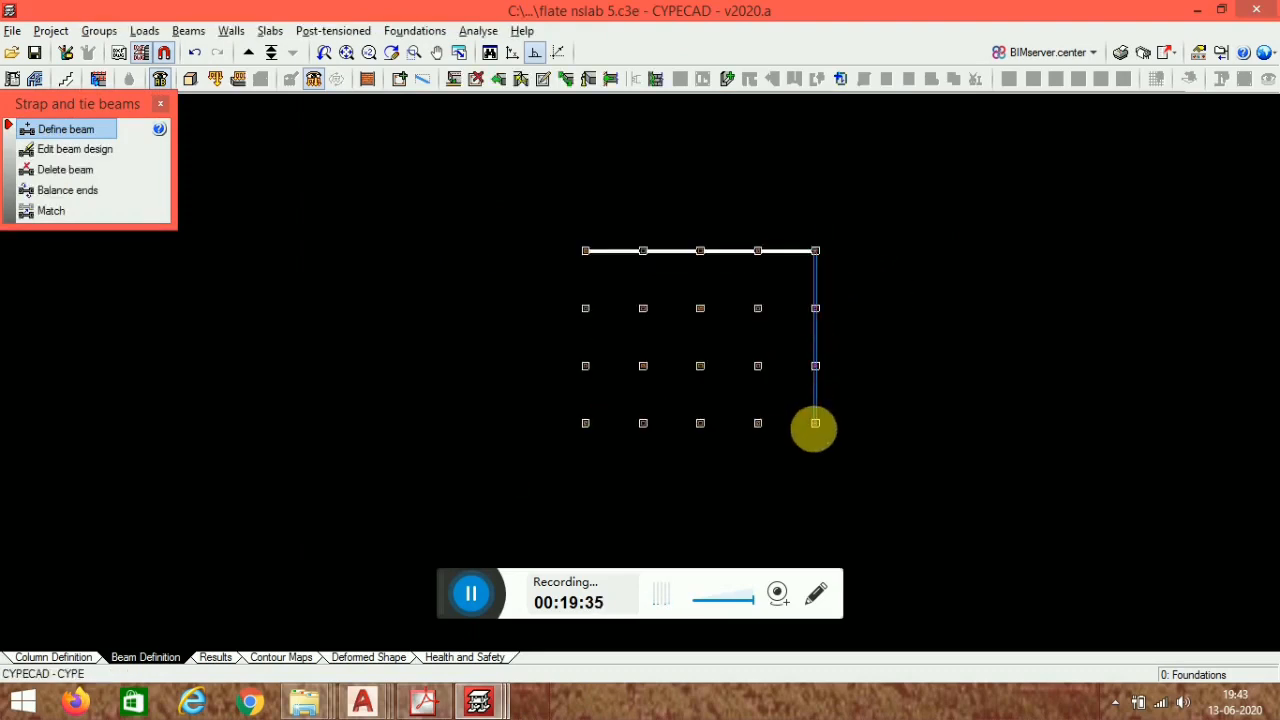
click(816, 424)
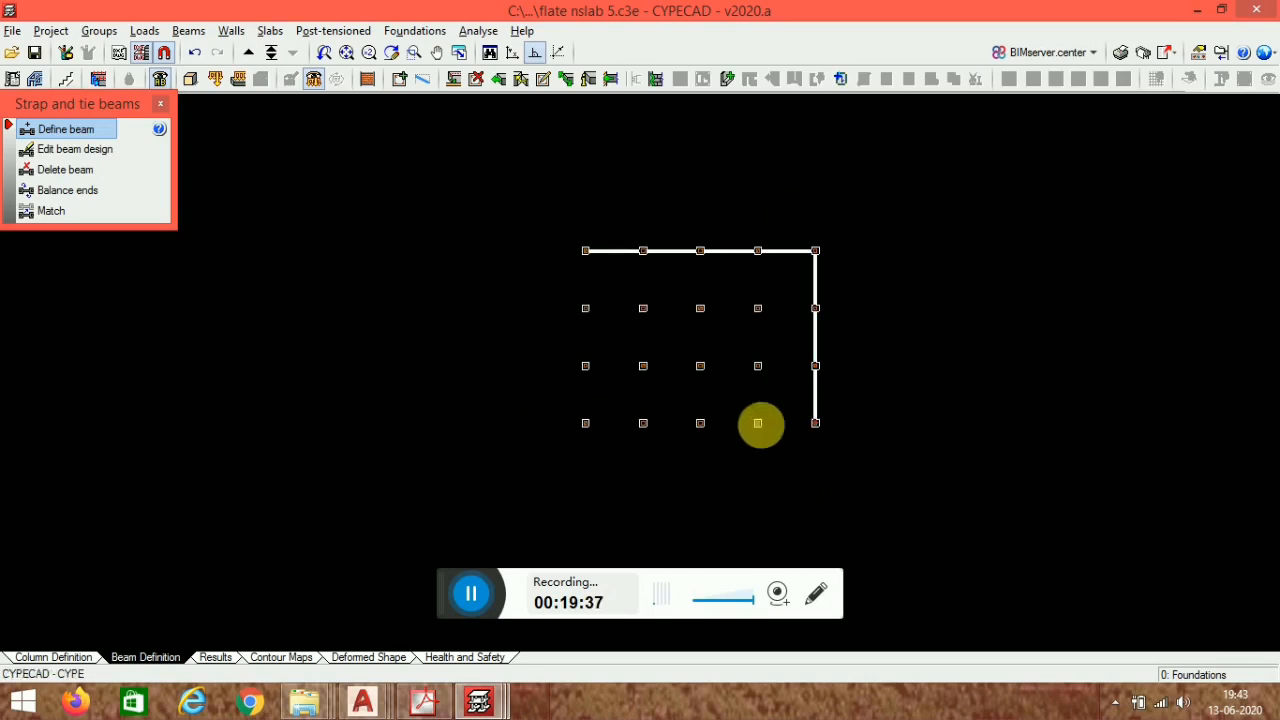
click(585, 423)
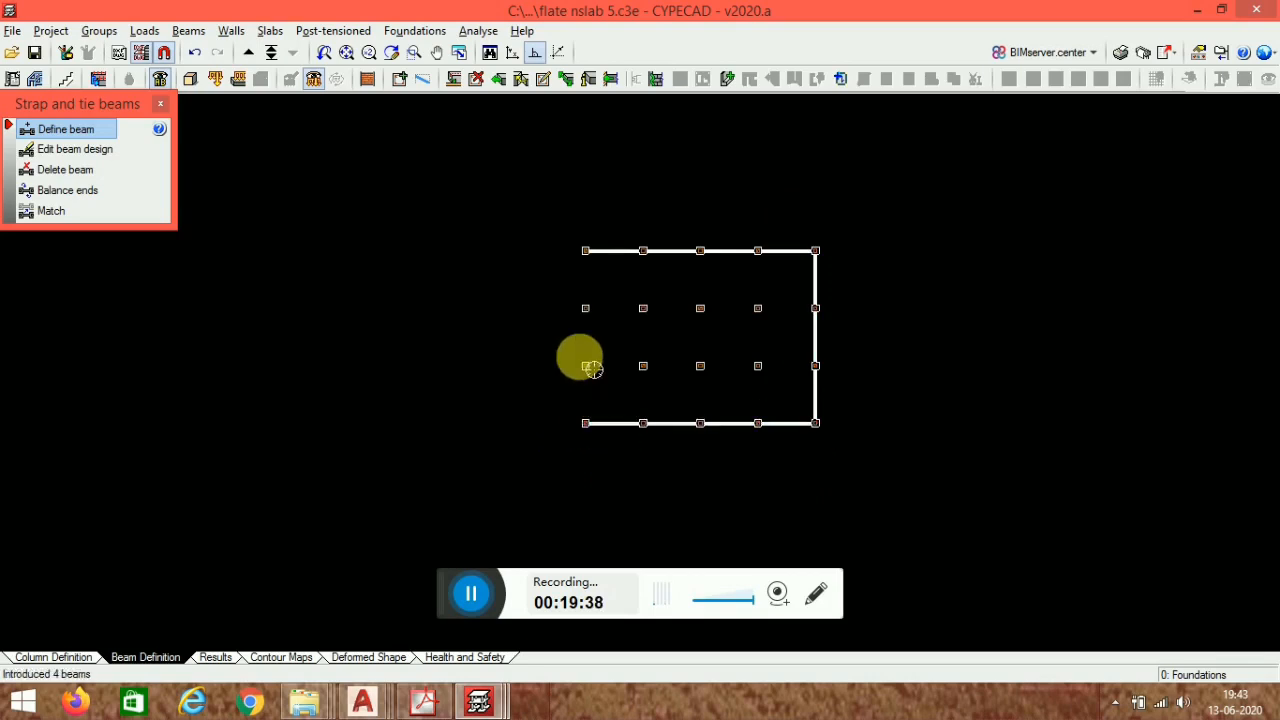
click(586, 251)
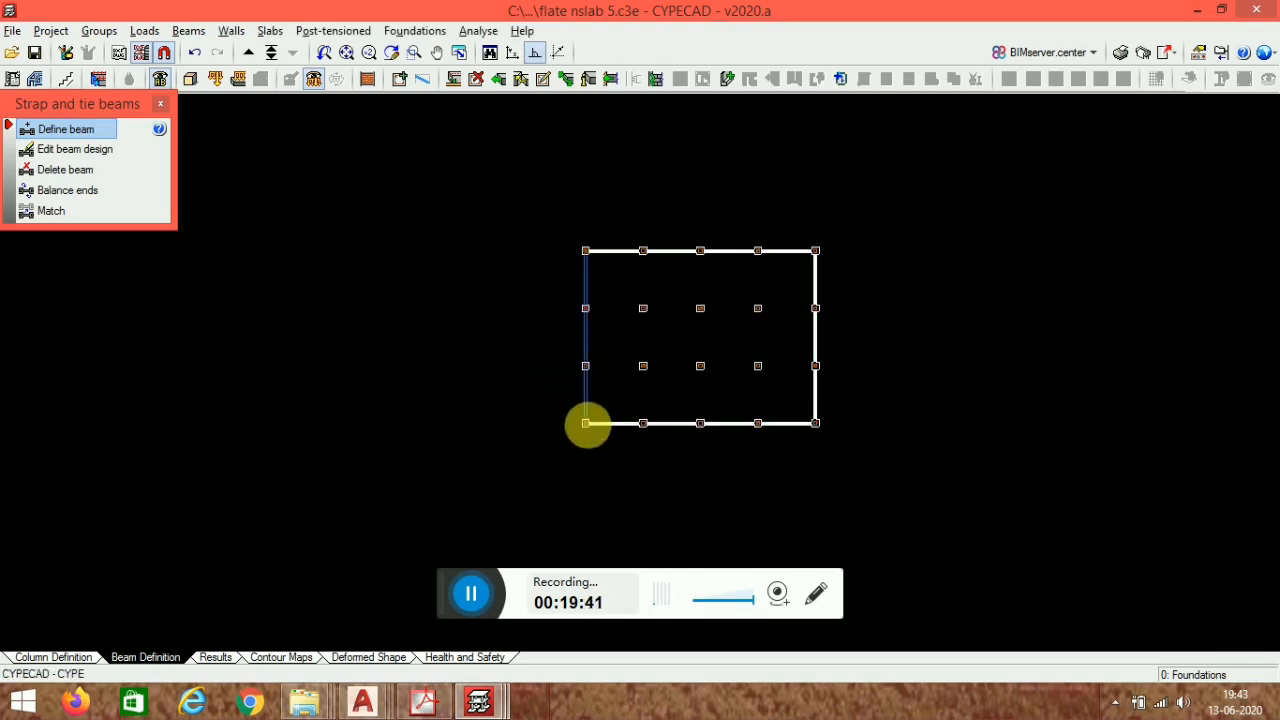
click(586, 423)
- Add tie beams along the two interior horizontal column rows
click(585, 365)
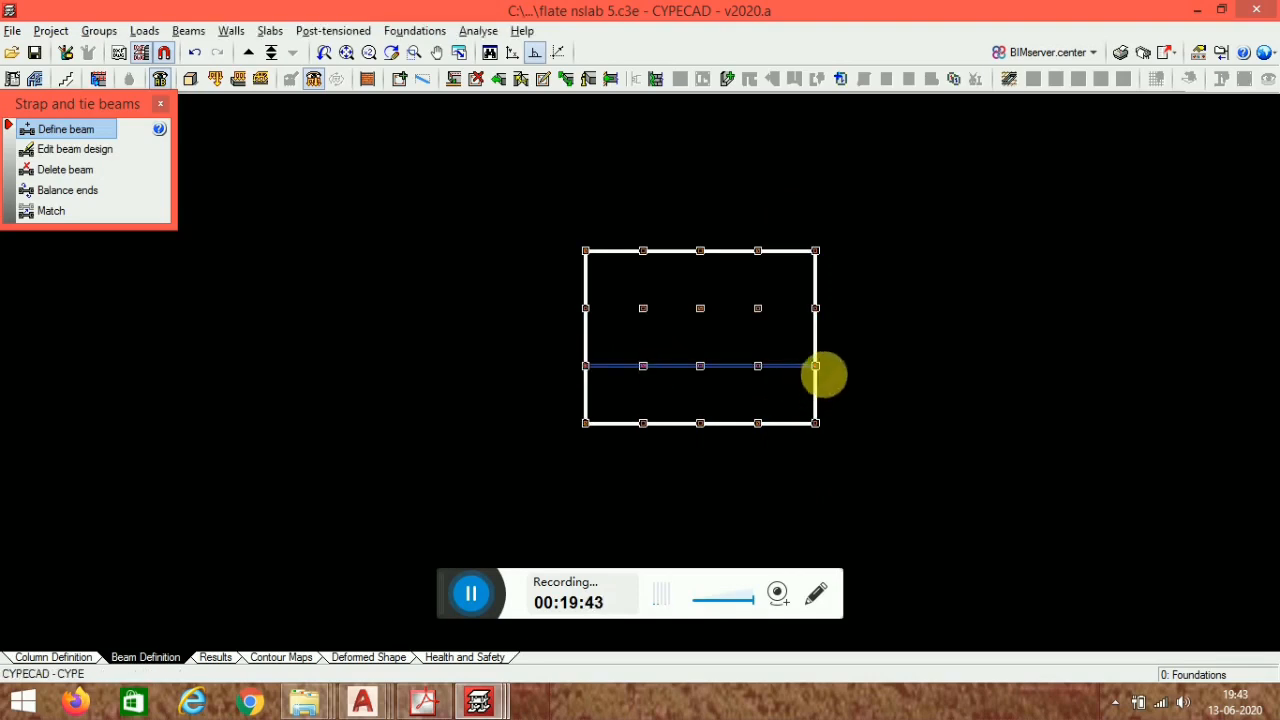
click(816, 366)
click(585, 308)
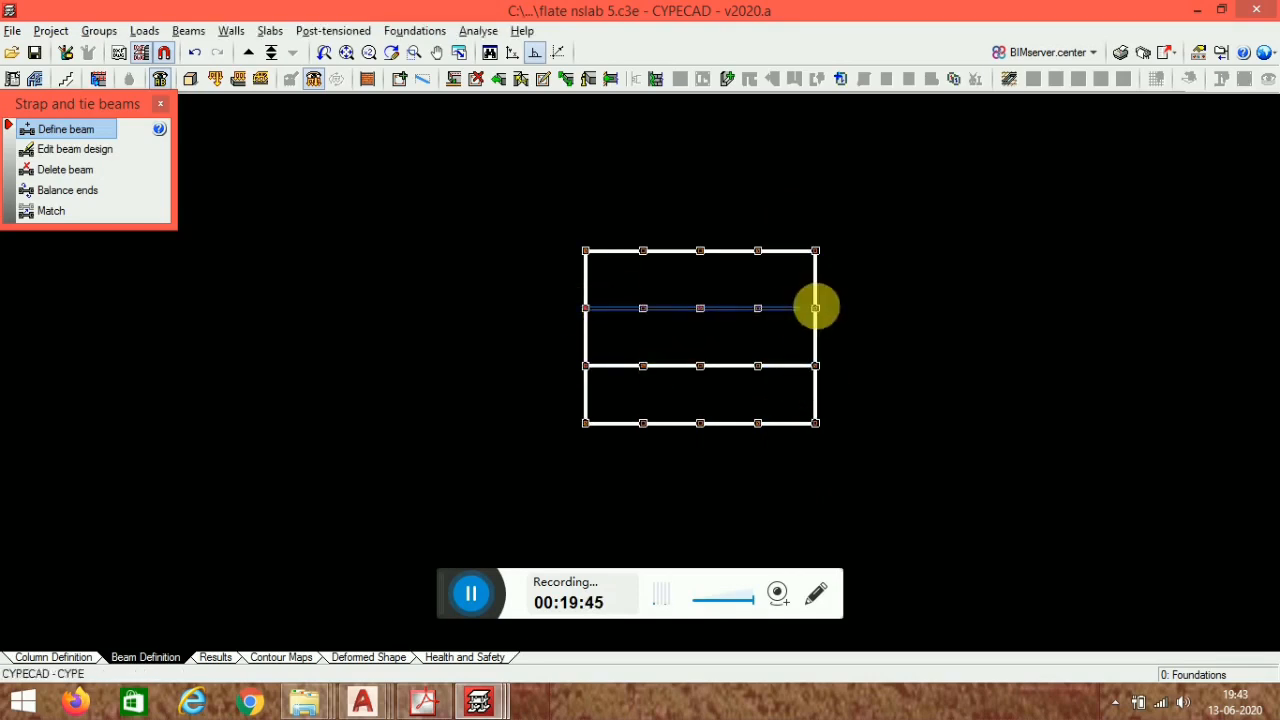
click(816, 308)
- Add tie beams along the three interior vertical column lines to complete the grid
scroll(700, 289, up, 5)
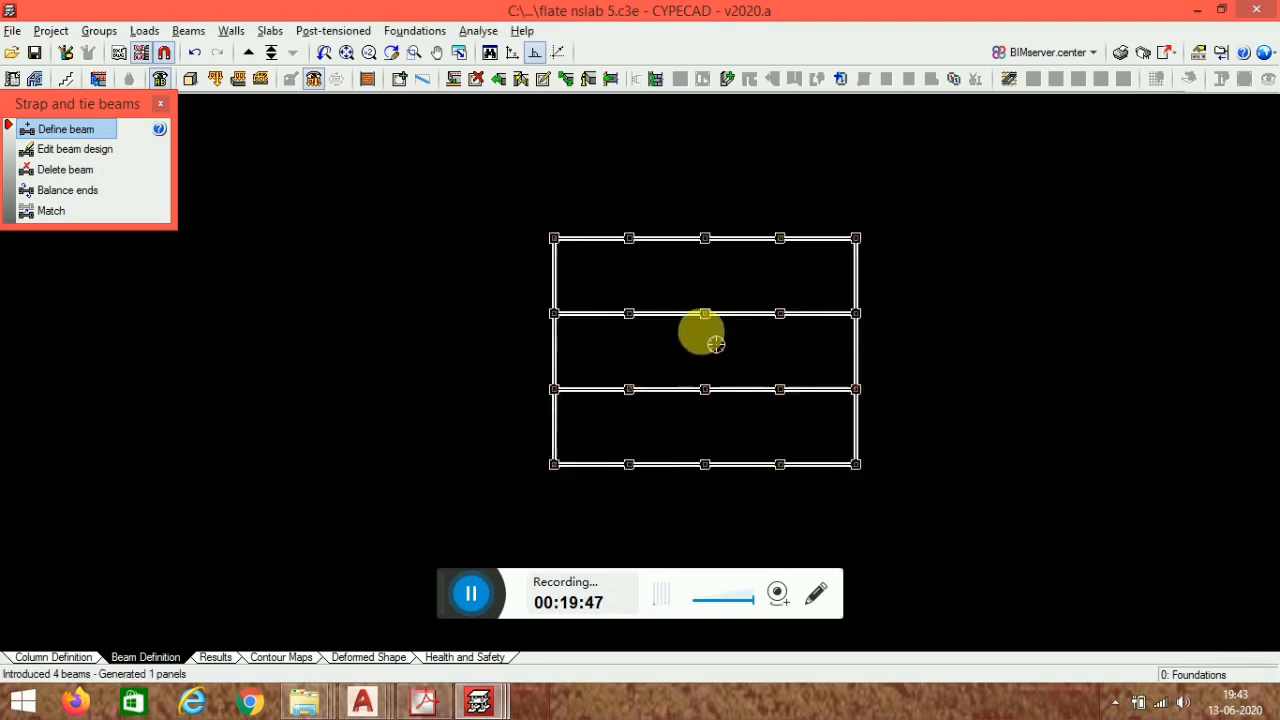
middle_drag(714, 343, 615, 343)
scroll(615, 343, up, 1)
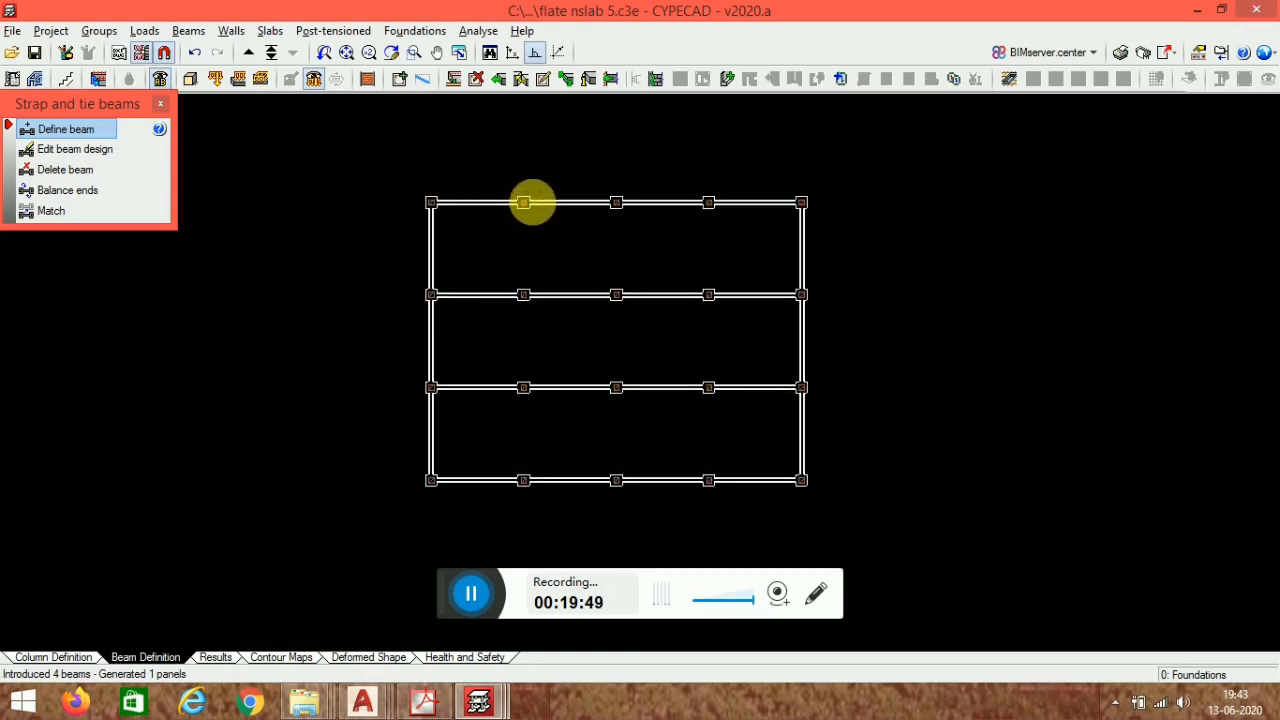
click(523, 202)
click(523, 480)
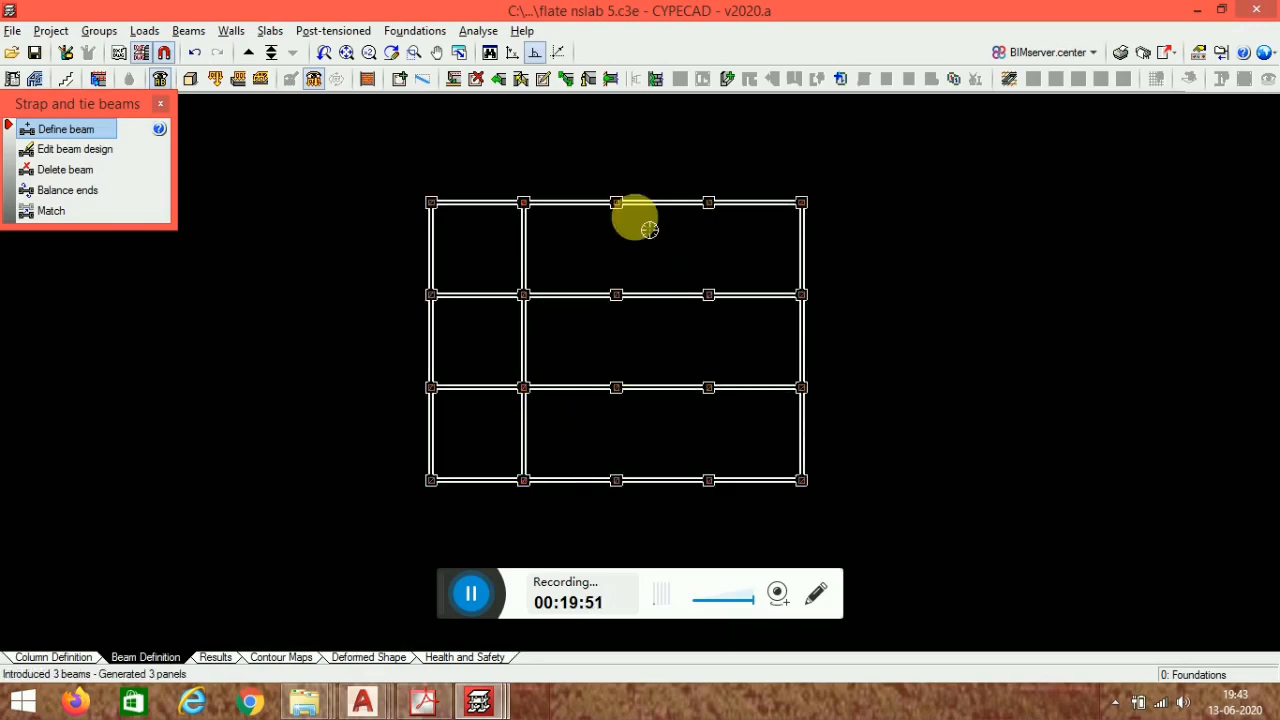
click(616, 202)
click(616, 480)
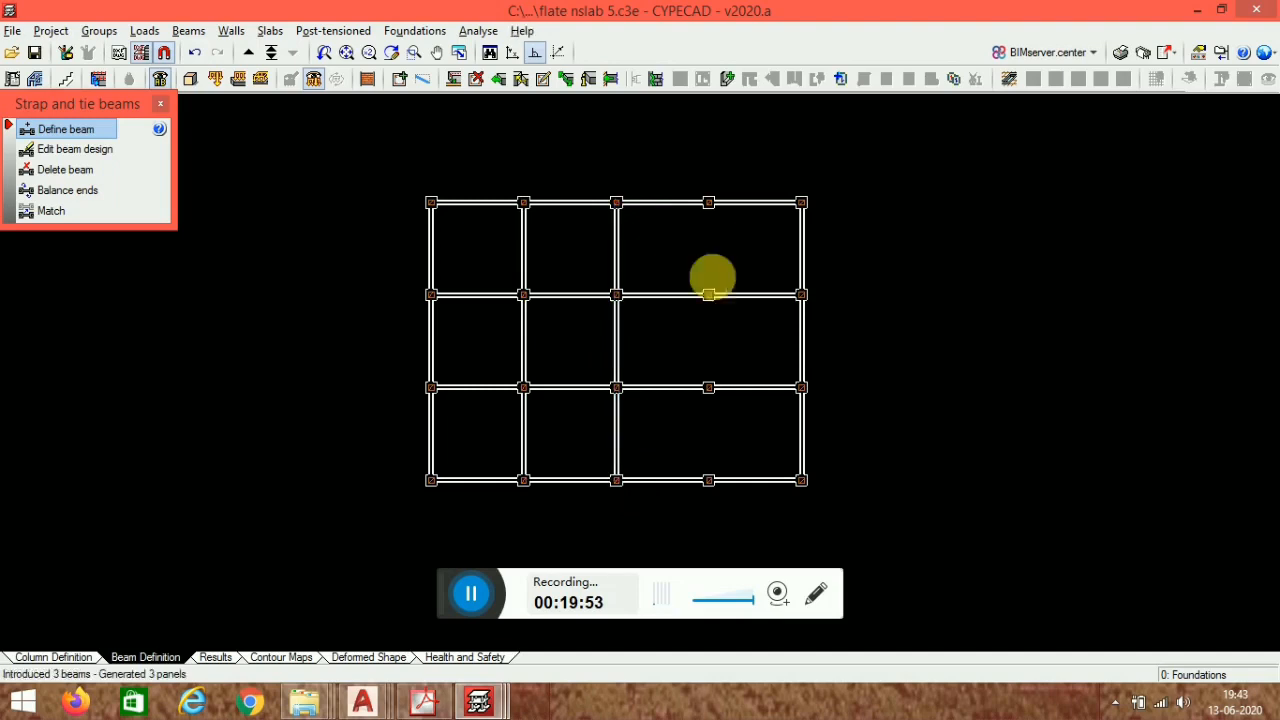
click(708, 202)
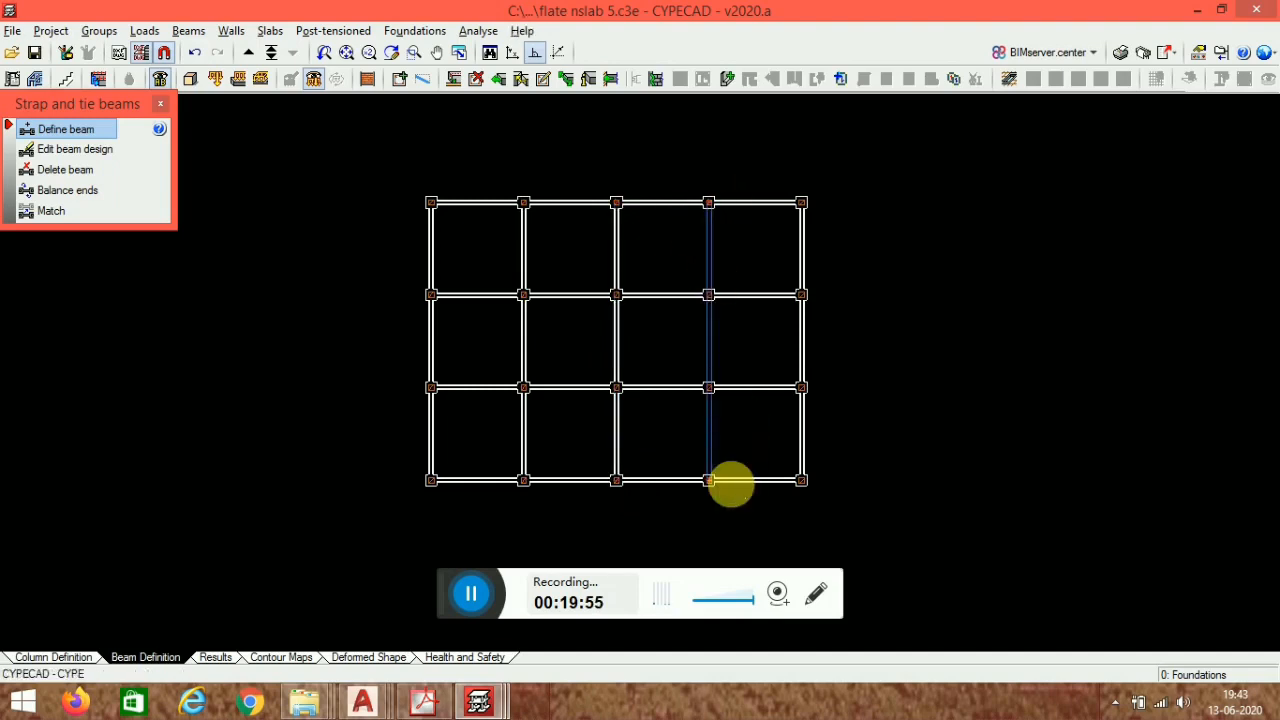
click(708, 480)
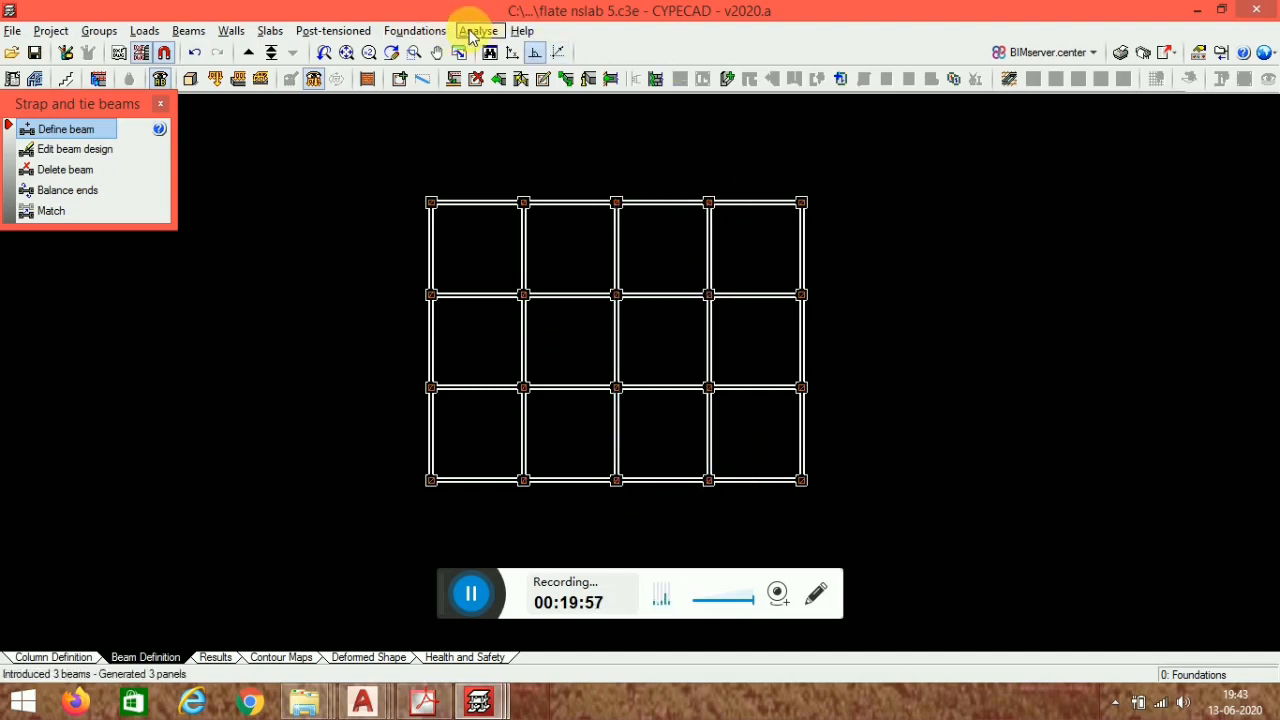
- Run the foundation design for the footings and tie beams
click(415, 31)
click(470, 143)
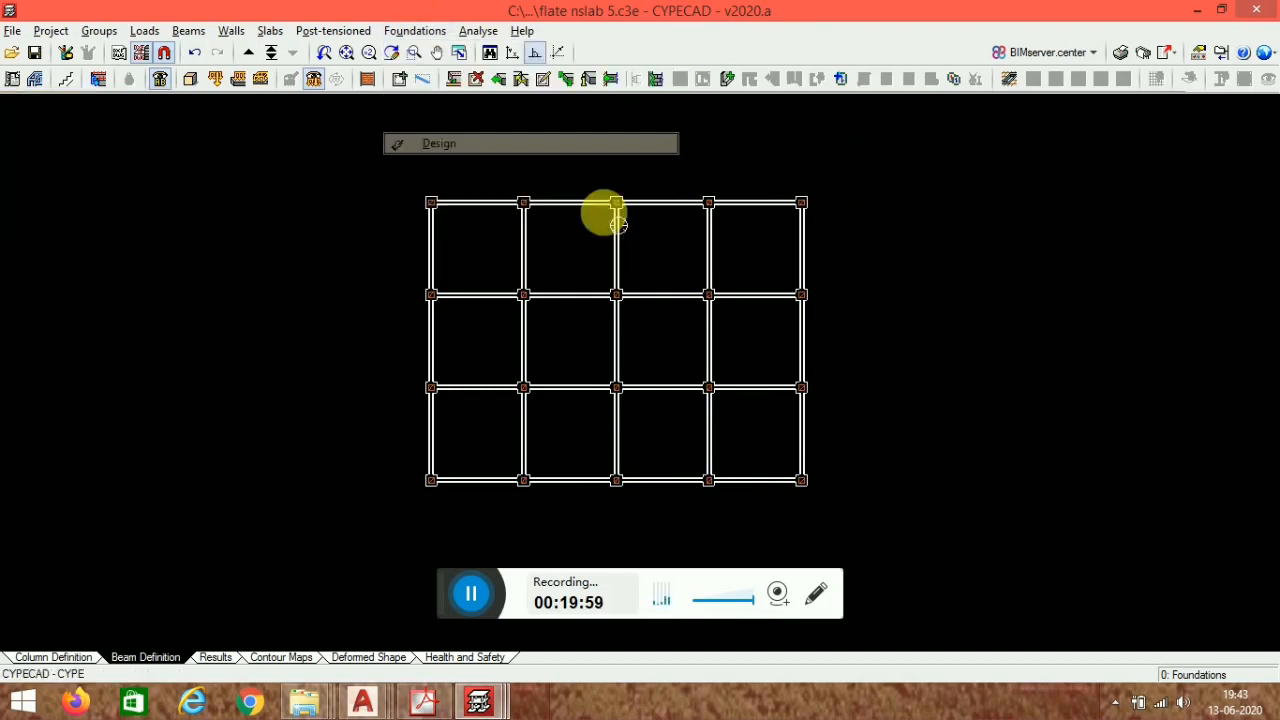
click(555, 461)
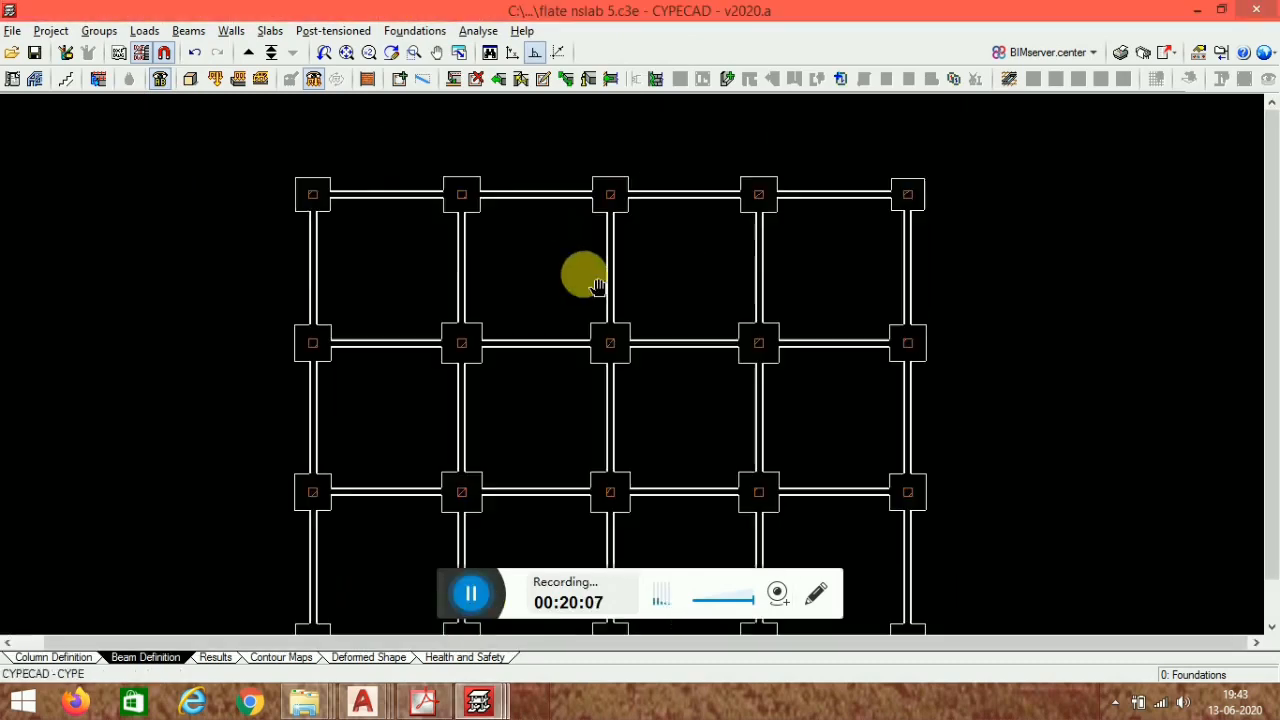
- Open footing C15 for editing and examine its reinforcement detailing and 3D view
click(433, 33)
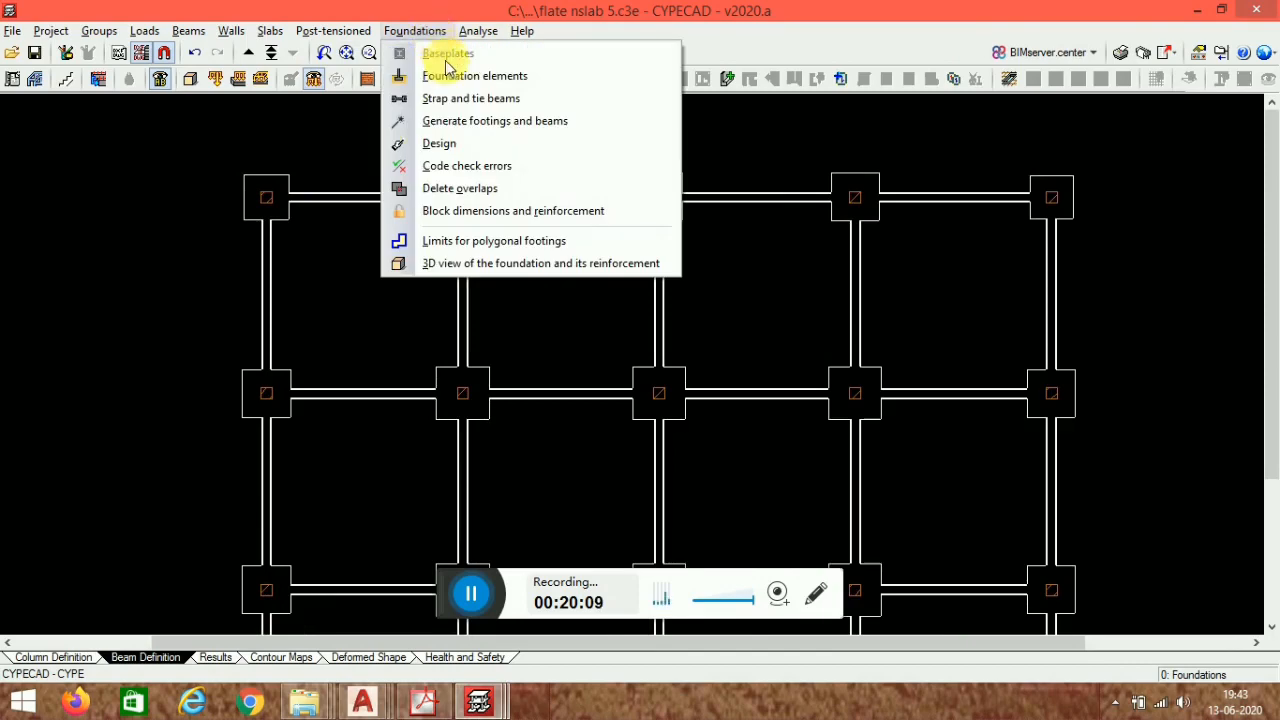
click(447, 74)
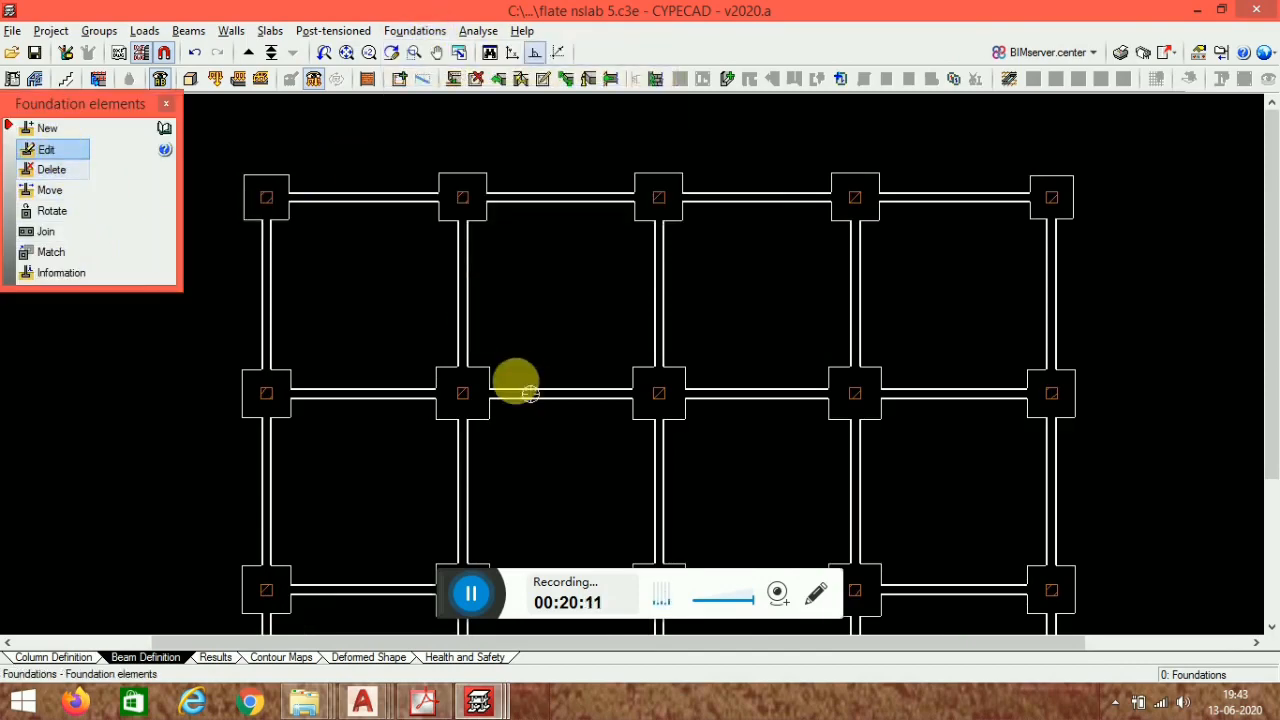
click(463, 392)
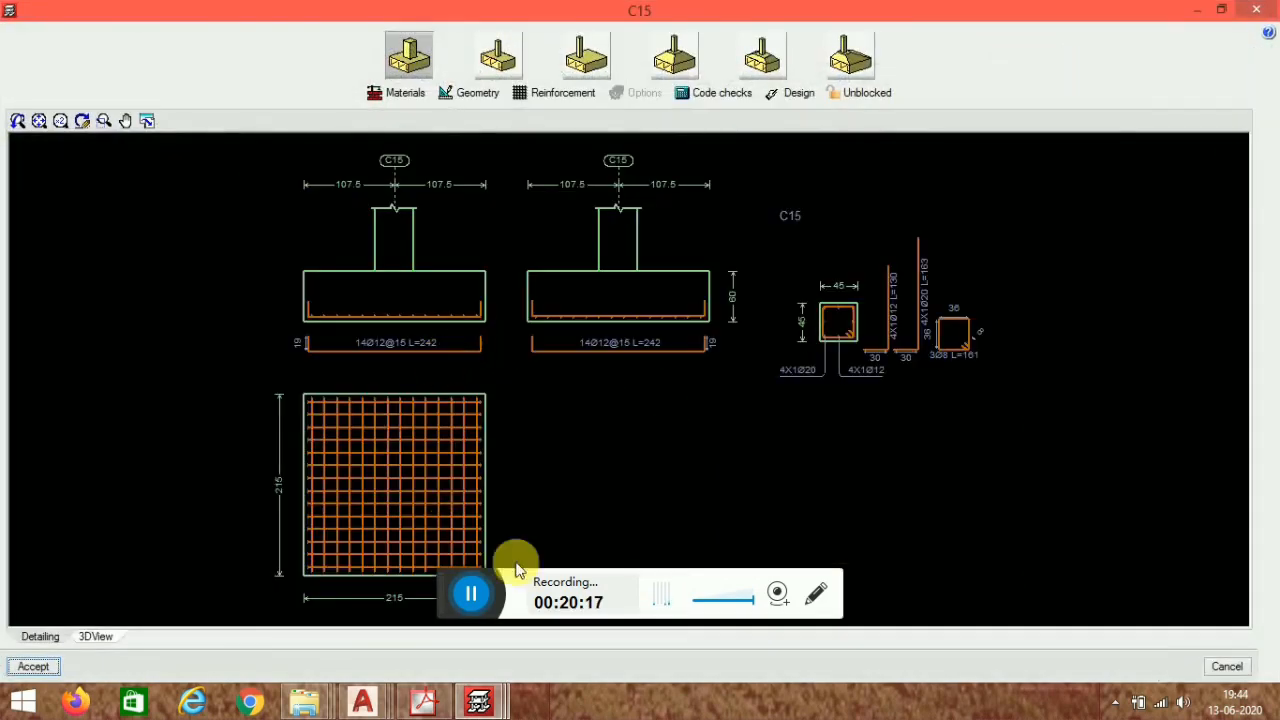
click(100, 641)
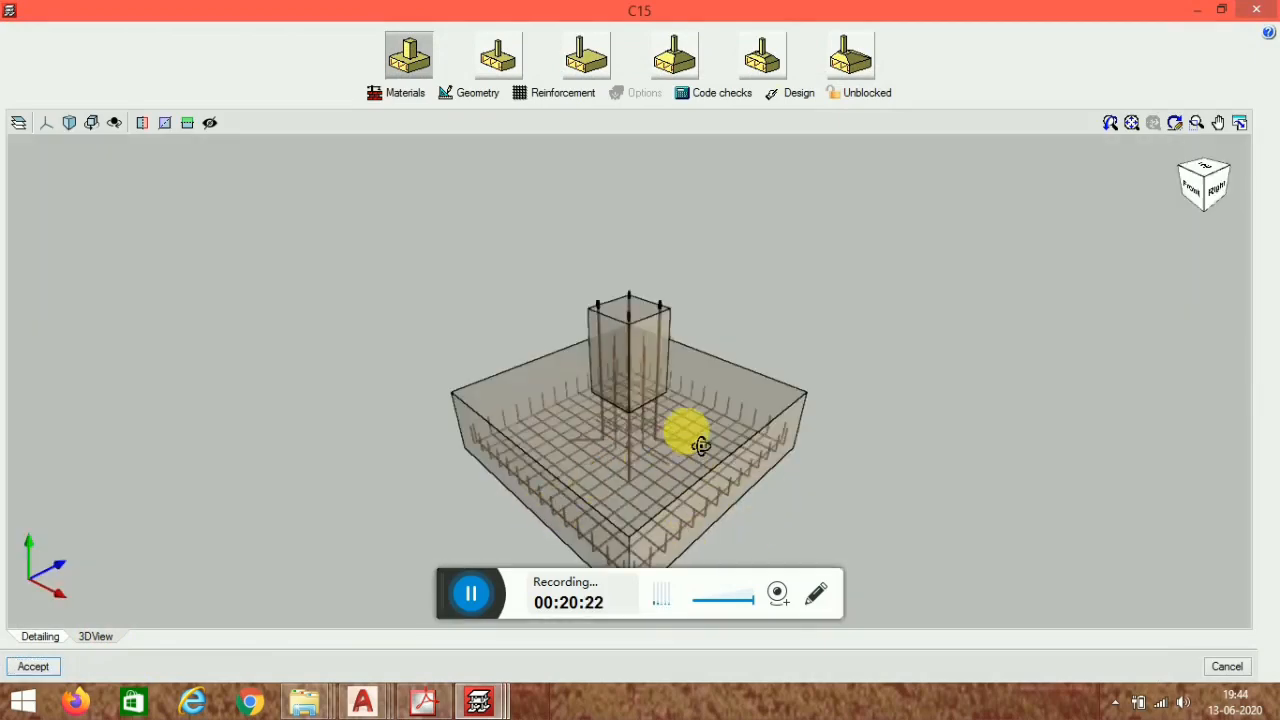
drag(700, 446, 715, 430)
click(1258, 10)
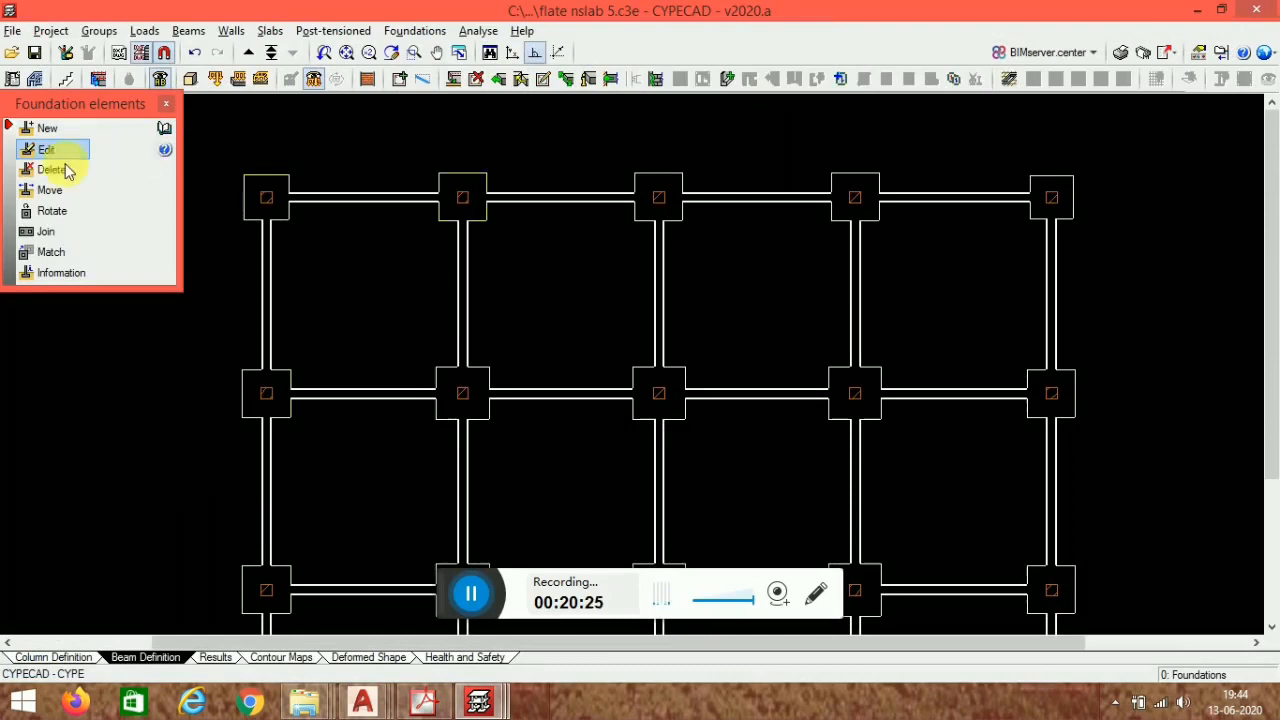
- Open a tie beam's design for editing and examine its reinforcement detailing and 3D view
click(166, 107)
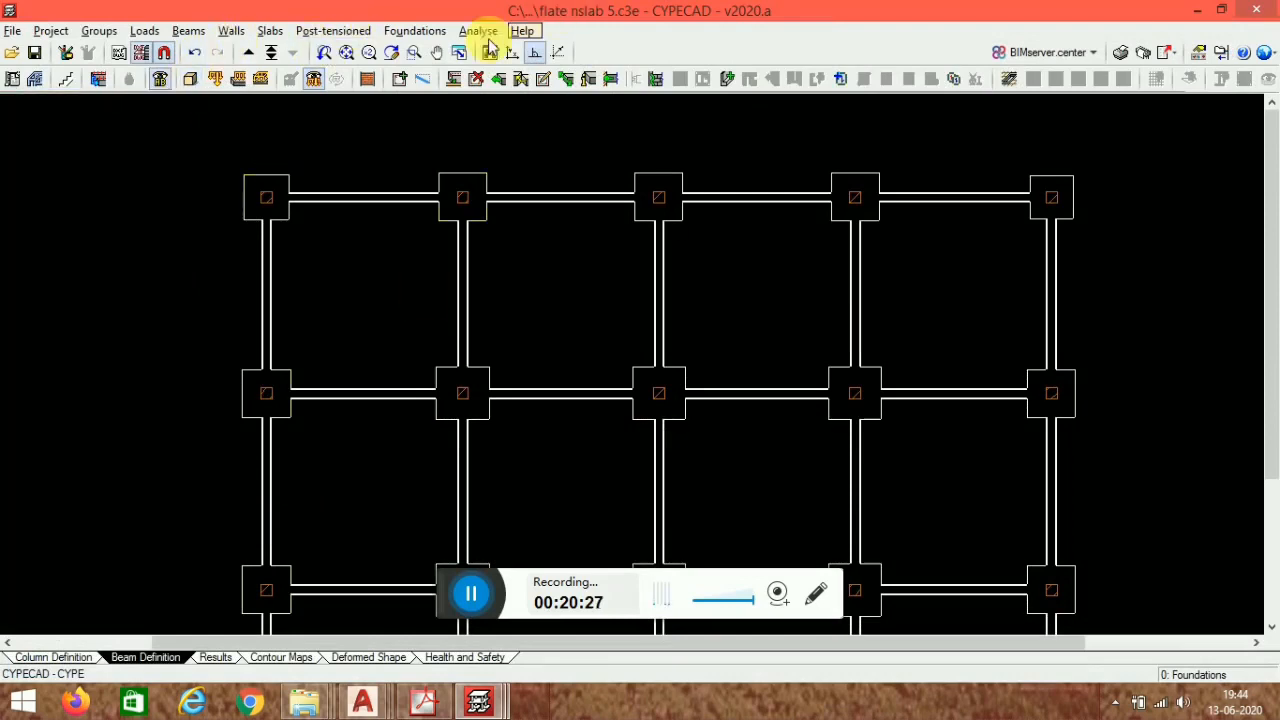
click(414, 31)
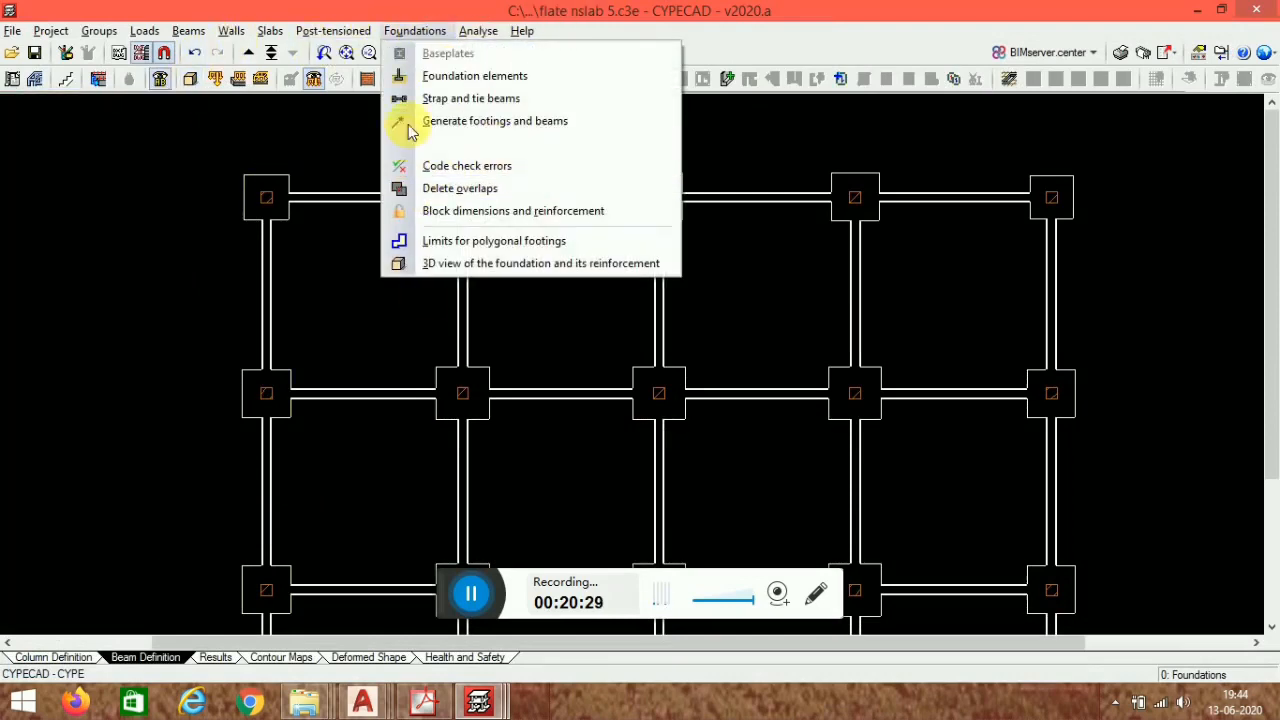
click(456, 99)
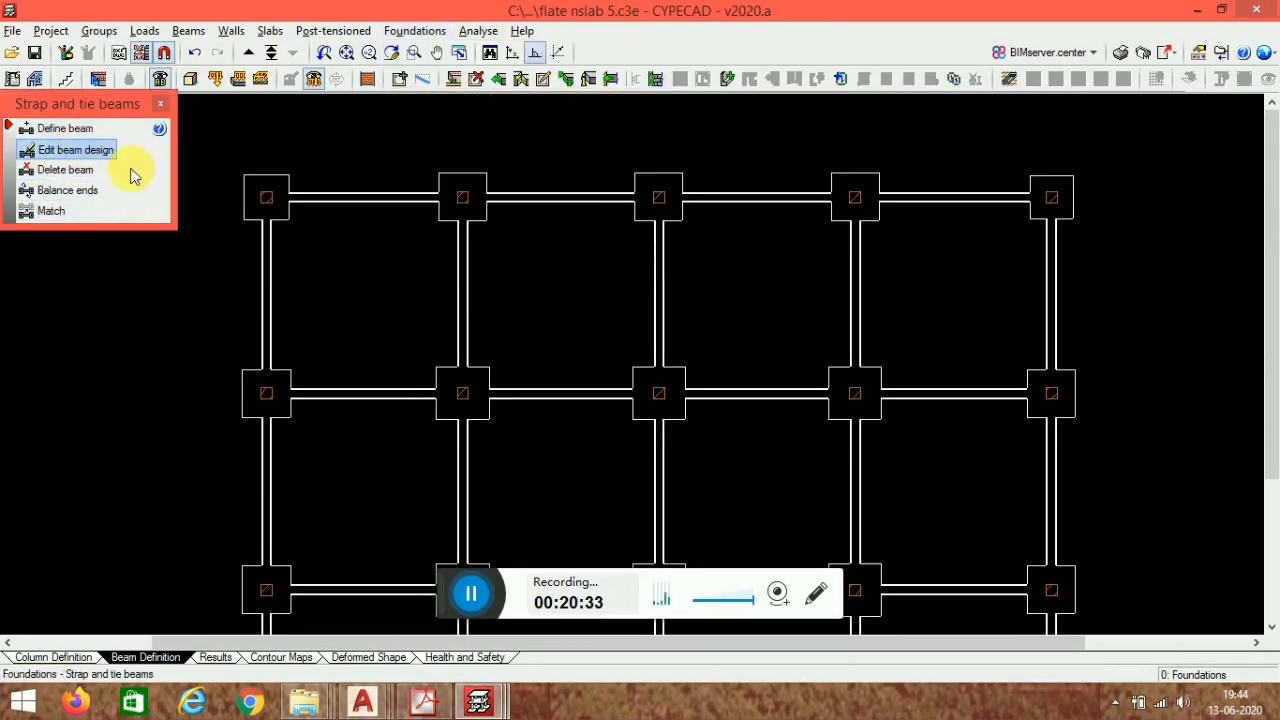
click(394, 208)
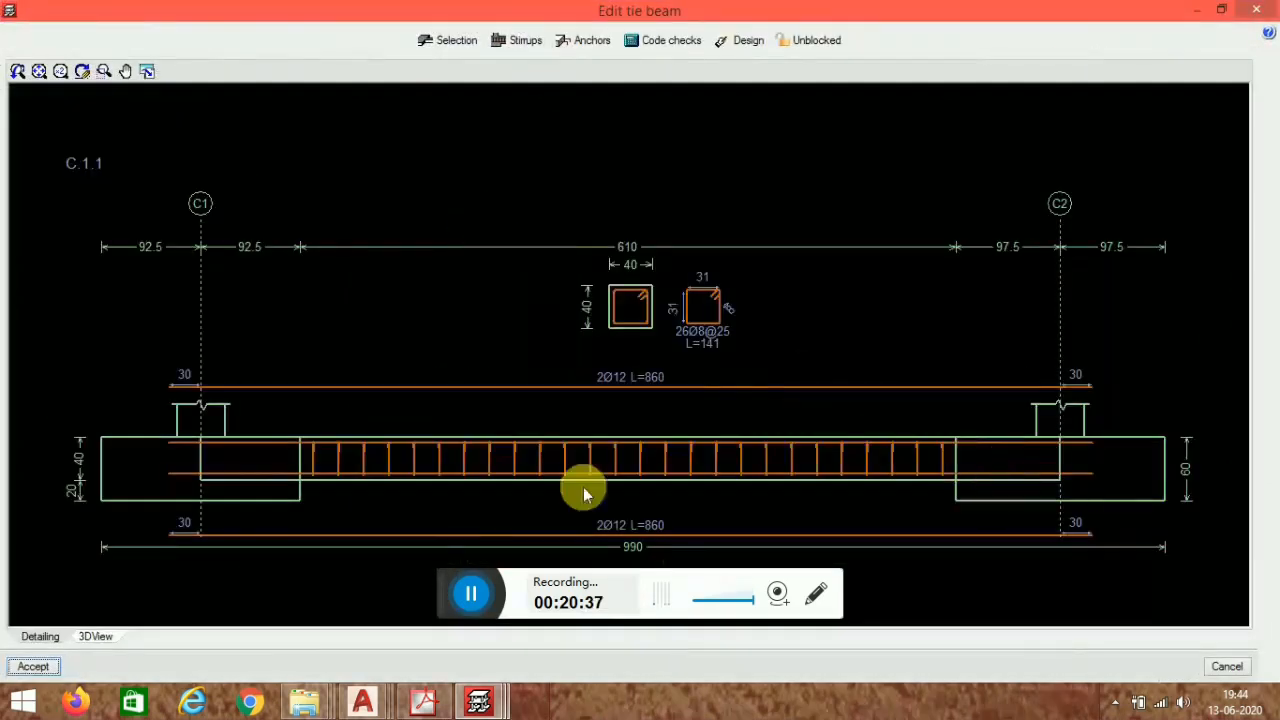
click(97, 636)
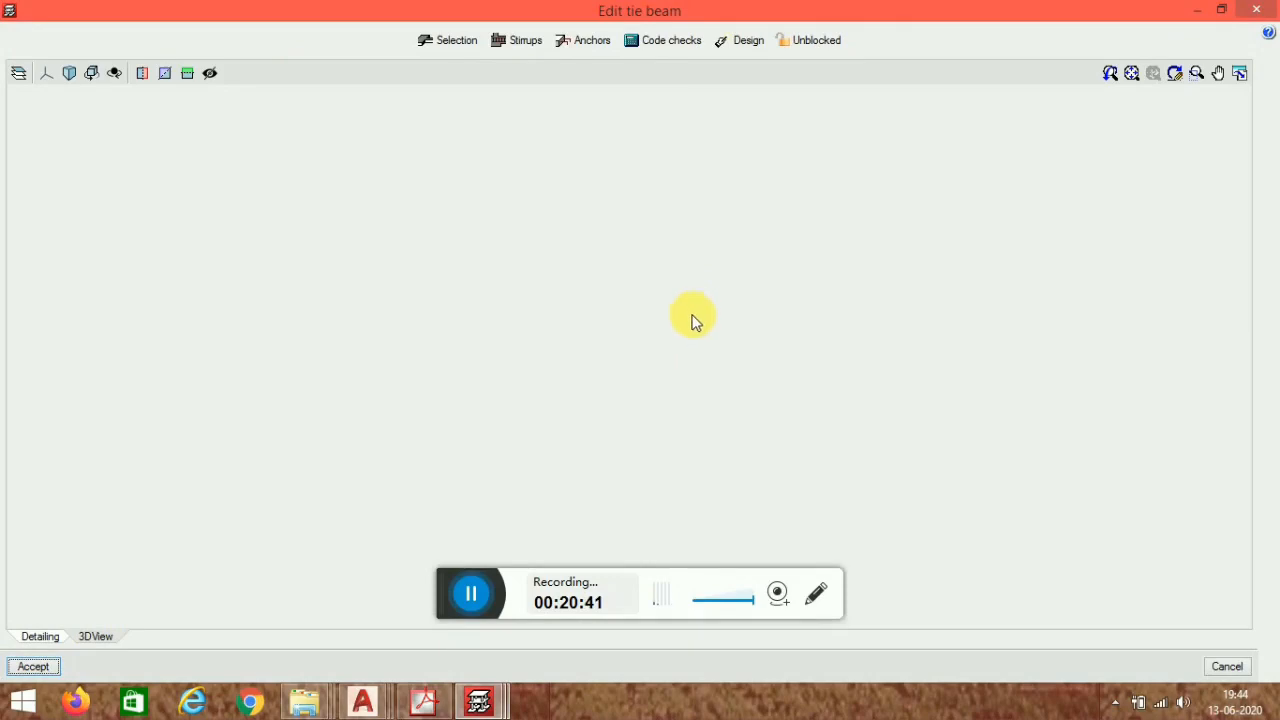
scroll(725, 385, up, 6)
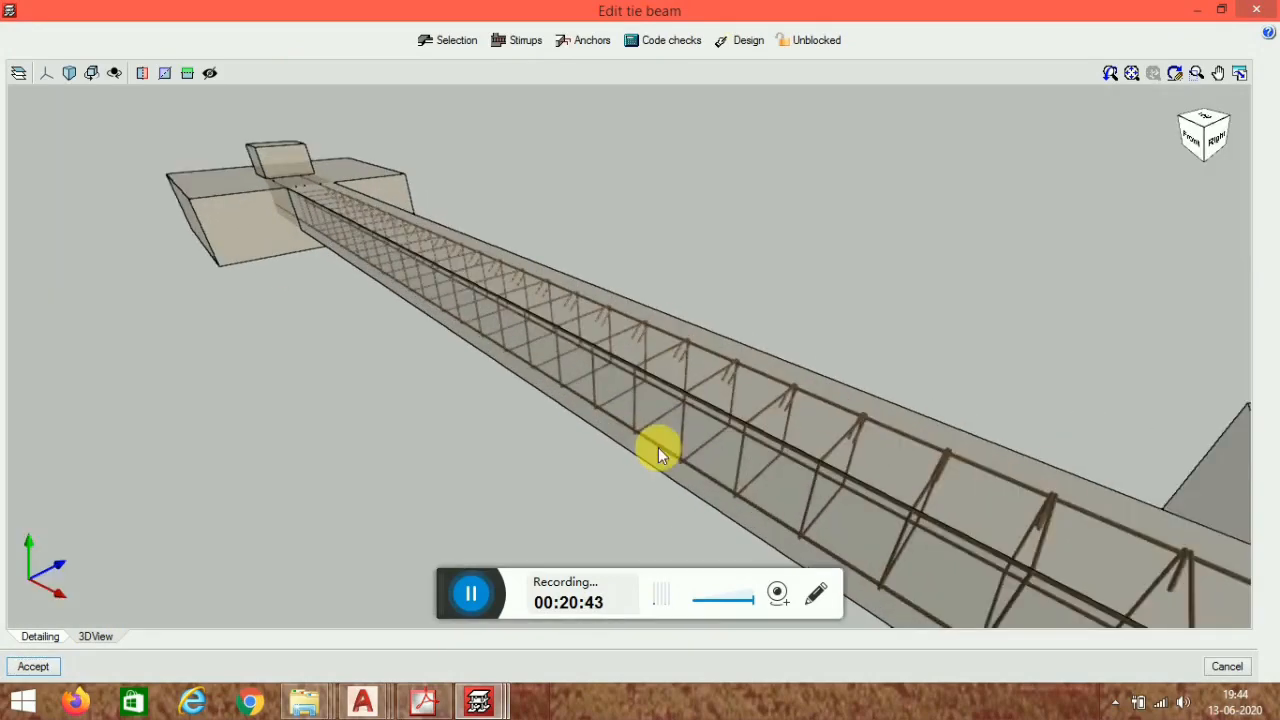
click(1255, 10)
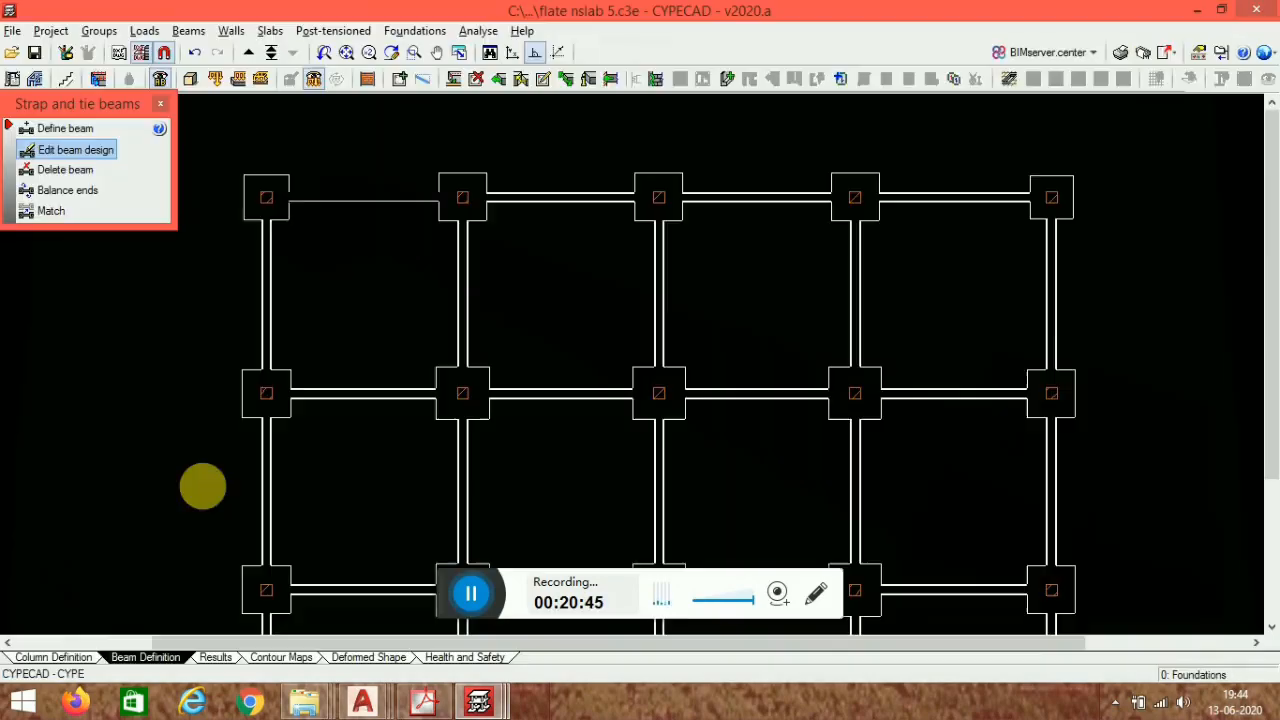
- Examine the whole building with its footings and tie beams in the 3D view
click(191, 81)
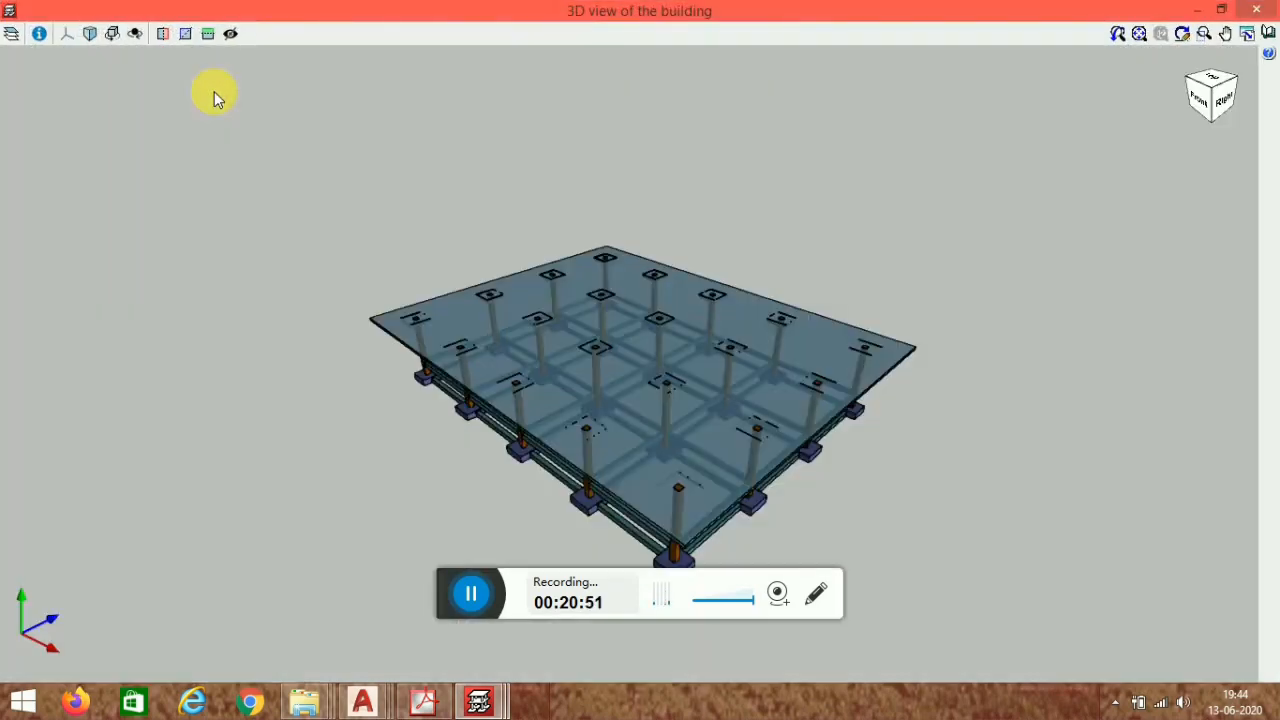
middle_drag(523, 494, 594, 459)
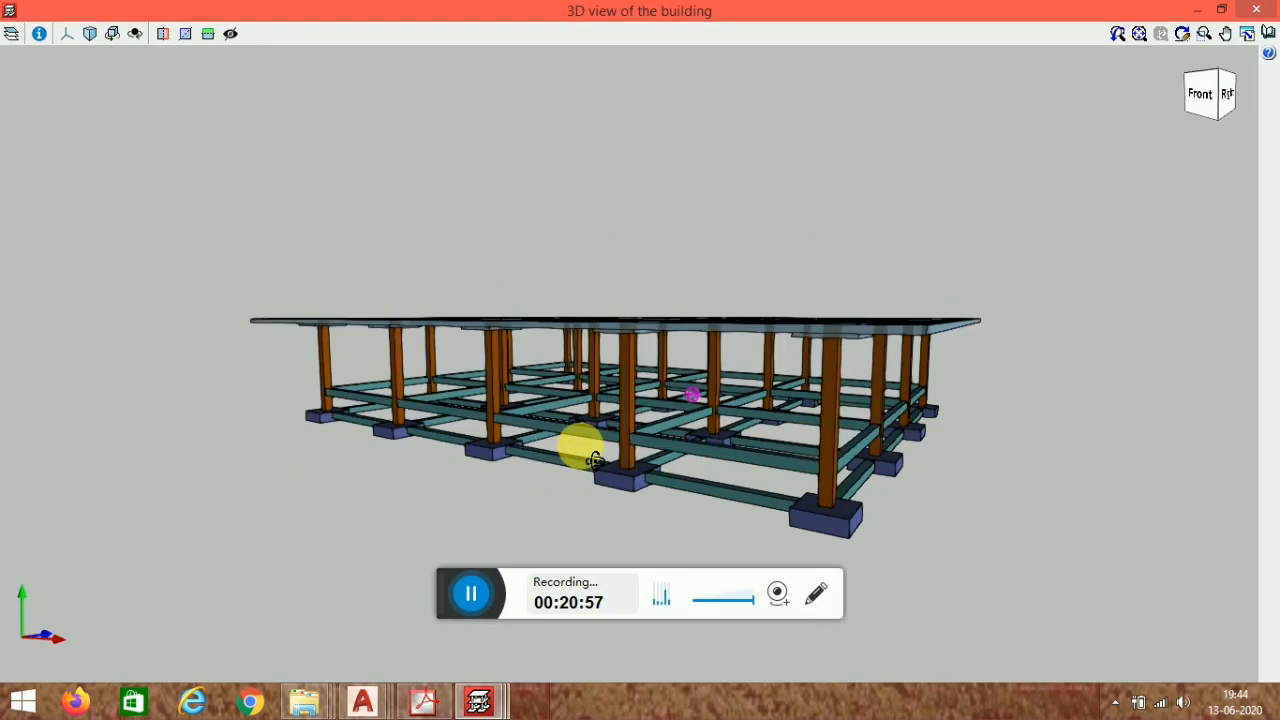
scroll(847, 413, up, 5)
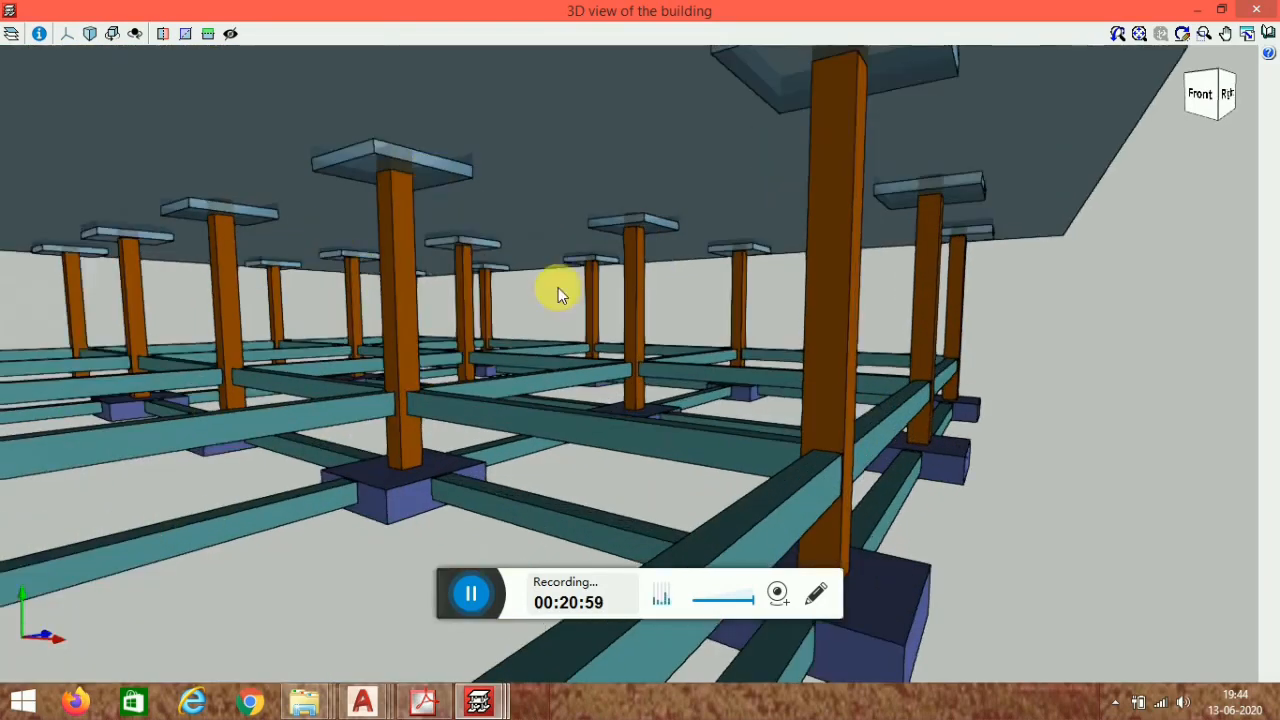
scroll(533, 350, down, 6)
middle_drag(465, 367, 490, 394)
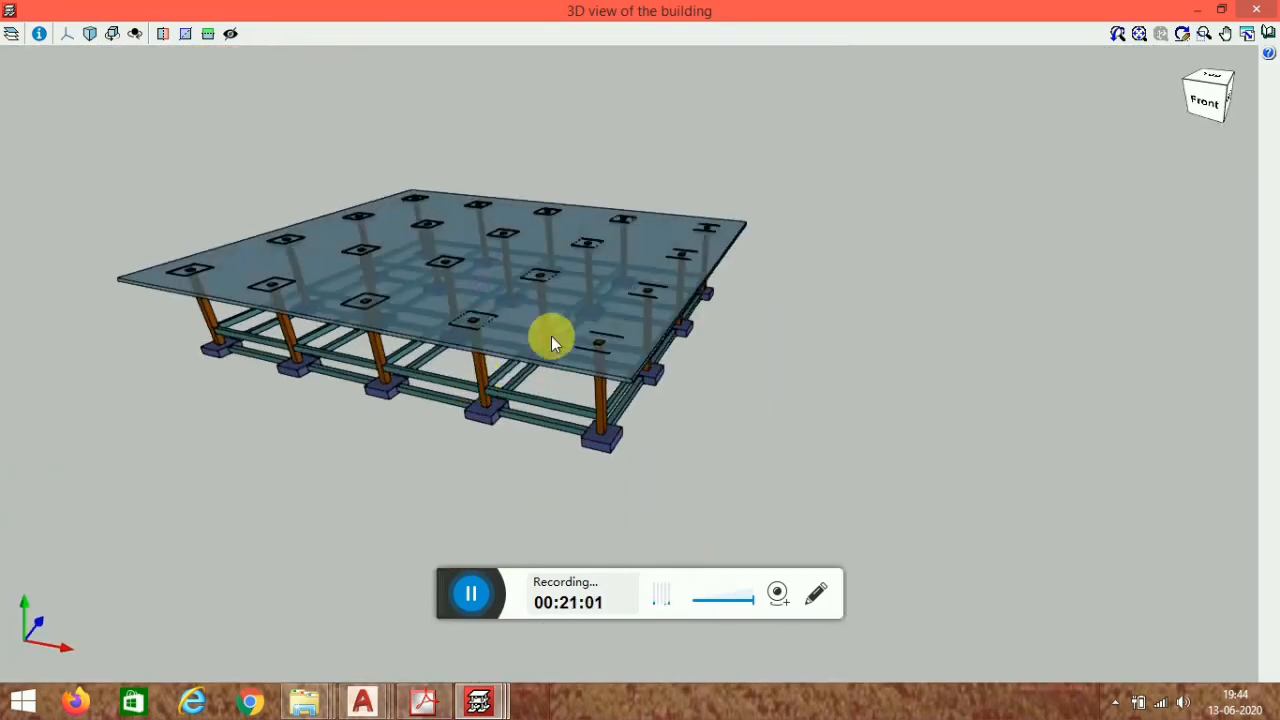
scroll(551, 337, up, 3)
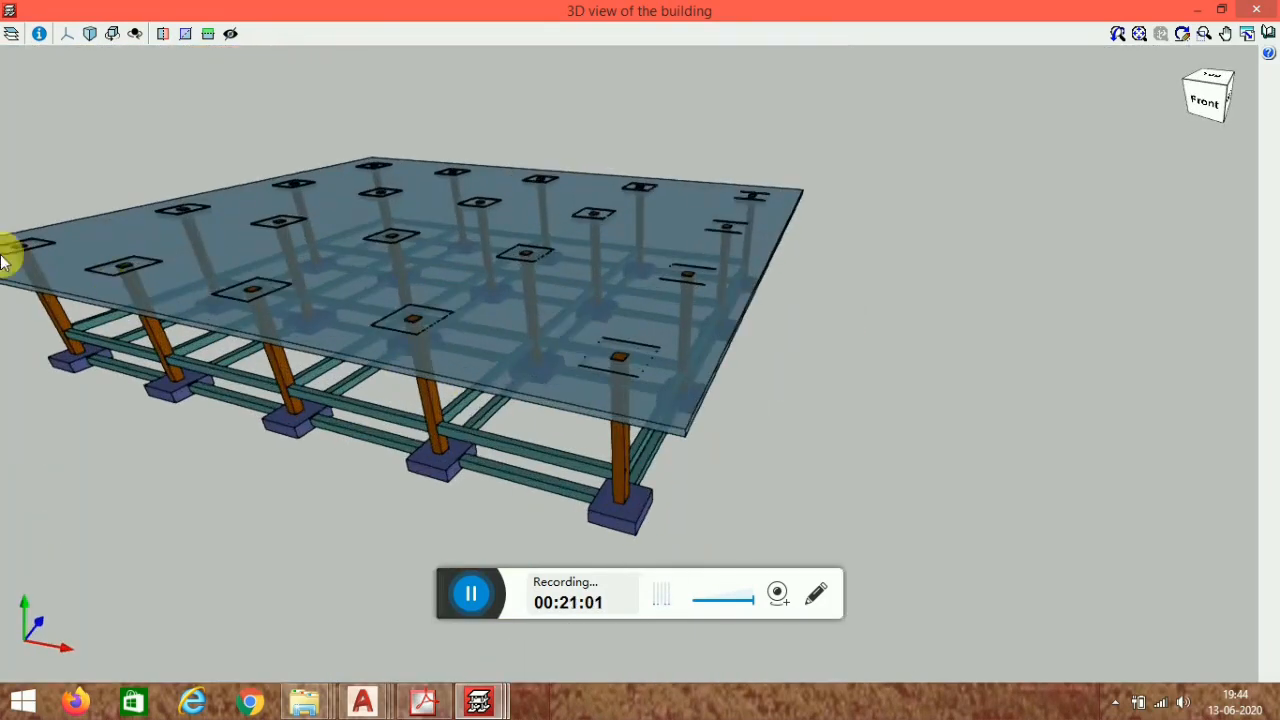
click(1257, 9)
scroll(743, 180, down, 2)
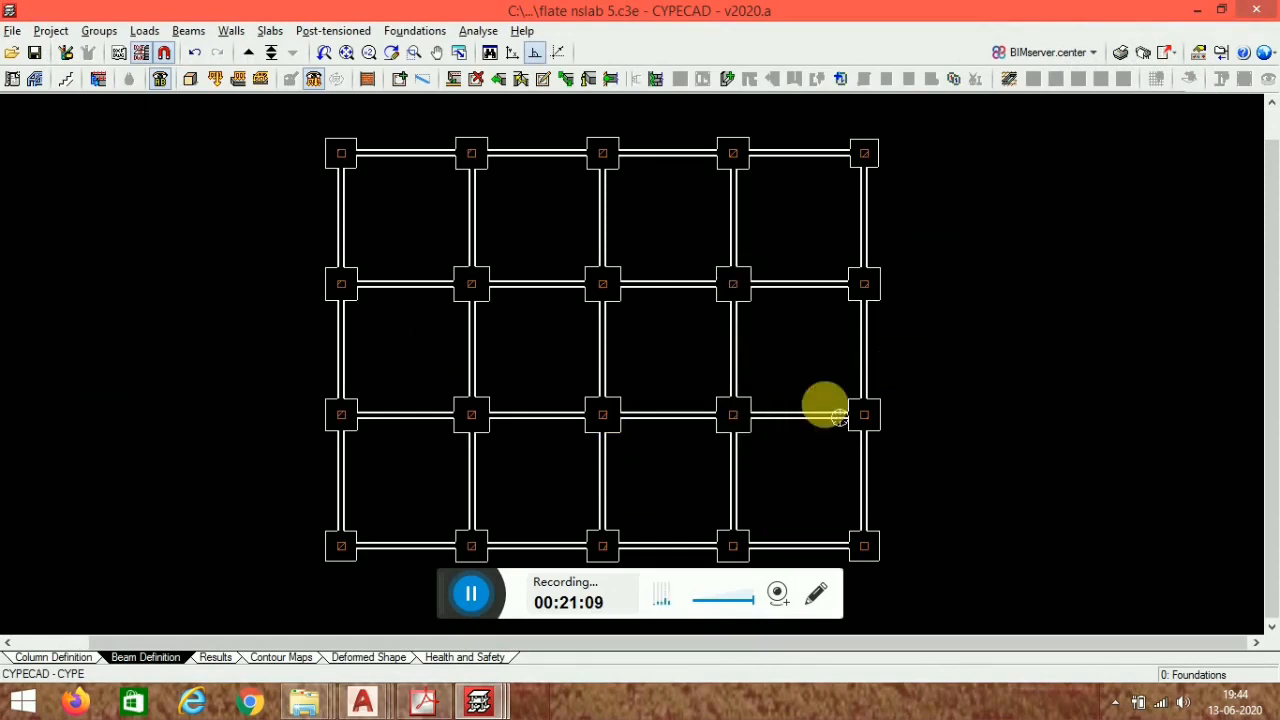
middle_drag(822, 404, 745, 388)
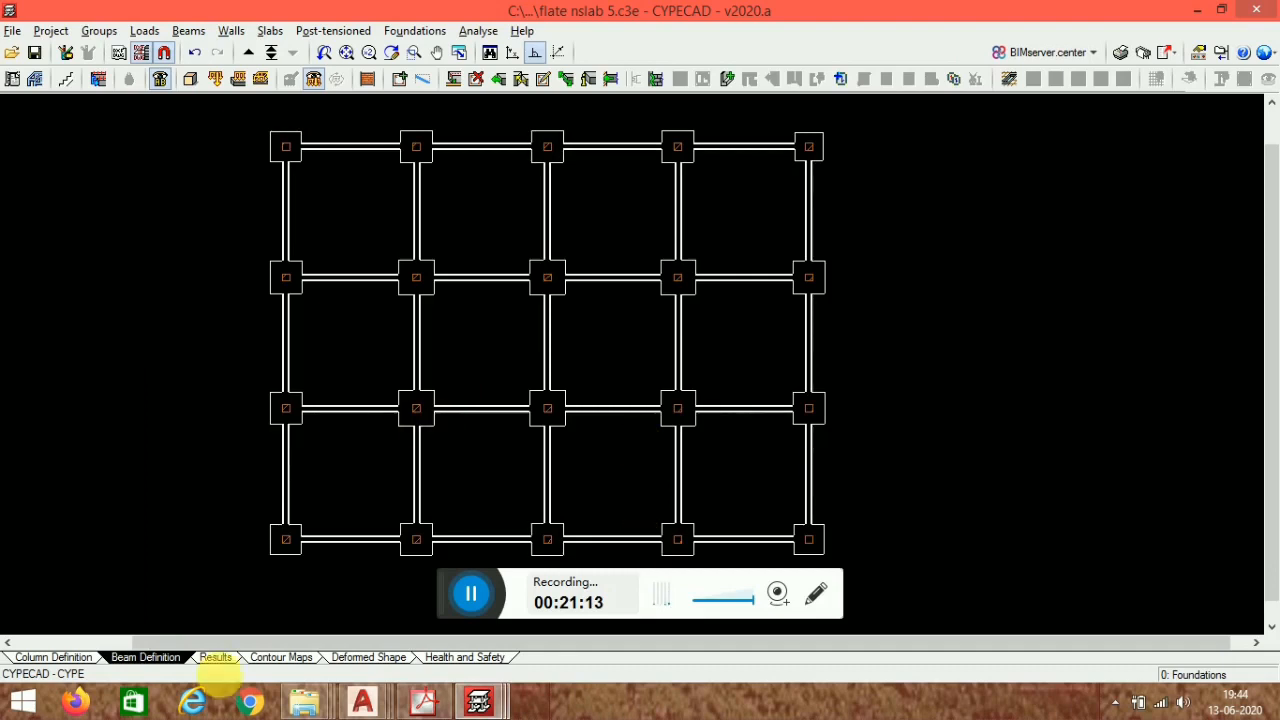
click(471, 597)
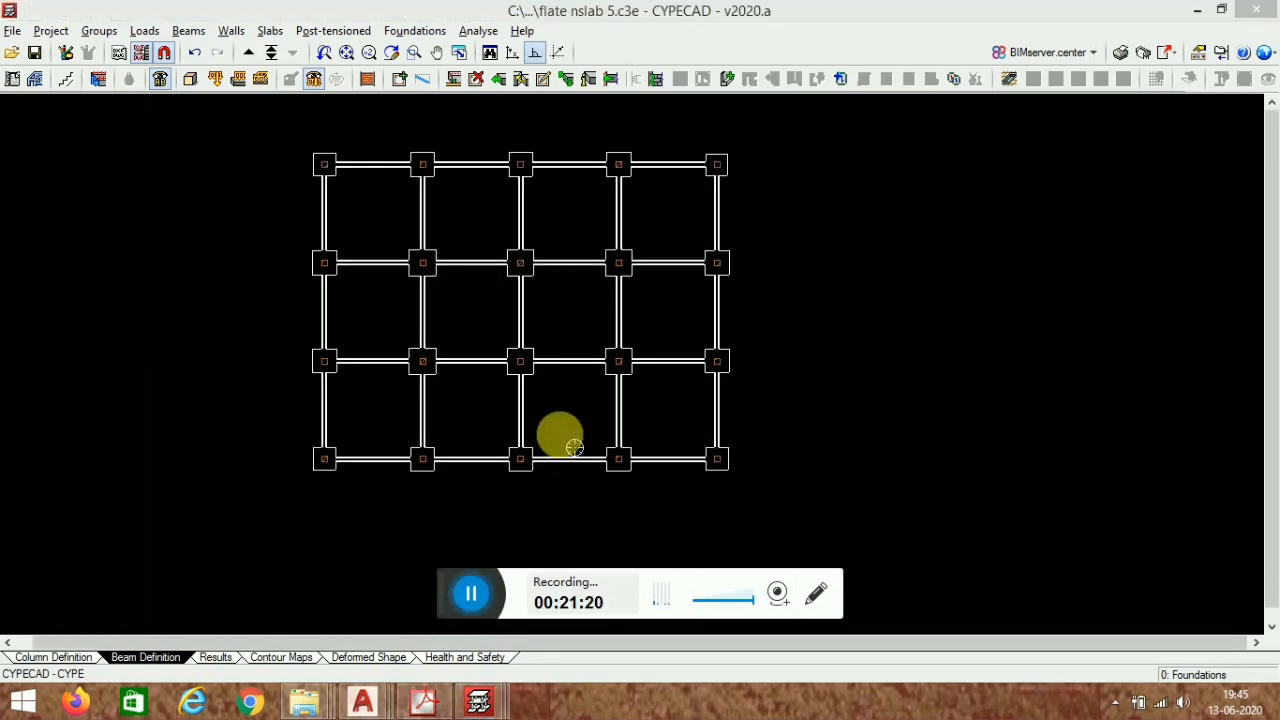
middle_drag(560, 434, 637, 486)
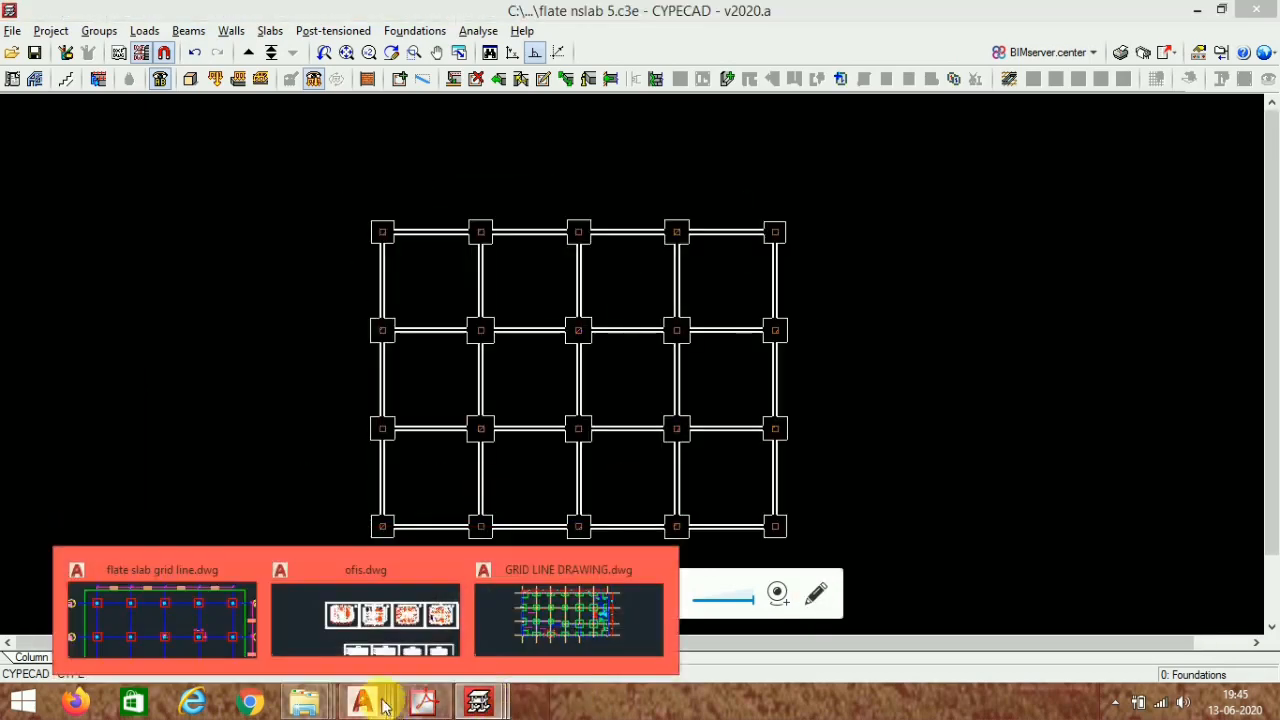
mouse_move(470, 705)
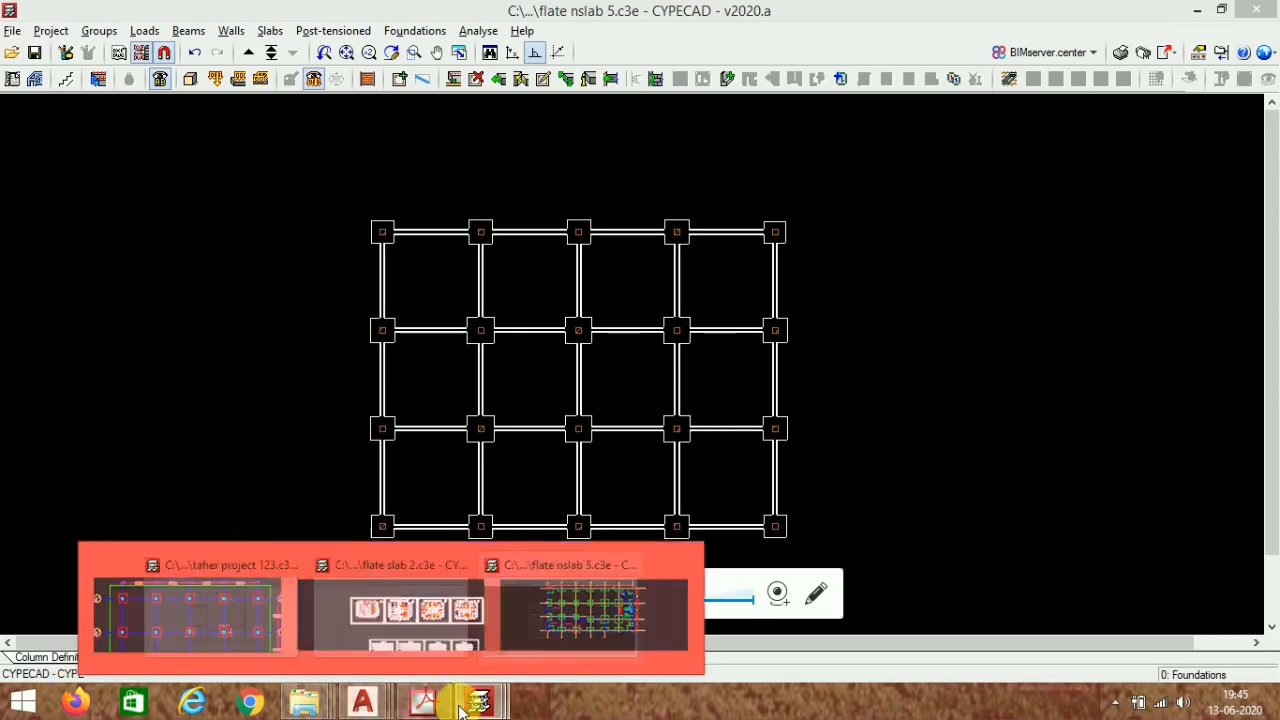
- Switch to the taher project 123 CYPECAD window and set the background colour to black
click(286, 591)
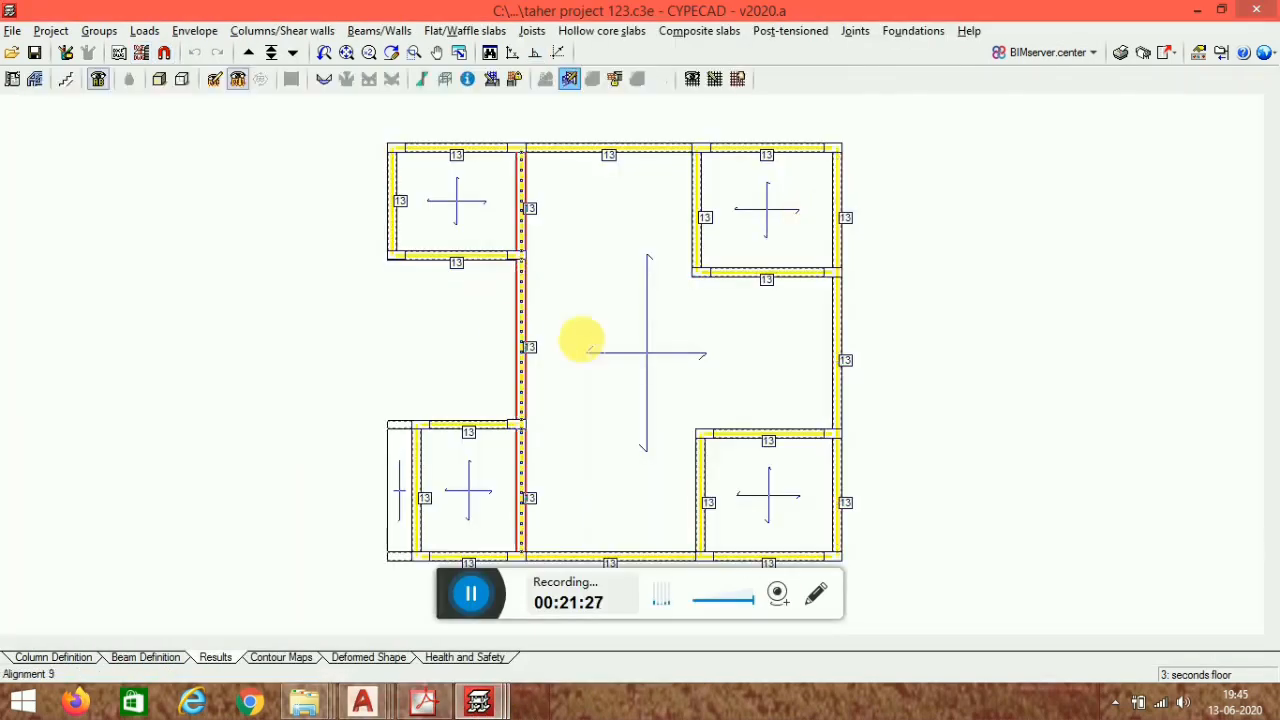
click(1264, 52)
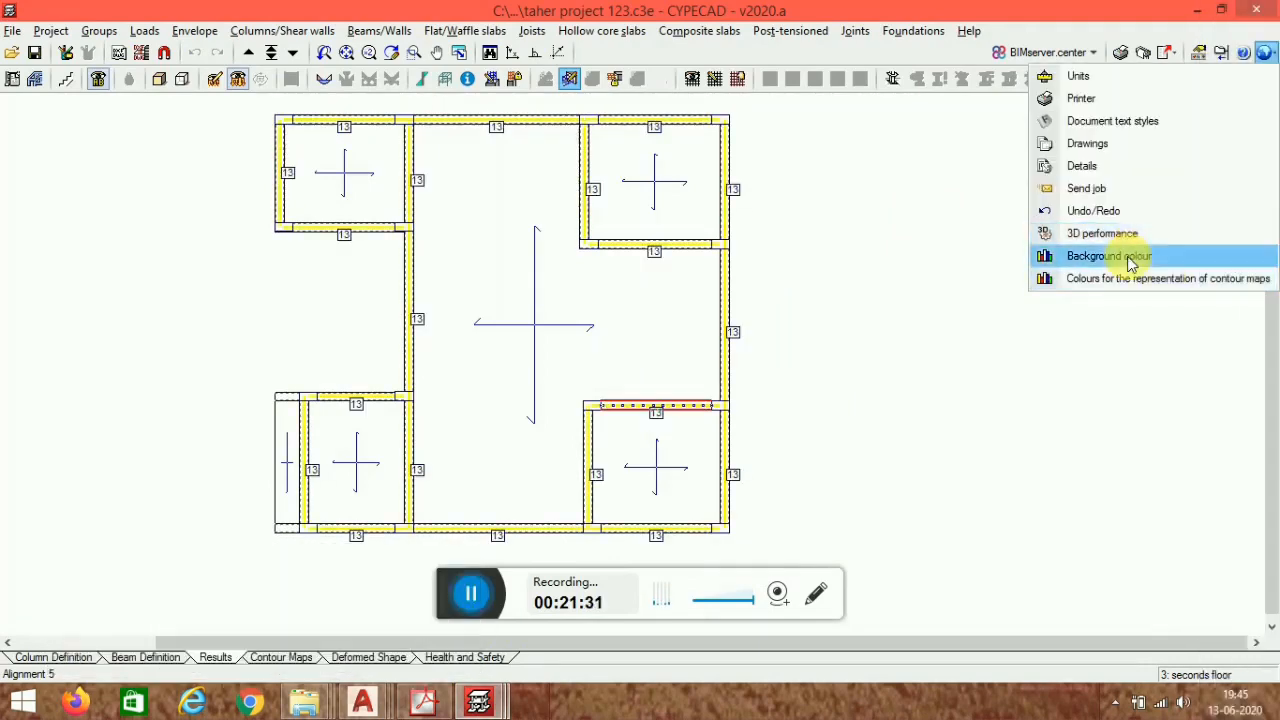
click(1134, 257)
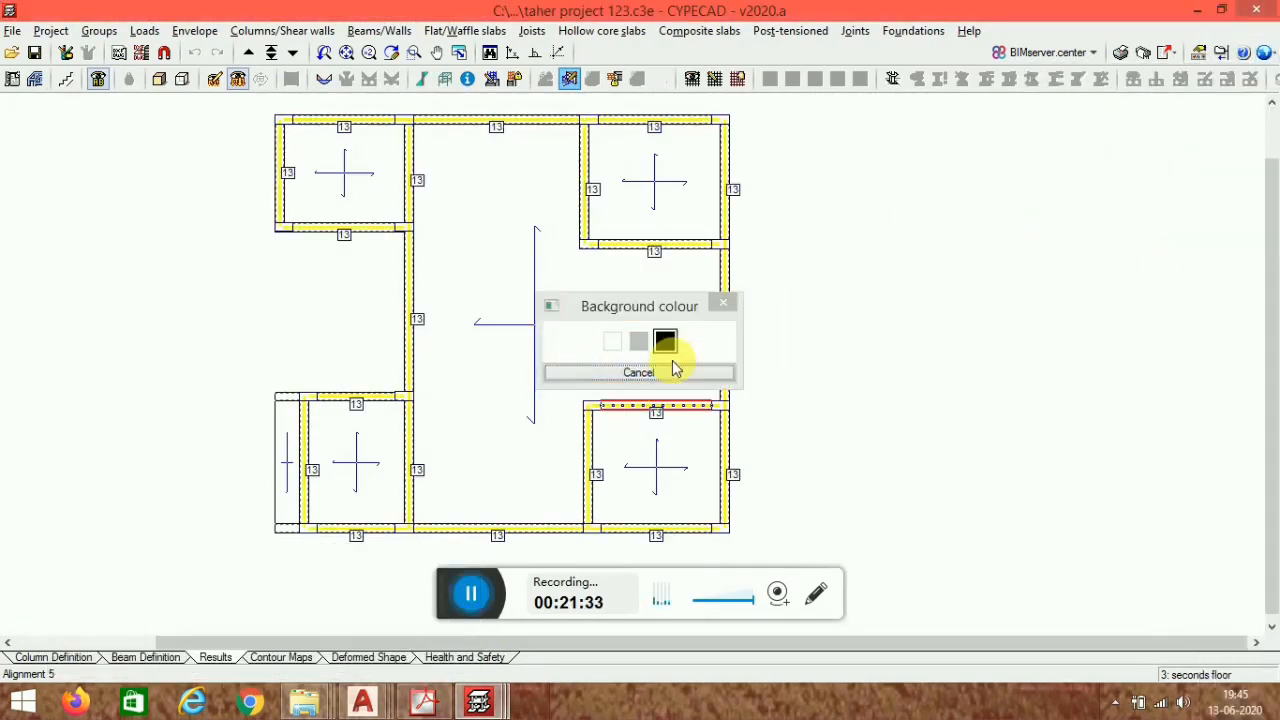
click(666, 343)
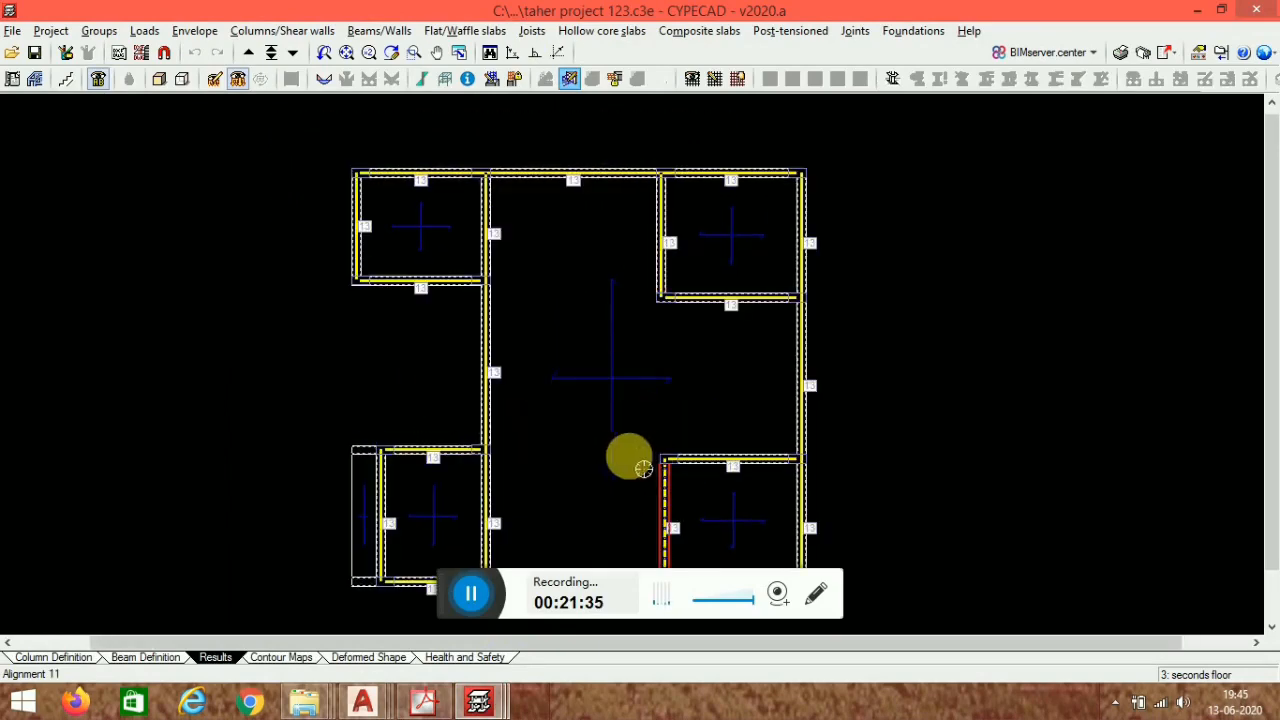
- Open the beam editor and examine frame 9's reinforcement layout and bending moment diagram
scroll(514, 428, up, 3)
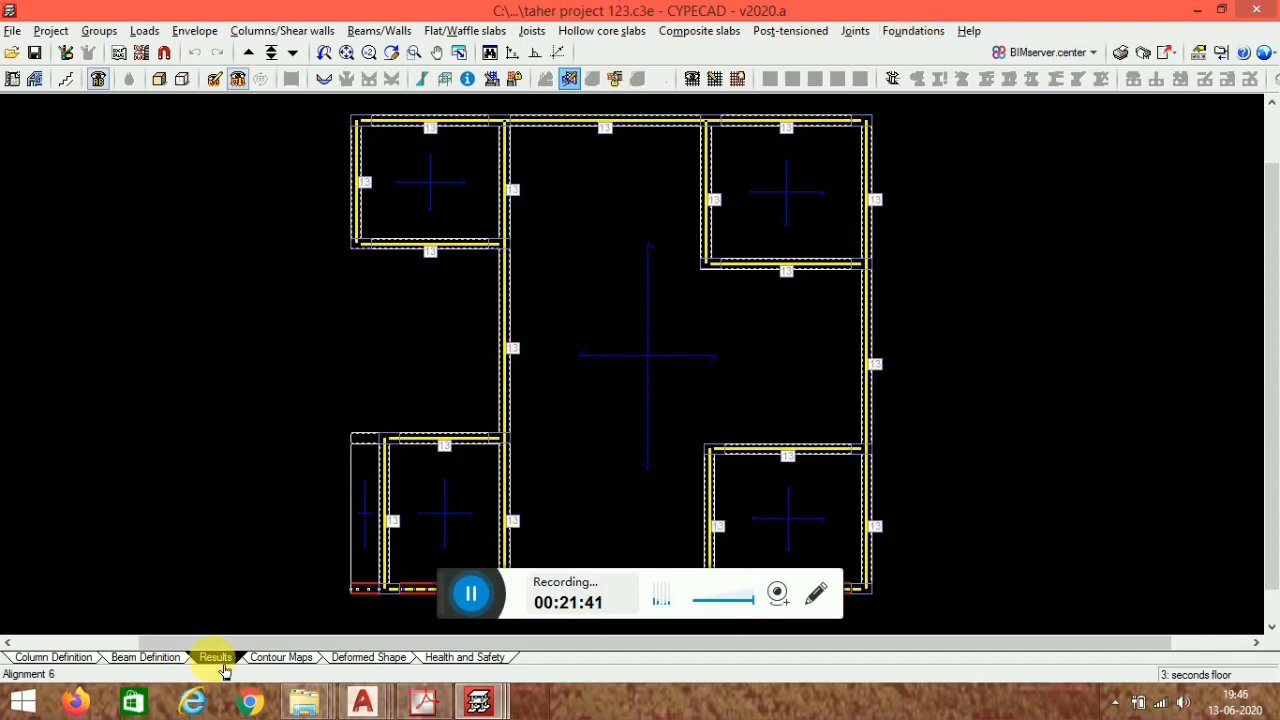
click(372, 31)
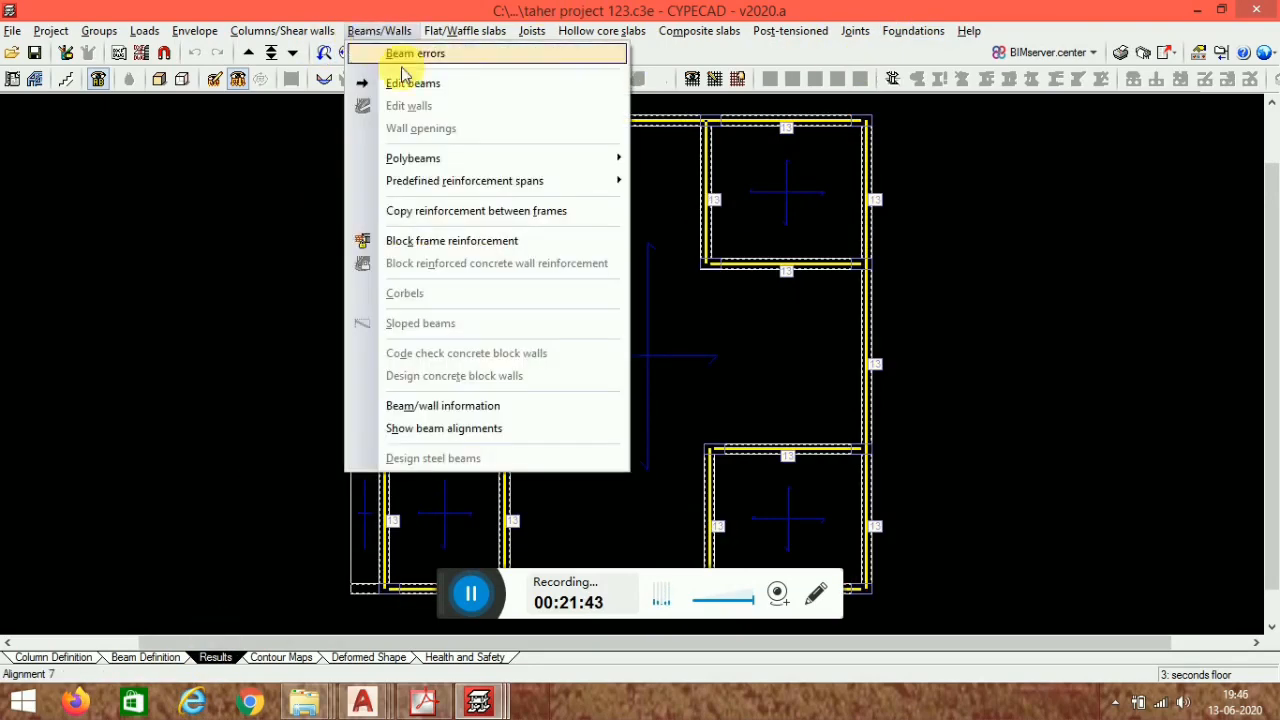
click(409, 82)
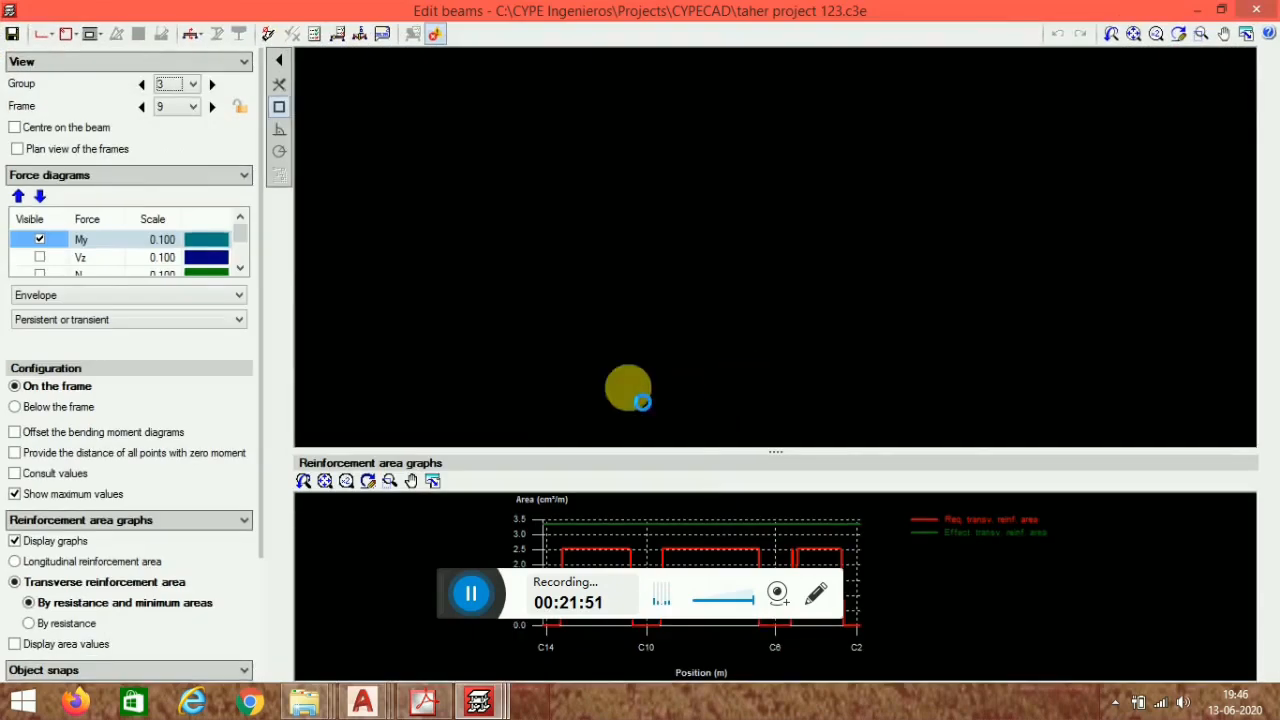
scroll(548, 277, up, 3)
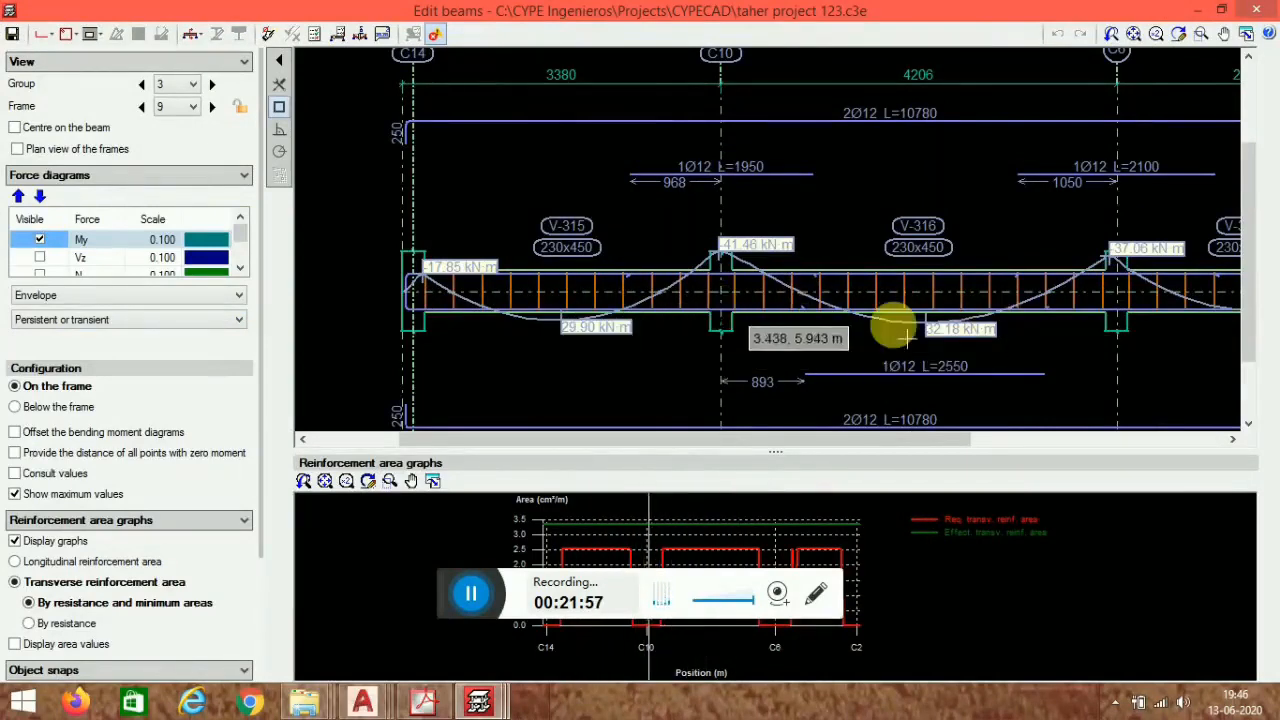
scroll(540, 325, up, 1)
scroll(666, 189, down, 2)
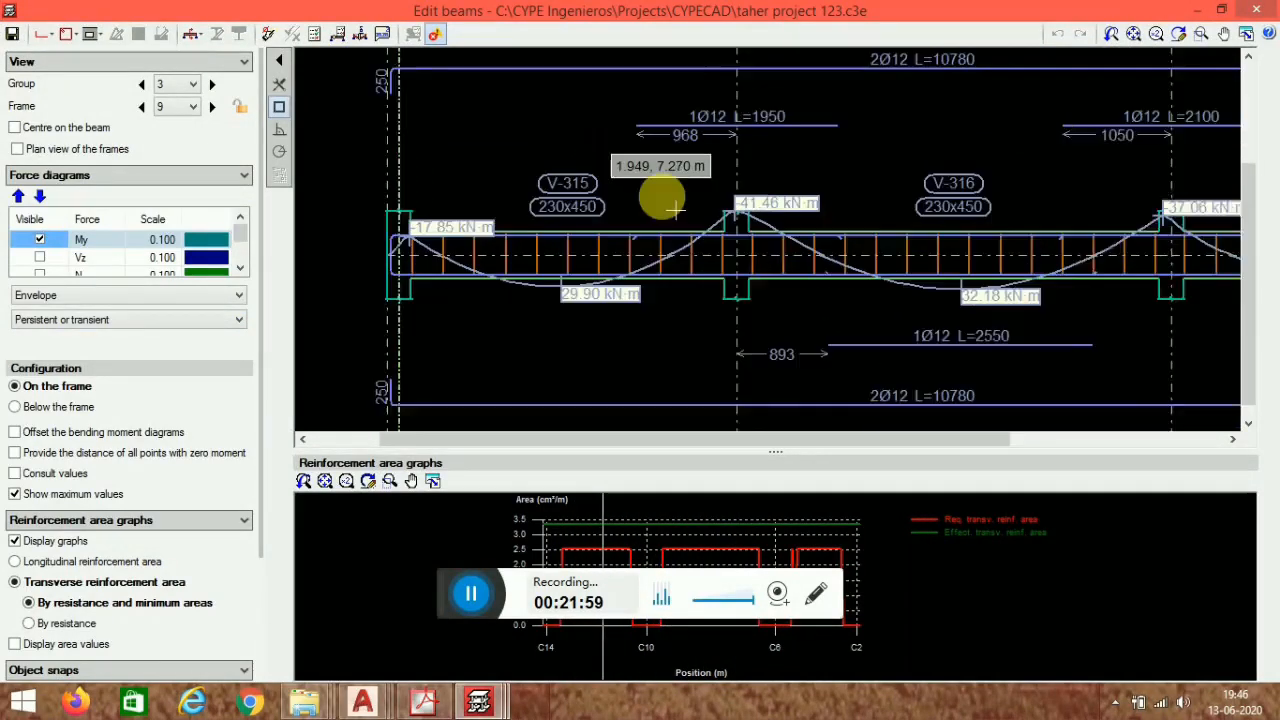
scroll(697, 190, down, 1)
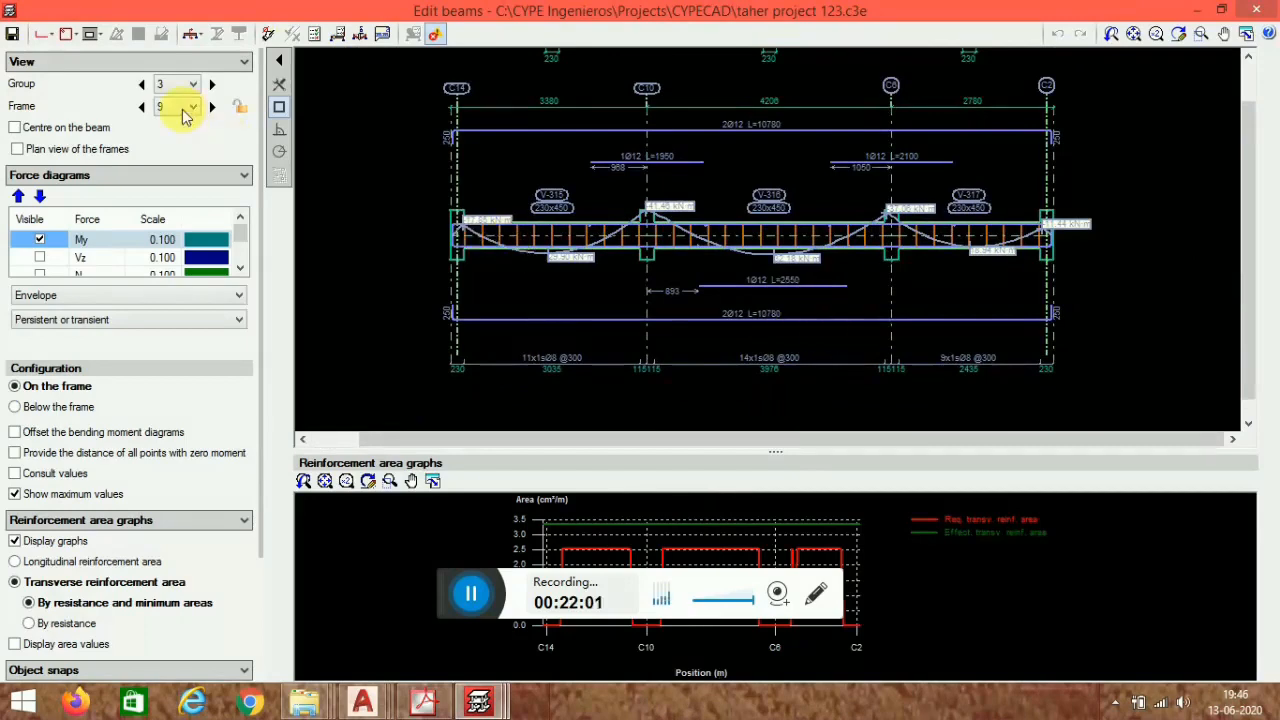
scroll(814, 317, up, 3)
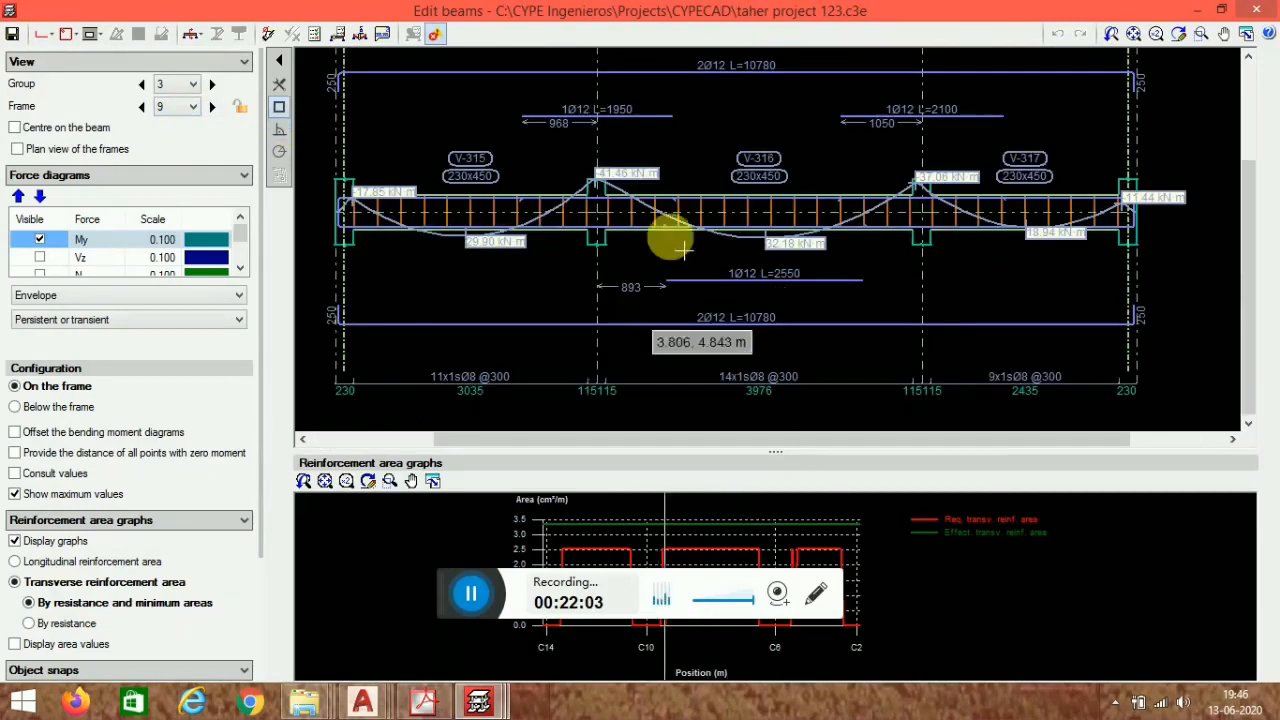
scroll(676, 235, down, 4)
middle_drag(795, 323, 805, 351)
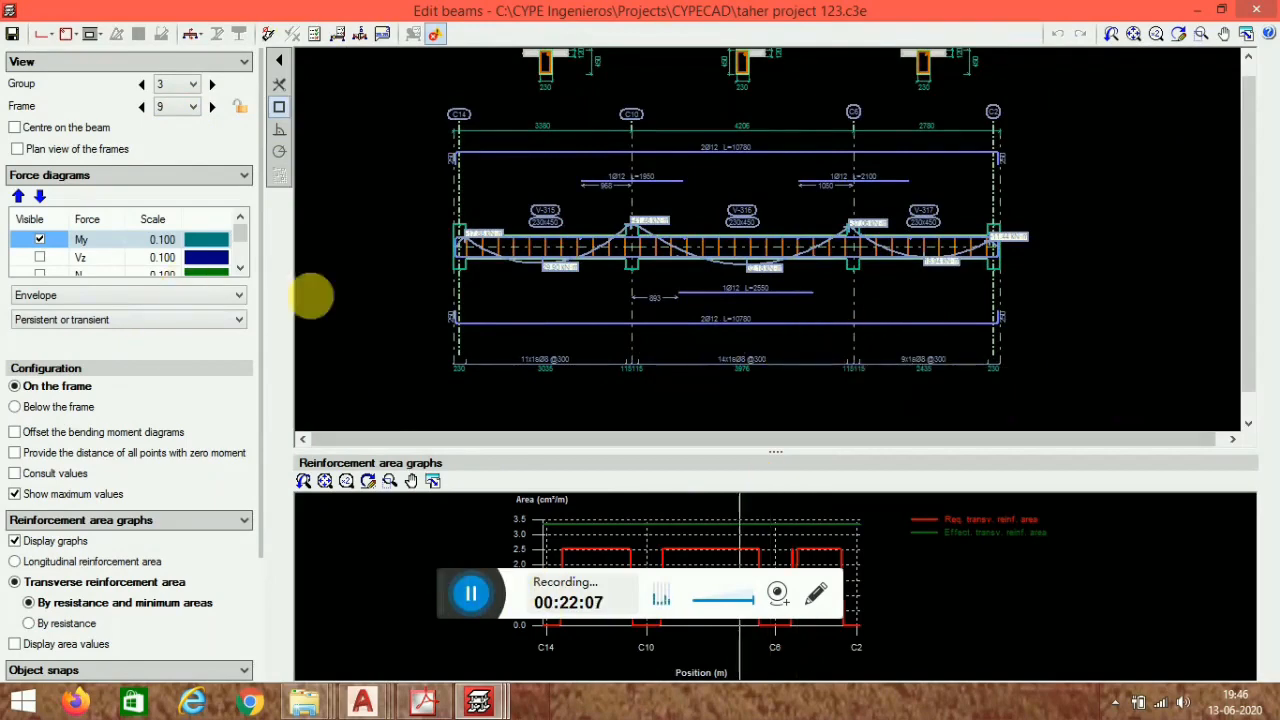
- Introduce assembly reinforcement on frame 9's beam using the longitudinal reinforcement tools
click(42, 34)
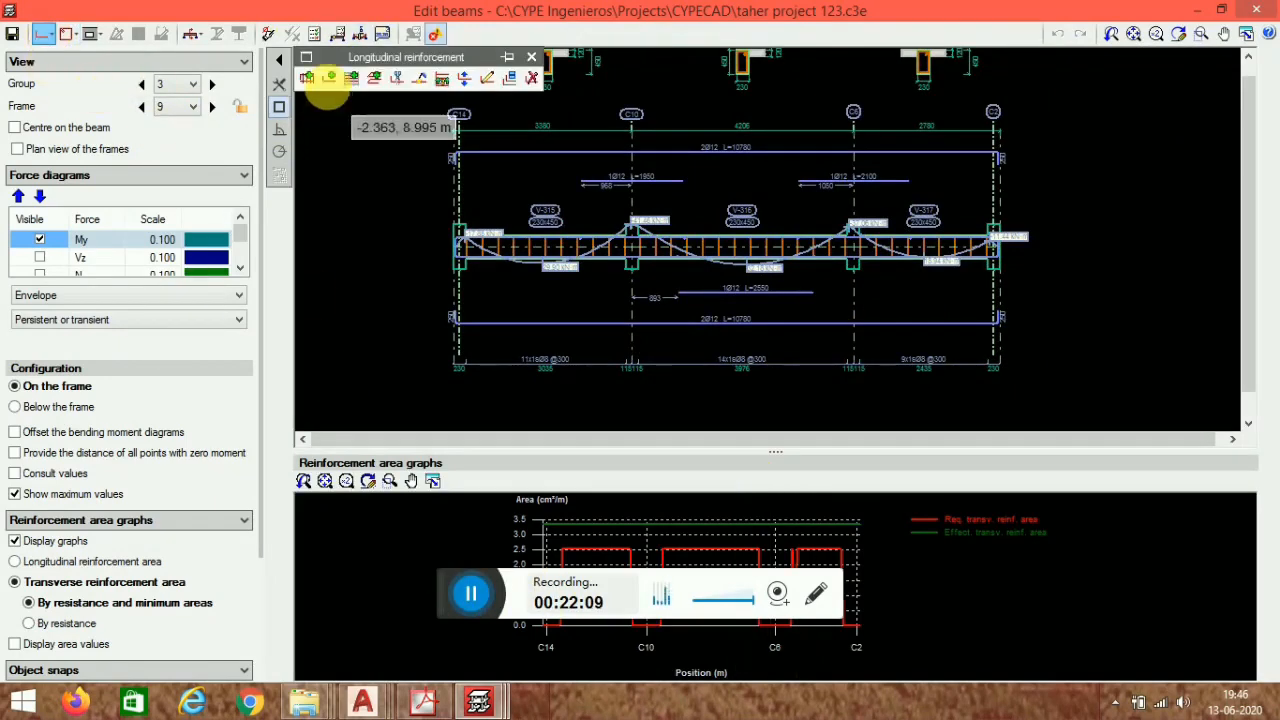
click(306, 57)
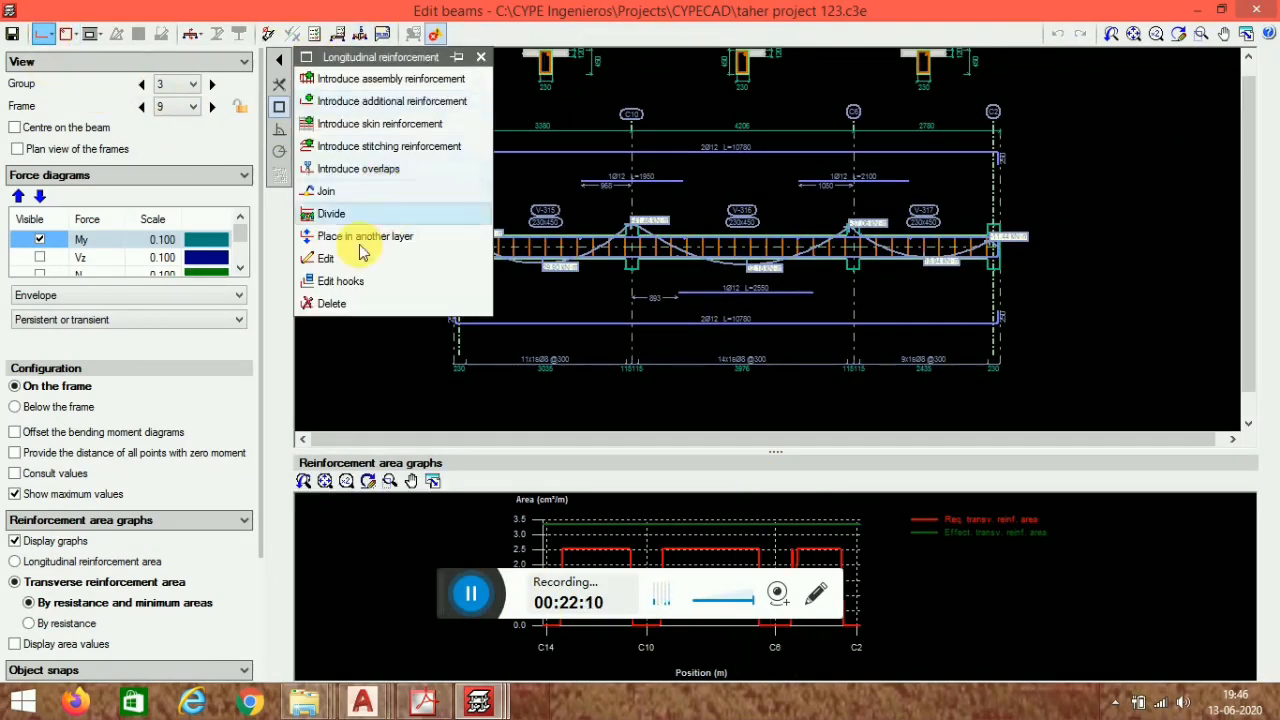
click(660, 158)
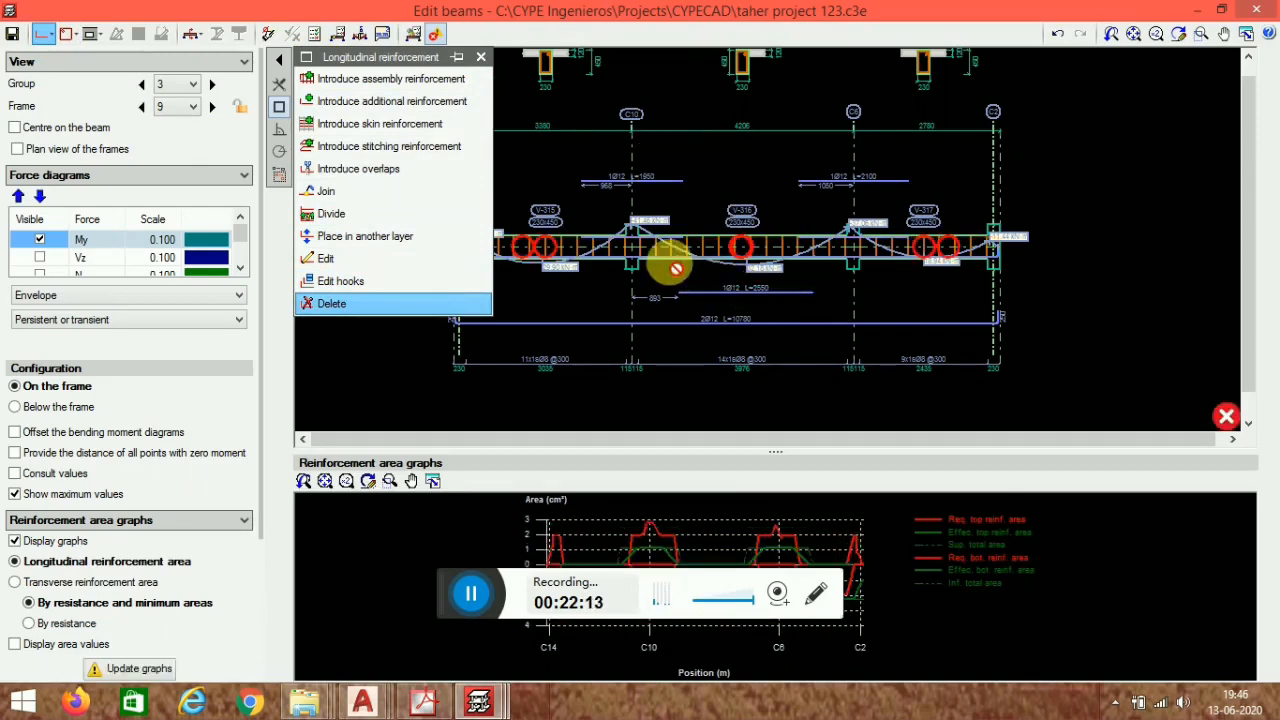
click(754, 300)
click(745, 297)
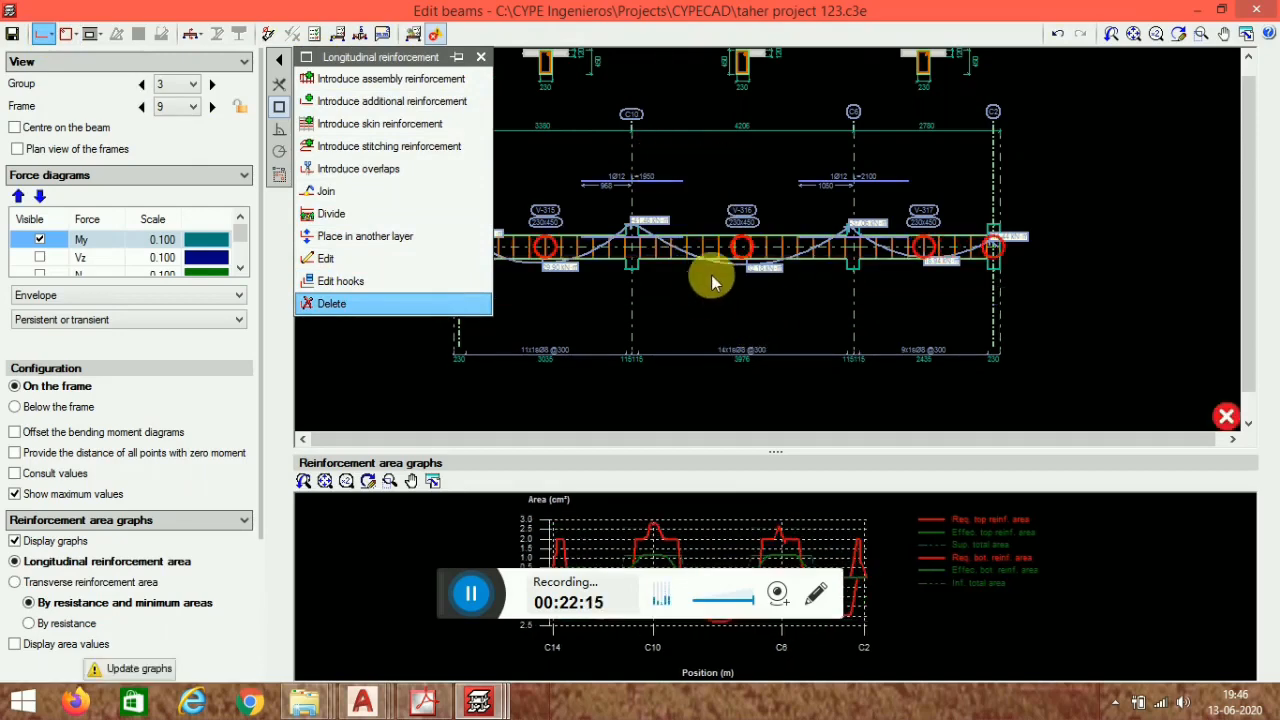
click(385, 79)
scroll(639, 205, up, 5)
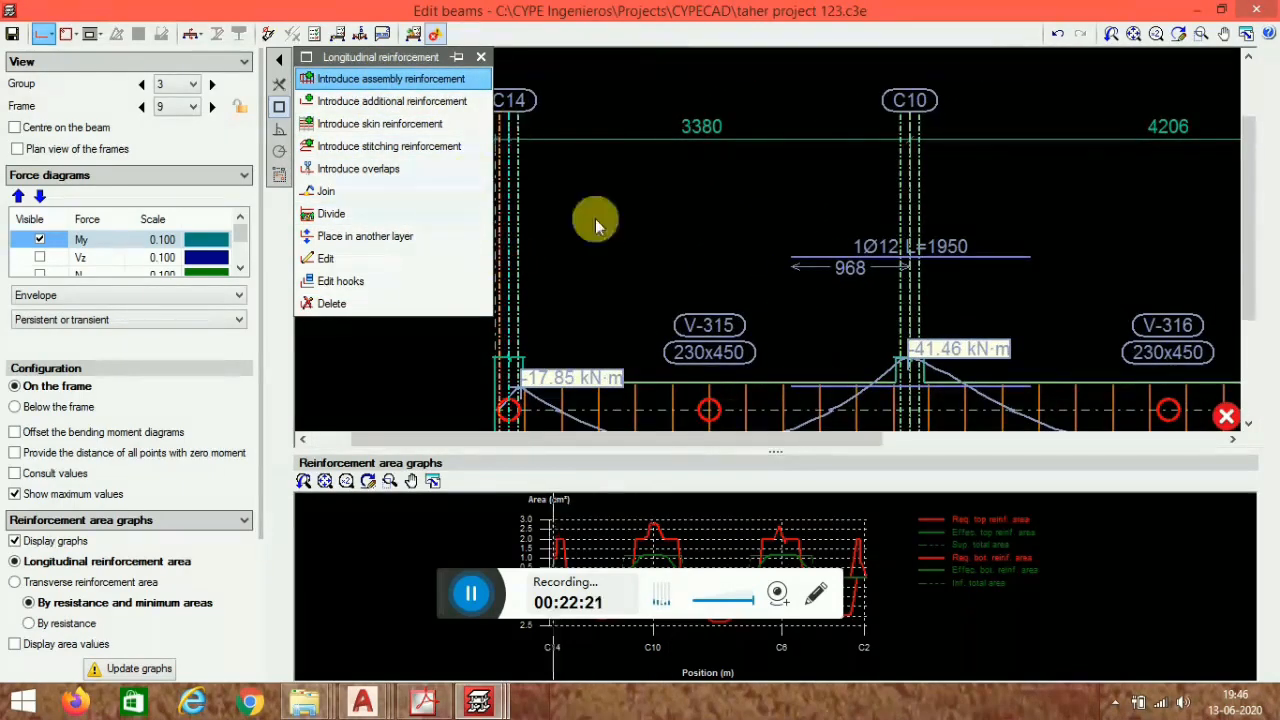
scroll(591, 220, down, 5)
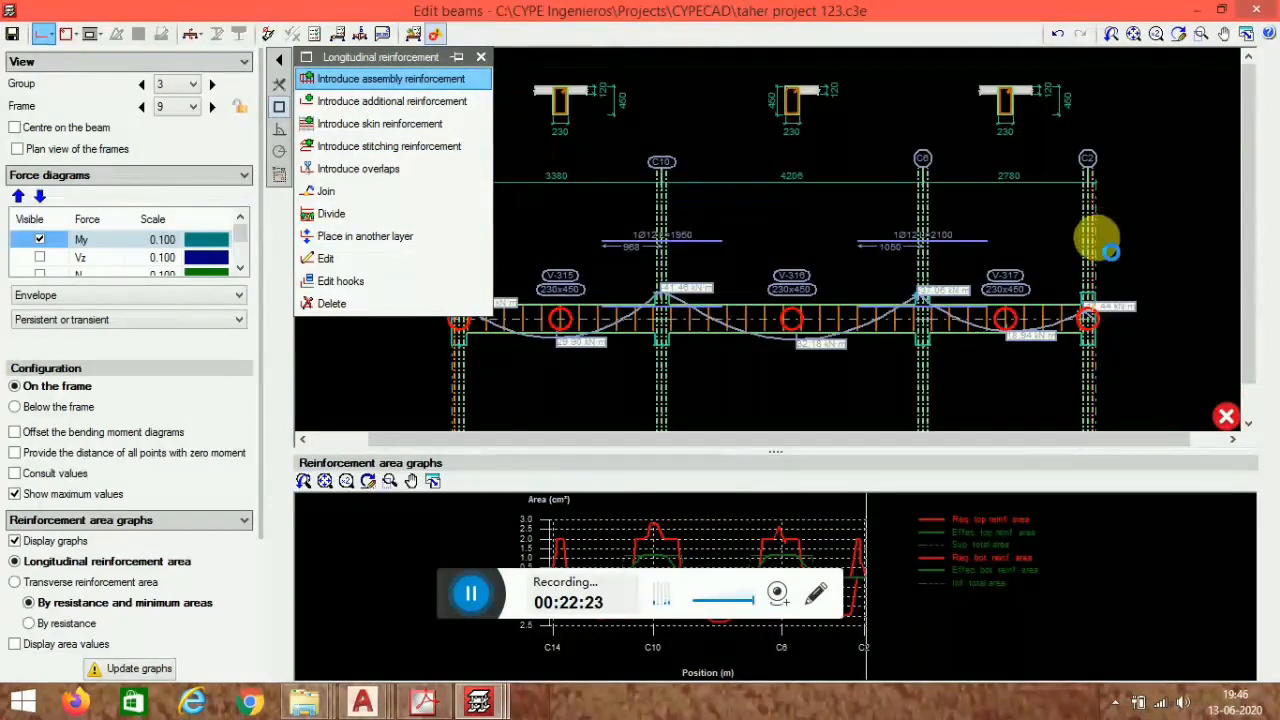
click(1109, 250)
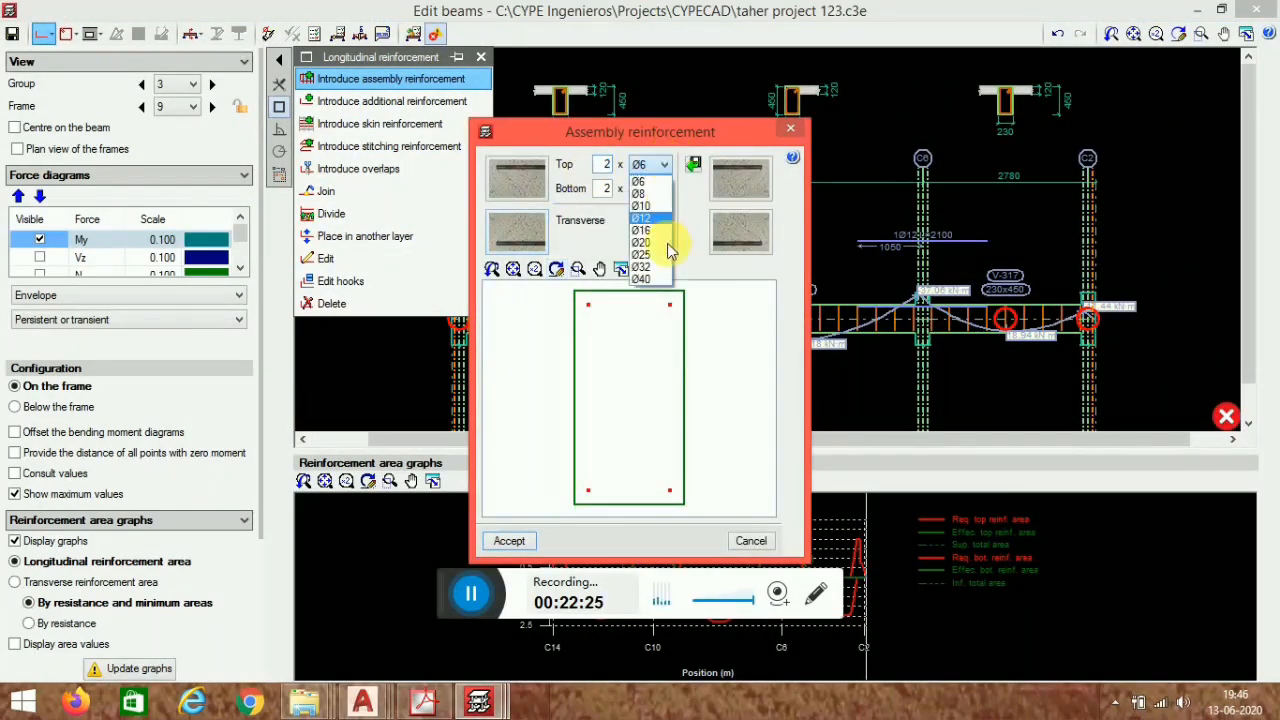
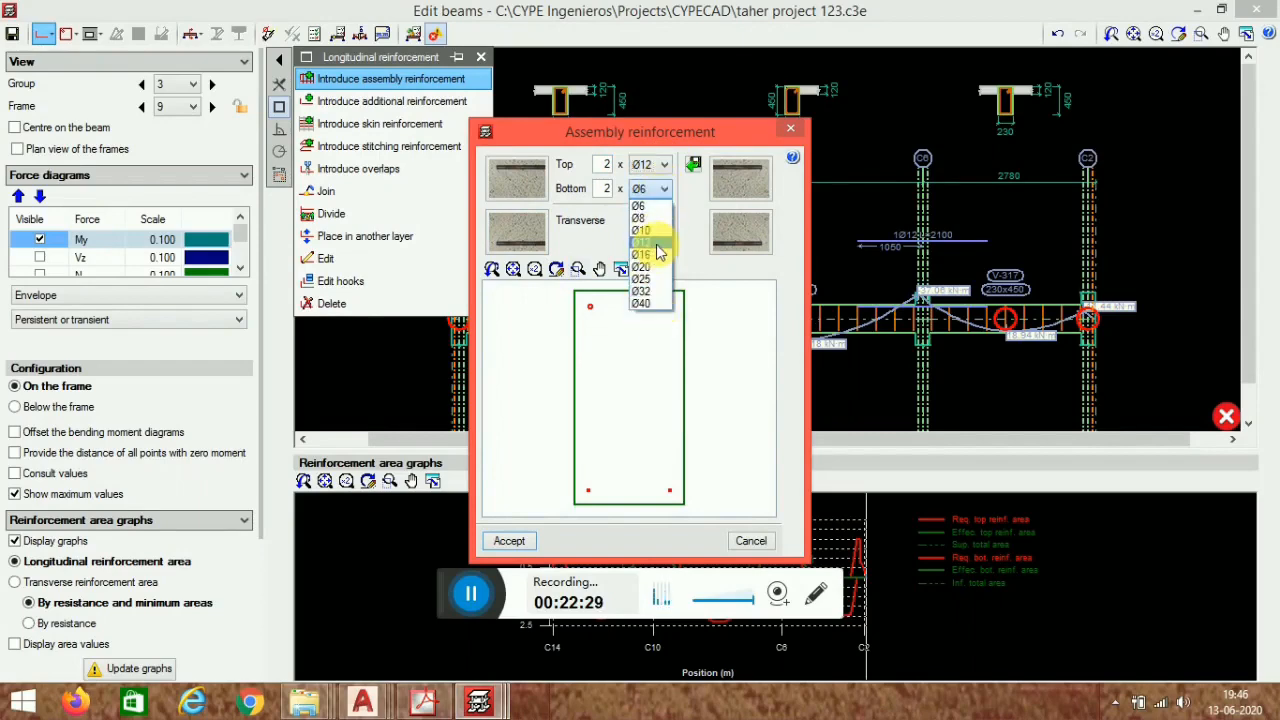
- Set the bottom assembly bars to 2 Ø12 and accept the assembly reinforcement for frame 9's beam
click(655, 243)
click(648, 220)
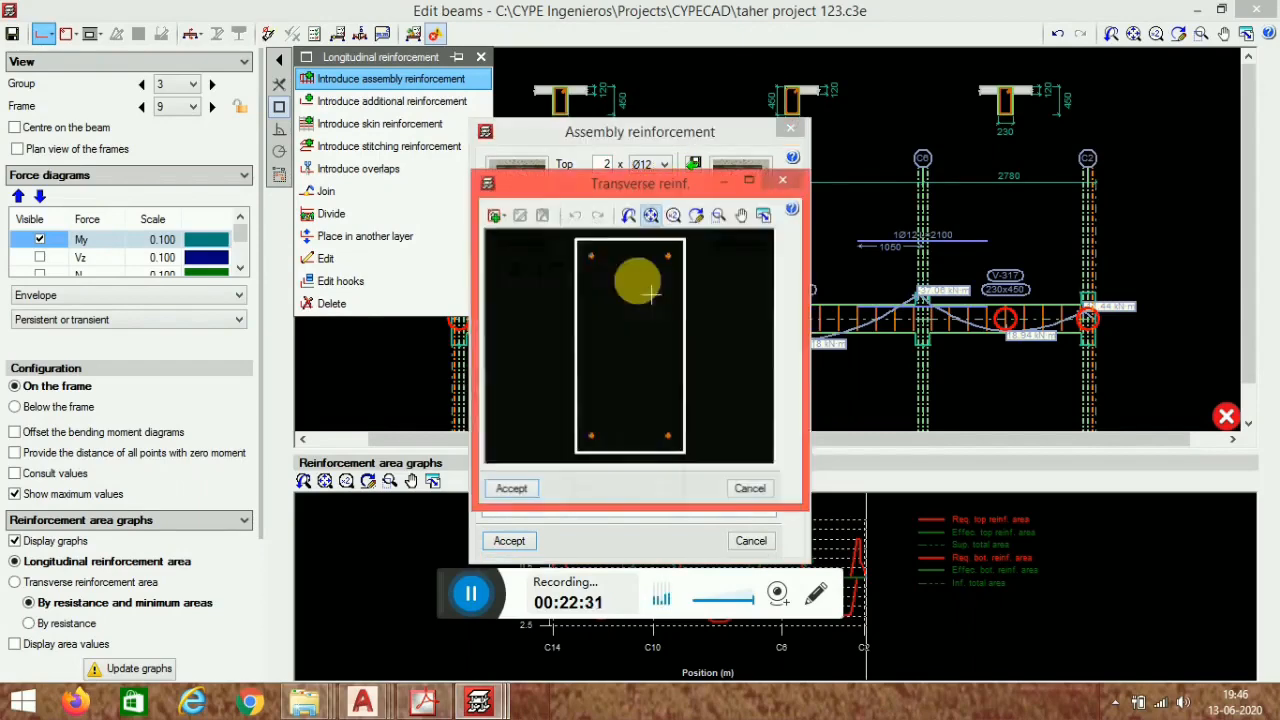
click(496, 216)
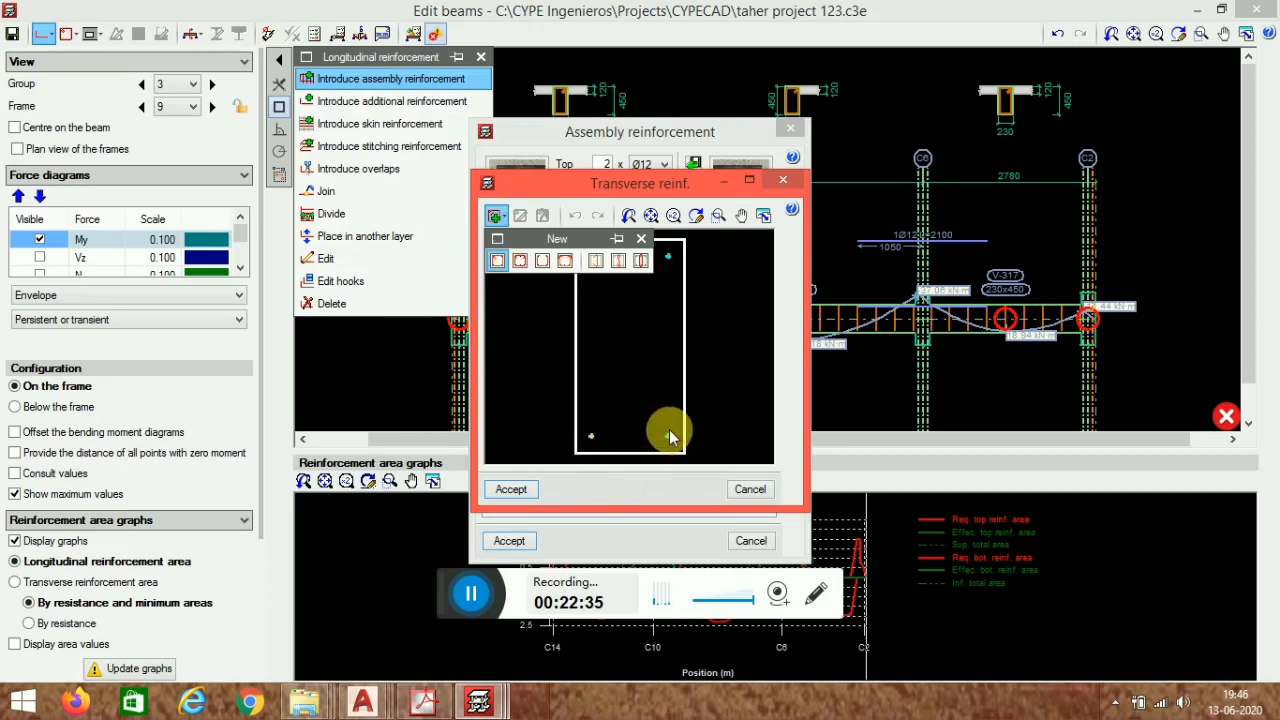
click(533, 495)
click(529, 547)
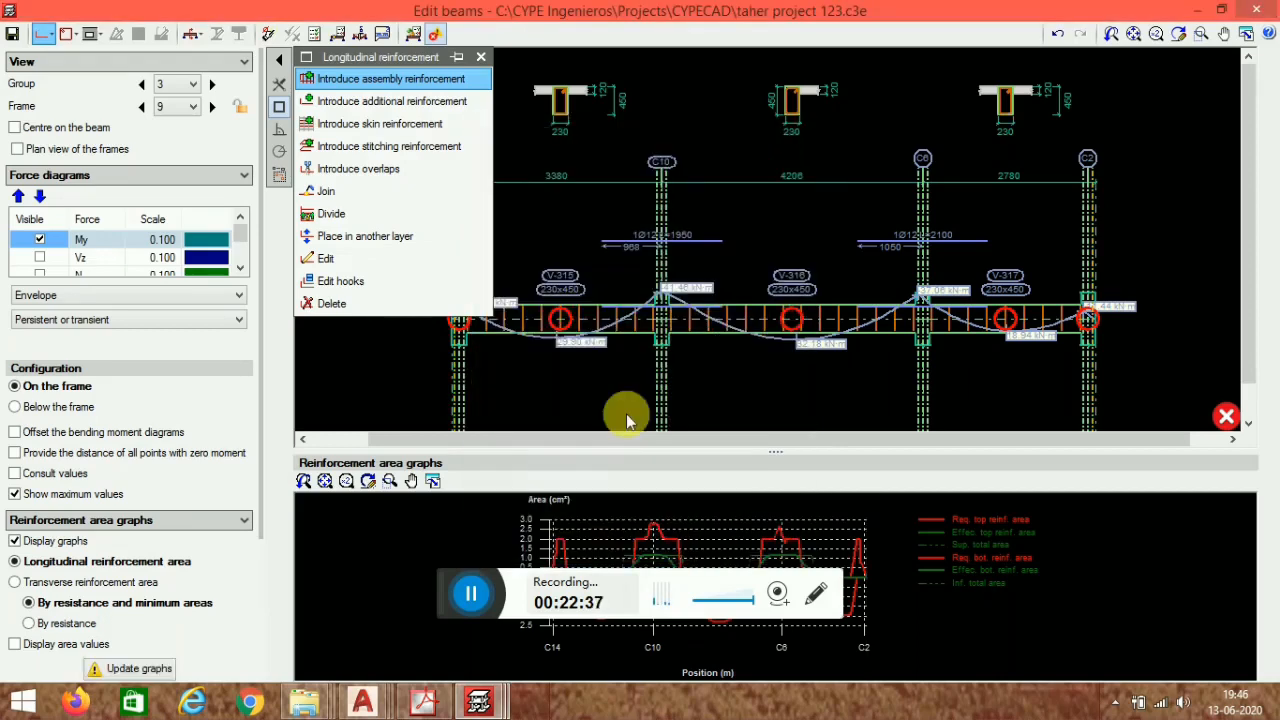
- Try to edit the top and bottom assembly bars of frame 9's beam
middle_drag(690, 317, 825, 297)
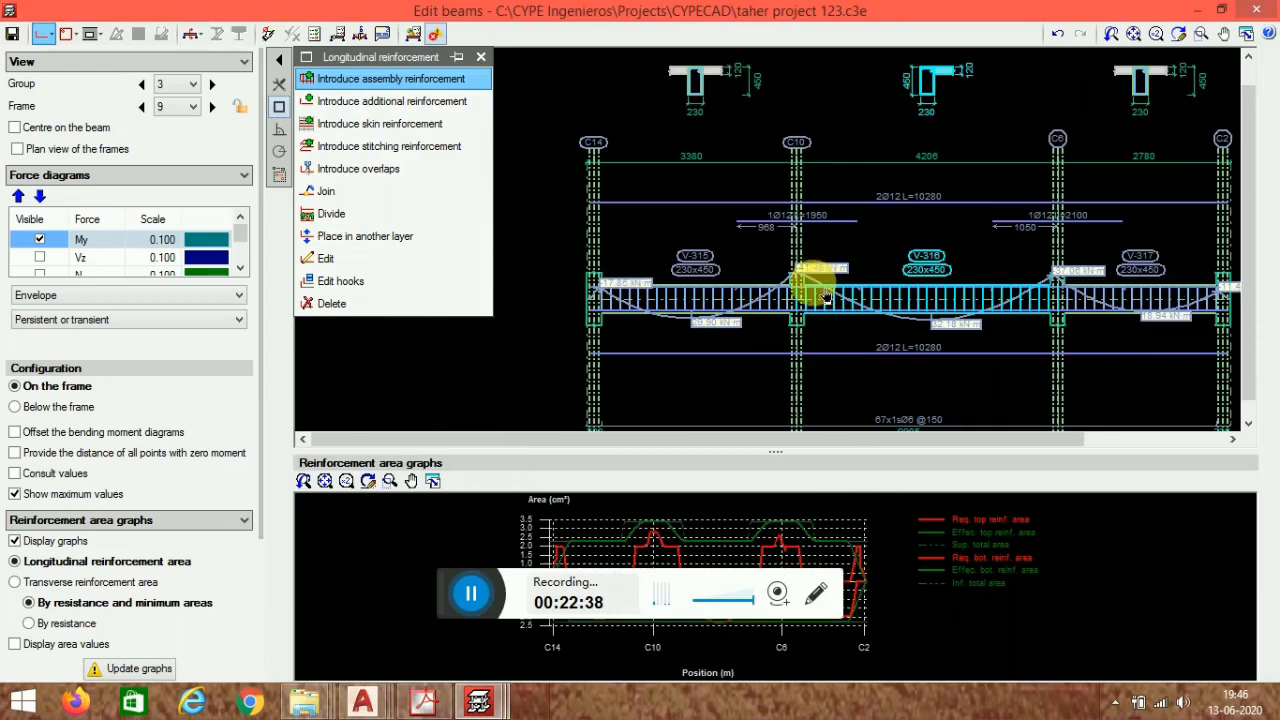
click(326, 258)
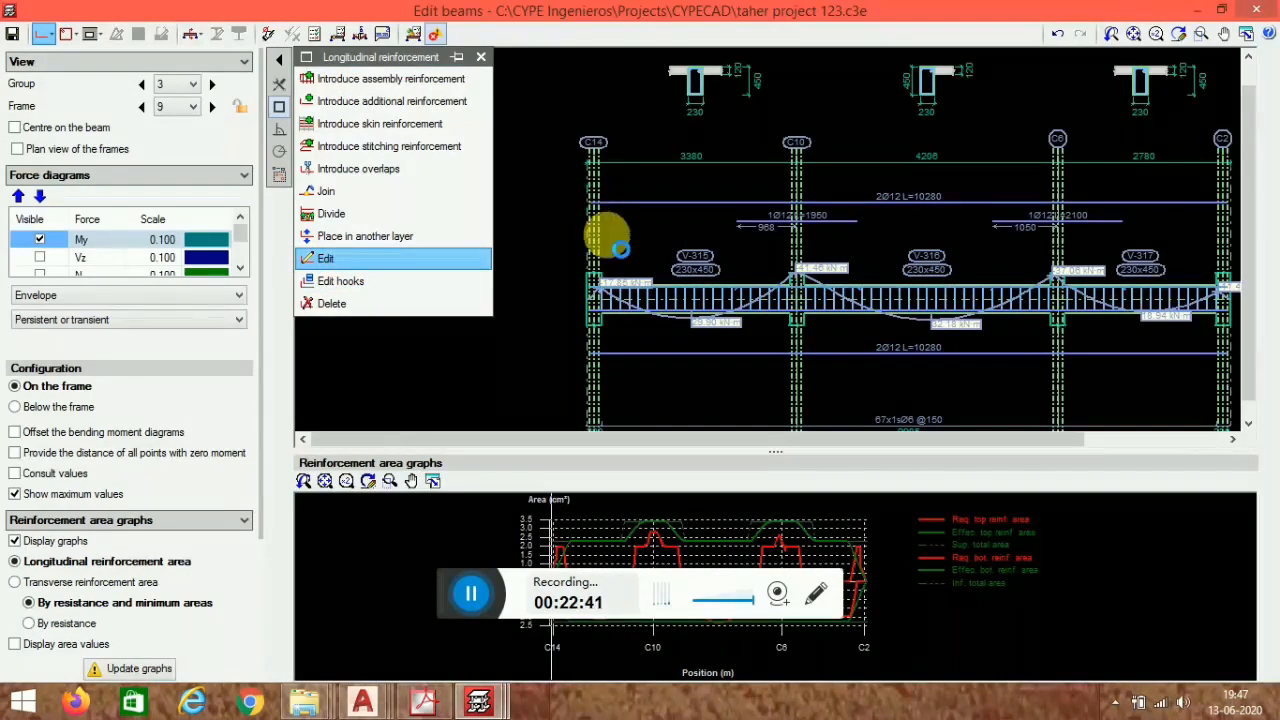
scroll(629, 206, down, 2)
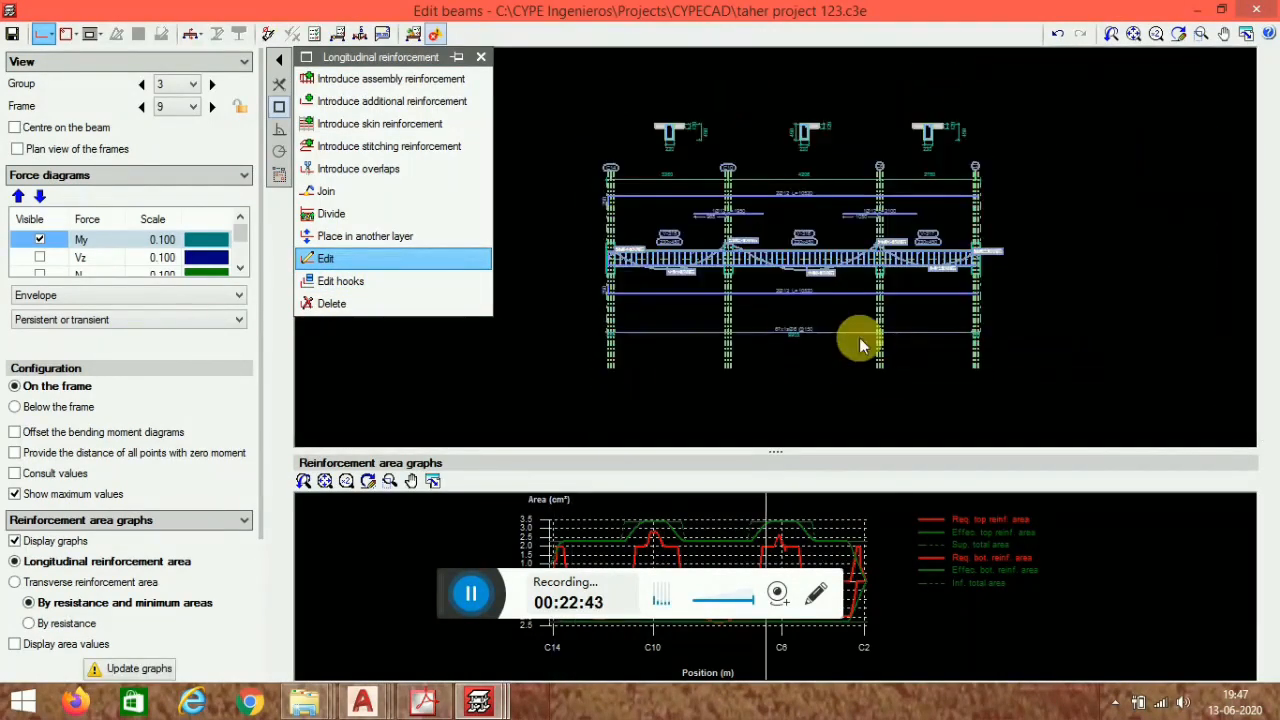
scroll(933, 209, up, 1)
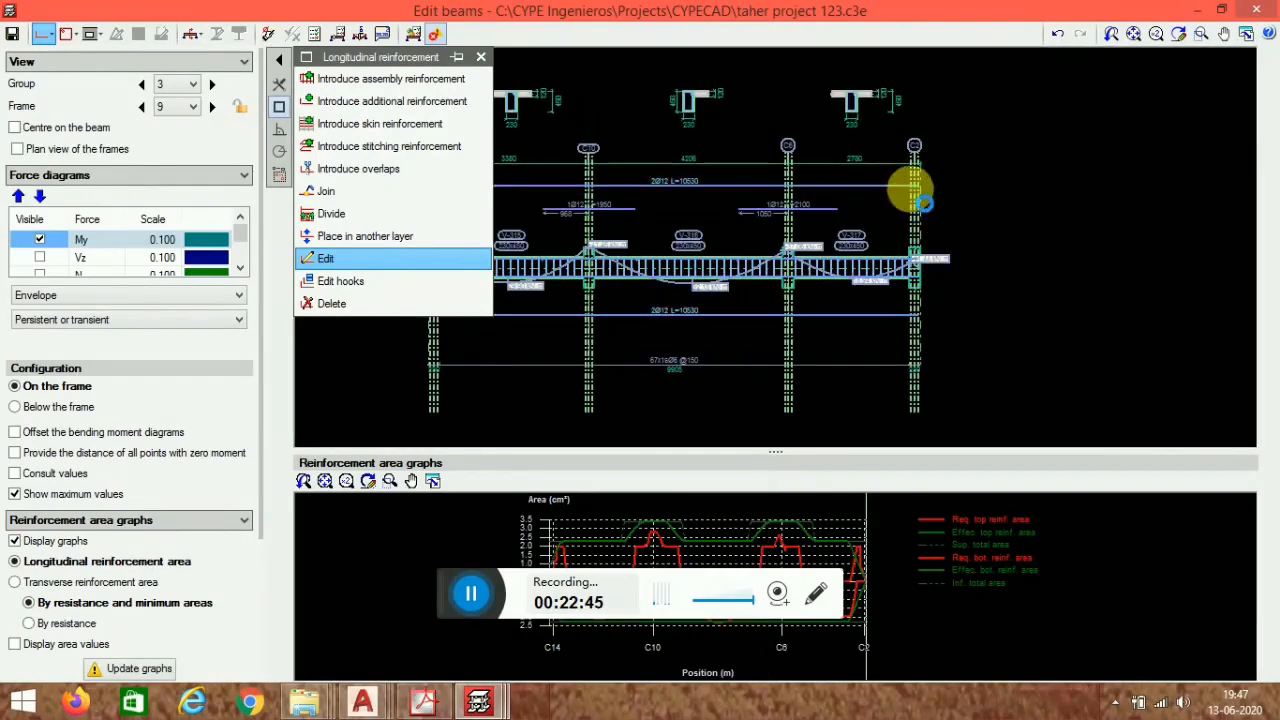
click(925, 242)
click(783, 145)
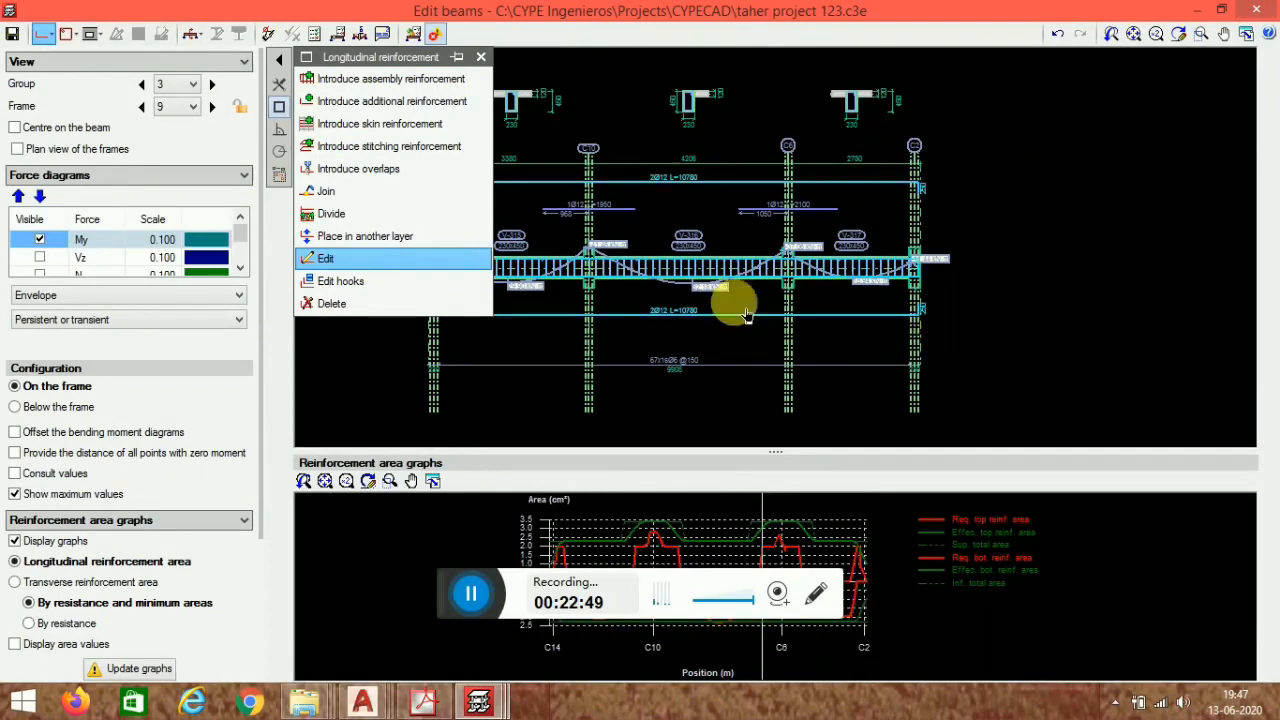
scroll(795, 281, up, 3)
middle_drag(597, 336, 762, 333)
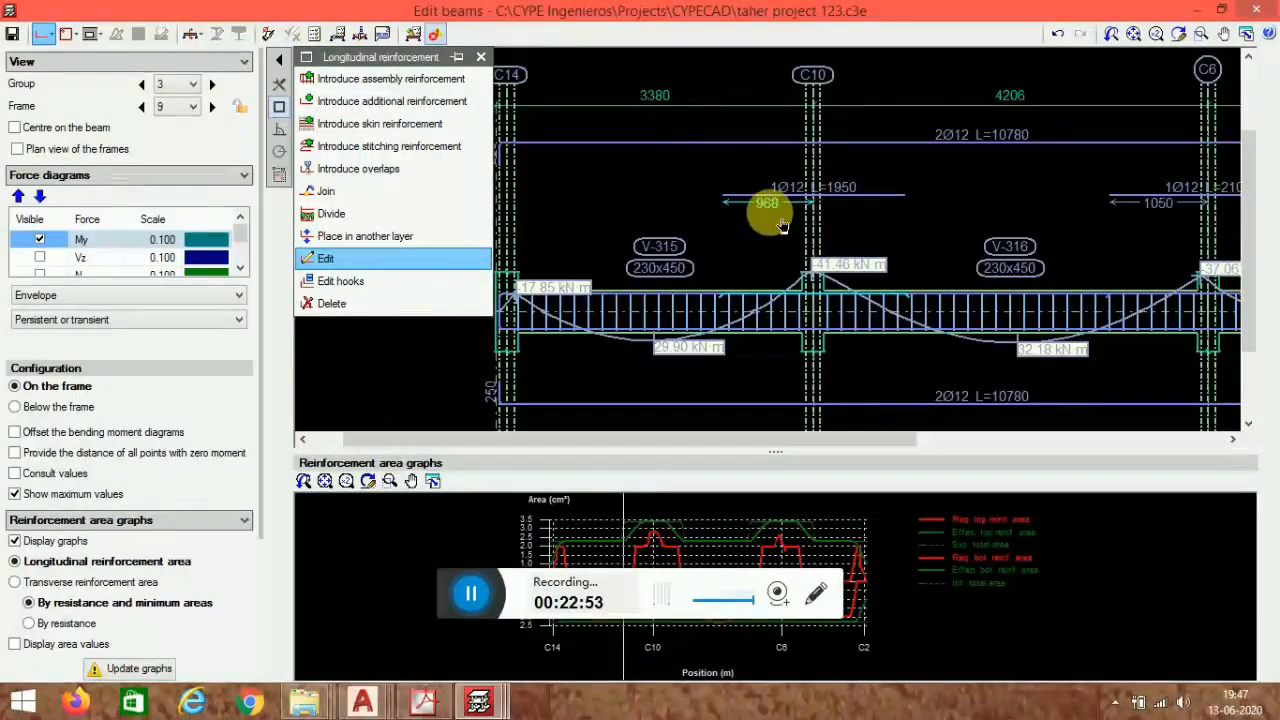
scroll(808, 283, down, 3)
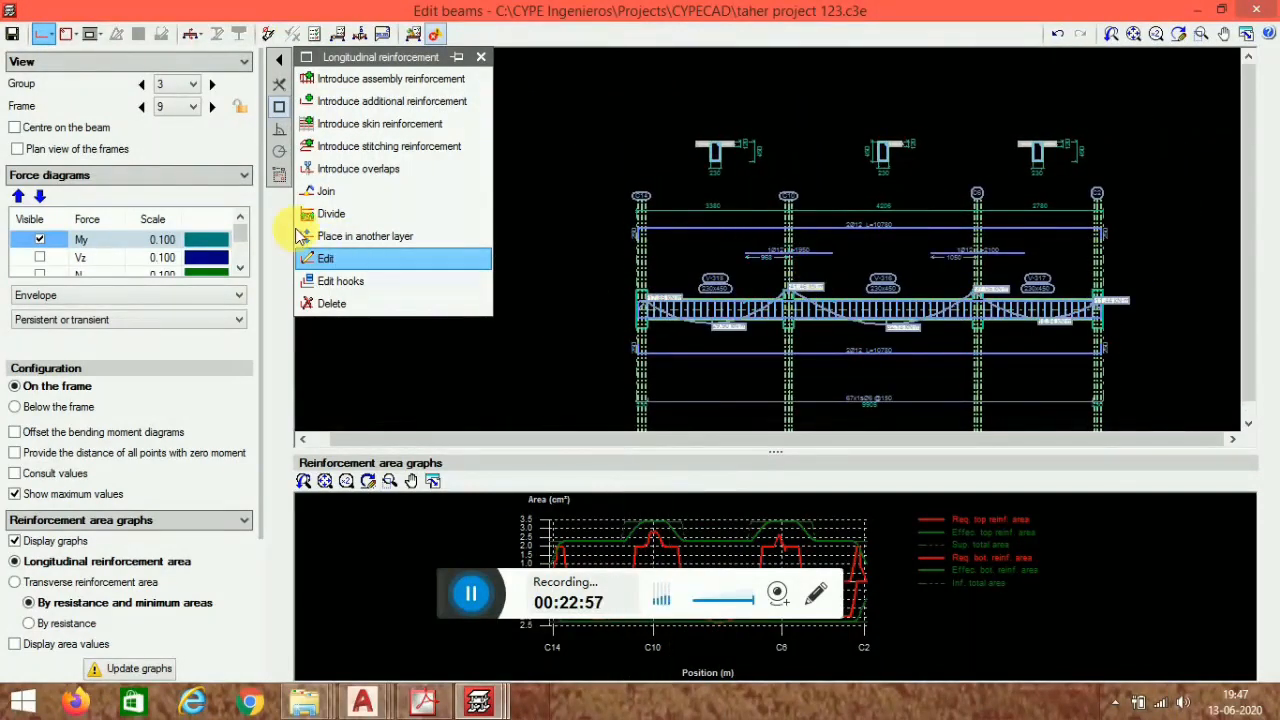
- Delete the two 1Ø12 top additional bars over supports C10 and C6
click(335, 303)
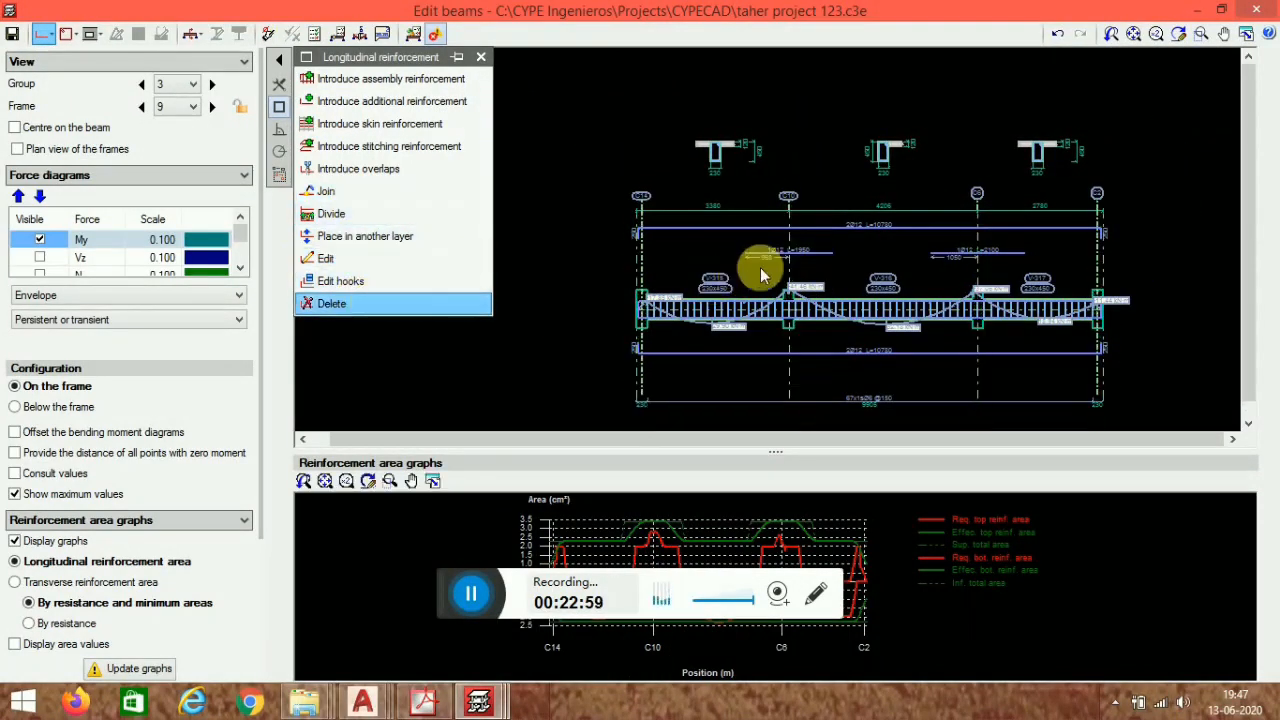
click(785, 258)
click(990, 250)
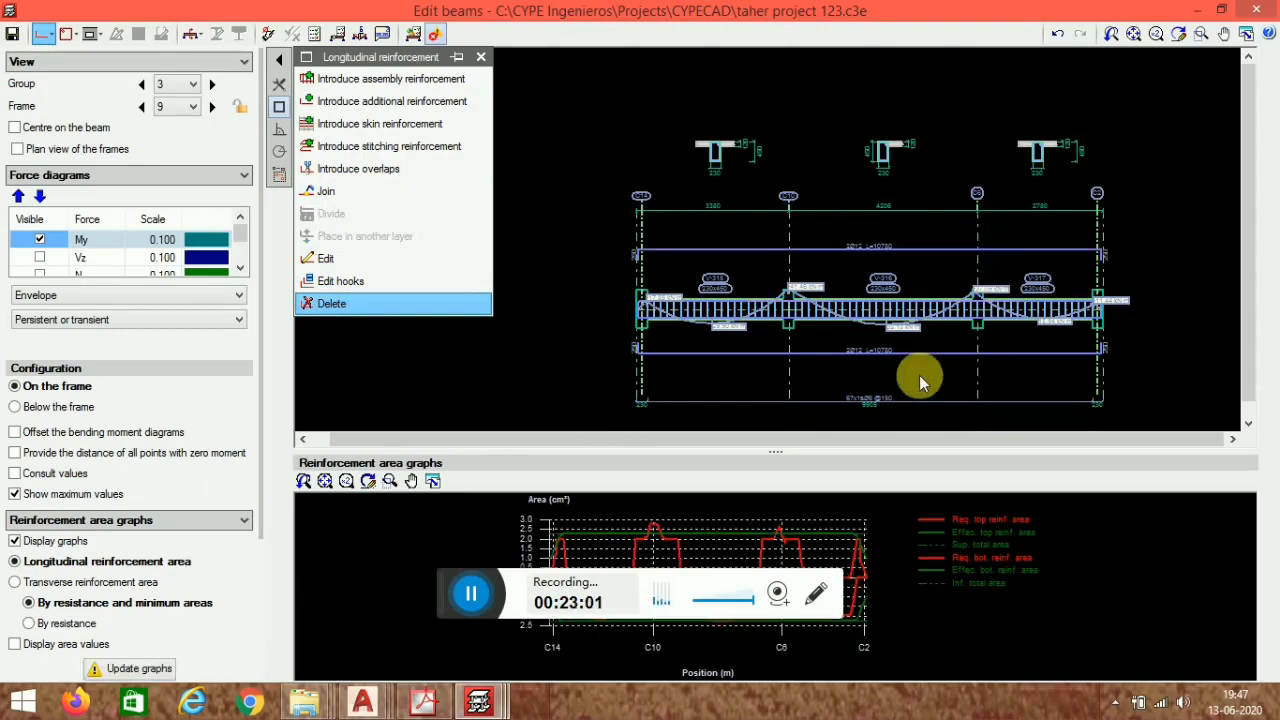
- Add 2 Ø12 top additional reinforcement over support C10
scroll(919, 375, up, 1)
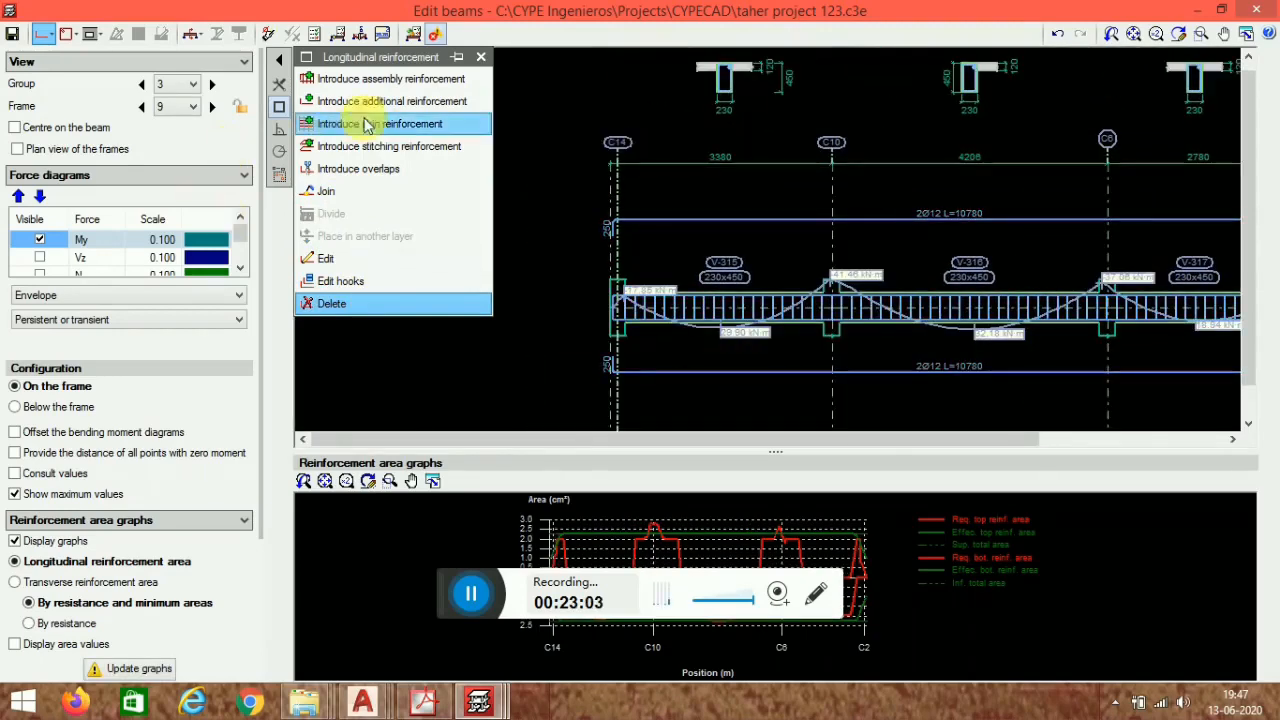
click(404, 106)
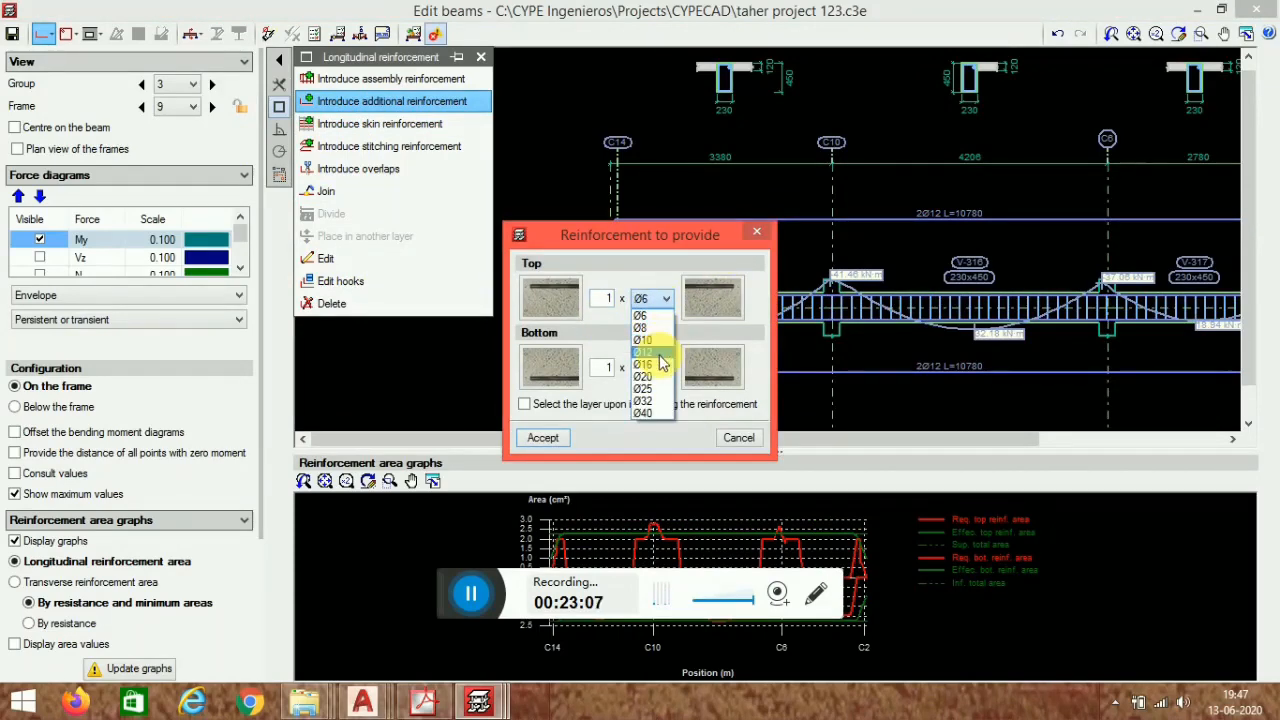
click(658, 352)
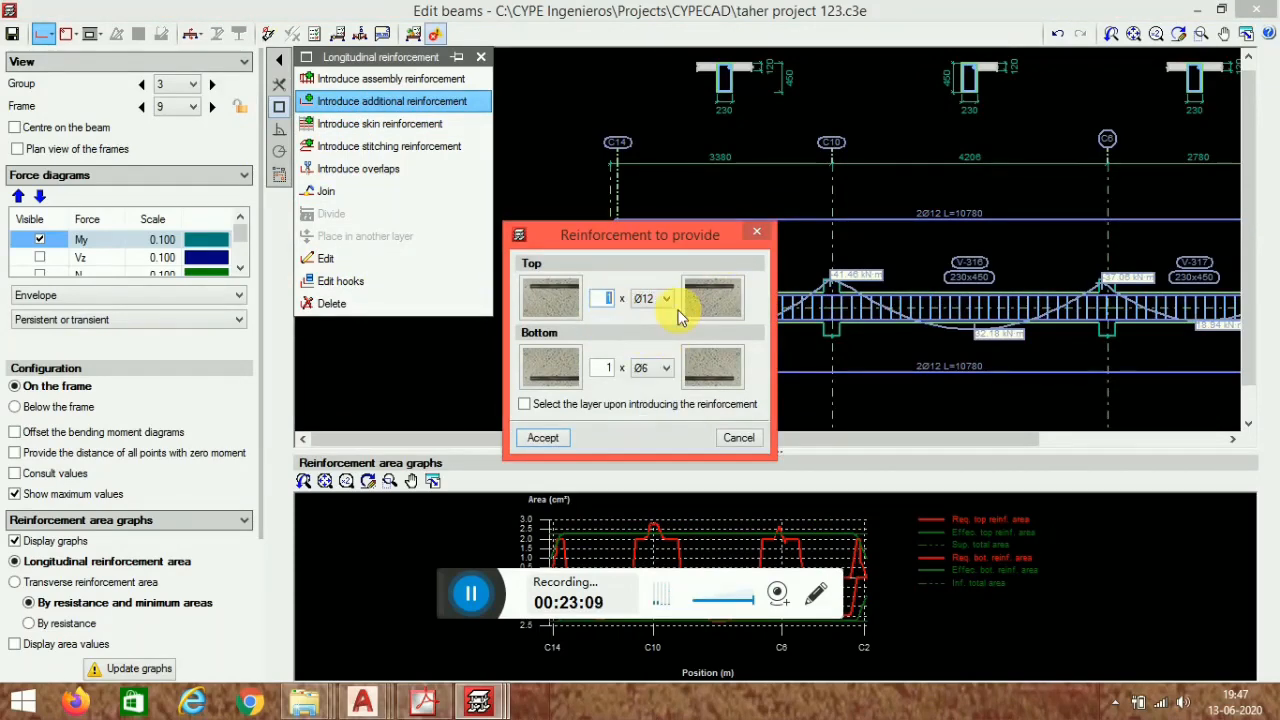
click(543, 440)
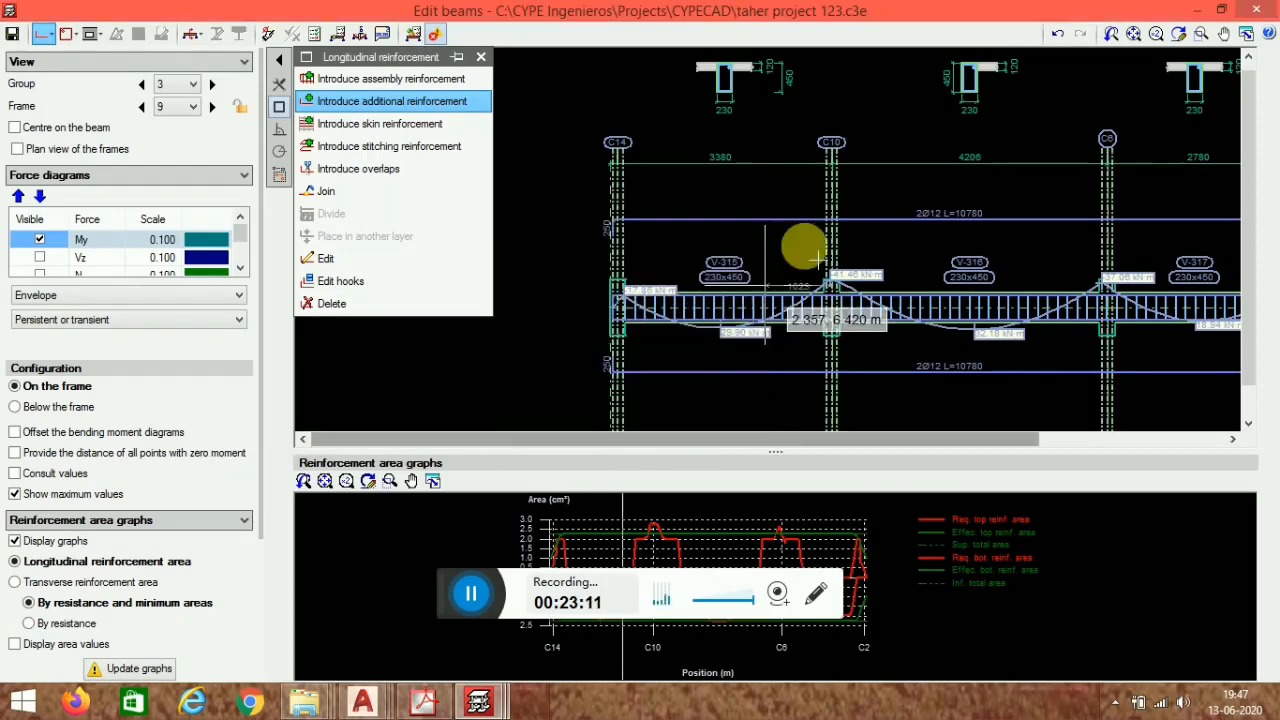
click(753, 207)
click(872, 222)
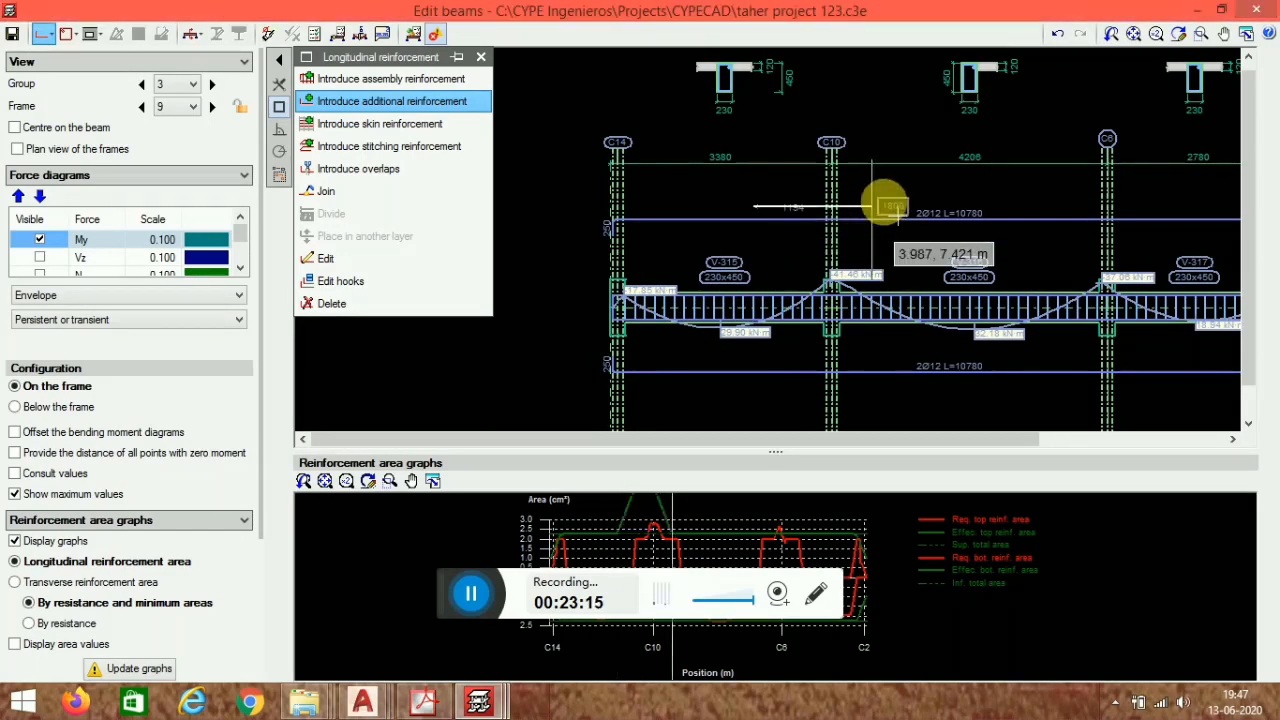
click(889, 212)
click(996, 214)
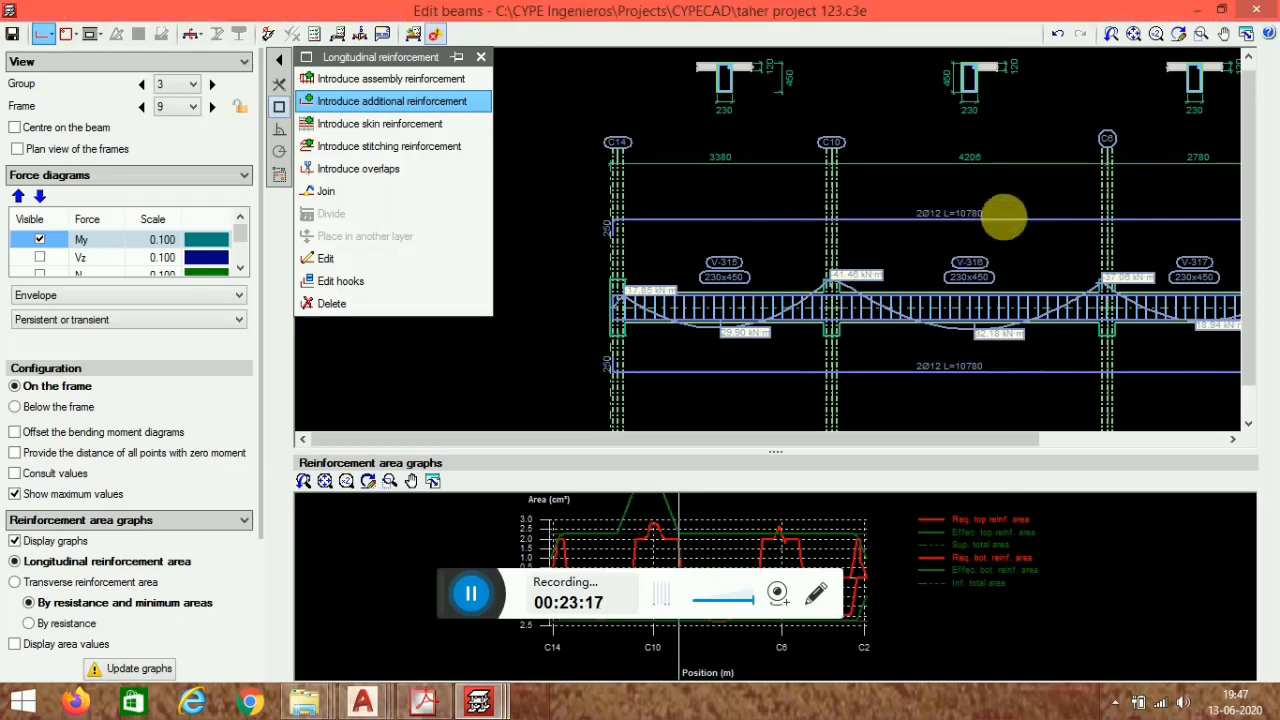
- Add 2 Ø12 top additional reinforcement over support C6 with a length of 220 cm
middle_drag(1095, 299, 891, 306)
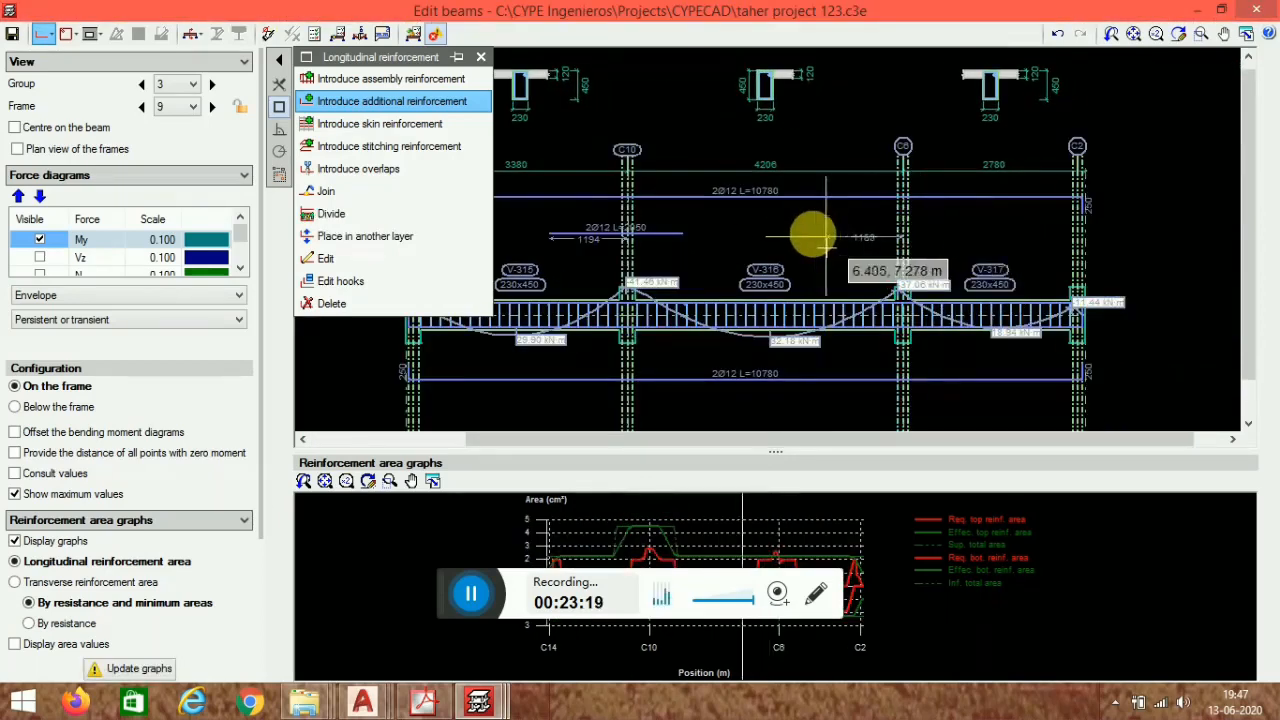
click(820, 233)
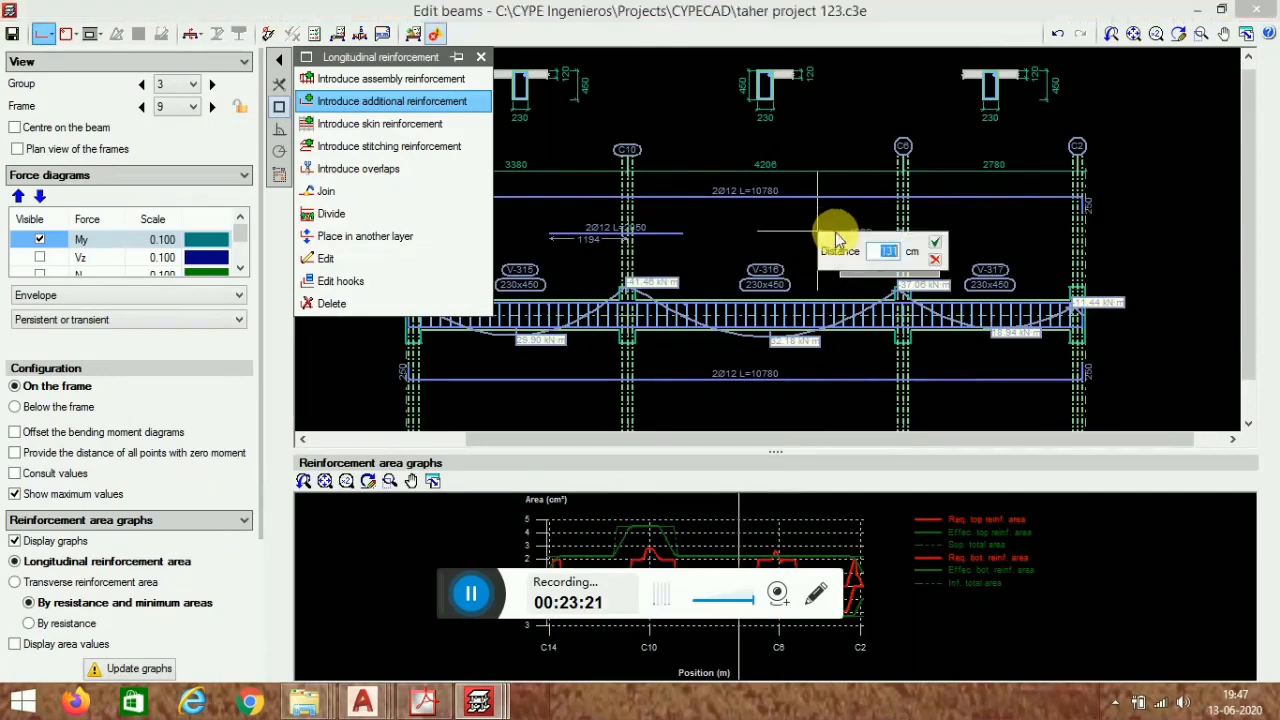
click(938, 250)
click(962, 238)
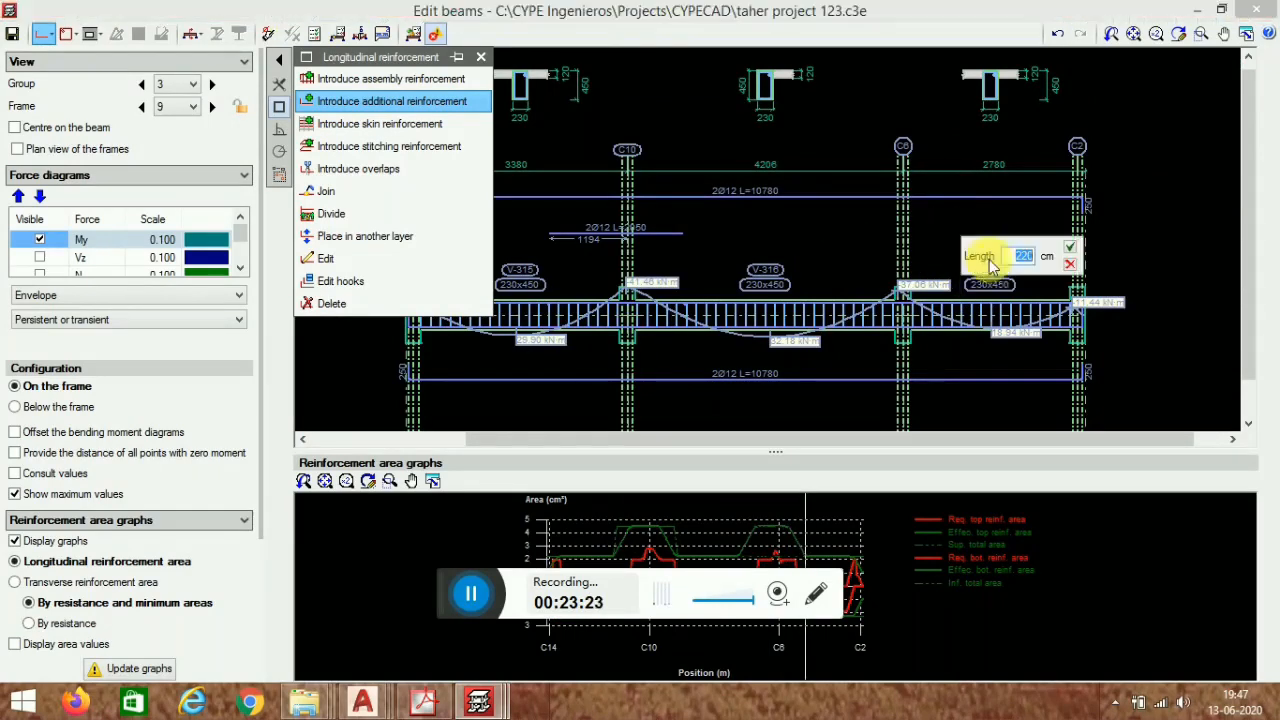
click(1071, 252)
- Add 2 Ø12 bottom additional reinforcement in span V-315 of frame 9's beam
middle_drag(808, 331, 851, 294)
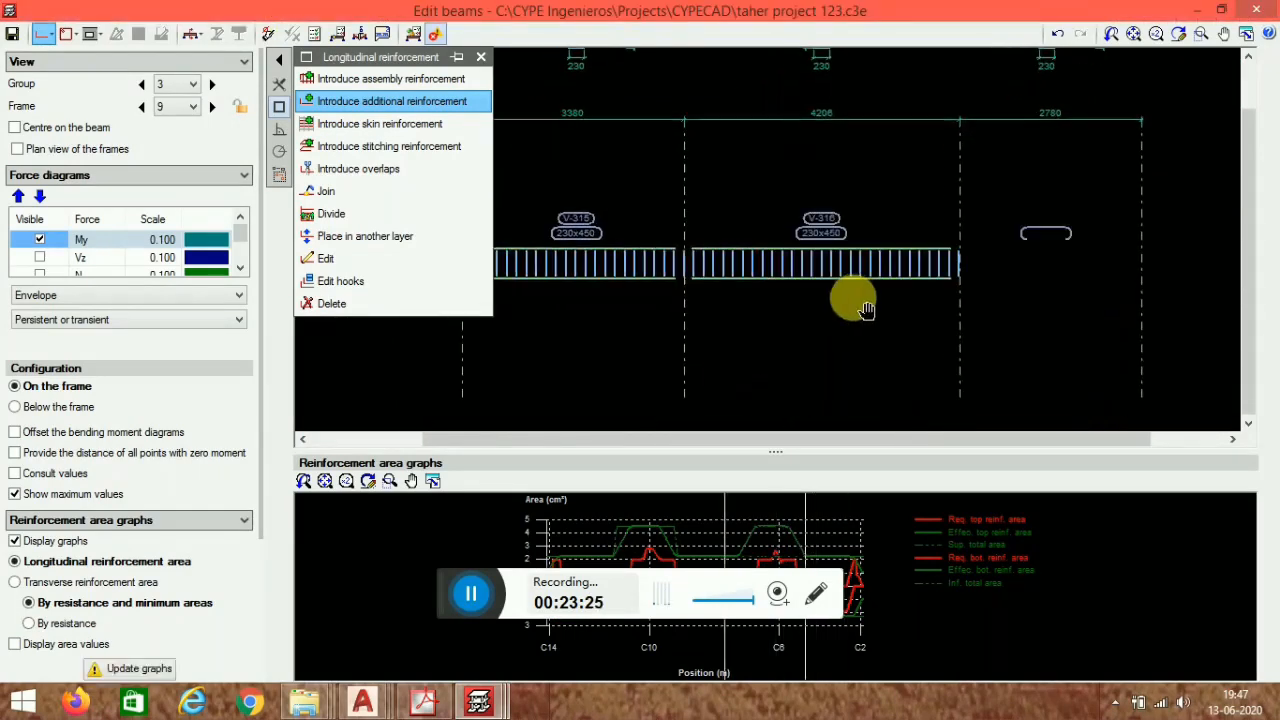
middle_drag(598, 350, 698, 353)
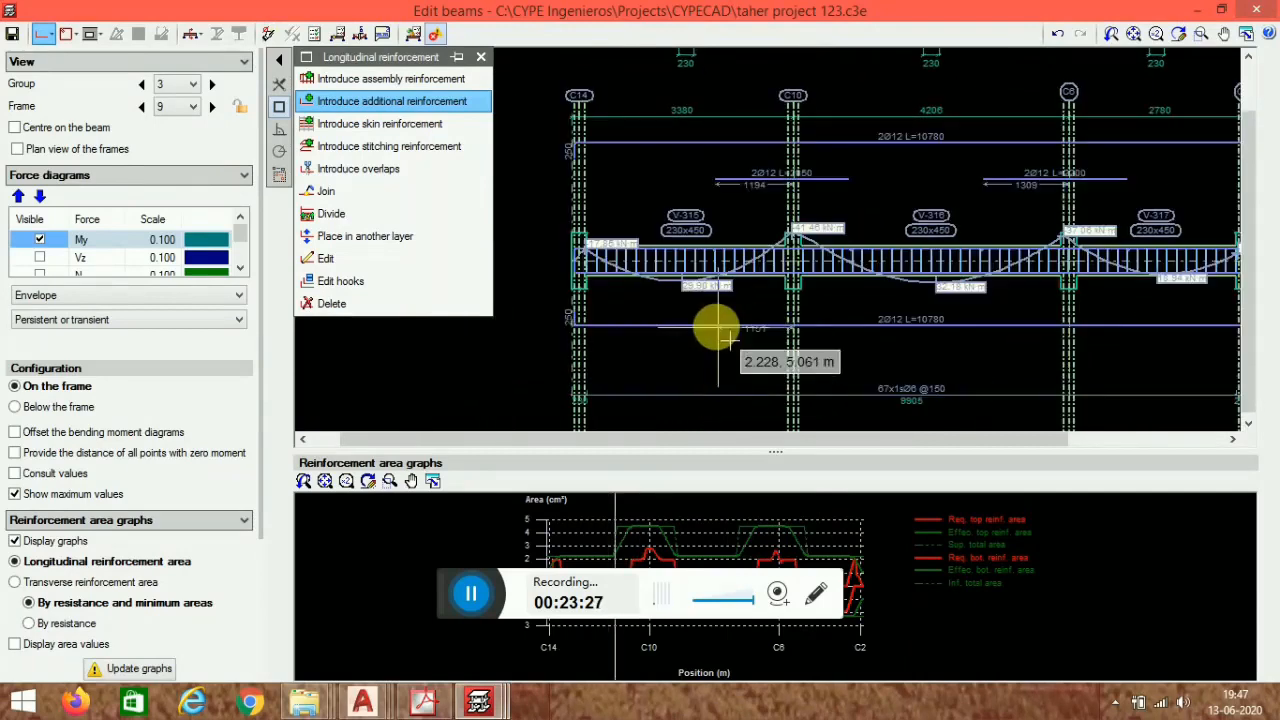
scroll(708, 328, up, 1)
scroll(660, 320, up, 1)
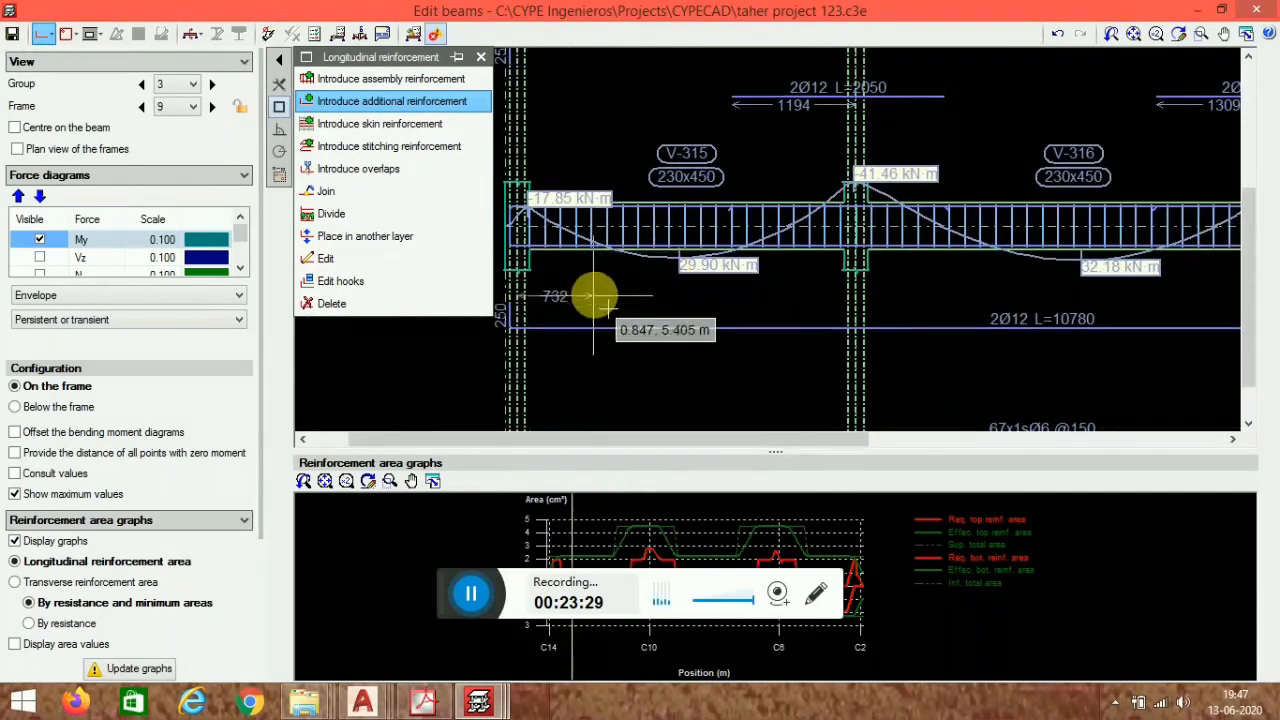
scroll(620, 290, up, 1)
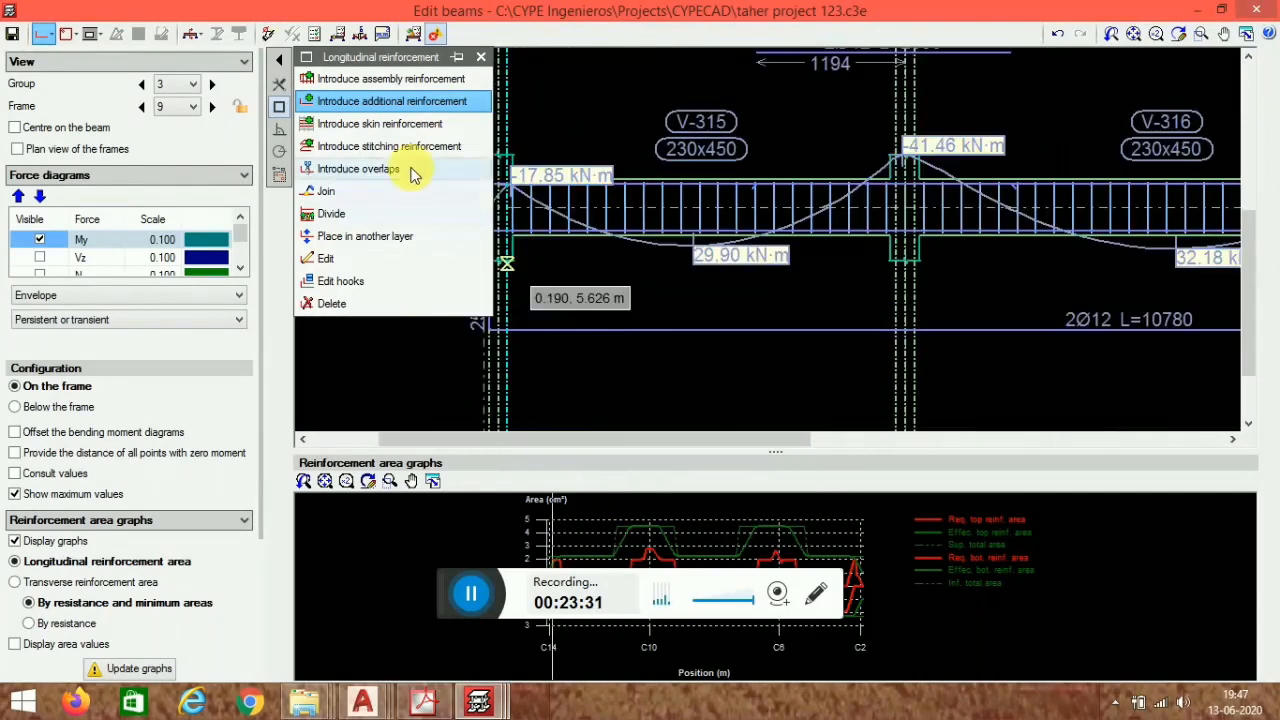
click(626, 262)
click(652, 367)
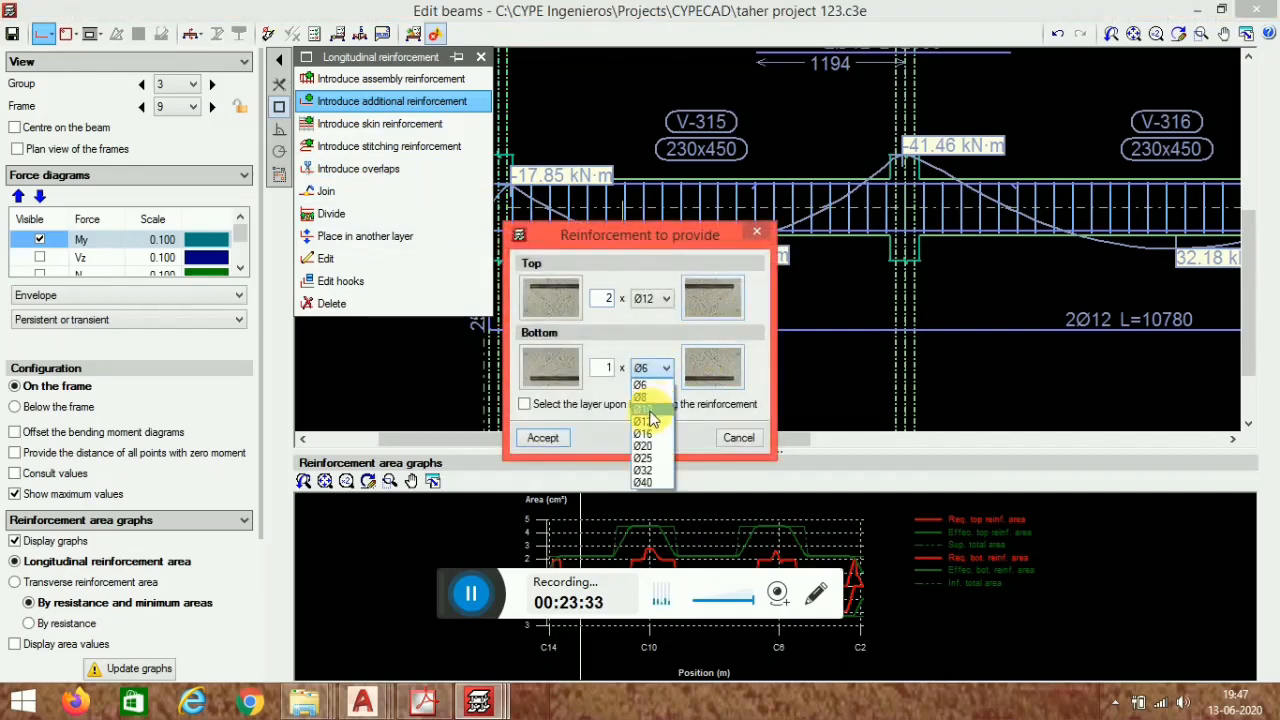
click(648, 421)
double_click(606, 368)
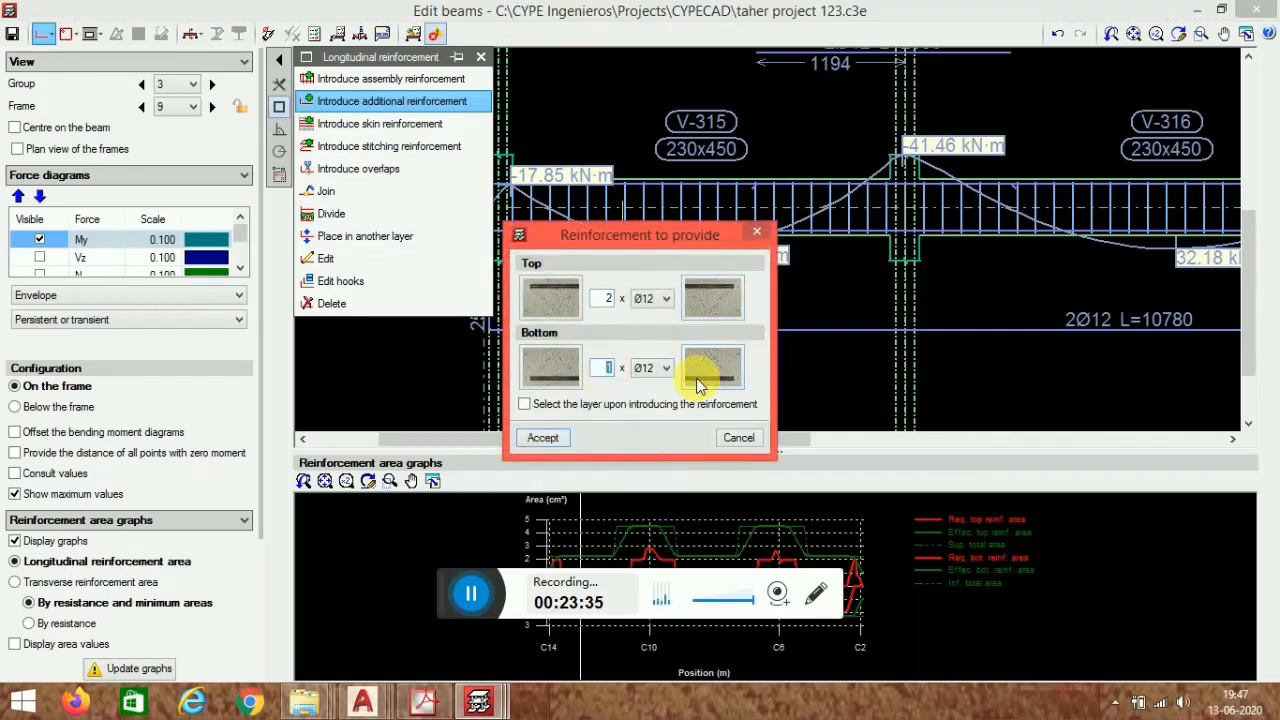
click(543, 438)
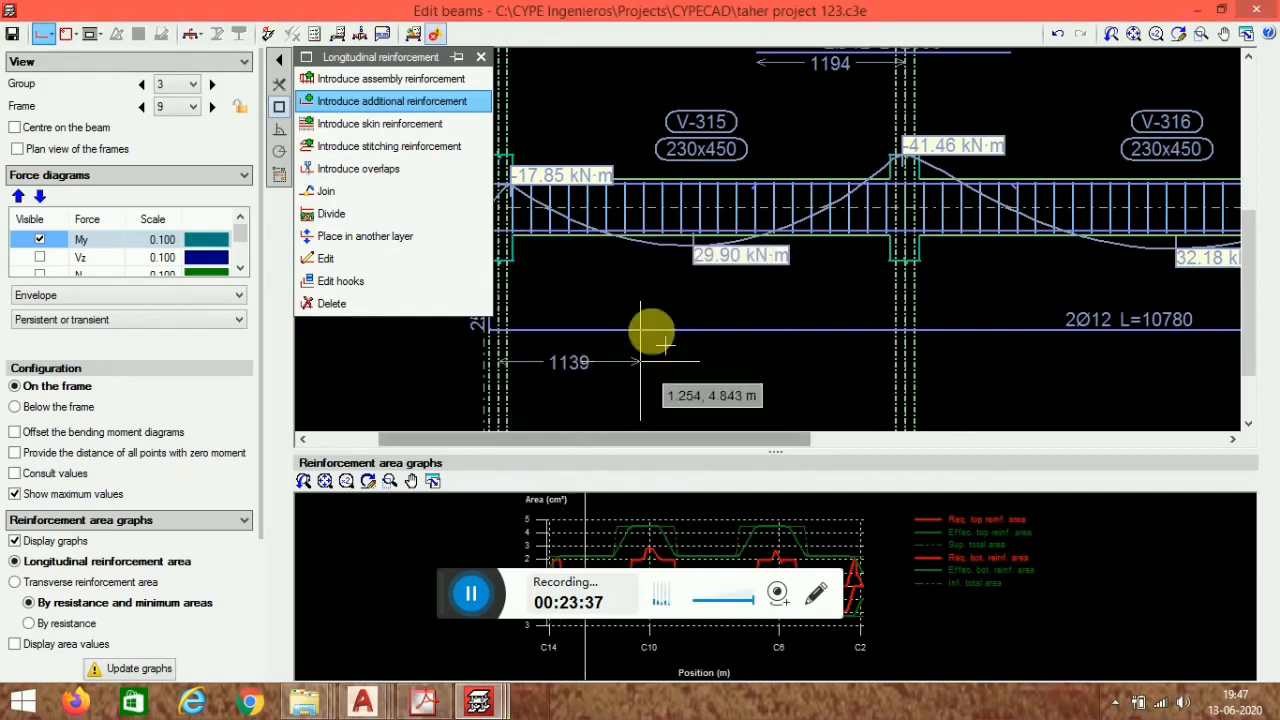
click(596, 283)
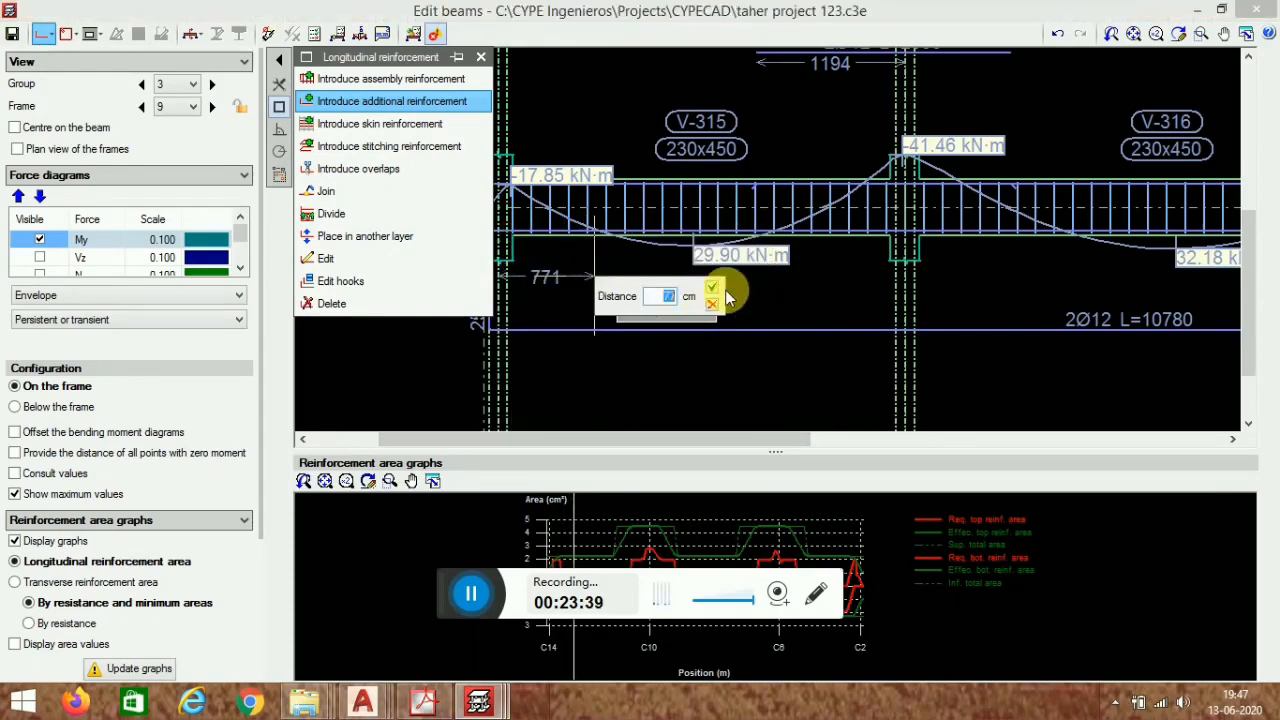
key(Return)
click(785, 300)
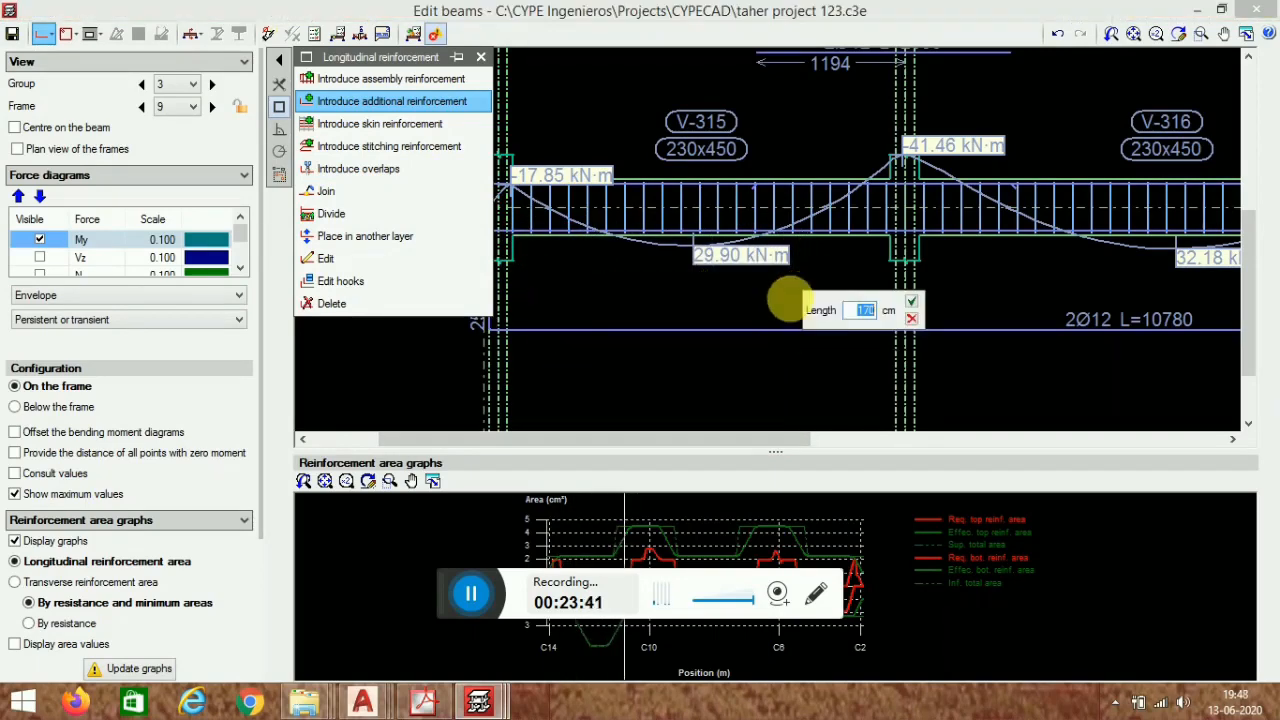
click(912, 310)
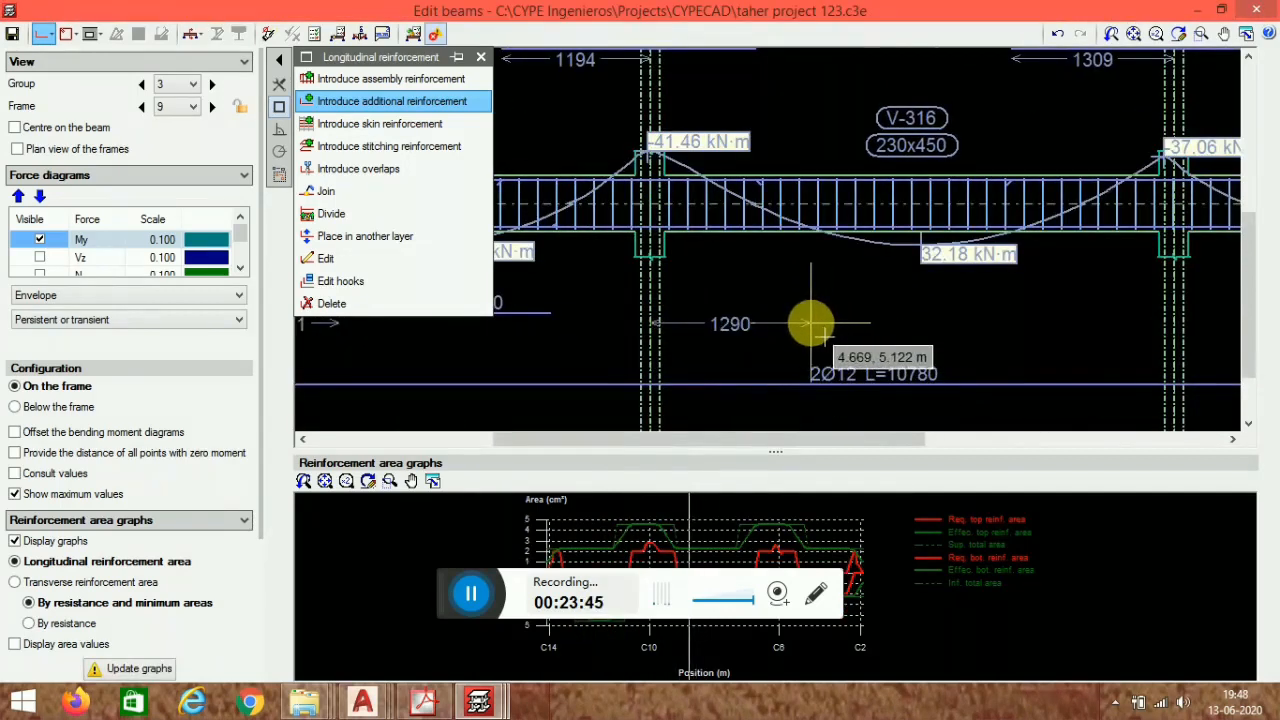
- Add 2 Ø12 bottom additional reinforcement 205 cm long in span V-316
click(811, 323)
click(927, 342)
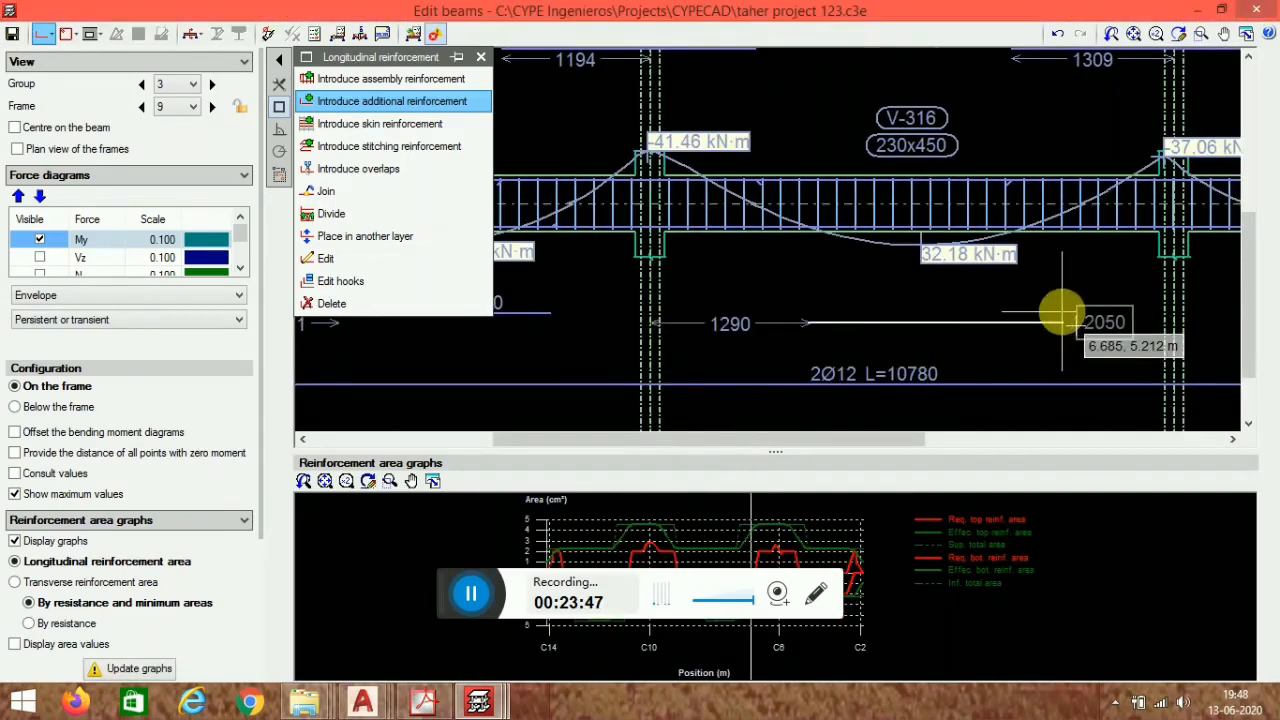
click(1062, 315)
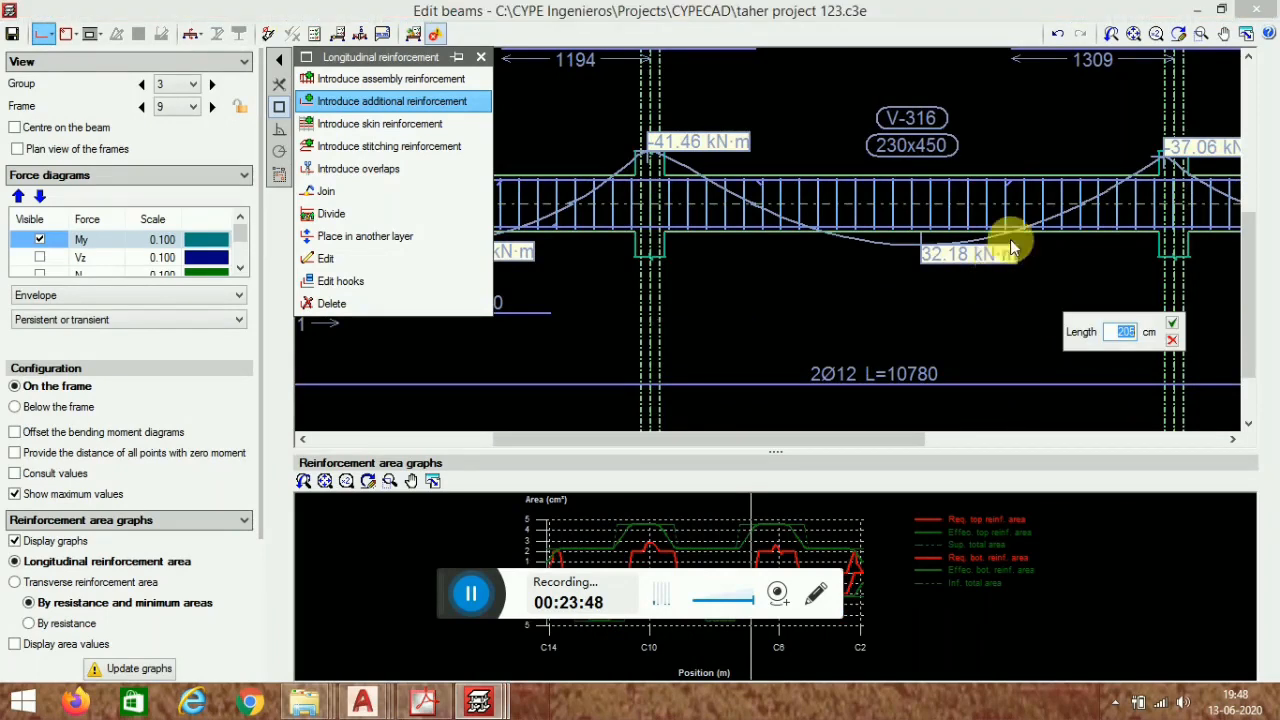
click(1176, 332)
scroll(1048, 377, down, 2)
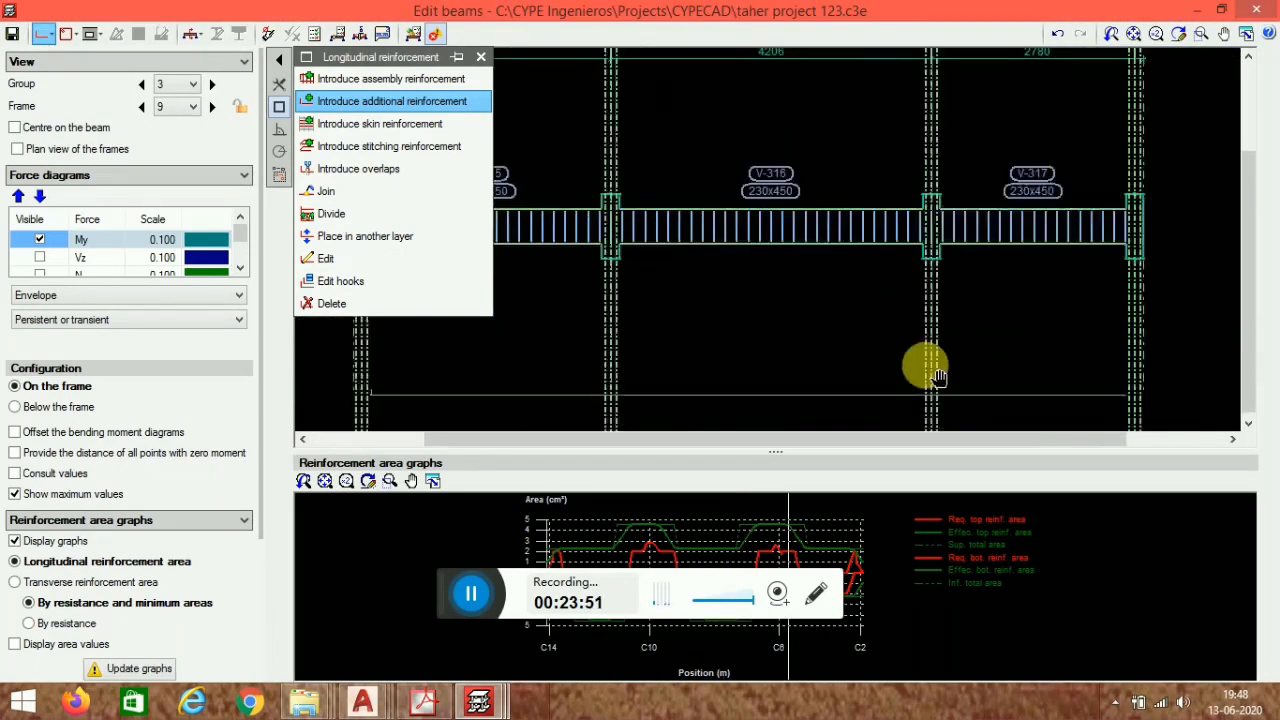
scroll(946, 317, up, 2)
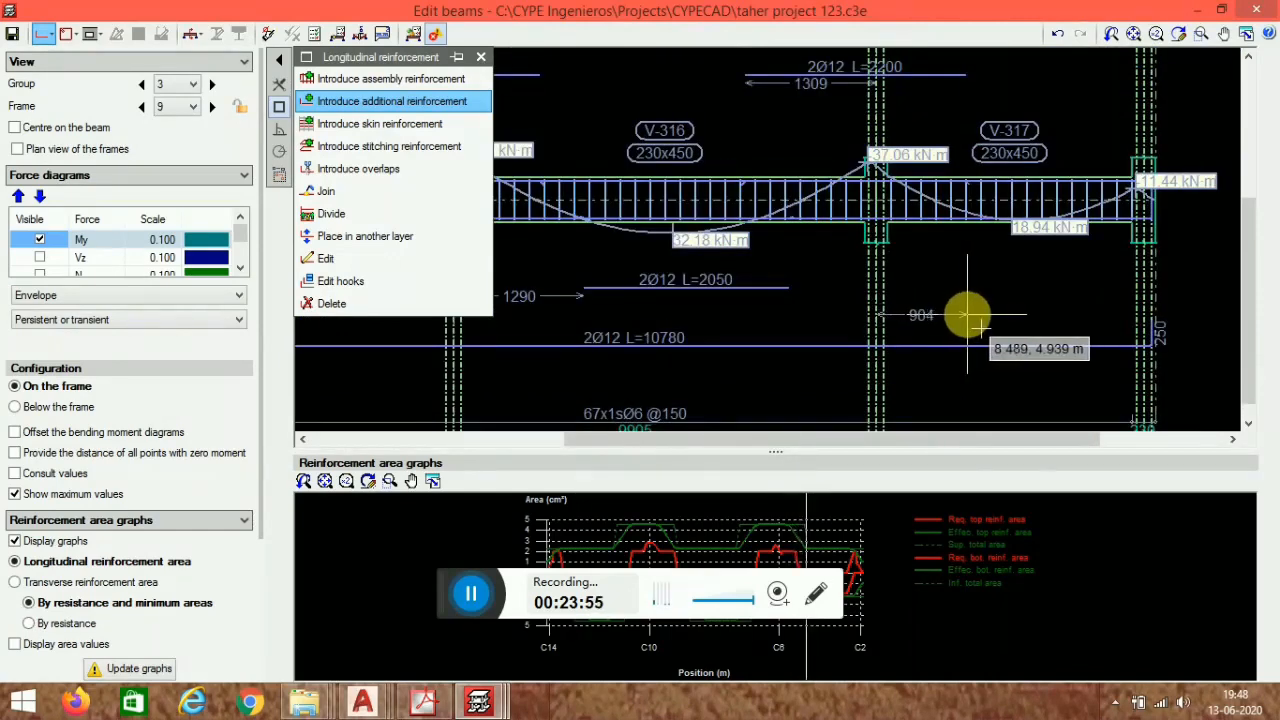
- Add 2 Ø12 bottom additional reinforcement 145 cm long in span V-317 of frame 9's beam
click(967, 316)
click(1086, 329)
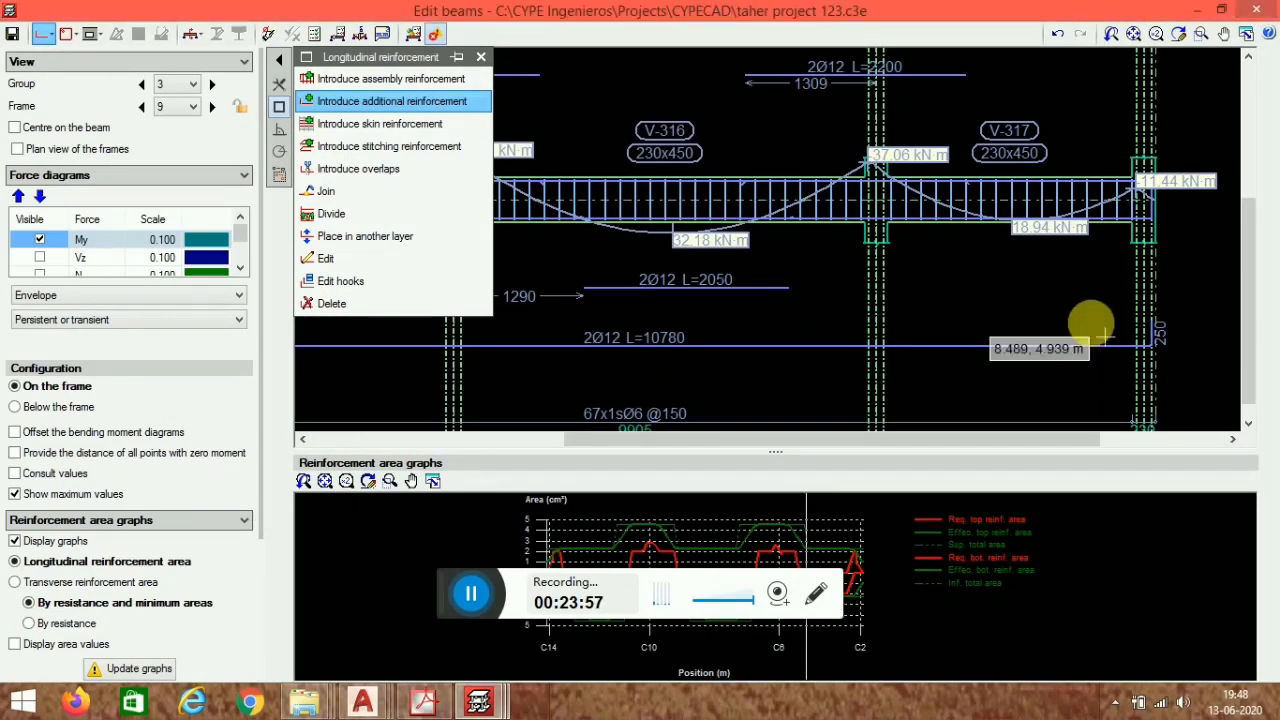
click(1110, 316)
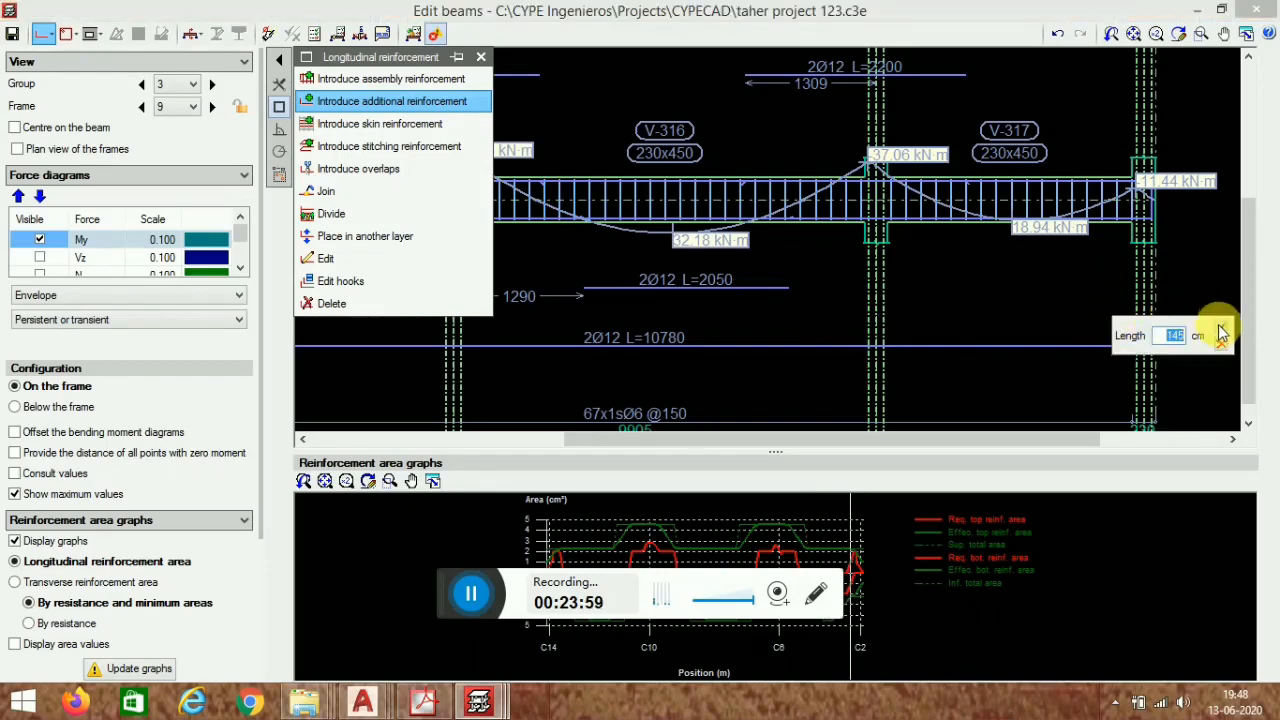
click(1222, 335)
- Add 2 Ø12 top additional reinforcement over end support C2 and close the longitudinal reinforcement tools
scroll(971, 286, down, 3)
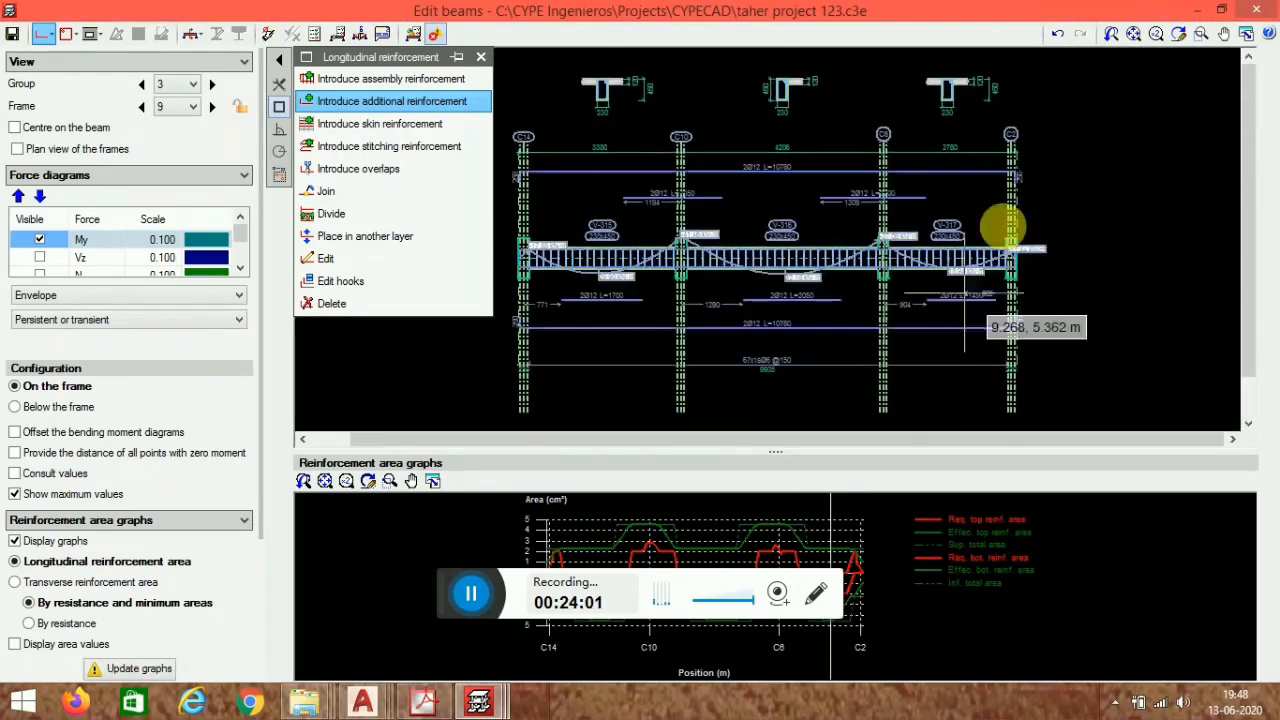
scroll(1003, 228, up, 5)
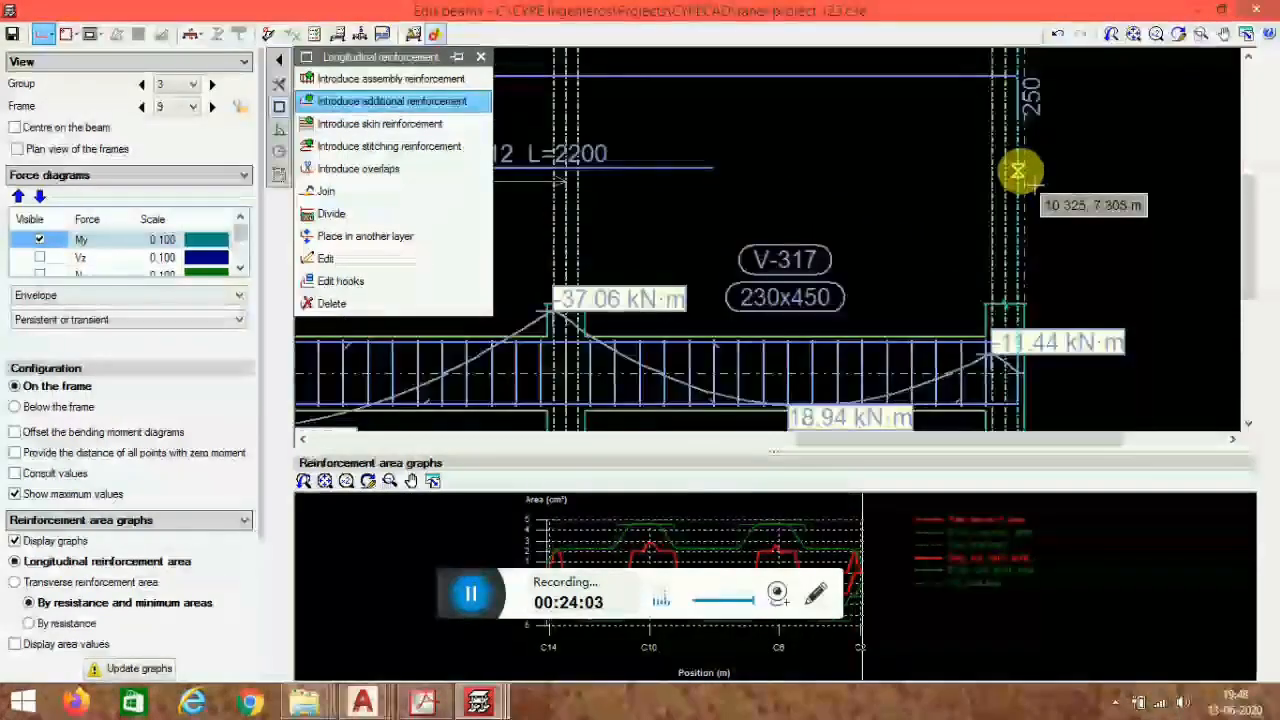
click(1017, 172)
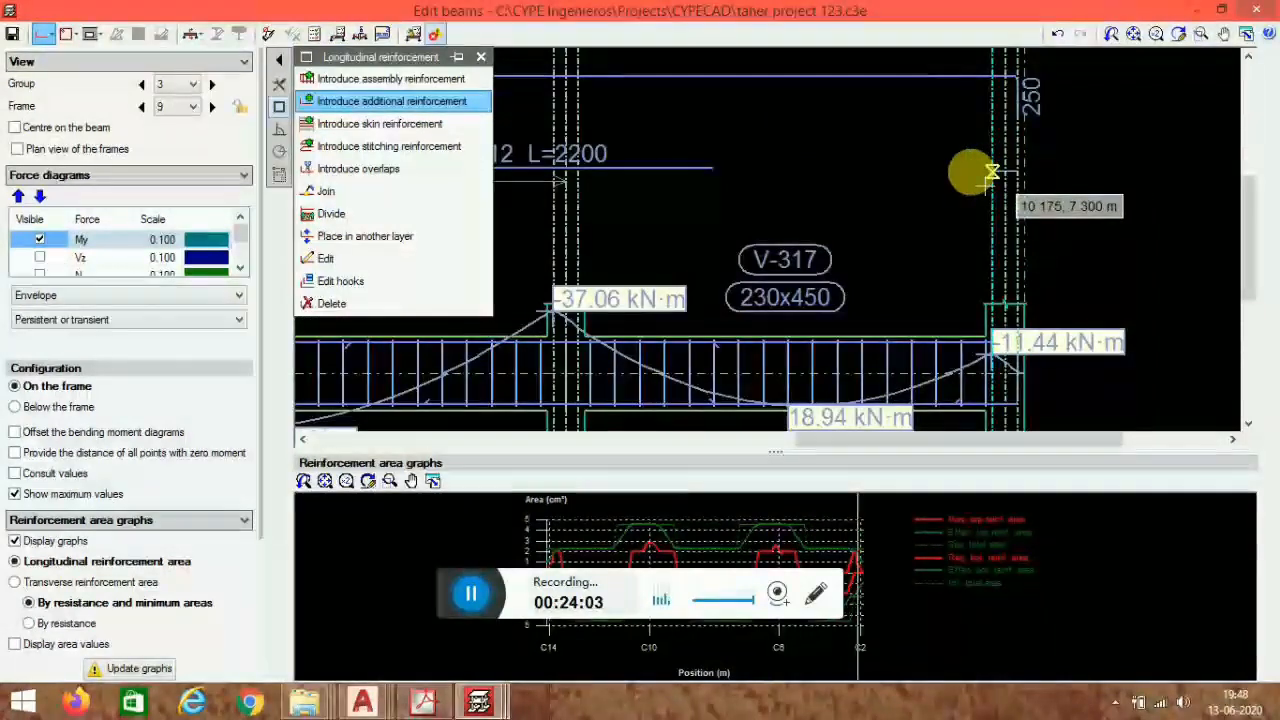
click(871, 176)
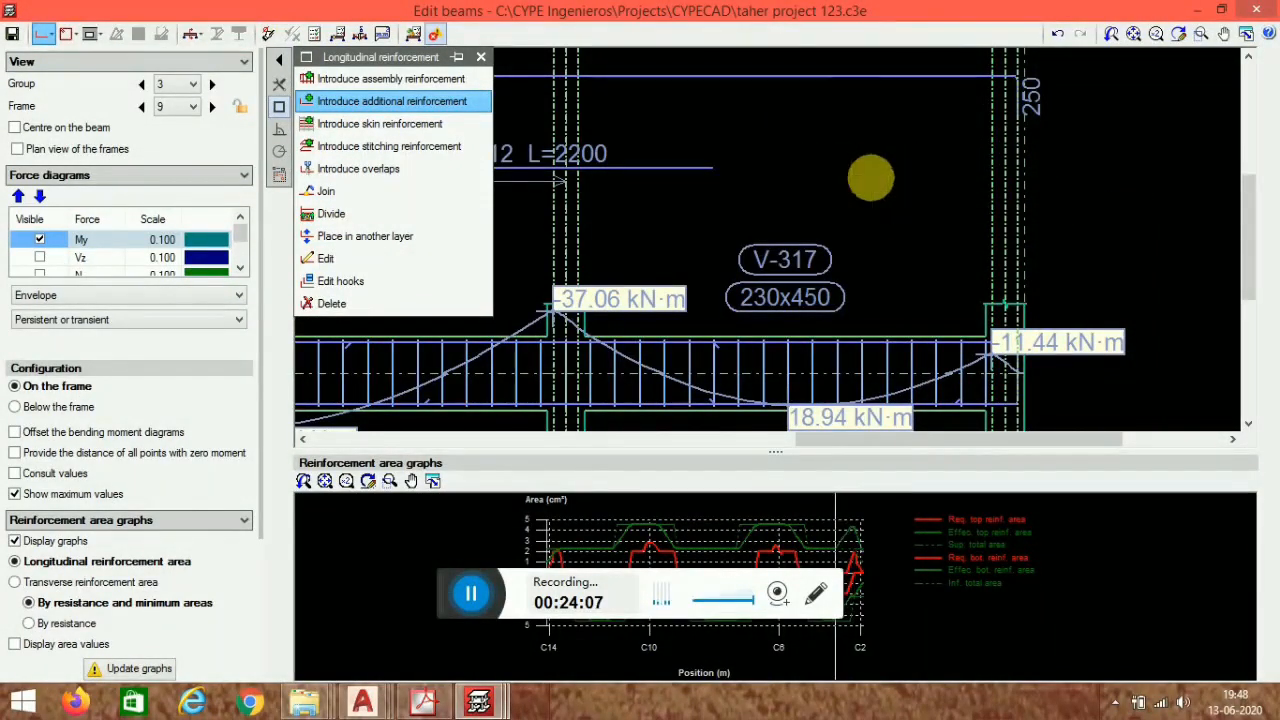
key(Return)
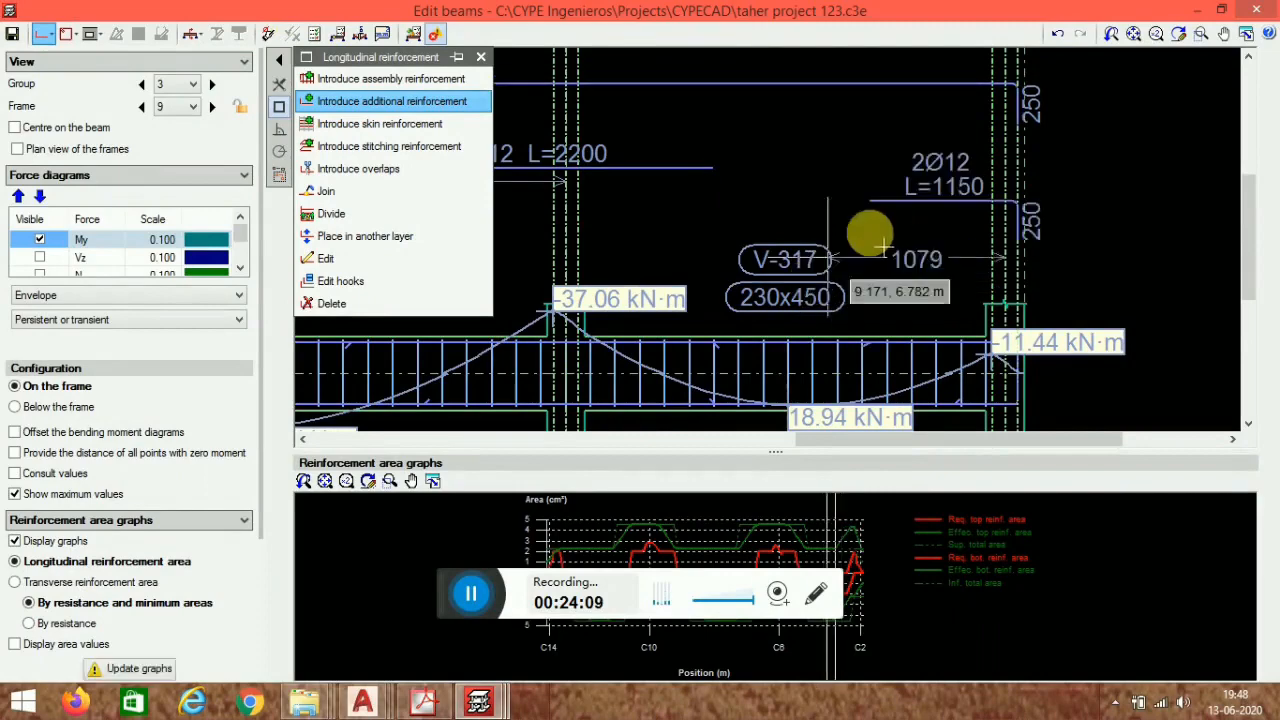
scroll(1046, 117, down, 2)
middle_drag(721, 246, 885, 276)
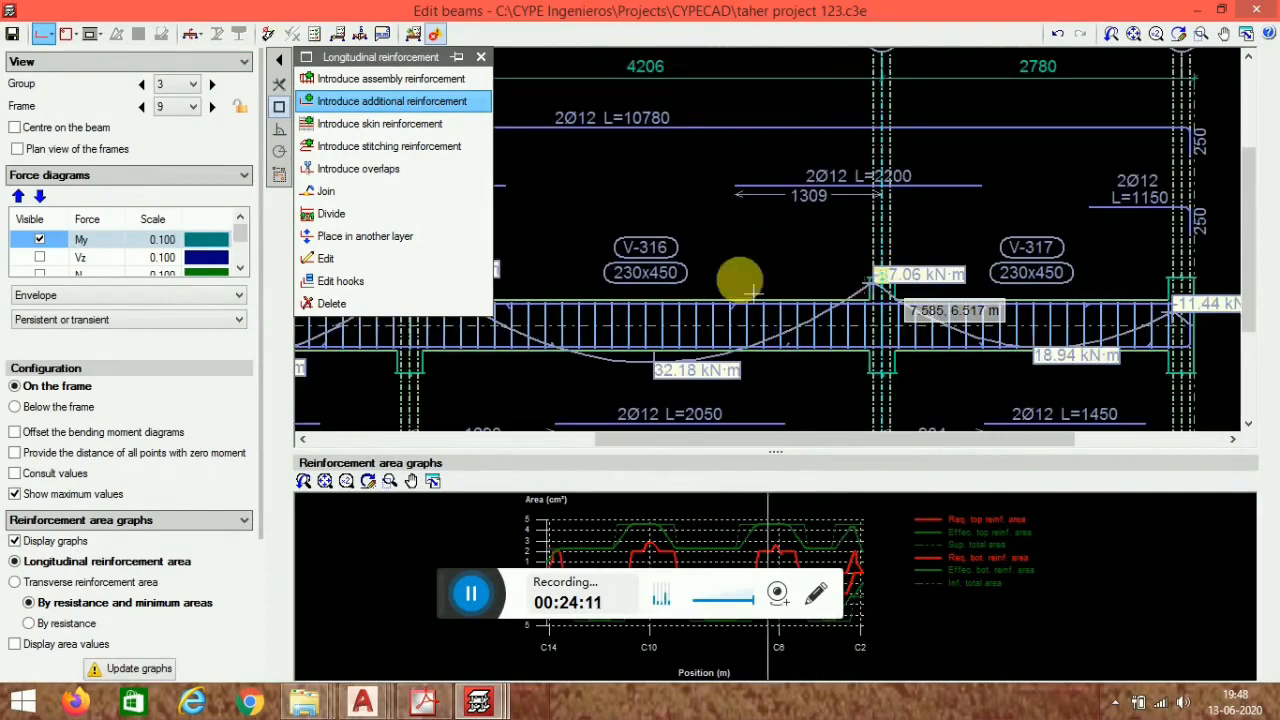
scroll(930, 195, down, 3)
middle_drag(745, 290, 820, 277)
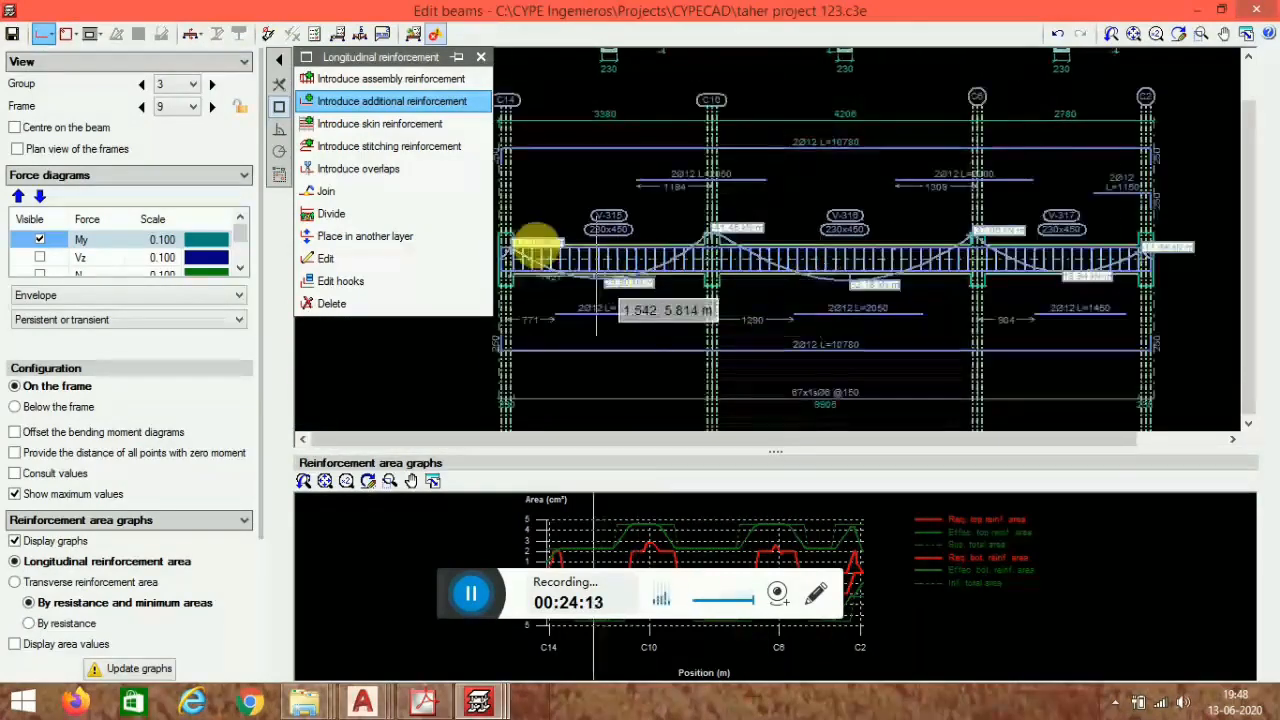
scroll(709, 320, up, 2)
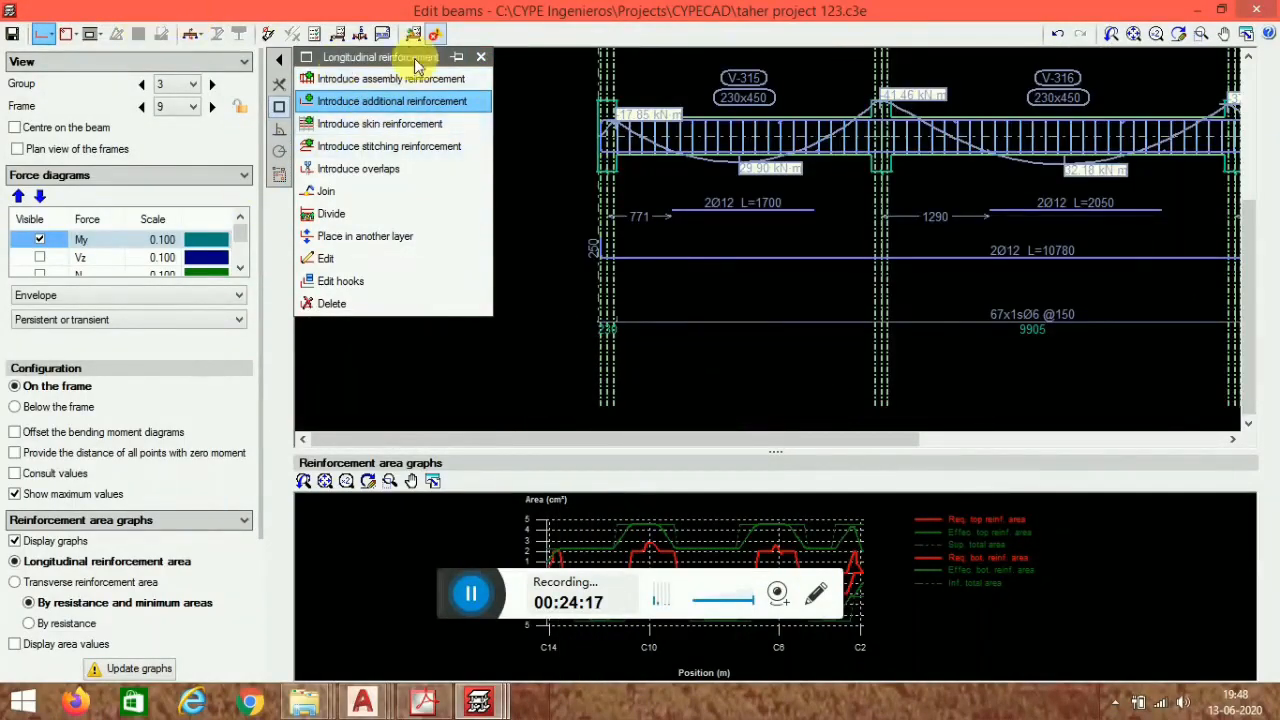
click(481, 57)
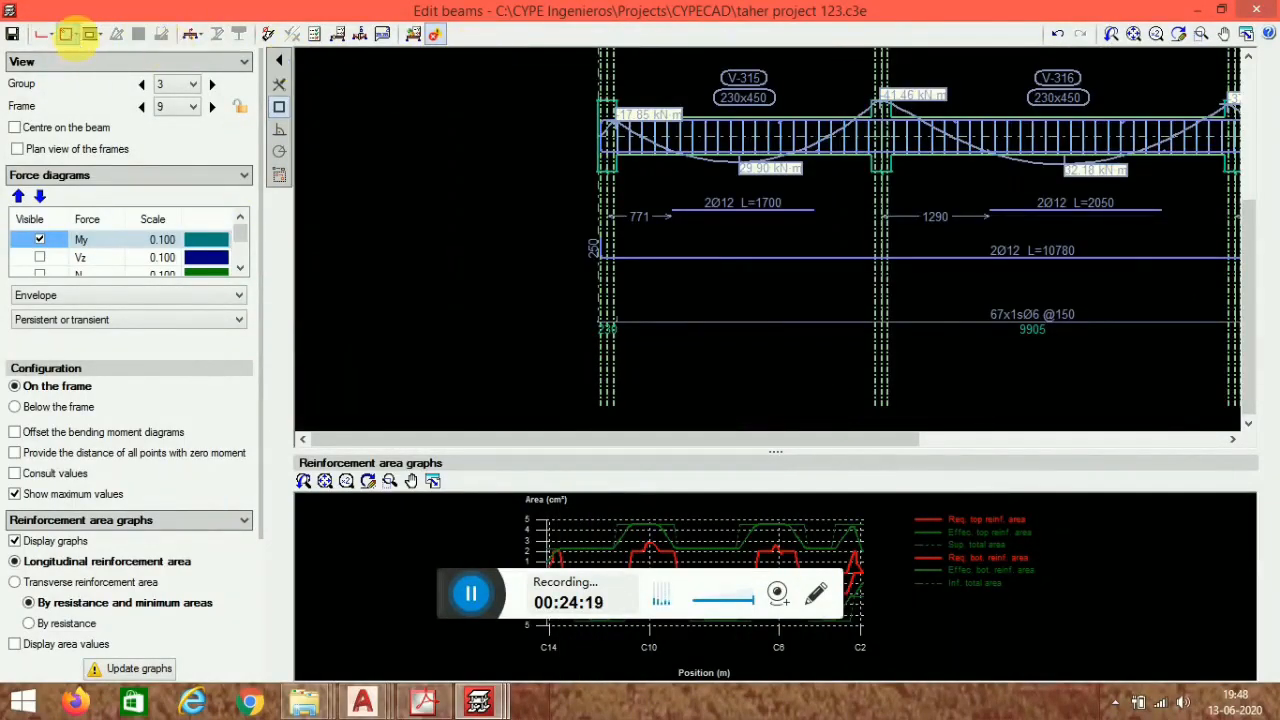
- Divide the beam's stirrup zones in span V-315, near supports C14 and C10, into separate intervals
click(66, 34)
mouse_move(314, 86)
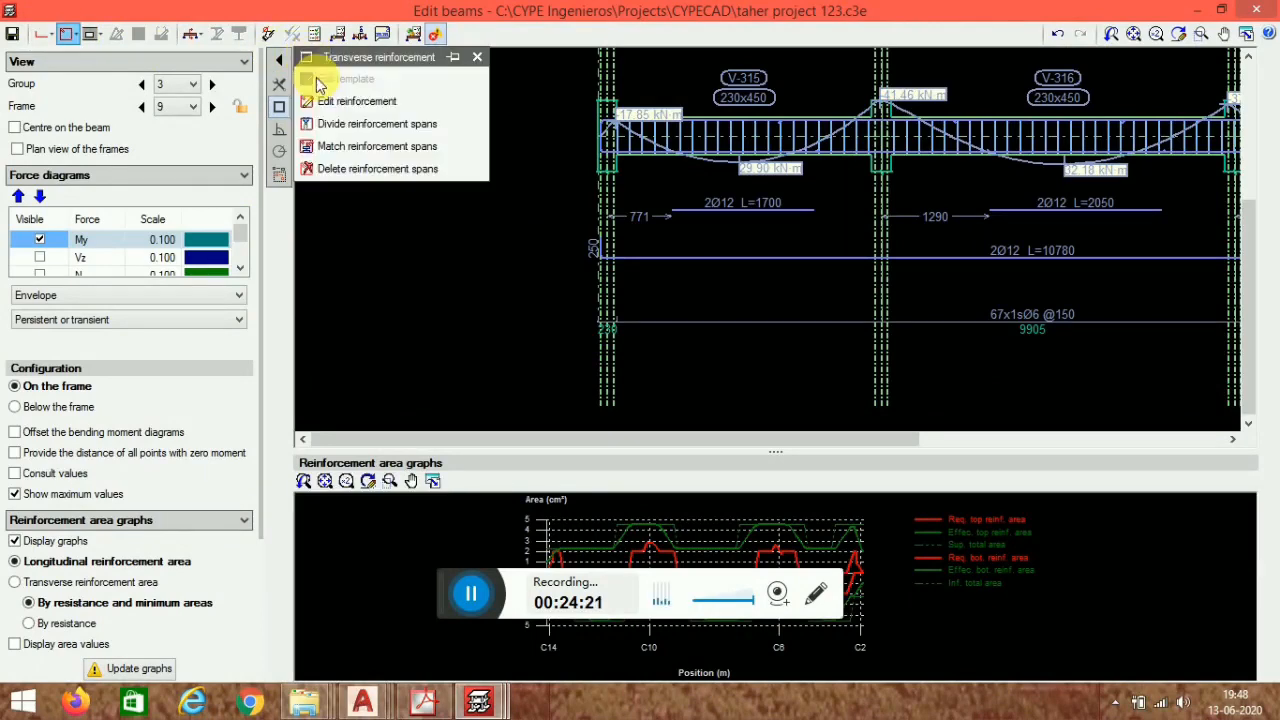
click(363, 124)
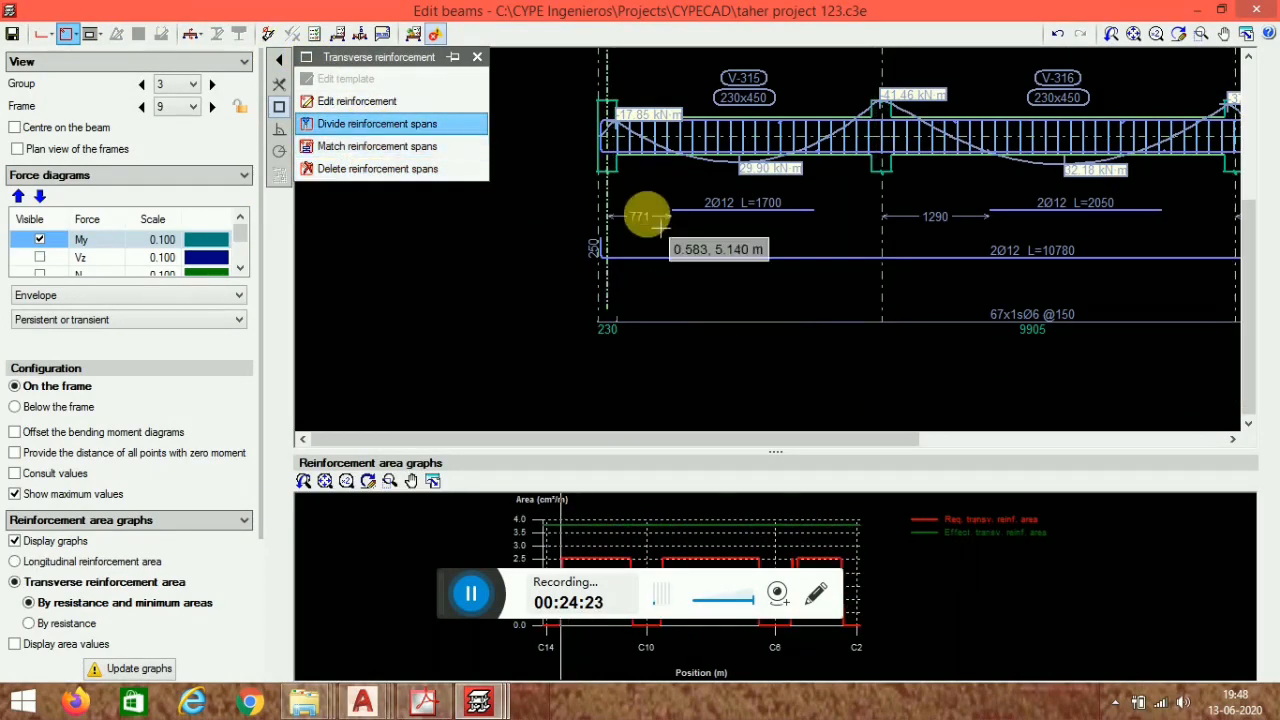
scroll(646, 217, up, 2)
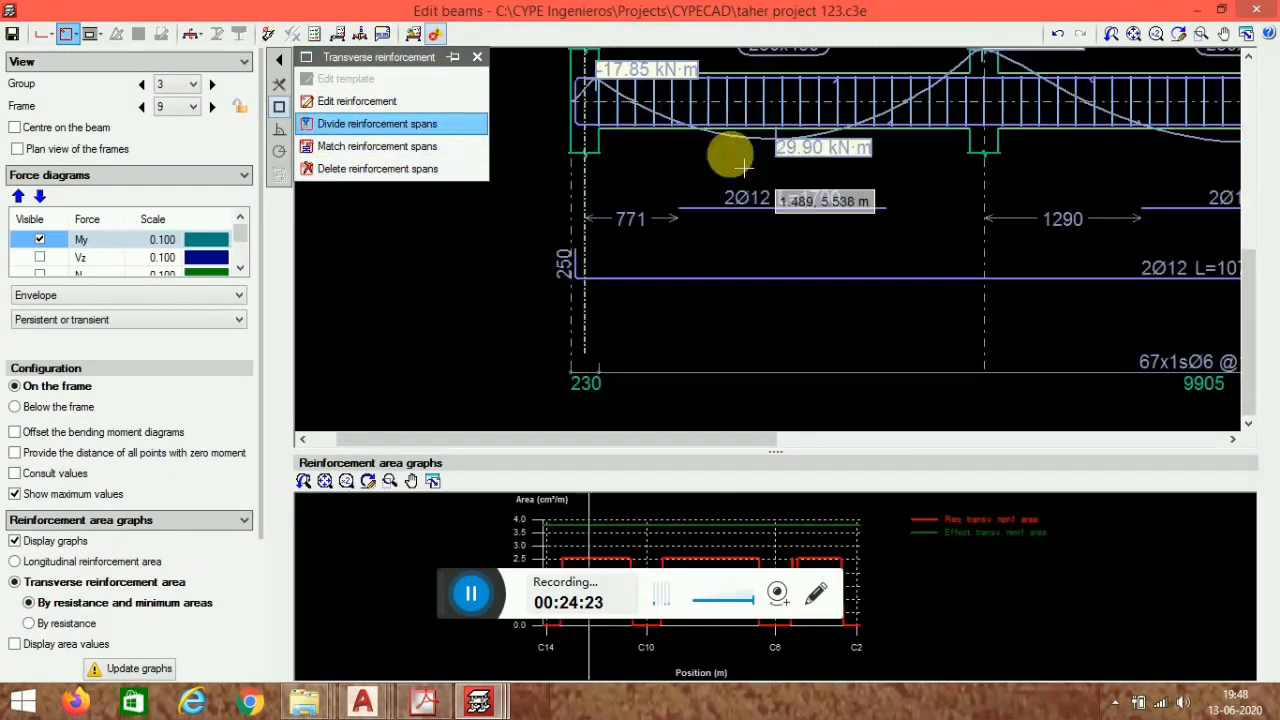
click(706, 374)
click(848, 413)
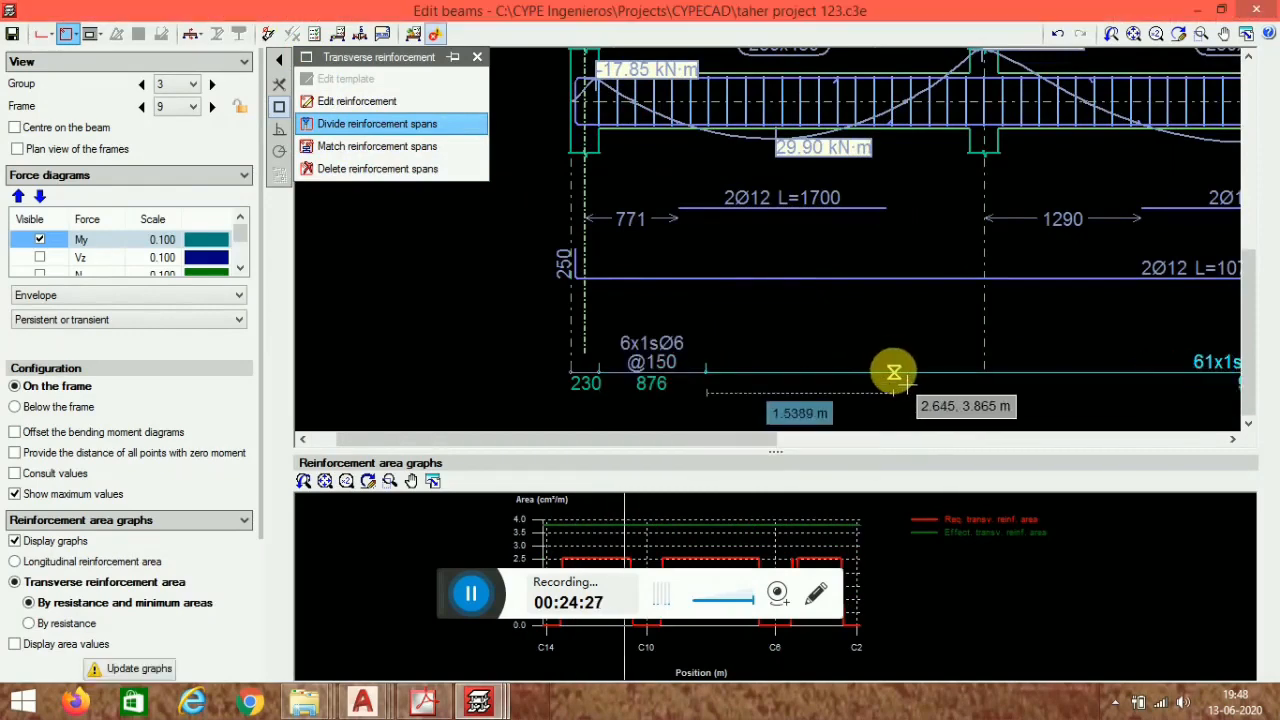
click(881, 373)
click(1022, 409)
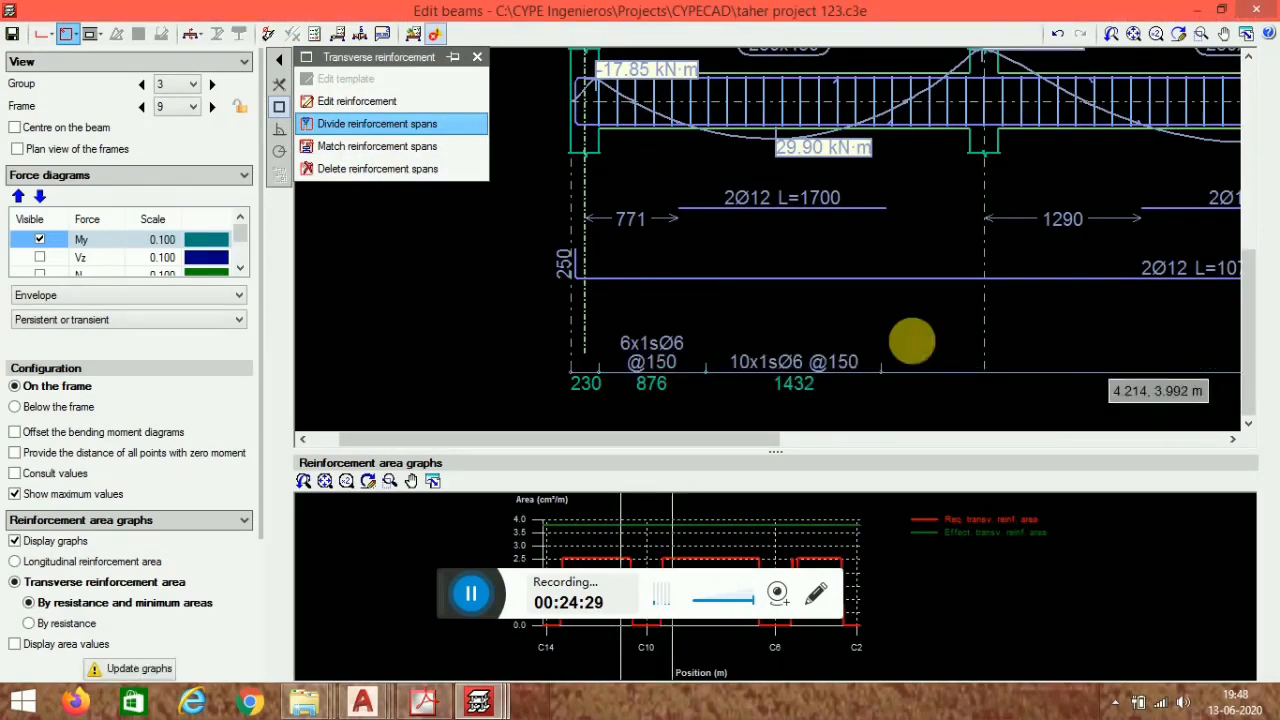
click(887, 323)
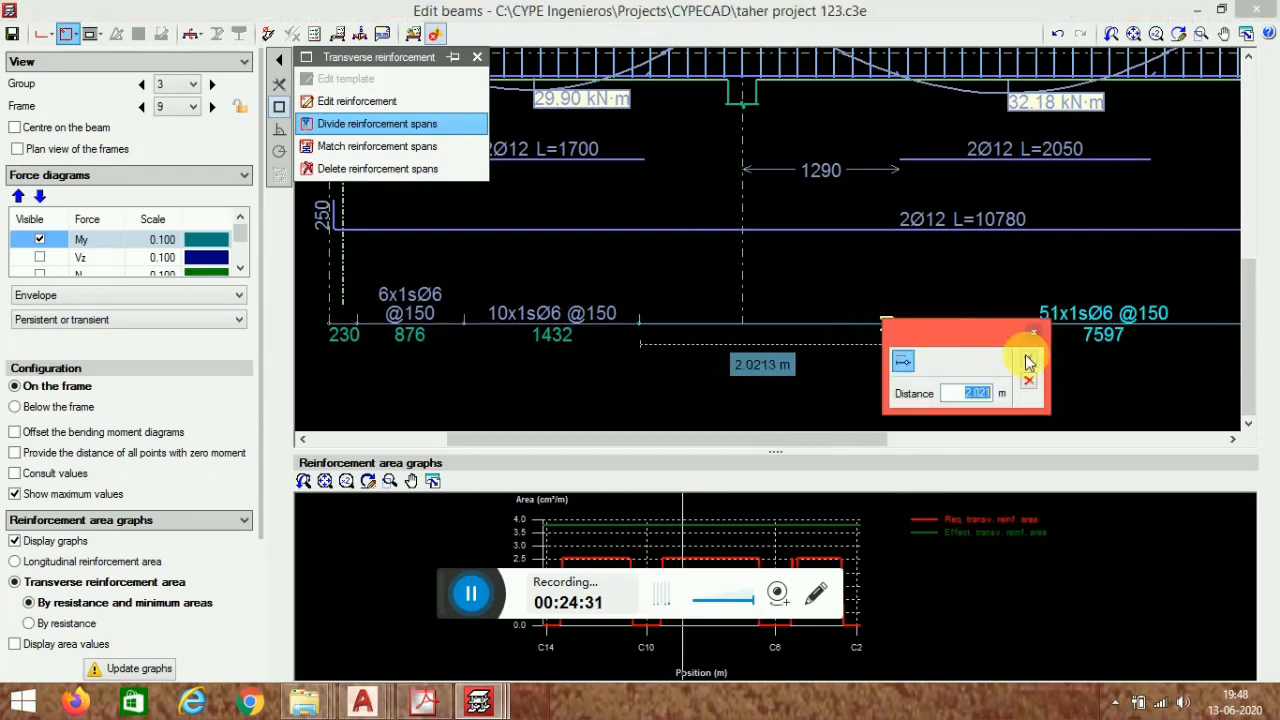
click(1030, 362)
- Divide the stirrup zones further along spans V-316 and V-317, around support C6 and end support C2
scroll(806, 97, down, 1)
scroll(1078, 345, down, 3)
mouse_move(1078, 345)
middle_down()
mouse_move(806, 313)
mouse_move(811, 323)
middle_up()
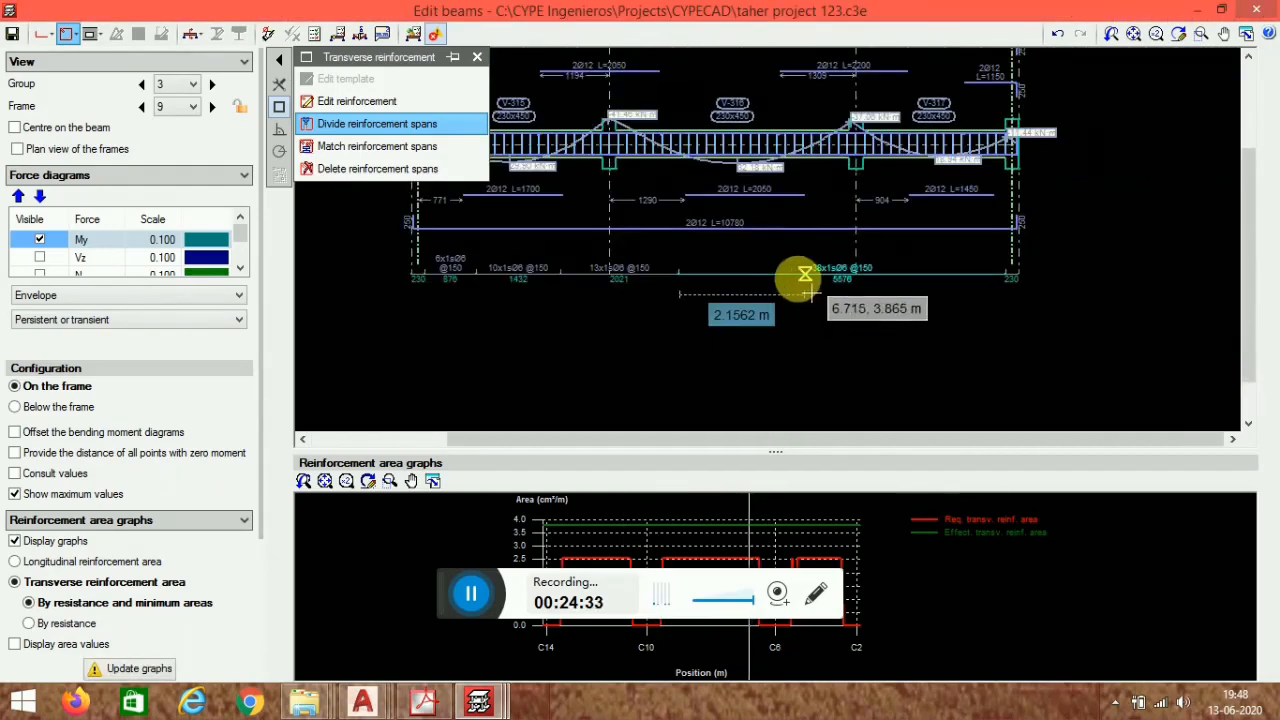
click(788, 273)
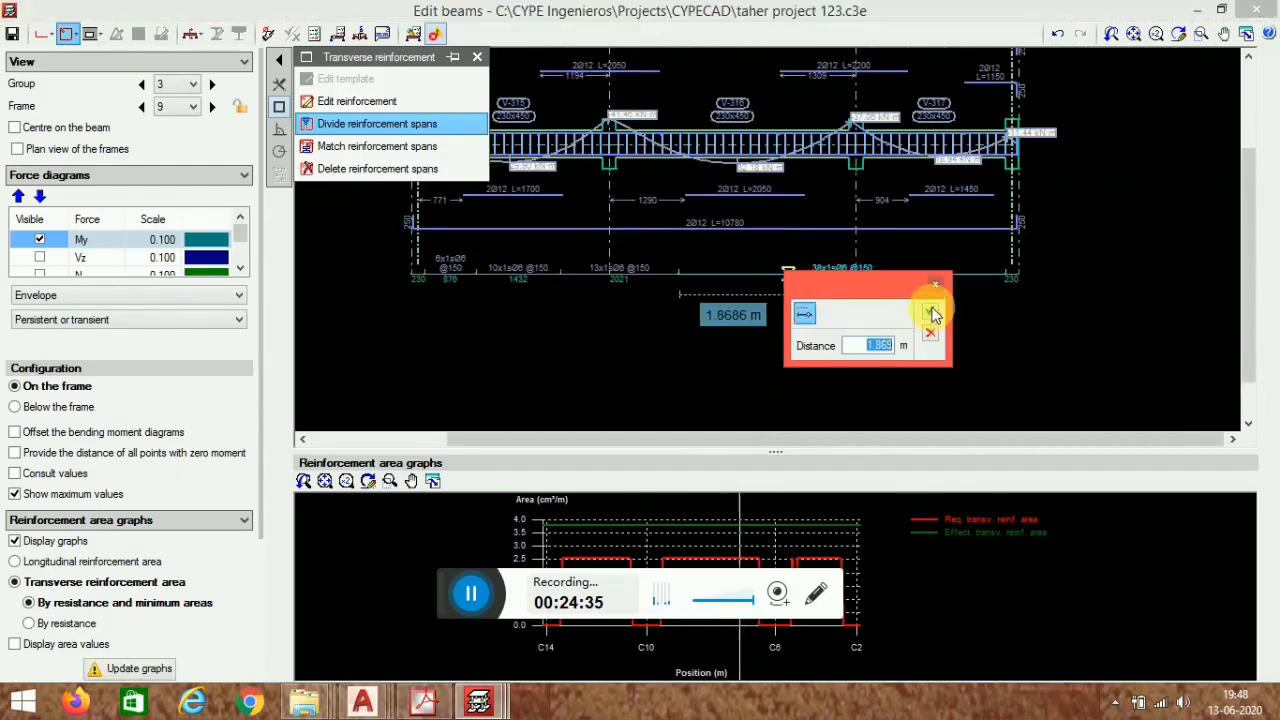
click(930, 311)
scroll(903, 277, up, 3)
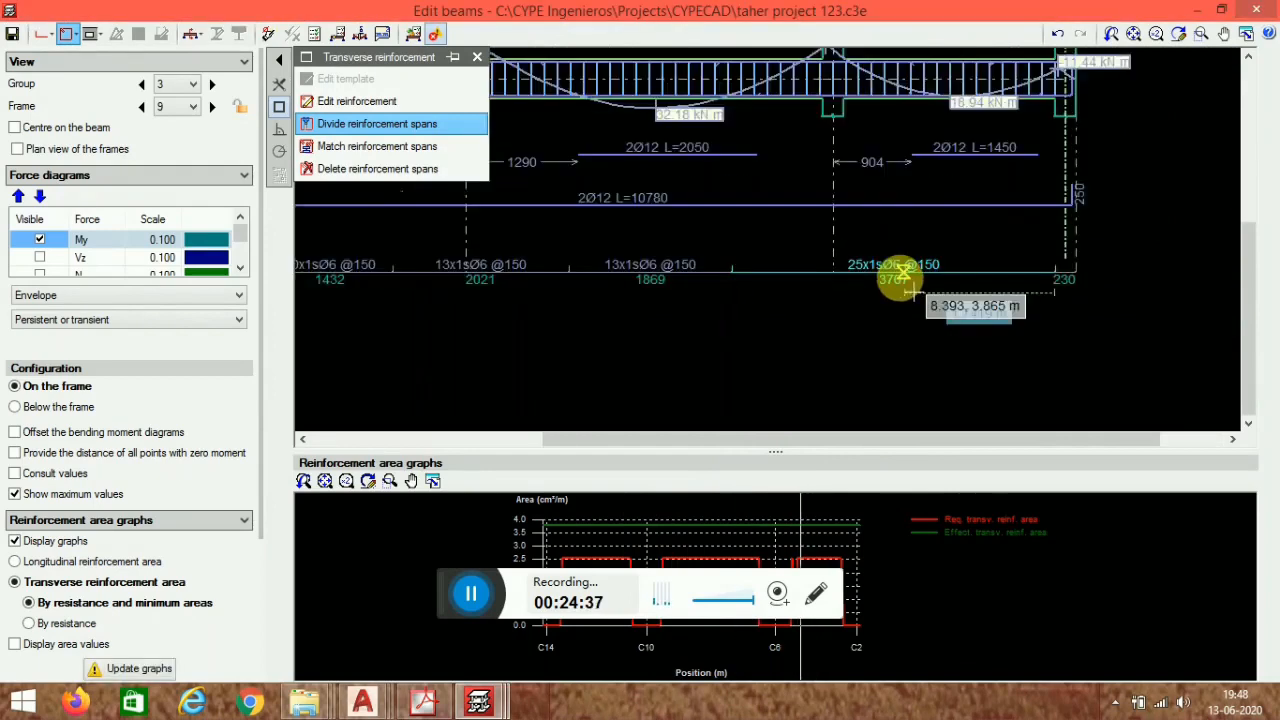
click(889, 268)
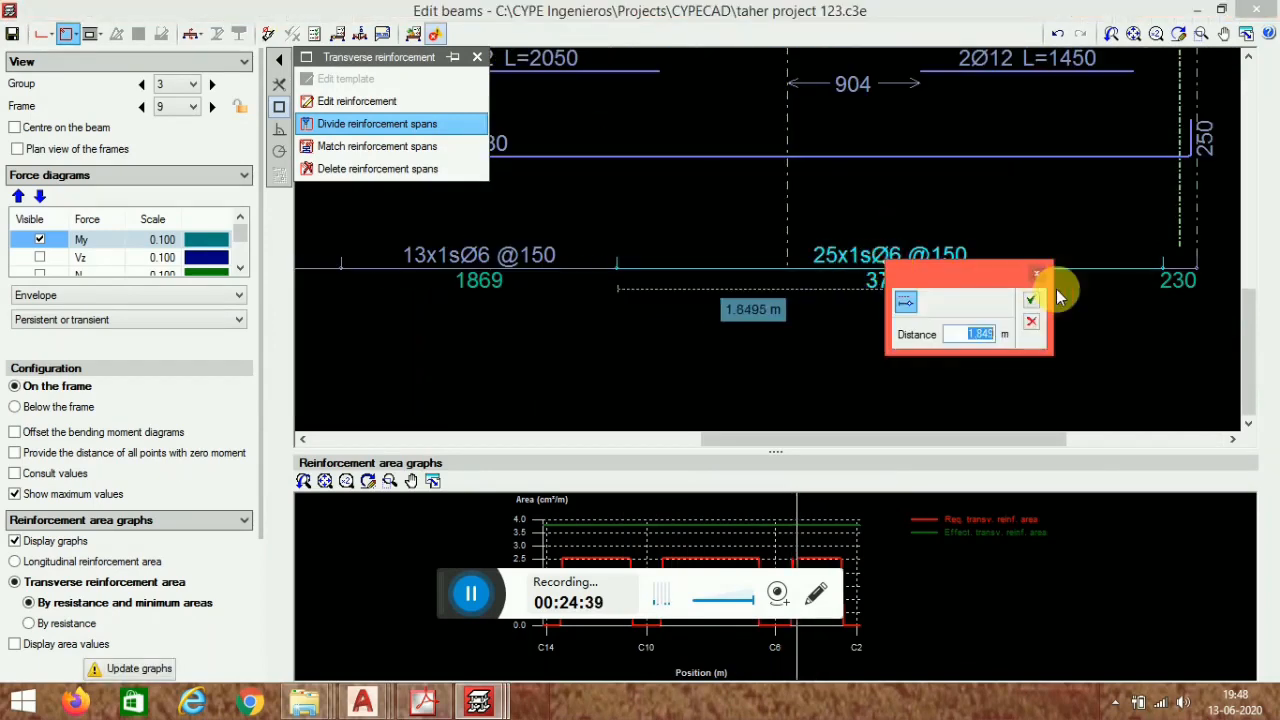
click(1031, 308)
click(1106, 267)
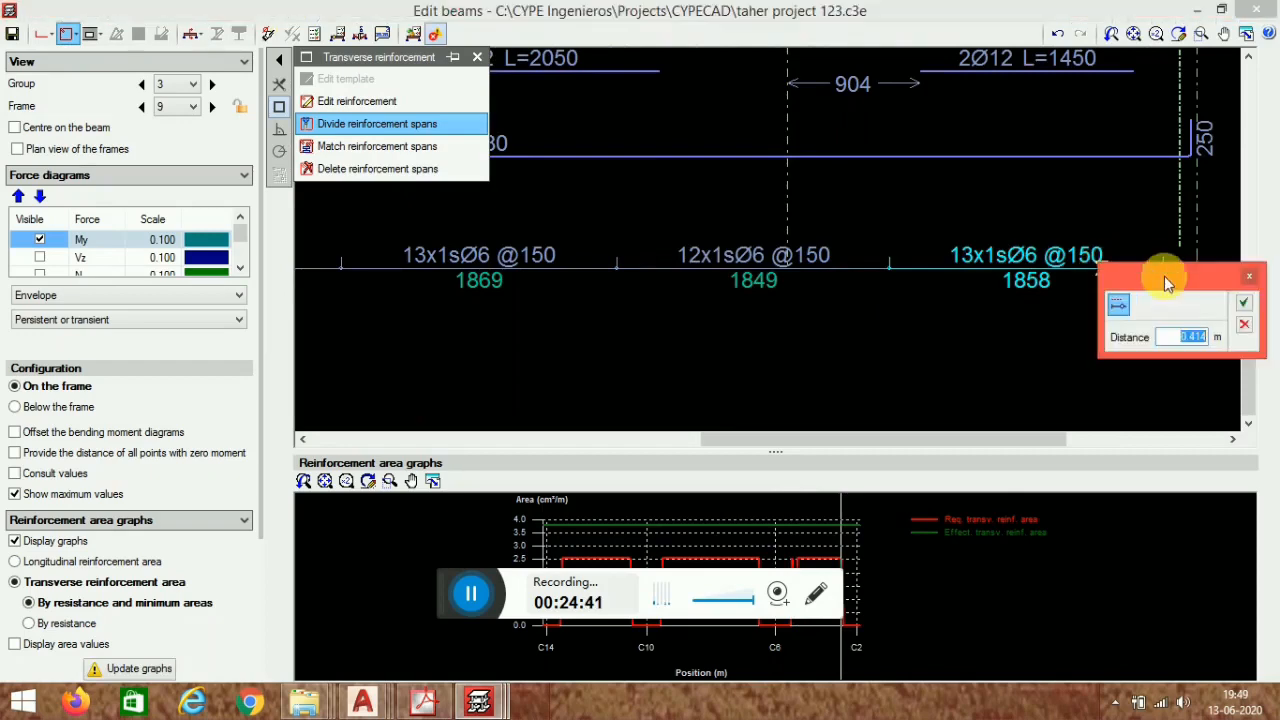
click(1241, 304)
- Set the stirrup spacing of the first zone beside support C14 to 10 cm
scroll(951, 229, down, 5)
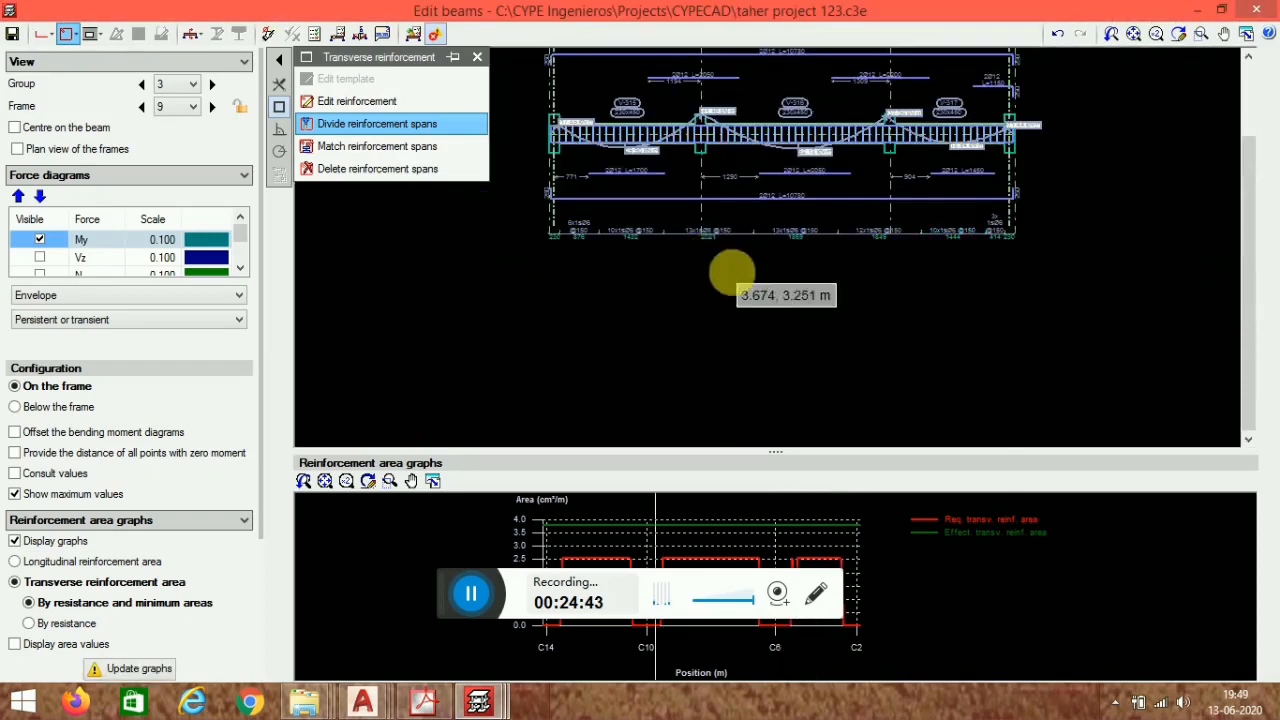
scroll(698, 287, up, 5)
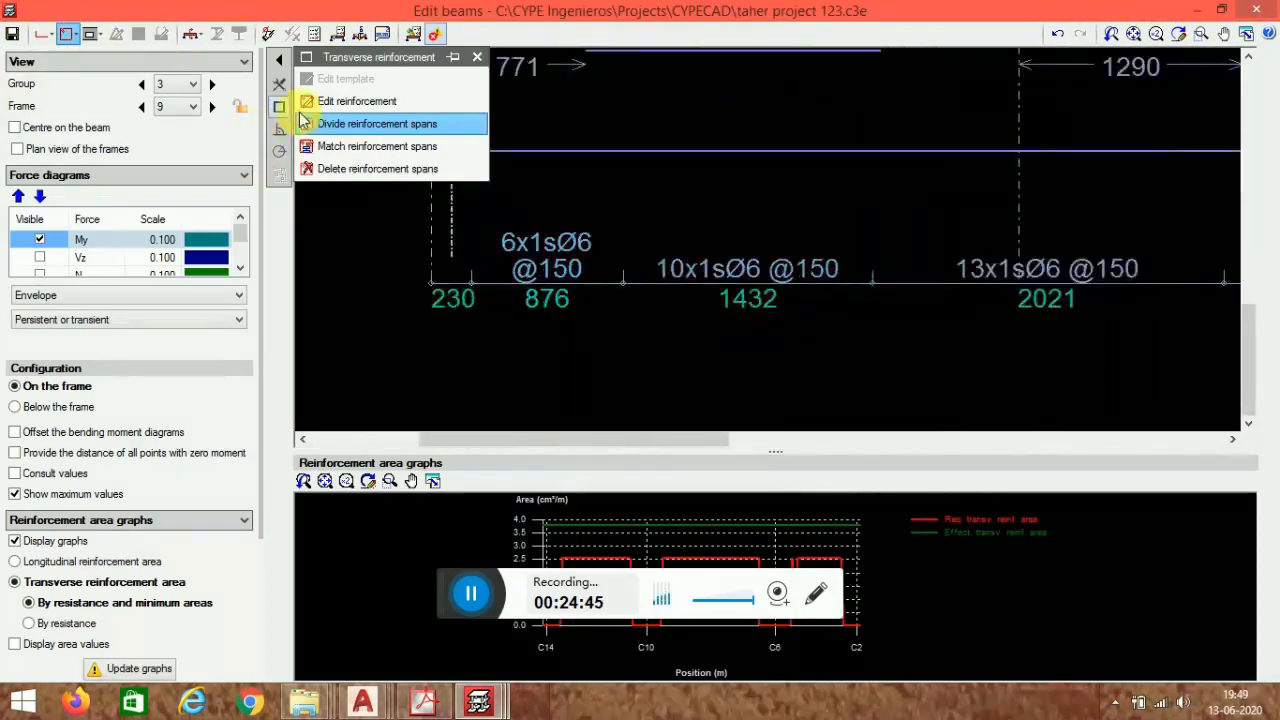
click(337, 105)
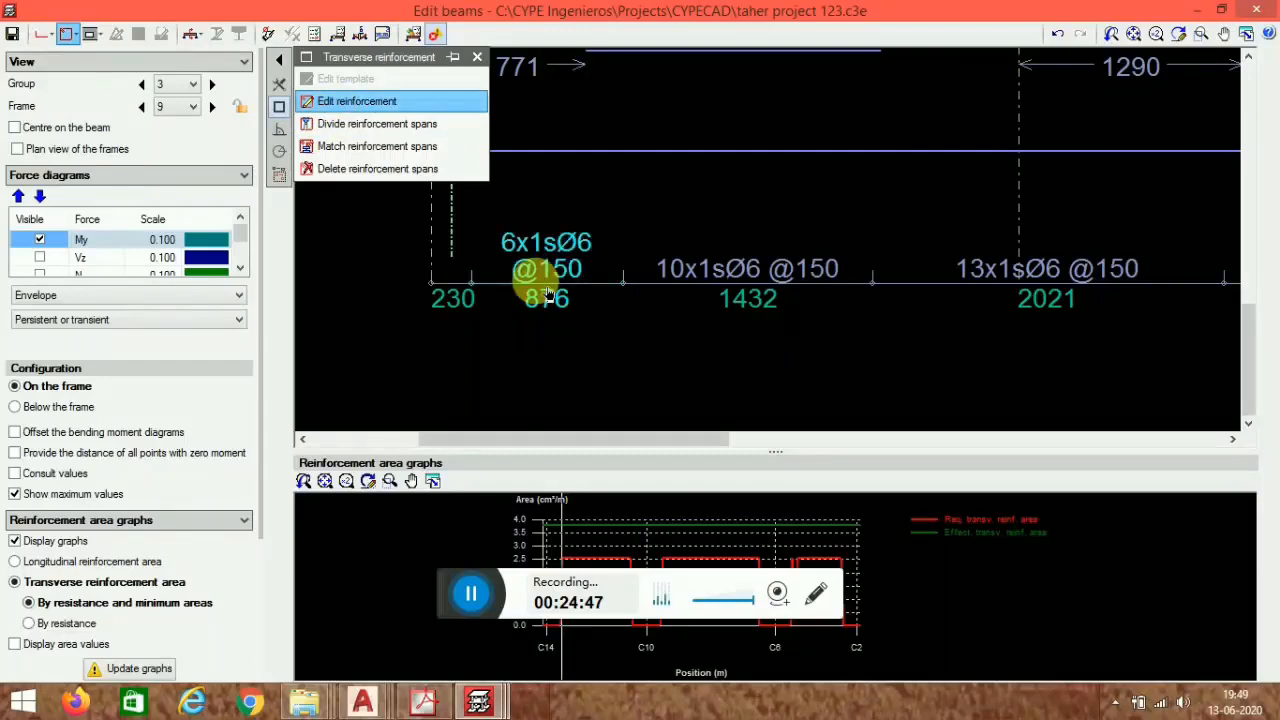
click(540, 280)
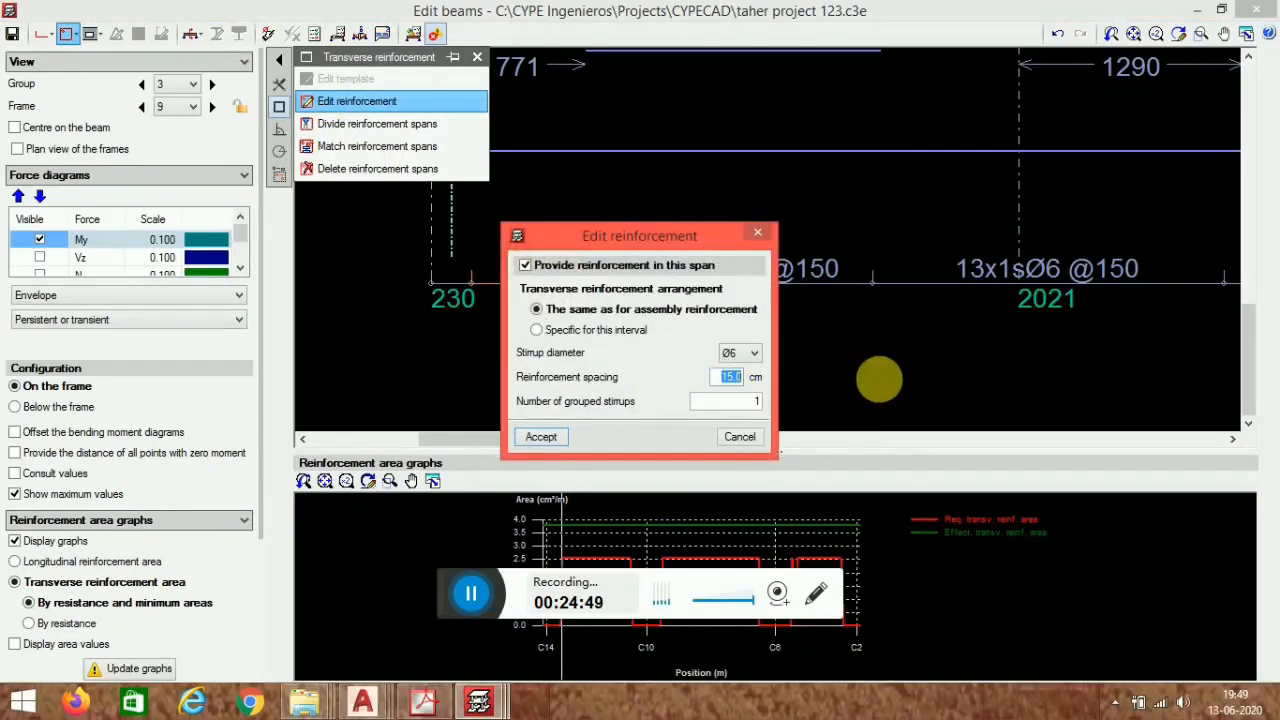
text(10)
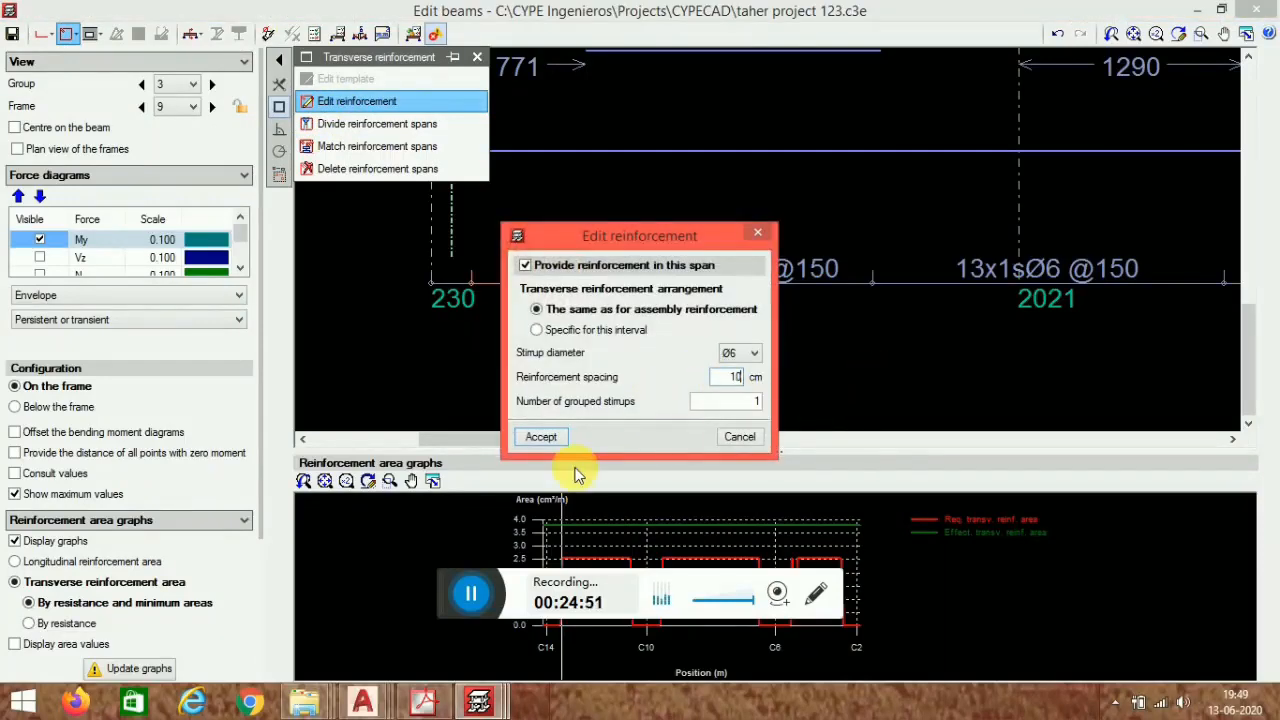
key(Return)
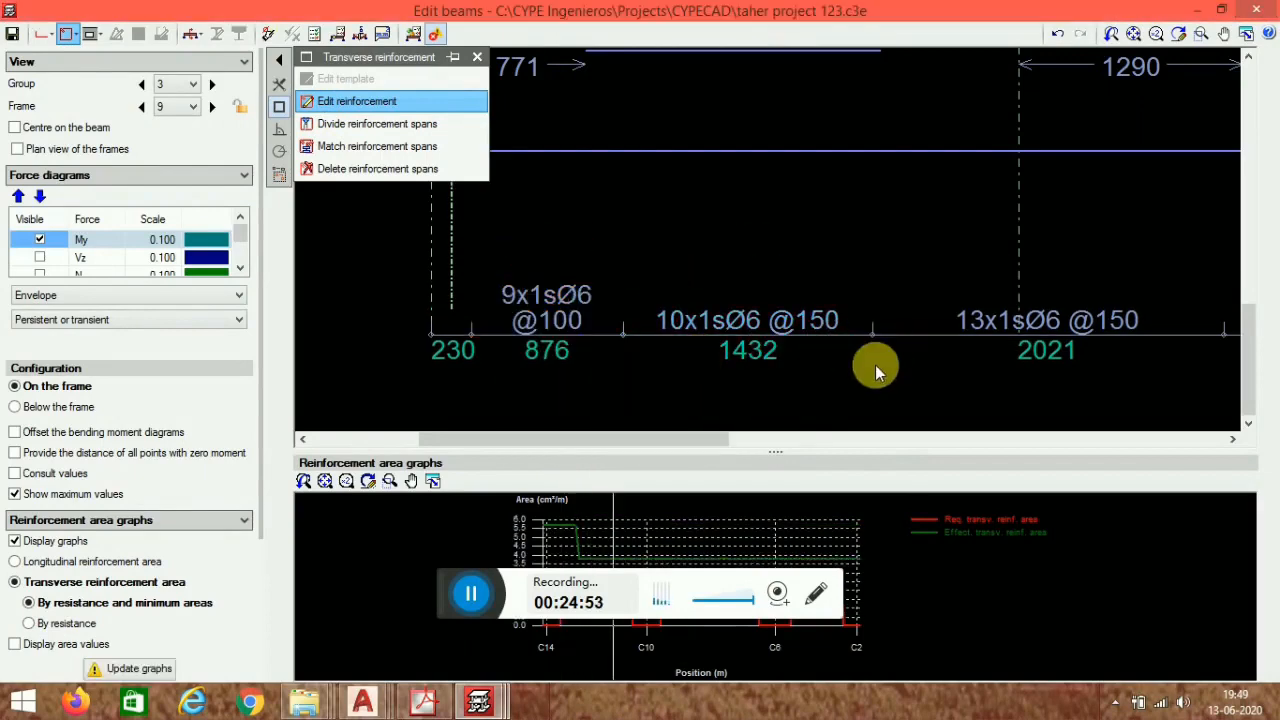
- Set the stirrup spacing of the zone over support C10 to 10 cm
middle_drag(877, 368, 628, 338)
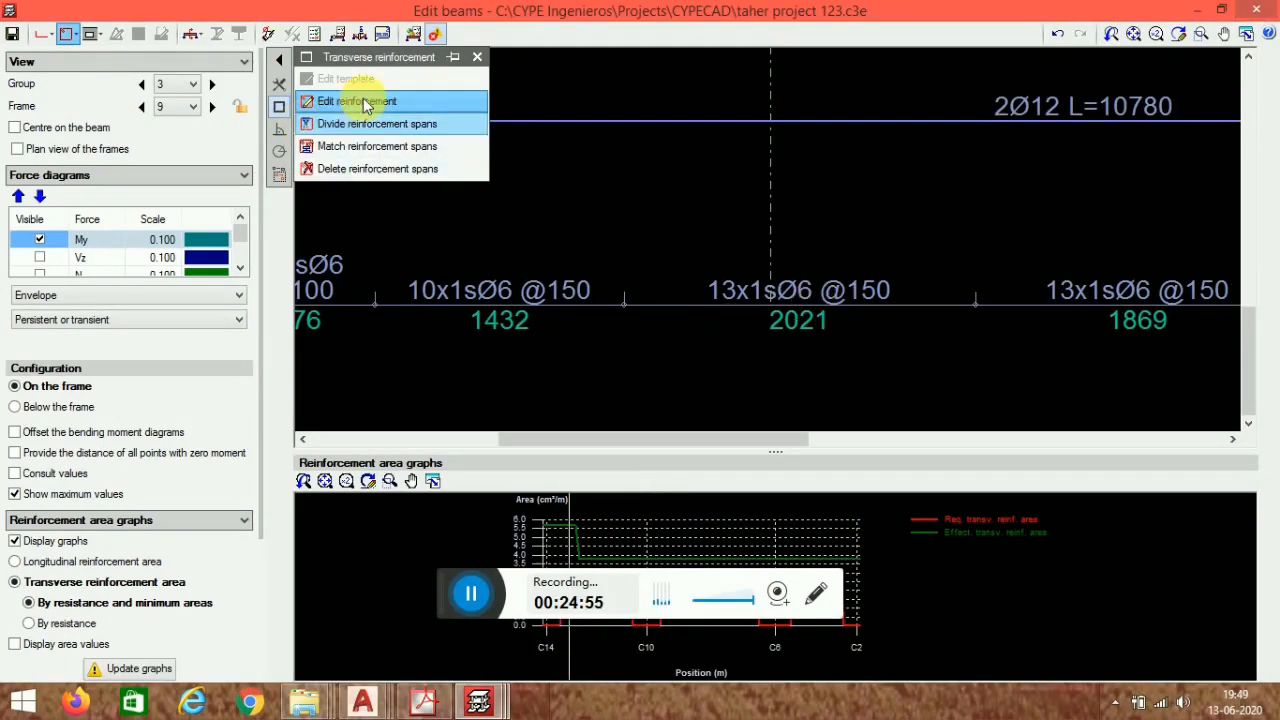
click(814, 290)
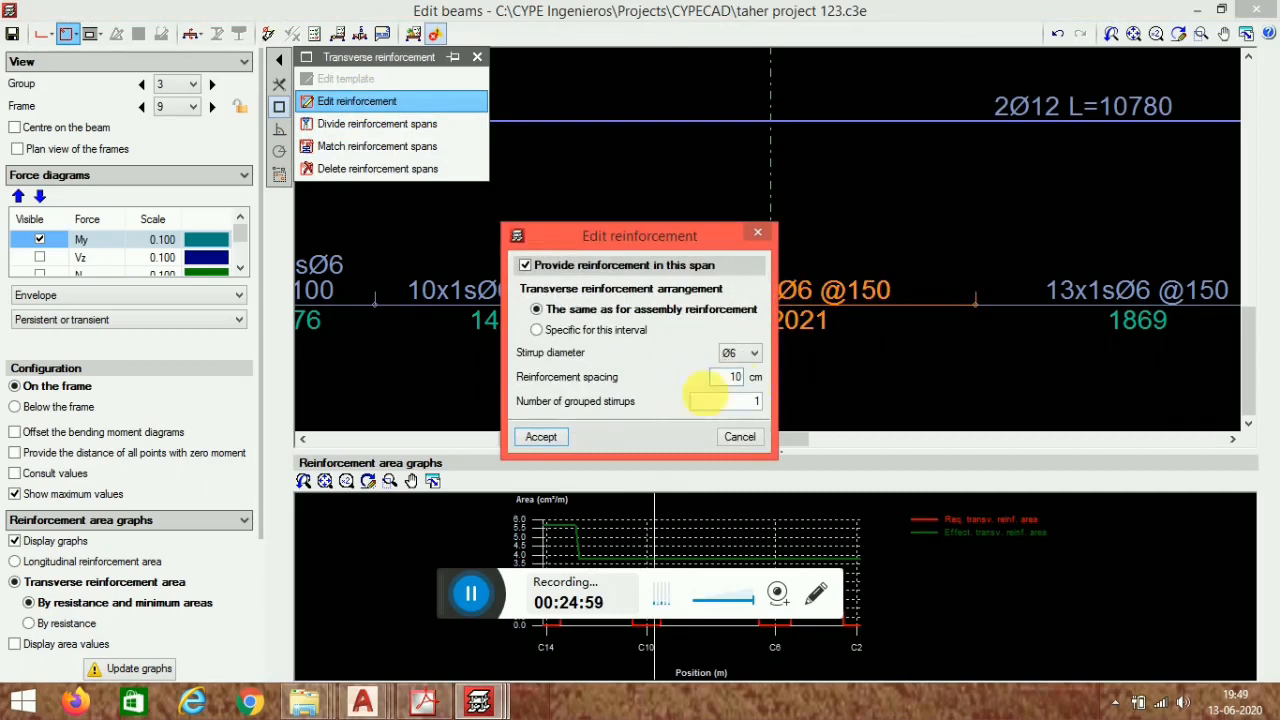
click(540, 437)
- Set the stirrup spacing of the zone over support C6 to 10 cm
scroll(914, 343, down, 4)
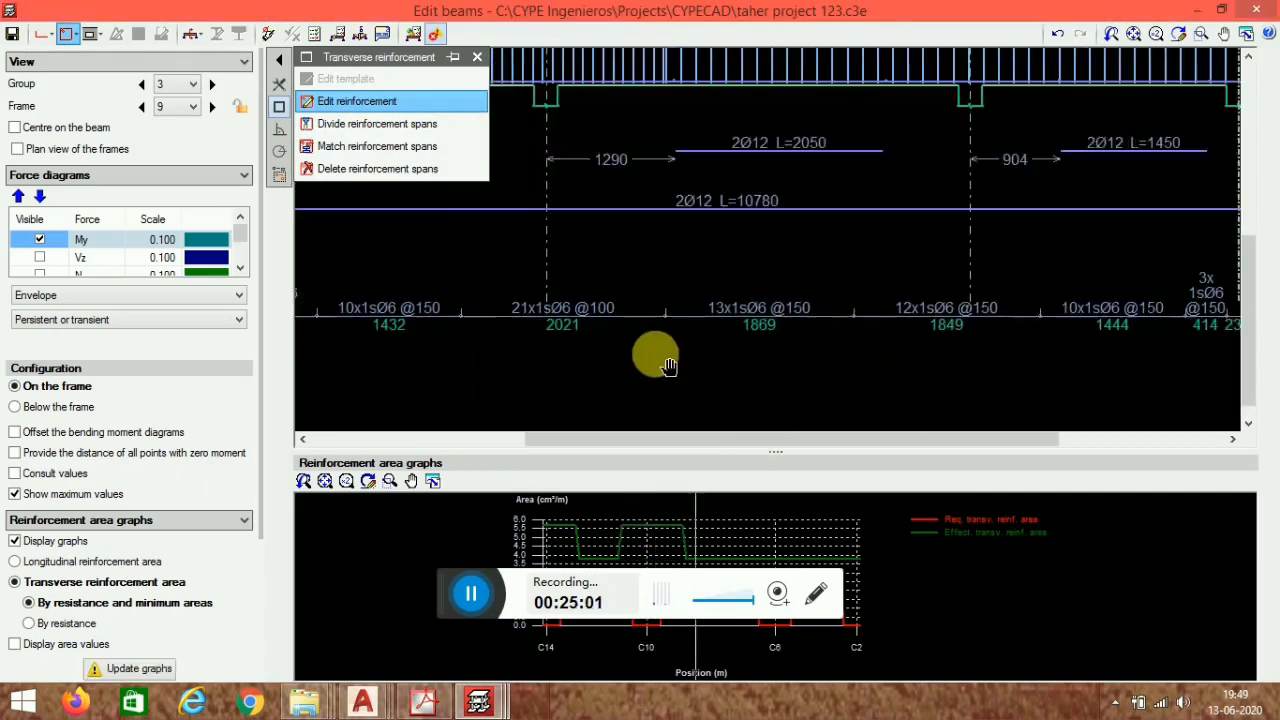
click(888, 299)
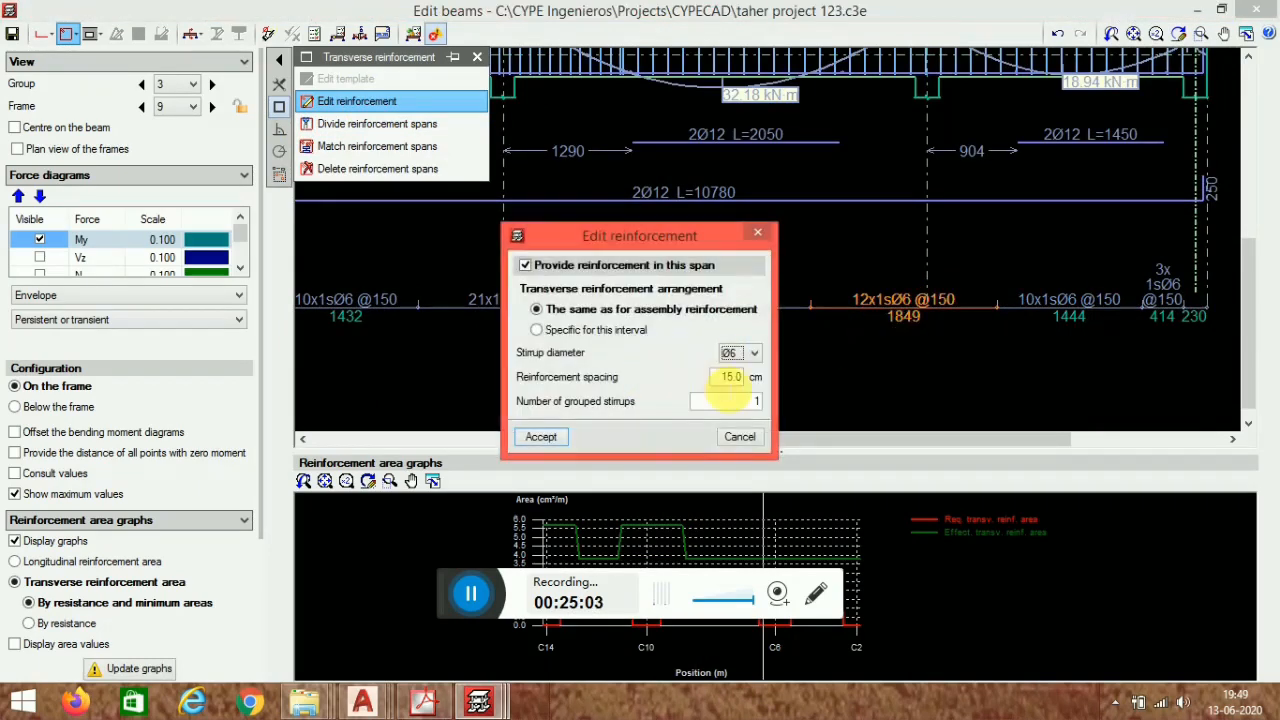
text(10)
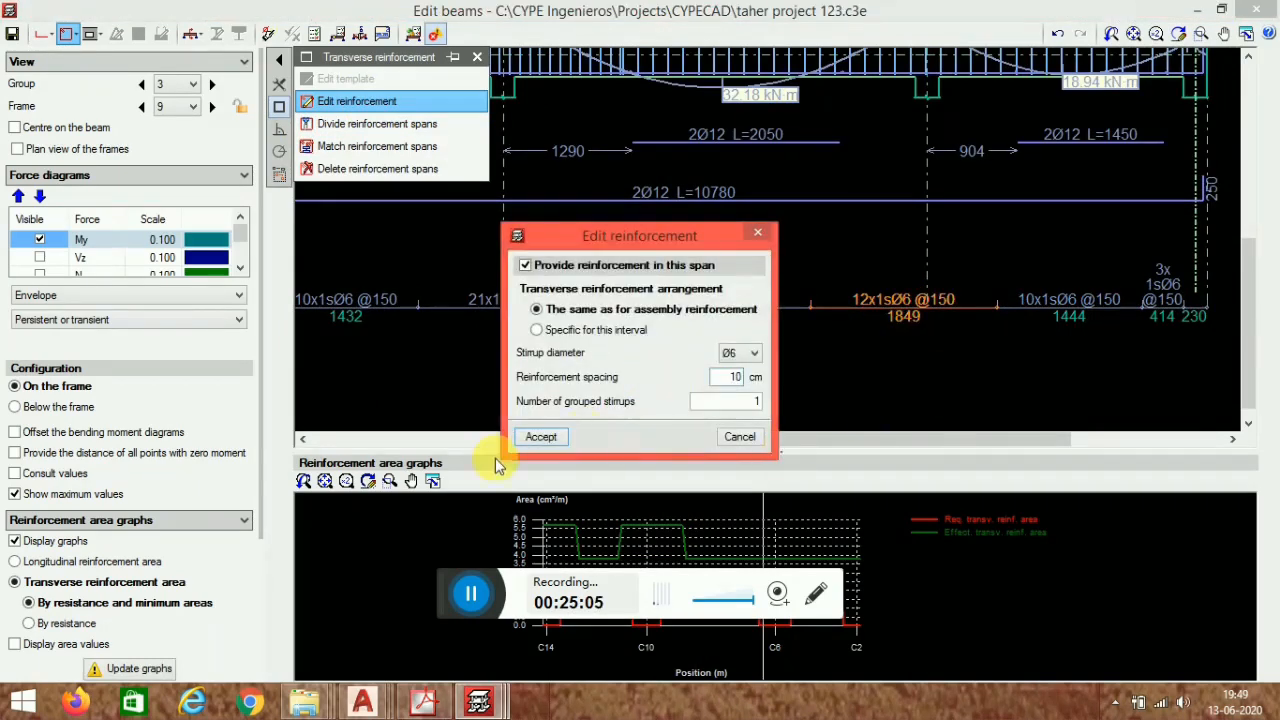
click(540, 445)
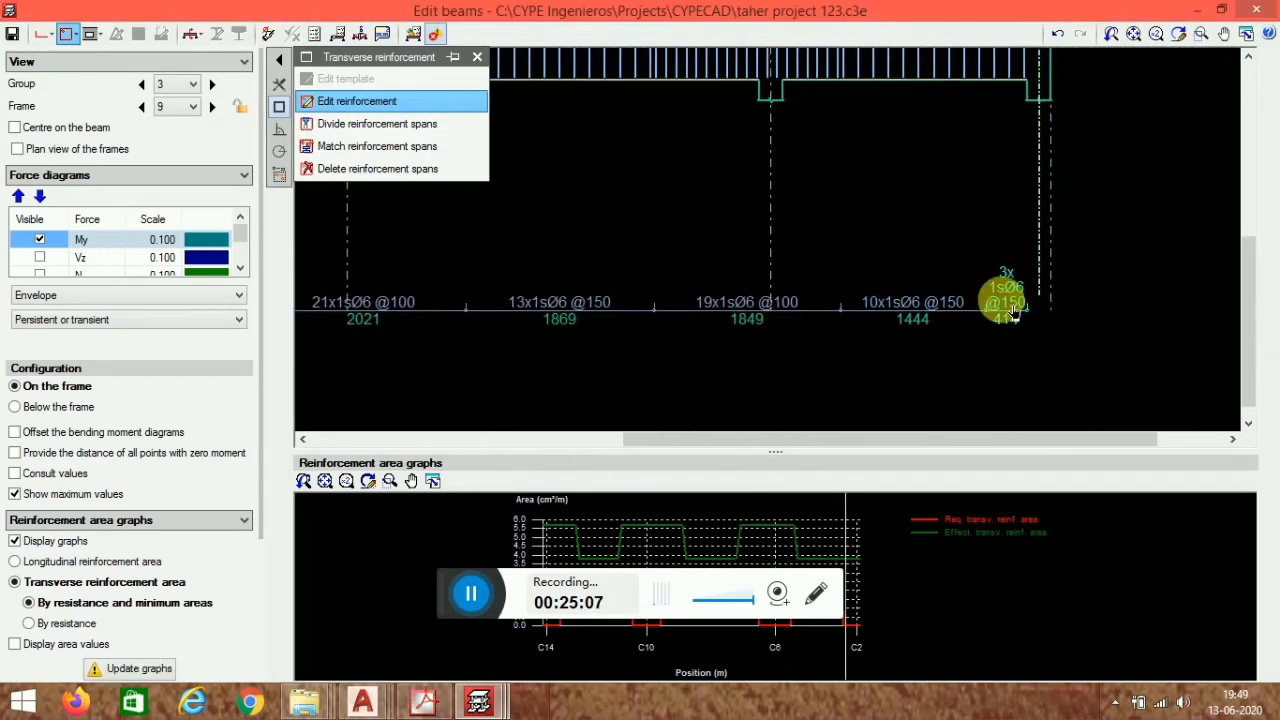
- Set the stirrup spacing of the end zone beside support C2 to 10 cm
click(1006, 314)
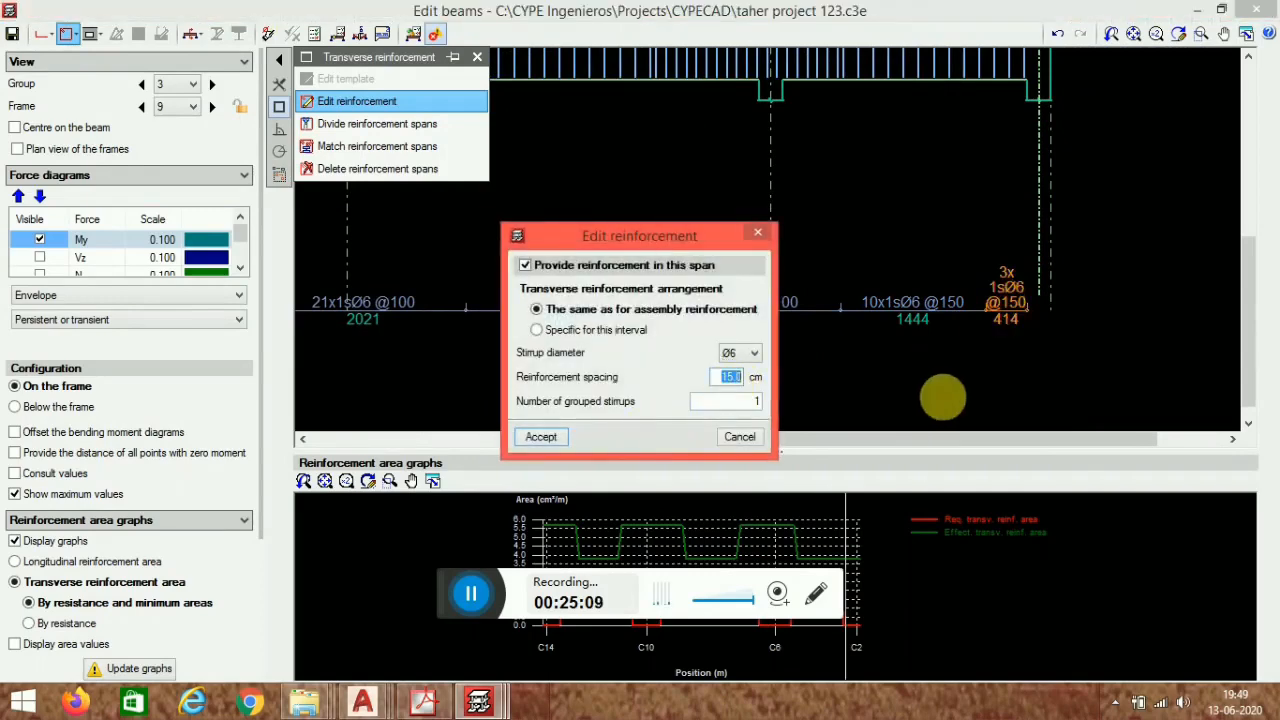
text(10)
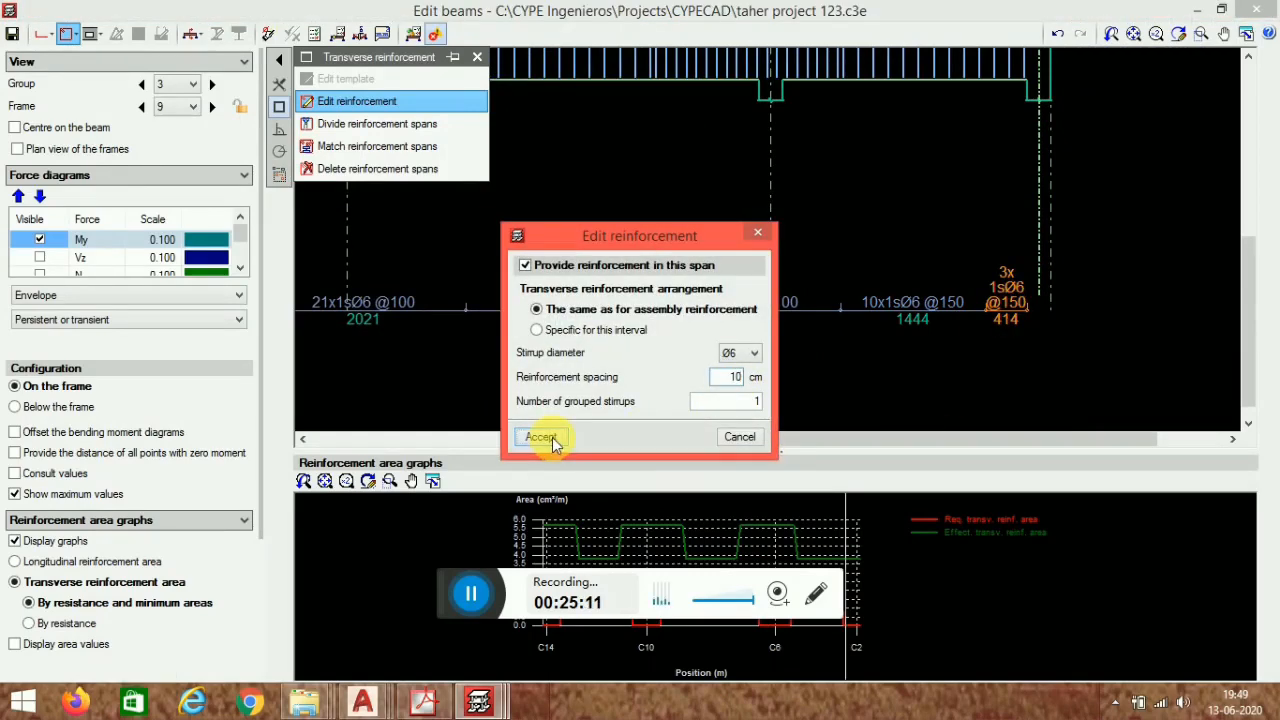
click(551, 447)
- Close the transverse reinforcement tools and review frame 9's beam reinforcement along spans V-315 to V-317
scroll(677, 233, down, 4)
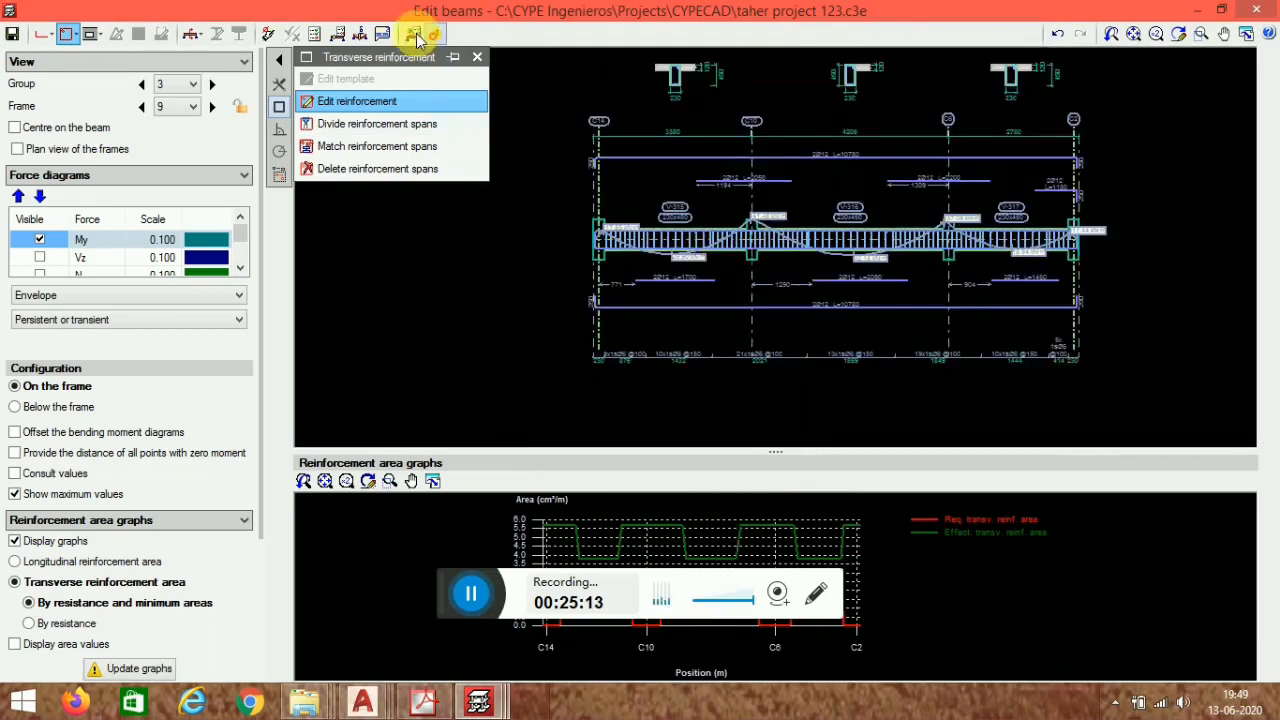
click(417, 38)
click(467, 596)
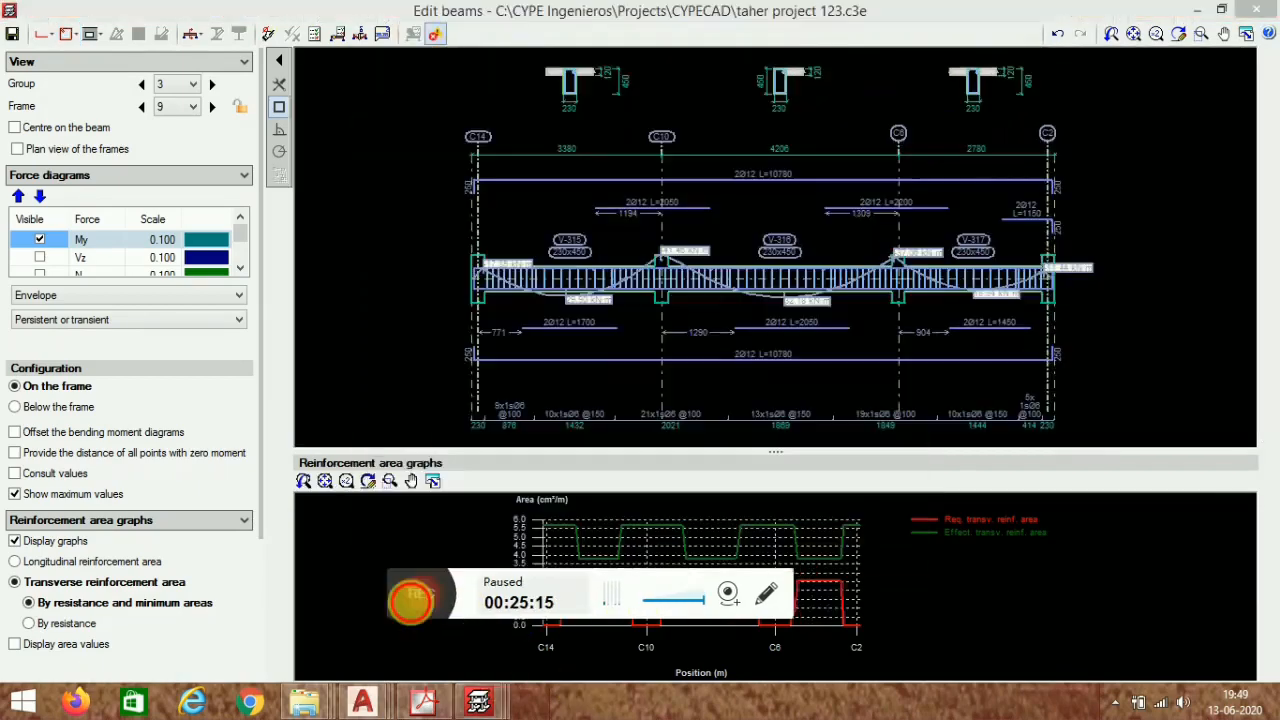
click(411, 600)
scroll(797, 283, up, 5)
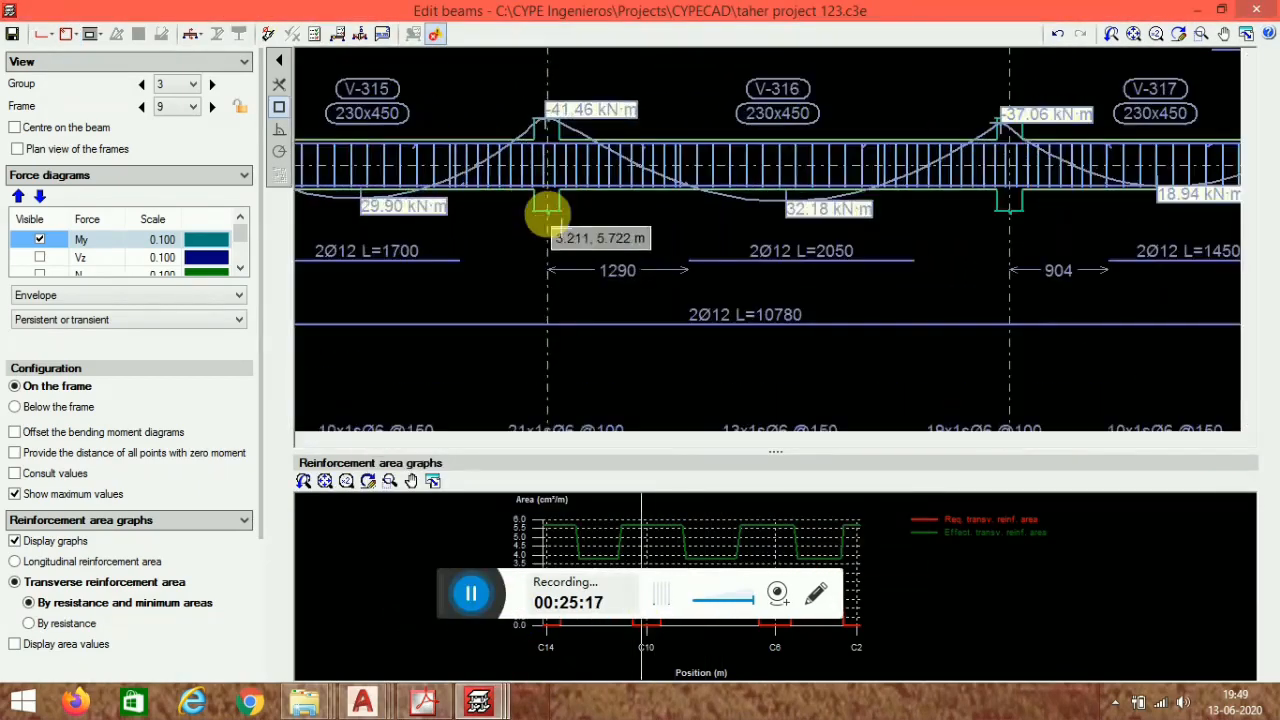
middle_drag(560, 224, 815, 245)
scroll(585, 201, up, 2)
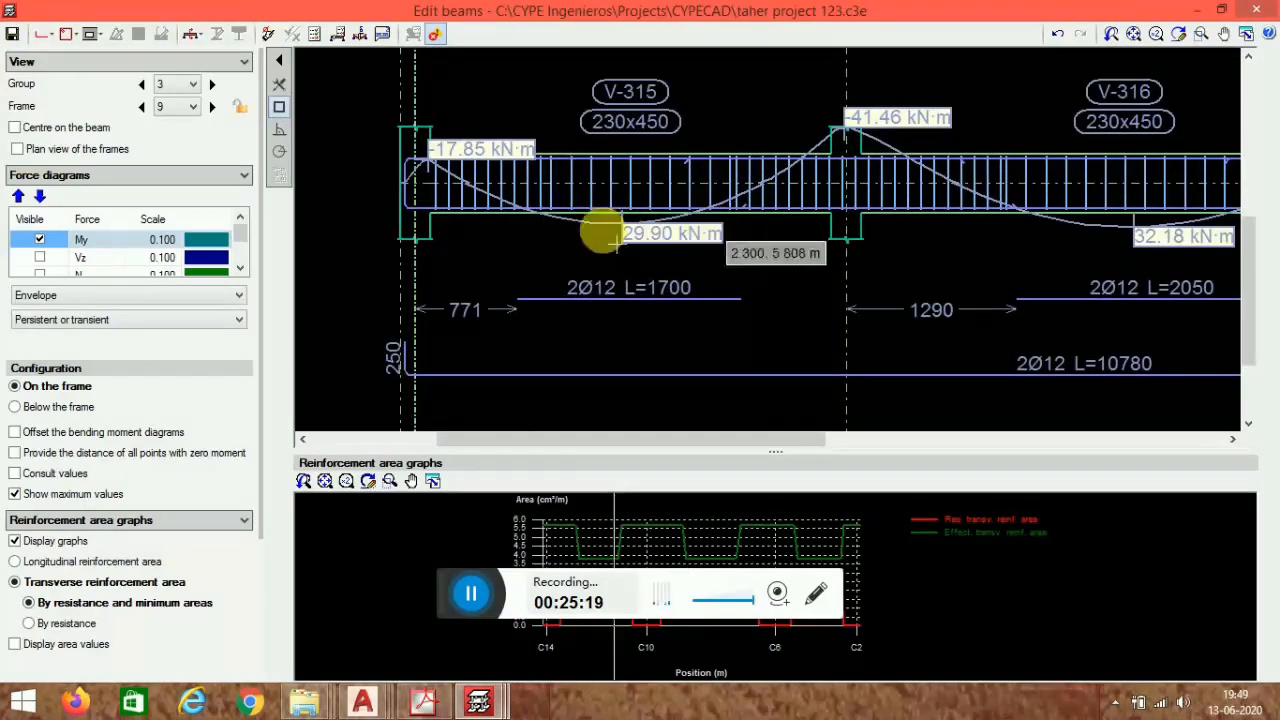
scroll(640, 195, down, 1)
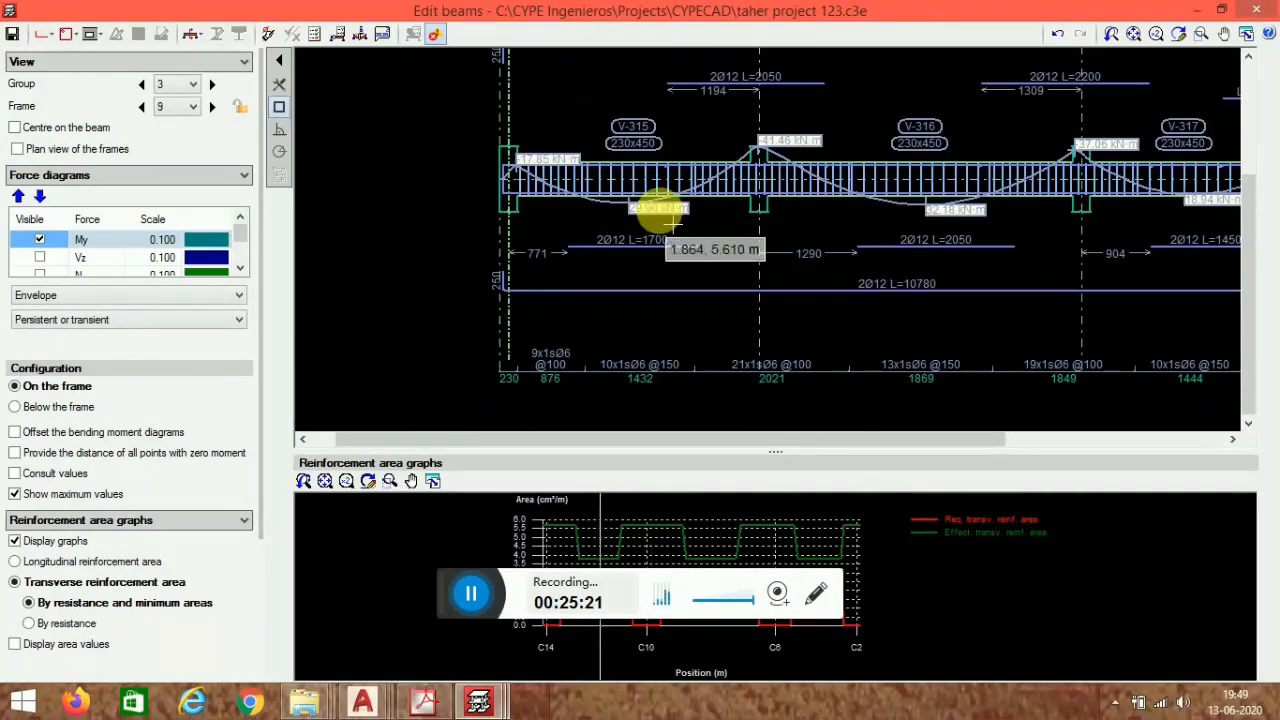
scroll(674, 195, down, 2)
scroll(851, 212, up, 4)
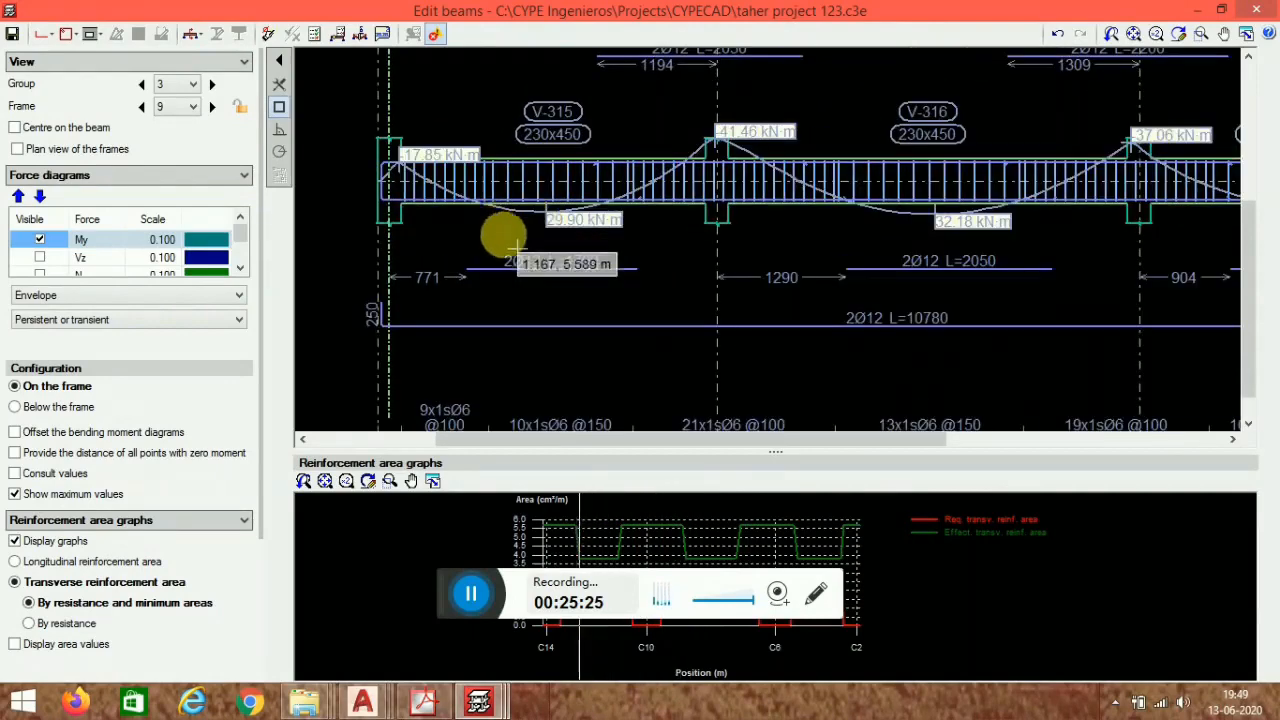
scroll(560, 265, up, 1)
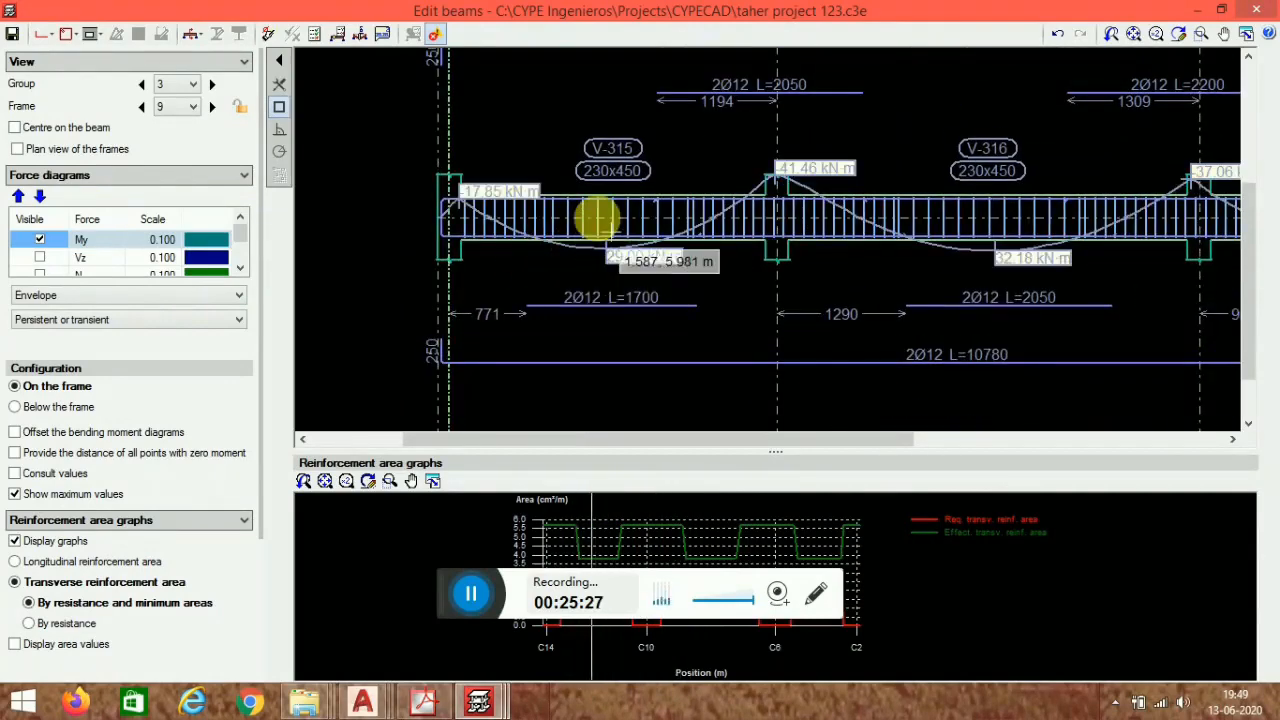
scroll(790, 175, down, 1)
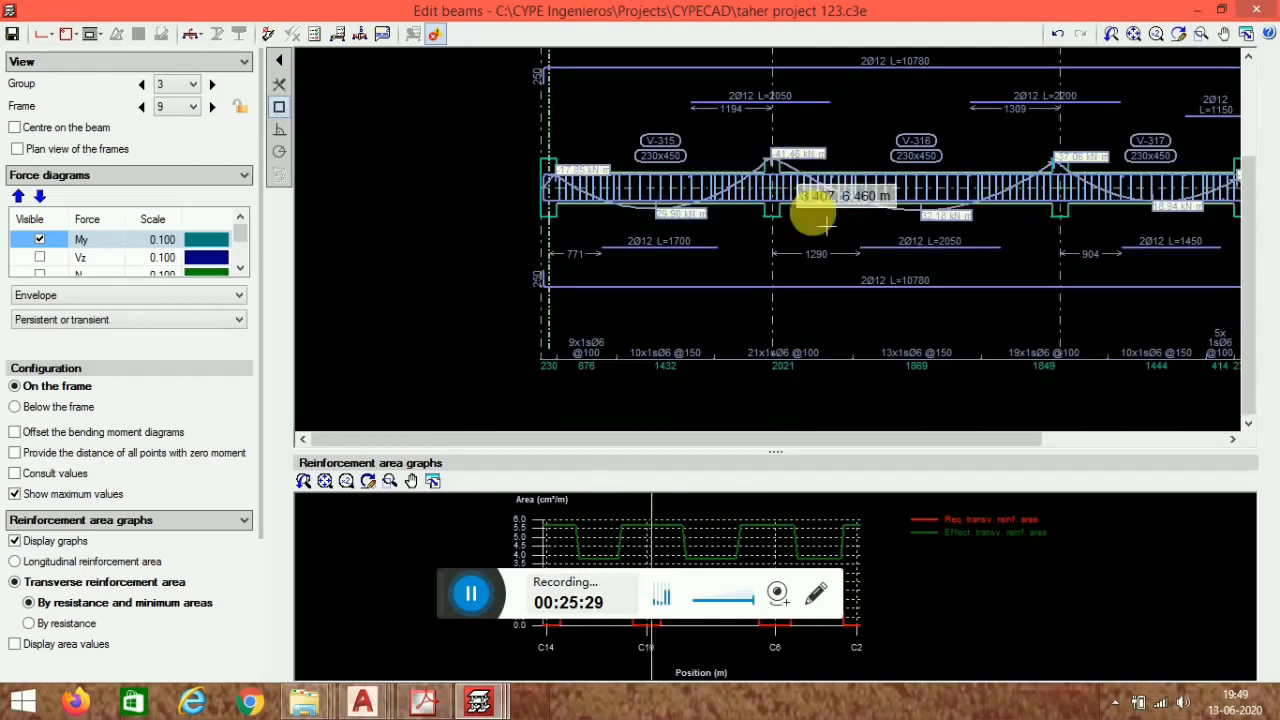
scroll(760, 245, down, 1)
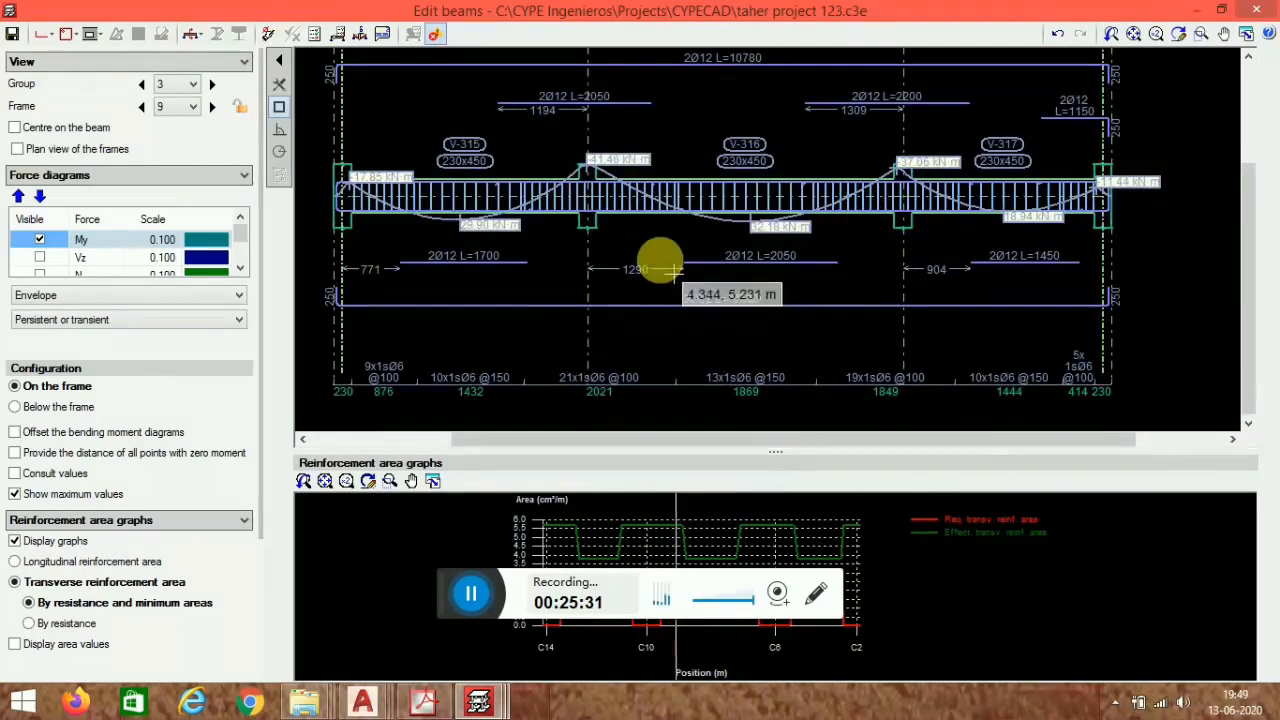
middle_drag(662, 260, 786, 274)
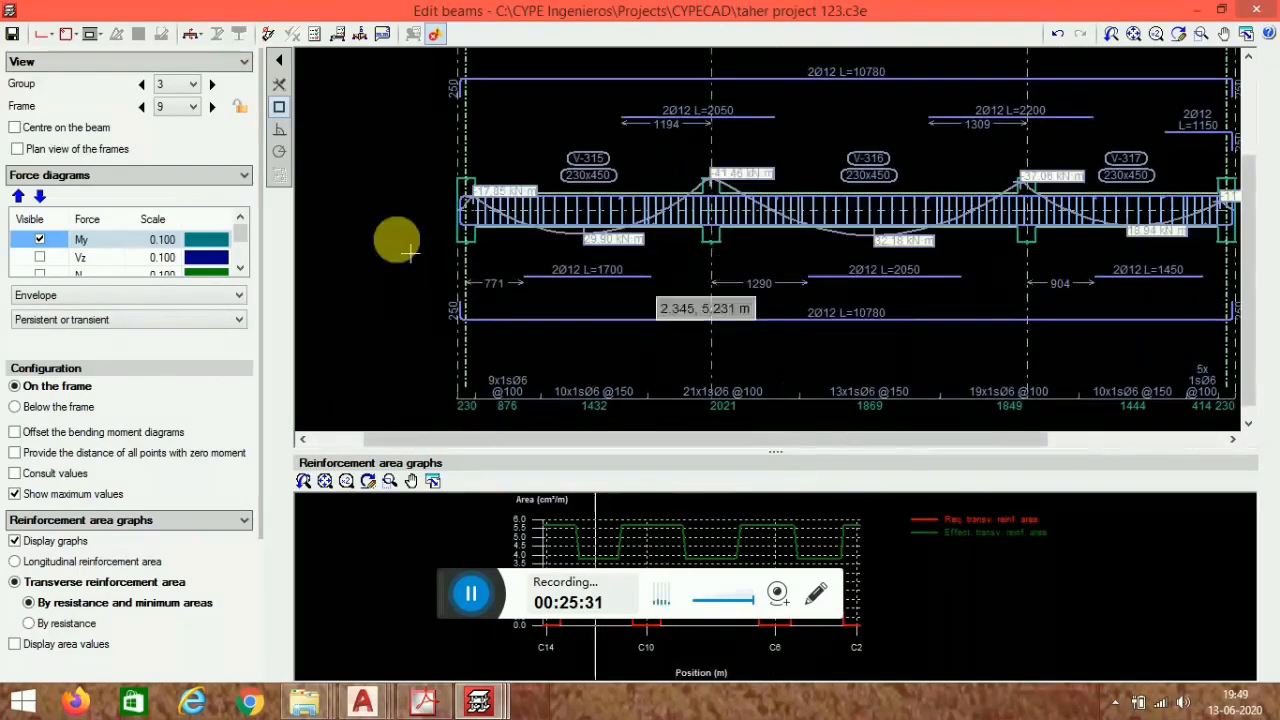
- Switch to Acrobat Reader and examine the Figure 7.2 beam detailing guideline, then return to the beam editor
click(423, 703)
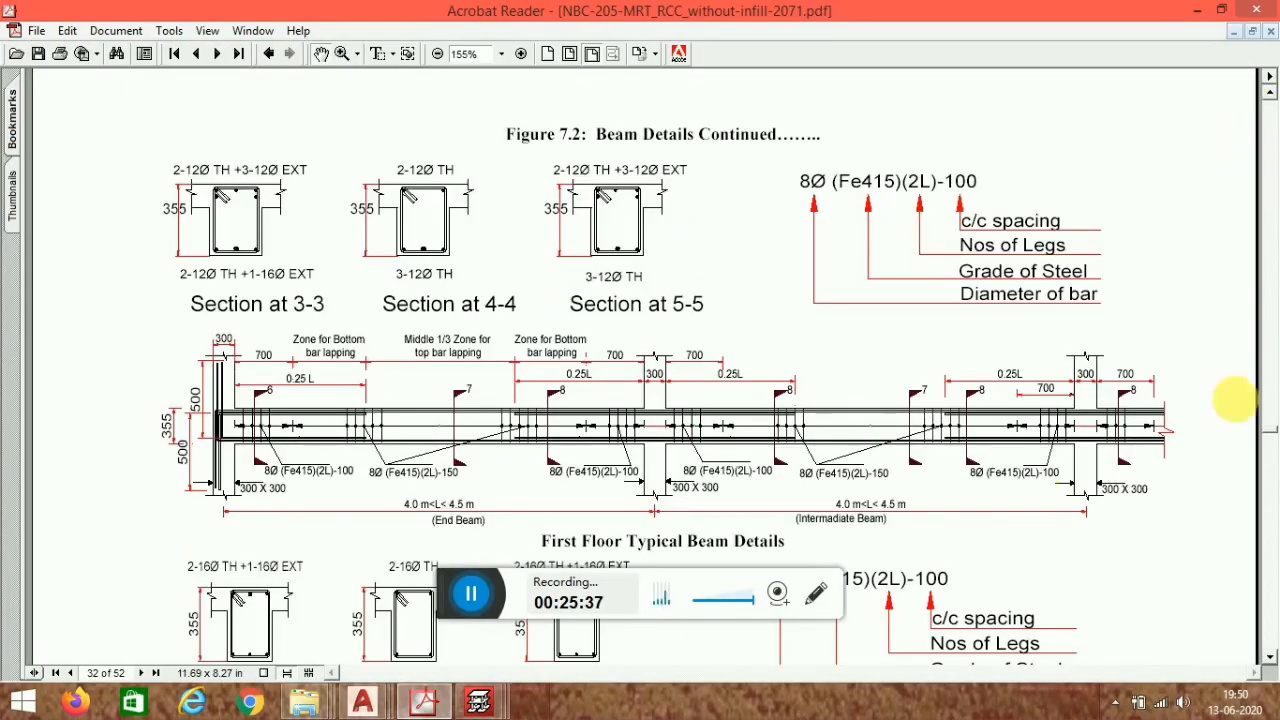
scroll(713, 333, down, 1)
scroll(640, 360, down, 2)
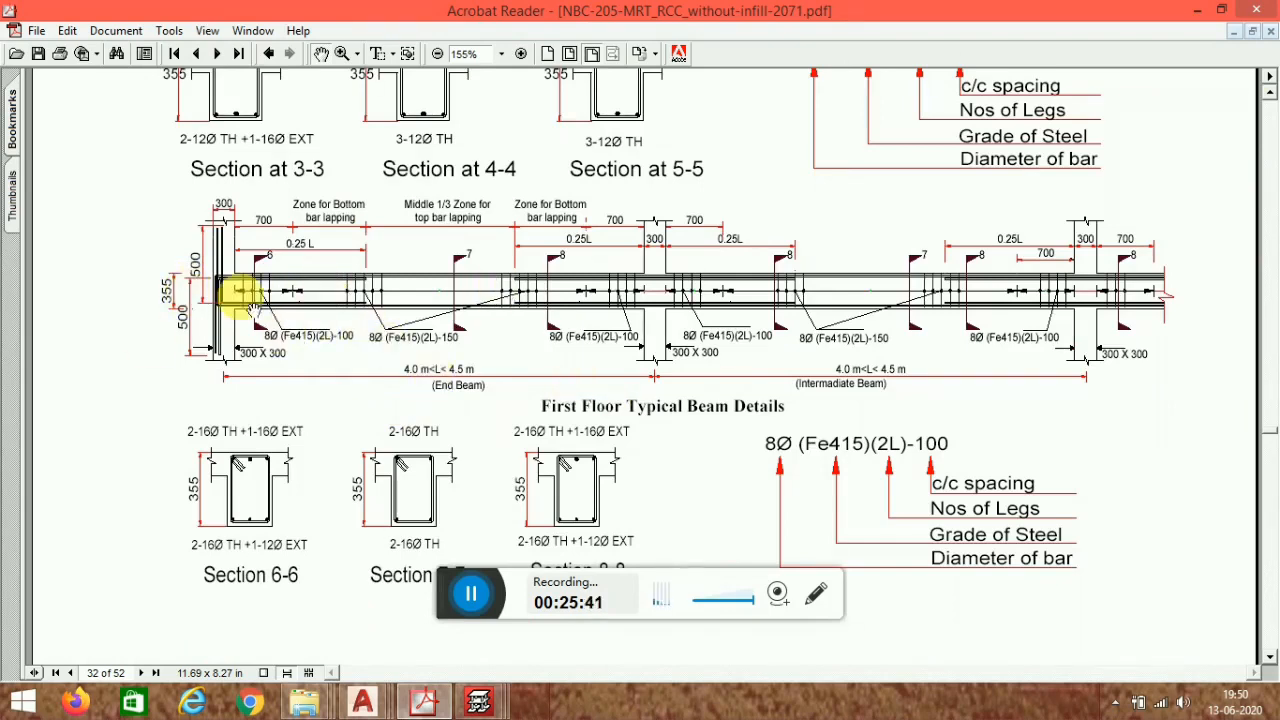
scroll(615, 265, up, 5)
scroll(1273, 430, up, 3)
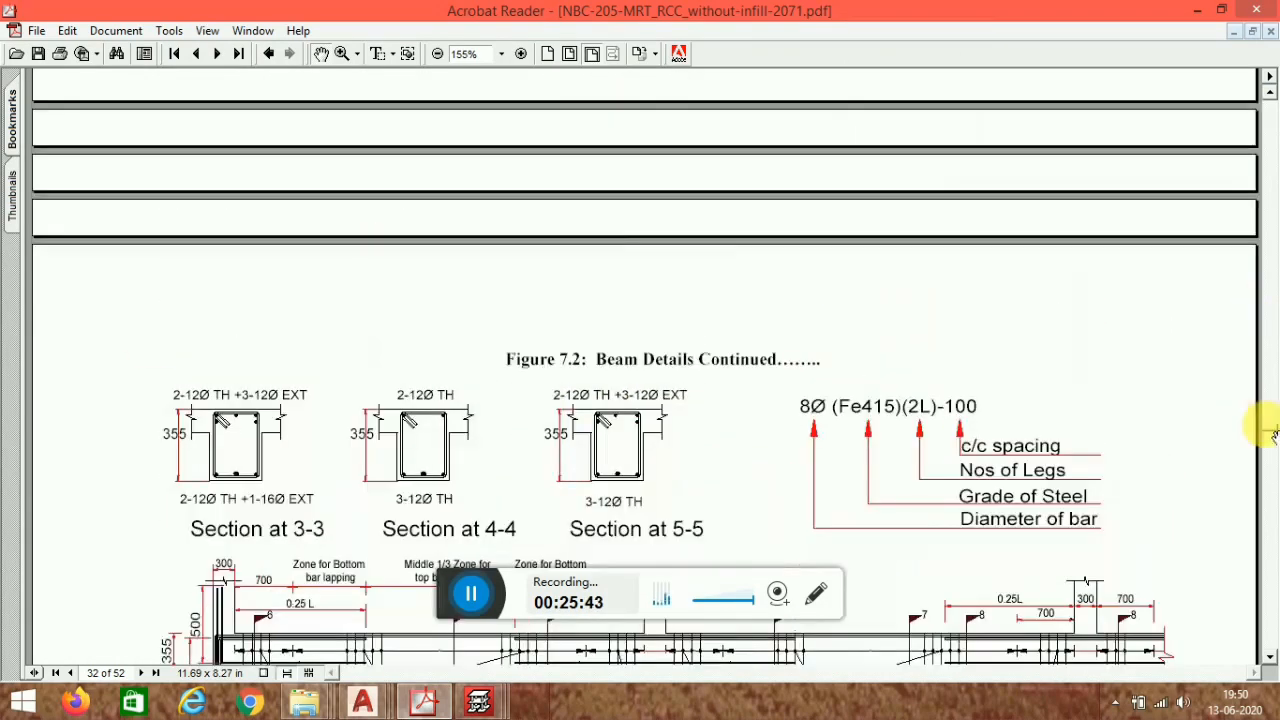
drag(1255, 292, 1268, 82)
scroll(475, 316, down, 8)
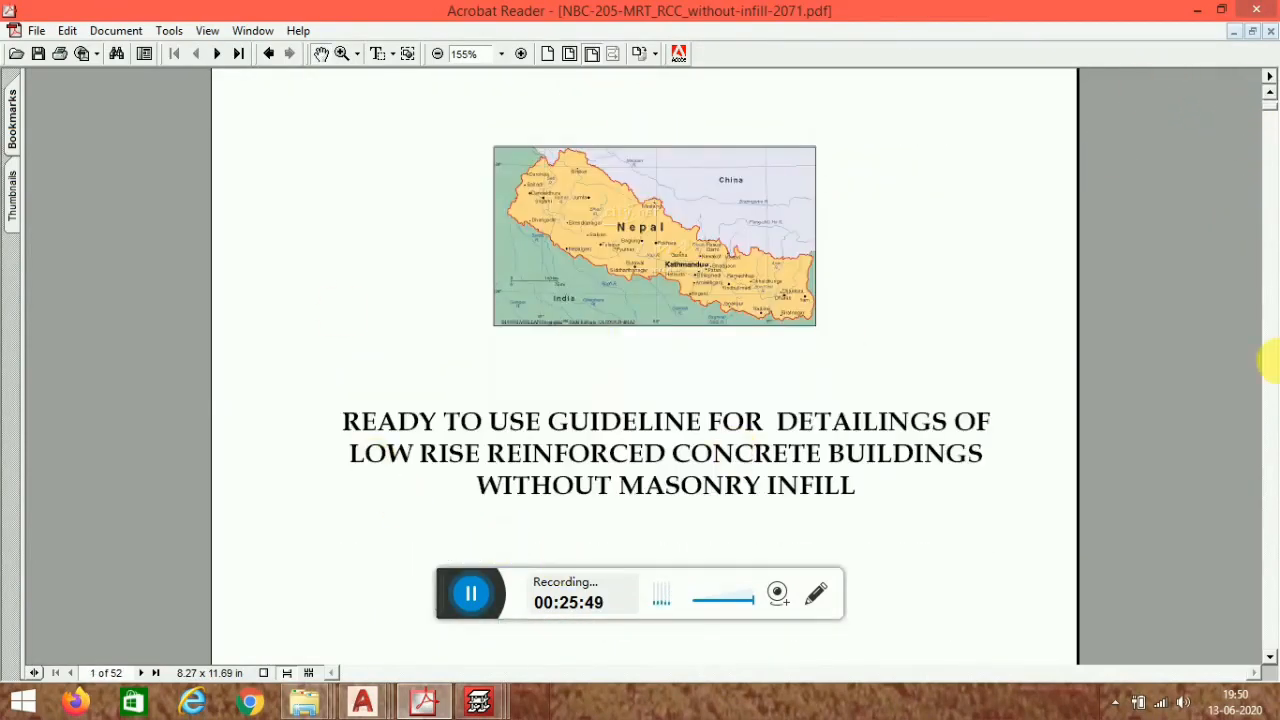
click(1196, 12)
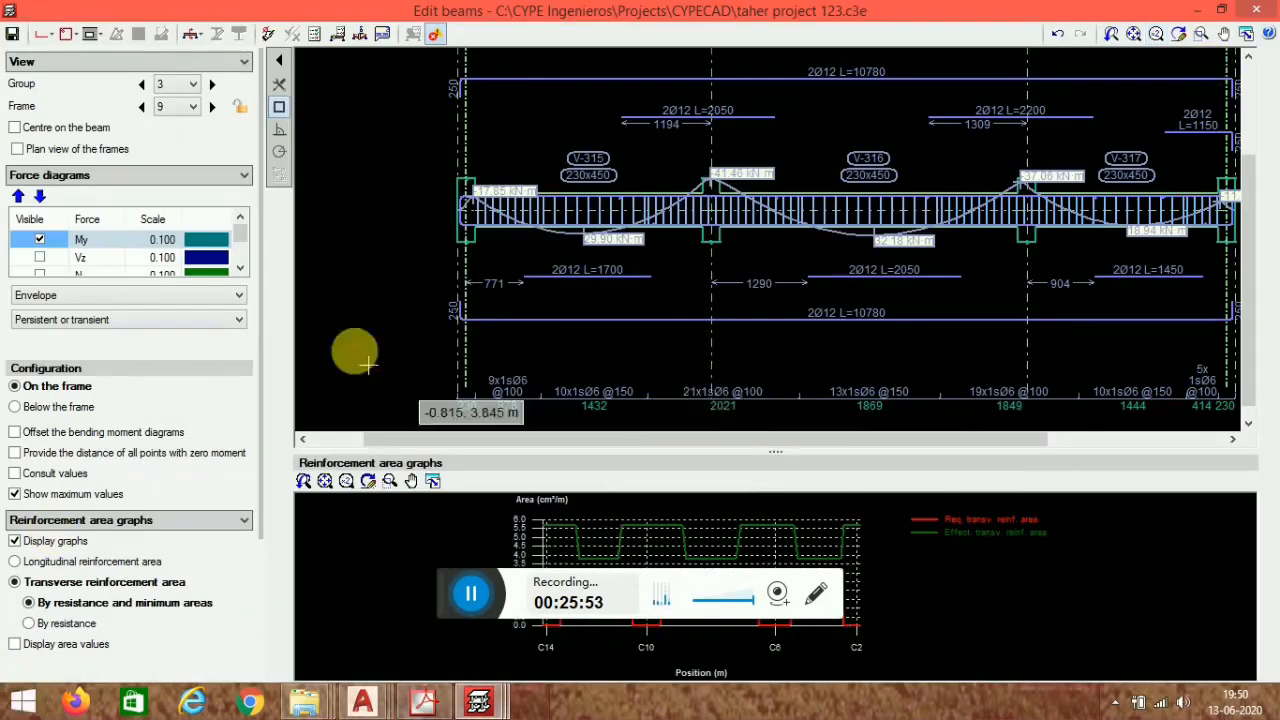
- Close the beam editing window and return to the floor plan of the model
scroll(507, 156, down, 1)
scroll(507, 156, down, 1)
middle_drag(710, 237, 727, 317)
scroll(537, 336, up, 2)
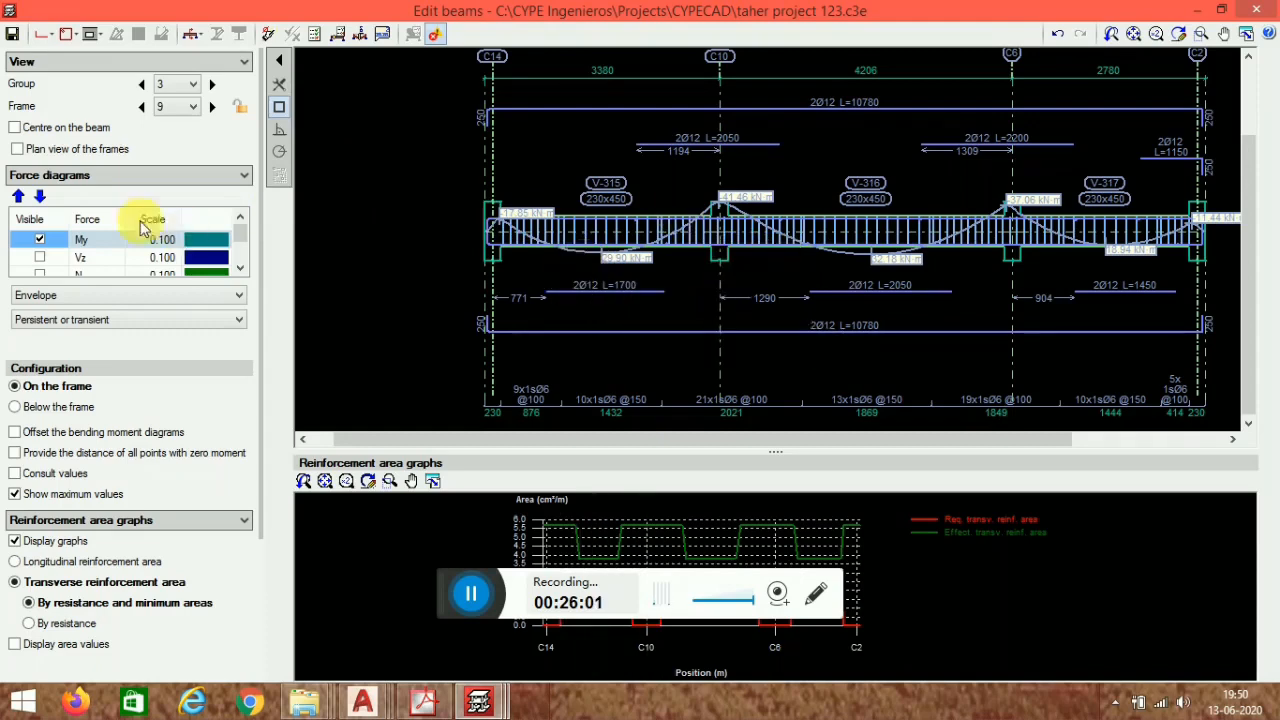
mouse_move(1248, 3)
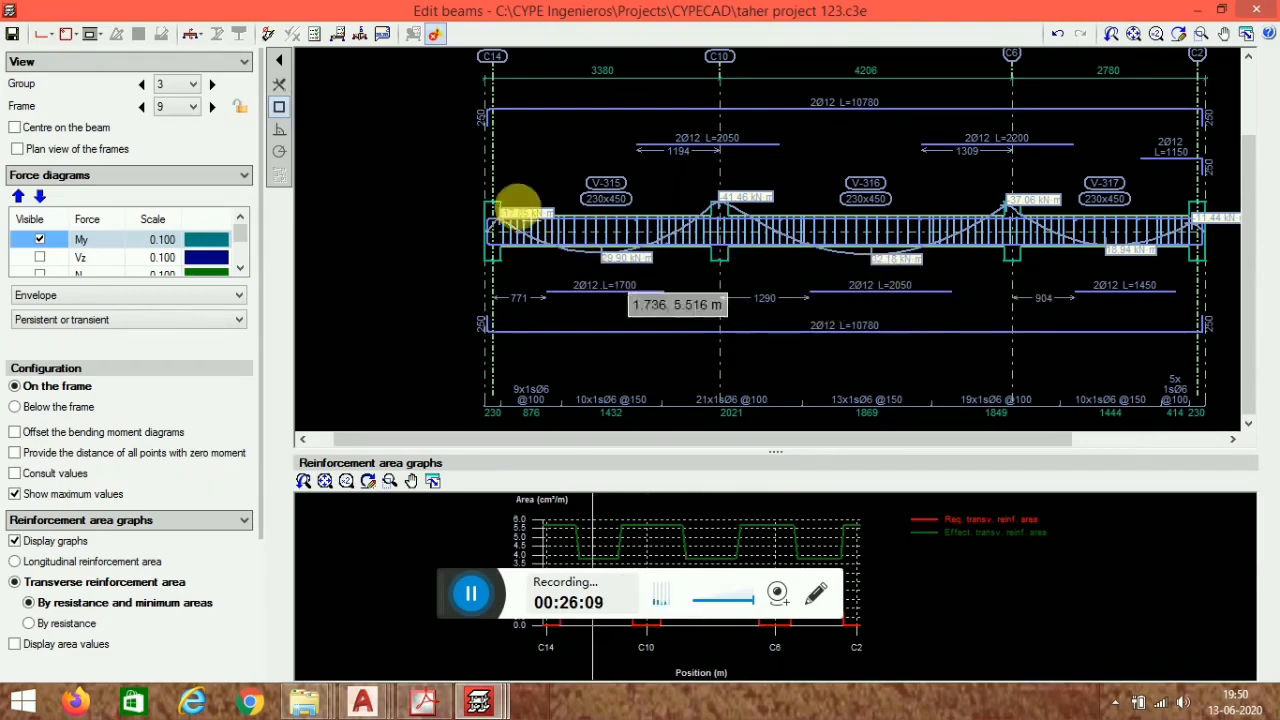
click(1256, 10)
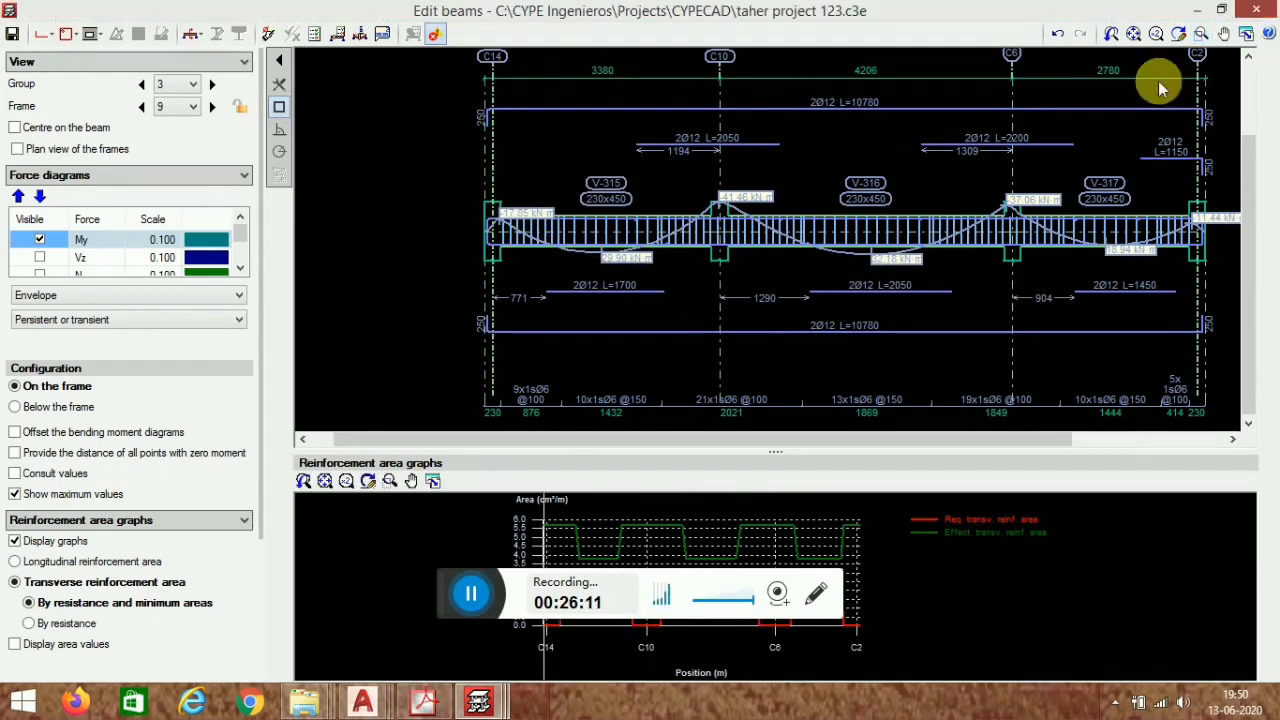
click(550, 389)
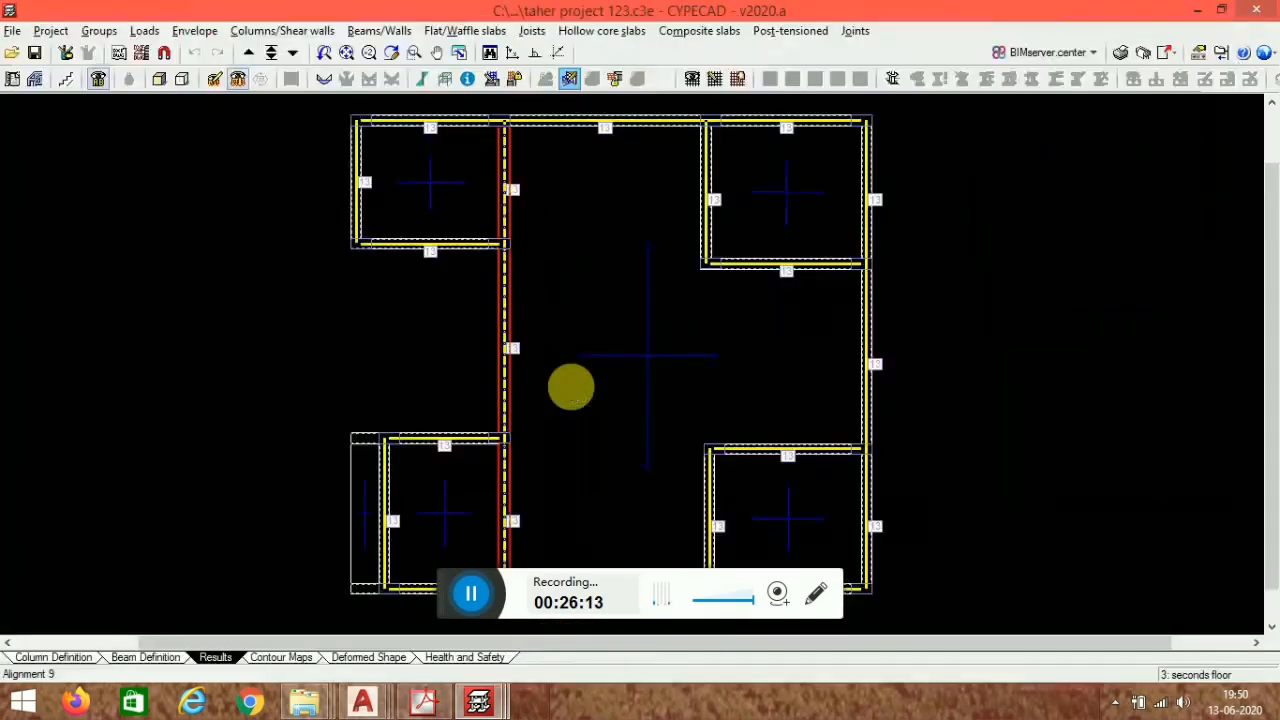
- Start a new project named vvvvvvvvv without importing a BIM model
click(14, 36)
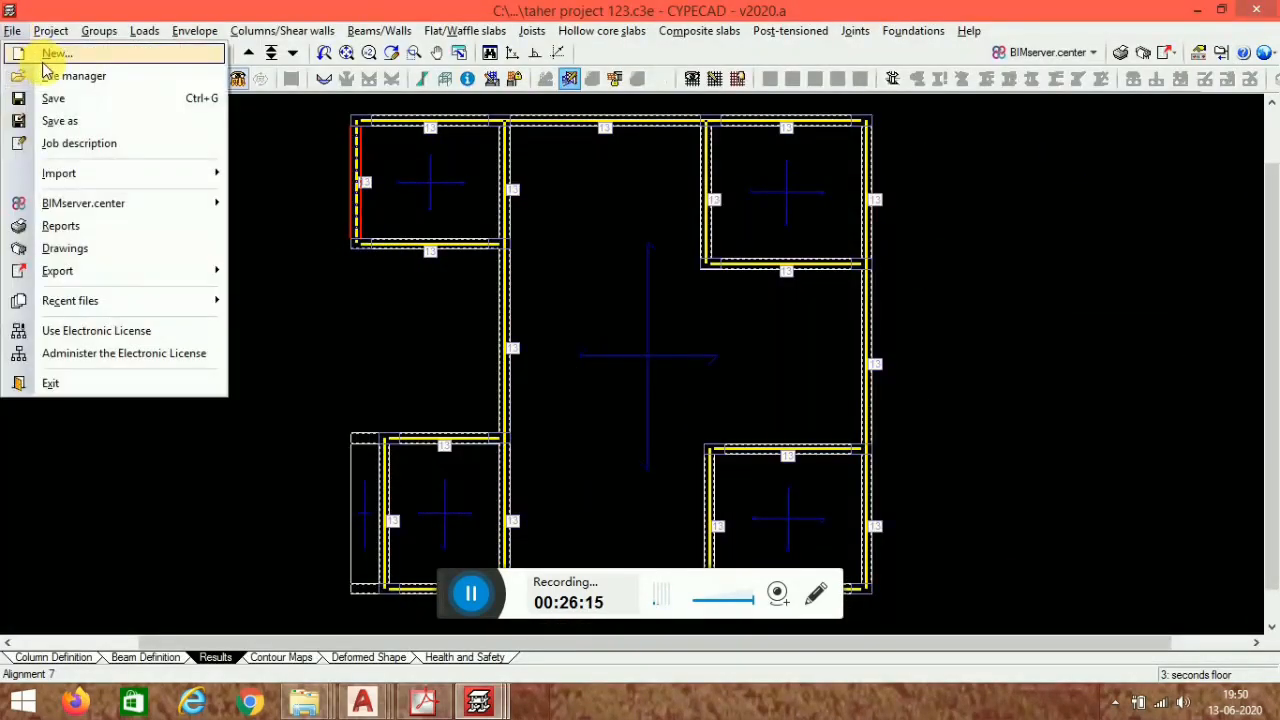
click(42, 60)
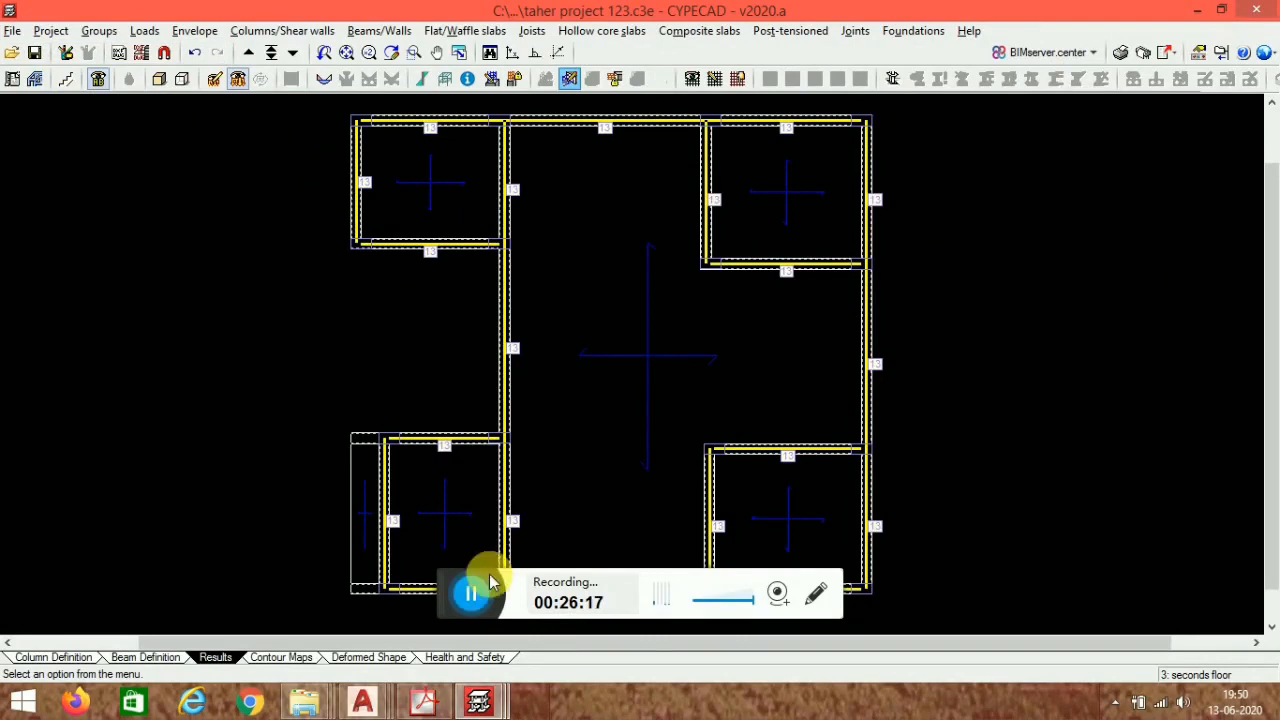
click(478, 598)
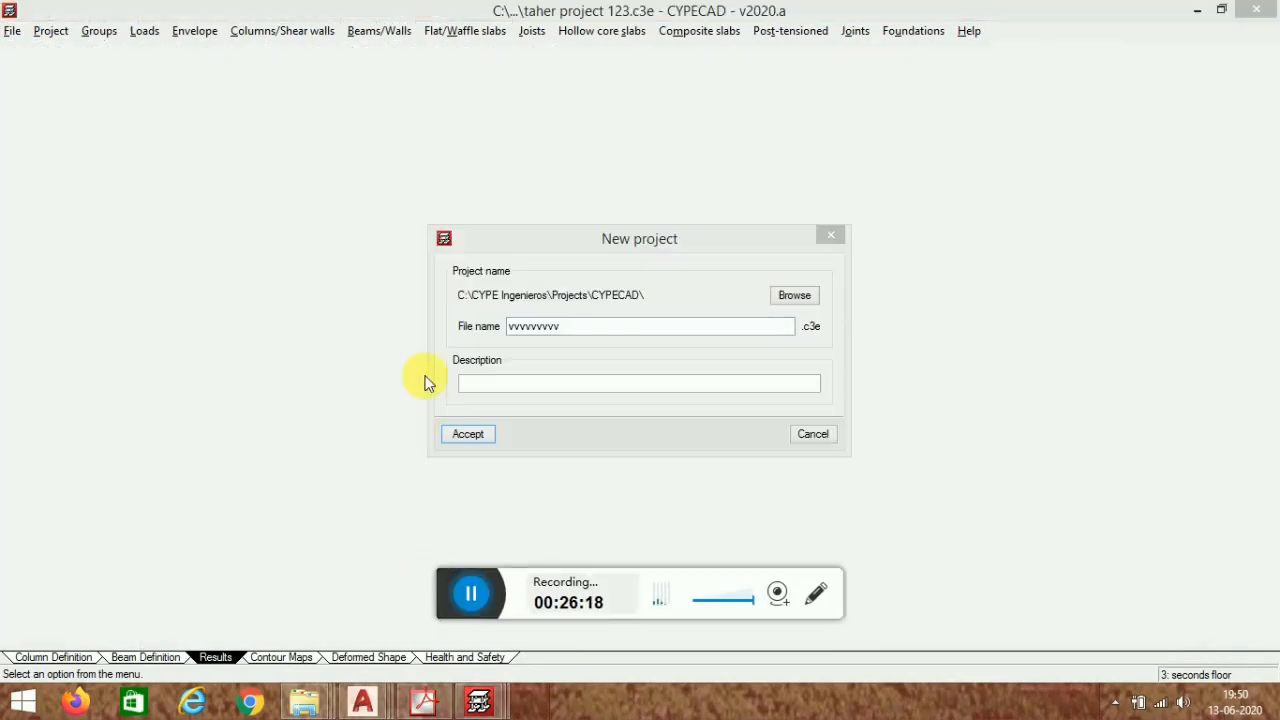
click(490, 440)
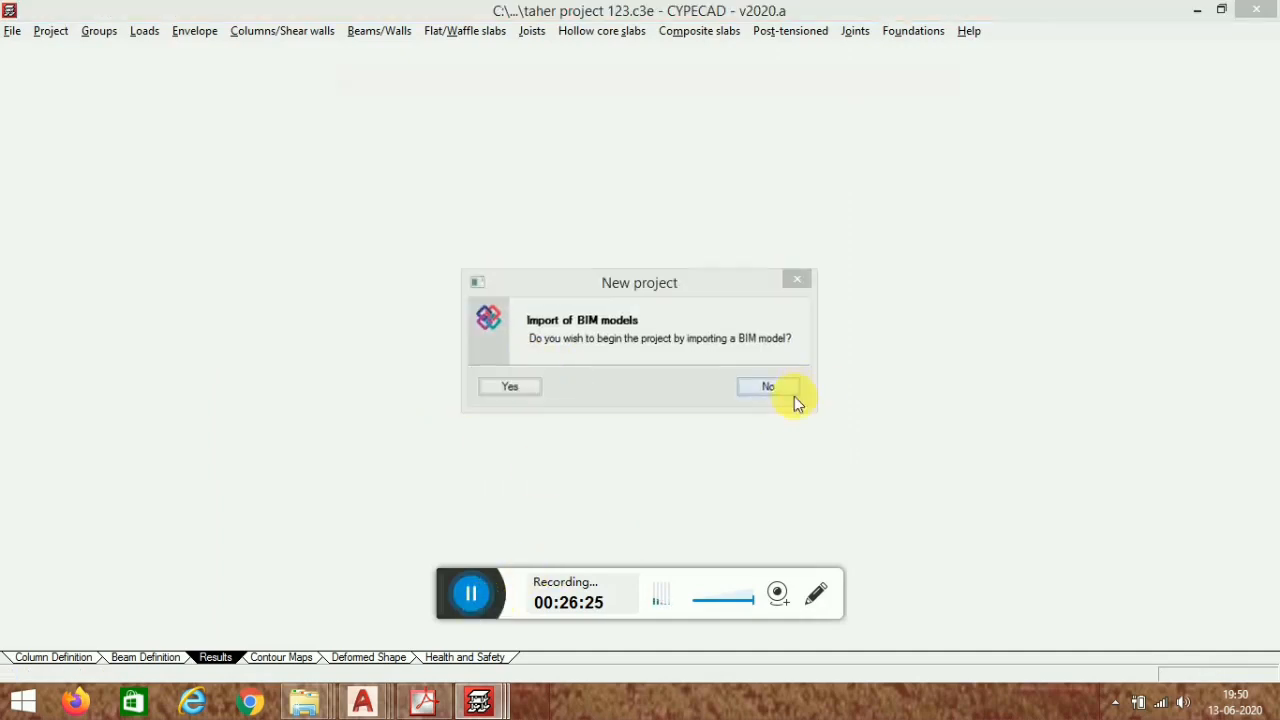
click(792, 390)
- Accept the new project's general data with the default codes and materials, and dismiss the information notice
click(343, 601)
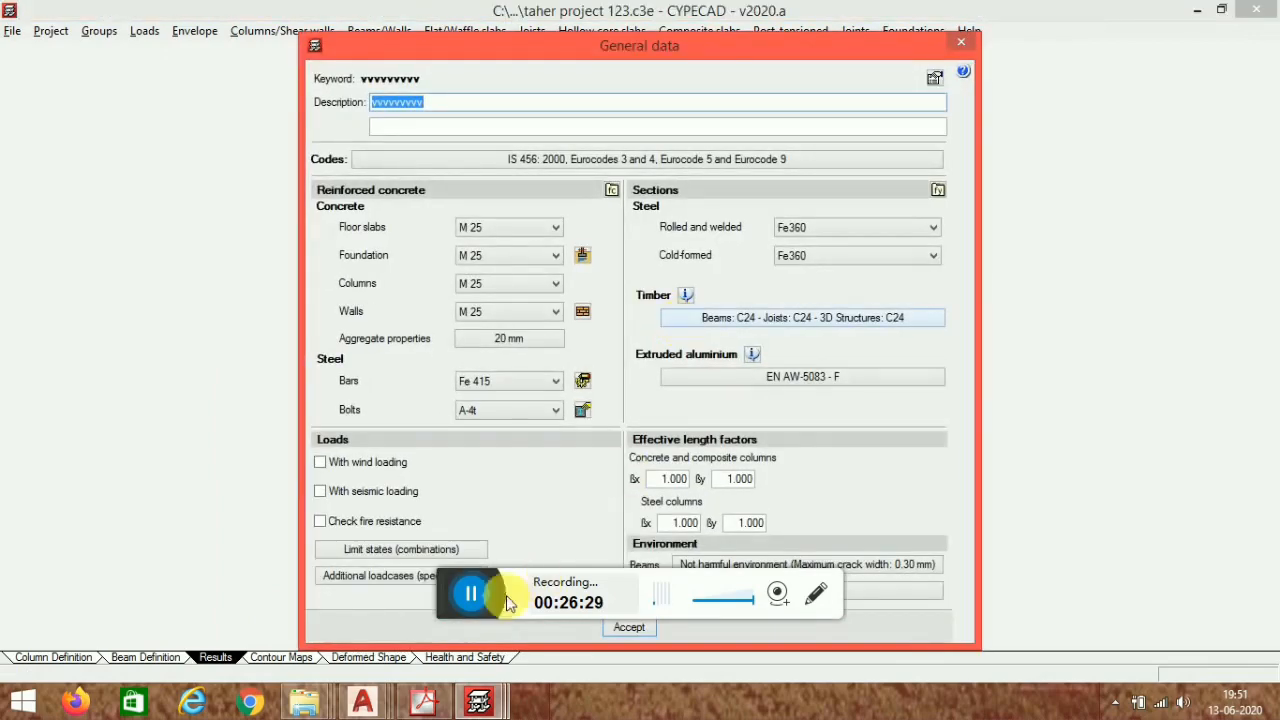
drag(684, 50, 343, 25)
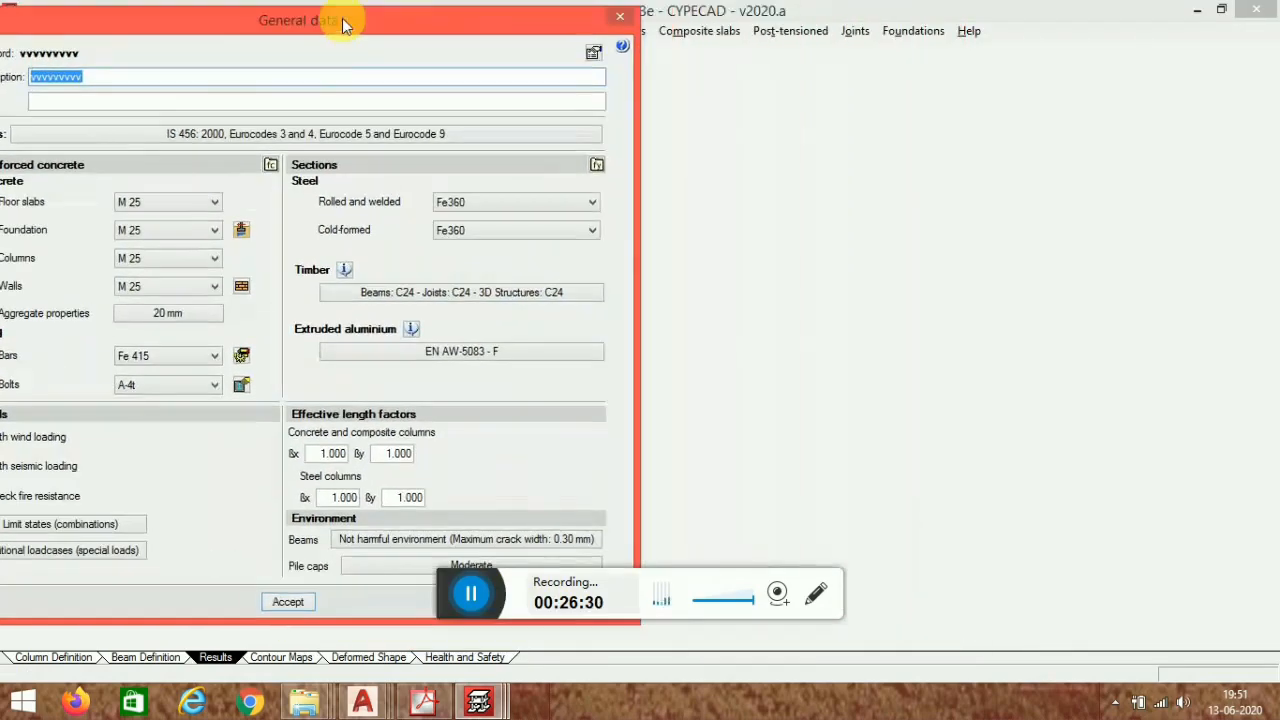
click(289, 602)
click(299, 379)
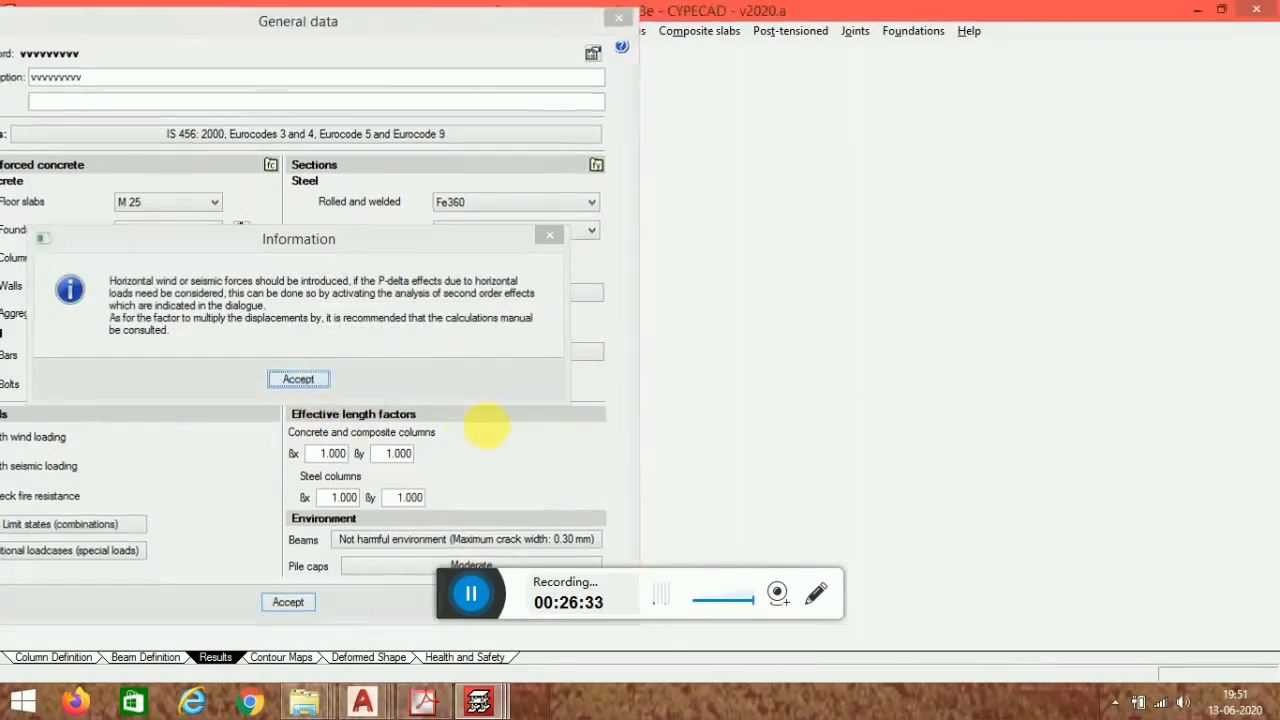
click(631, 487)
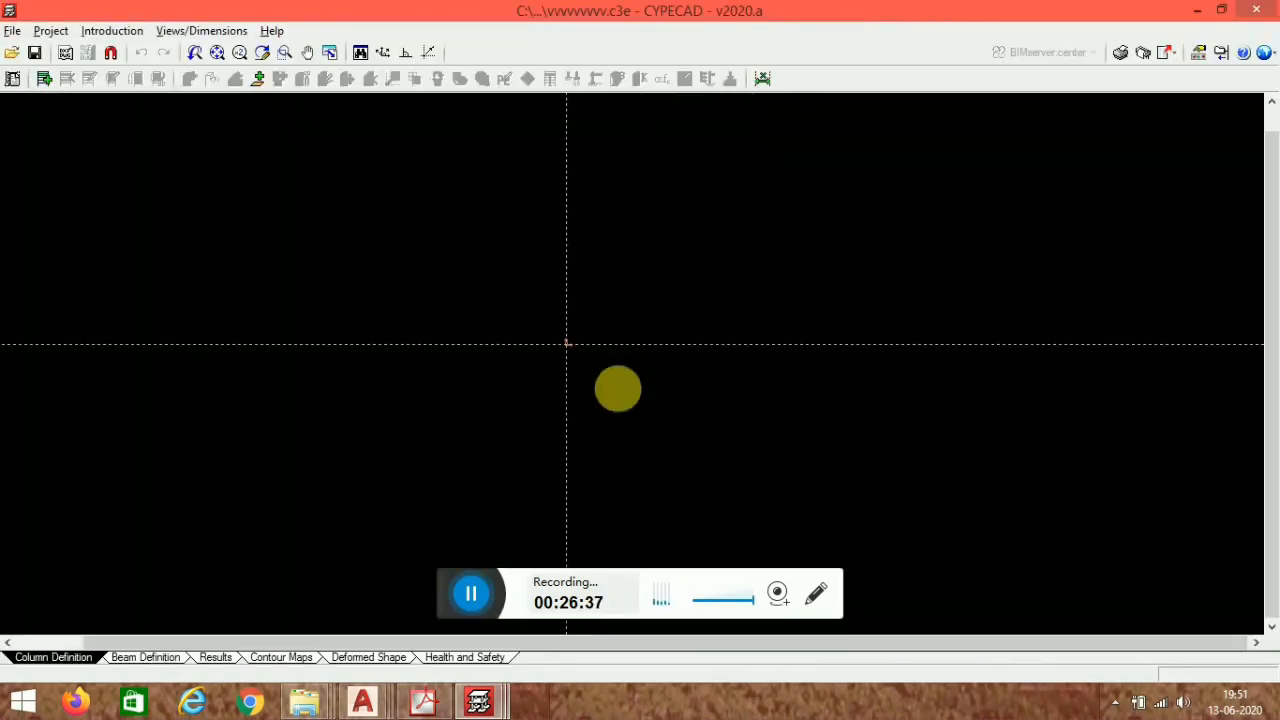
- Insert one floor, Floor 1, 4.50 m high with live load 2.00 and dead load 1 kN/m²
click(42, 80)
click(535, 395)
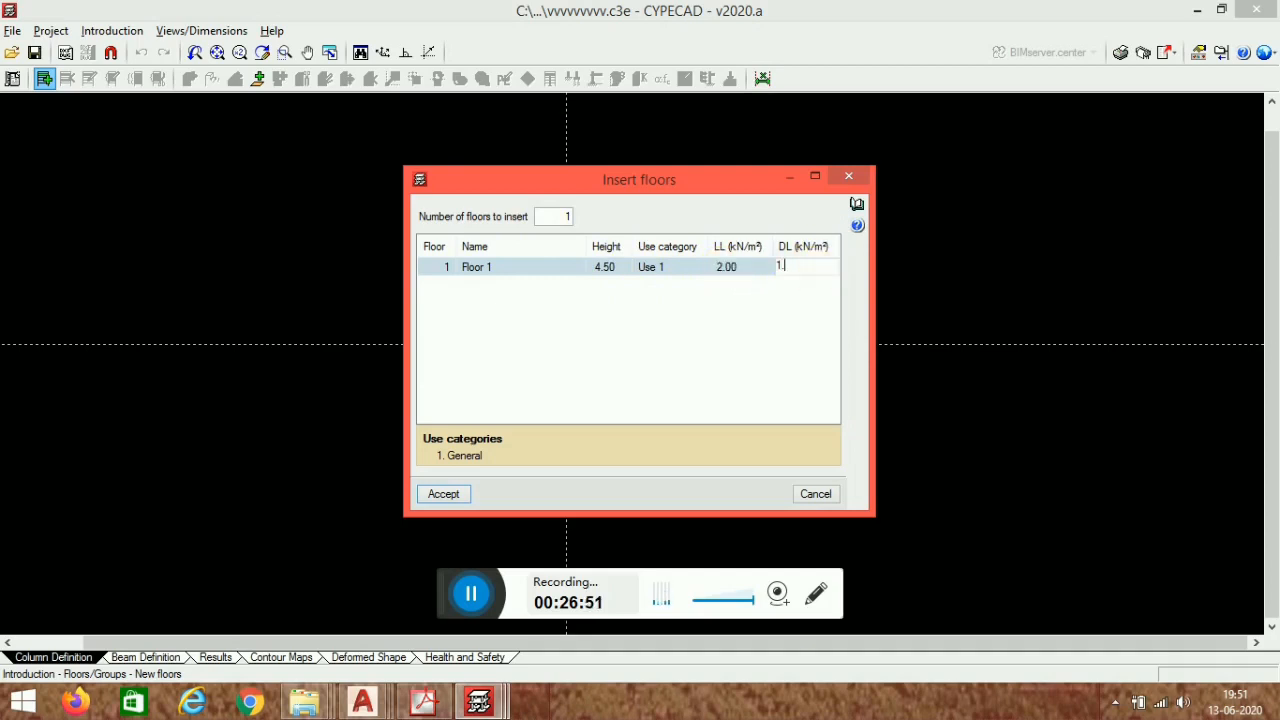
click(441, 494)
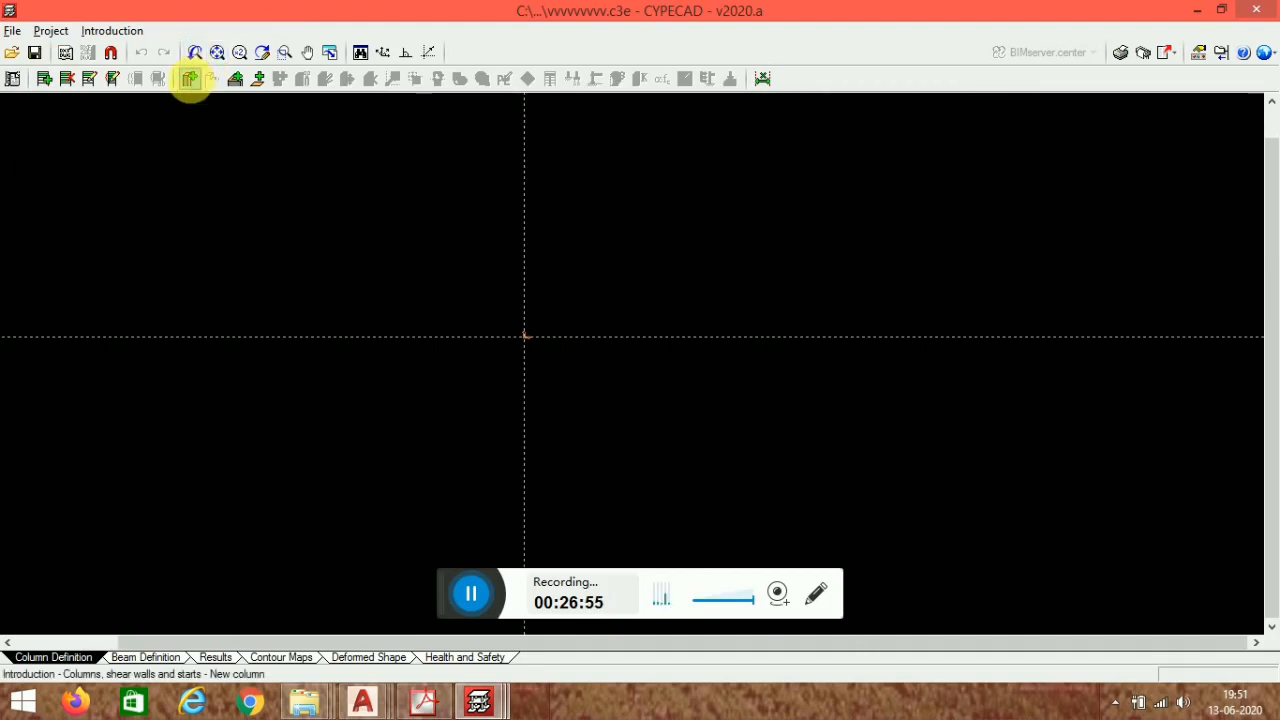
- Place a new 30 x 30 cm column C1 at the grid origin
click(189, 79)
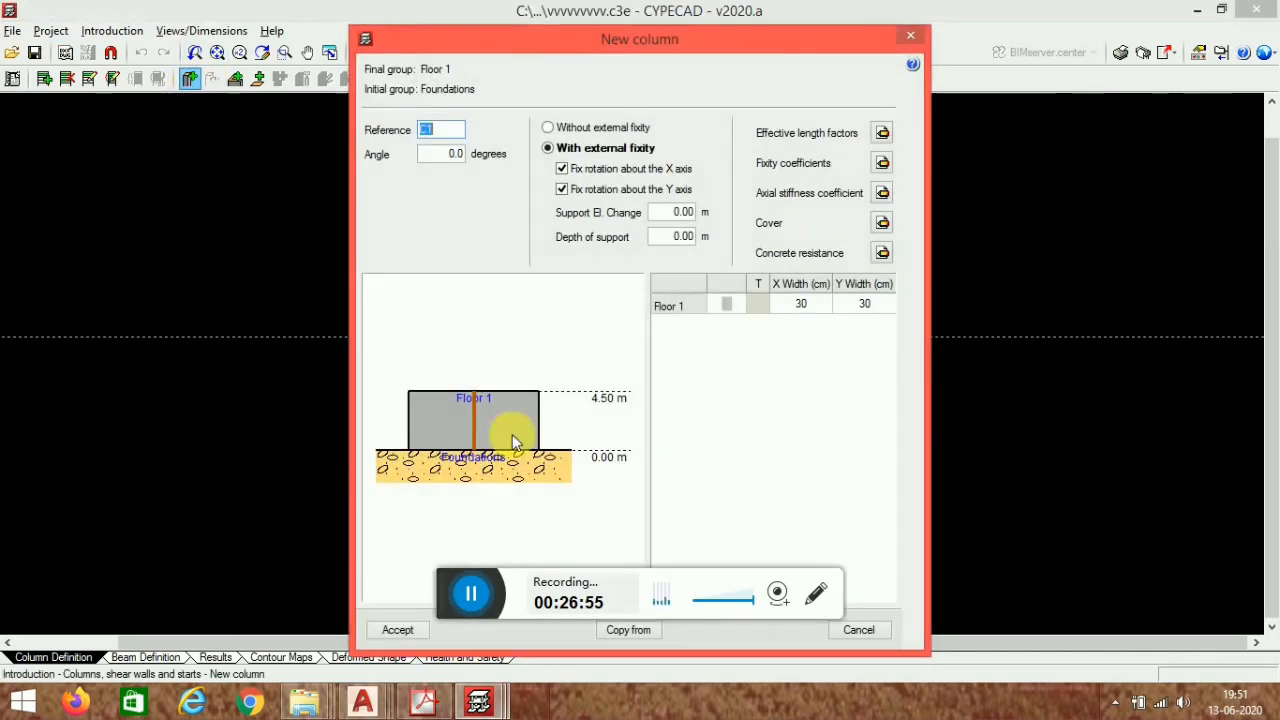
click(397, 630)
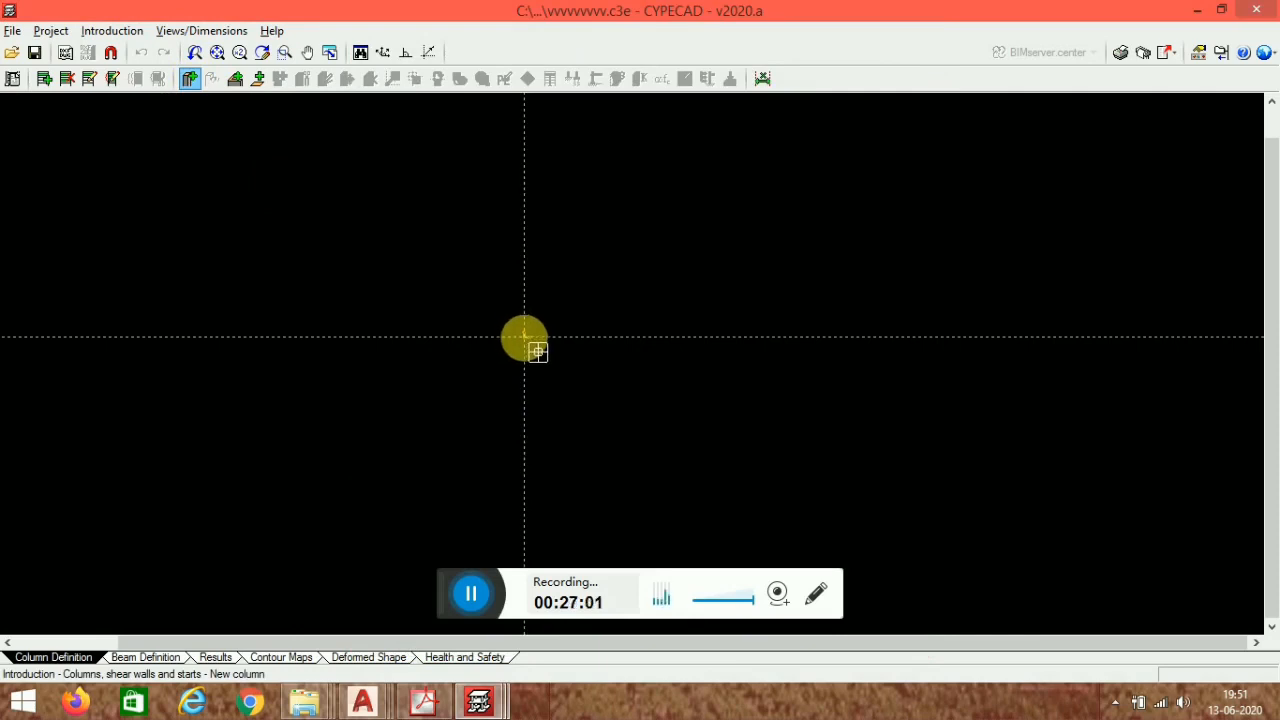
click(524, 337)
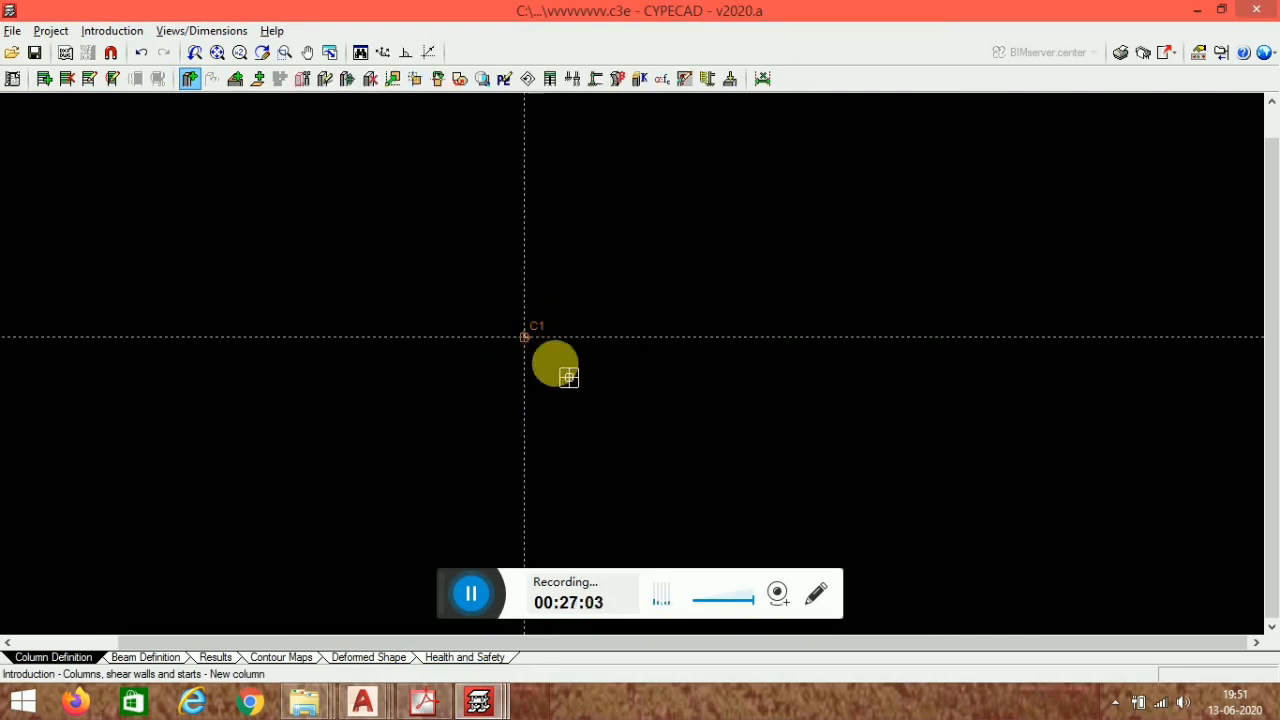
scroll(574, 330, up, 6)
scroll(460, 319, up, 2)
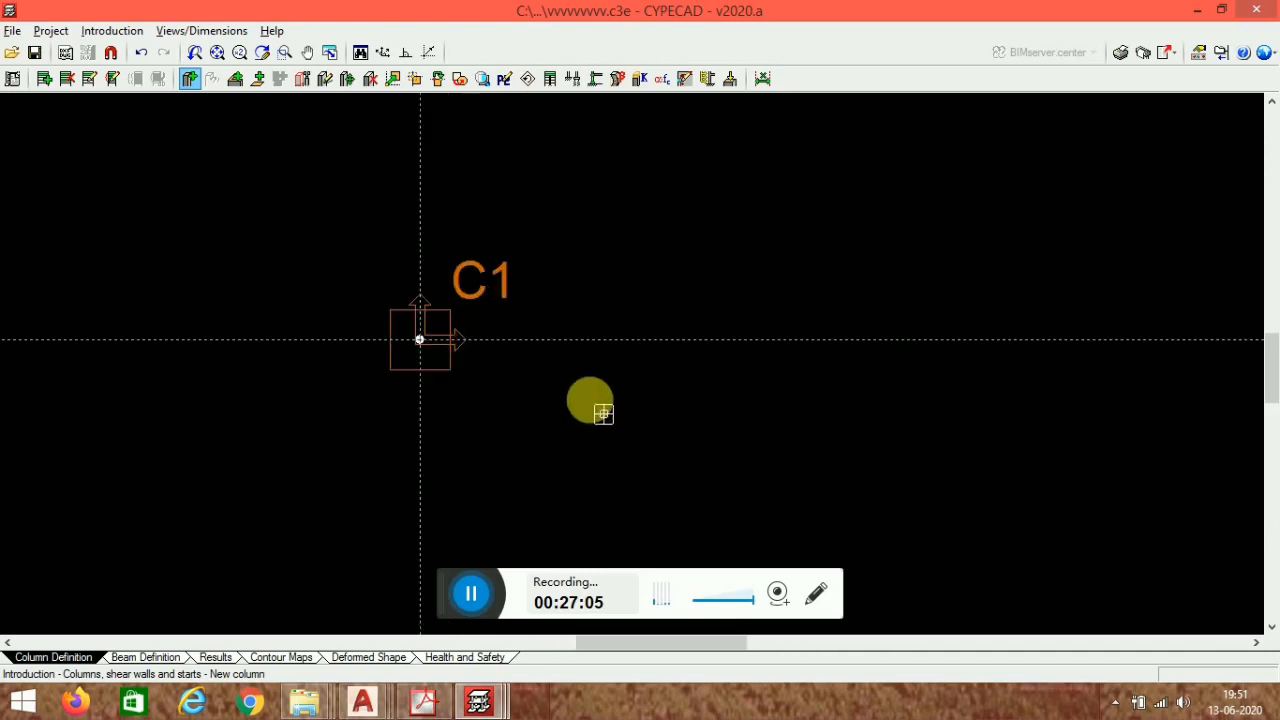
- Place column C2 at 4 m to the right of column C1 along the horizontal grid line
middle_drag(936, 447, 693, 400)
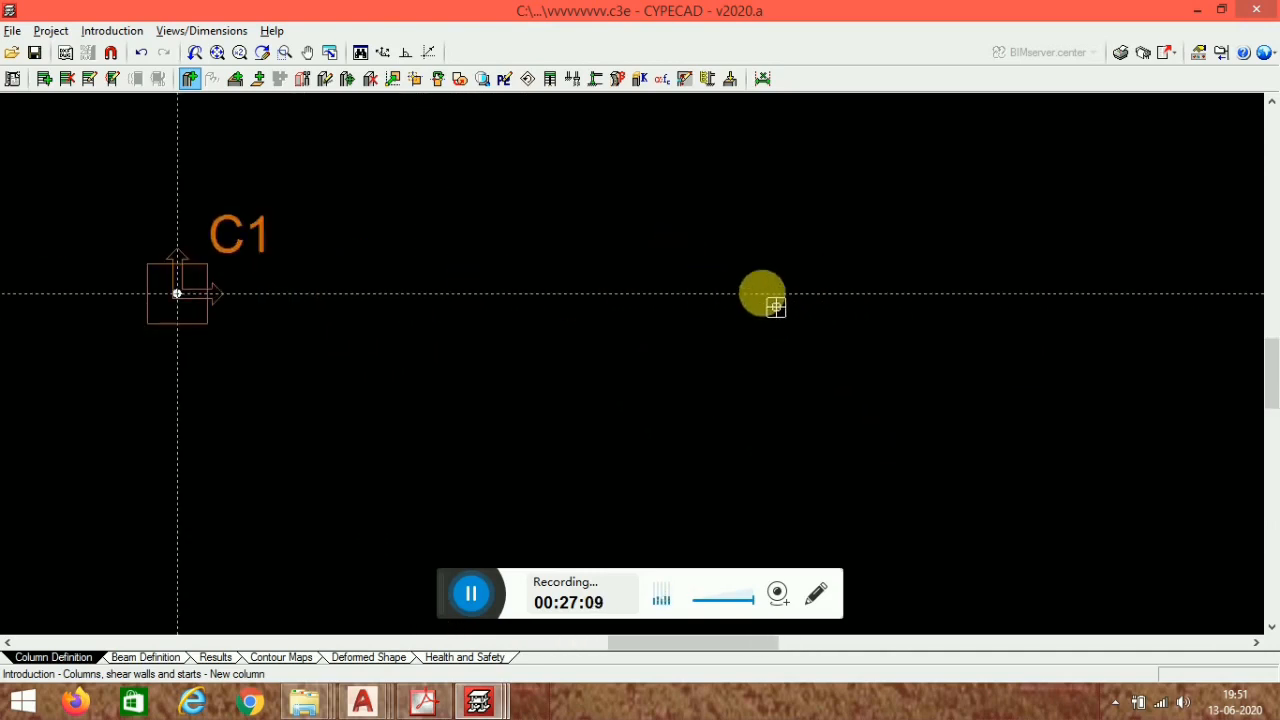
click(737, 306)
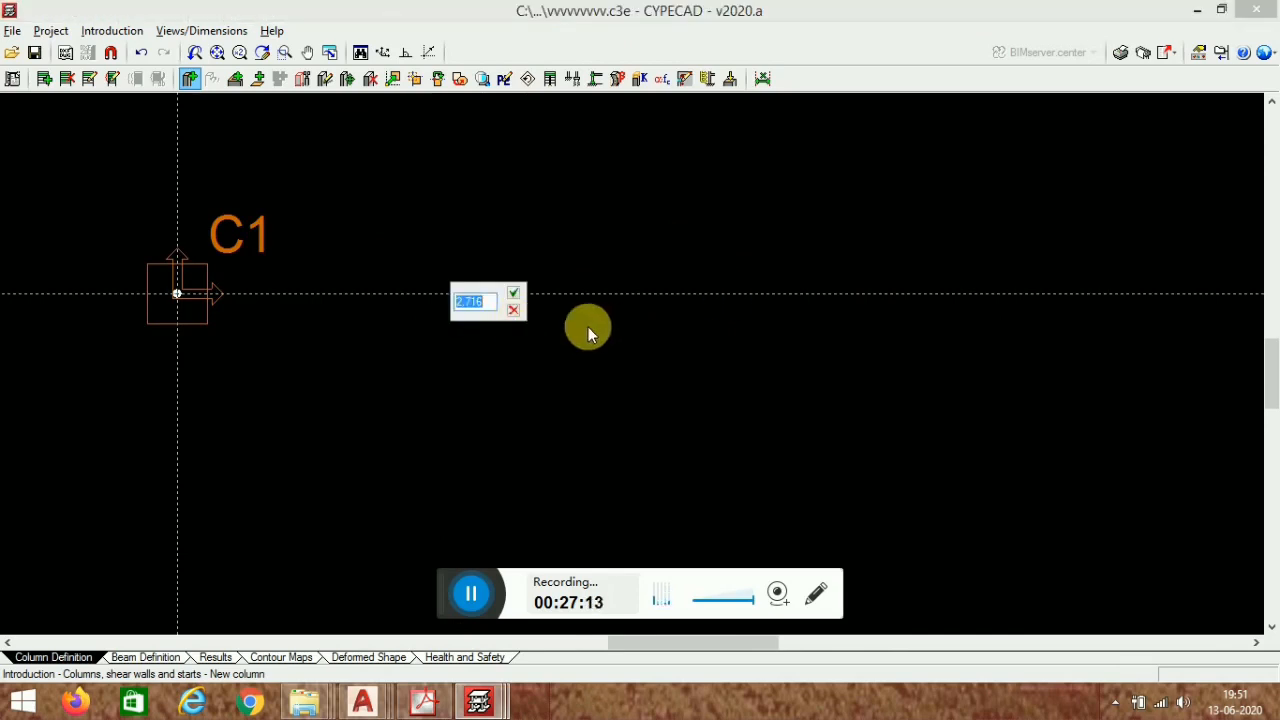
text(4)
key(Return)
- Place column C3 at 4 m below column C1 along the vertical grid line
scroll(610, 310, down, 3)
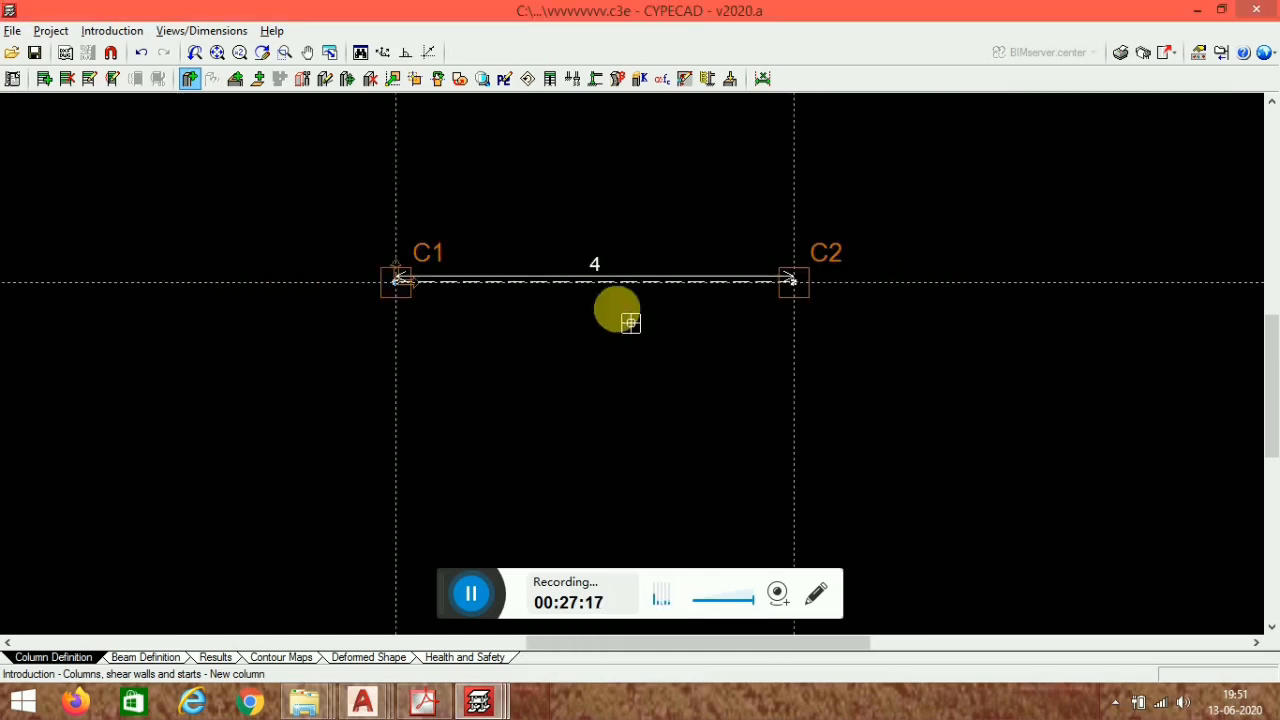
middle_drag(617, 449, 465, 436)
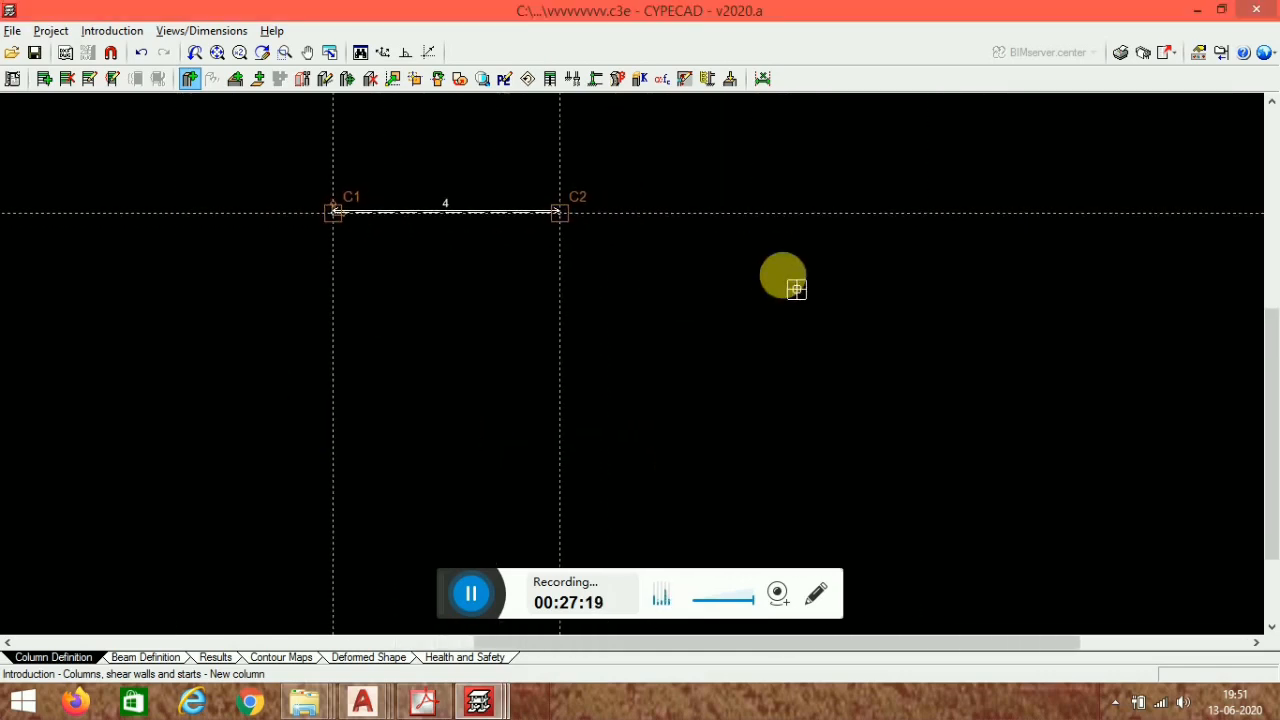
middle_drag(511, 347, 592, 393)
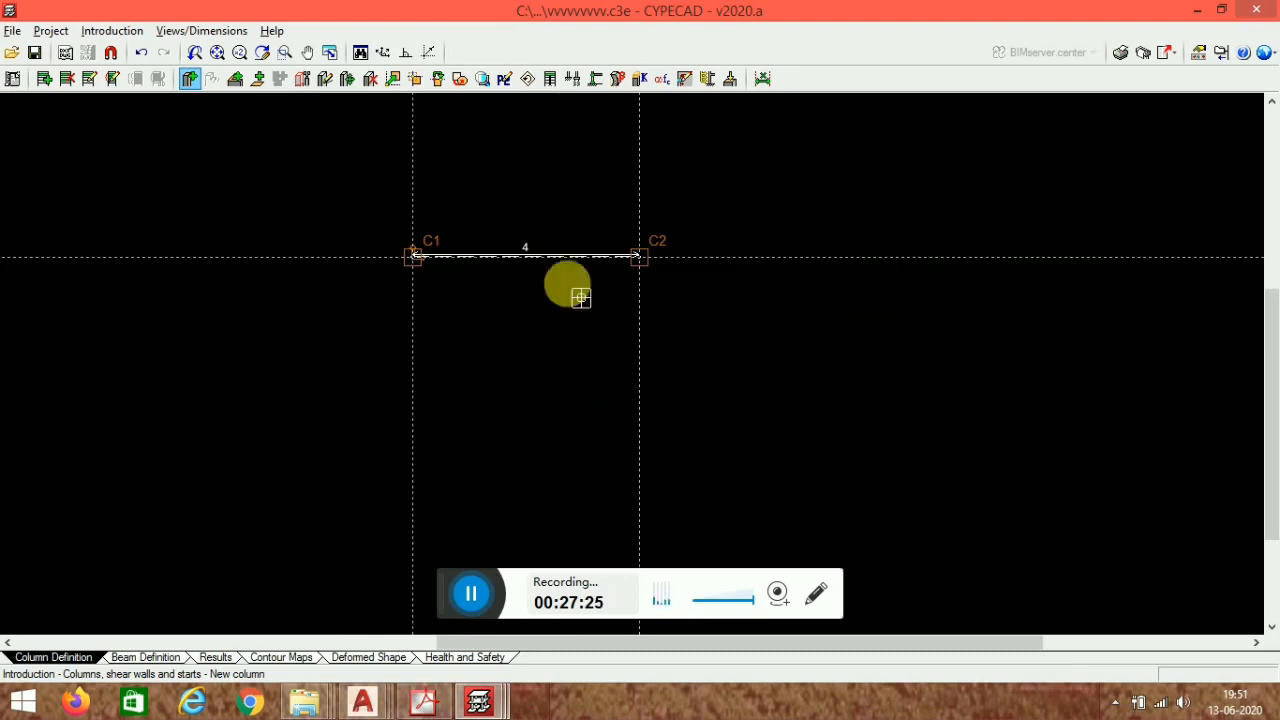
middle_drag(897, 334, 746, 354)
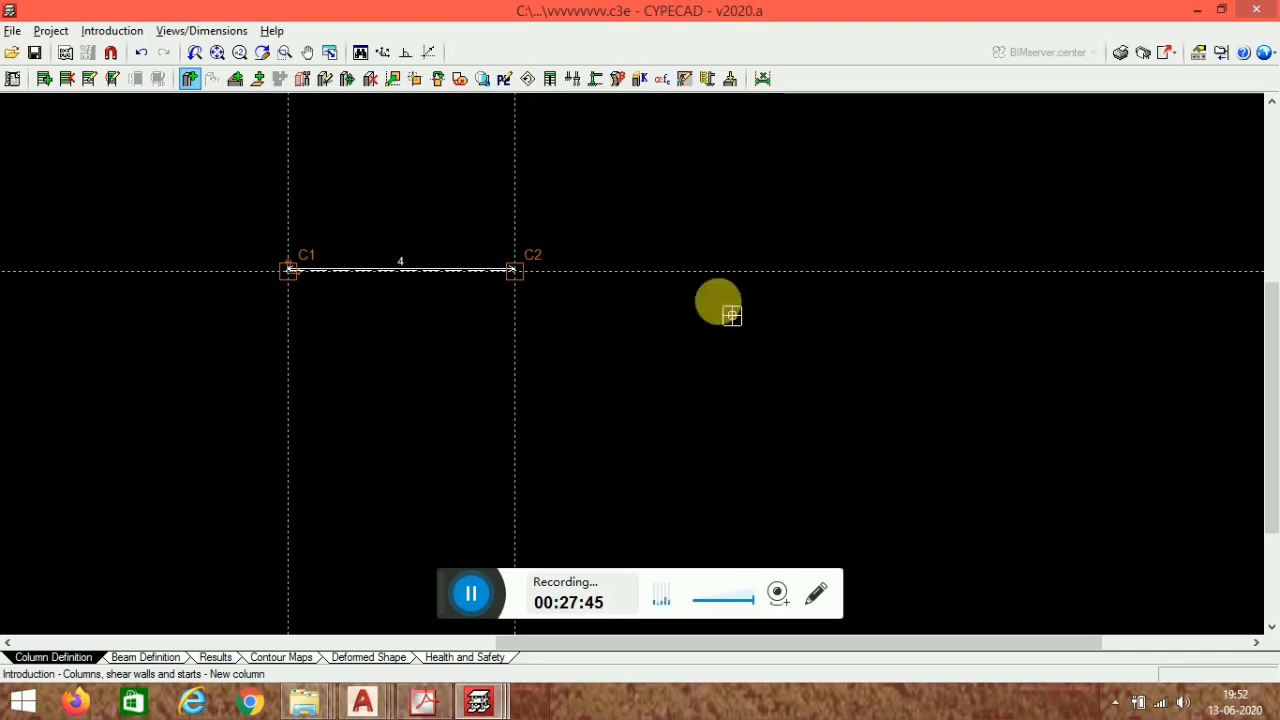
scroll(592, 310, down, 3)
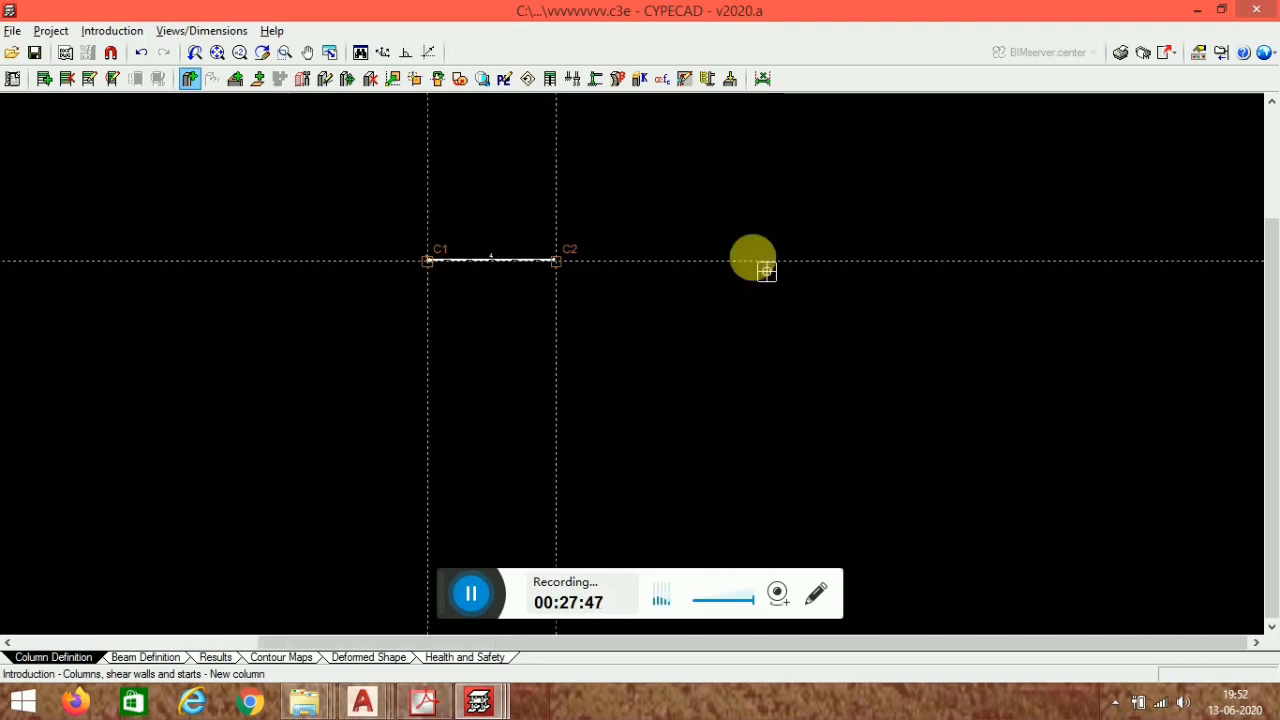
scroll(725, 282, up, 1)
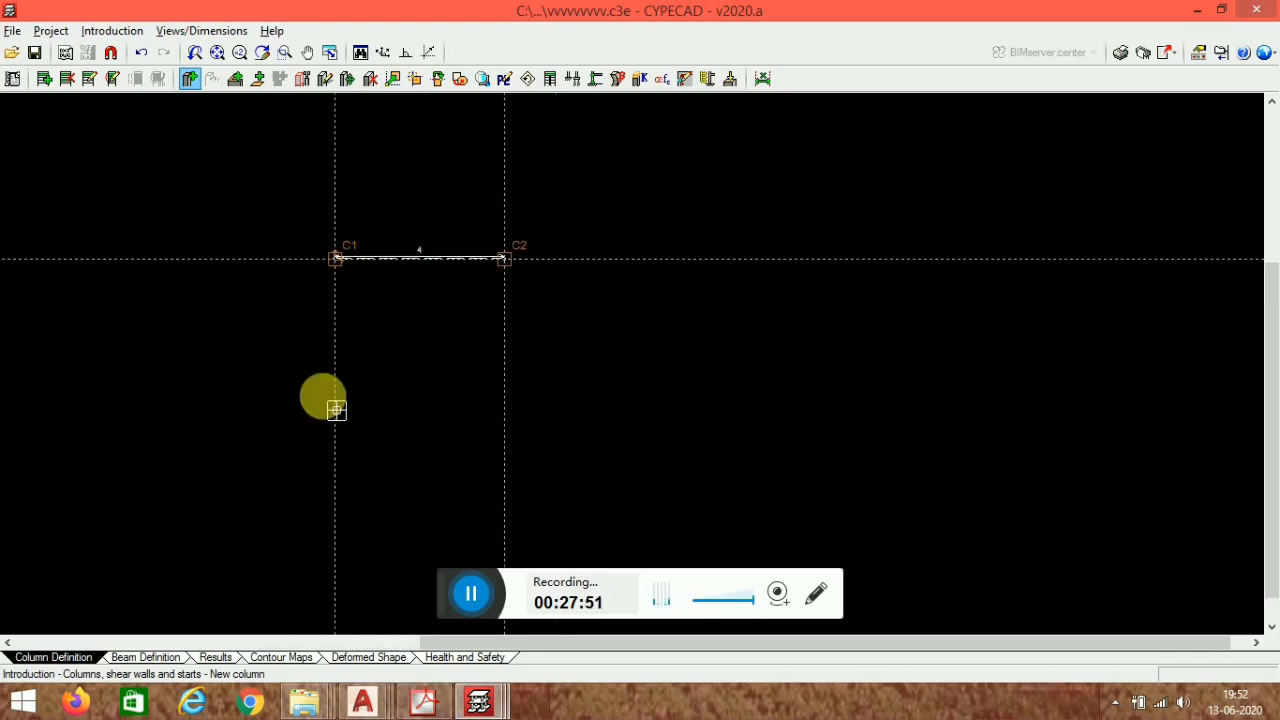
click(334, 394)
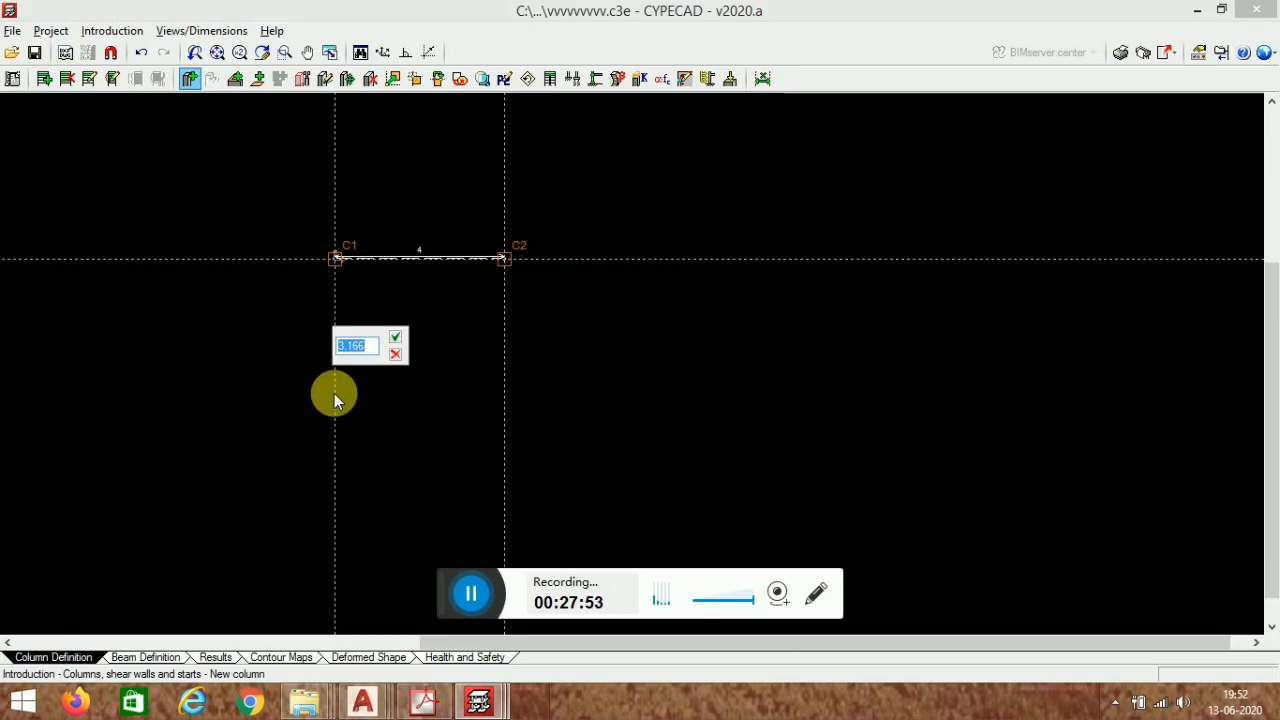
text(4)
key(Tab)
key(Return)
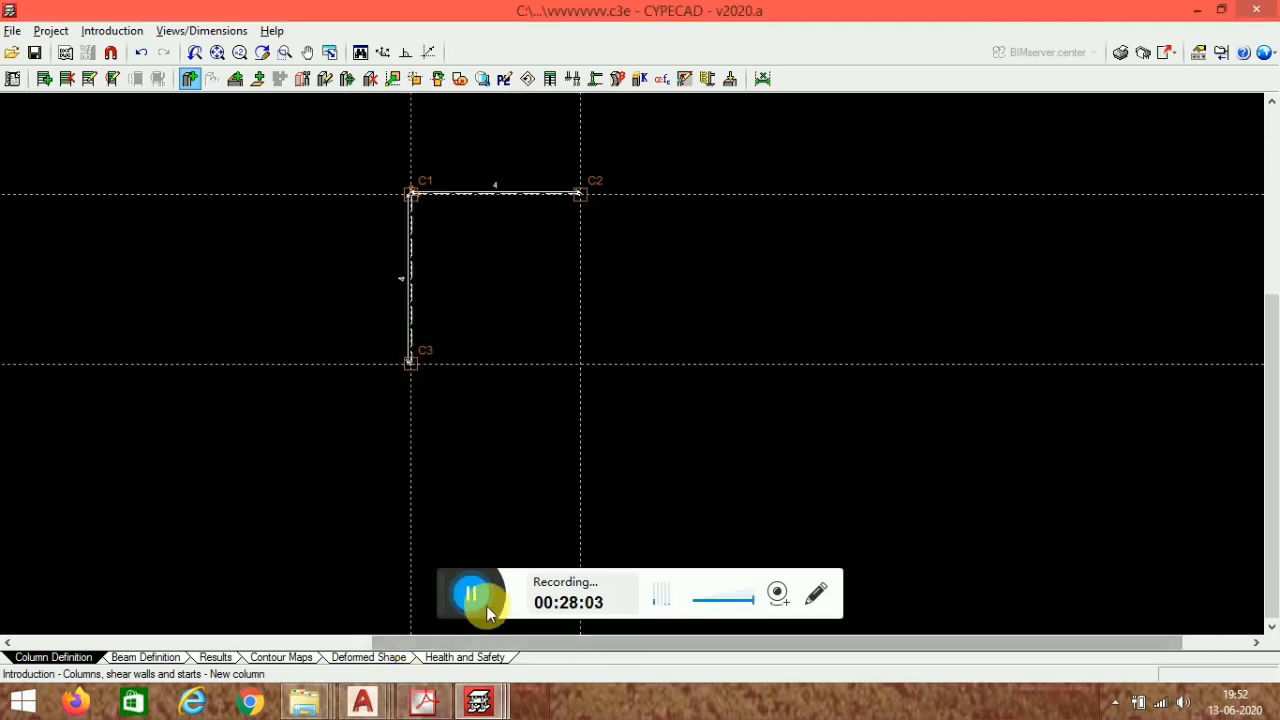
- Switch to the flate nslab 5 project's results and open the column editor for a top-row column
middle_drag(707, 623, 686, 629)
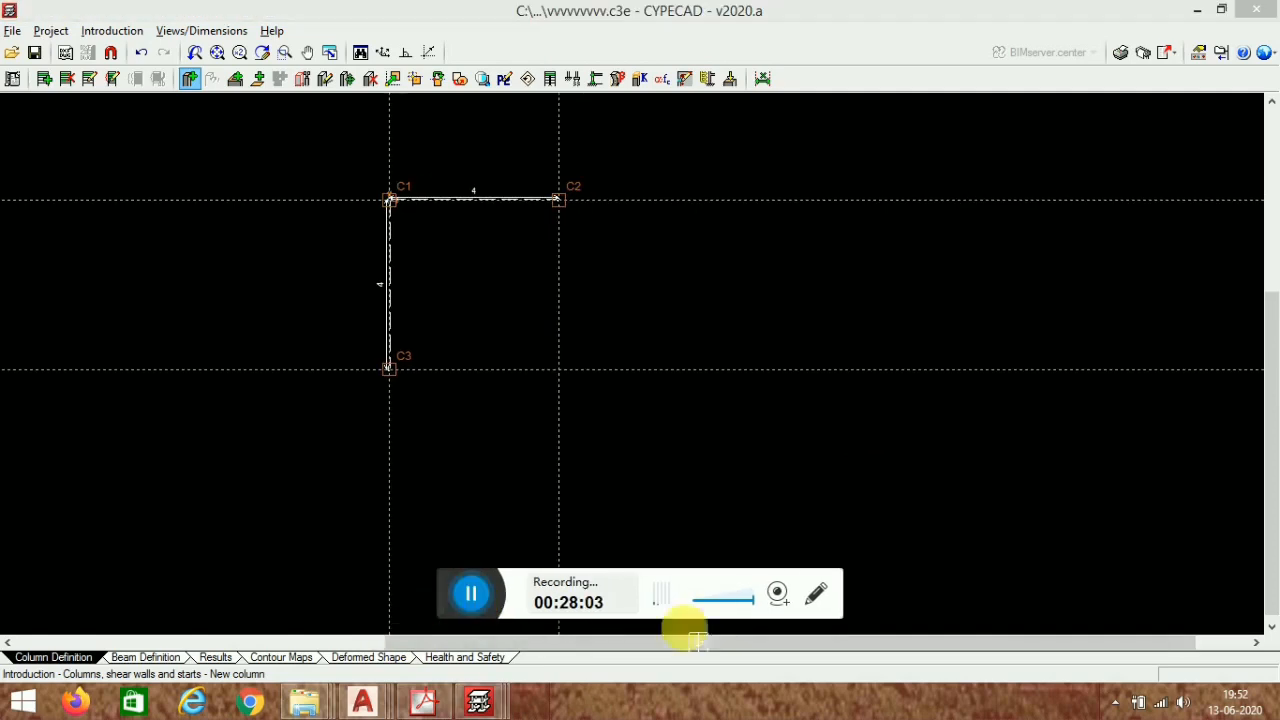
click(486, 712)
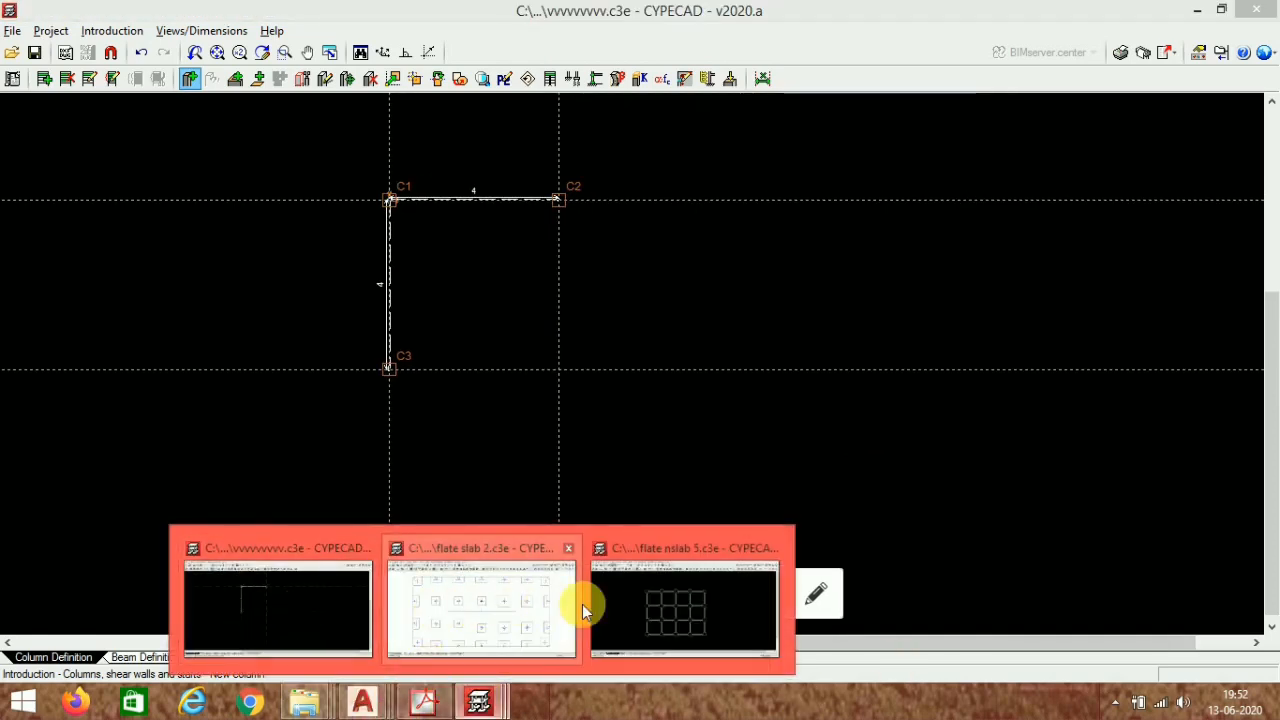
click(682, 629)
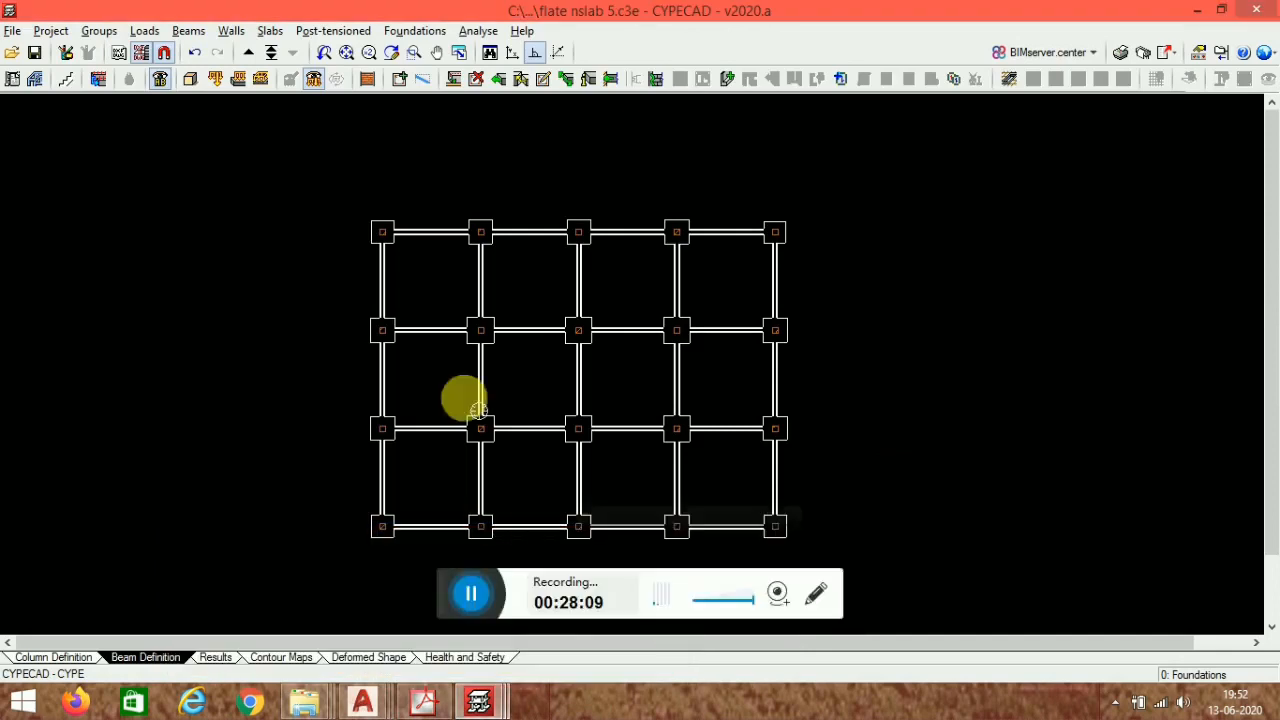
click(217, 657)
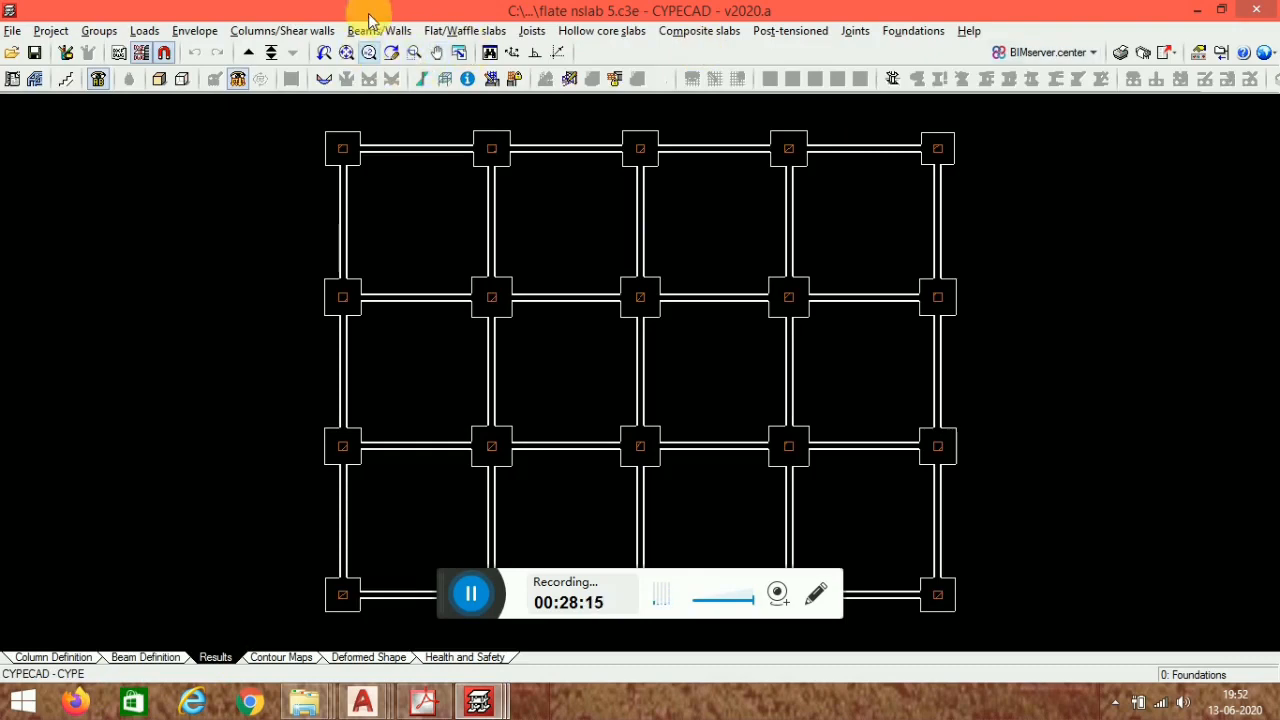
click(282, 30)
click(305, 52)
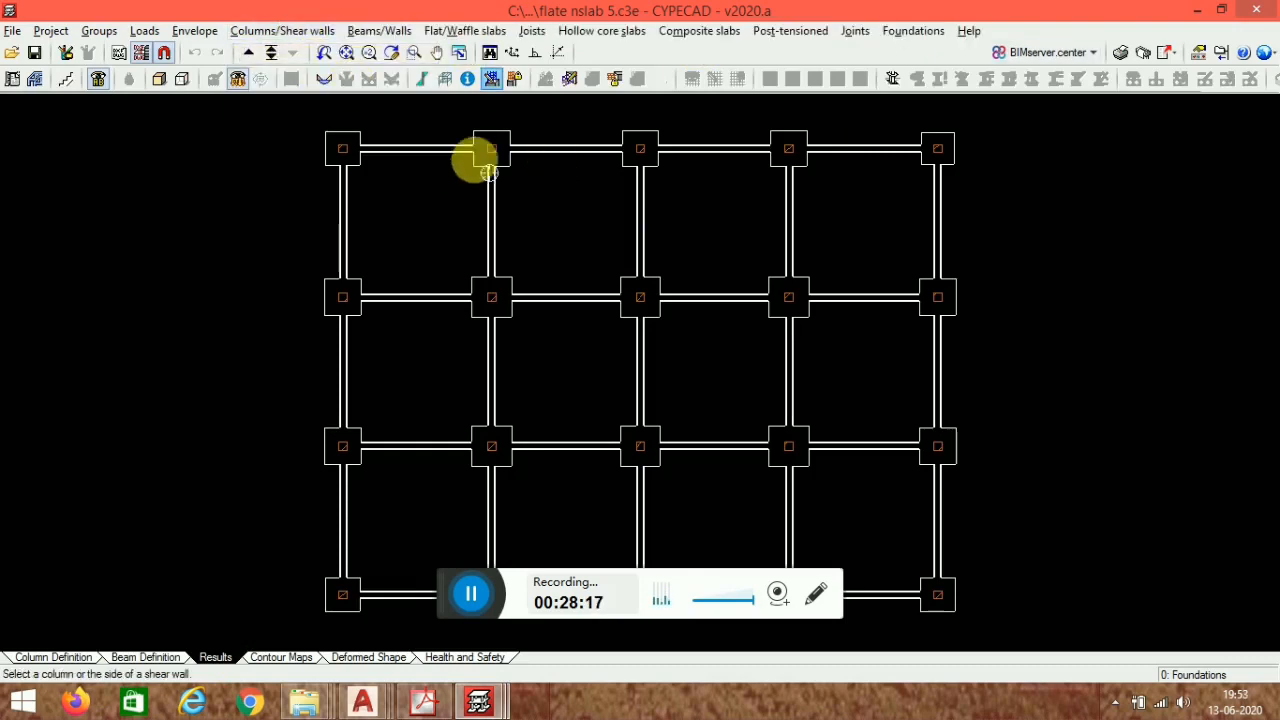
click(491, 149)
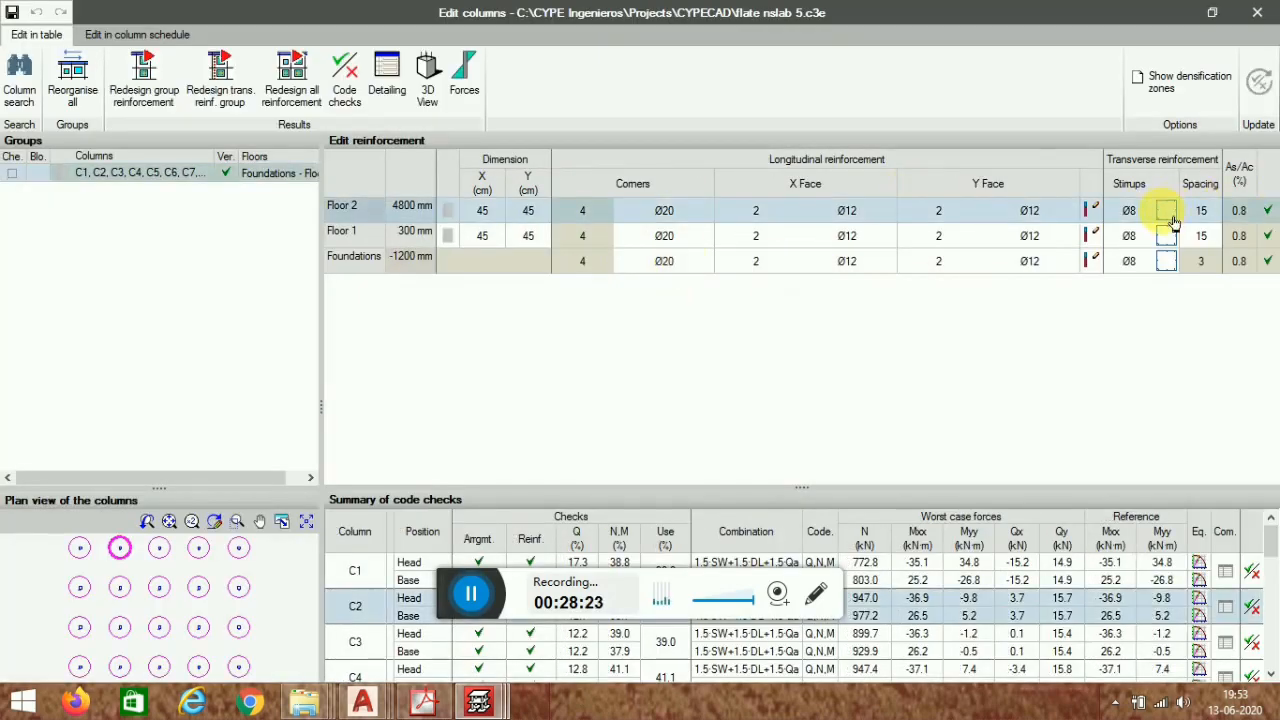
- Review the column's stirrup layout and each of column C1's code checks, then close the editor
click(1167, 212)
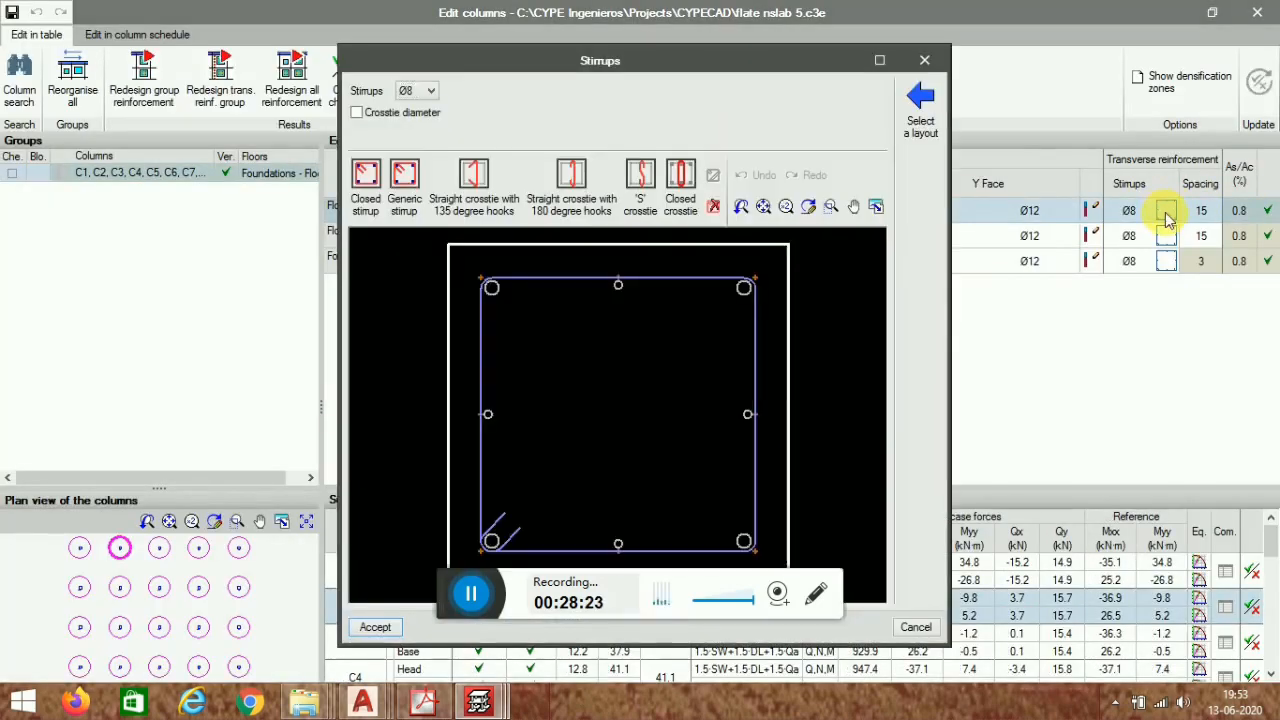
click(924, 63)
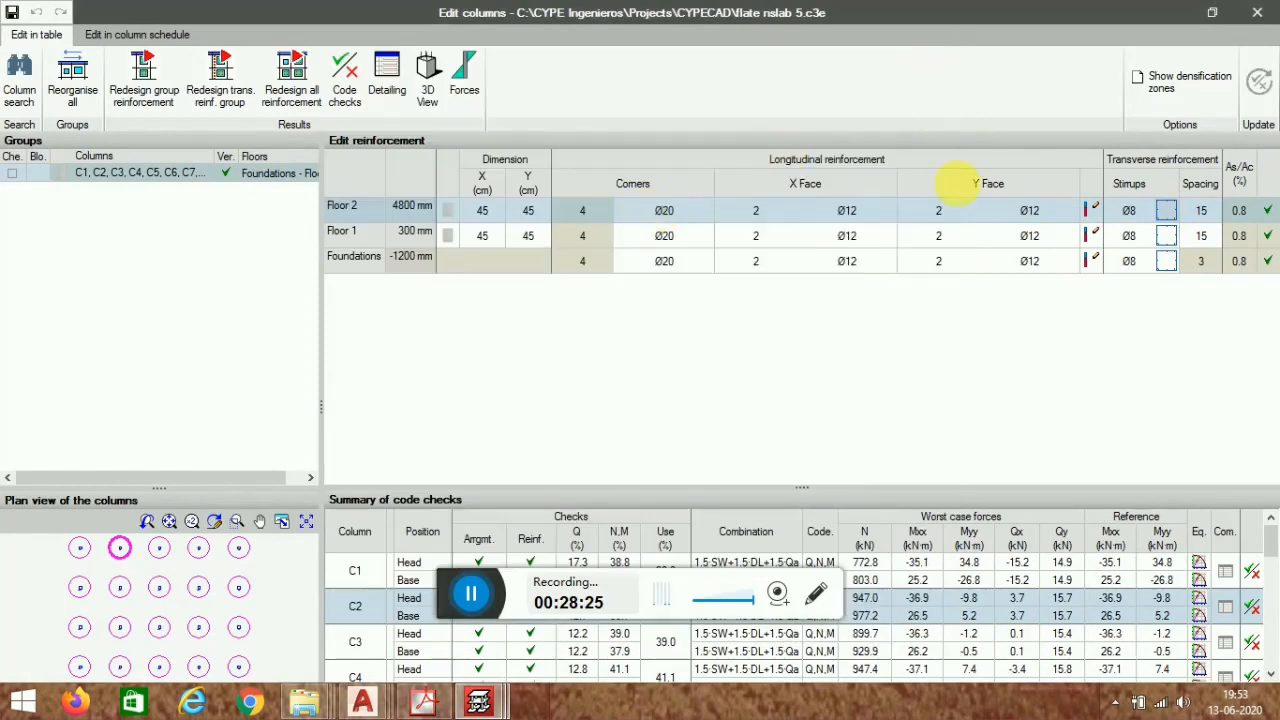
click(1262, 580)
click(1252, 570)
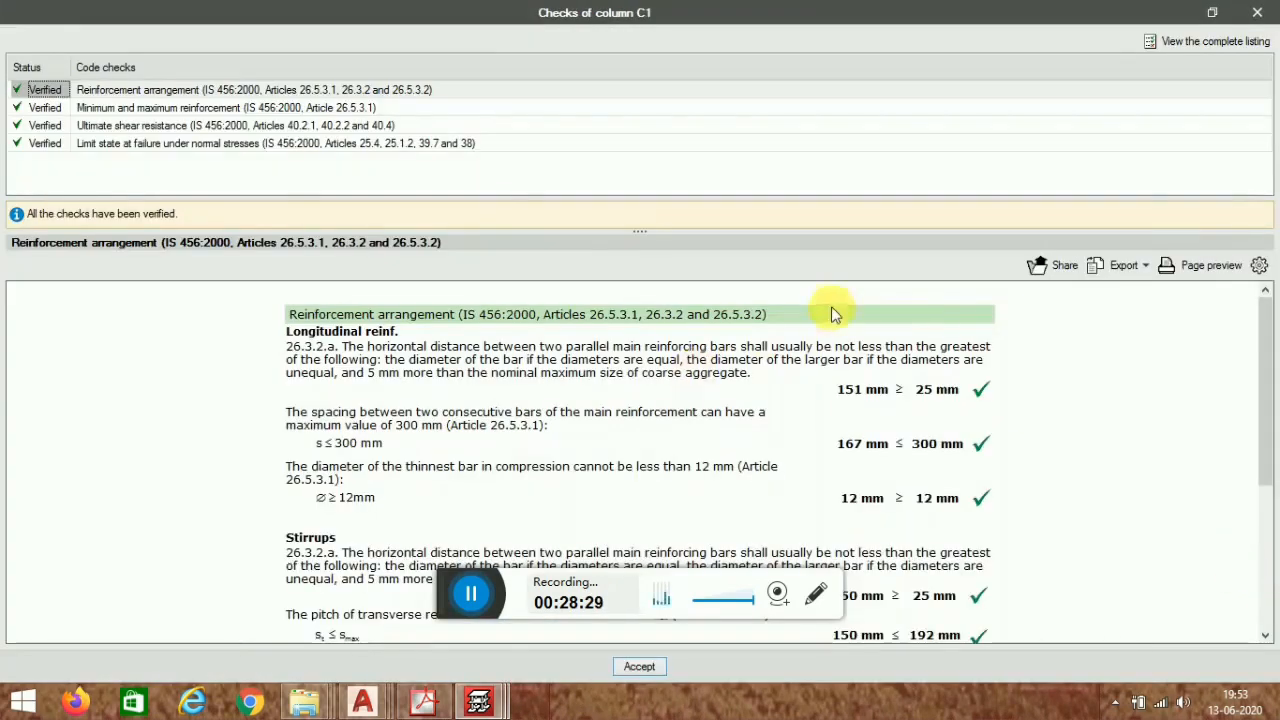
scroll(831, 314, down, 5)
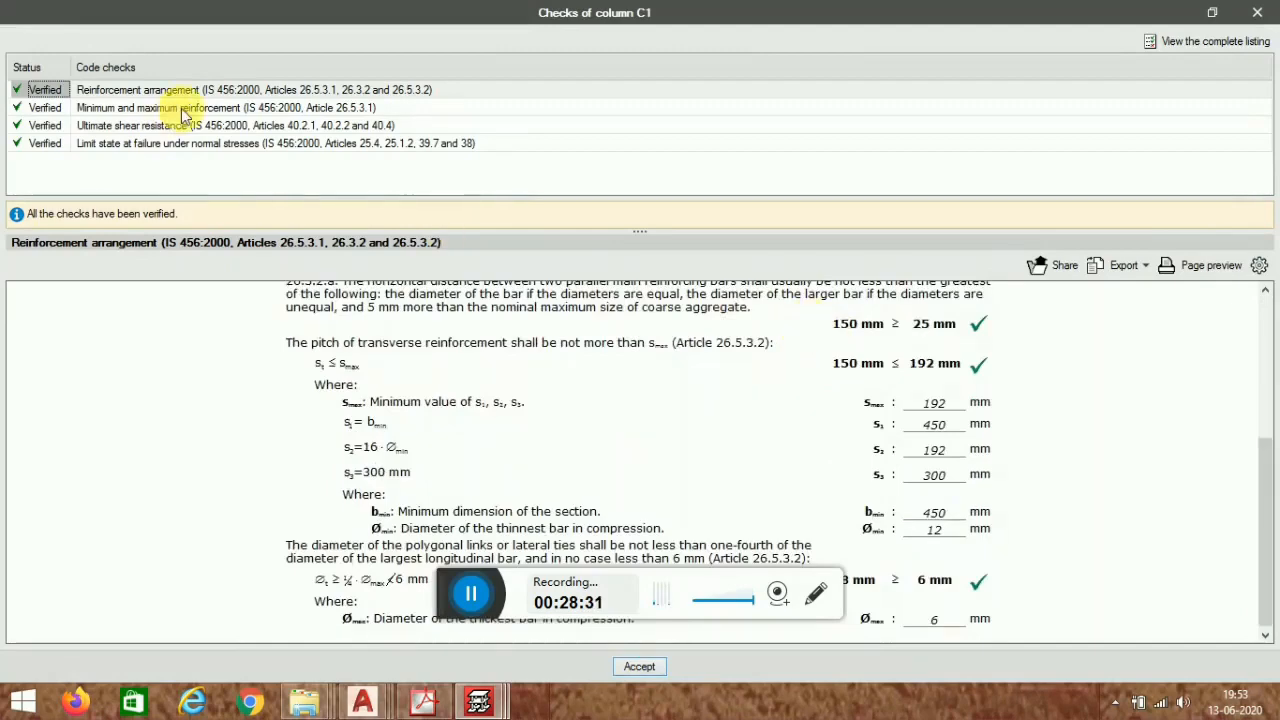
click(183, 108)
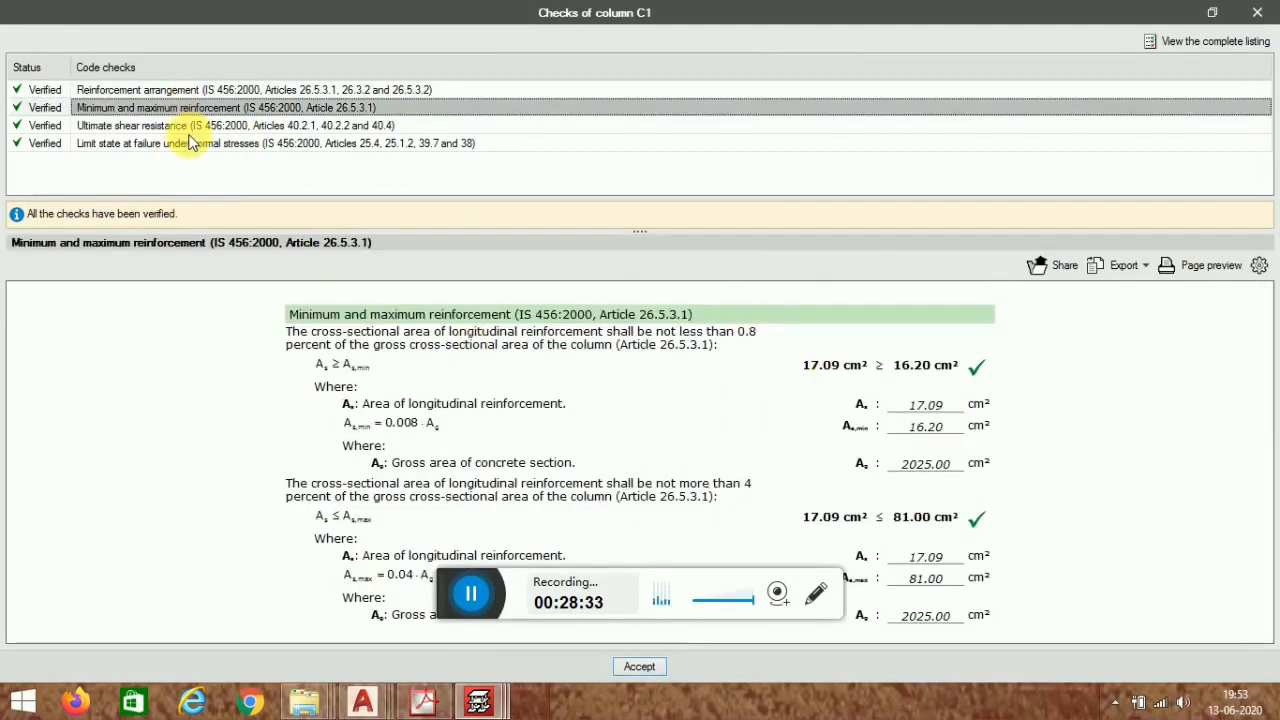
click(286, 128)
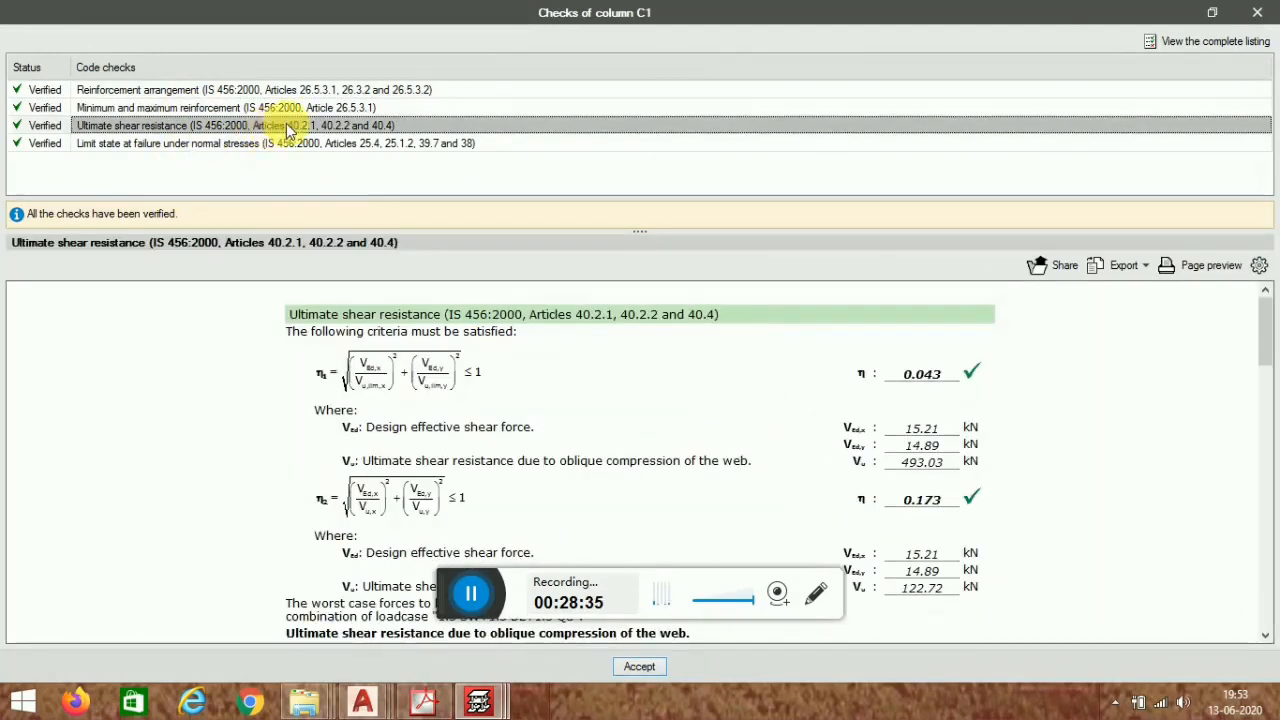
scroll(771, 420, down, 4)
scroll(700, 432, up, 3)
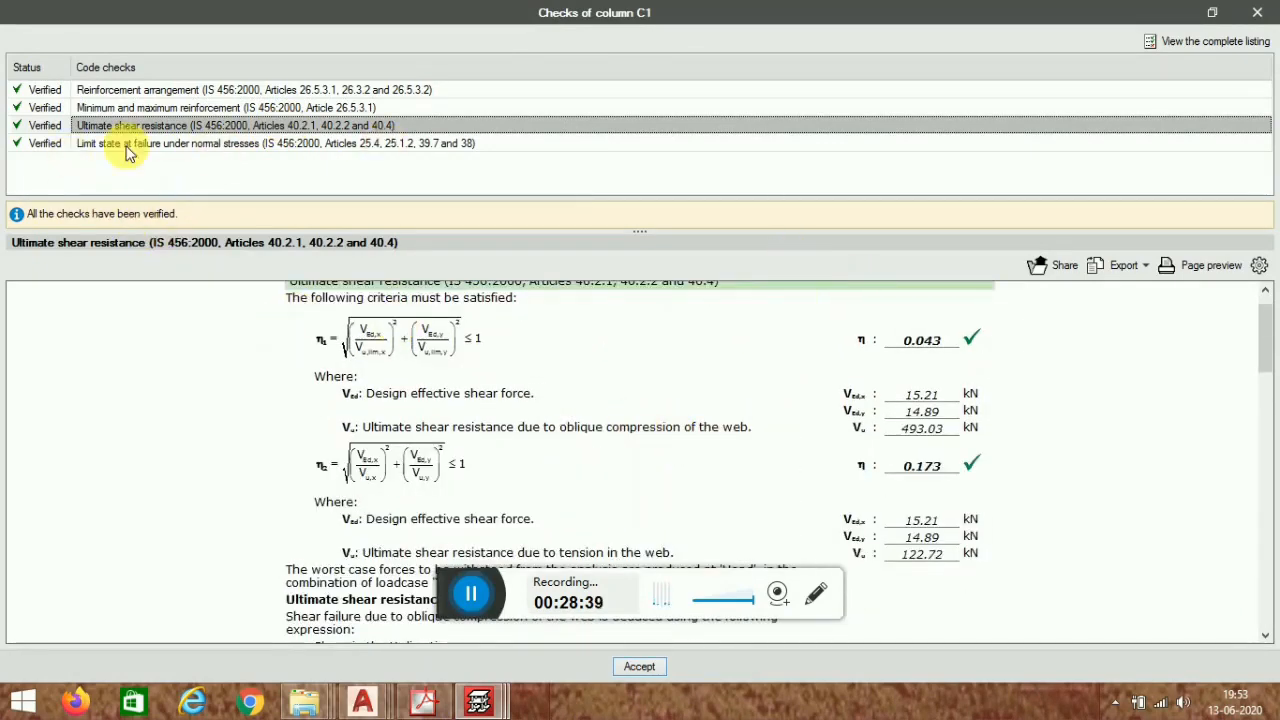
click(229, 146)
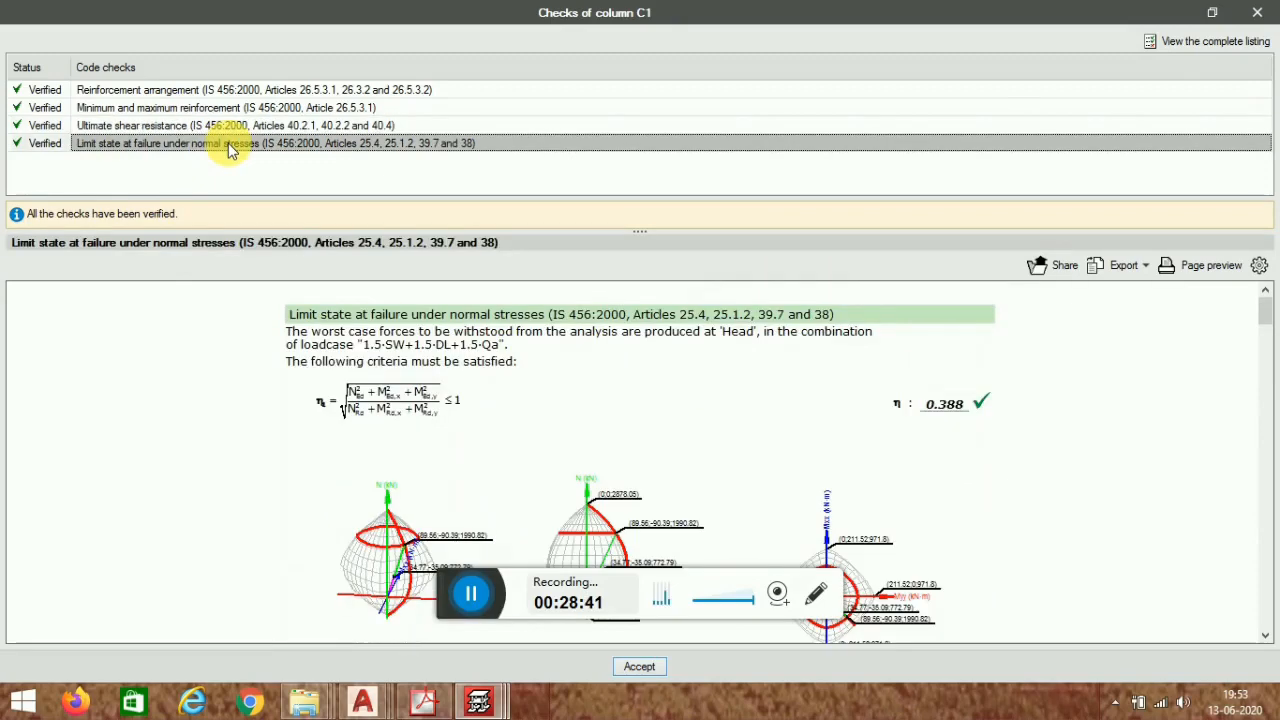
click(1258, 12)
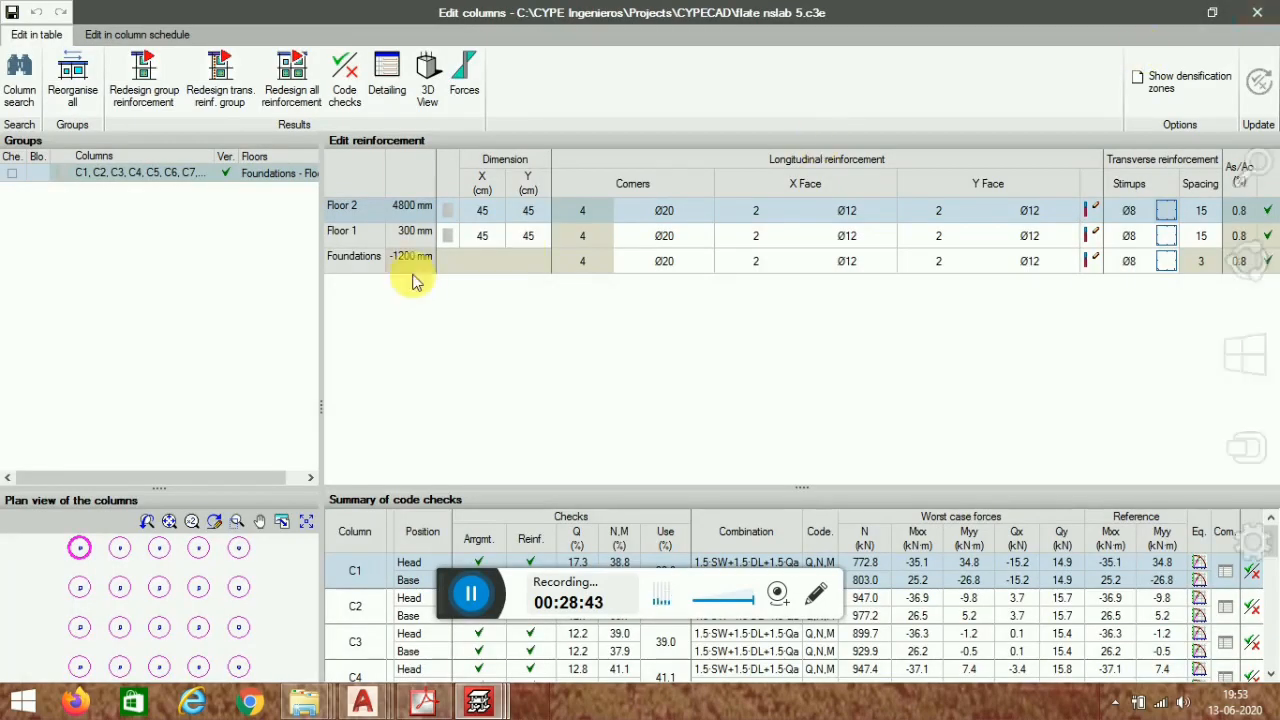
click(1258, 12)
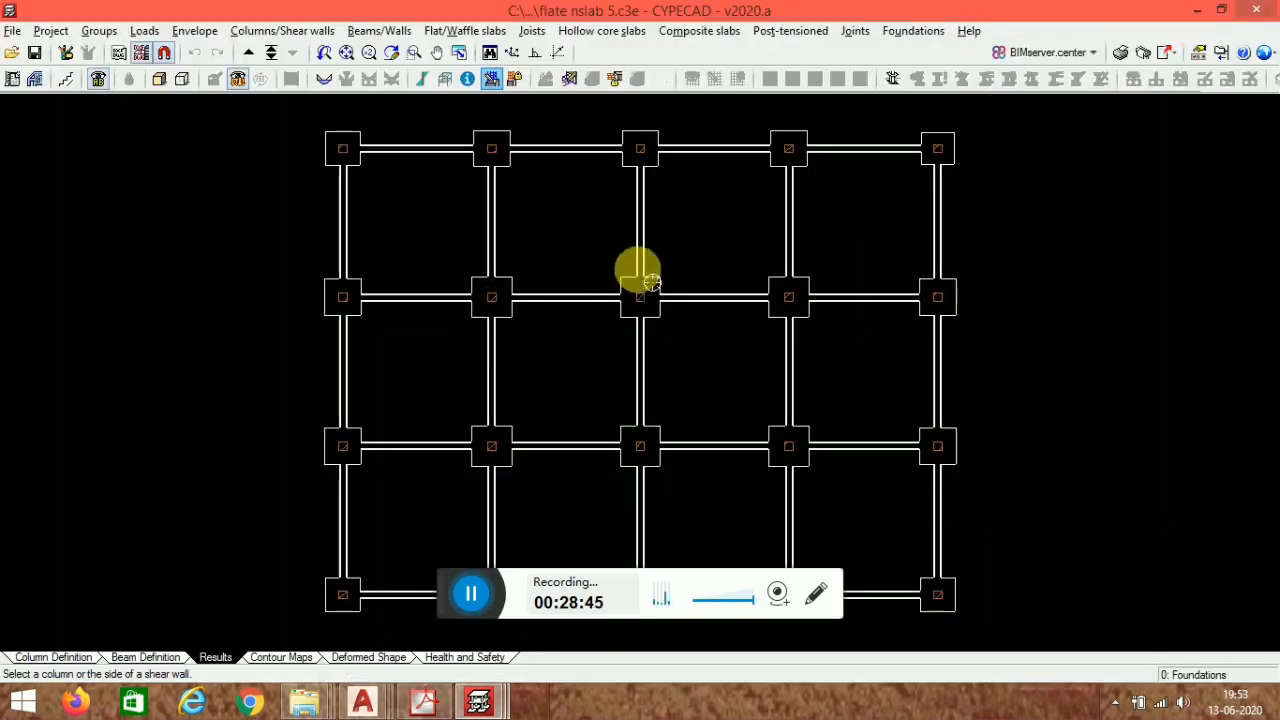
- Close the flate nslab 5 window and switch to AutoCAD's empty Drawing3
scroll(877, 394, down, 2)
scroll(562, 434, up, 3)
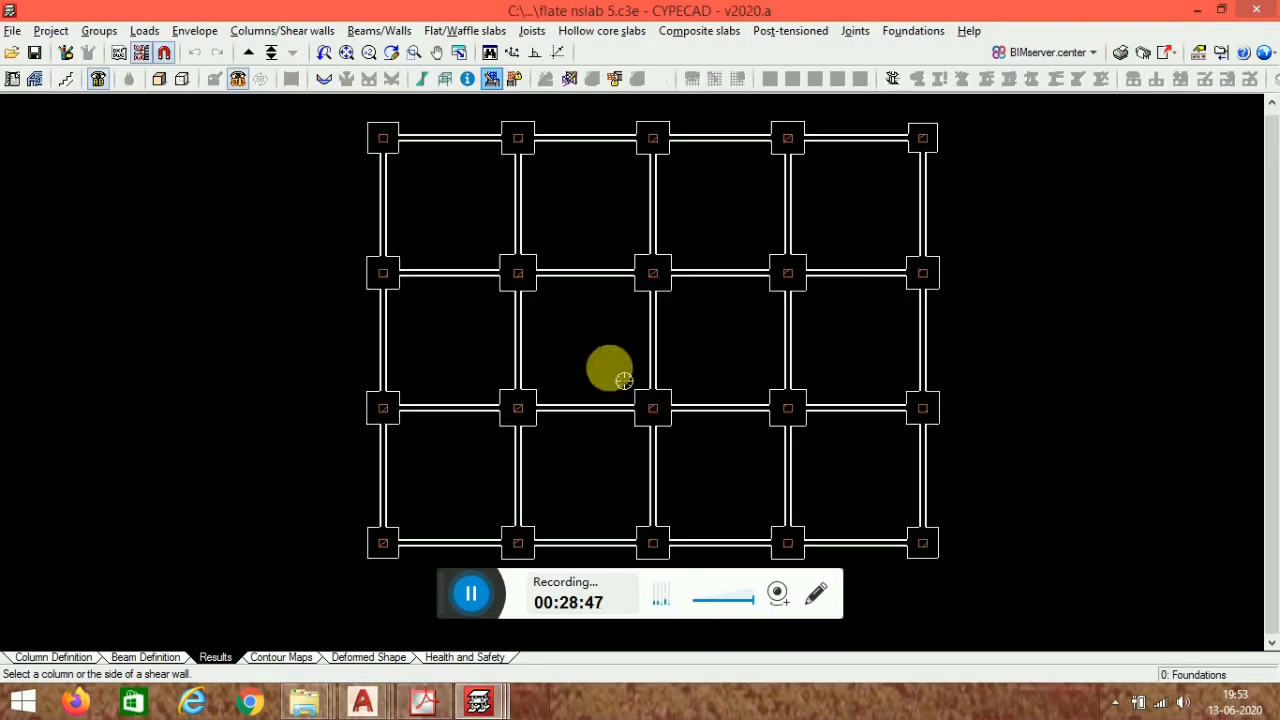
click(1262, 10)
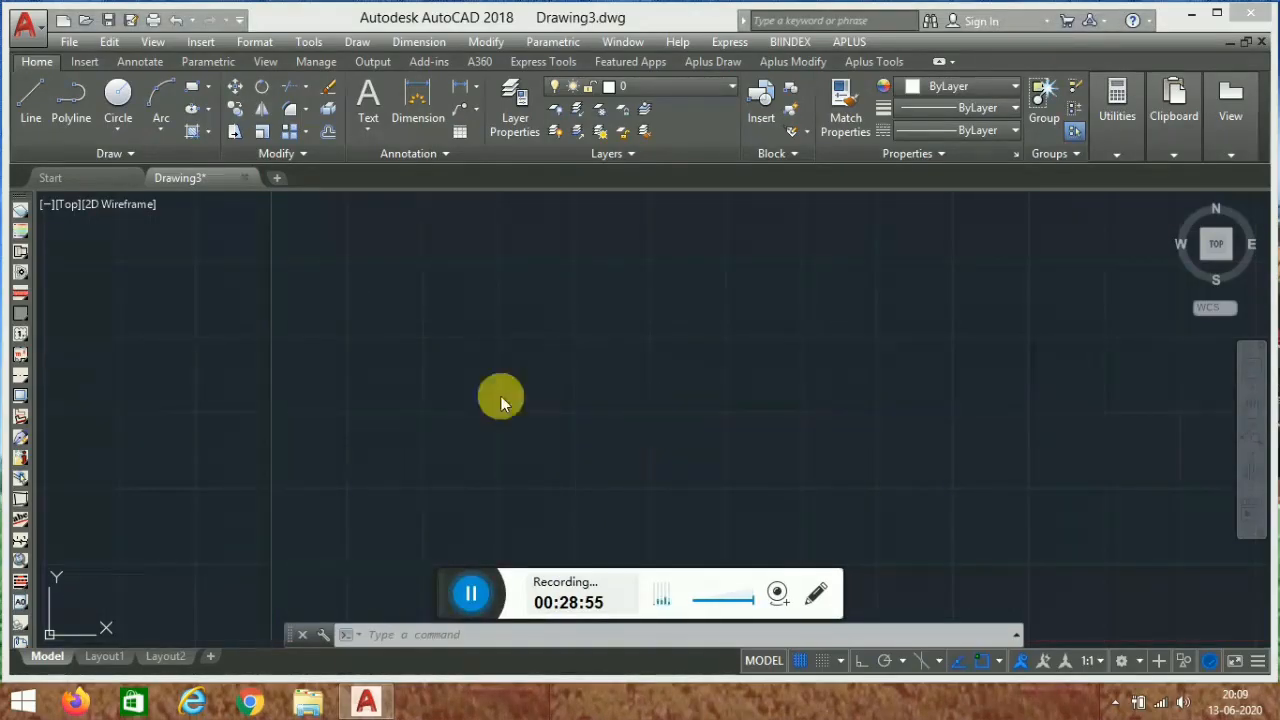
click(1186, 14)
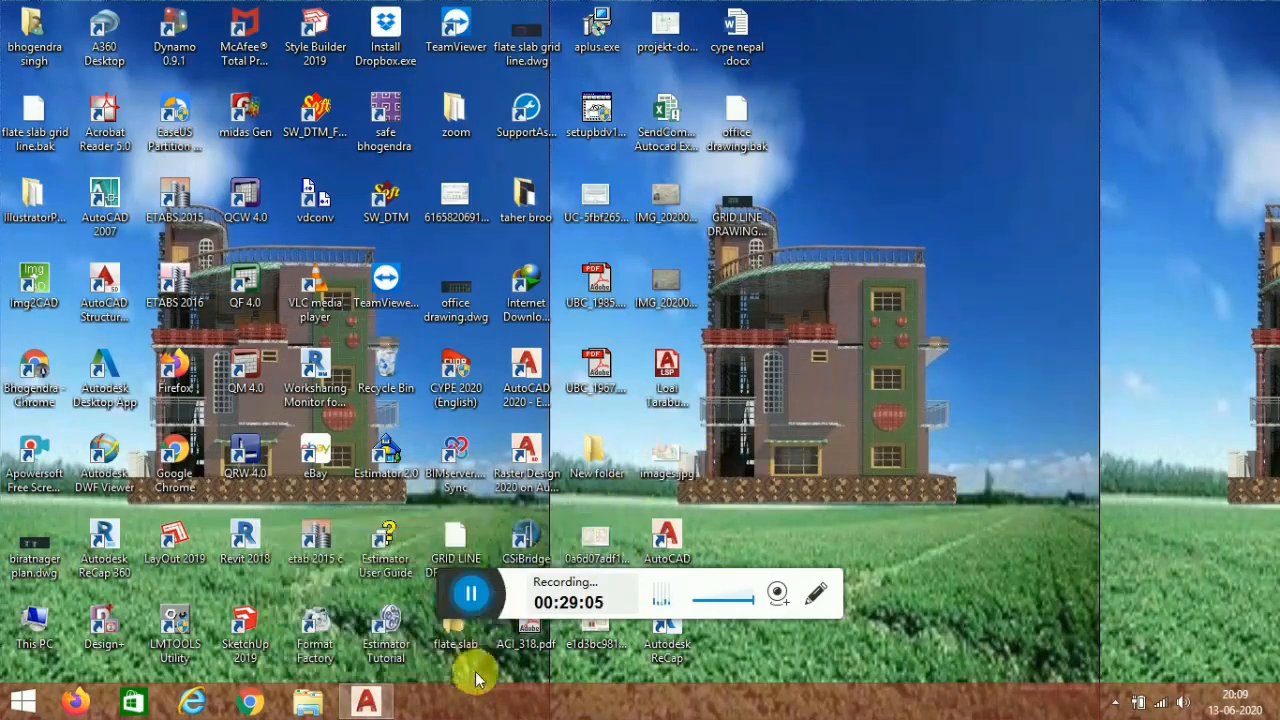
mouse_move(368, 680)
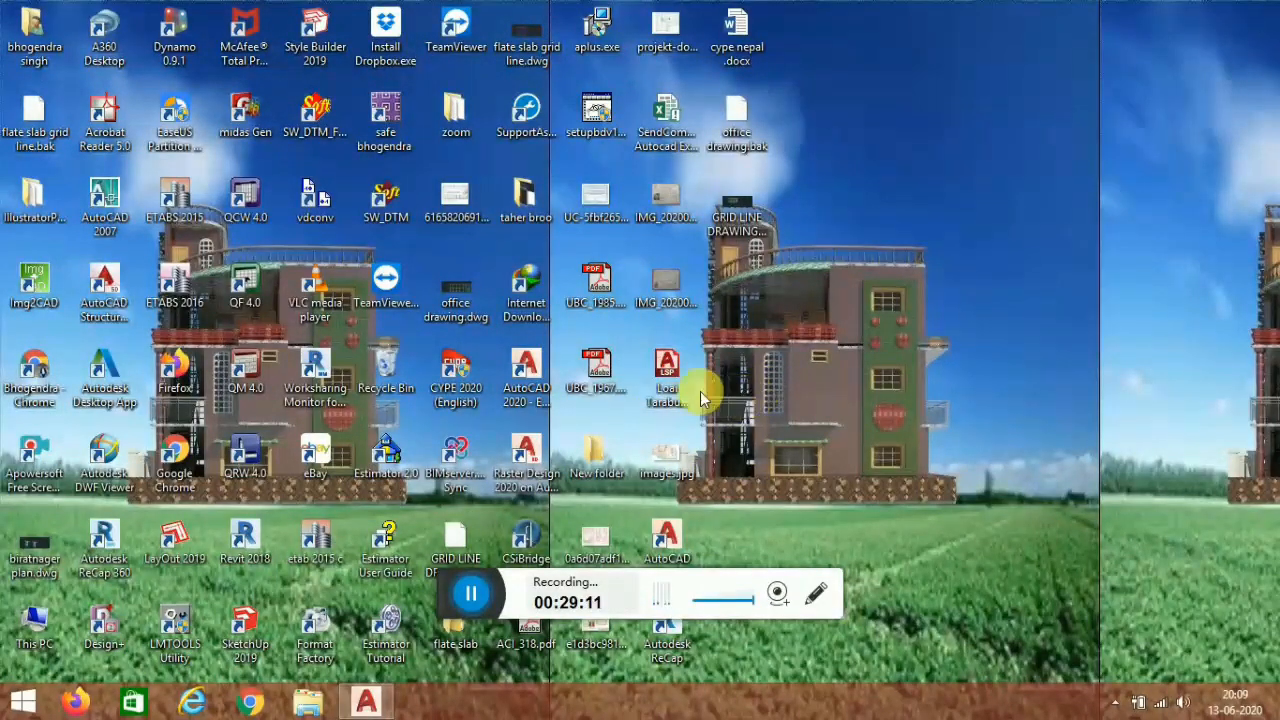
click(369, 702)
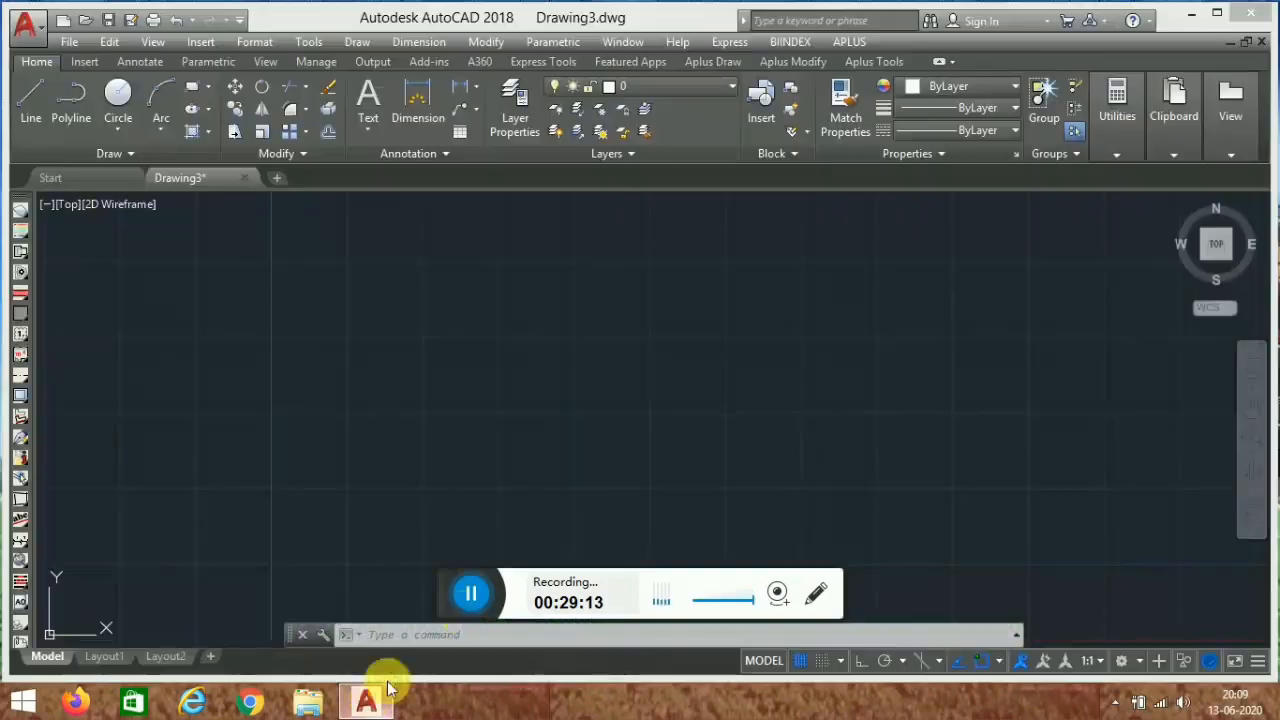
click(318, 59)
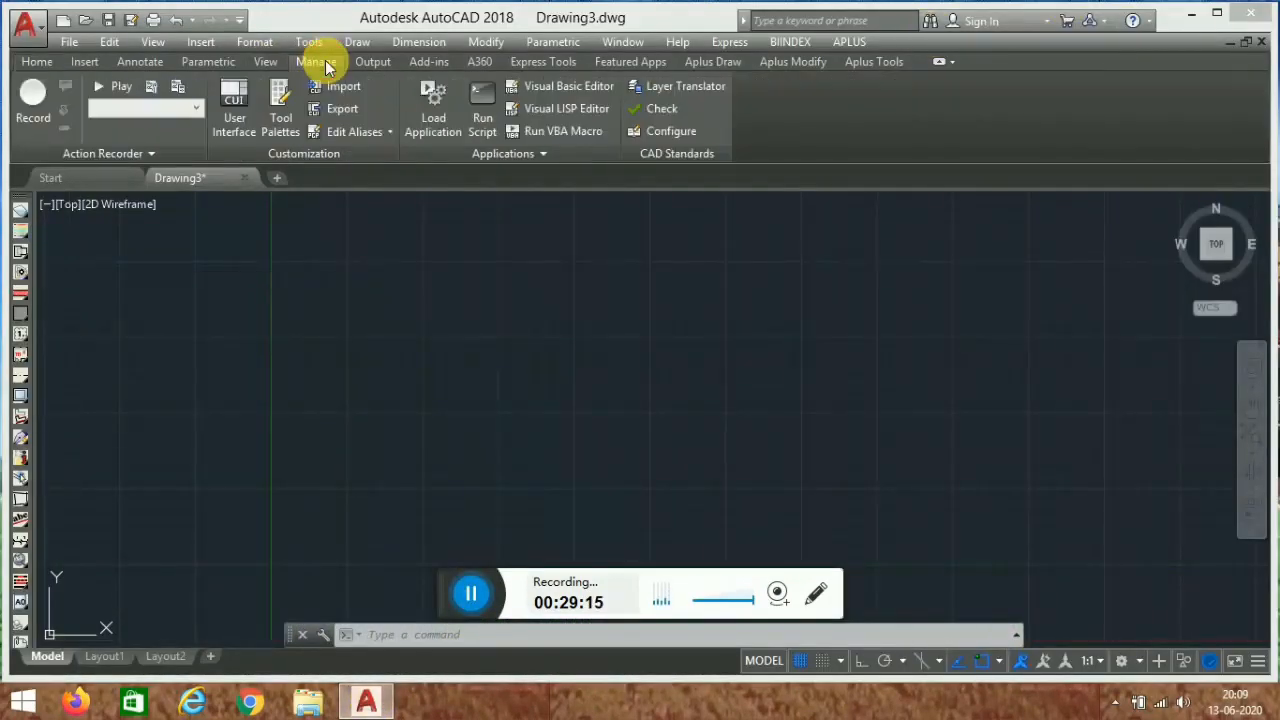
click(437, 104)
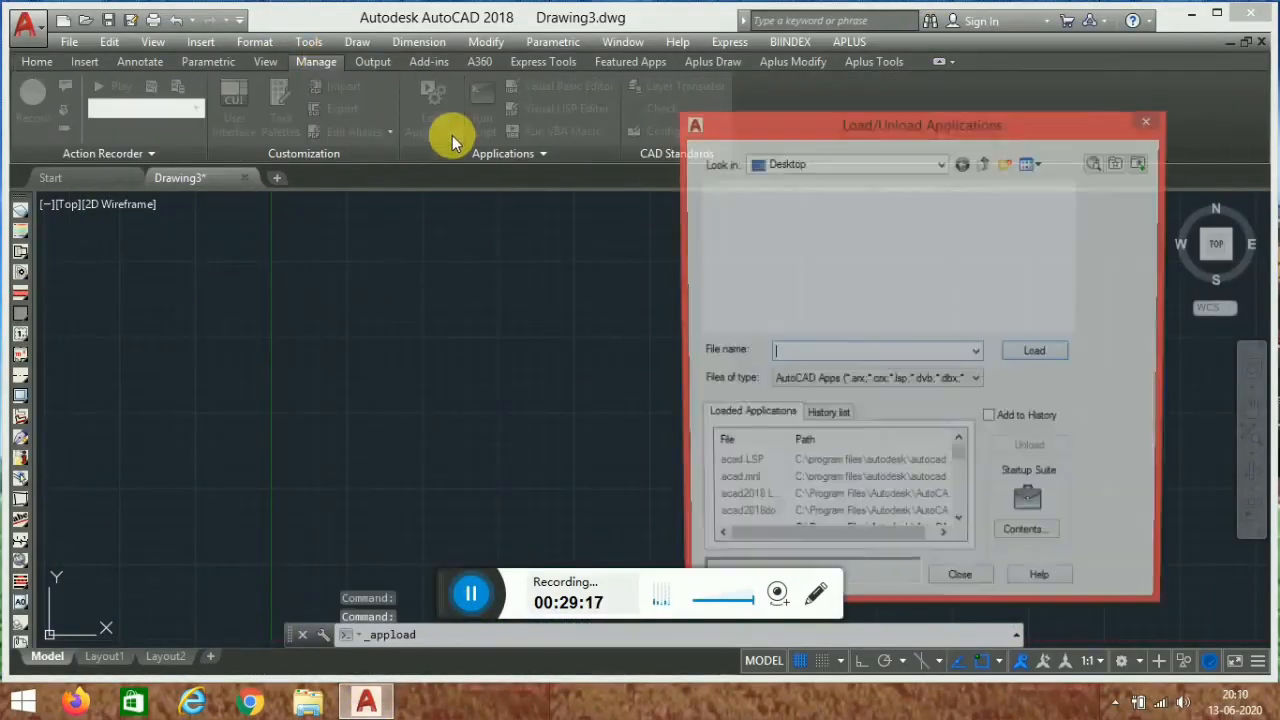
click(1152, 119)
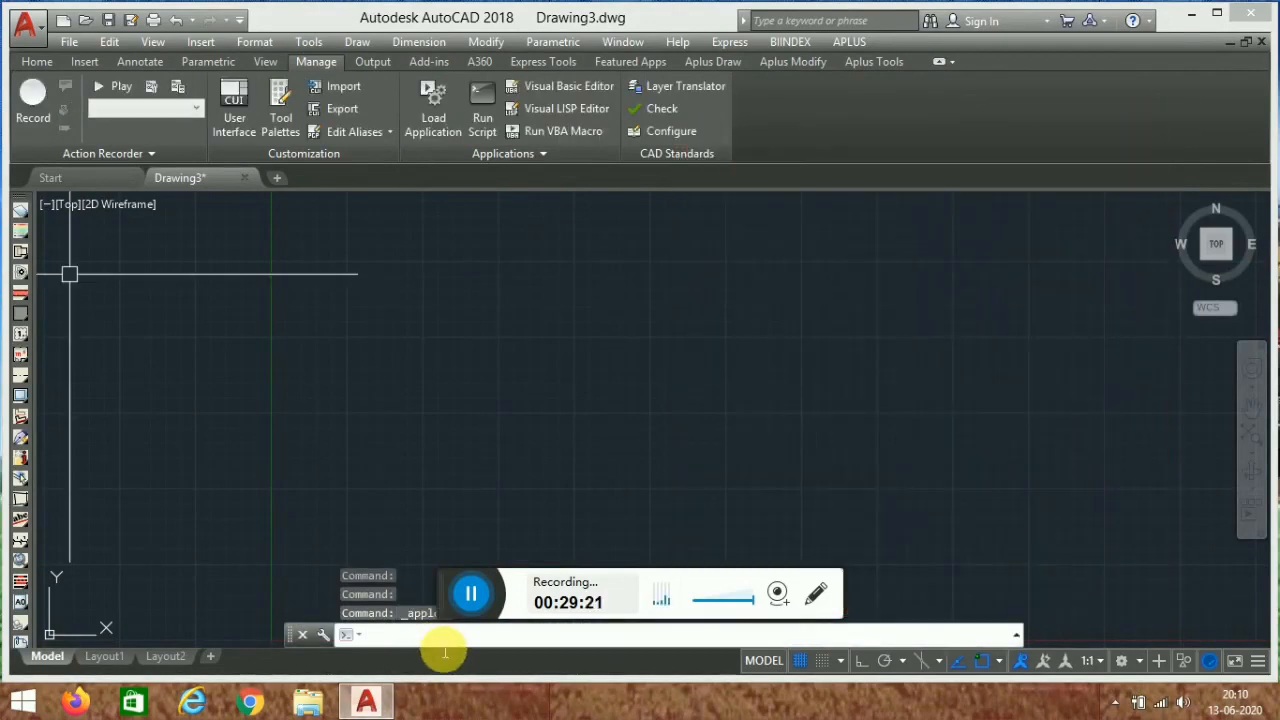
- Open the Load/Unload Applications dialog with the AP command
text(ap)
key(Return)
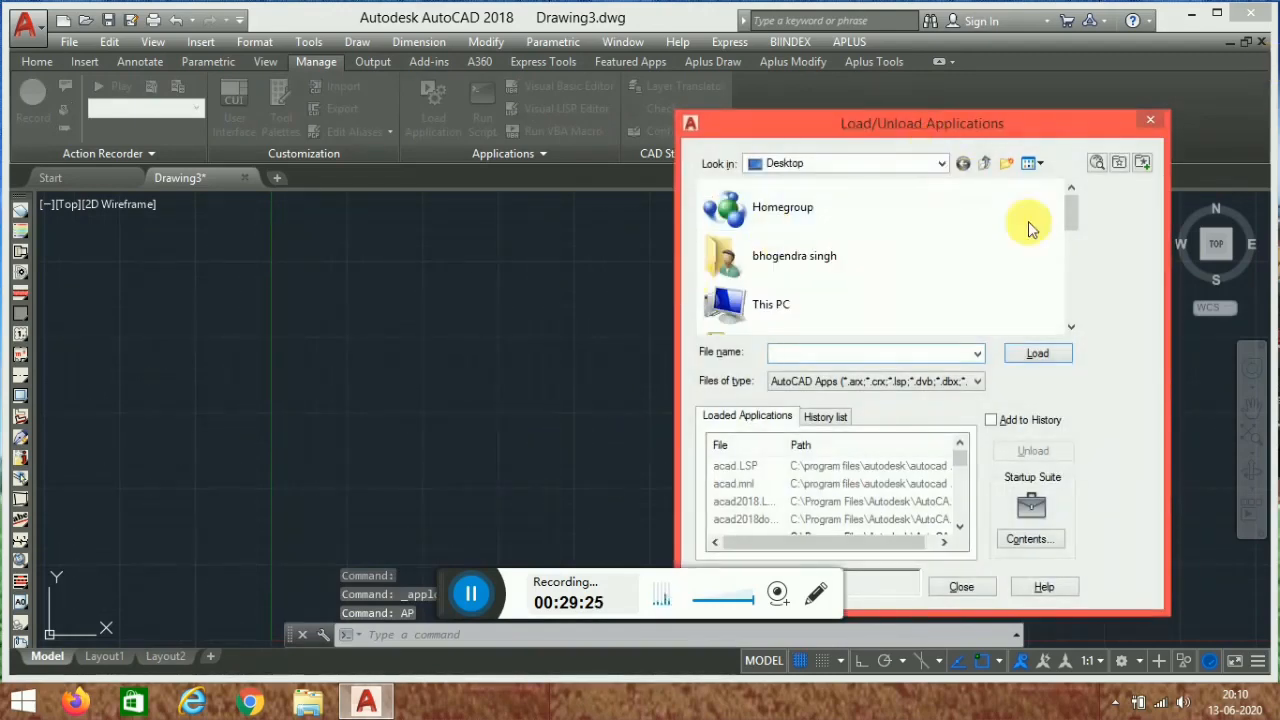
- Load the Loai Tarabulsi Lisp.lsp application from the Desktop and close the dialog
drag(1068, 208, 1066, 300)
click(830, 312)
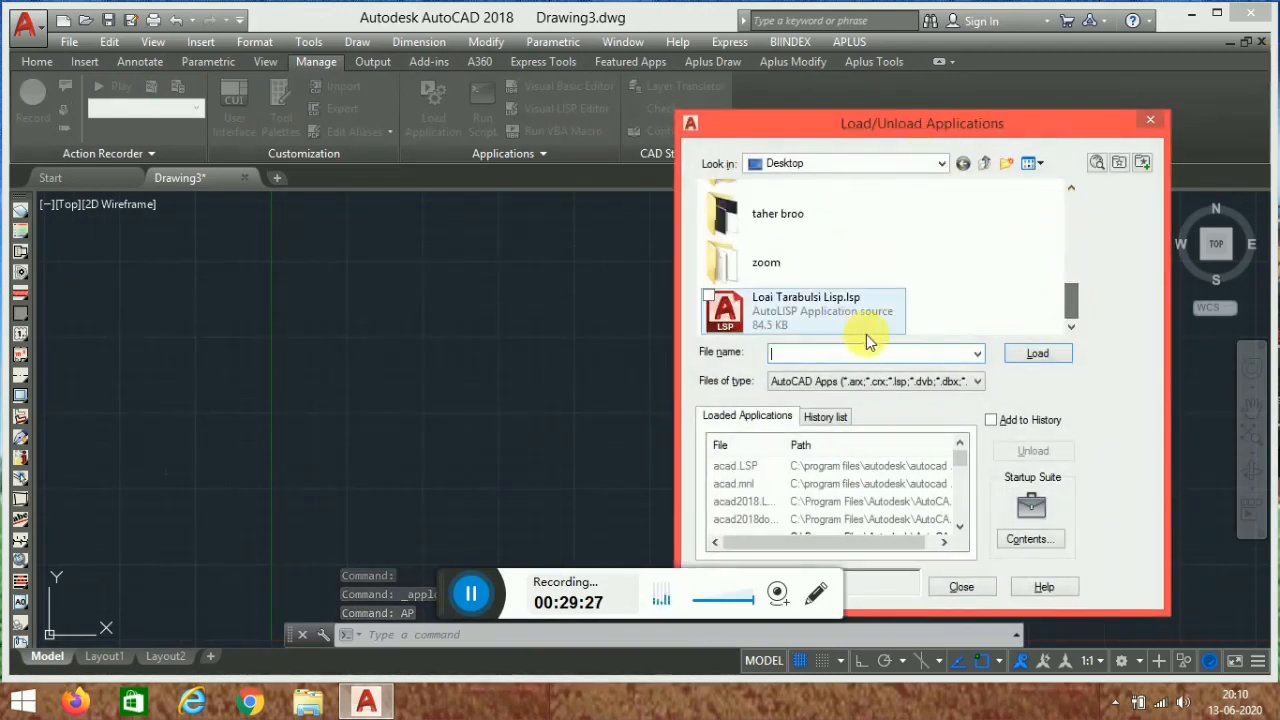
click(1020, 358)
click(1045, 353)
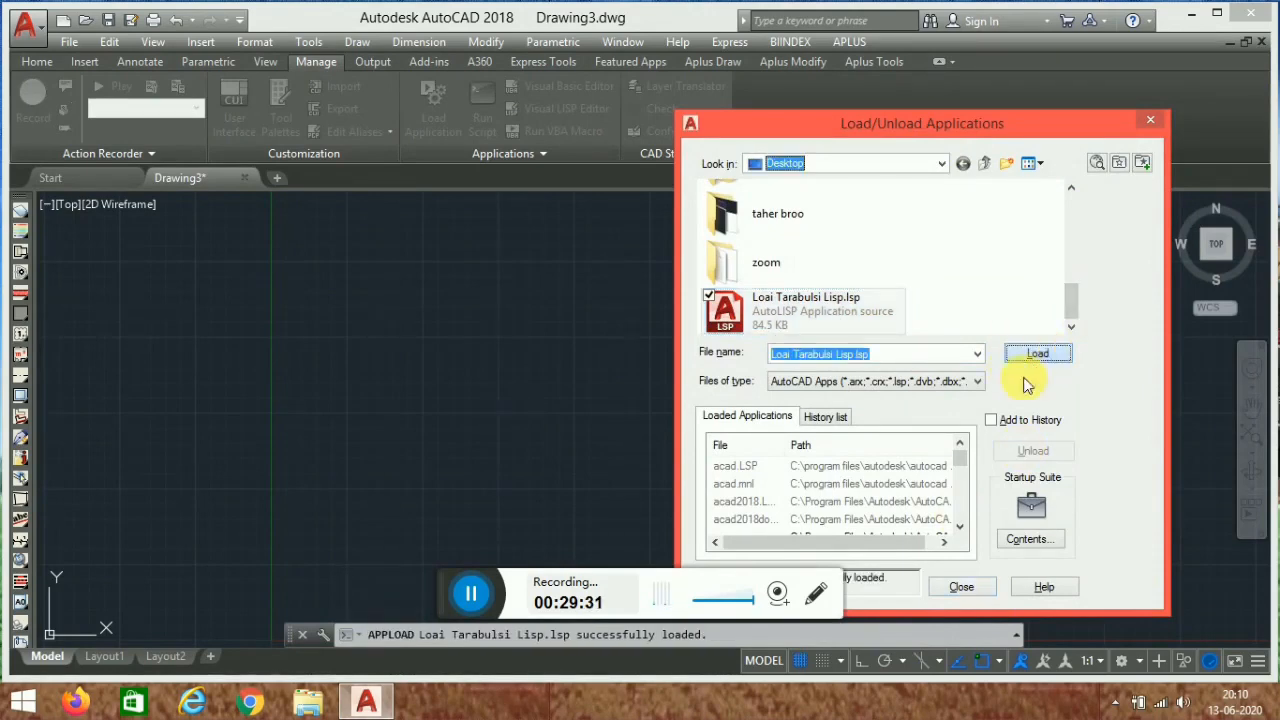
click(962, 588)
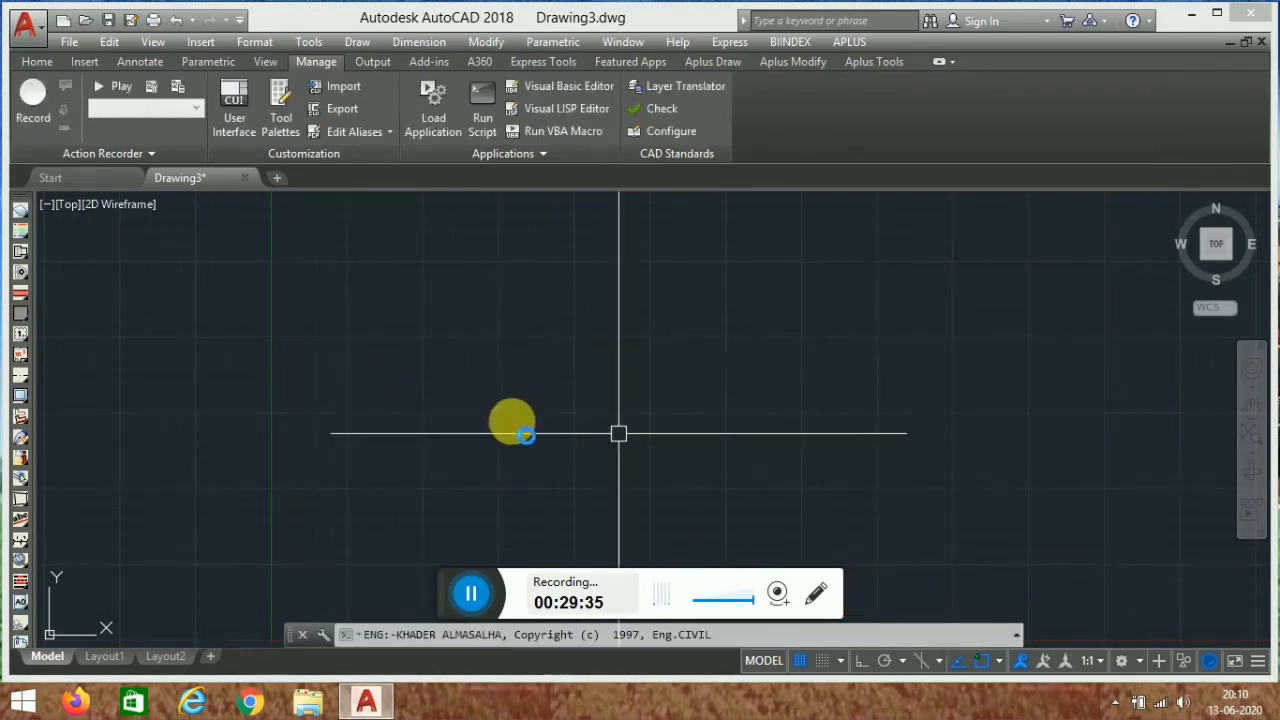
click(518, 644)
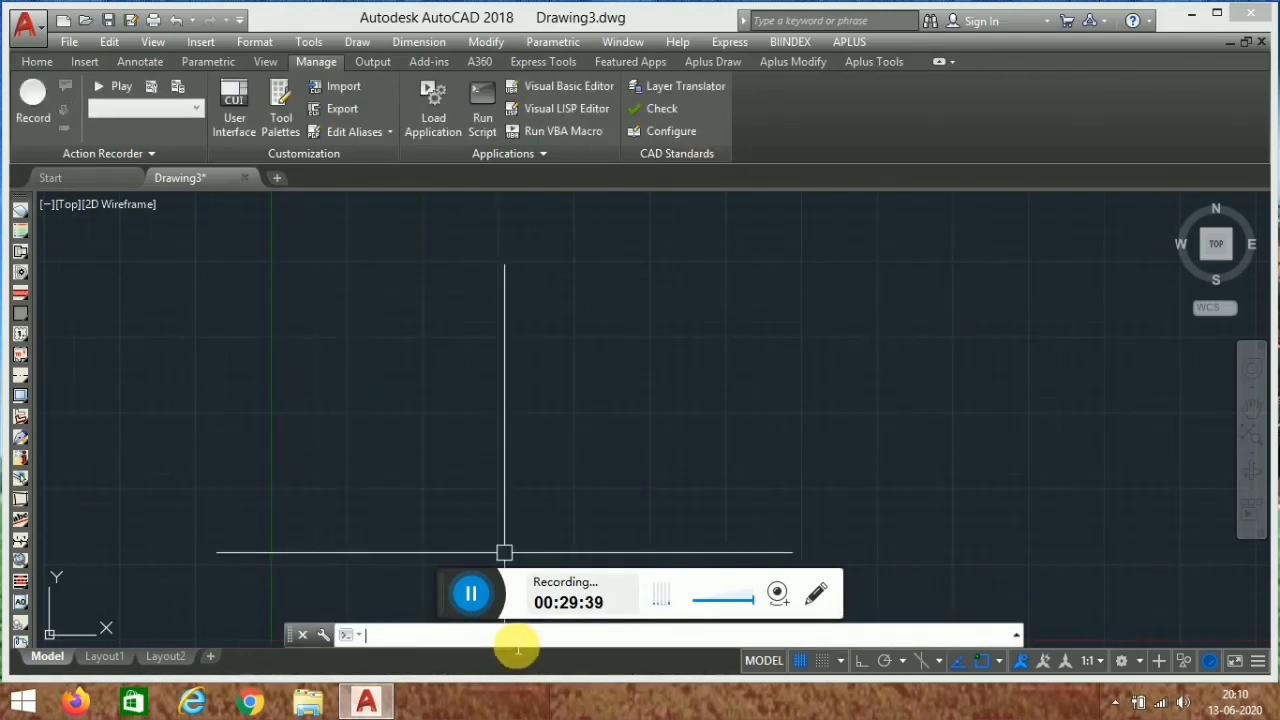
text(col)
key(Return)
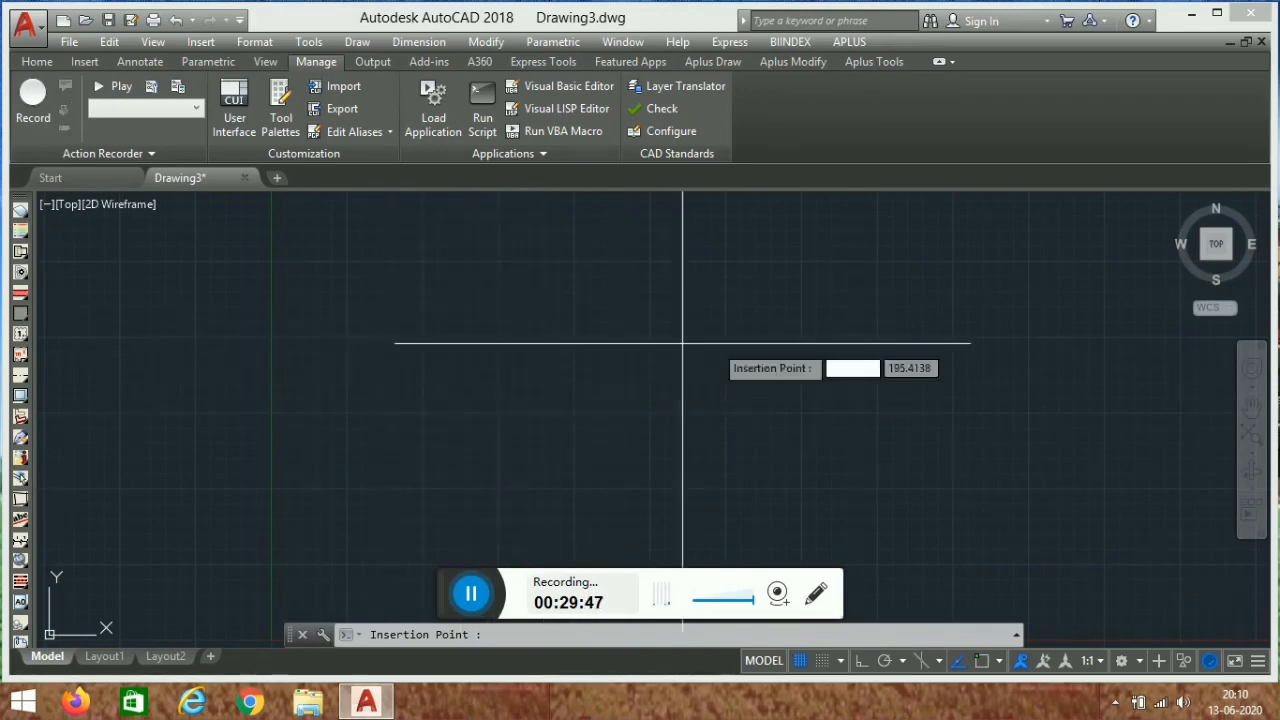
click(511, 360)
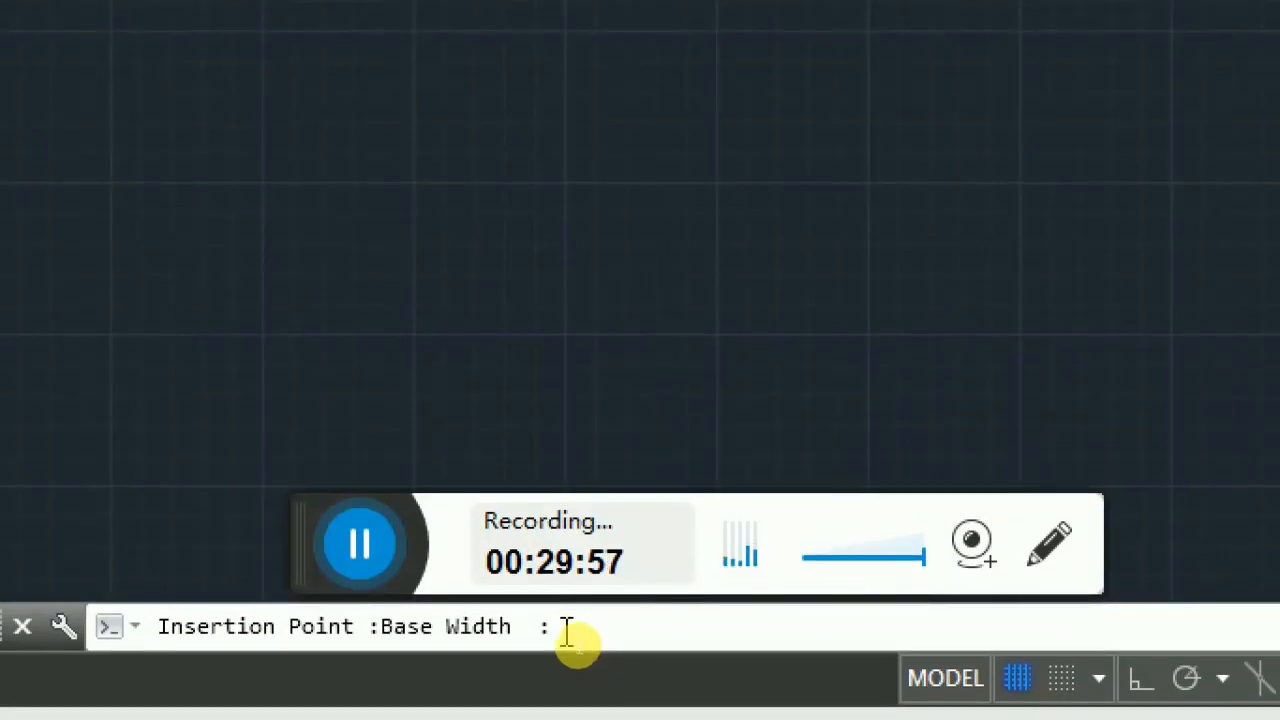
text(.)
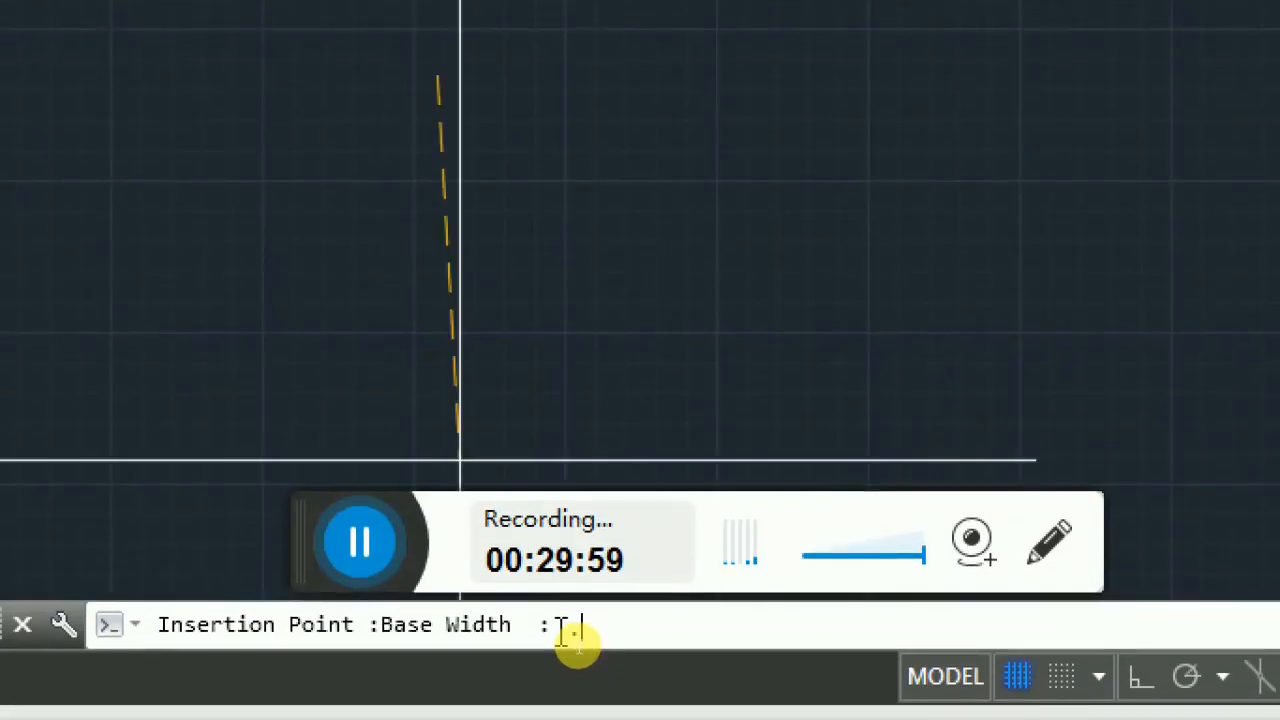
text(6)
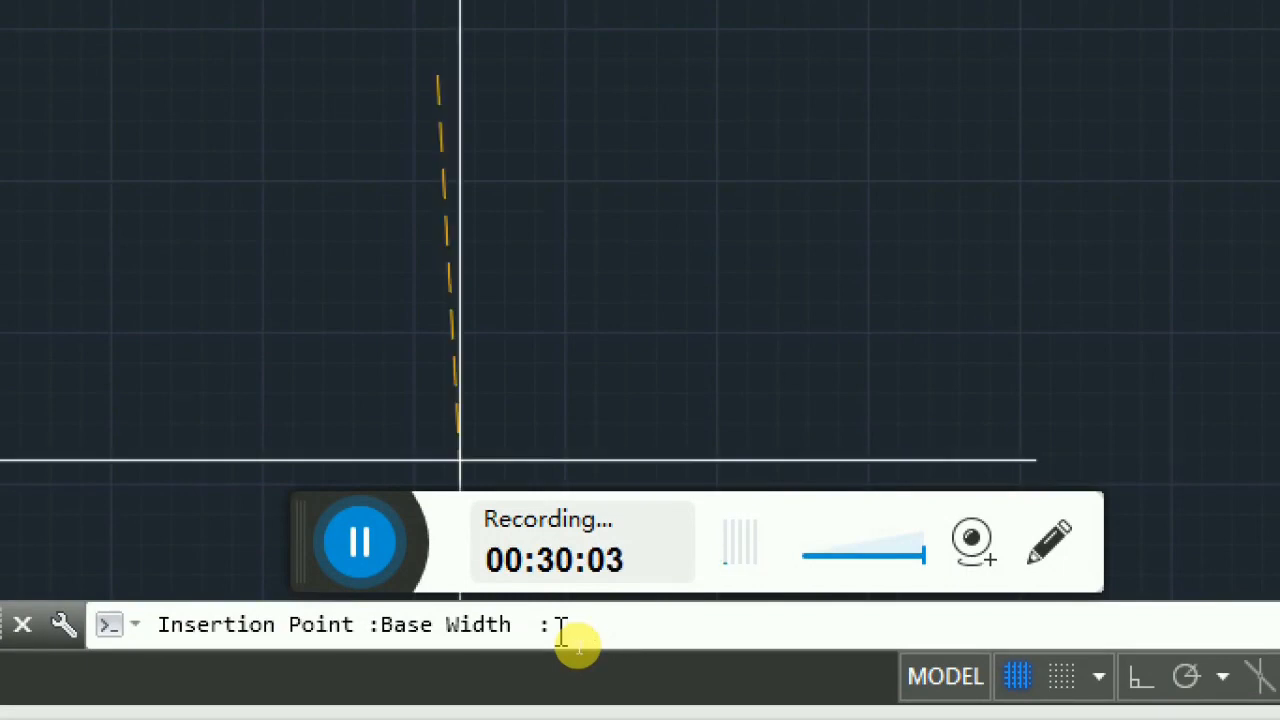
text(0.6)
key(Return)
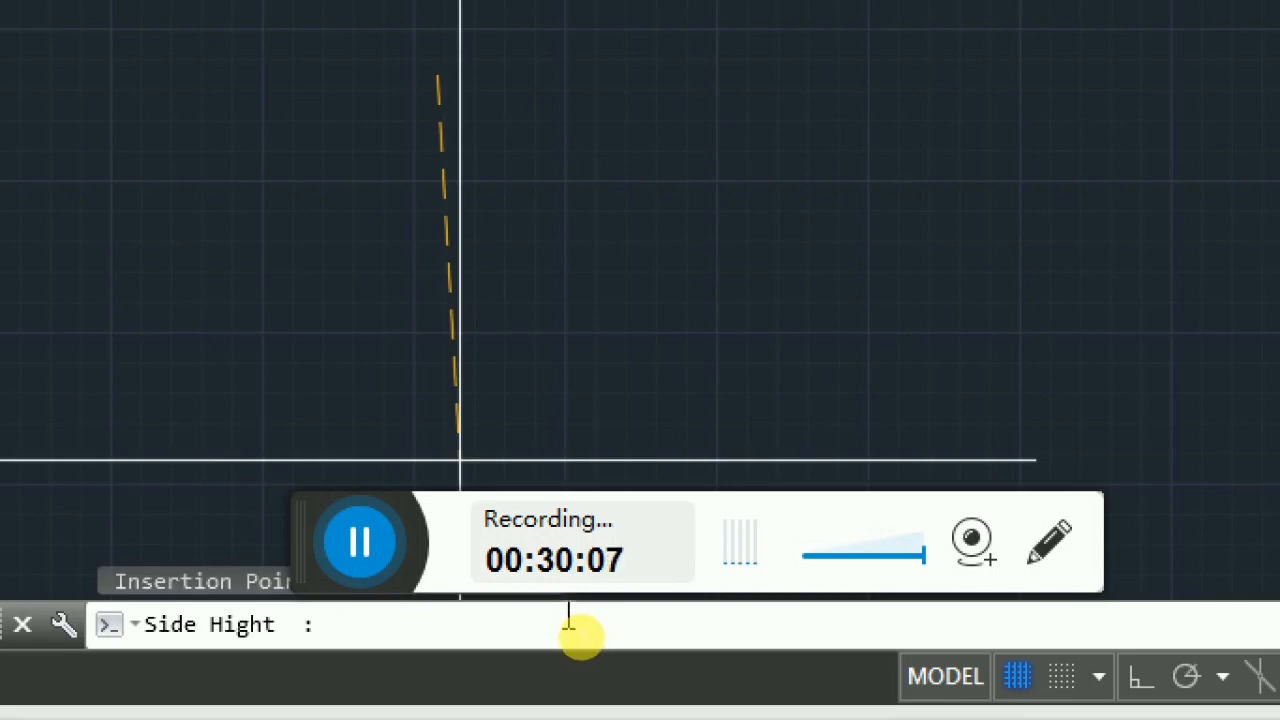
key(Return)
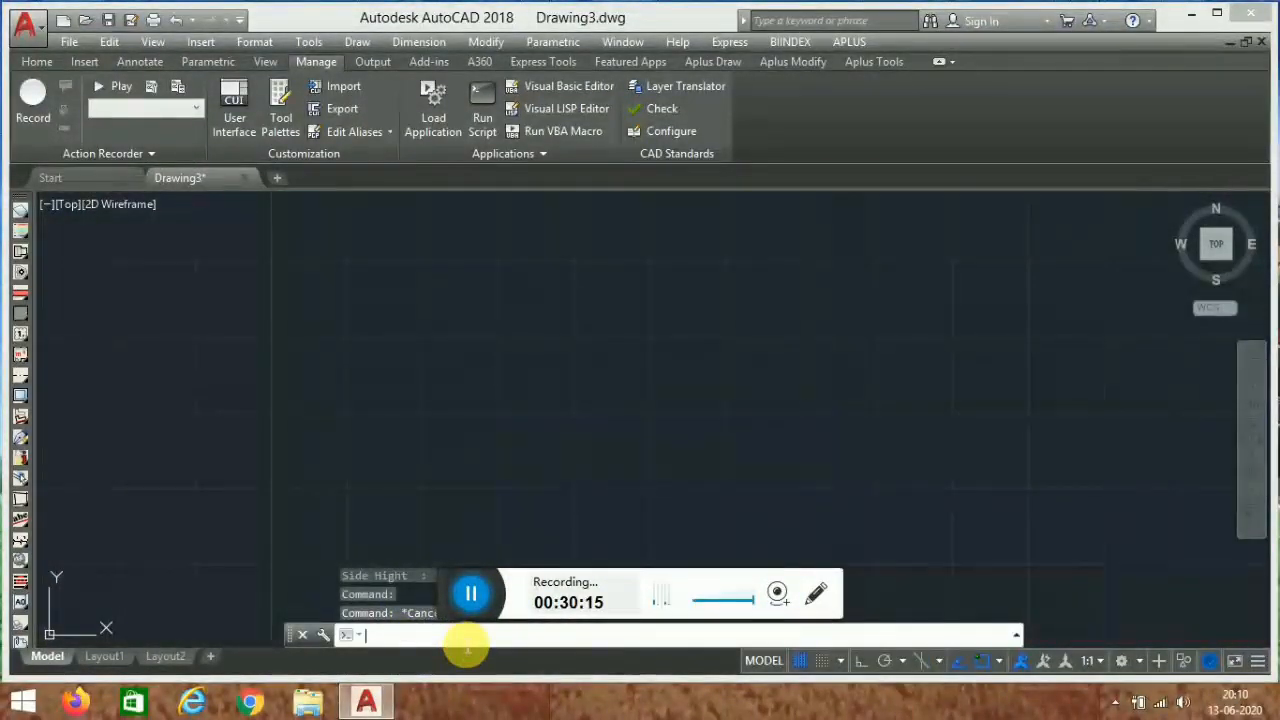
- Run the COL routine at a point in the drawing with a base width of 0.3 and side height of 0.6
text(co)
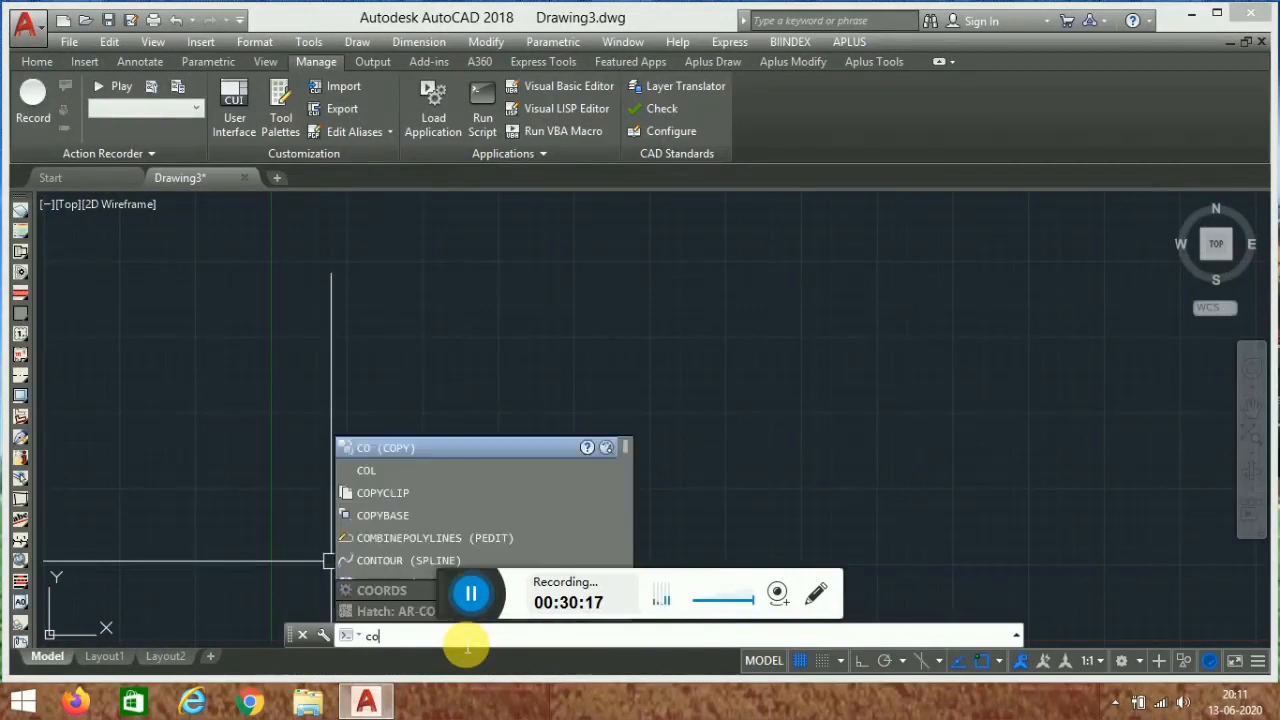
text(l)
key(Return)
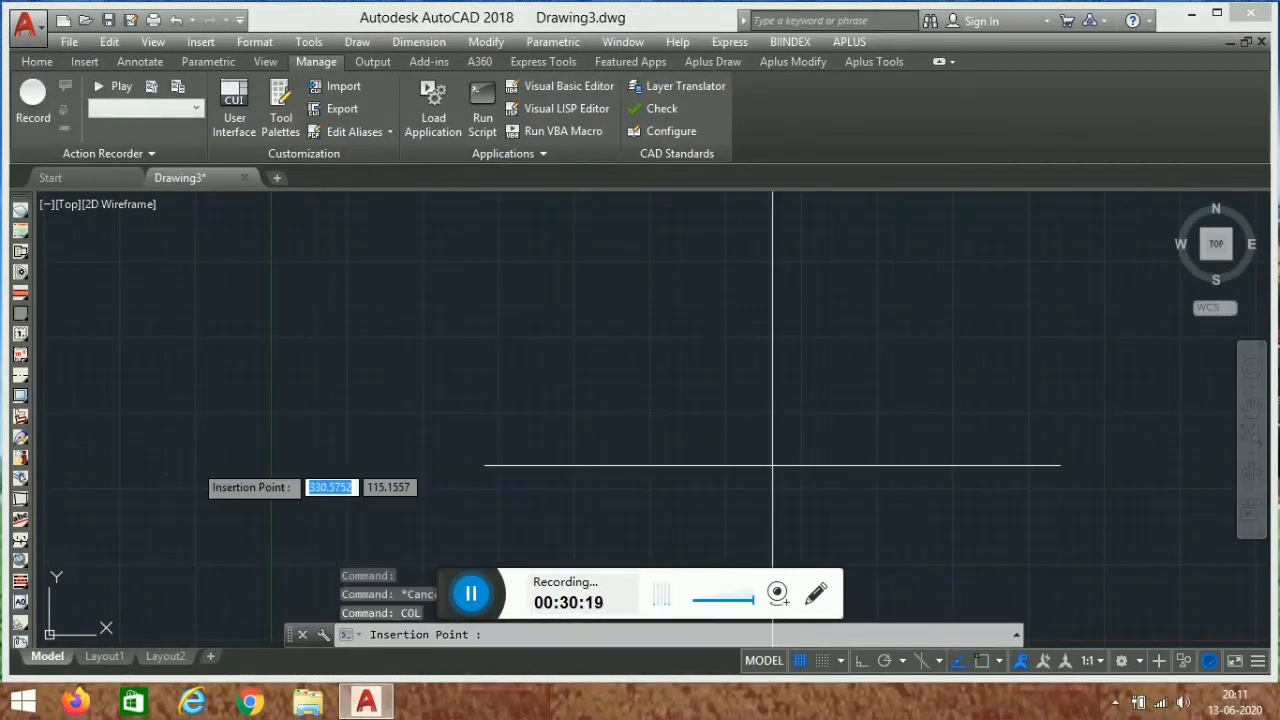
click(553, 378)
click(545, 640)
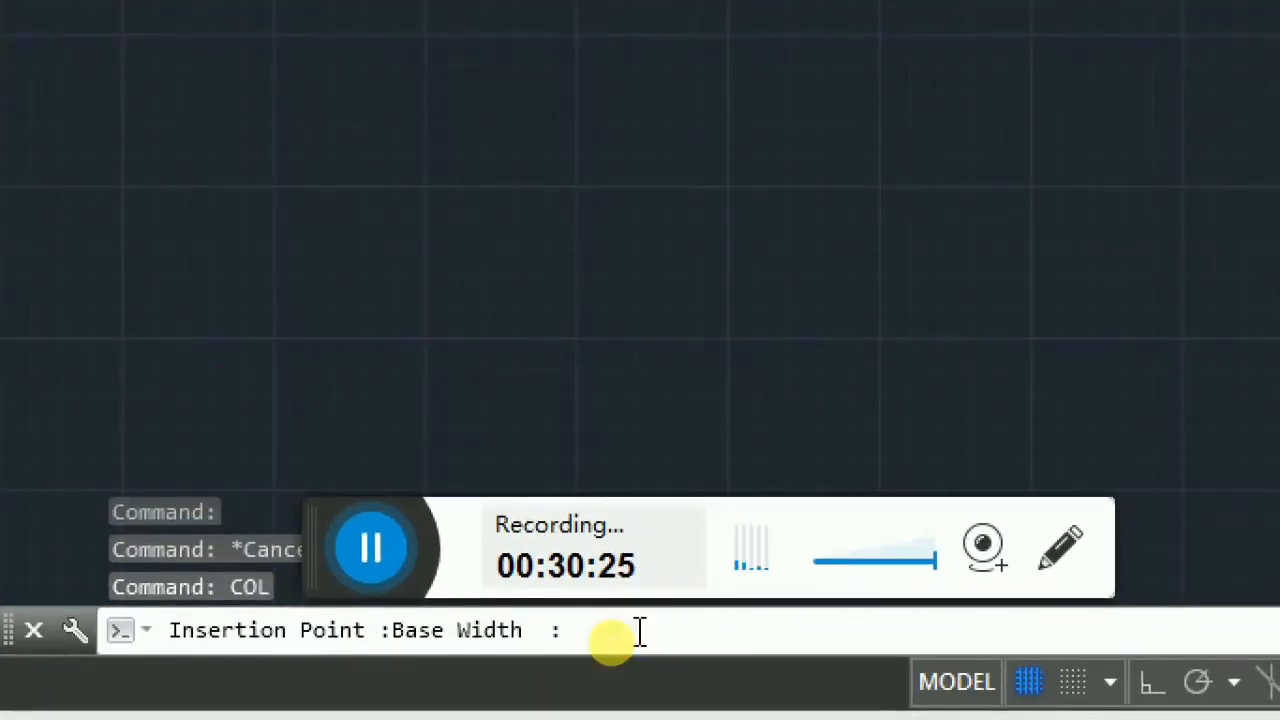
text(0.3)
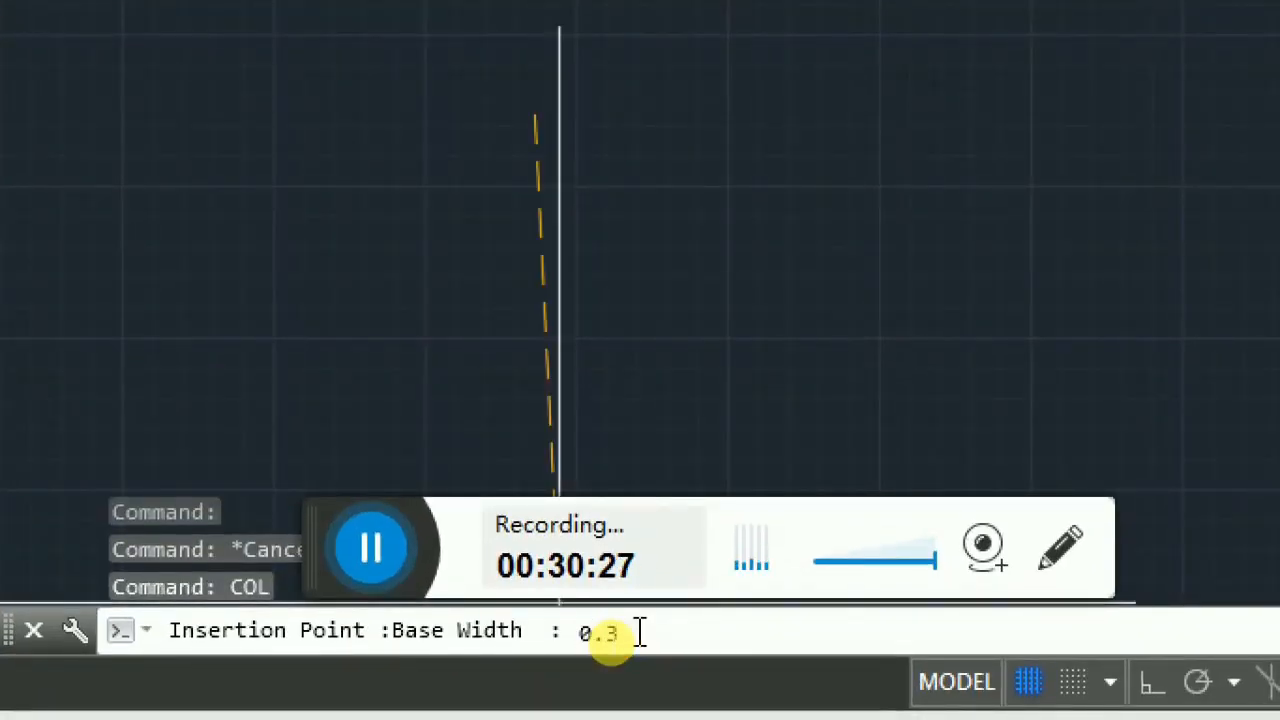
key(Return)
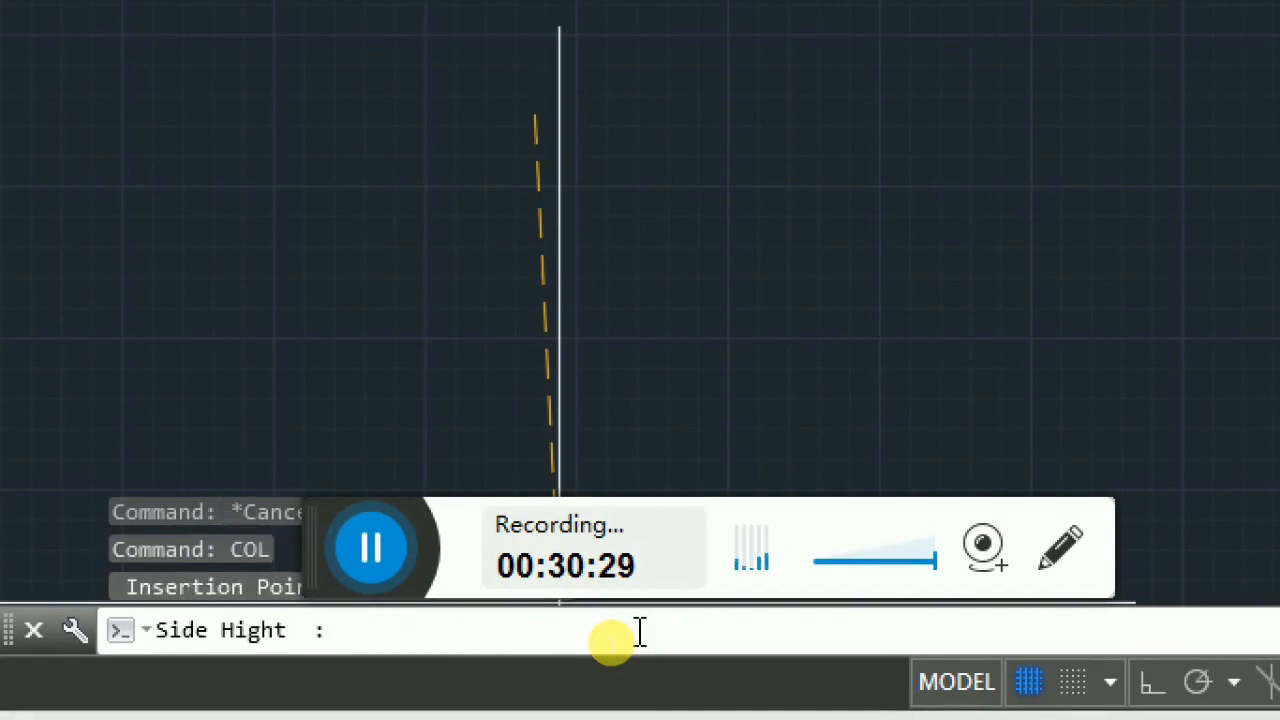
text(0.6)
key(Return)
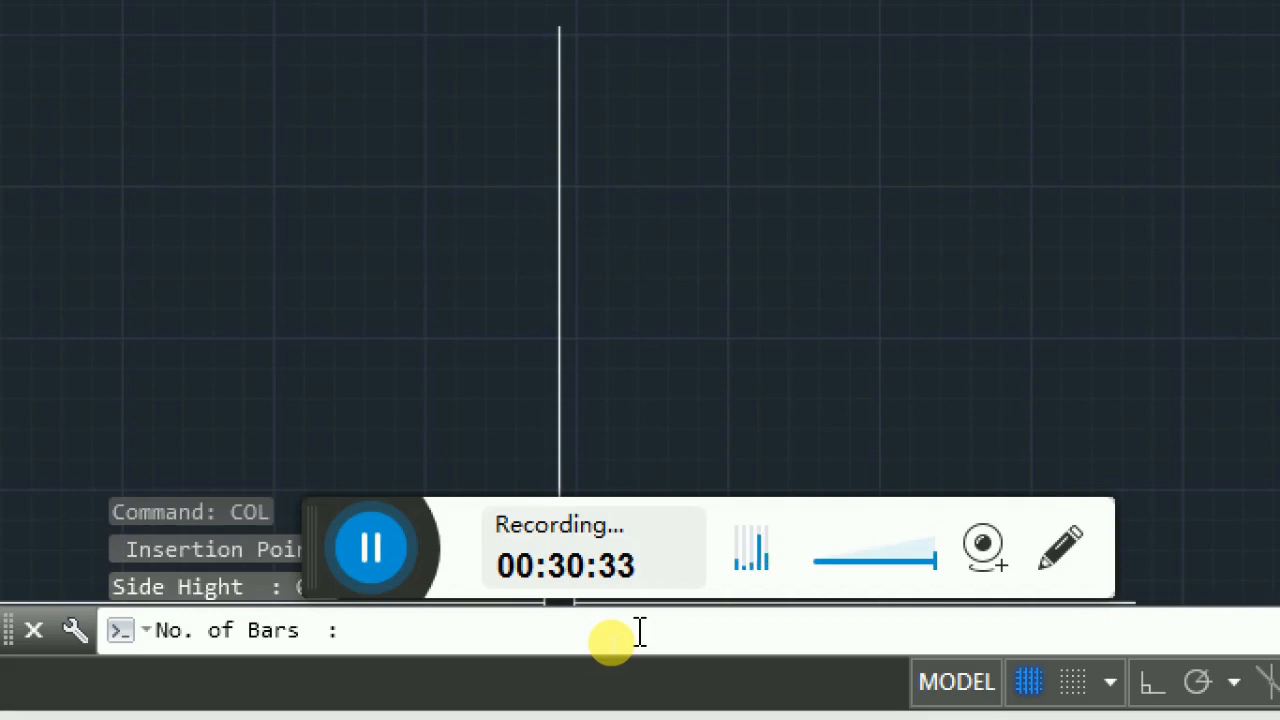
- Give the column 6 bars in 2 layers of 16 mm diameter and name it col1
text(6)
key(Return)
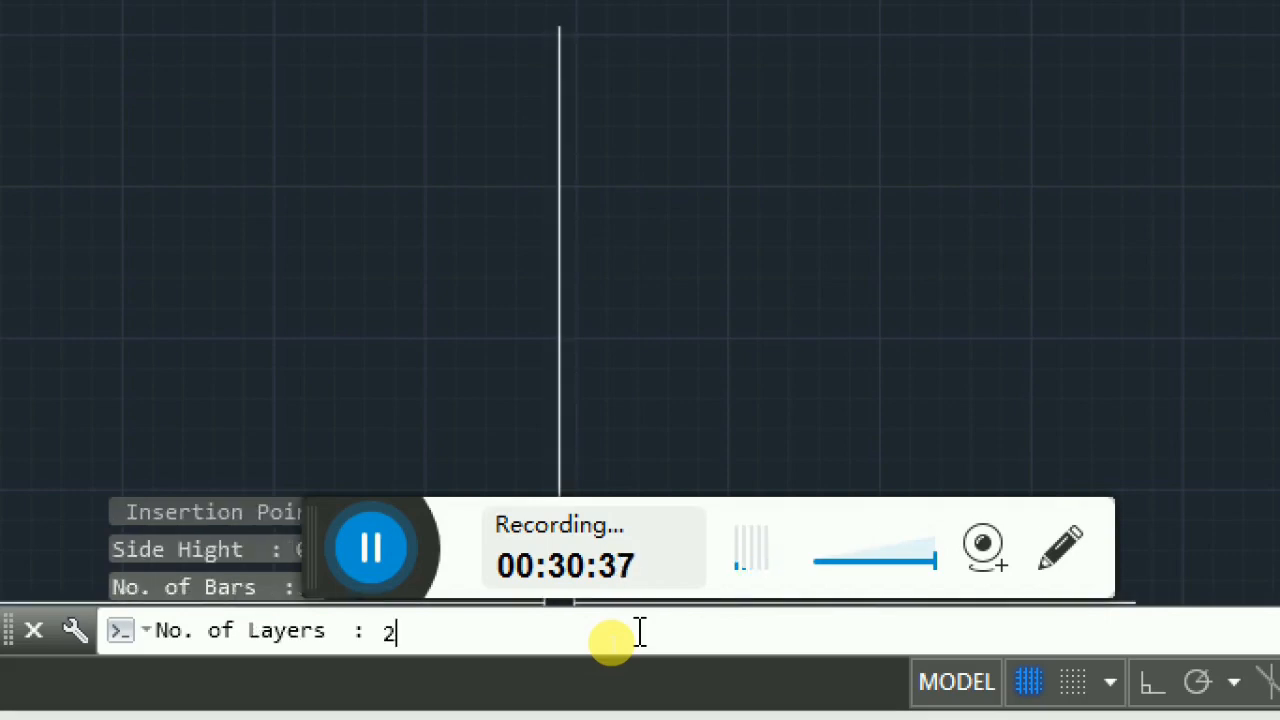
text(2)
key(Return)
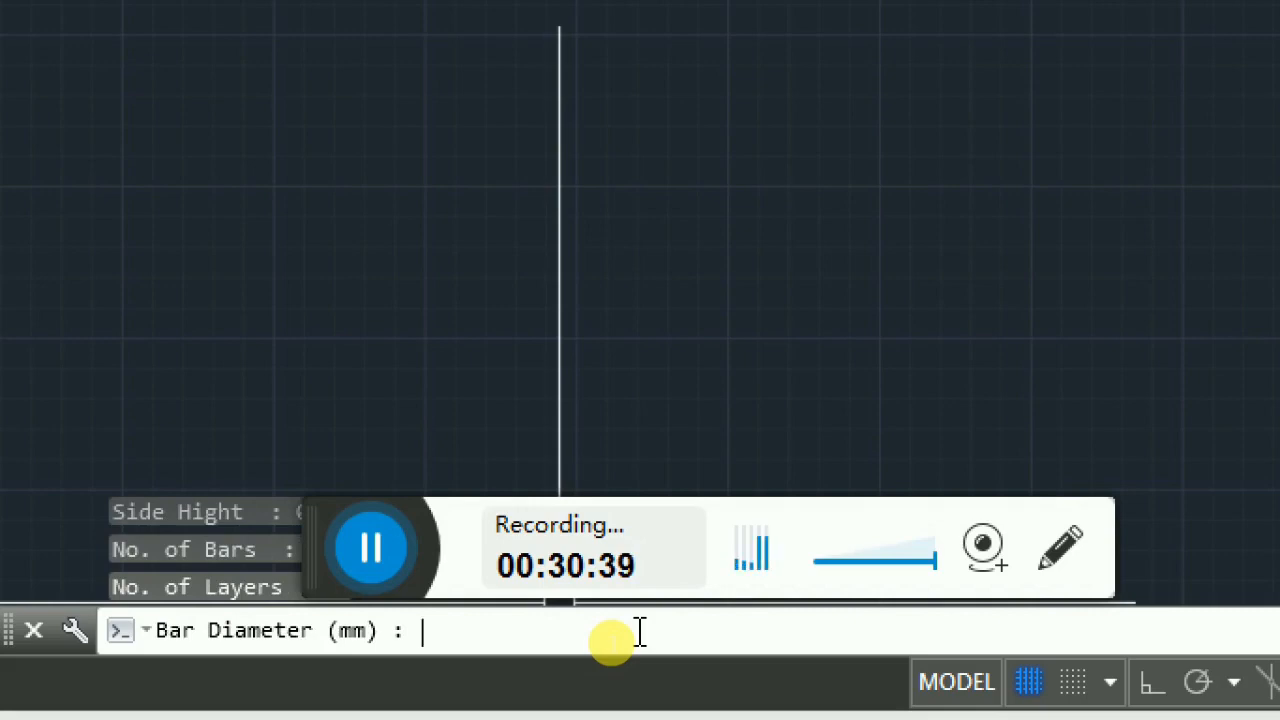
text(16)
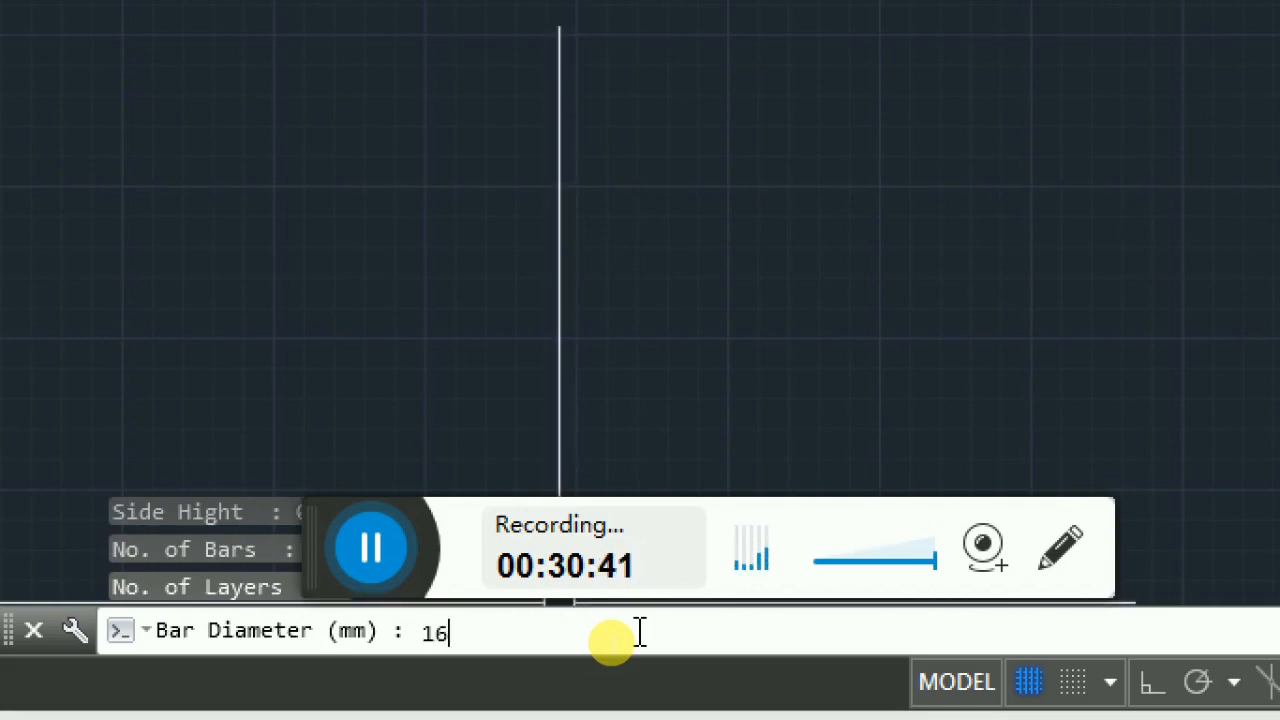
key(Return)
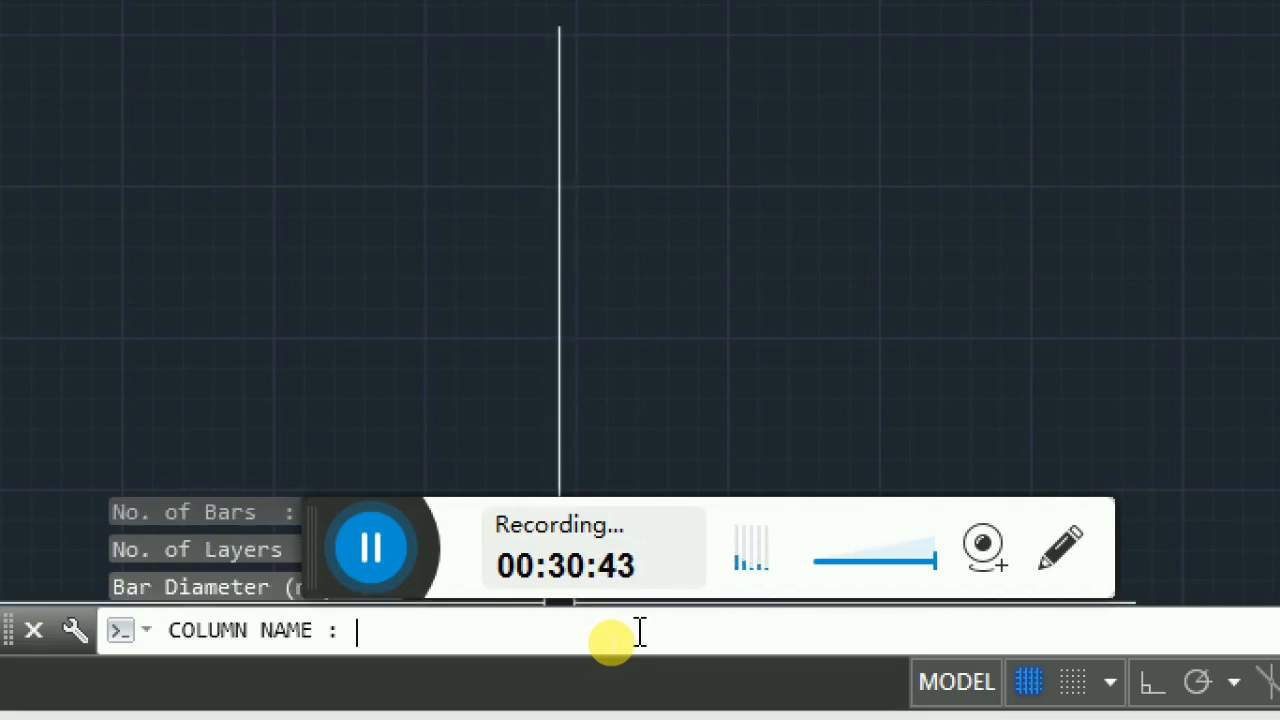
text(col)
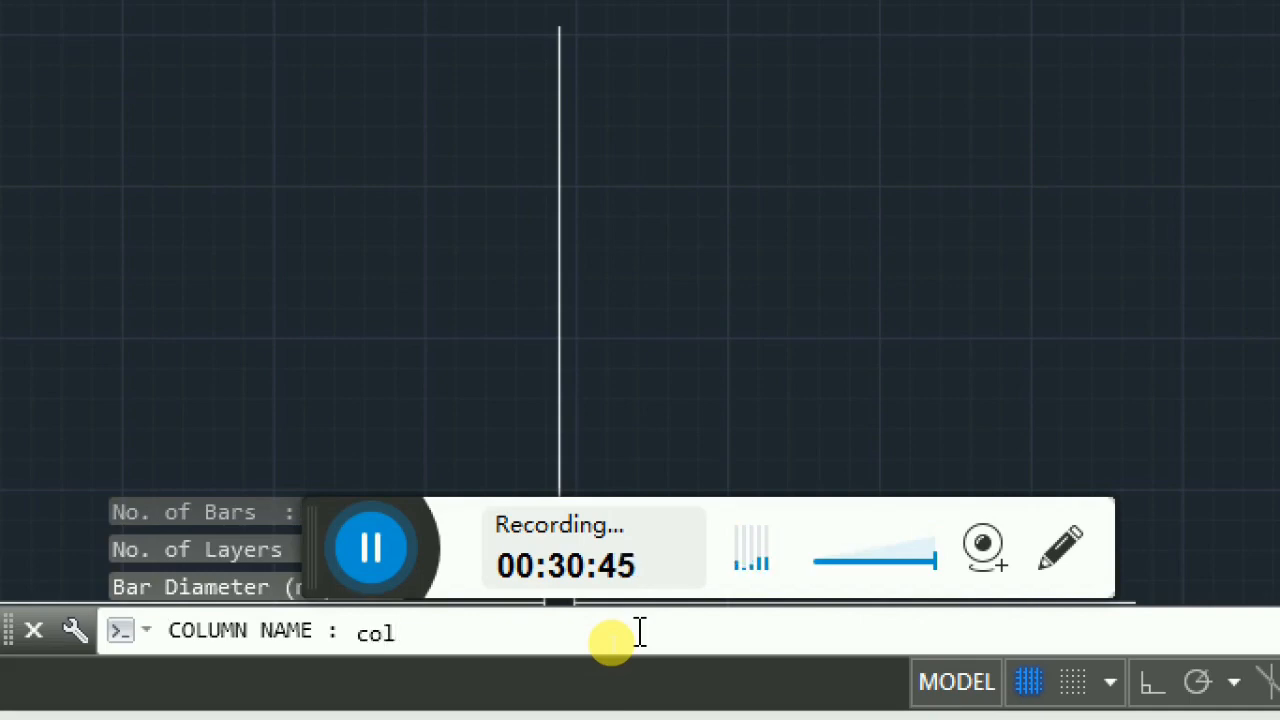
text(1)
key(Return)
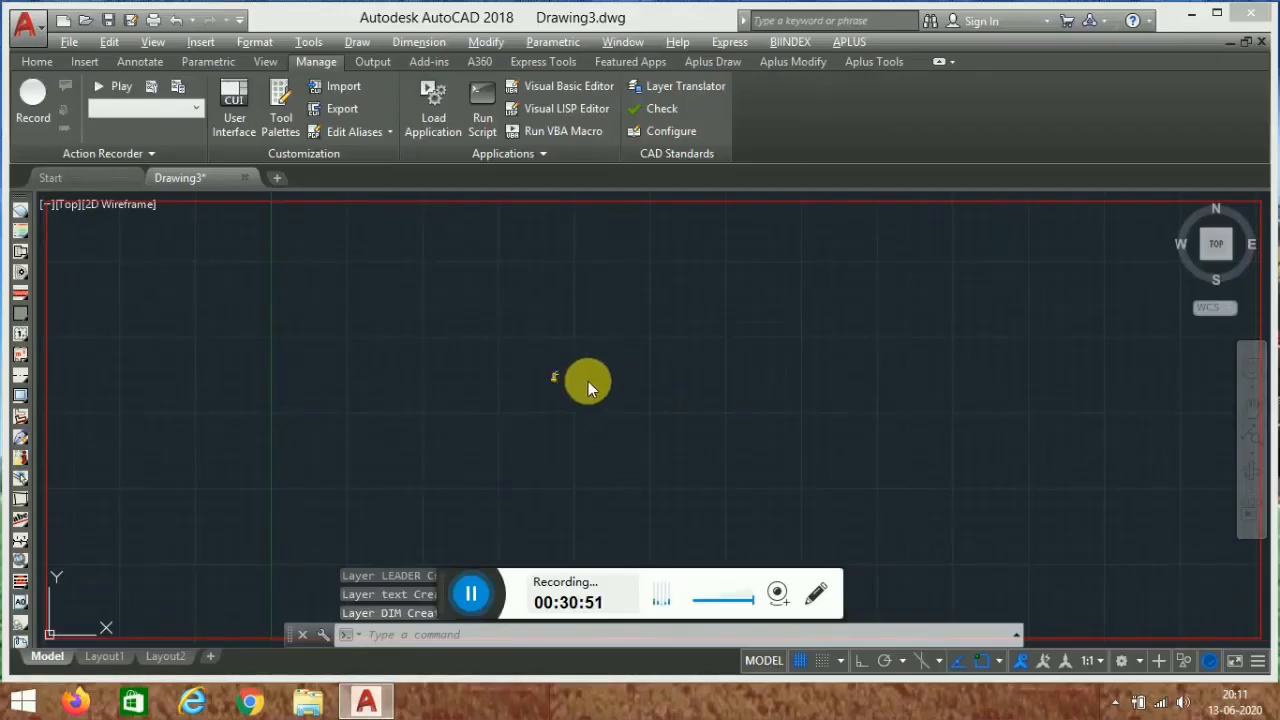
- Start the FOOT routine and pick its insertion point to the right of the column section
scroll(530, 400, up, 5)
scroll(500, 330, up, 8)
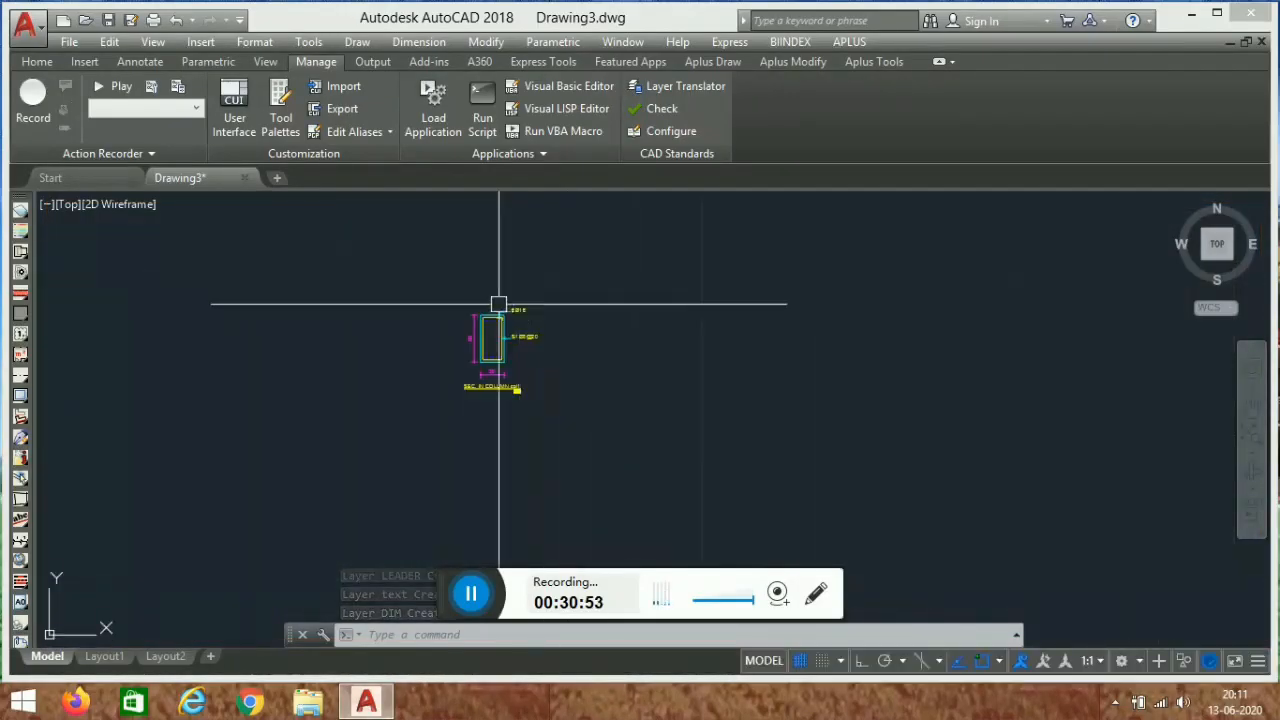
scroll(497, 333, down, 8)
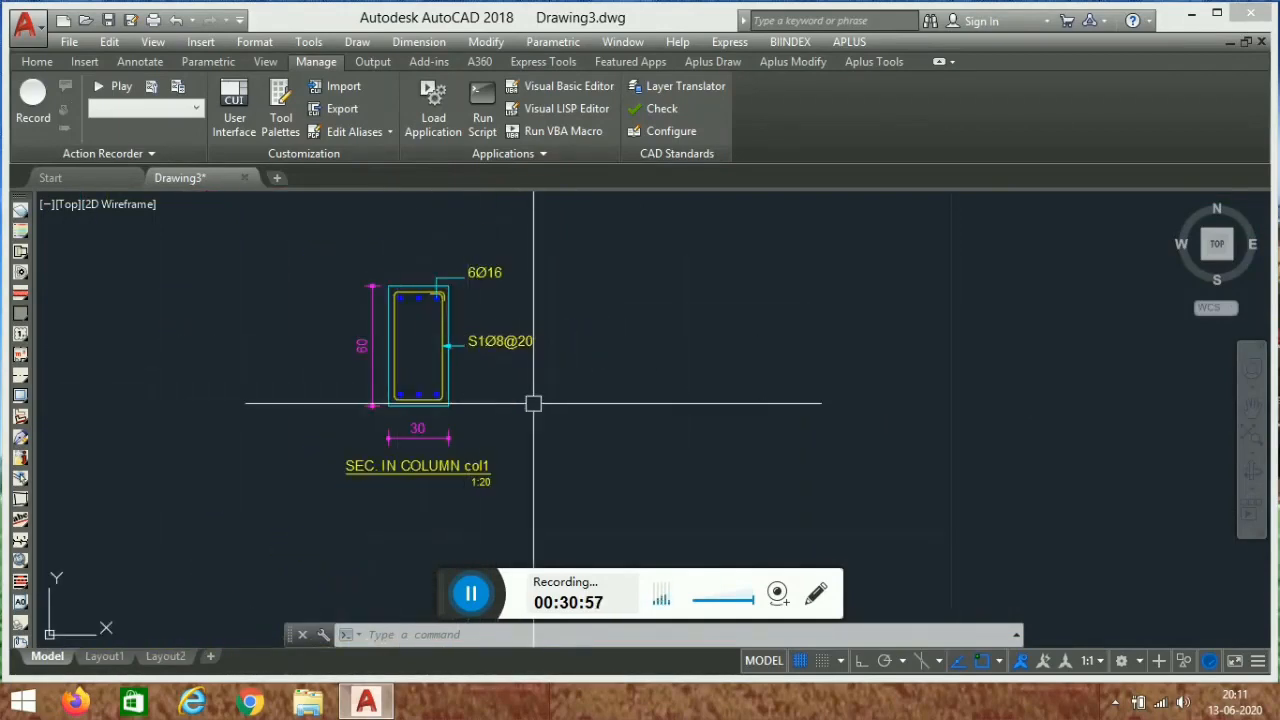
middle_drag(512, 398, 455, 412)
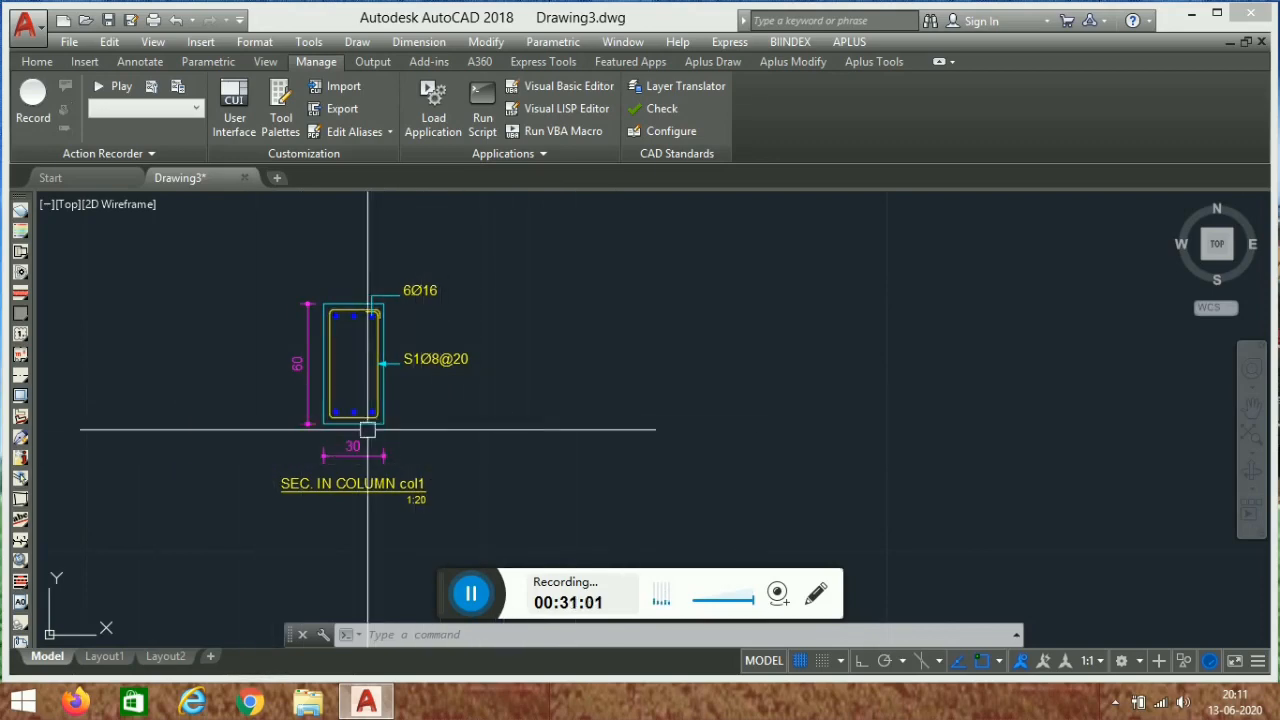
middle_drag(440, 418, 383, 402)
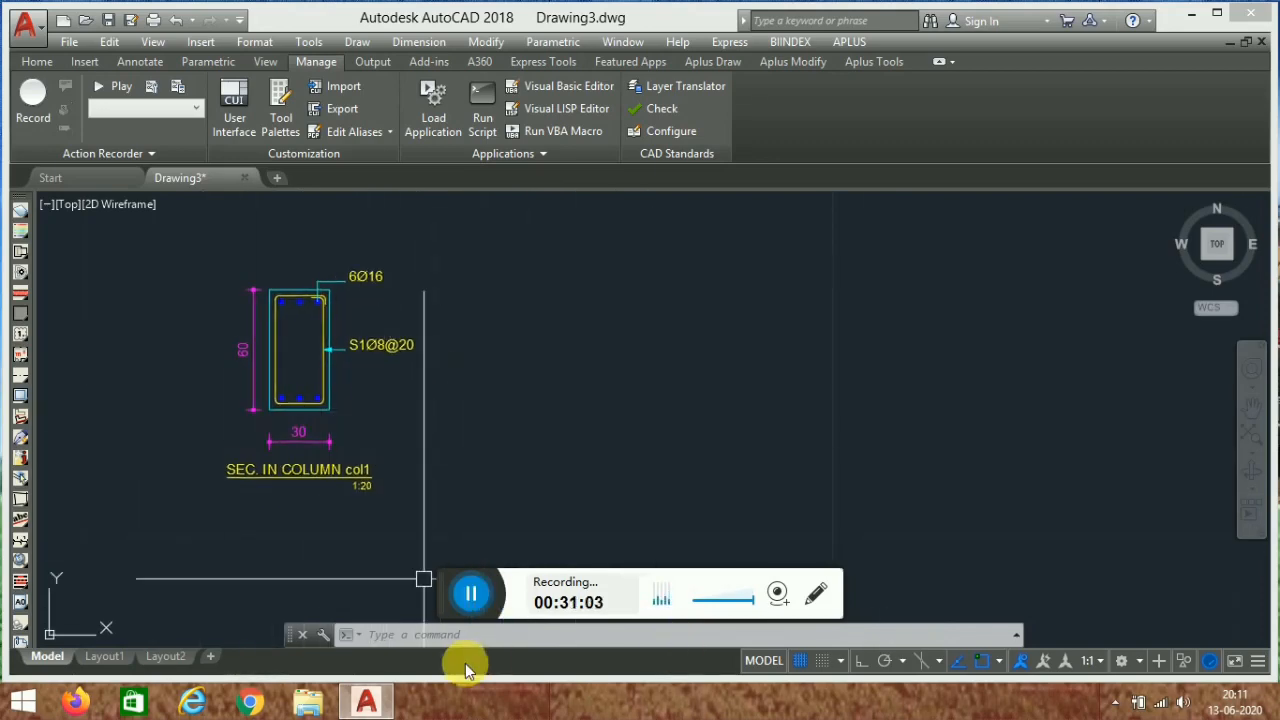
click(502, 650)
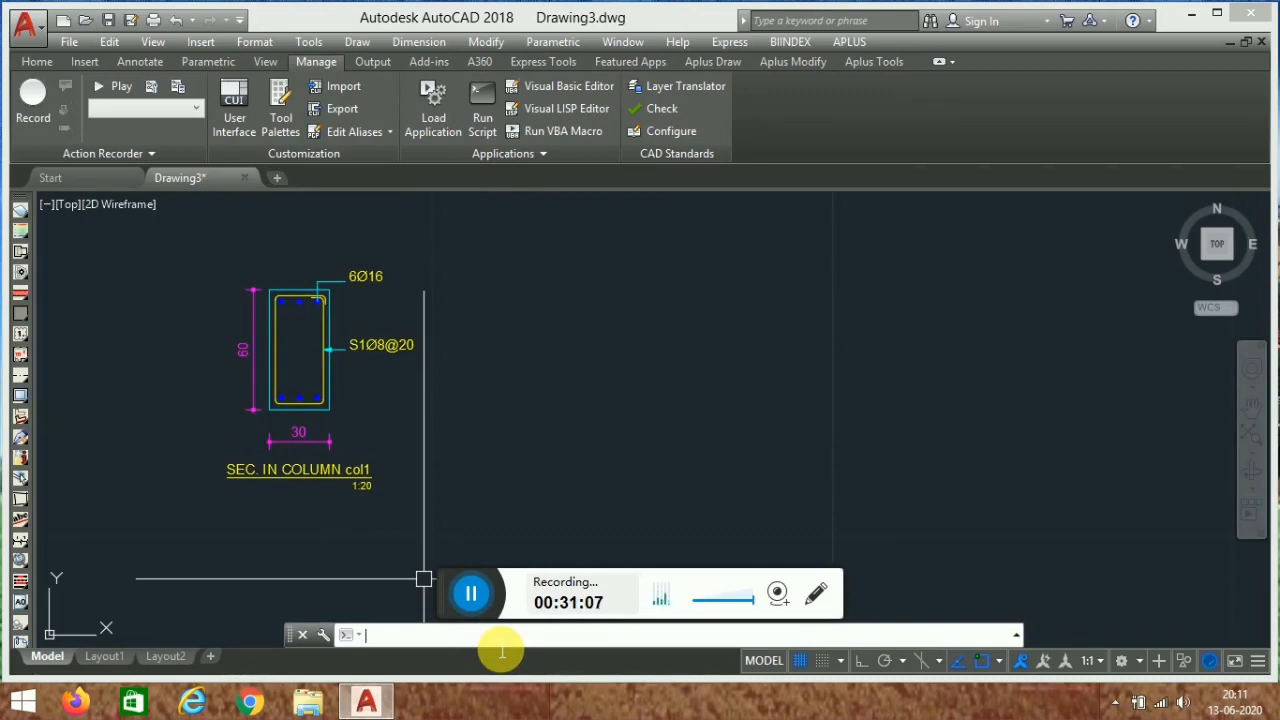
text(f)
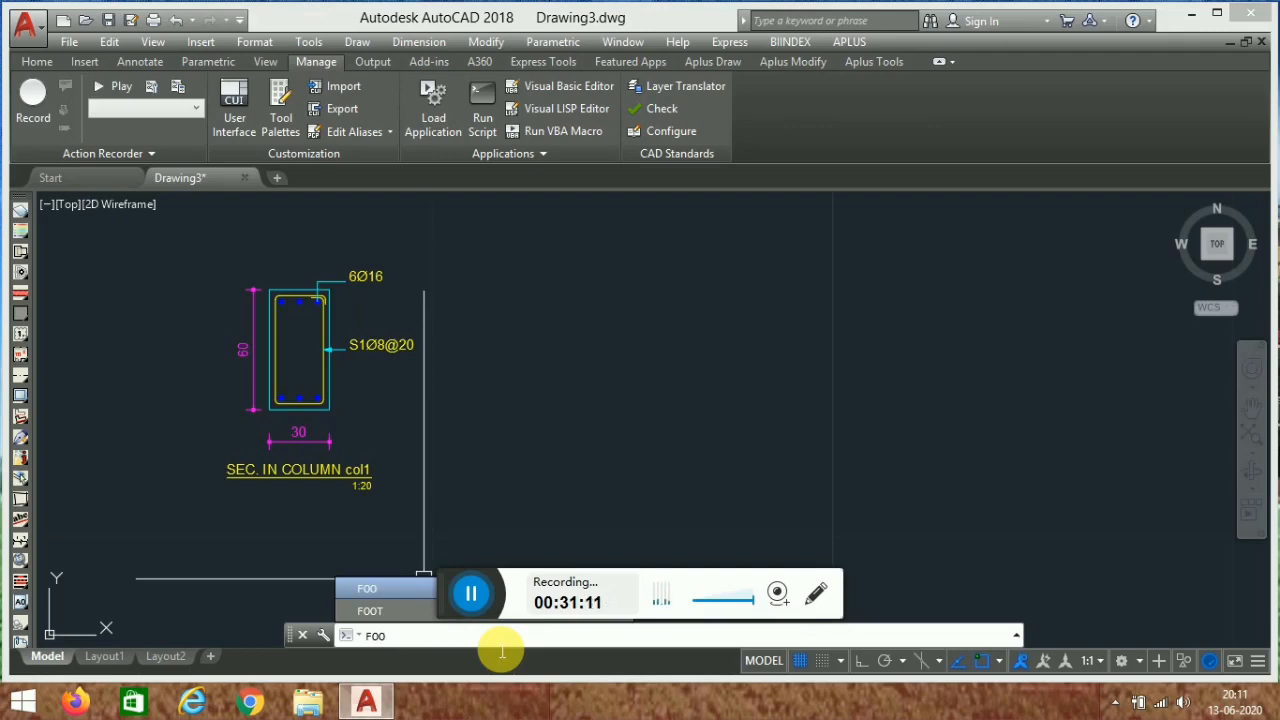
key(Return)
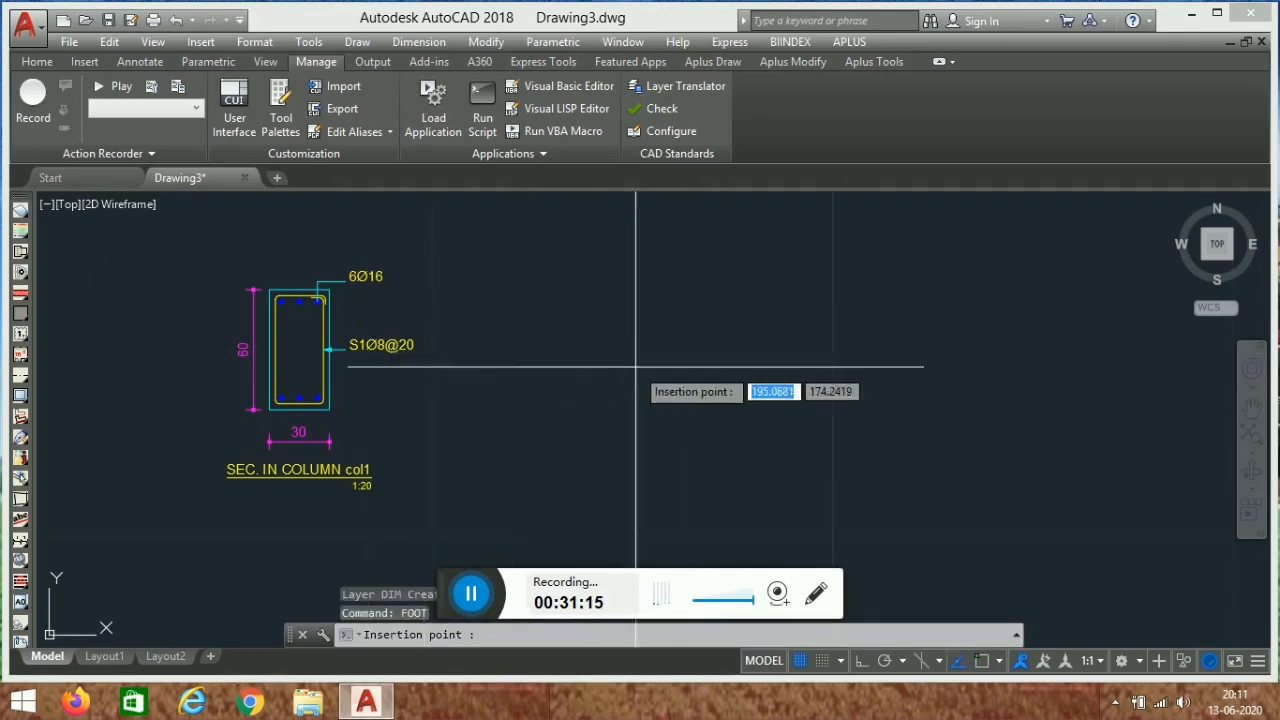
middle_drag(778, 373, 659, 364)
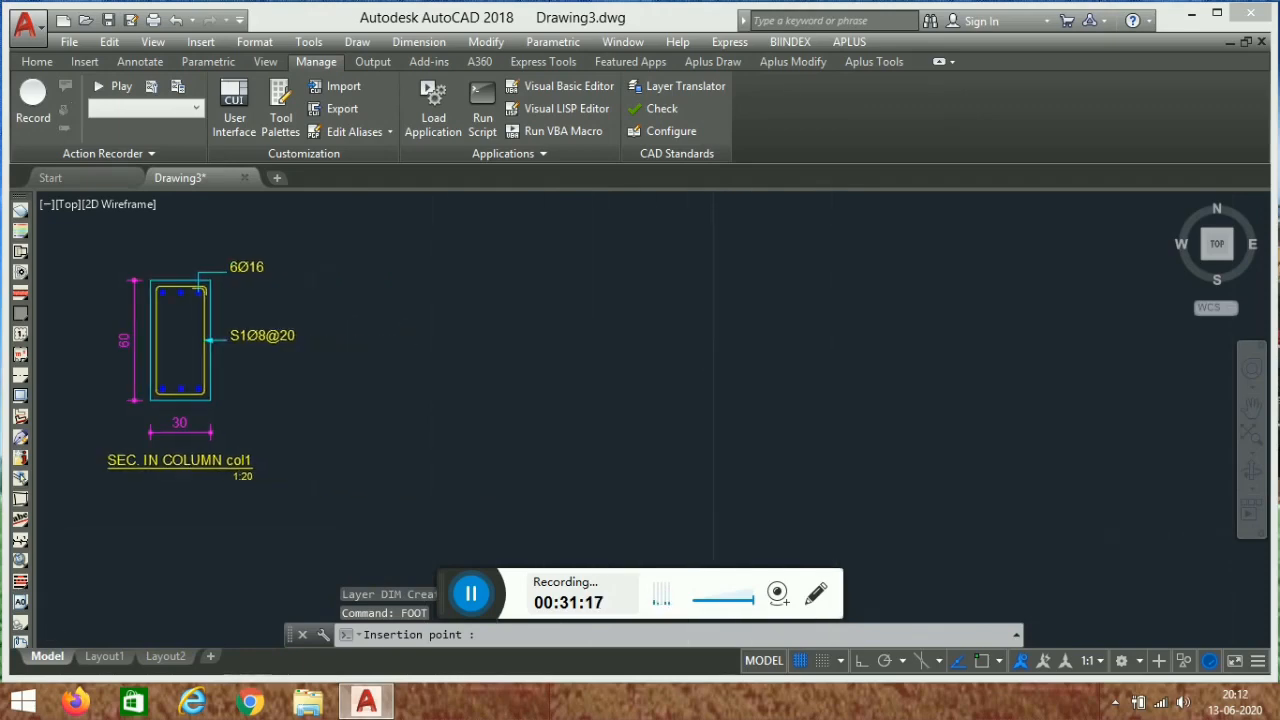
click(640, 325)
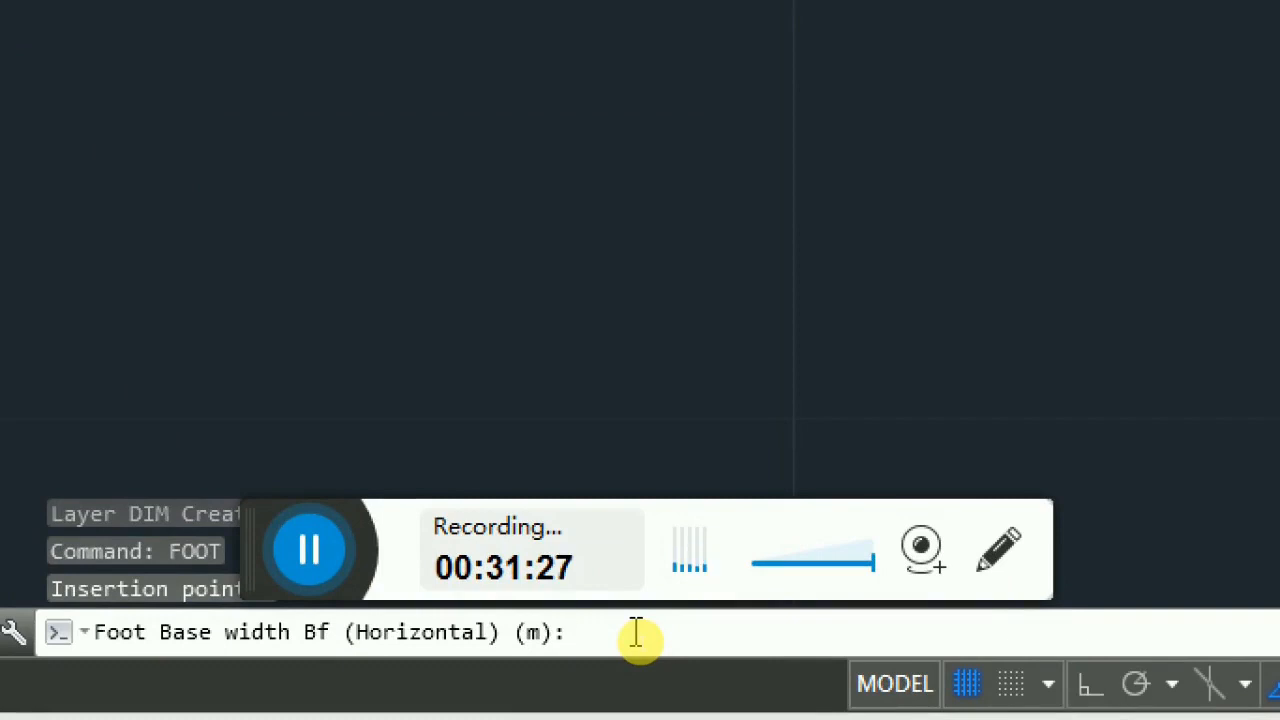
- Give the footing a base width of 2 and a side height of 1.8, accepting the default thickness
text(2)
key(Return)
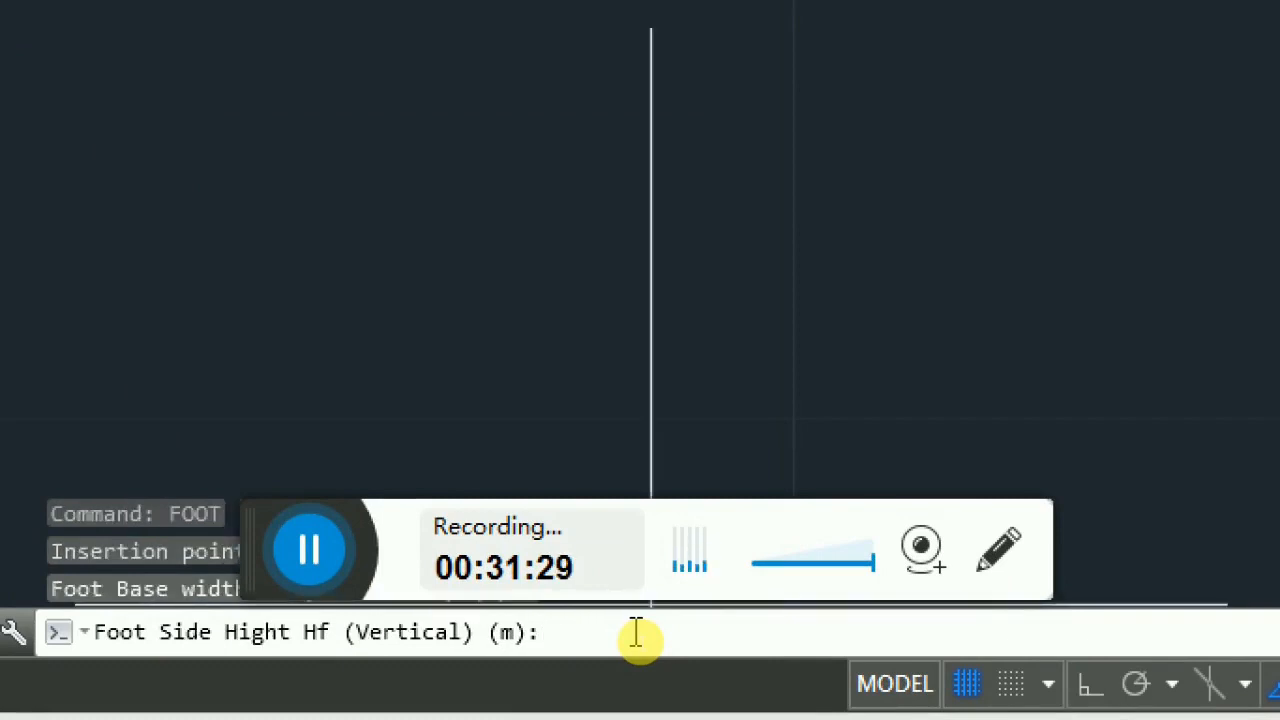
text(1)
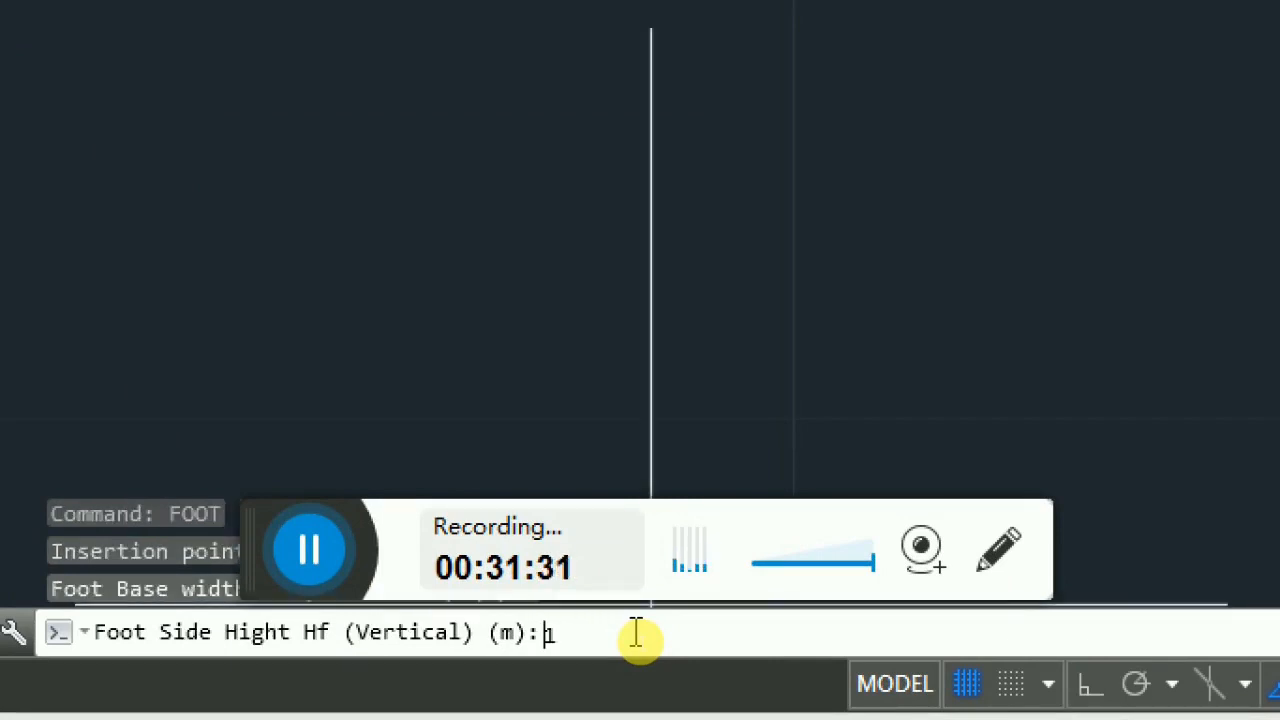
text(.8)
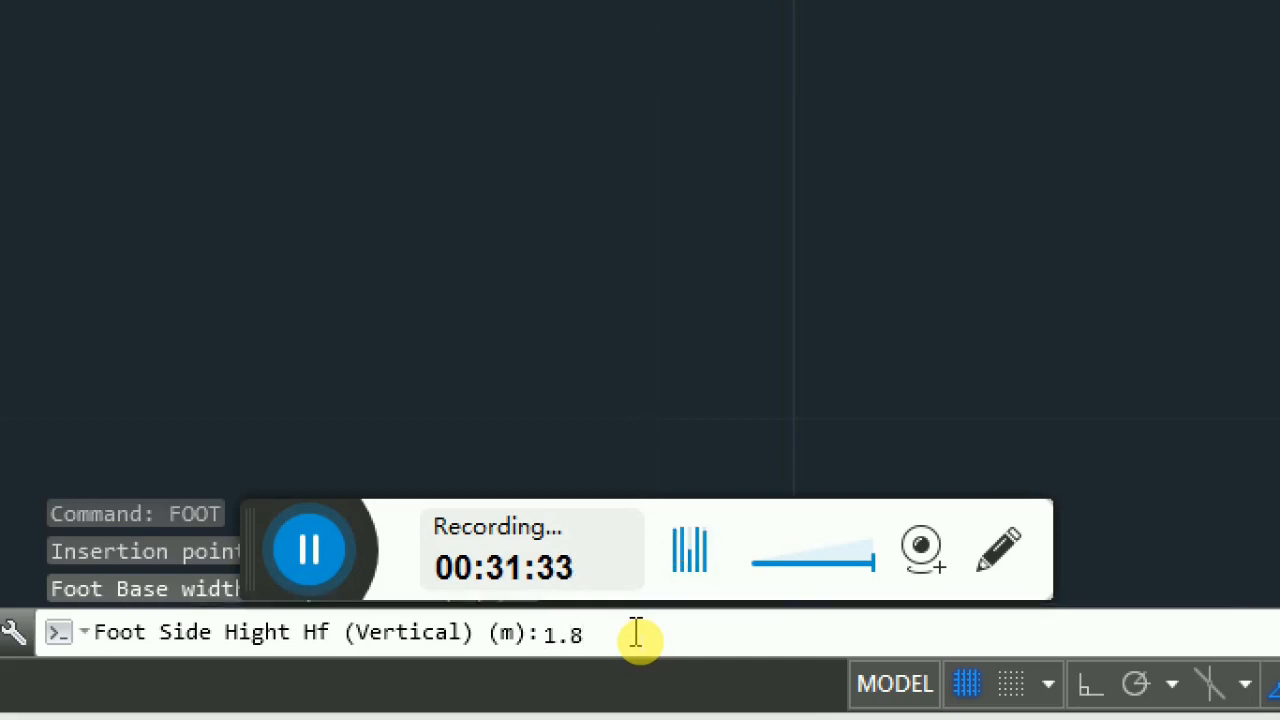
key(Return)
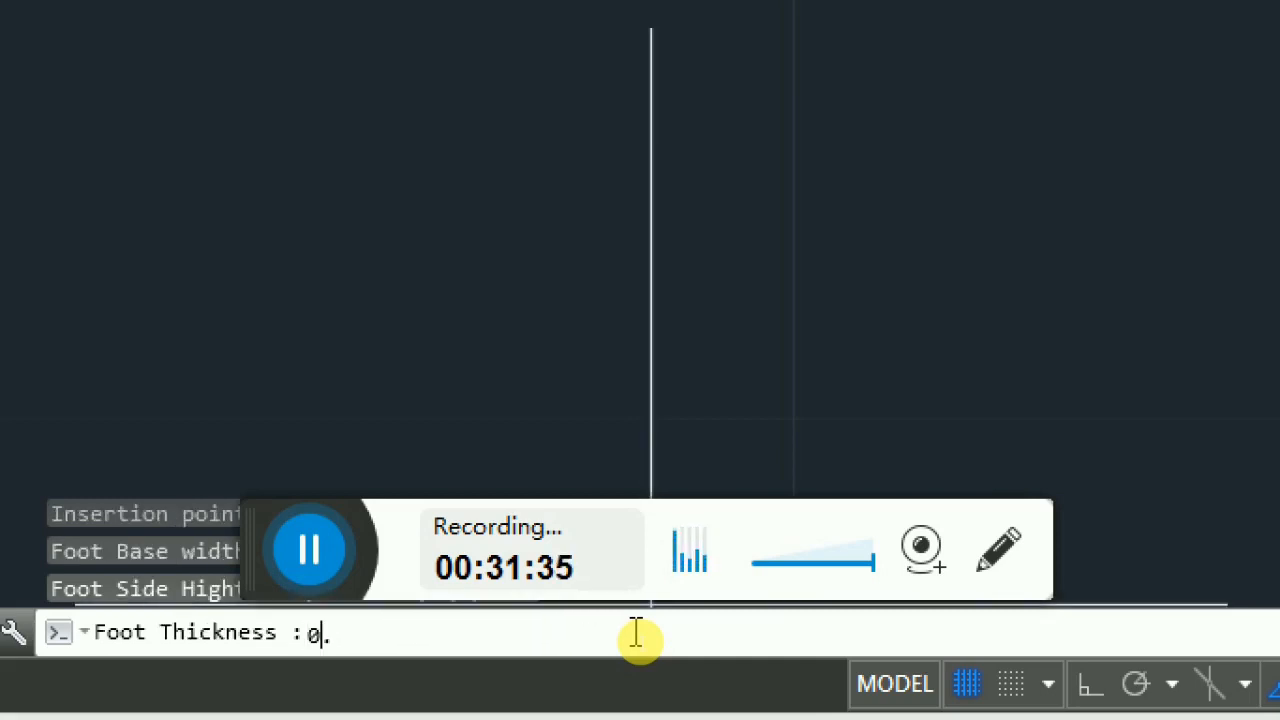
key(Return)
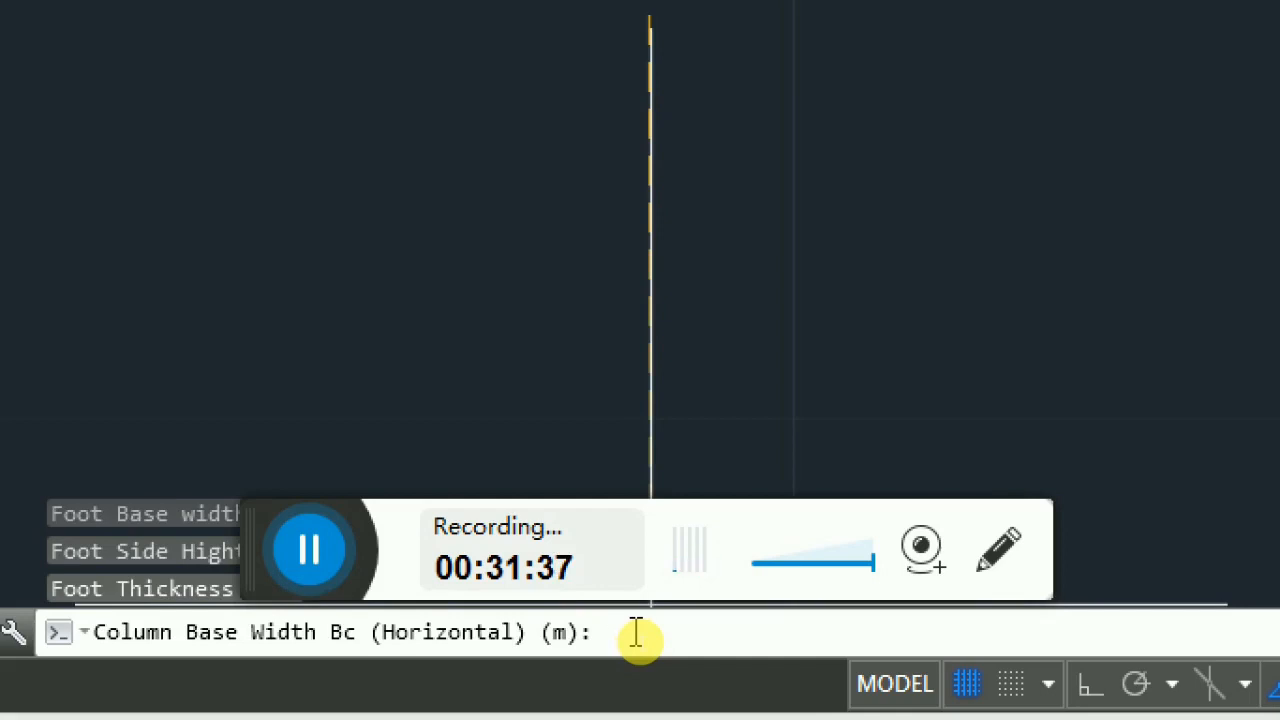
- Set the footing's column base width to 0.3 and side height to 0.6
text(0.3)
key(Return)
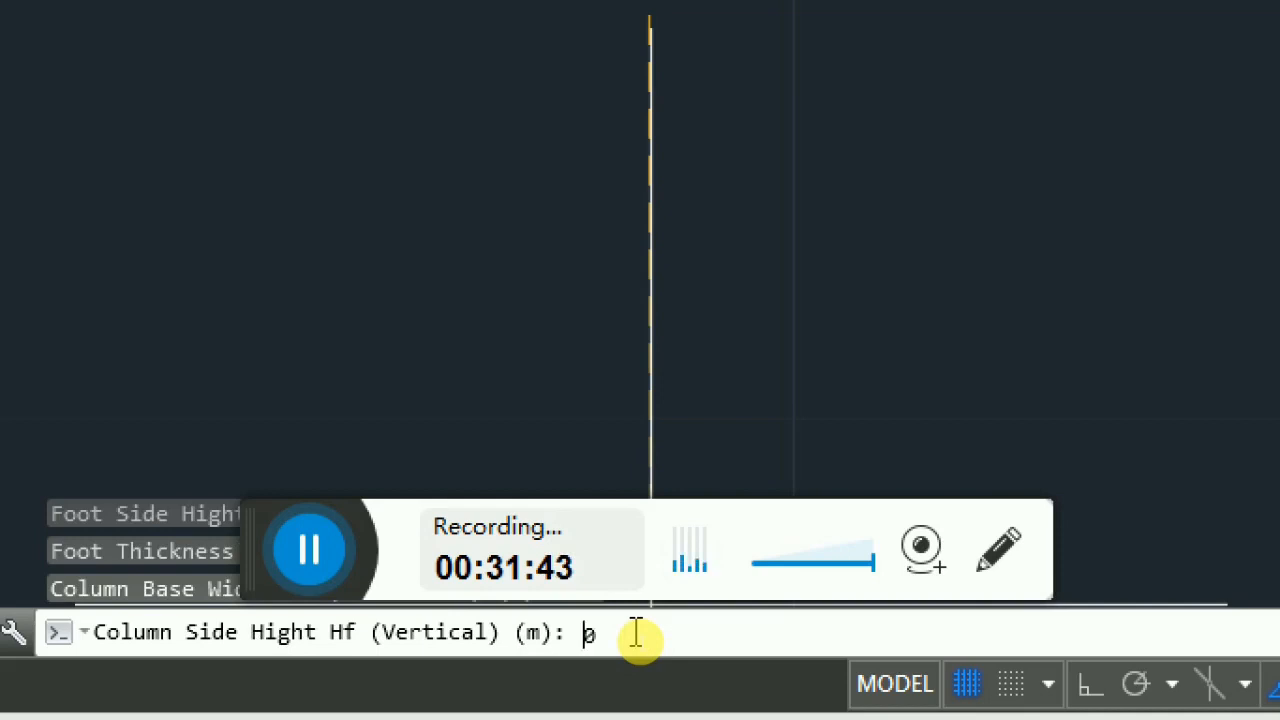
text(0.6)
key(Return)
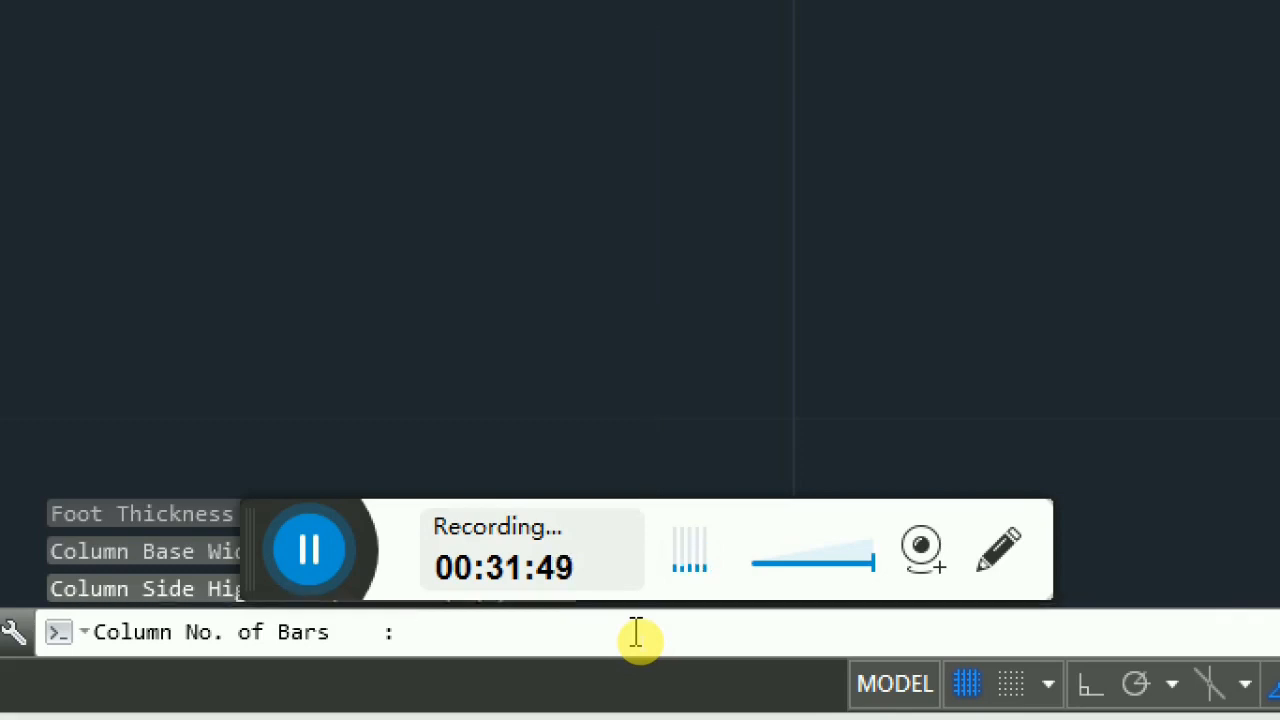
- Give the footing column 6 bars in 2 layers with a 16 mm bar diameter
text(6)
key(Return)
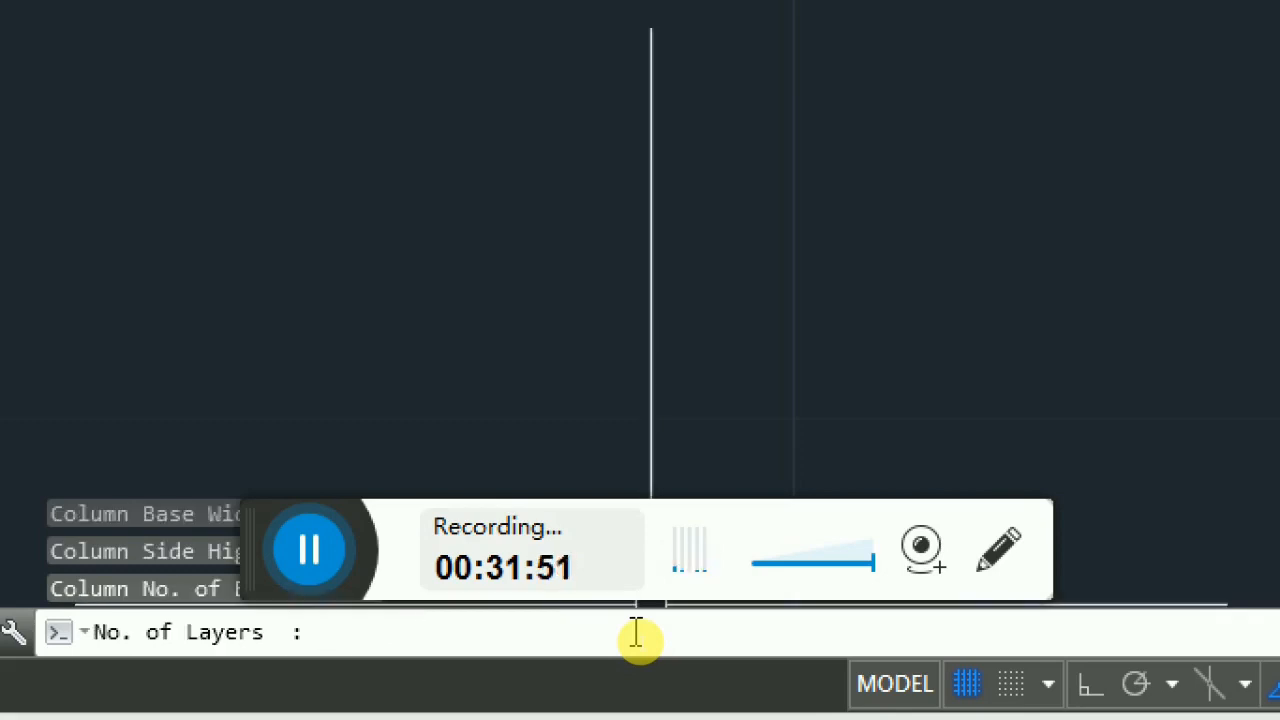
text(2)
key(Return)
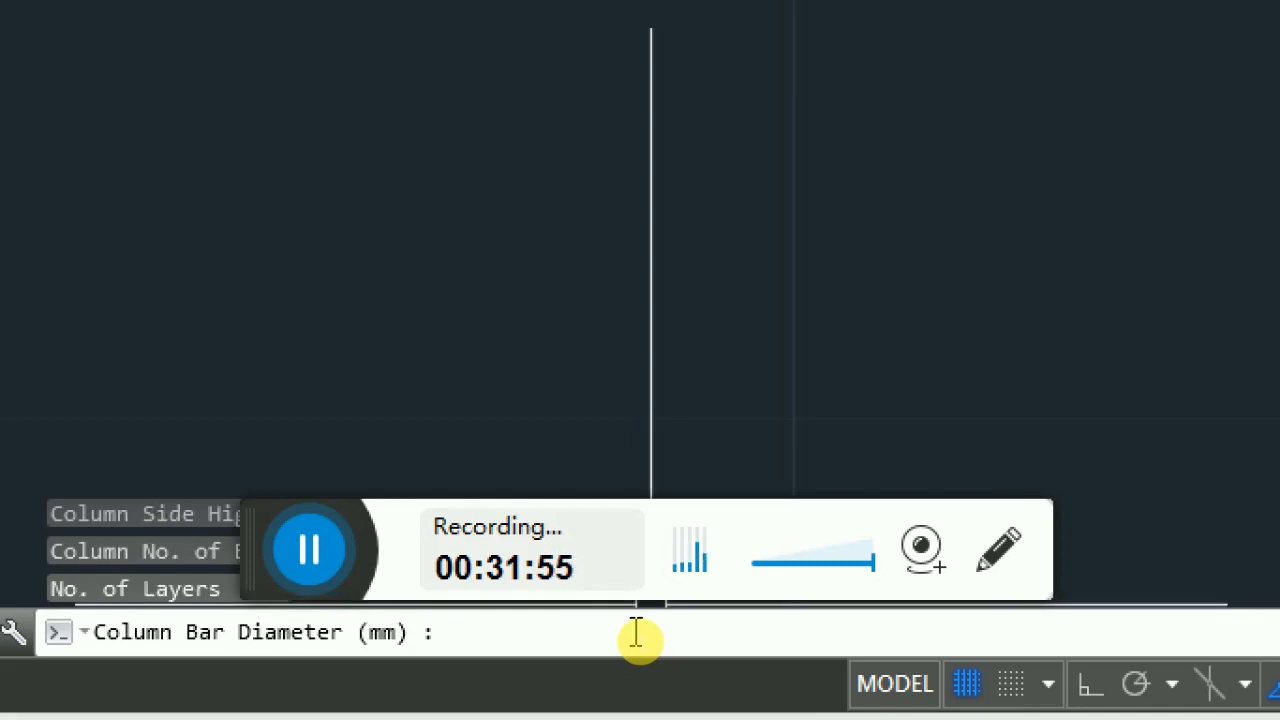
text(16)
key(Return)
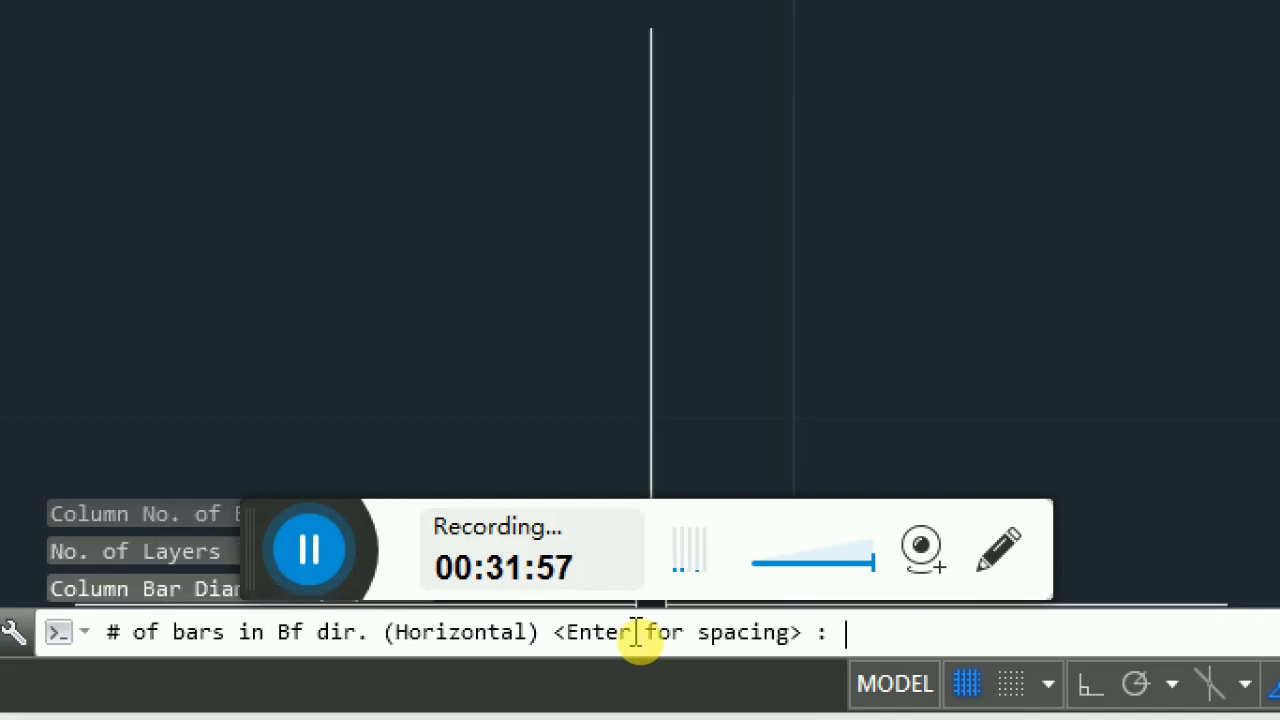
text(20)
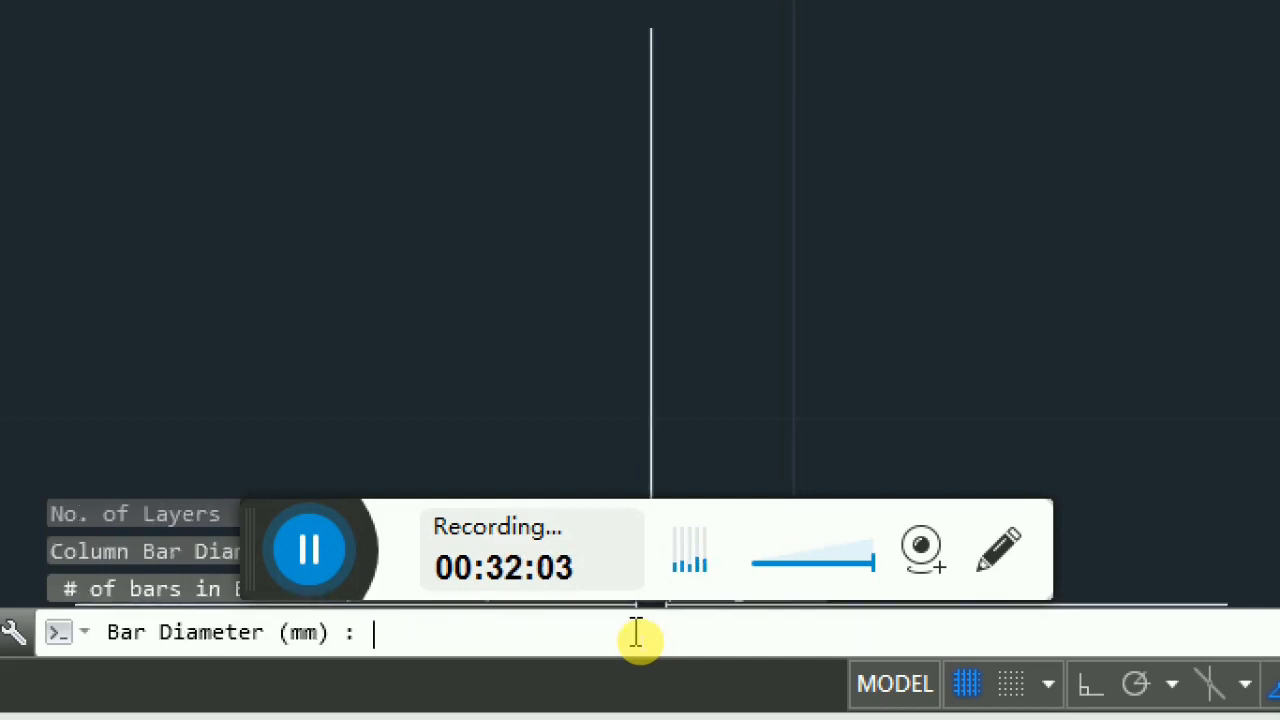
- Set 20 footing bars of 12 mm diameter in the horizontal Bf direction
text(2)
key(Return)
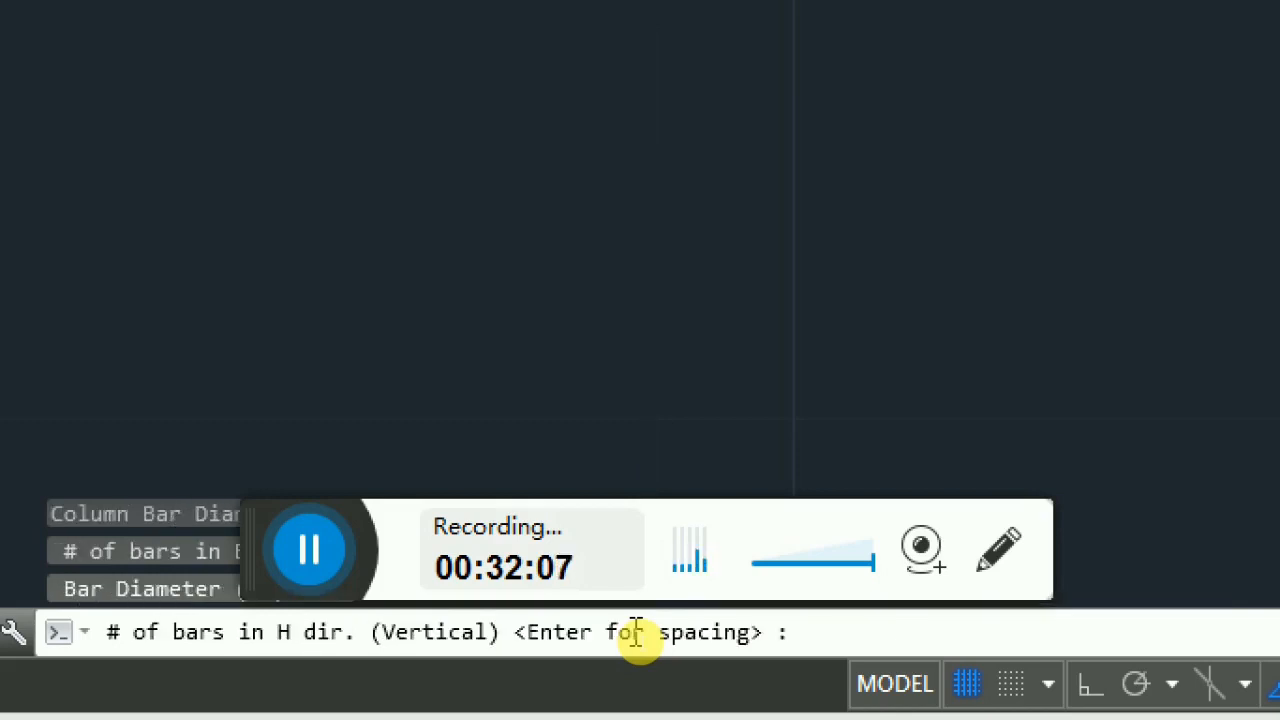
- Try to enter 1.8 as the number of bars in the vertical H direction
text(1)
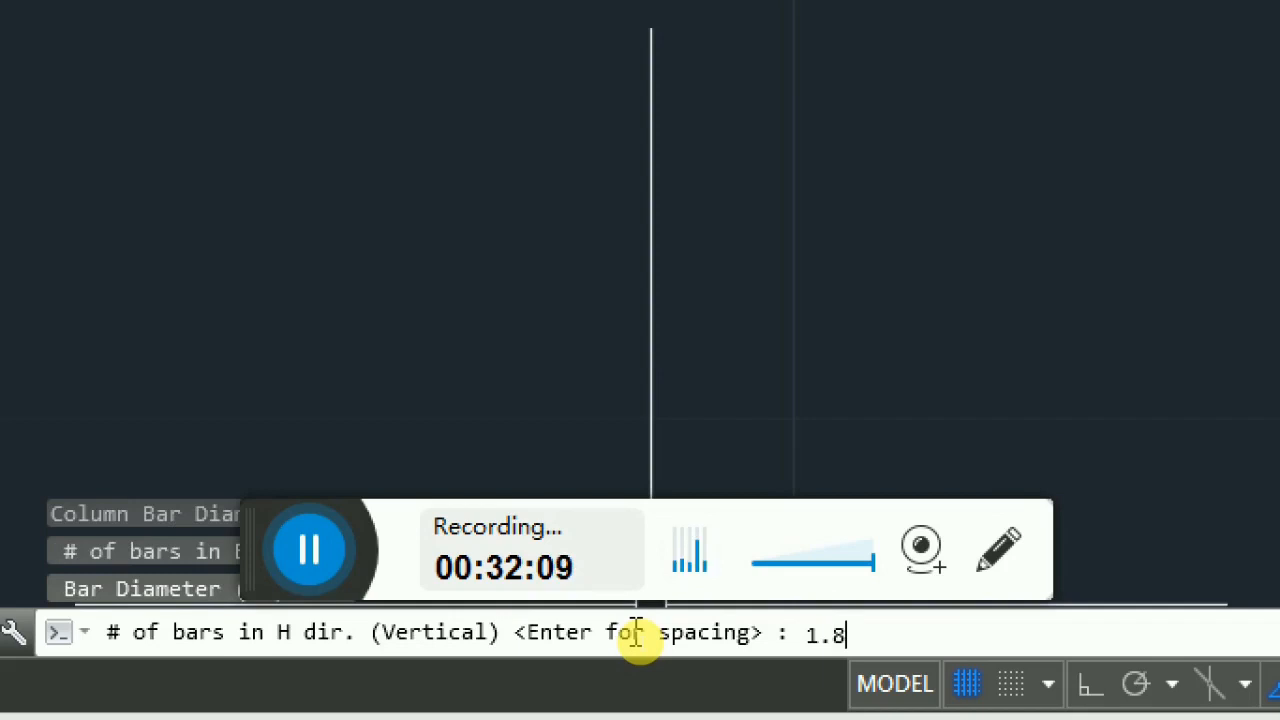
text(.8)
key(Return)
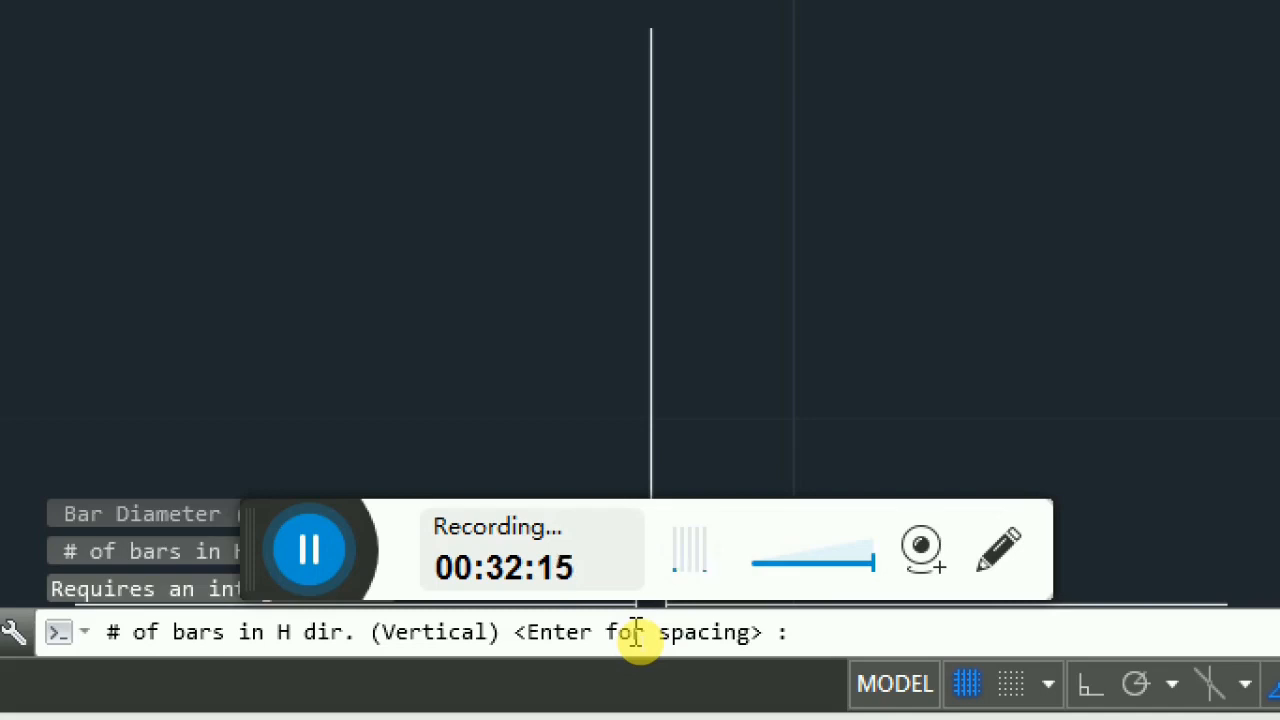
- Set 18 bars of 12 mm diameter in the vertical H direction and name the footing fooot
text(18)
key(Return)
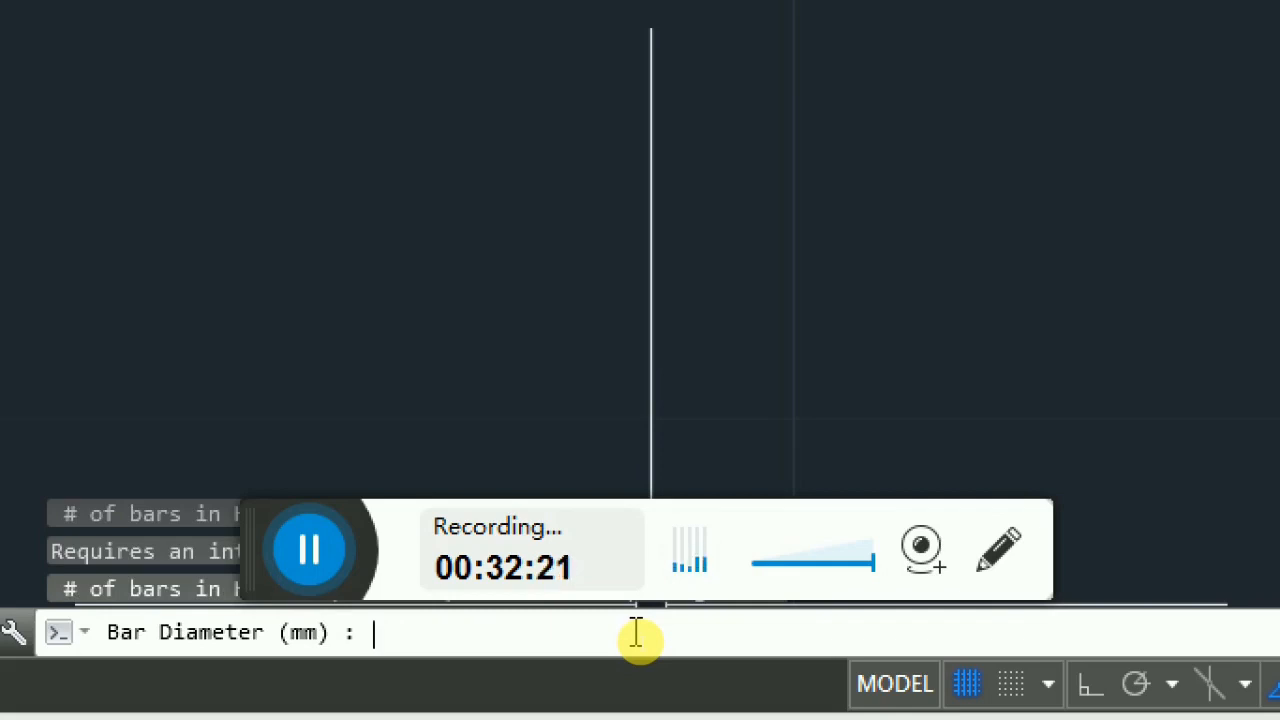
text(12)
key(Return)
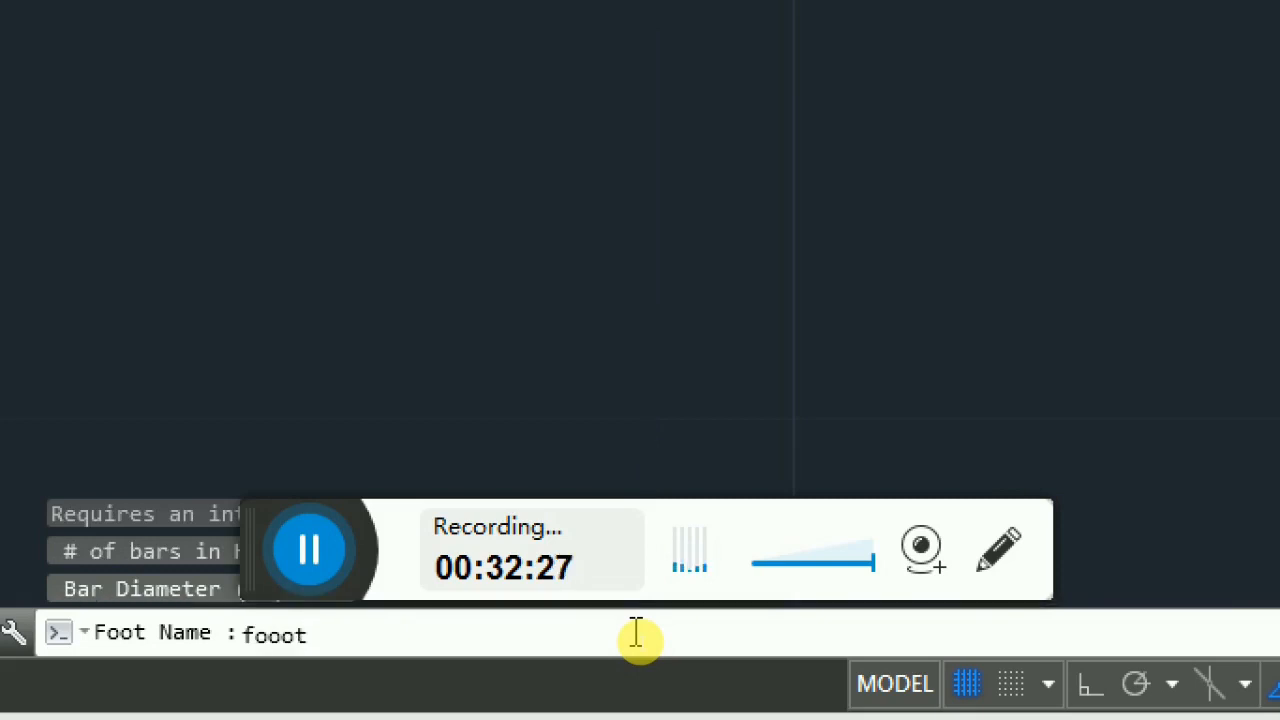
key(Return)
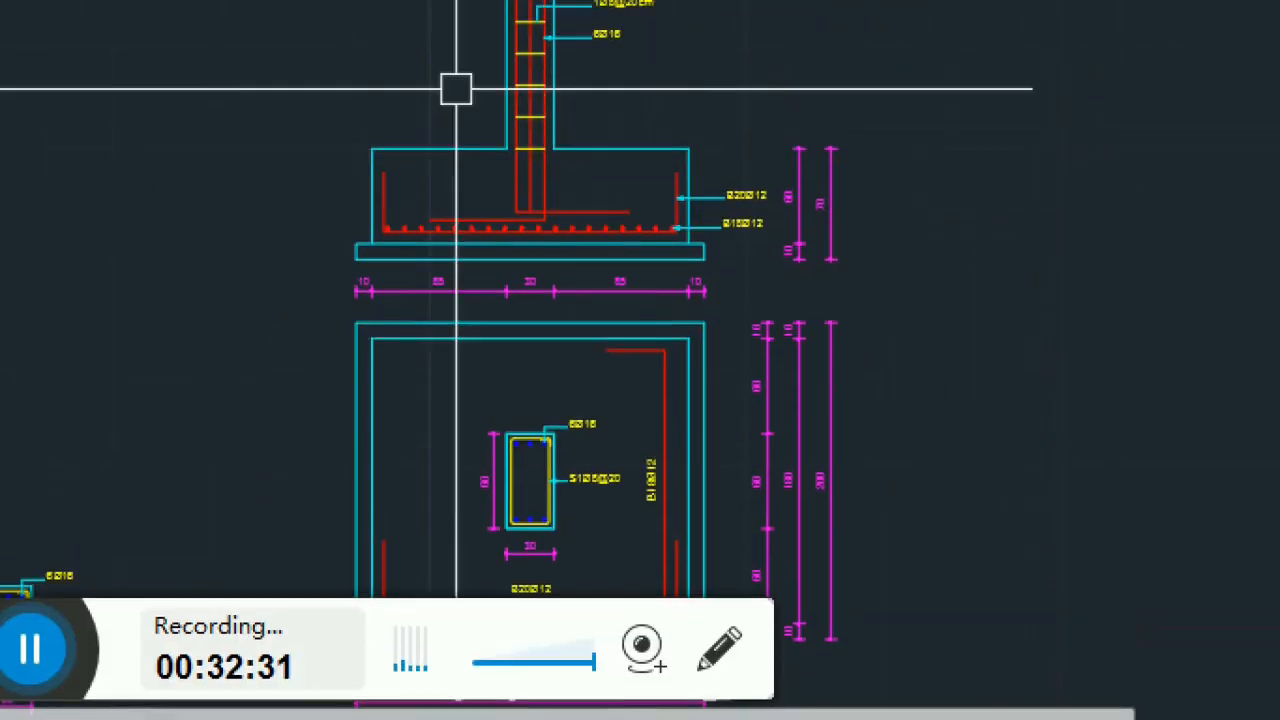
- Zoom and pan around the drawing to examine the generated column and footing sections
scroll(783, 110, down, 6)
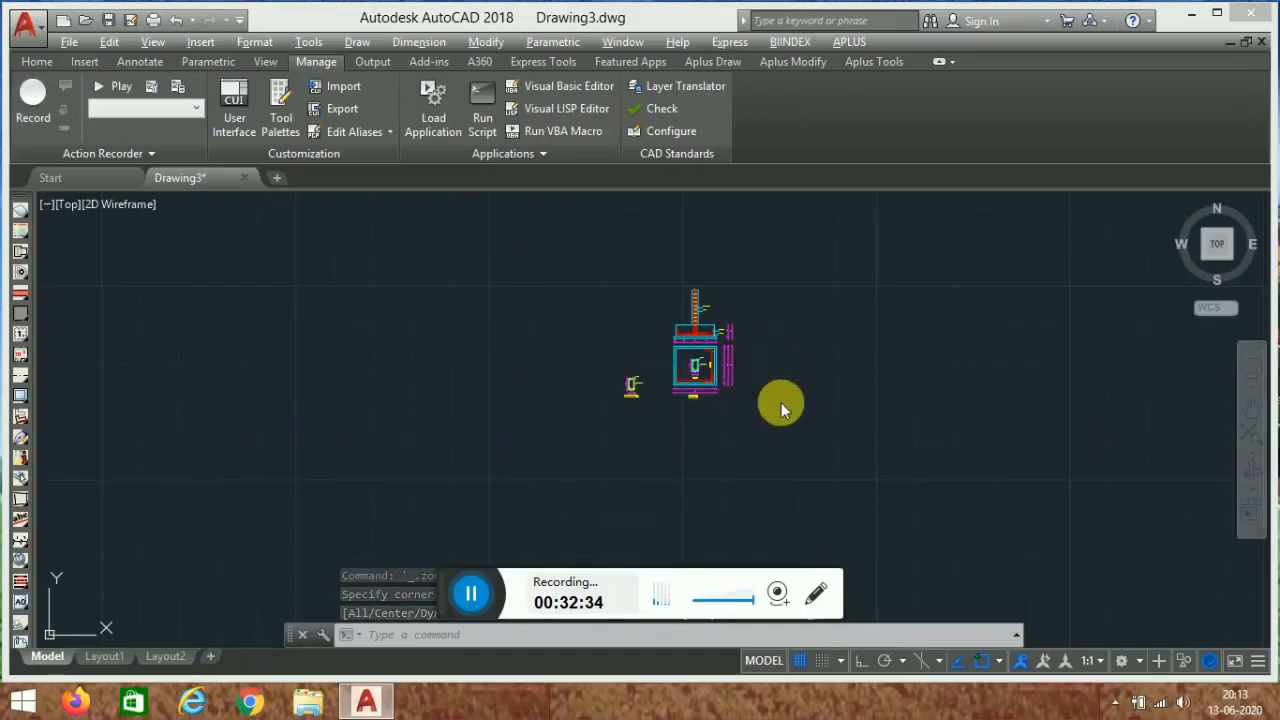
scroll(731, 423, up, 7)
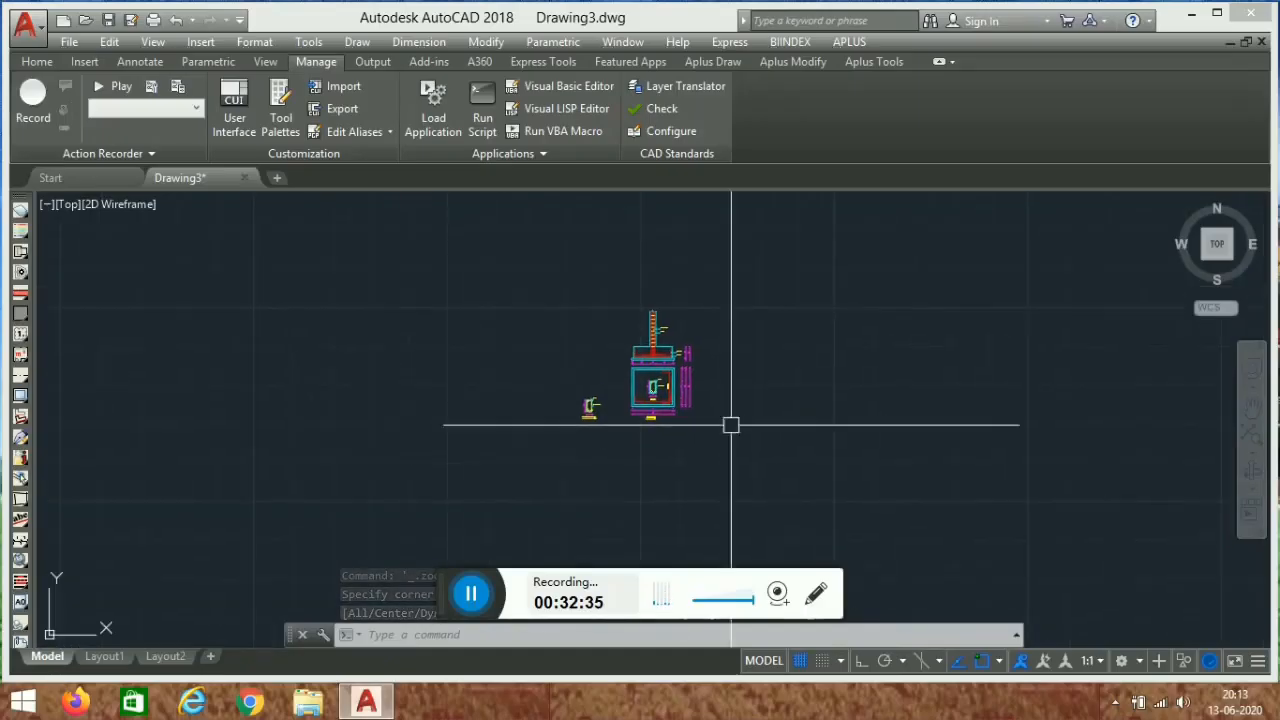
scroll(737, 366, down, 3)
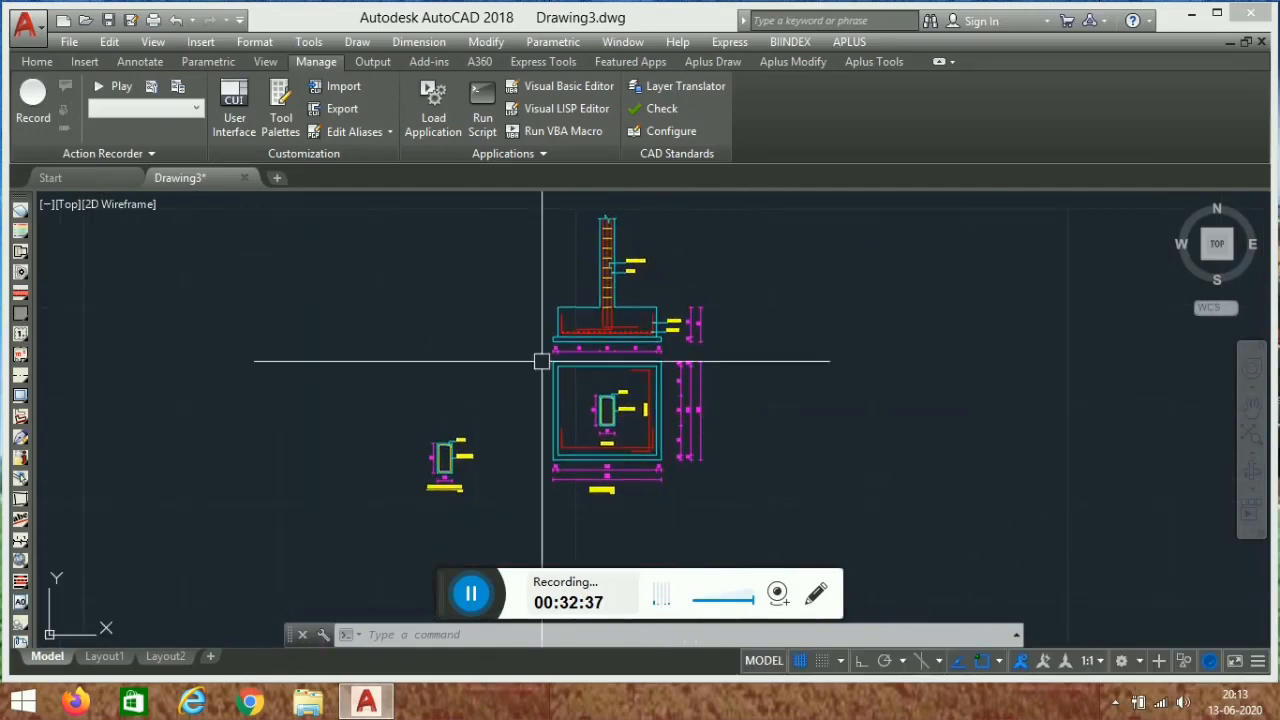
scroll(771, 343, up, 5)
scroll(810, 349, down, 4)
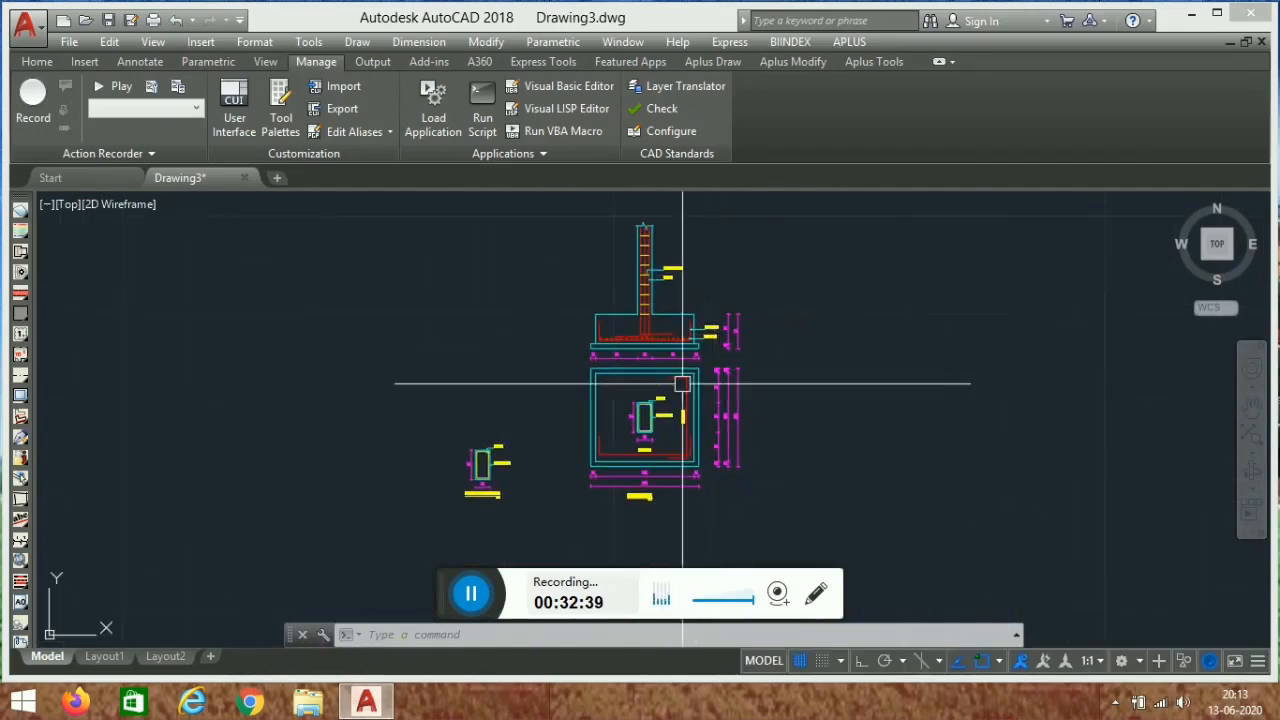
scroll(576, 458, up, 6)
middle_drag(183, 329, 469, 371)
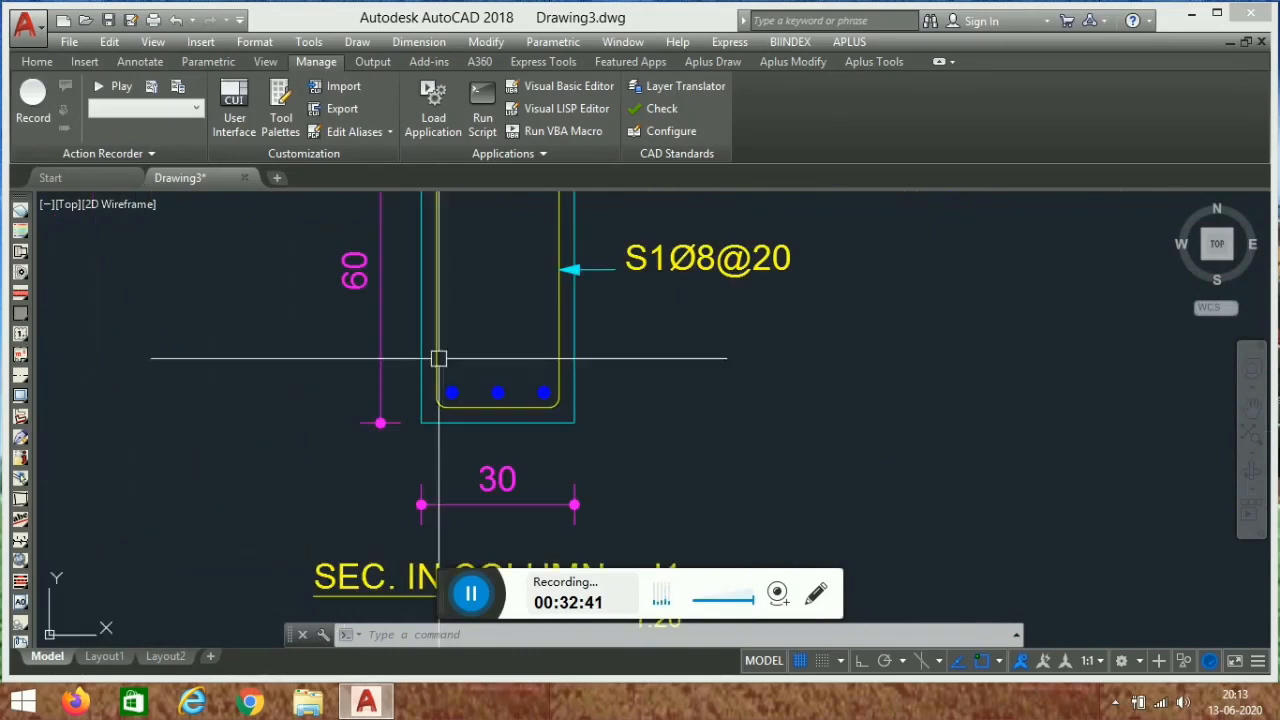
scroll(544, 304, down, 6)
middle_drag(767, 391, 630, 469)
scroll(760, 300, down, 5)
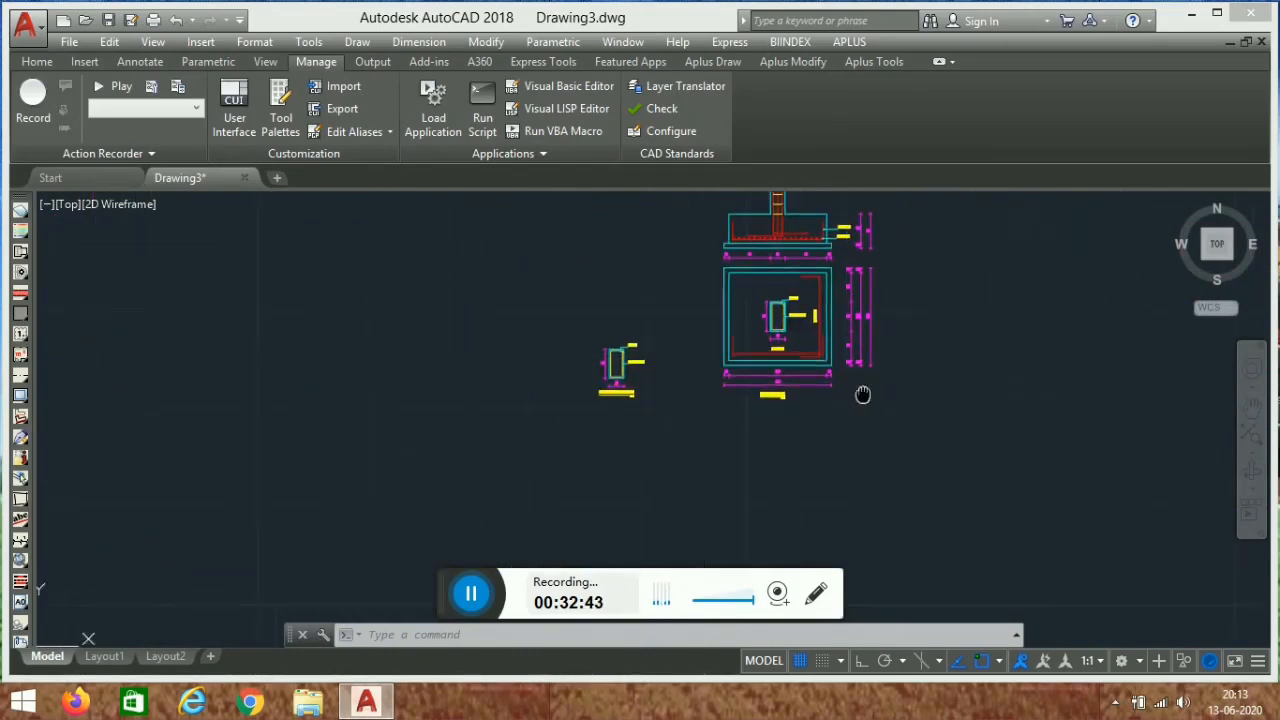
scroll(751, 443, up, 2)
scroll(615, 316, up, 4)
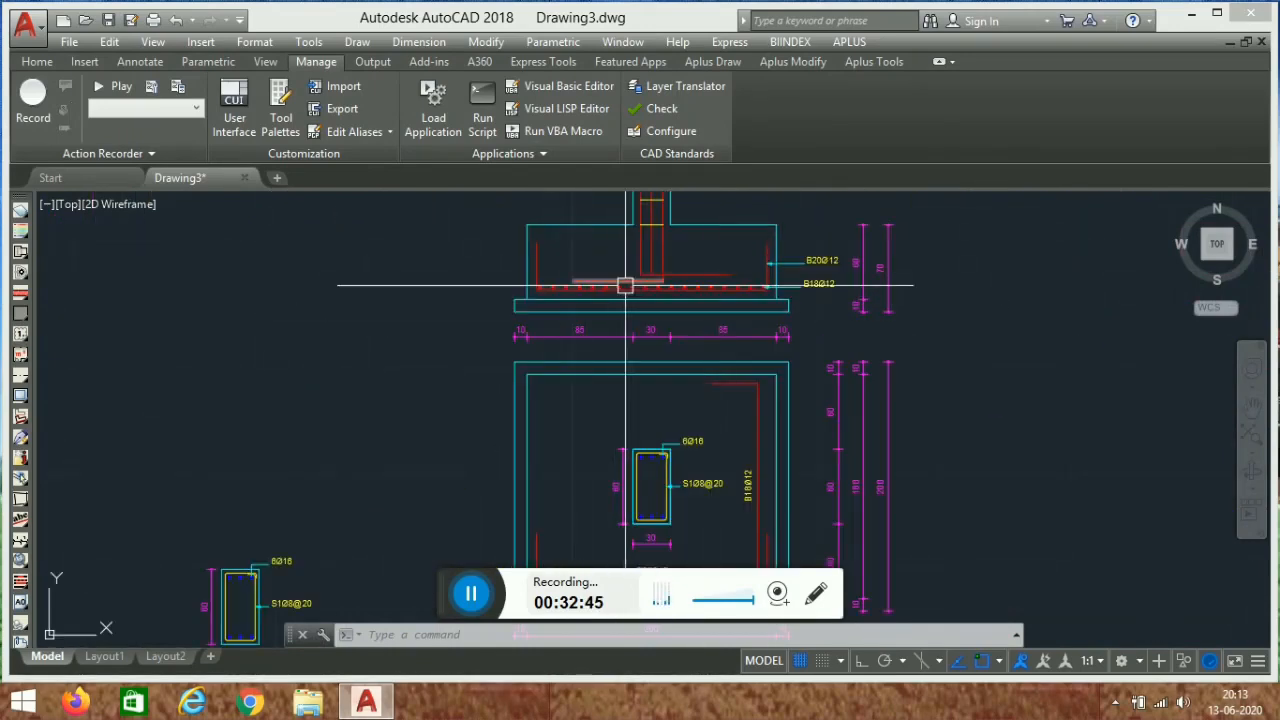
scroll(628, 350, down, 4)
scroll(640, 406, up, 5)
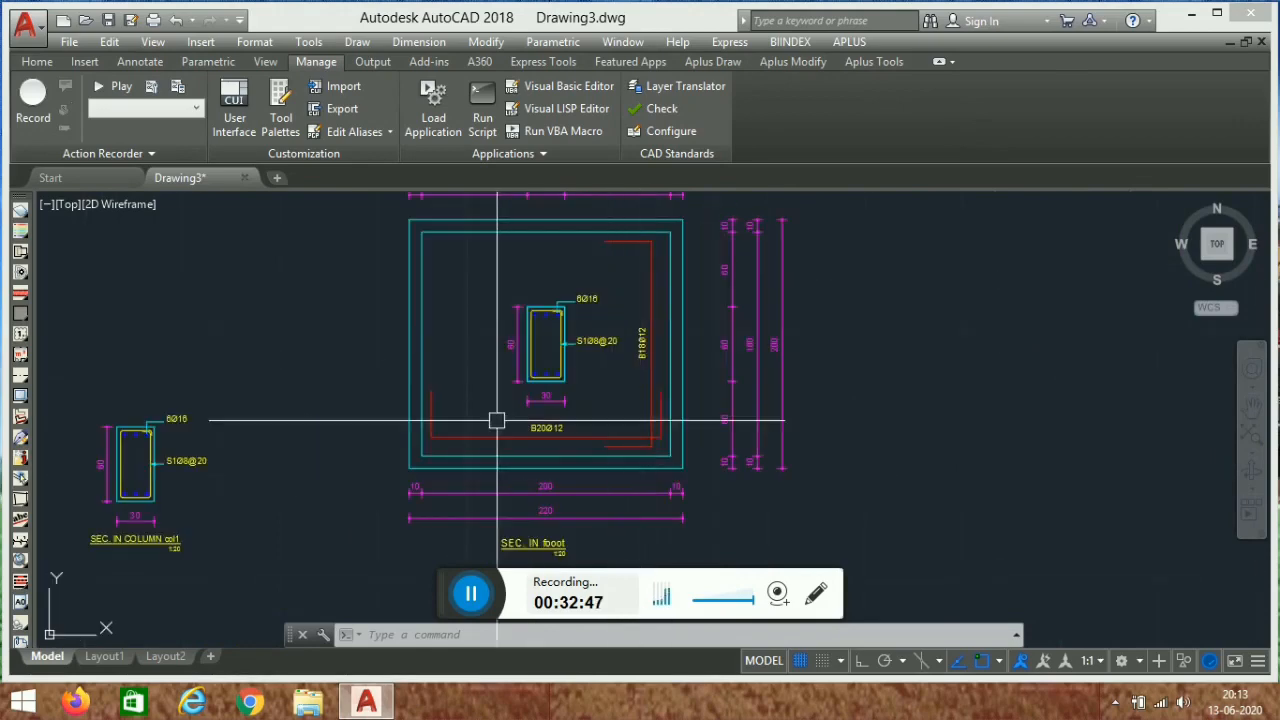
scroll(591, 363, down, 5)
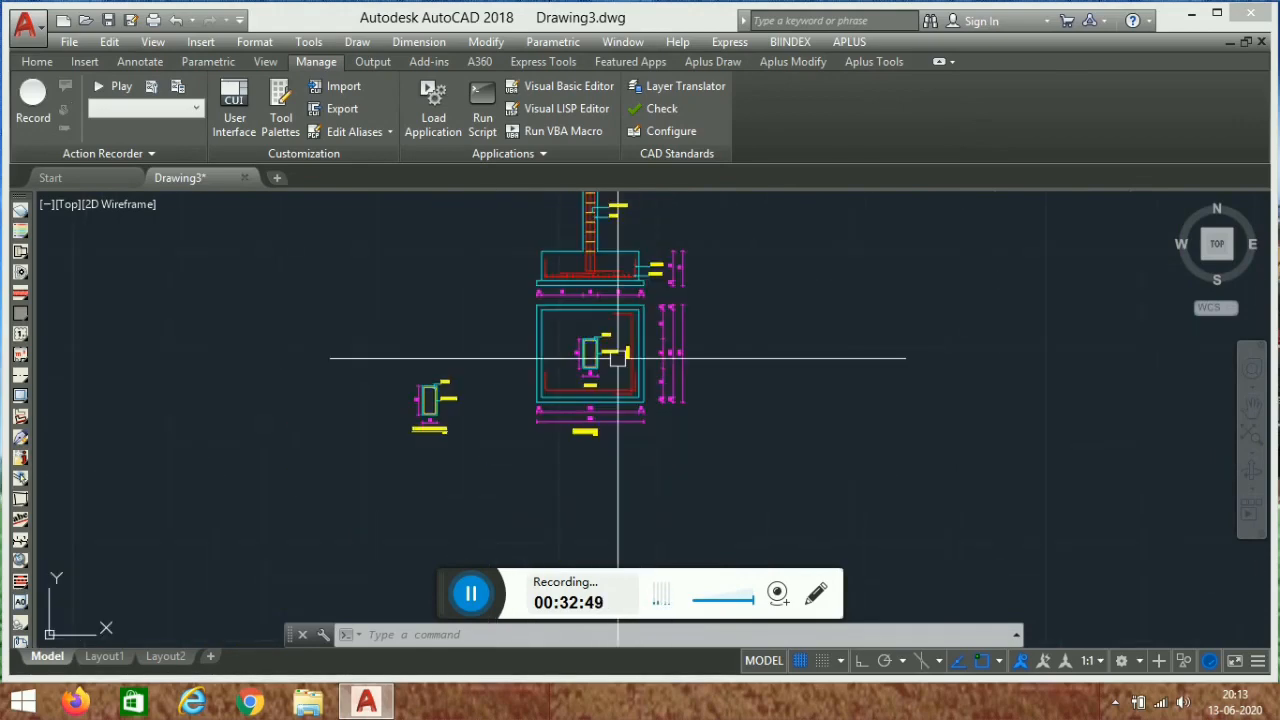
scroll(600, 370, up, 3)
middle_drag(586, 386, 611, 397)
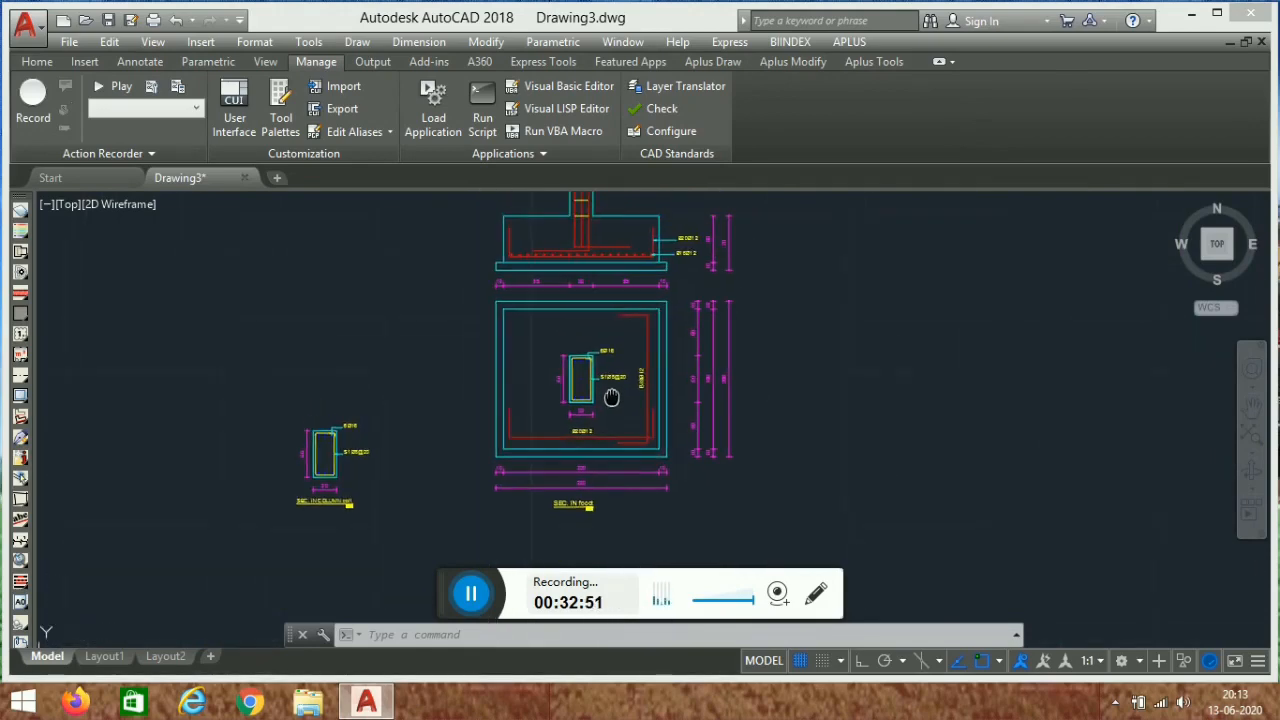
middle_drag(773, 348, 720, 376)
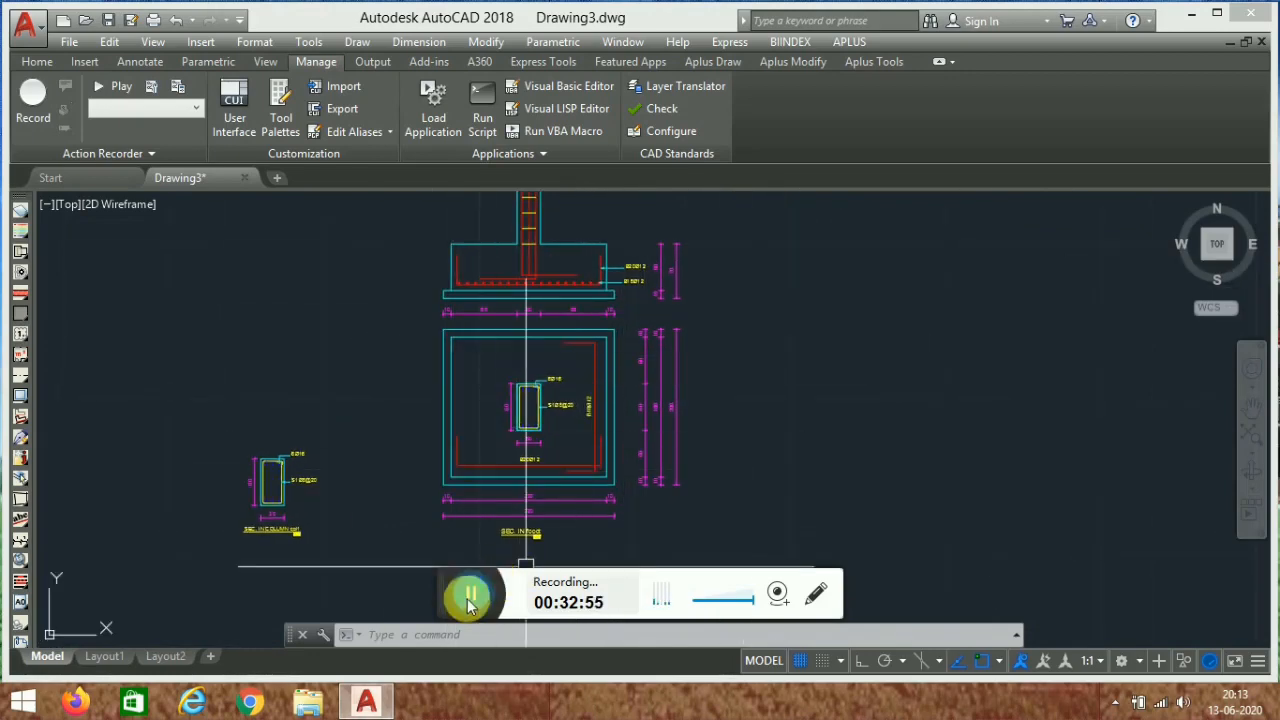
- Switch from the grid line drawing to the Drawing3 drawing
click(470, 598)
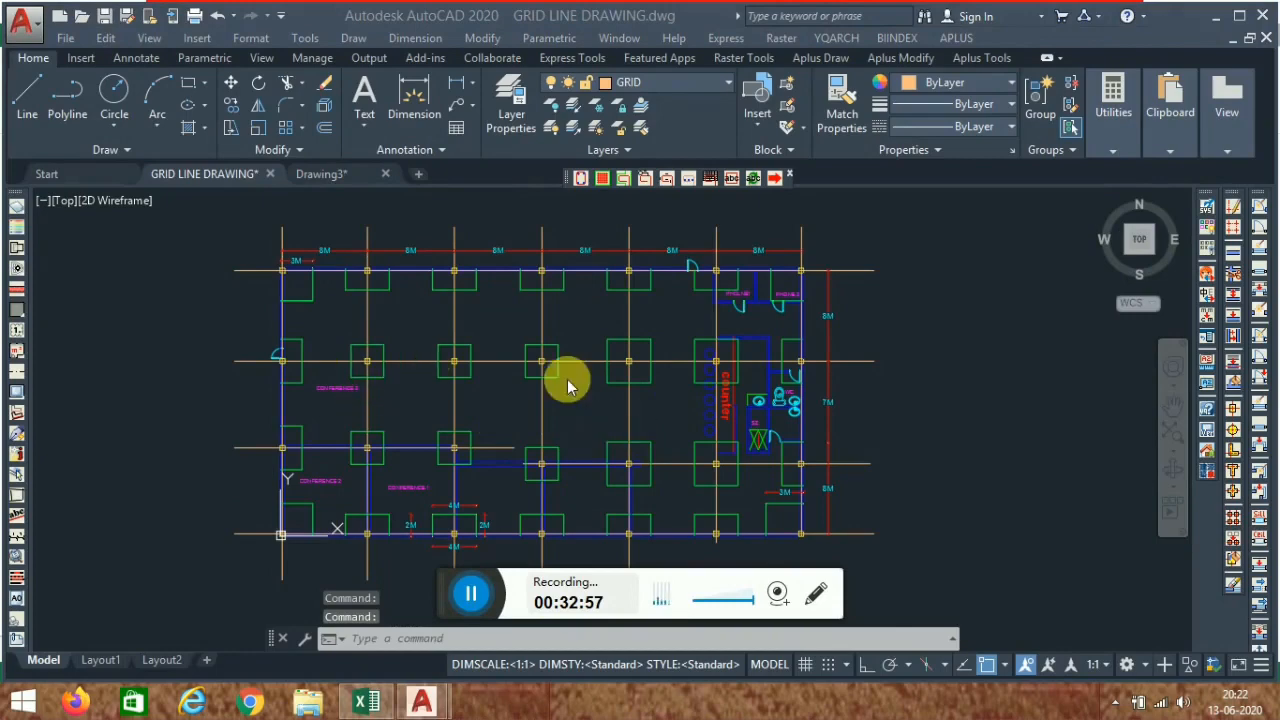
middle_drag(576, 406, 586, 406)
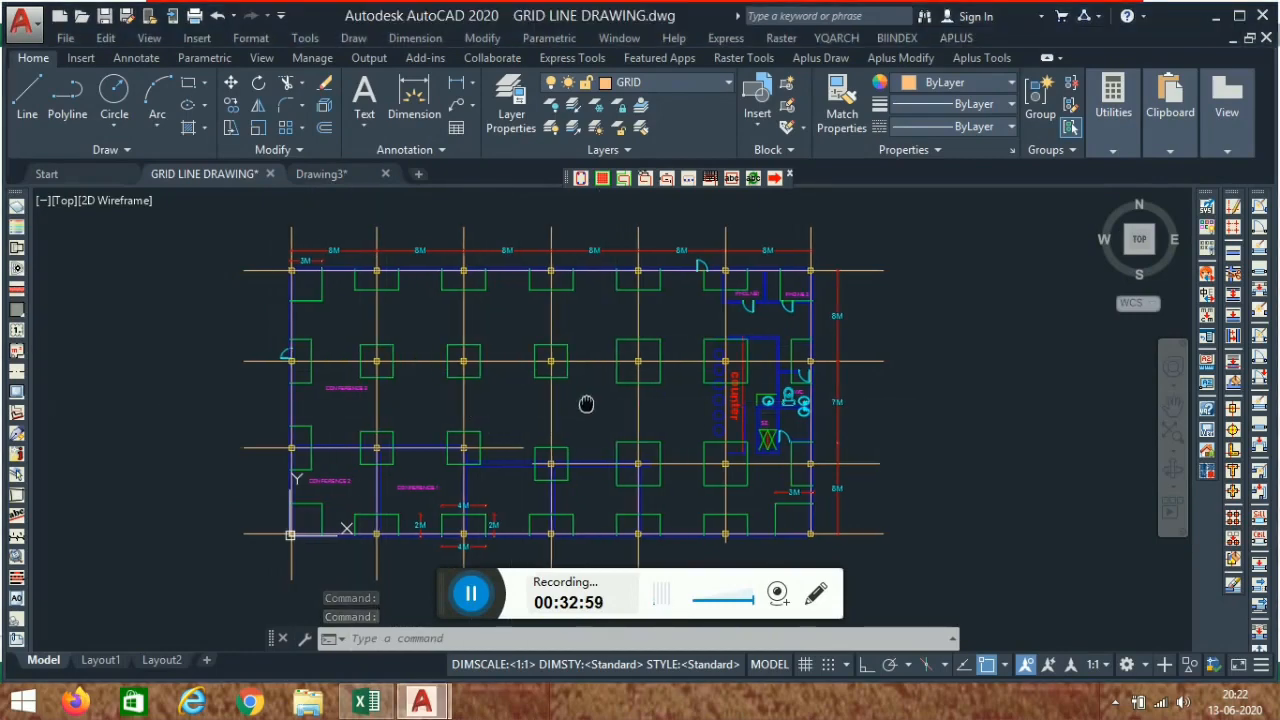
scroll(625, 318, up, 2)
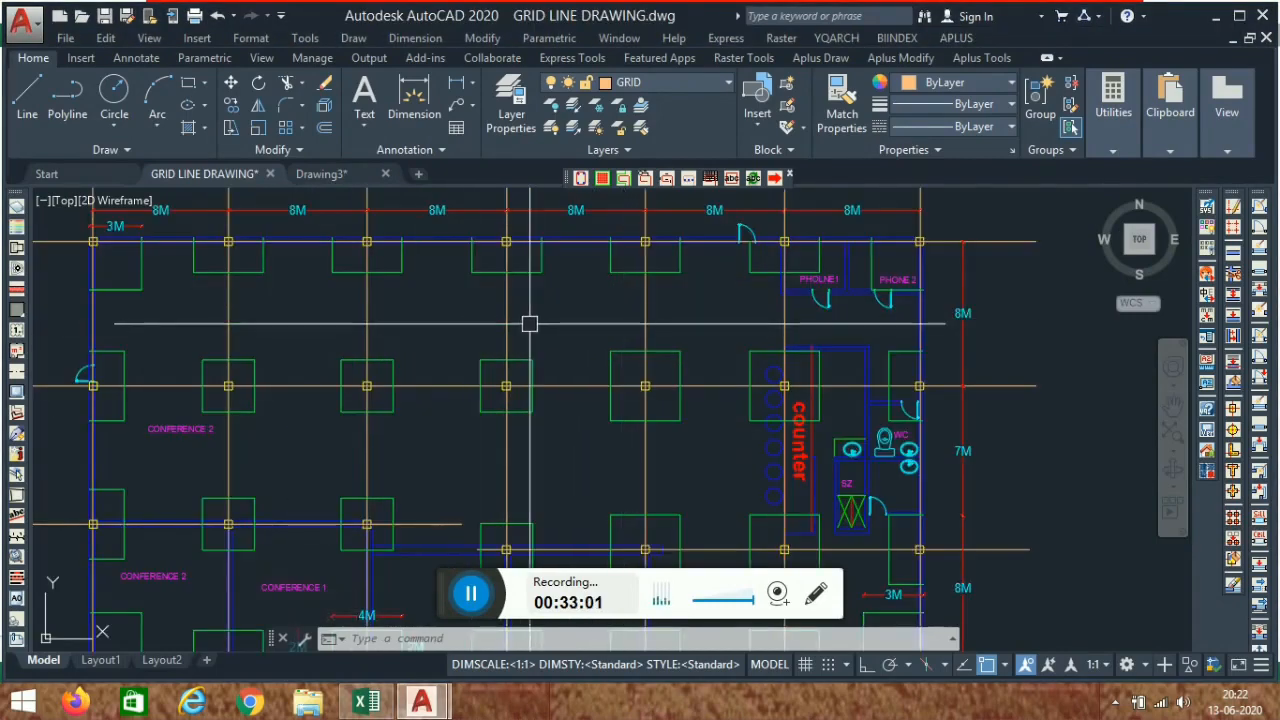
scroll(592, 318, down, 2)
middle_drag(483, 368, 410, 377)
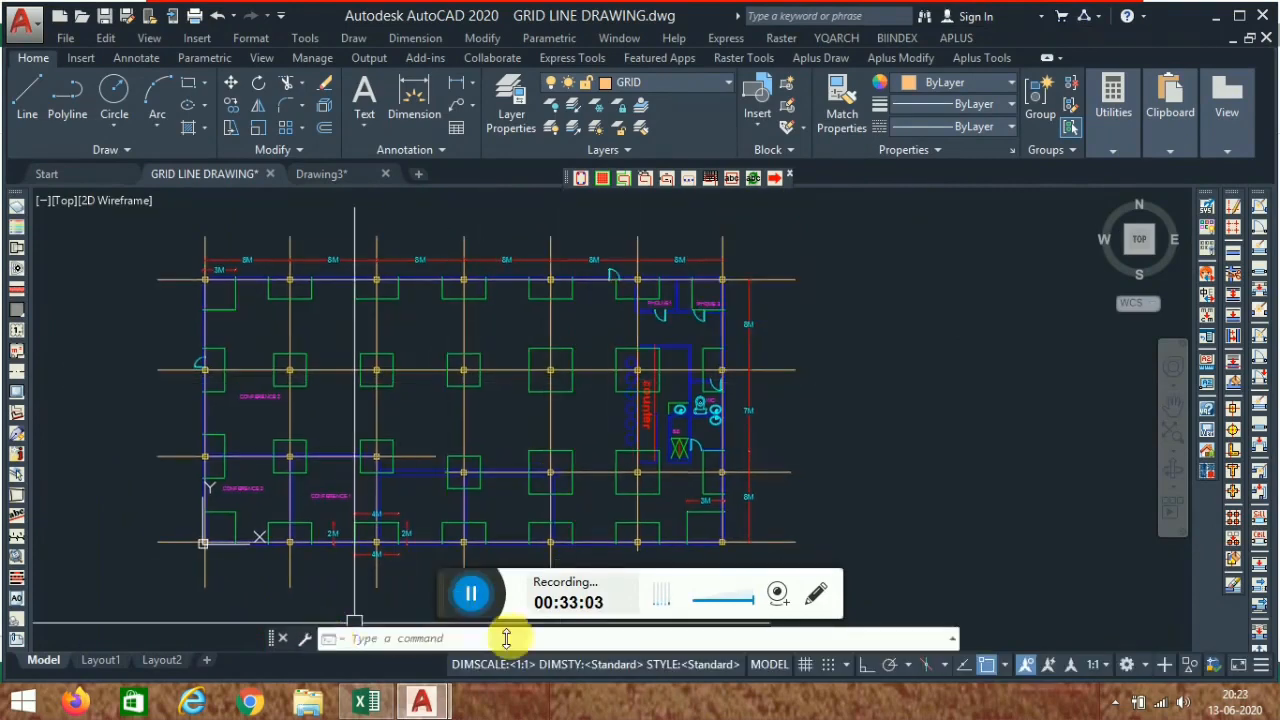
click(335, 180)
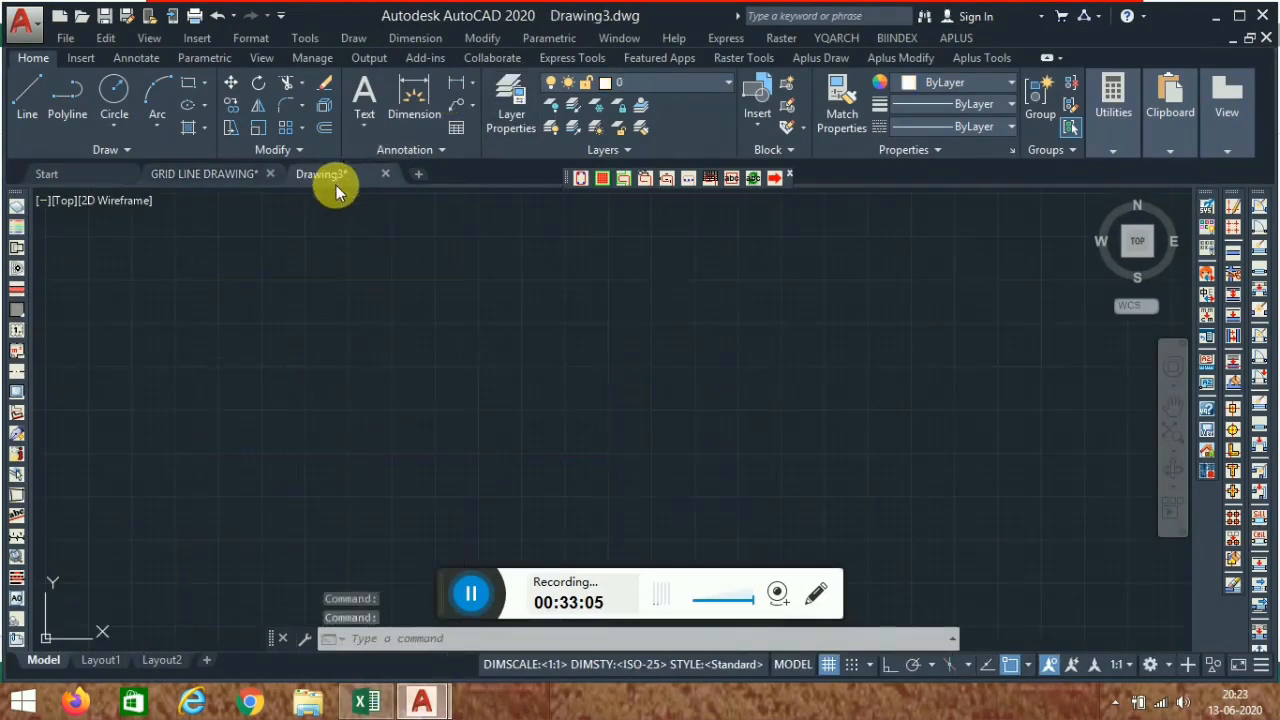
- Switch to the Excel beam-drawing workbook and look over its beam dimension inputs
click(366, 702)
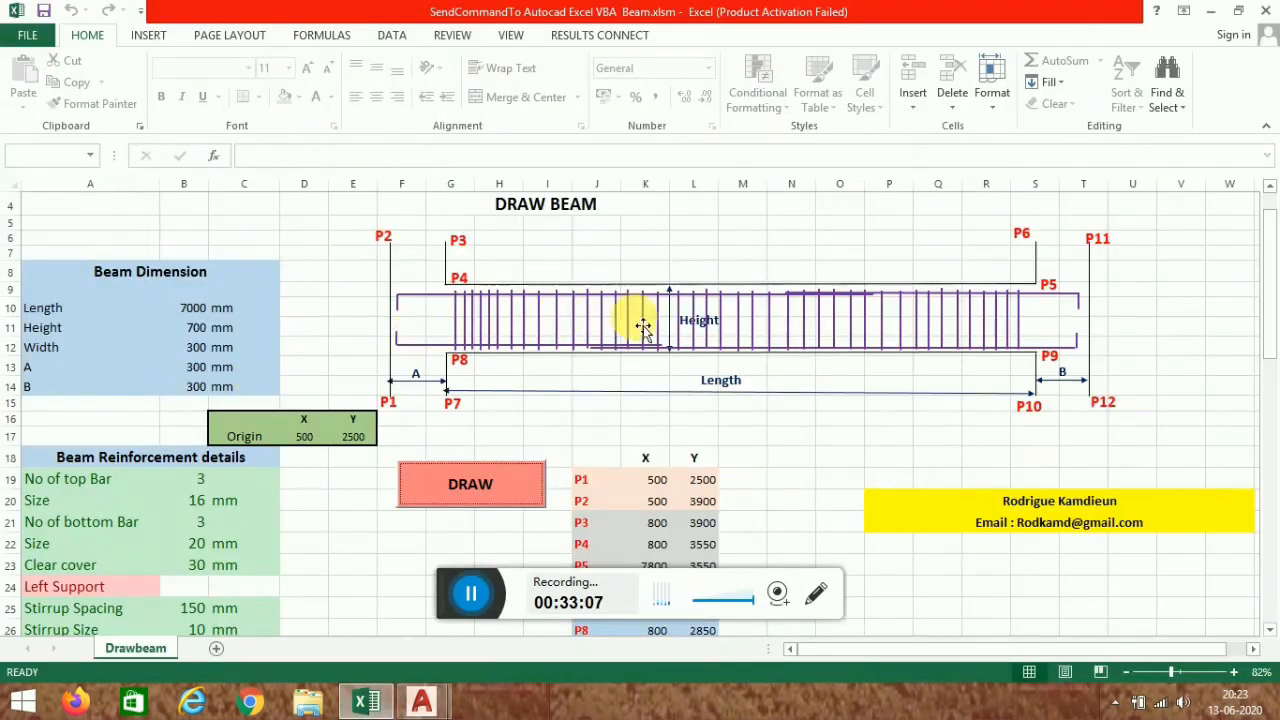
scroll(229, 397, down, 2)
scroll(180, 314, up, 2)
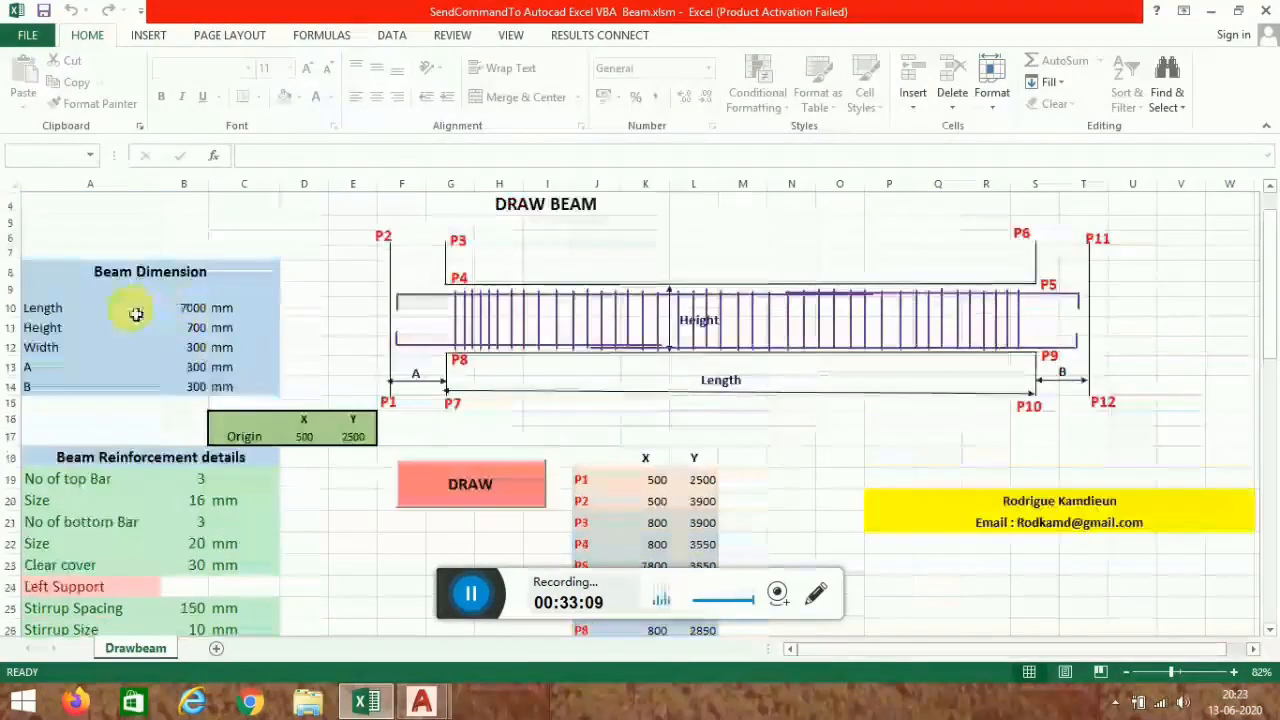
- Review the beam reinforcement details, support stirrup settings and point coordinate table in the workbook
scroll(287, 291, down, 2)
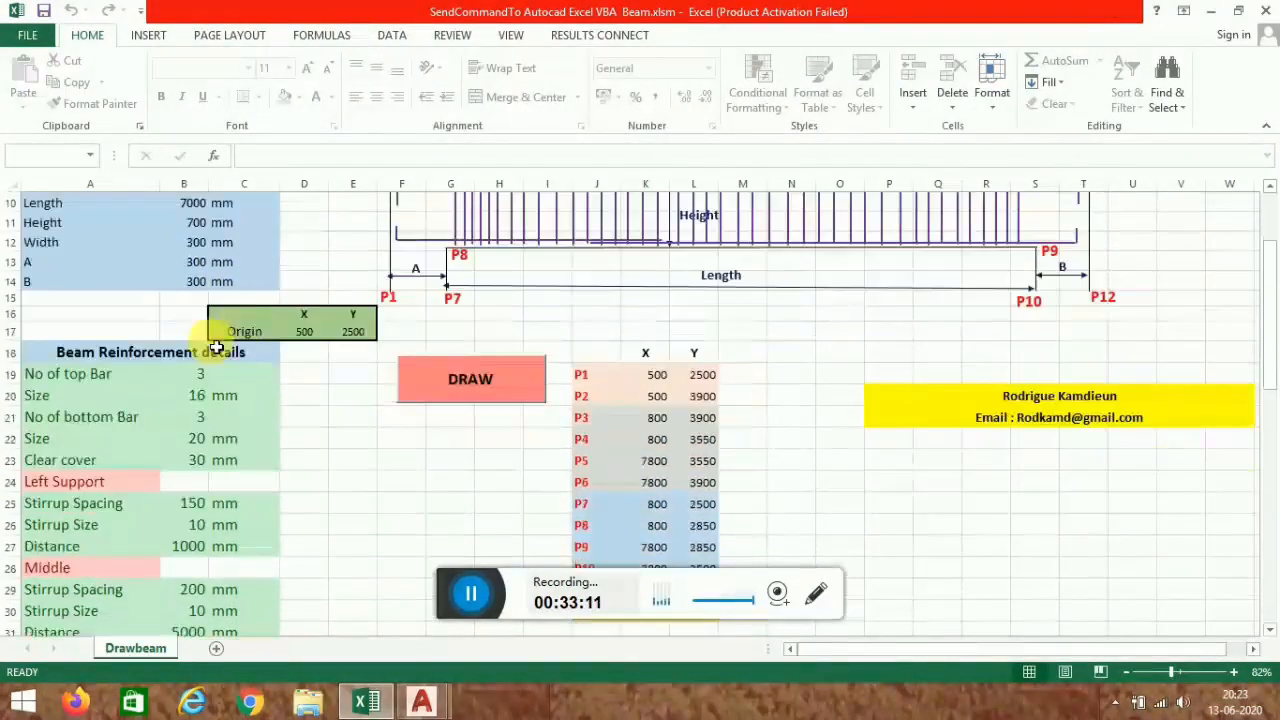
scroll(259, 266, down, 2)
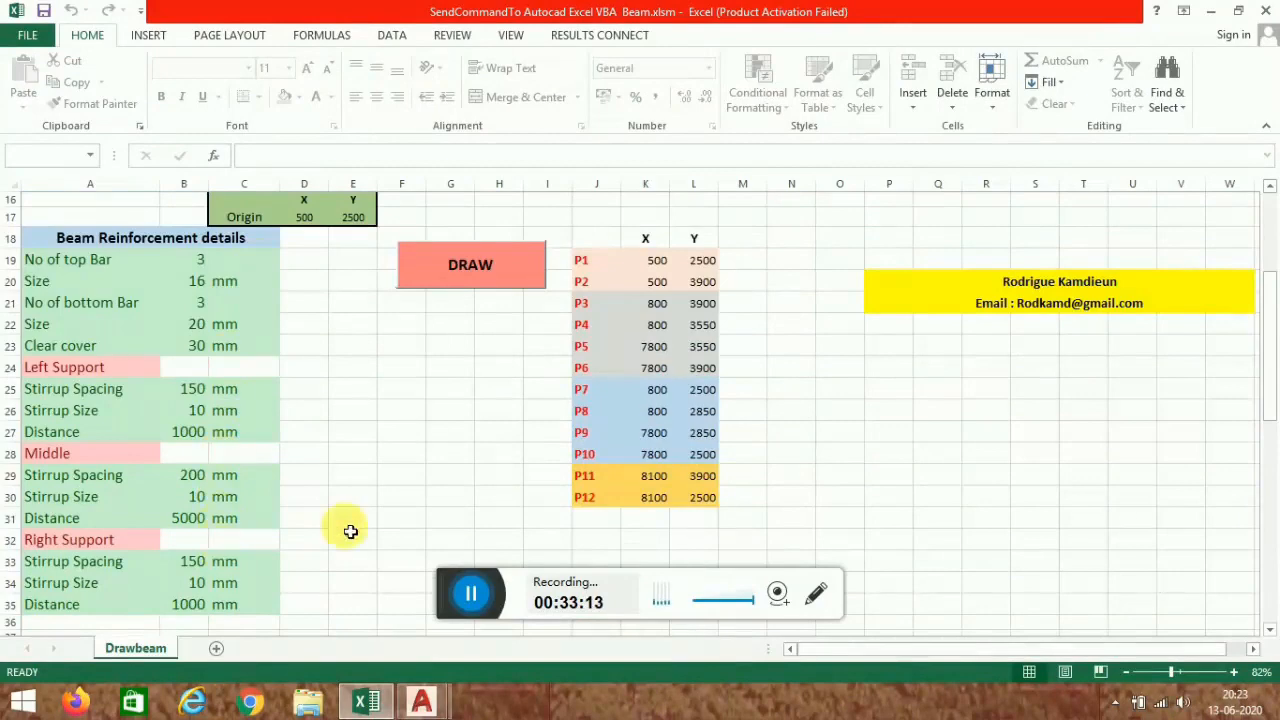
scroll(706, 372, up, 5)
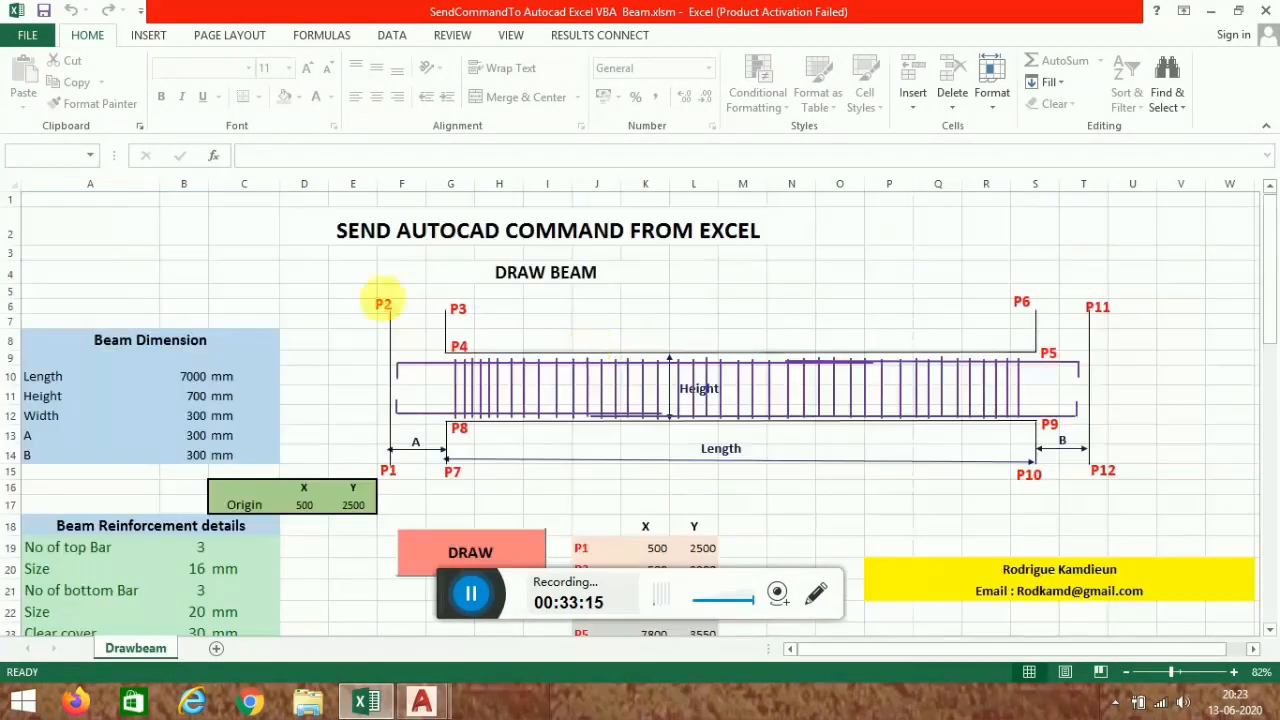
scroll(377, 347, down, 2)
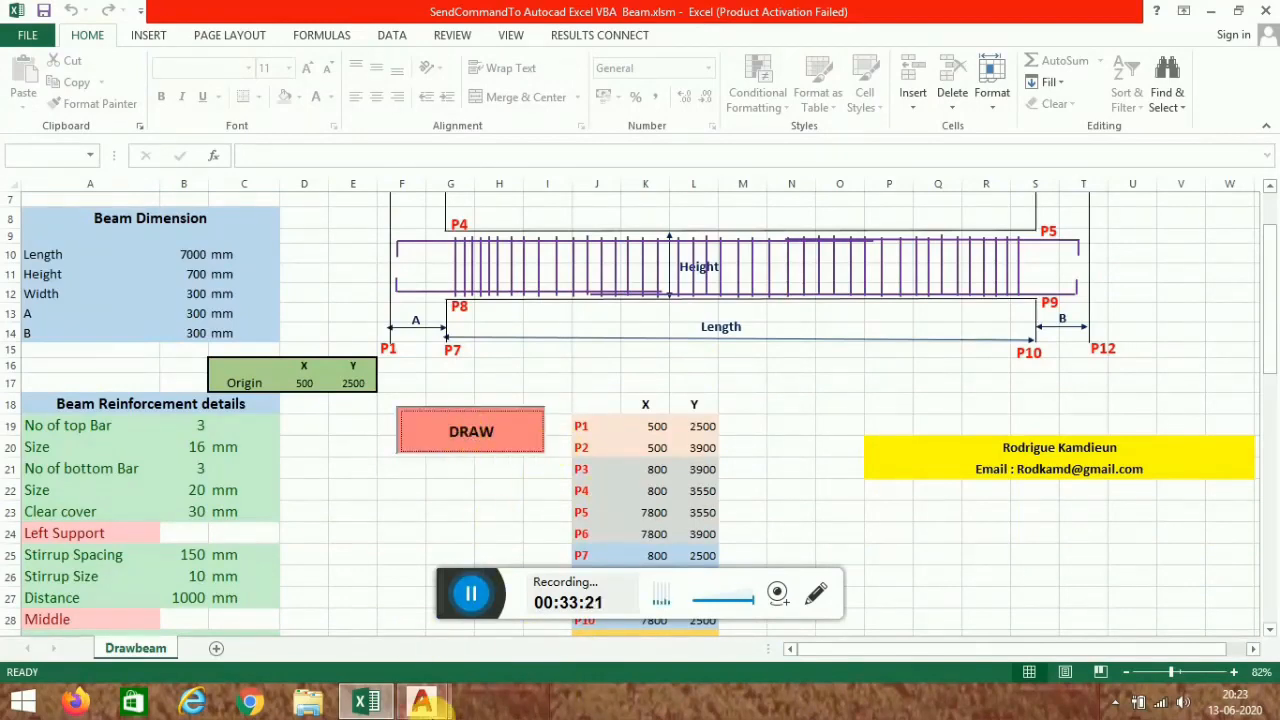
- Switch to AutoCAD and examine the drawn beam elevation with its stirrups and bar labels
mouse_move(432, 712)
click(571, 543)
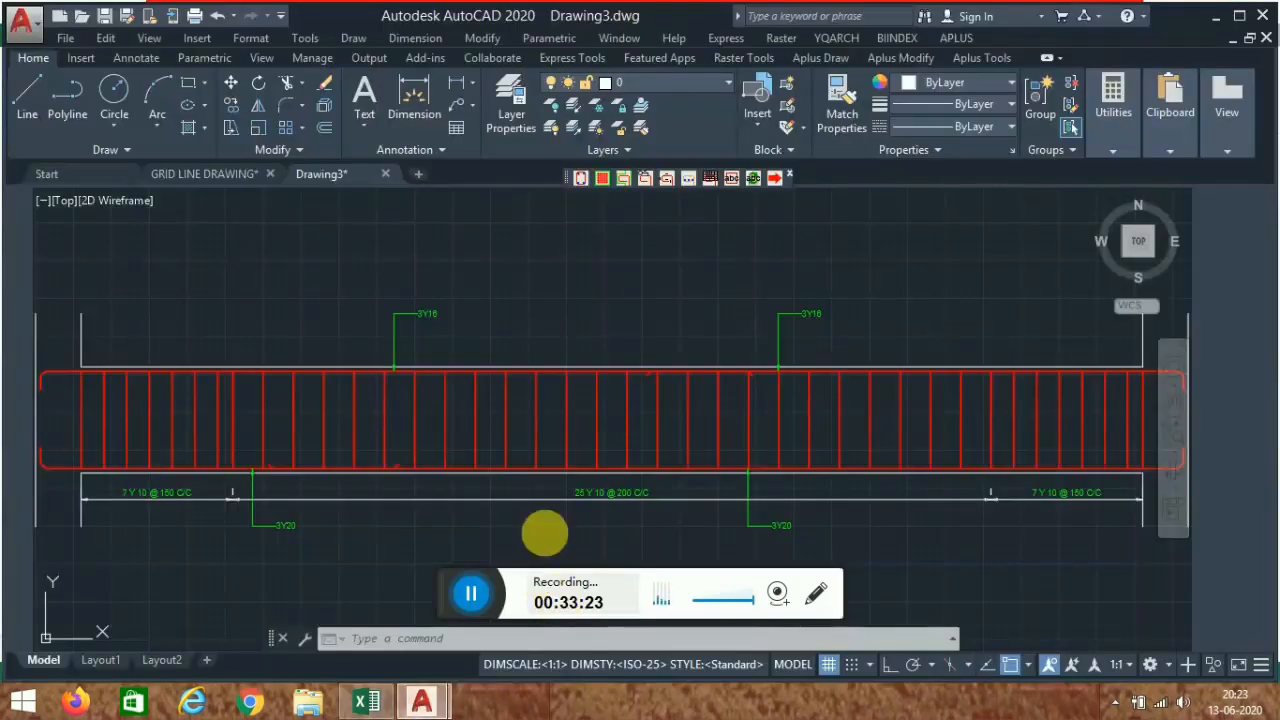
scroll(600, 410, down, 5)
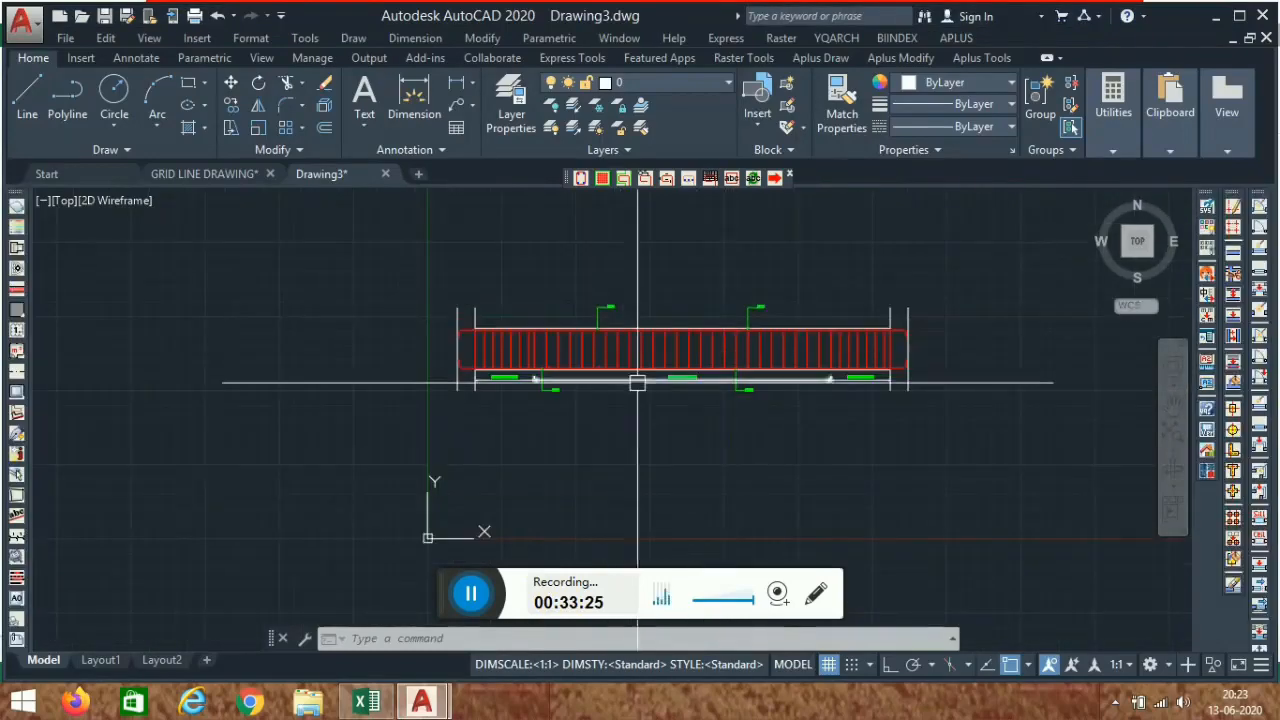
scroll(593, 426, up, 5)
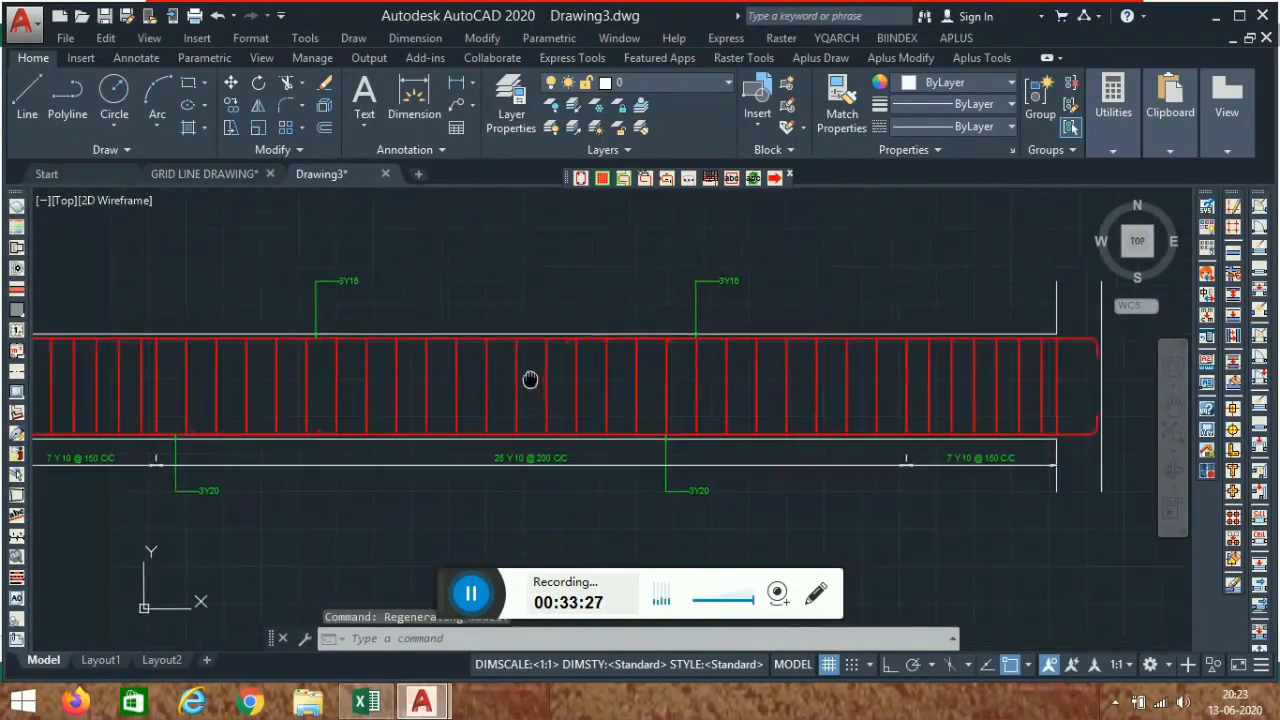
scroll(508, 437, down, 3)
scroll(423, 423, up, 4)
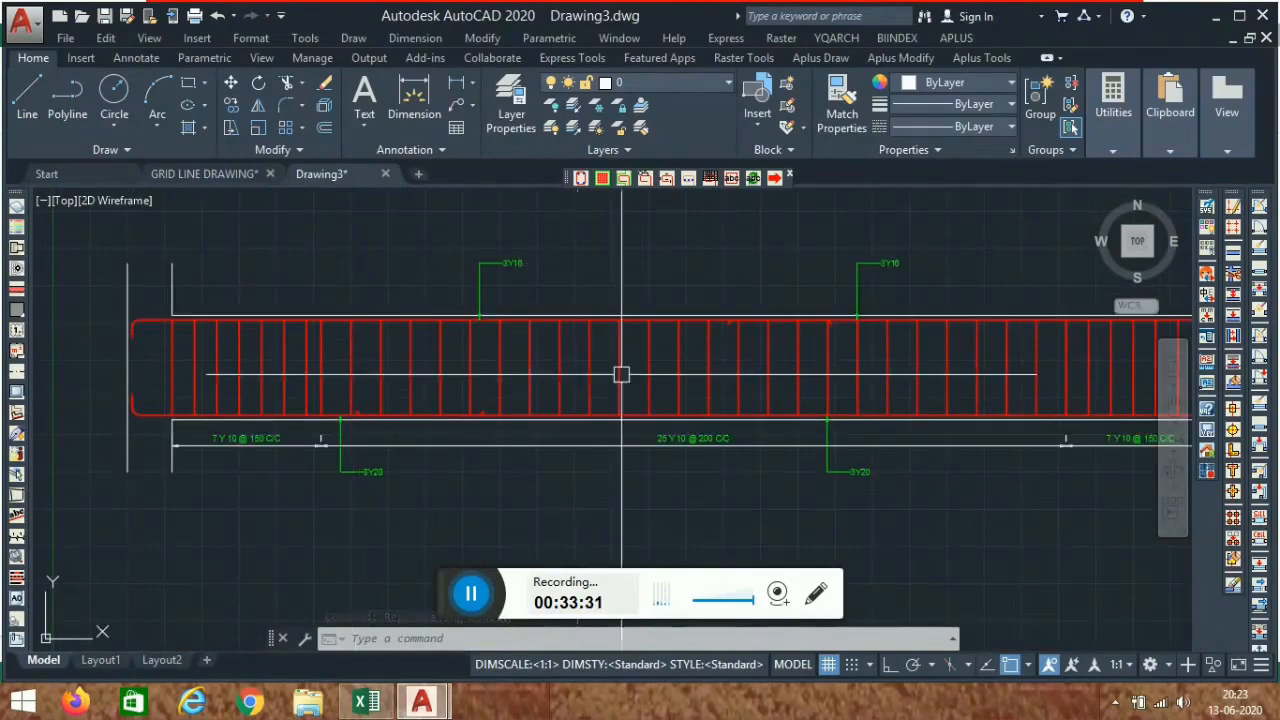
scroll(646, 417, up, 1)
scroll(597, 420, down, 3)
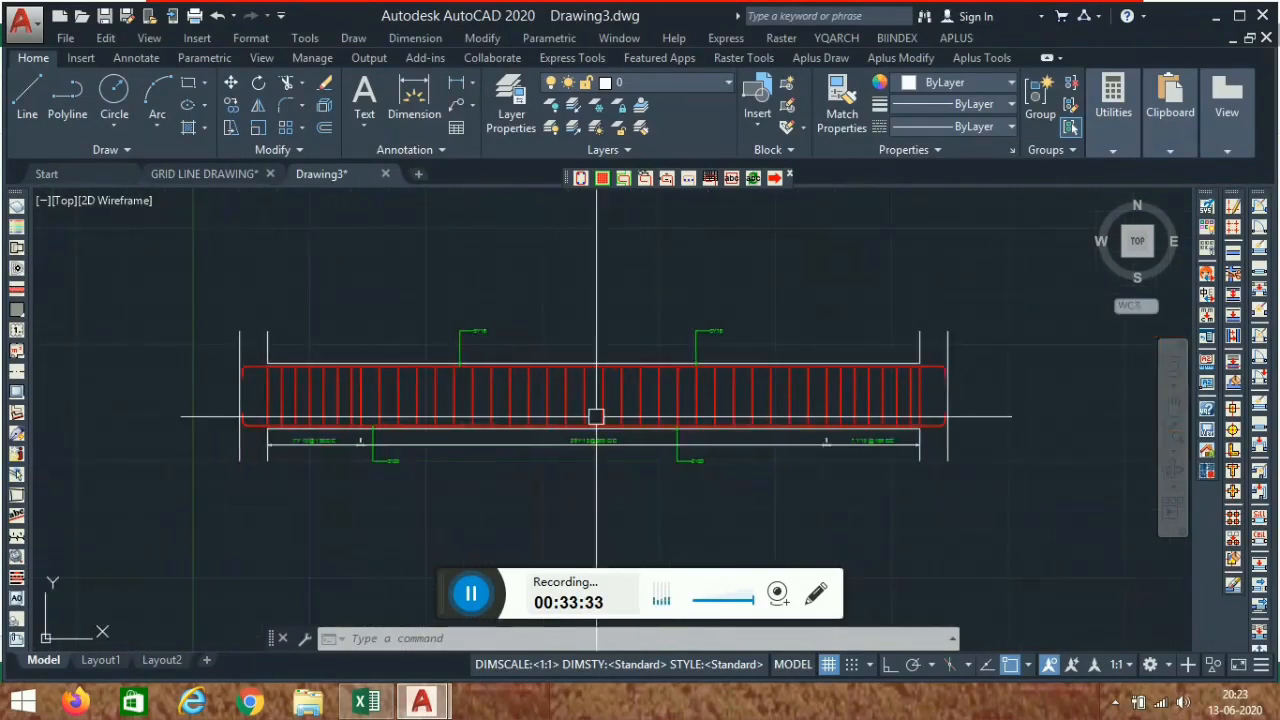
scroll(446, 423, up, 2)
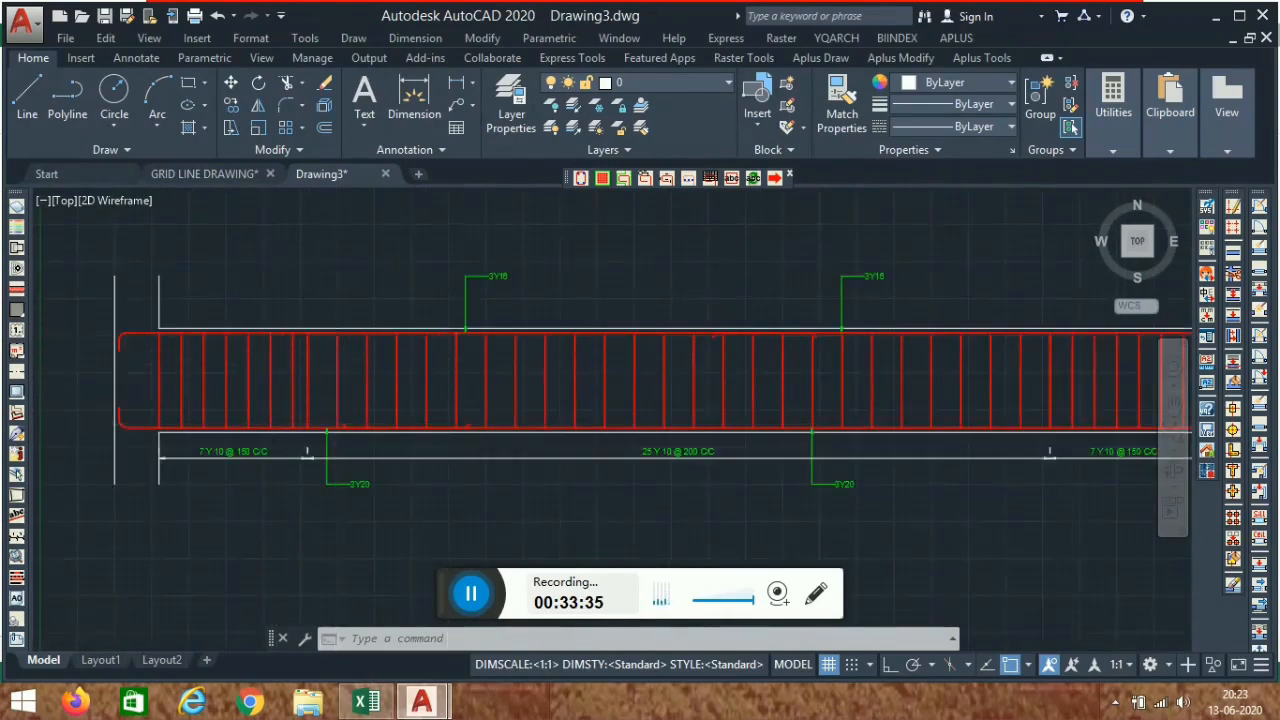
scroll(339, 345, down, 2)
scroll(434, 379, up, 2)
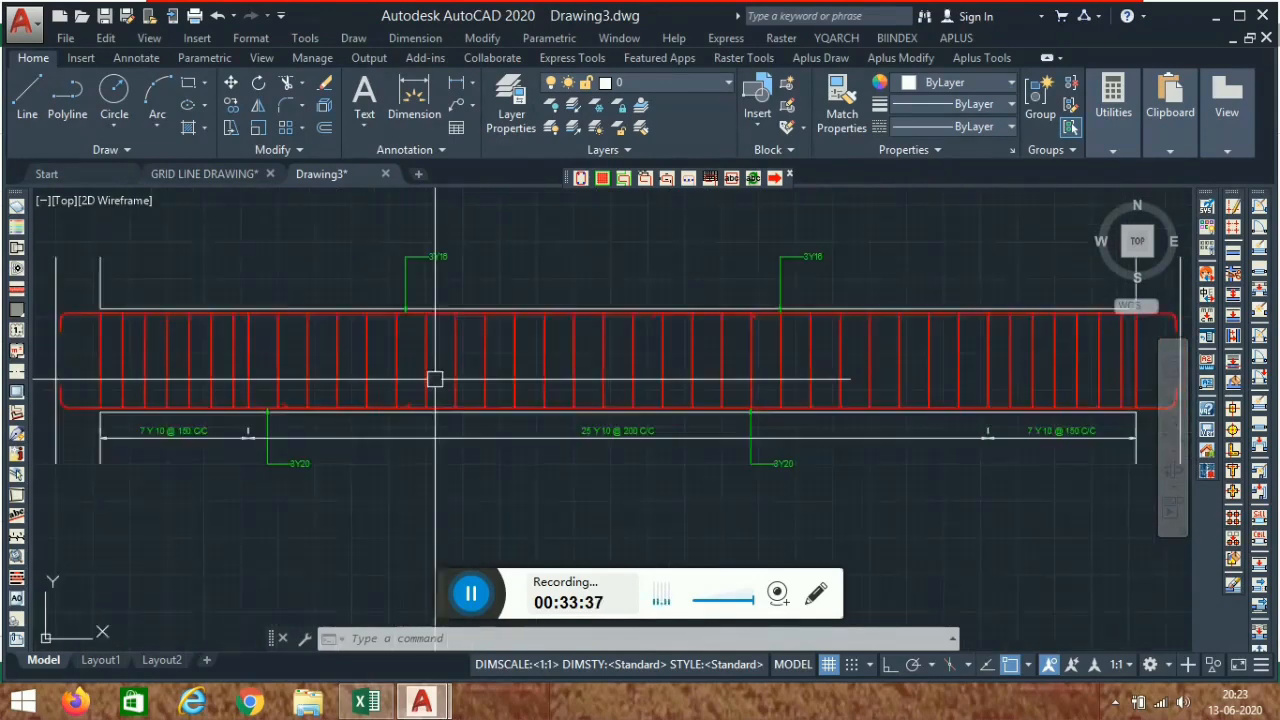
middle_drag(220, 379, 277, 374)
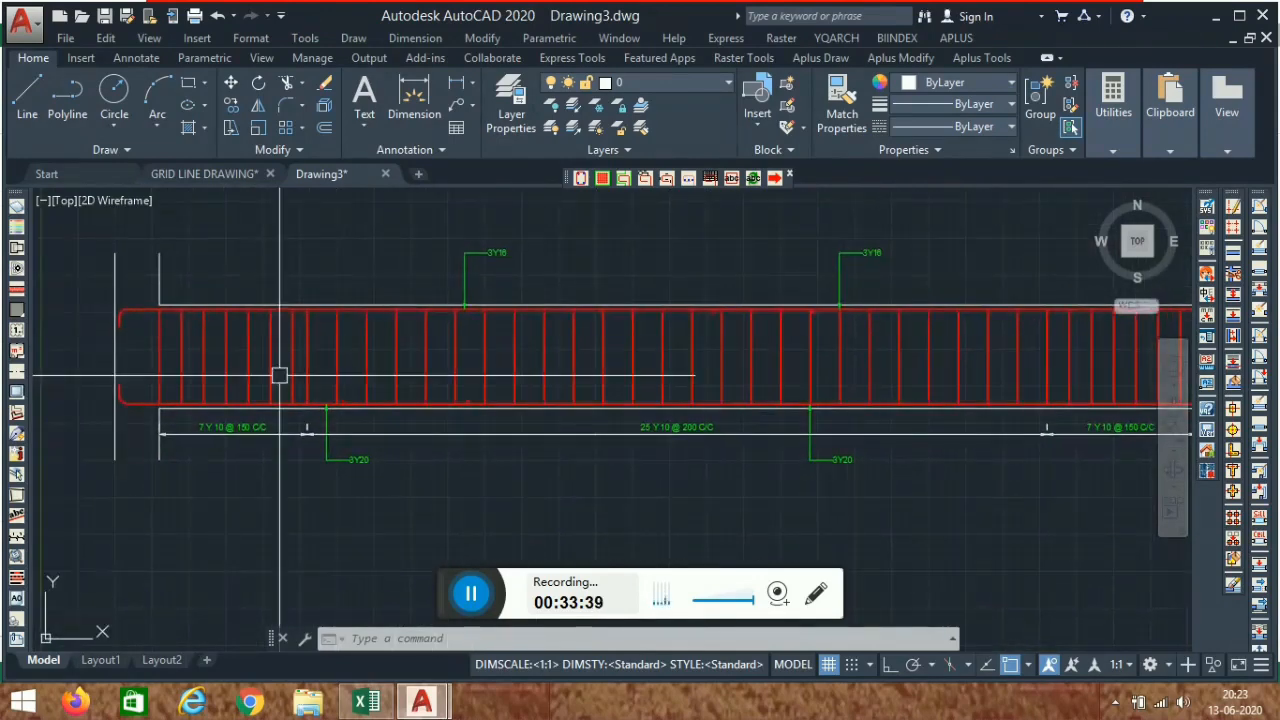
- Switch to the grid line drawing and look over the column and footing layout plan
click(200, 176)
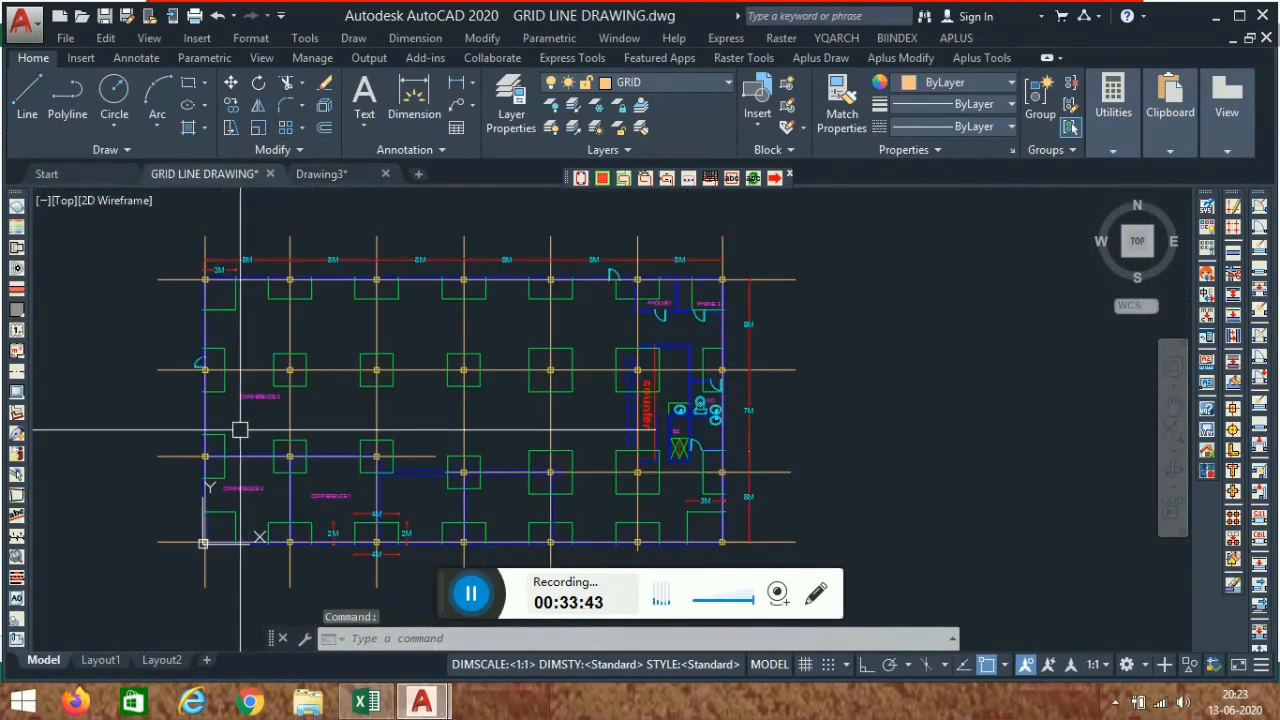
middle_drag(230, 410, 263, 403)
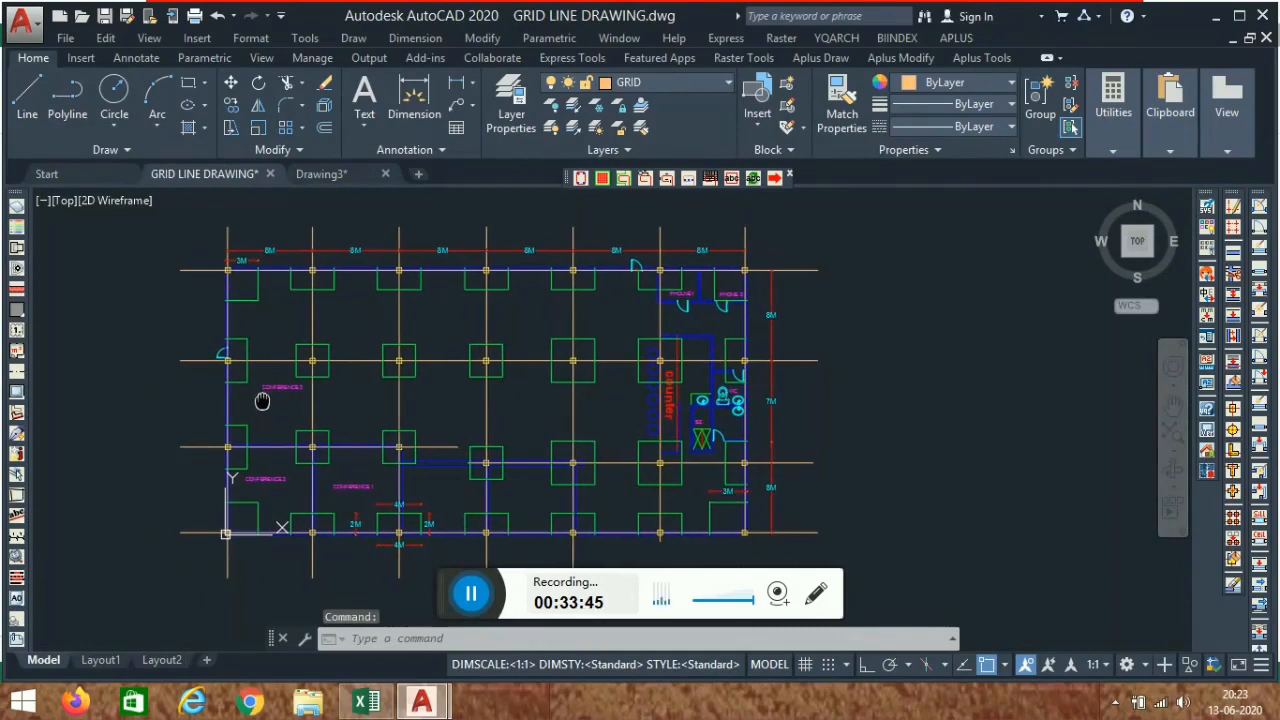
scroll(343, 260, up, 3)
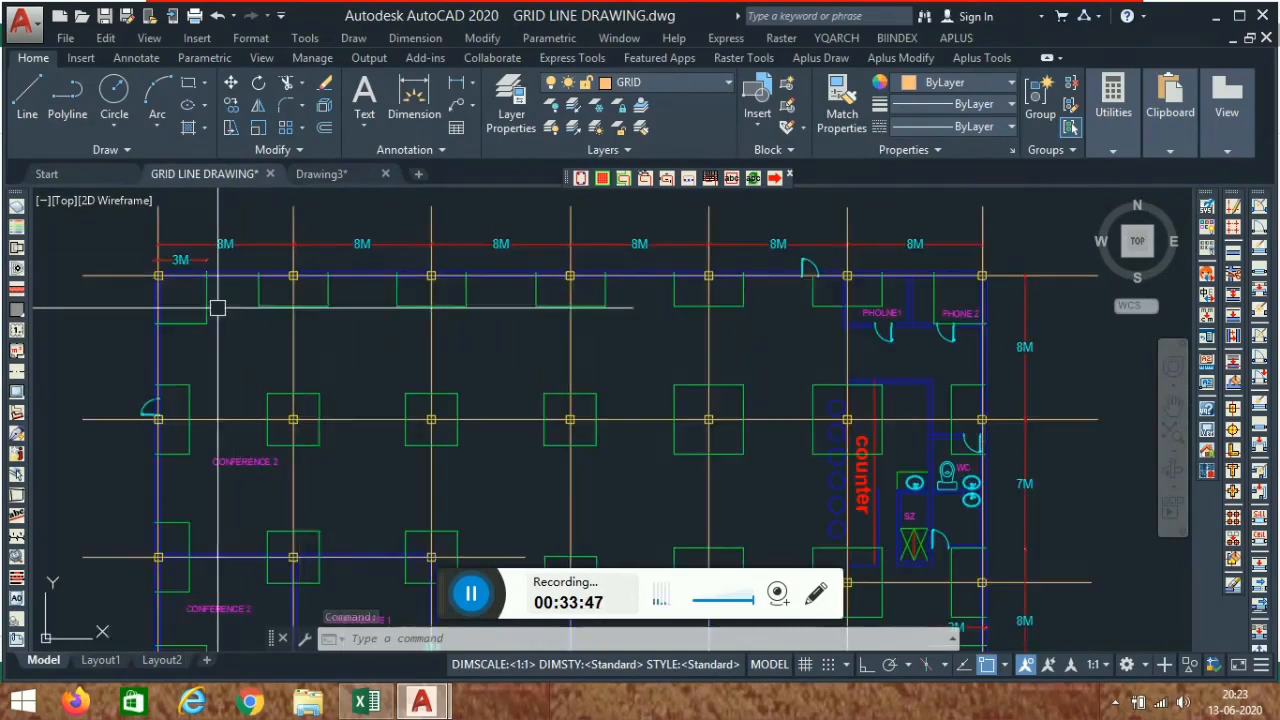
scroll(421, 262, down, 3)
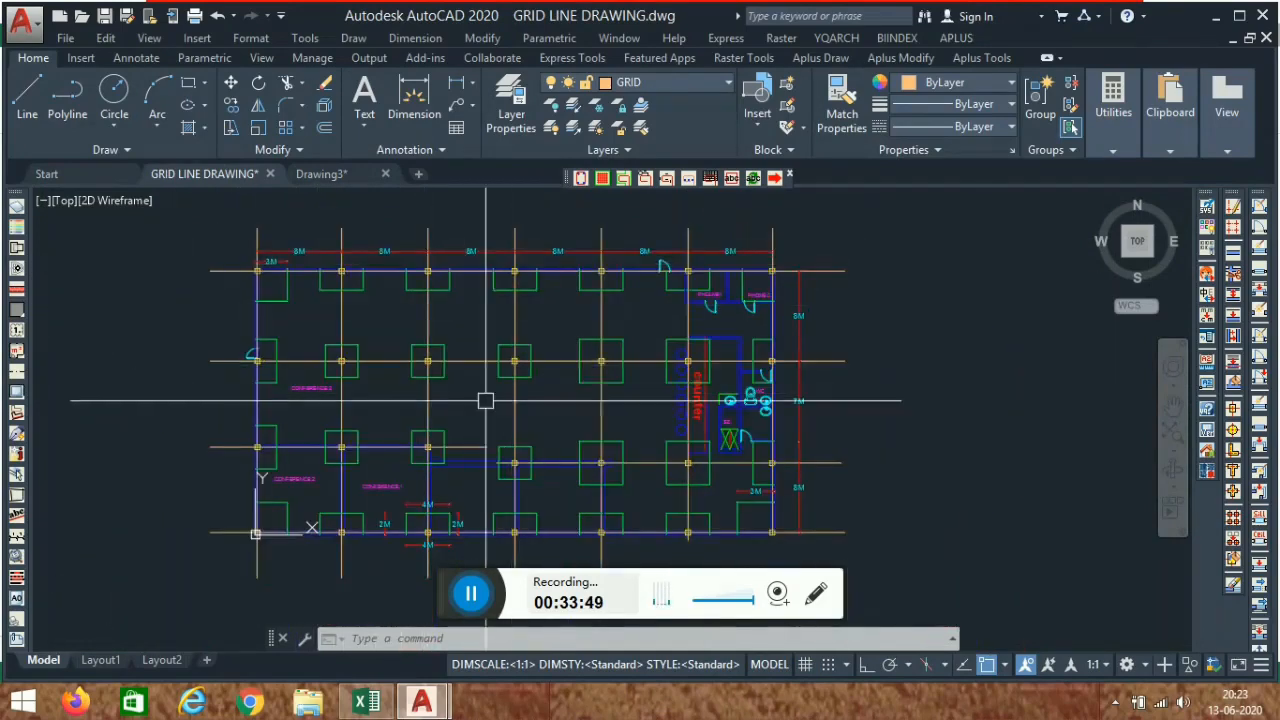
middle_drag(481, 392, 449, 392)
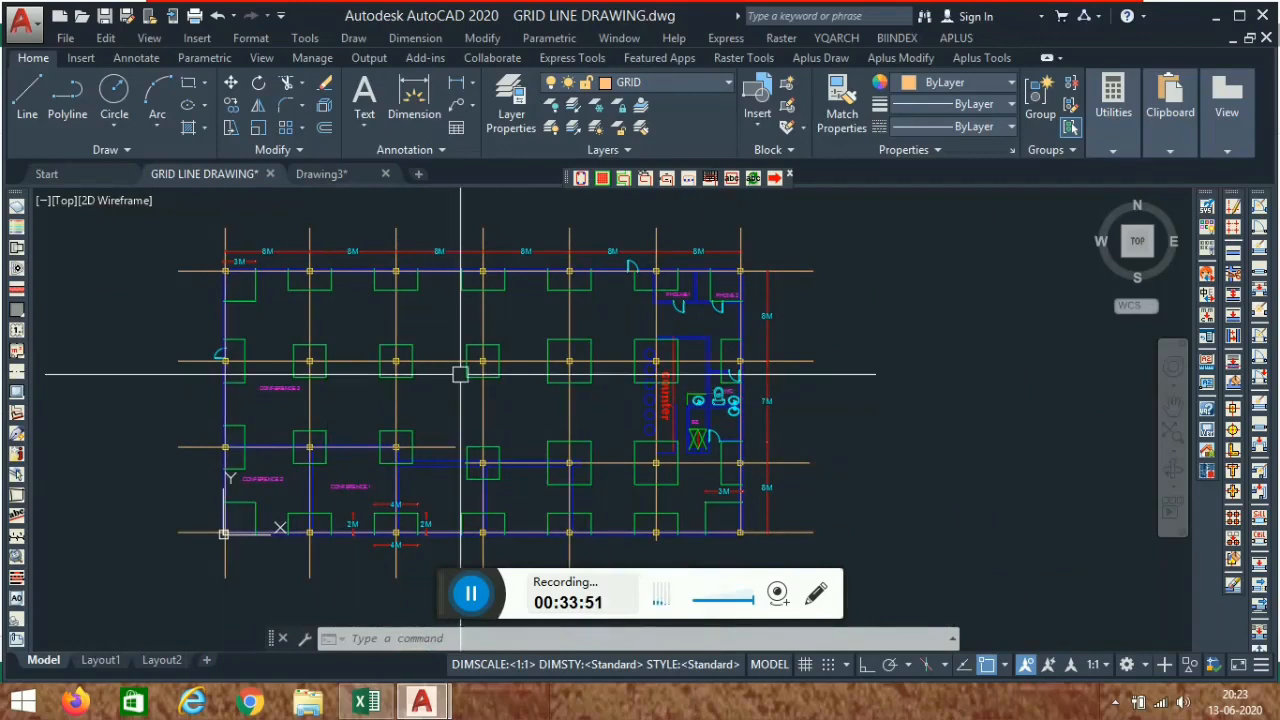